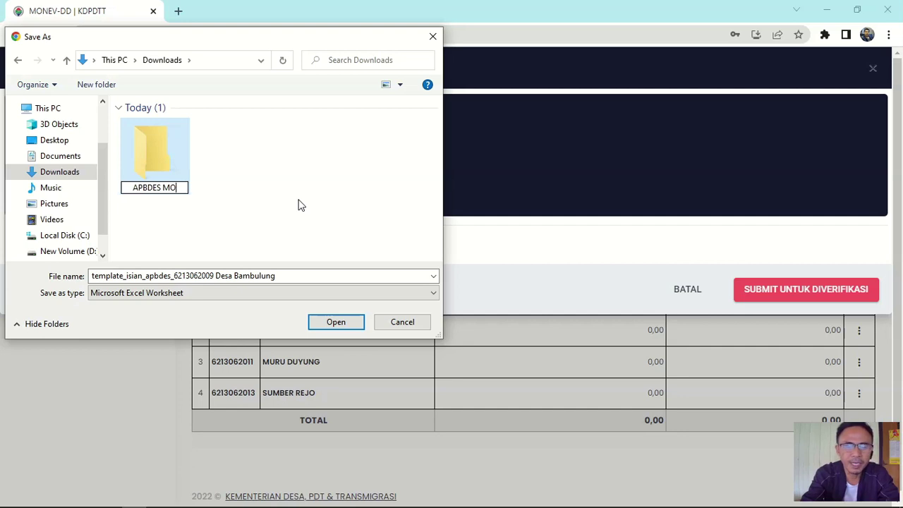
- Name the new Downloads folder APBDES MONEV DD and save the Desa Bambulung APBDes template inside it
{"action": "type", "text": "V DD"}
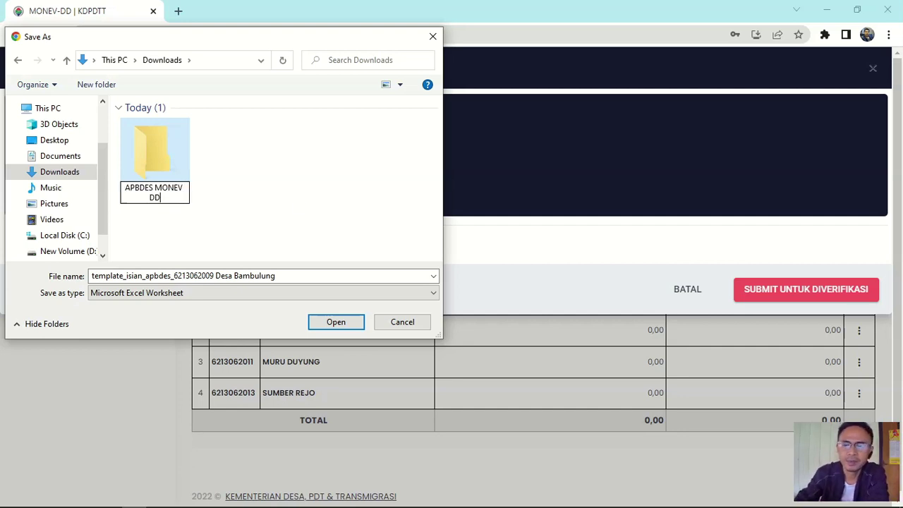
{"action": "key", "text": "Return"}
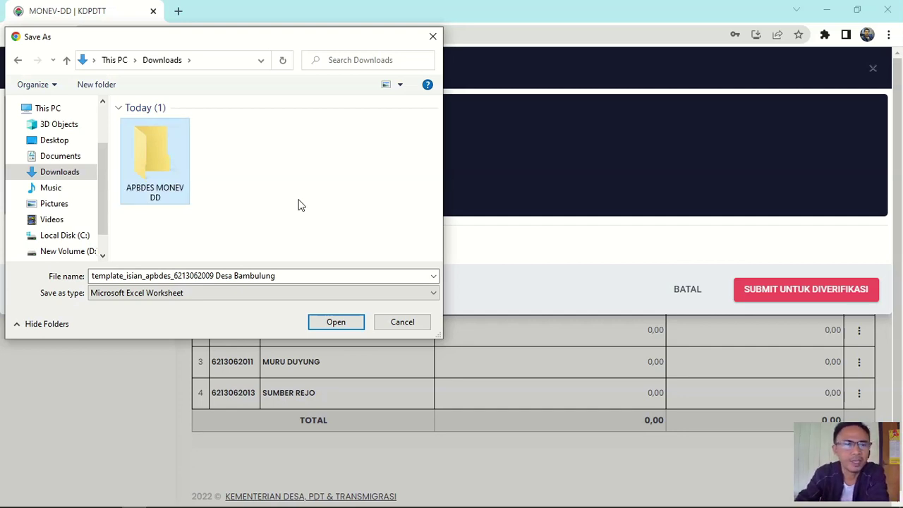
{"action": "key", "text": "Return"}
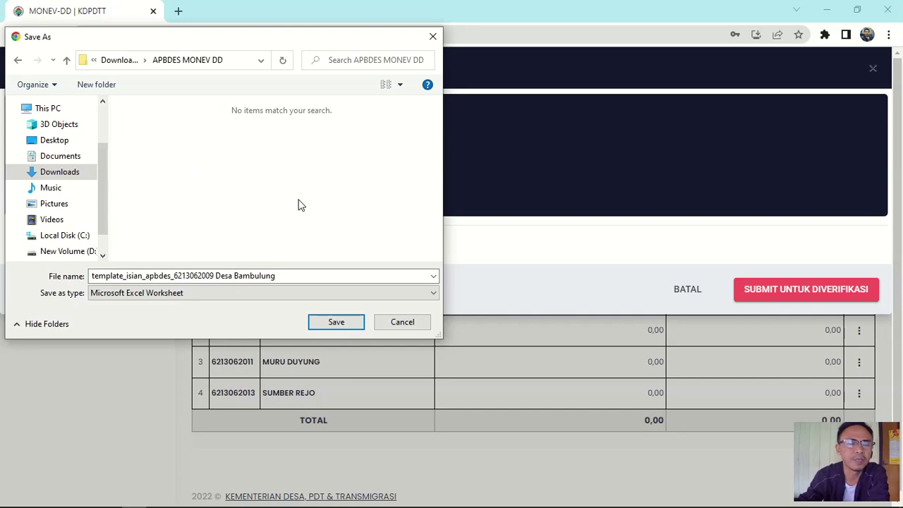
{"action": "left_click", "coordinate": [342, 321]}
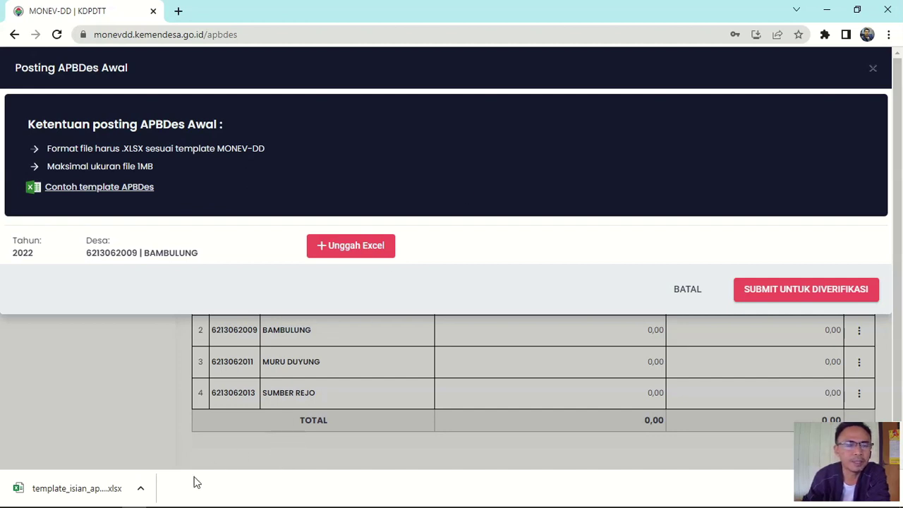
- Switch to the SisKeuDes application and open the Penganggaran report printing form
{"action": "mouse_move", "coordinate": [193, 505]}
{"action": "mouse_move", "coordinate": [158, 497]}
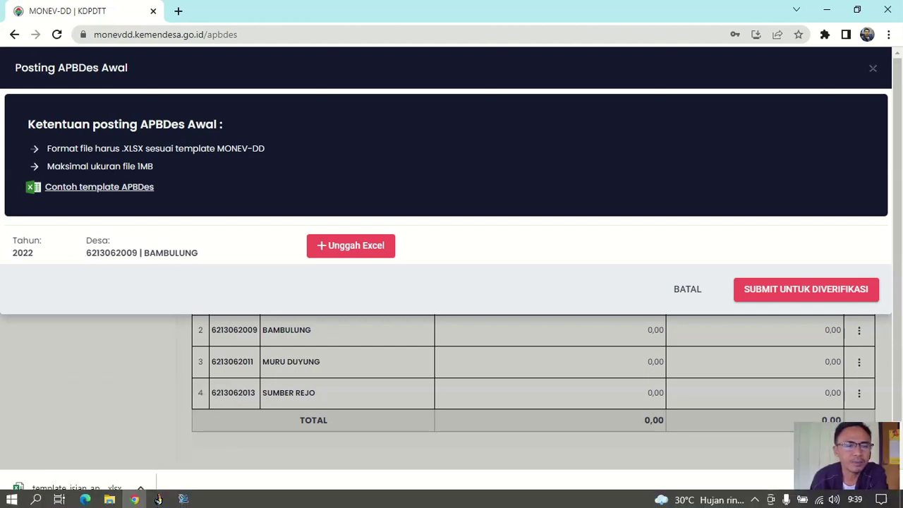
{"action": "left_click", "coordinate": [160, 498]}
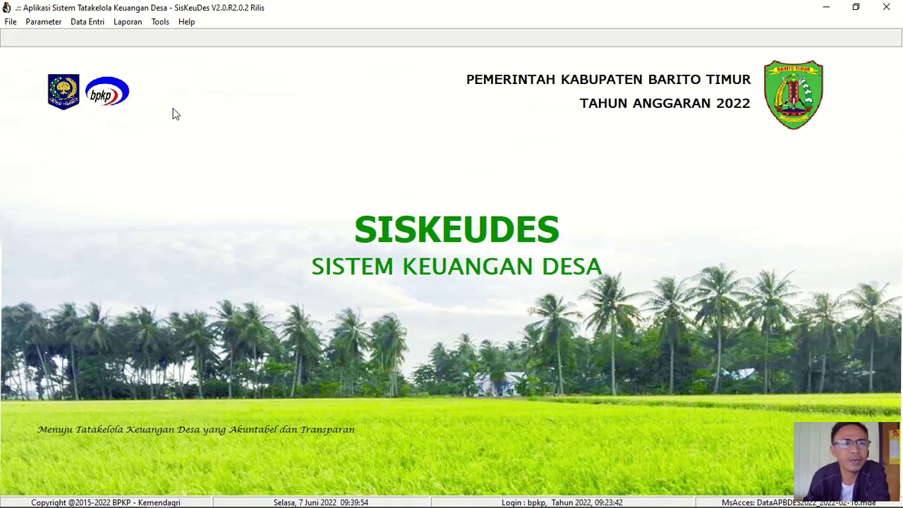
{"action": "left_click", "coordinate": [128, 21]}
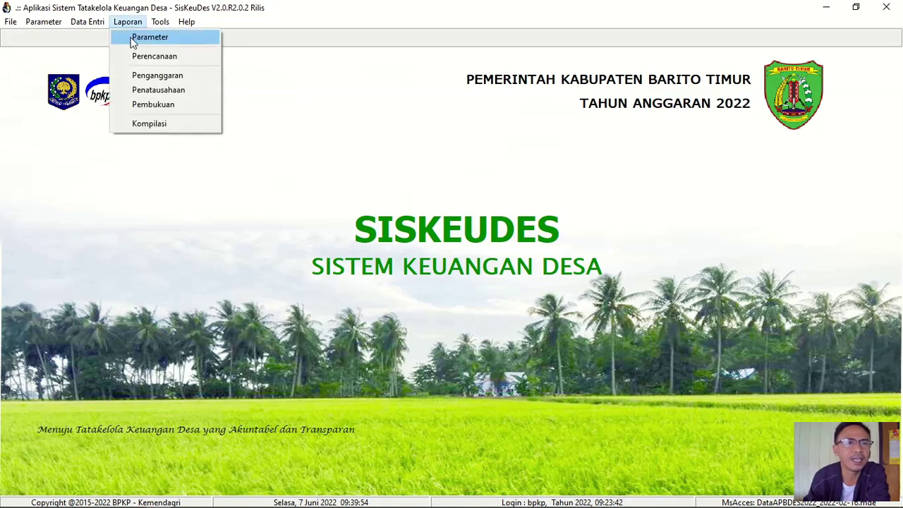
{"action": "left_click", "coordinate": [143, 76]}
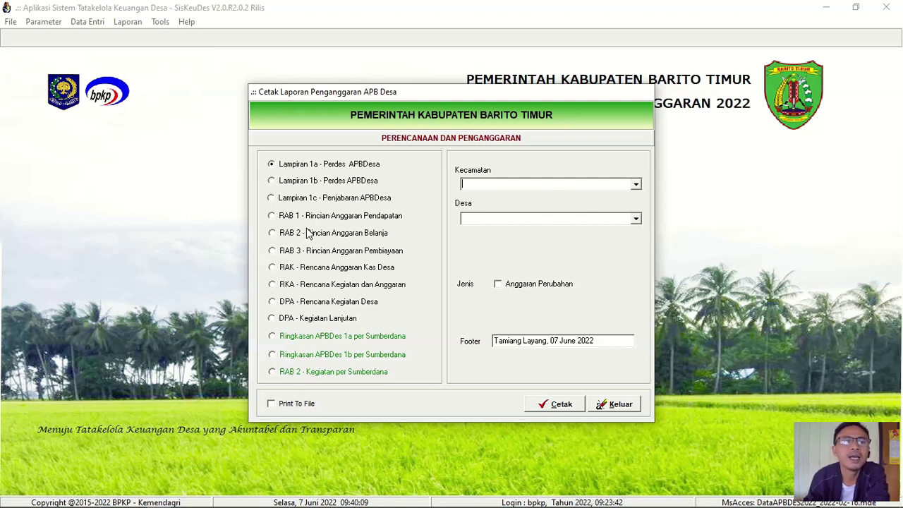
- Generate the Lampiran 1c - Penjabaran APBDesa report for Kecamatan Pematang Karau, Desa Bambulung, with Print To File enabled
{"action": "left_click", "coordinate": [294, 200]}
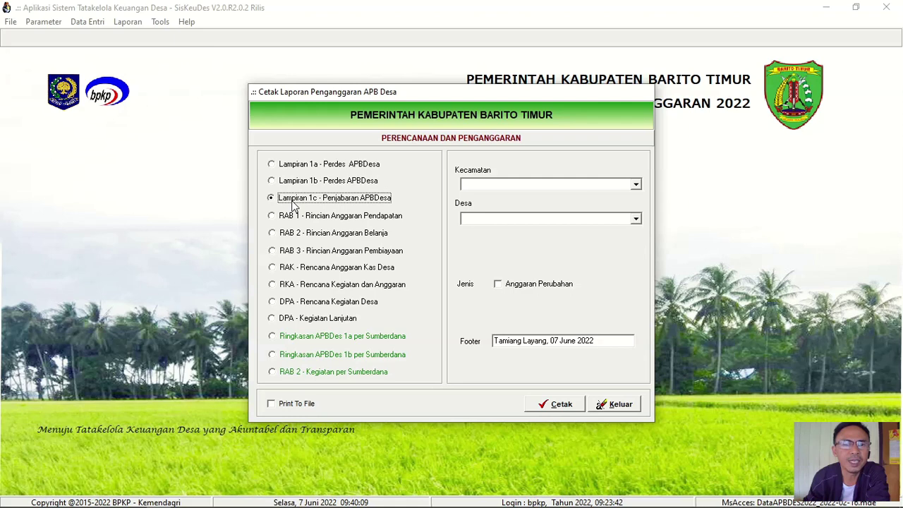
{"action": "left_click", "coordinate": [635, 184]}
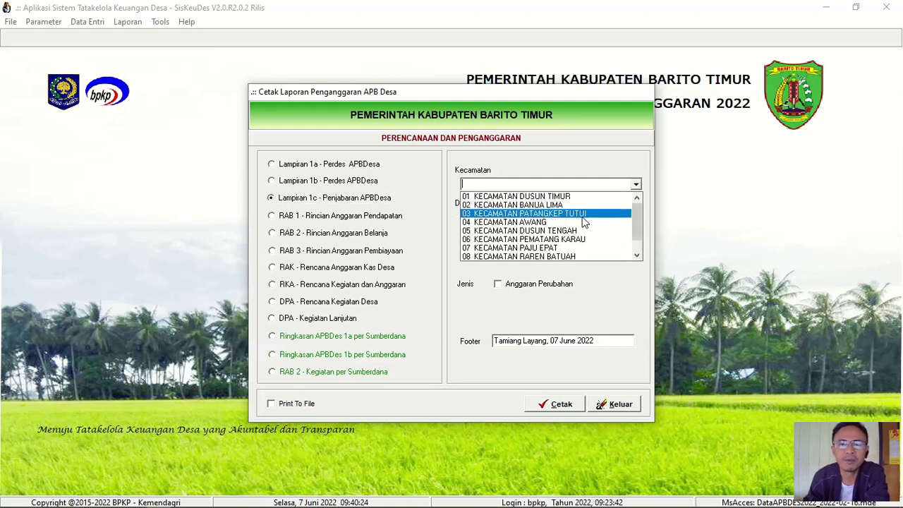
{"action": "left_click", "coordinate": [560, 240]}
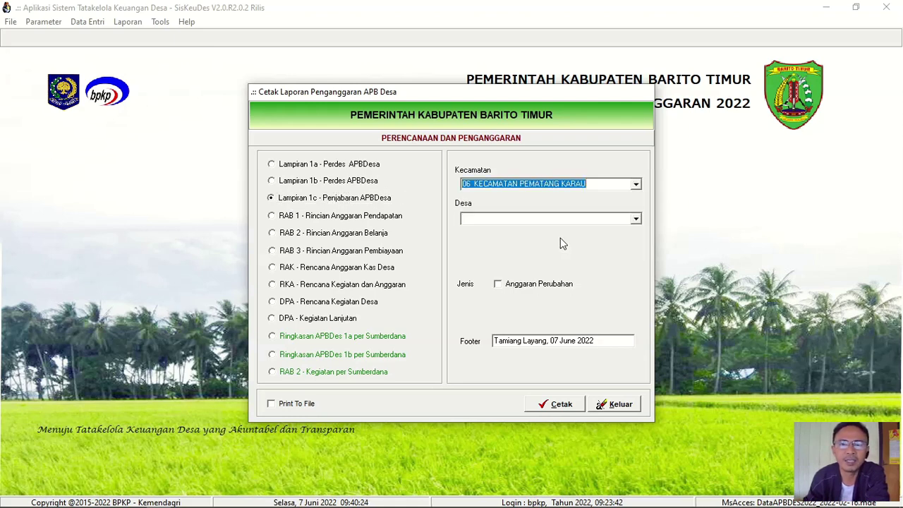
{"action": "left_click", "coordinate": [636, 220]}
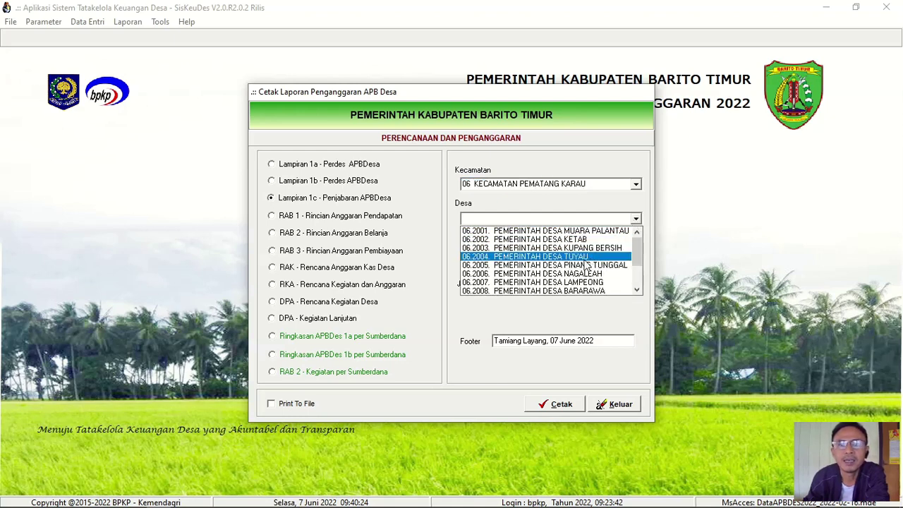
{"action": "scroll", "coordinate": [586, 262], "scroll_direction": "down", "scroll_amount": 5}
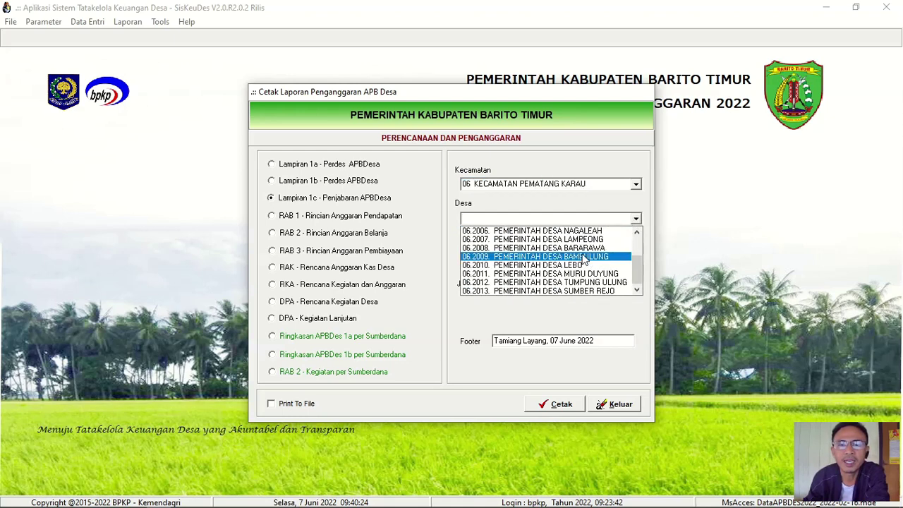
{"action": "left_click", "coordinate": [583, 256]}
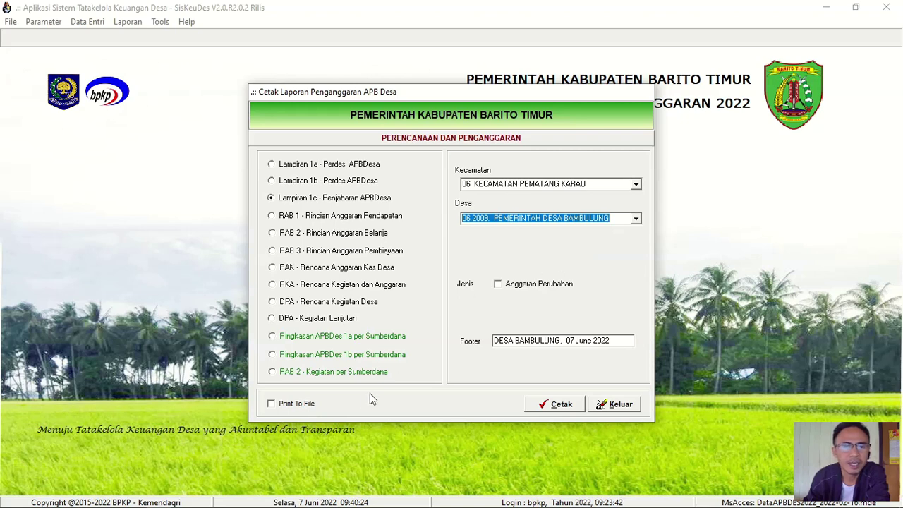
{"action": "left_click", "coordinate": [273, 409]}
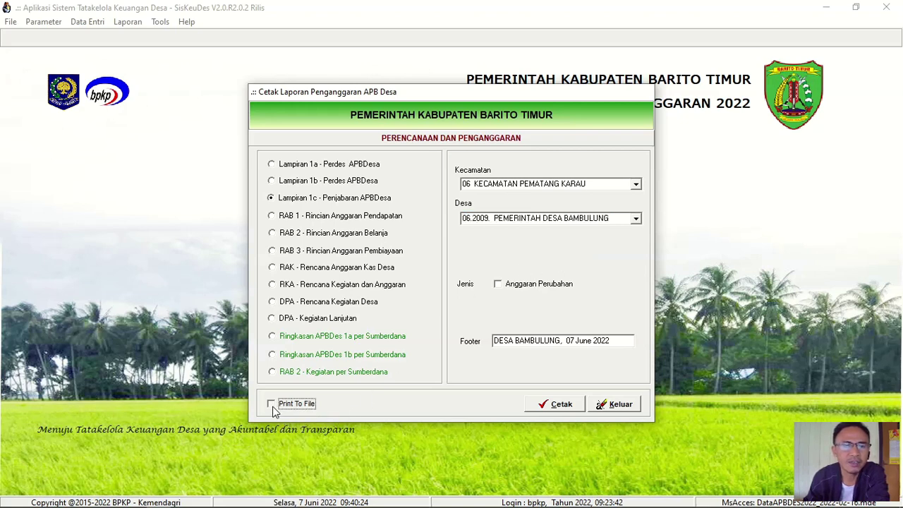
{"action": "left_click", "coordinate": [546, 410]}
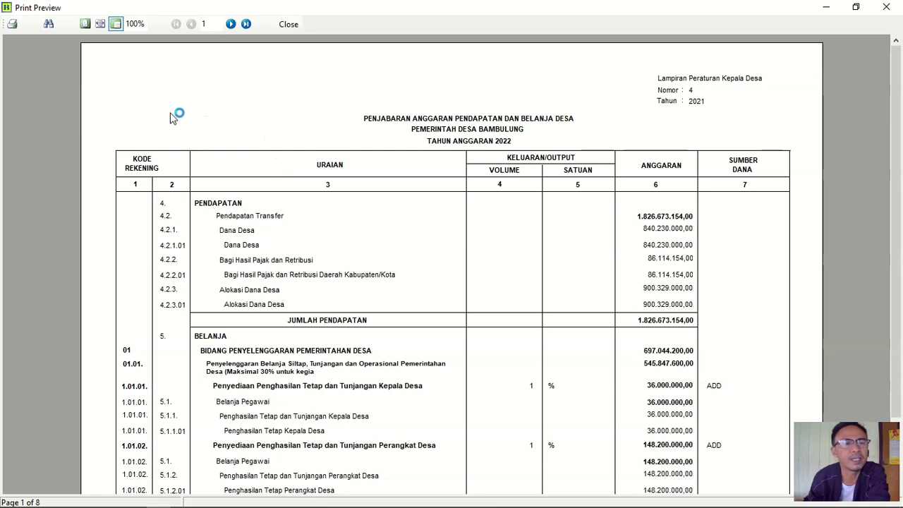
- Set the Lampiran 1c report to print to file as an Excel File
{"action": "left_click", "coordinate": [12, 25]}
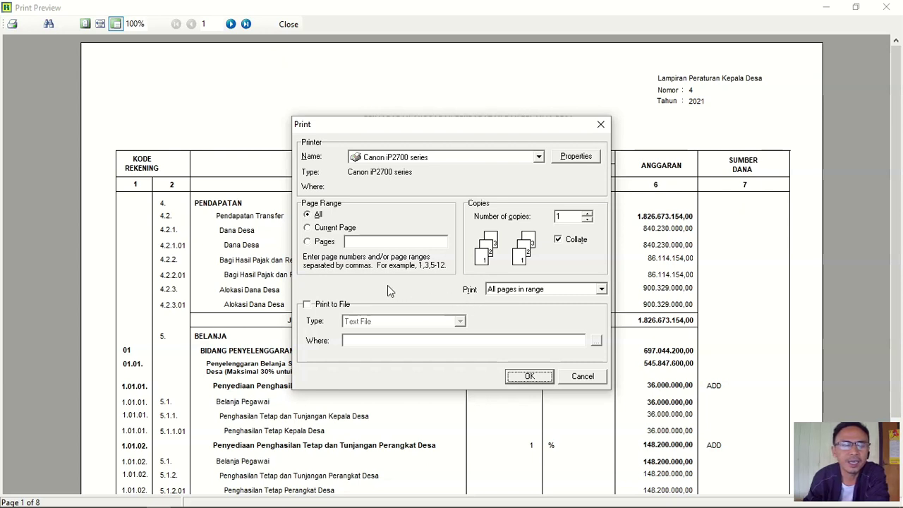
{"action": "left_click", "coordinate": [307, 304]}
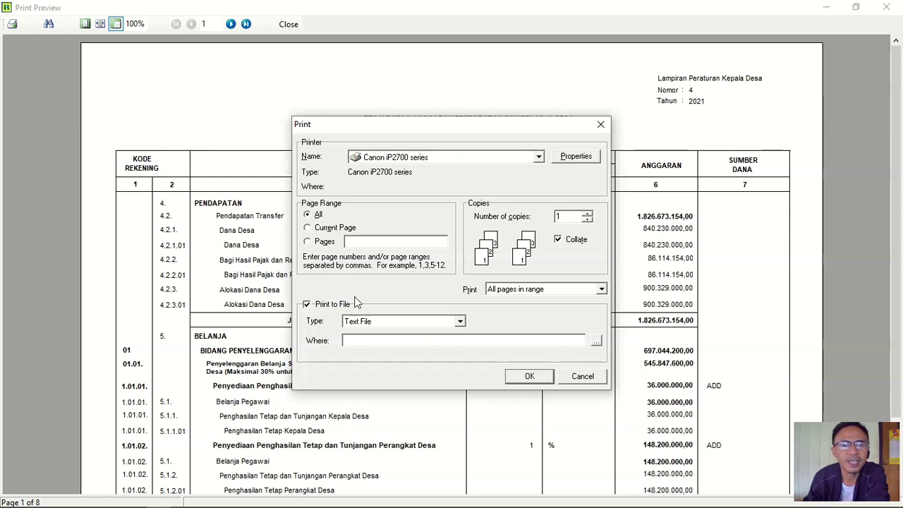
{"action": "left_click", "coordinate": [460, 323]}
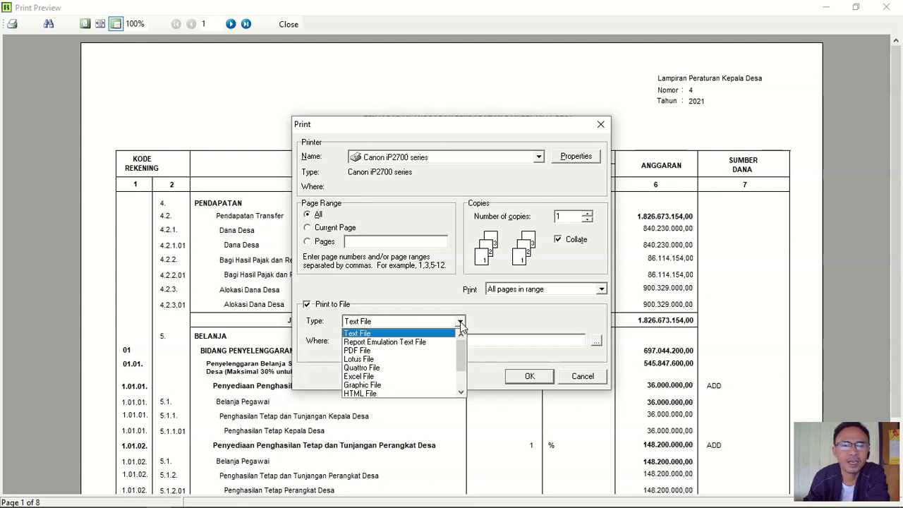
{"action": "left_click", "coordinate": [399, 378]}
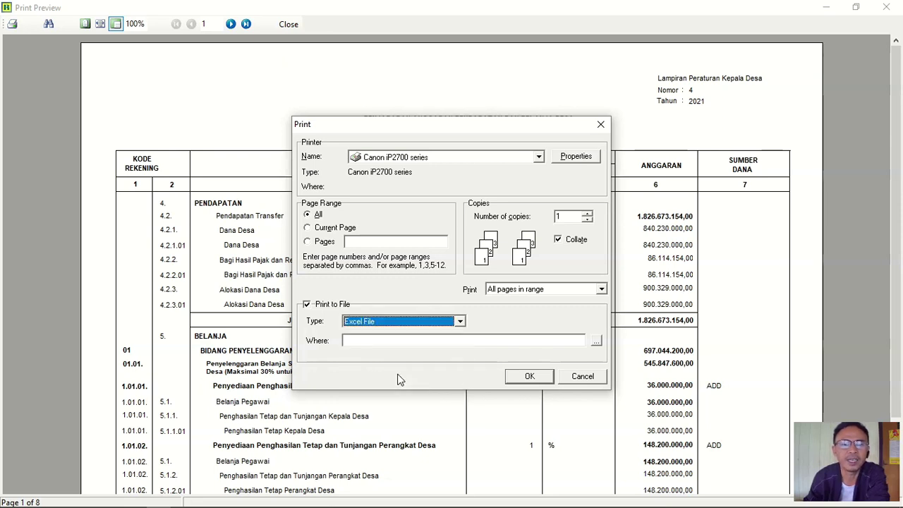
- Export the report as APBDES Bambulung into the APBDES MONEV DD folder in Downloads
{"action": "left_click", "coordinate": [596, 342]}
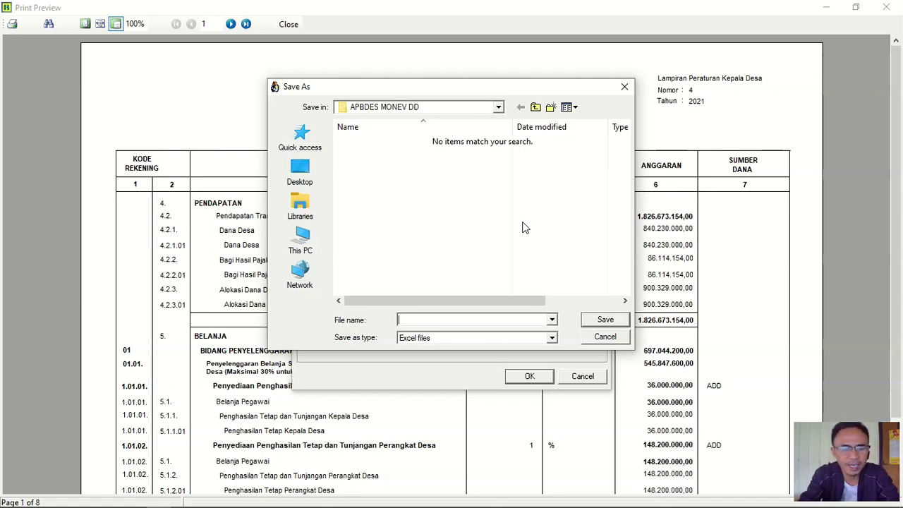
{"action": "type", "text": "APBDES"}
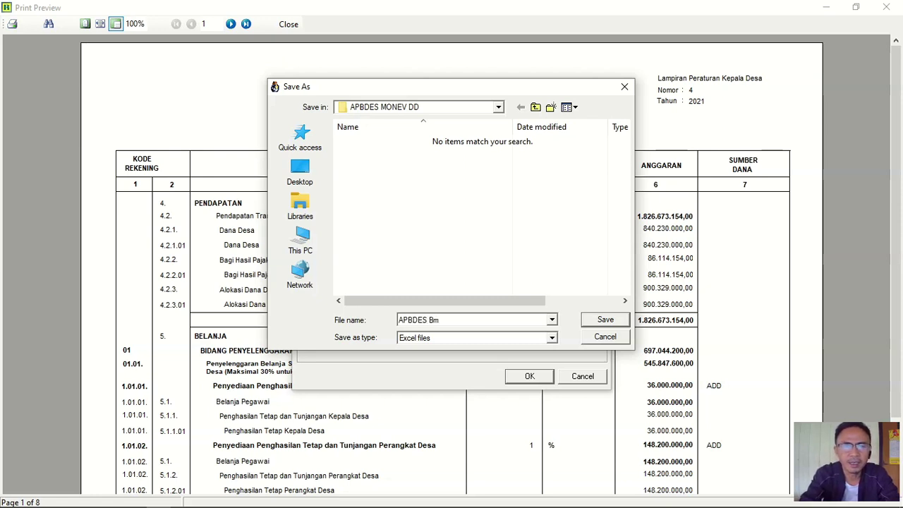
{"action": "type", "text": " Bambulung"}
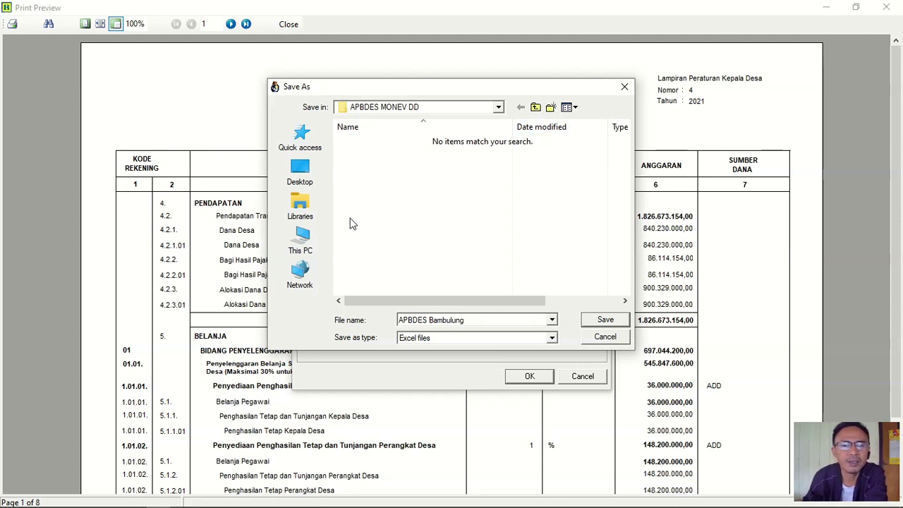
{"action": "left_click", "coordinate": [310, 242]}
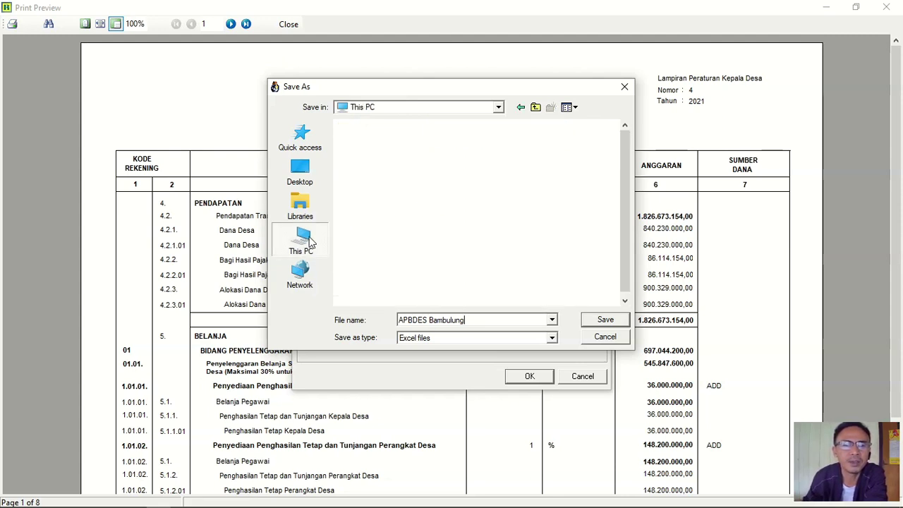
{"action": "left_click_drag", "start_coordinate": [624, 175], "coordinate": [623, 201]}
{"action": "double_click", "coordinate": [420, 210]}
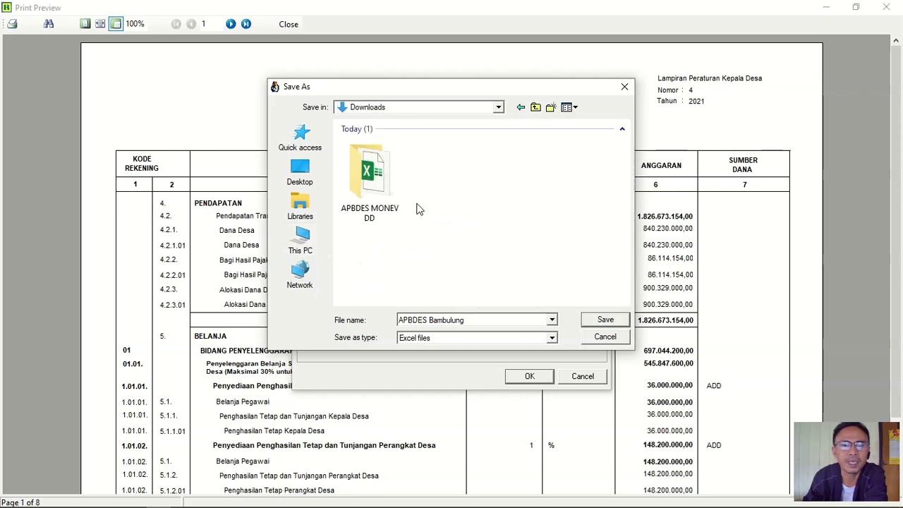
{"action": "double_click", "coordinate": [371, 177]}
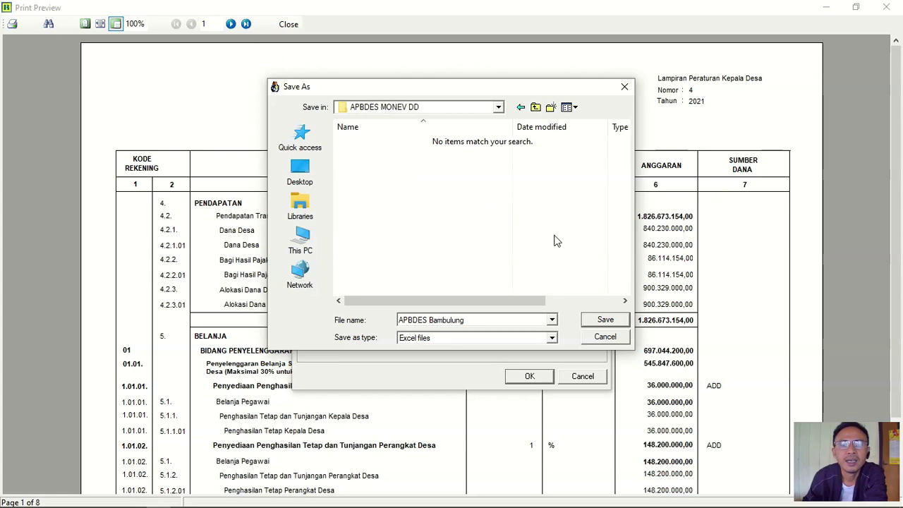
{"action": "left_click", "coordinate": [605, 320]}
{"action": "left_click", "coordinate": [529, 376]}
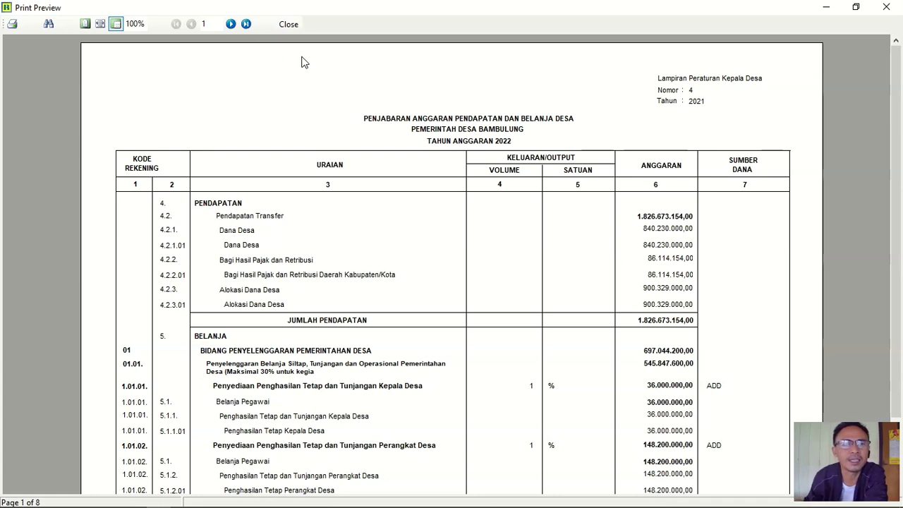
- Close the report preview and generate the RAB 2 - Rincian Anggaran Belanja report for the same village
{"action": "left_click", "coordinate": [288, 24]}
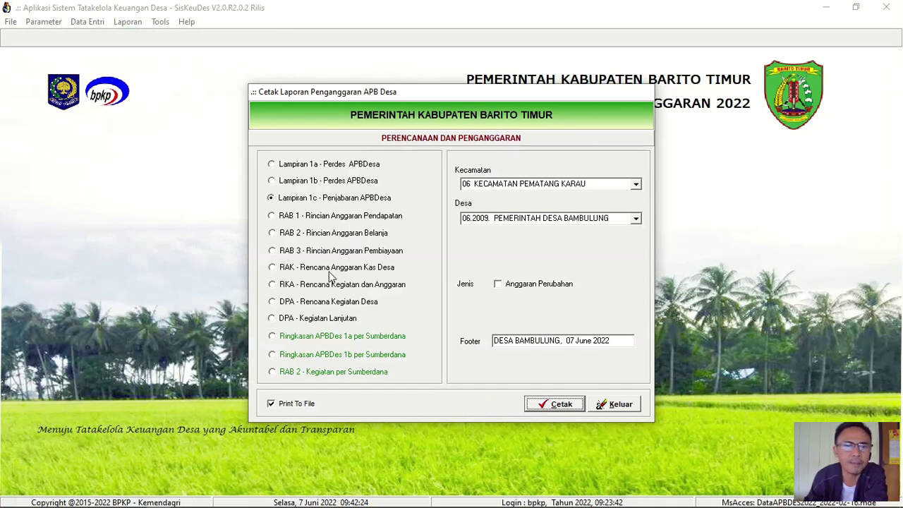
{"action": "left_click", "coordinate": [273, 233]}
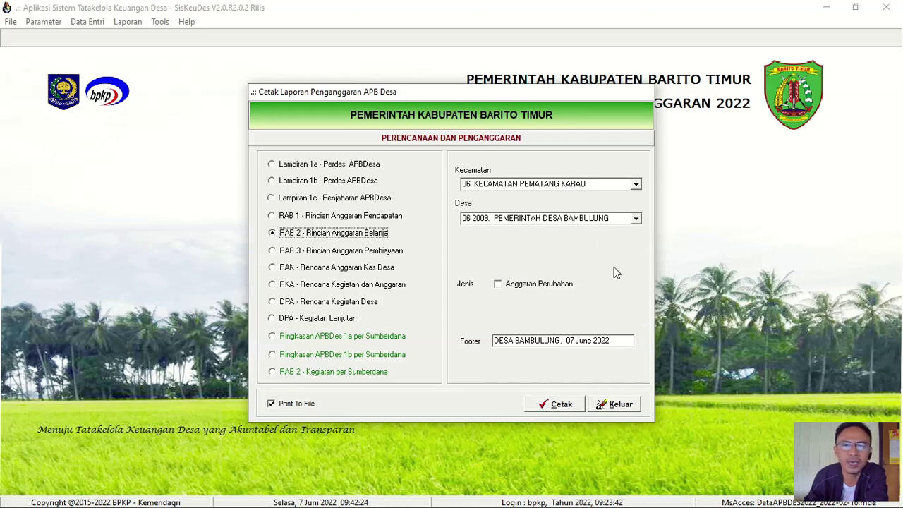
{"action": "left_click", "coordinate": [560, 403]}
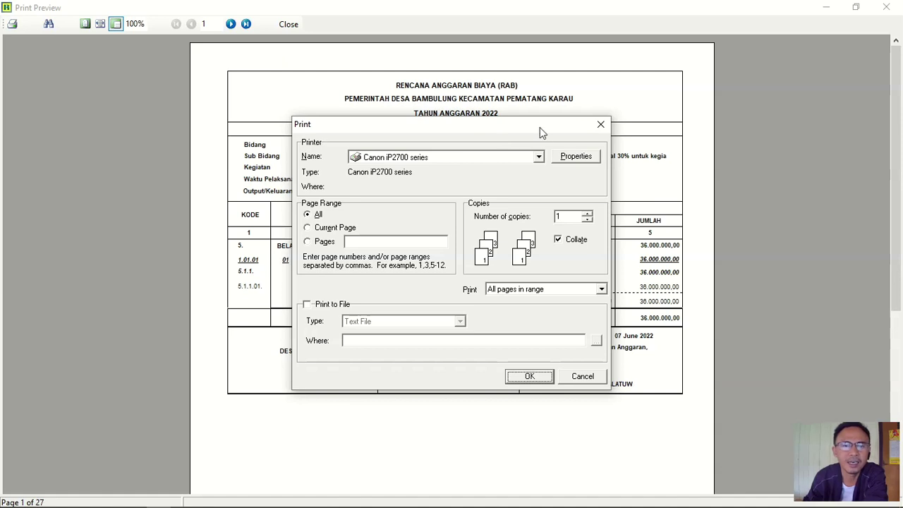
- Export the RAB 2 report to a PDF file named RAB Bambulung in the APBDES MONEV DD folder
{"action": "left_click", "coordinate": [307, 305]}
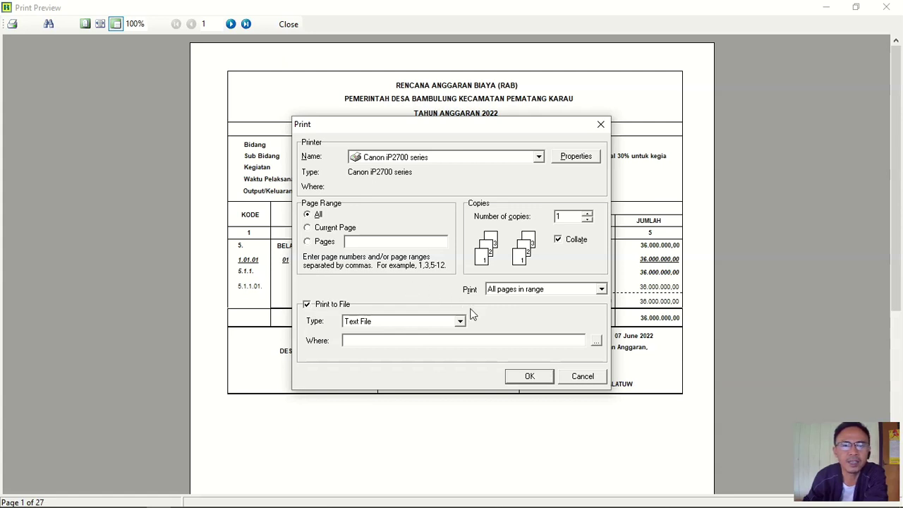
{"action": "left_click", "coordinate": [460, 320]}
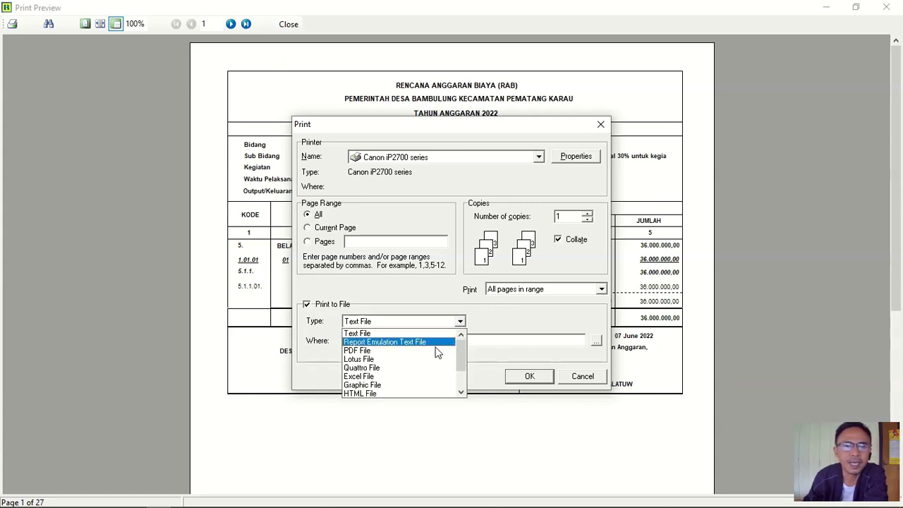
{"action": "left_click", "coordinate": [388, 351]}
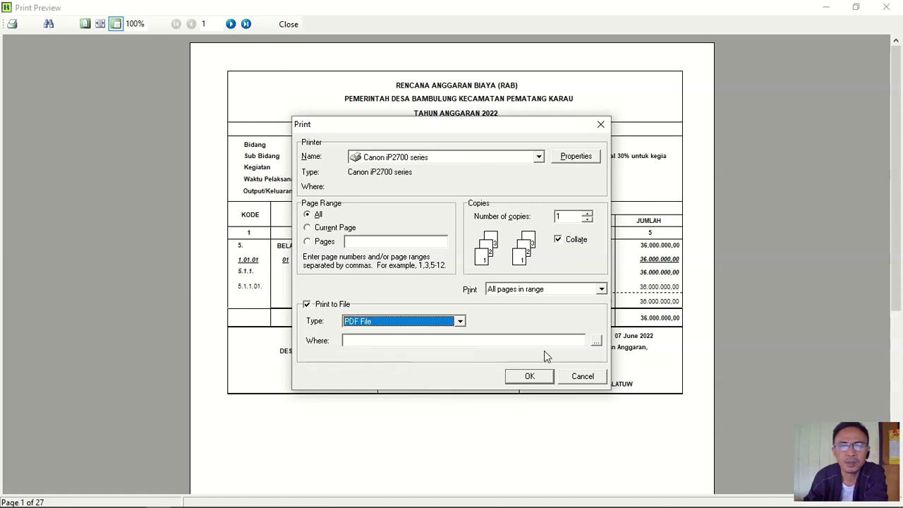
{"action": "left_click", "coordinate": [597, 340]}
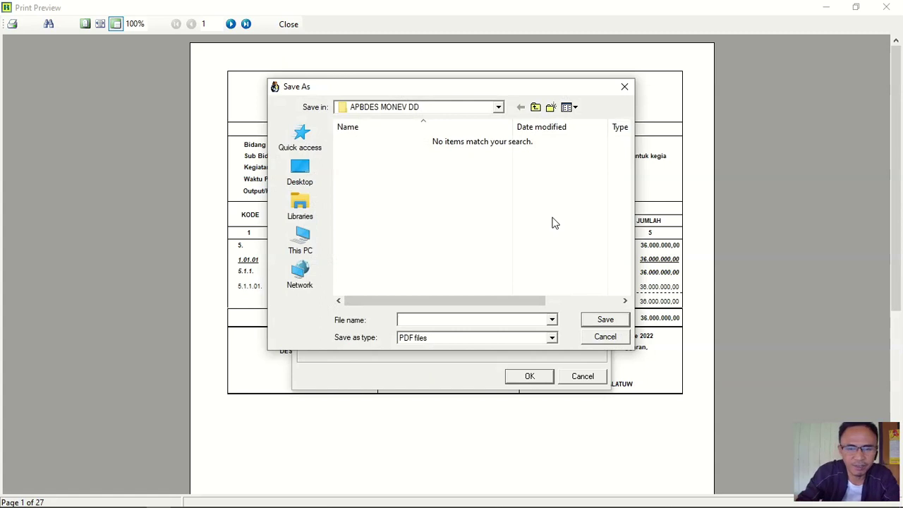
{"action": "type", "text": "RAB Bambulung"}
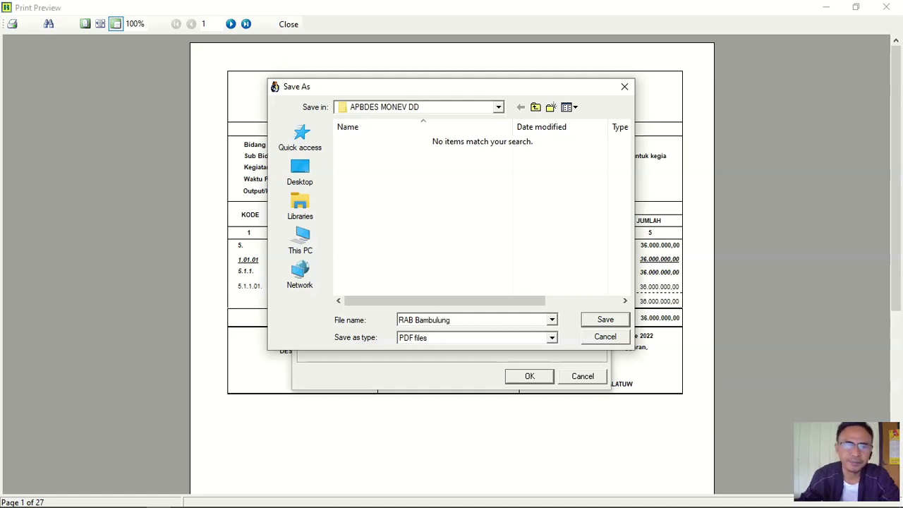
{"action": "left_click", "coordinate": [603, 319]}
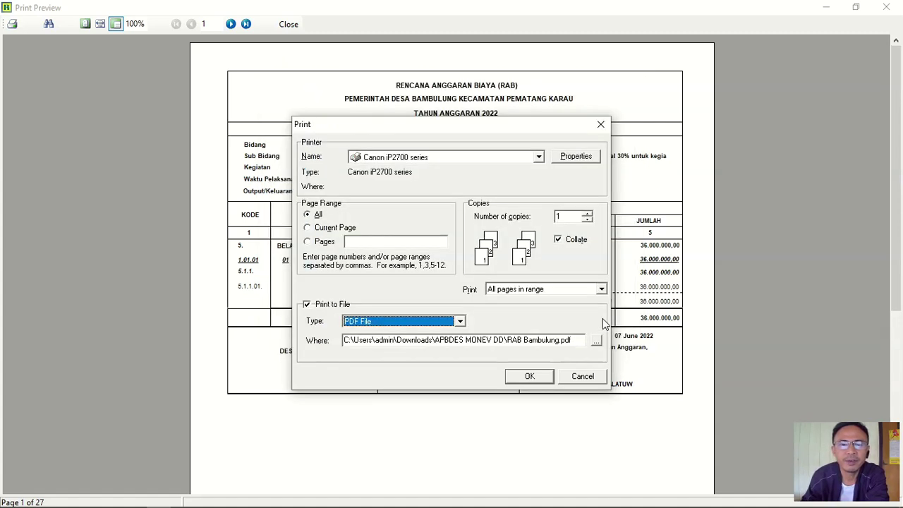
{"action": "left_click", "coordinate": [531, 376]}
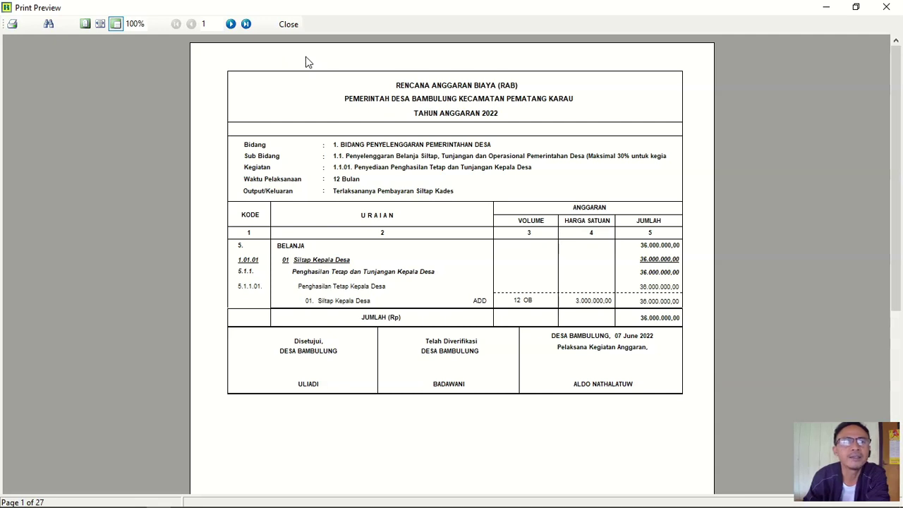
- Close the report preview and generate the RAB 3 - Rincian Anggaran Pembiayaan report for Desa Bambulung
{"action": "left_click", "coordinate": [288, 24]}
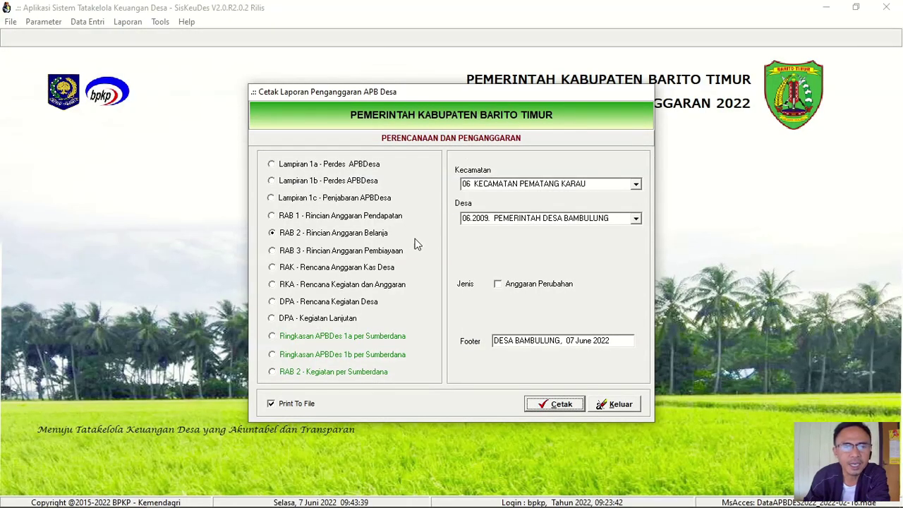
{"action": "left_click", "coordinate": [274, 254]}
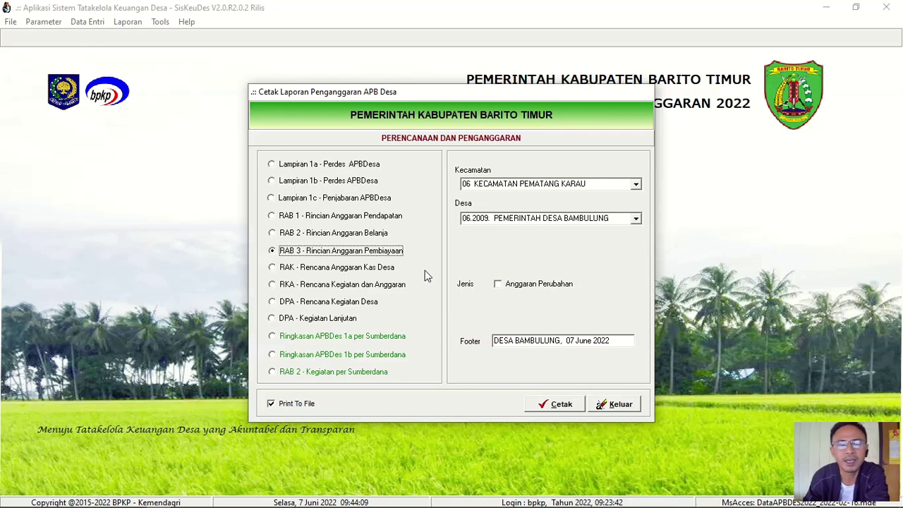
{"action": "left_click", "coordinate": [562, 407]}
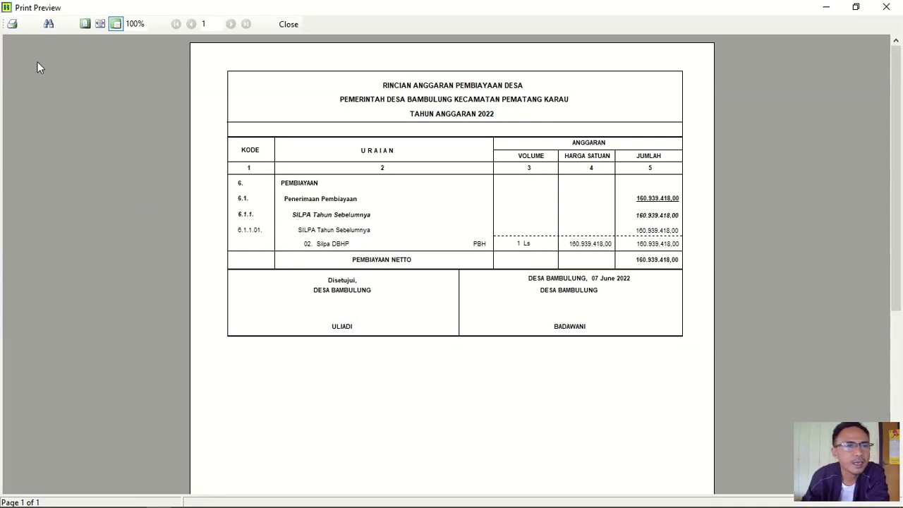
- Set the RAB 3 report to print to file as a PDF File
{"action": "left_click", "coordinate": [12, 25]}
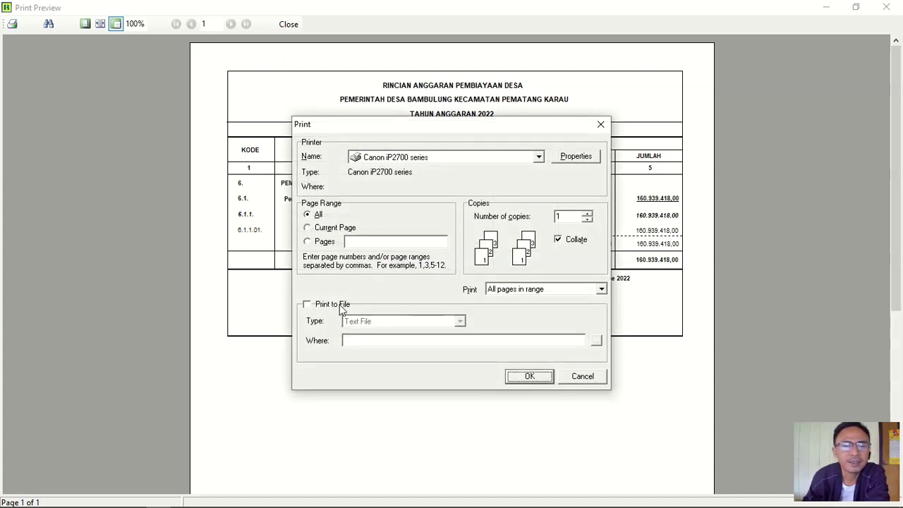
{"action": "left_click", "coordinate": [307, 305]}
{"action": "left_click", "coordinate": [460, 321]}
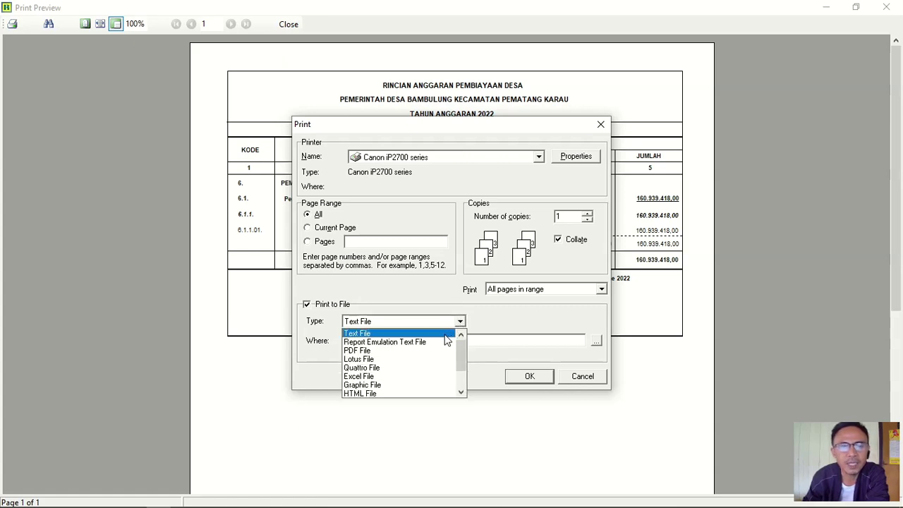
{"action": "left_click", "coordinate": [392, 350]}
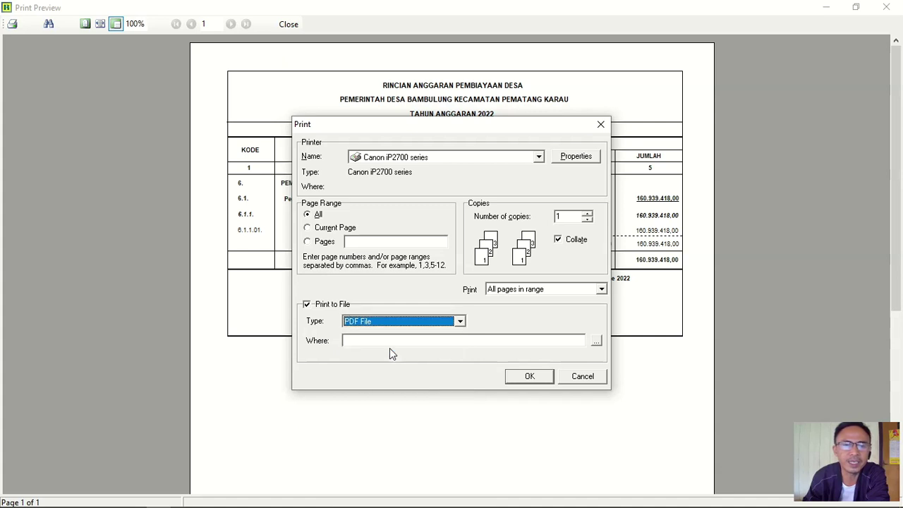
- Export the financing report as Pembiayaan Bambulung into the APBDES MONEV DD folder
{"action": "left_click", "coordinate": [596, 341]}
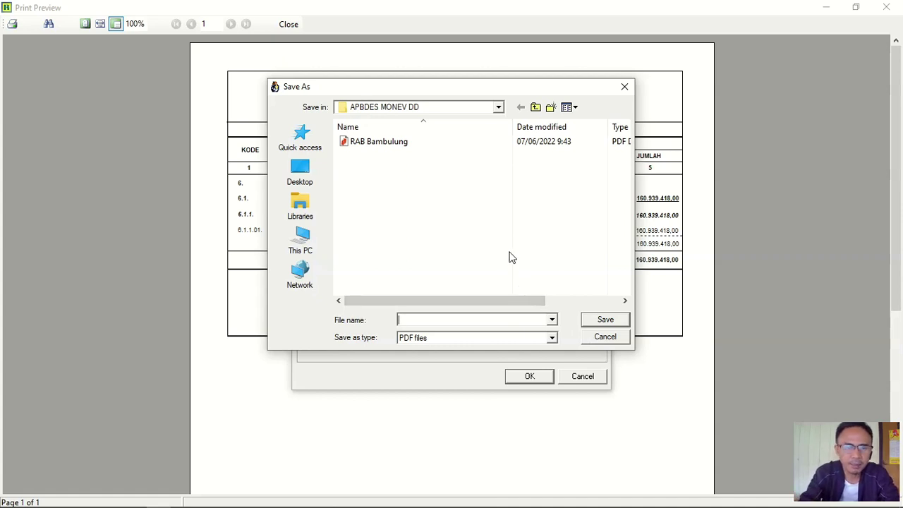
{"action": "type", "text": "P"}
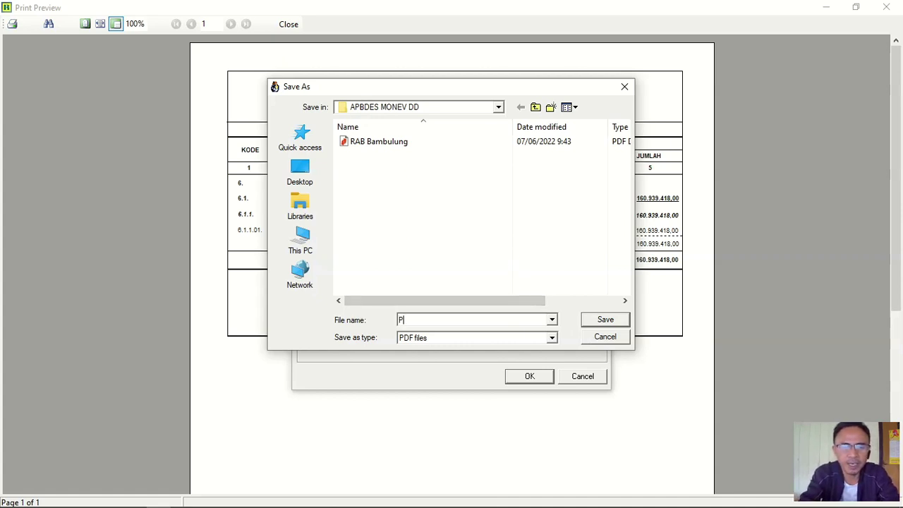
{"action": "type", "text": "embiayaan "}
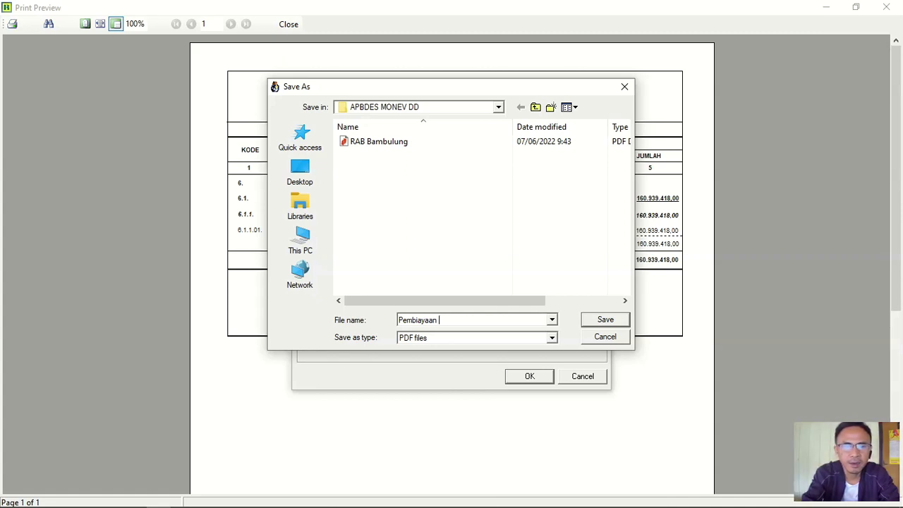
{"action": "type", "text": "Bamb"}
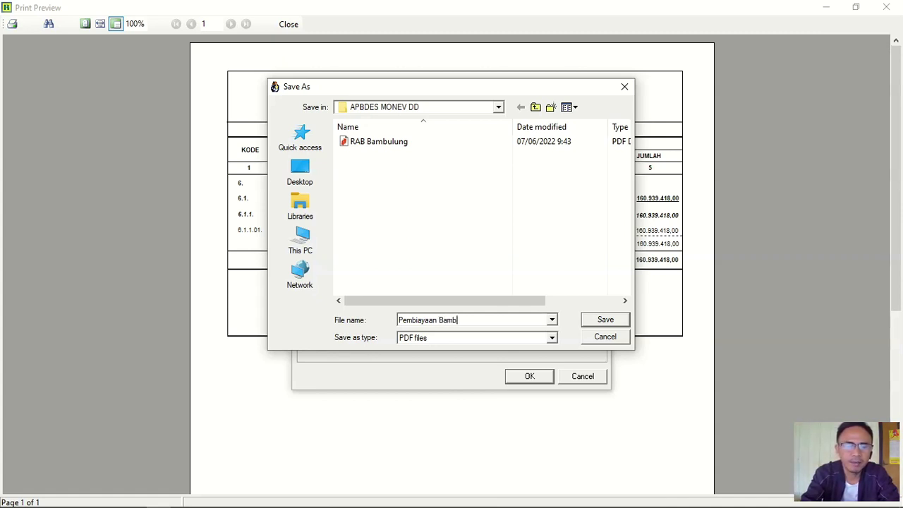
{"action": "type", "text": "ulug"}
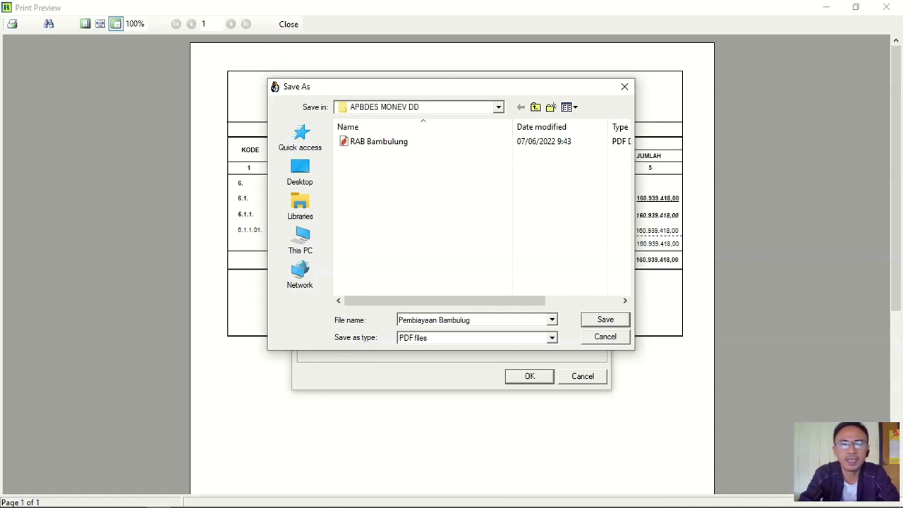
{"action": "key", "text": "BackSpace"}
{"action": "type", "text": "ng"}
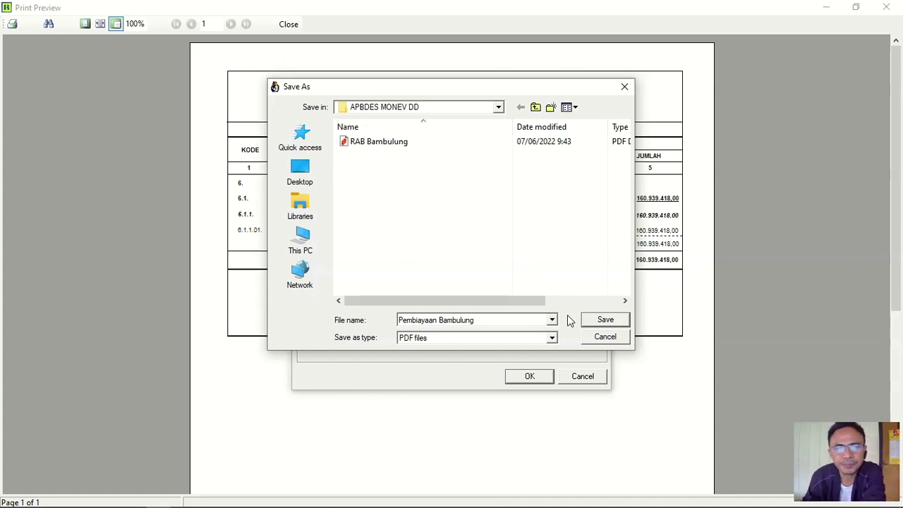
{"action": "left_click", "coordinate": [599, 322]}
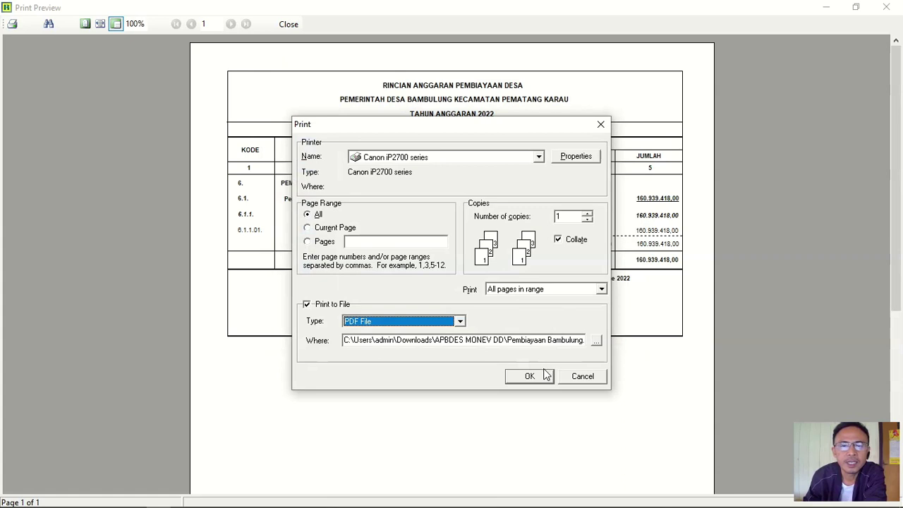
{"action": "left_click", "coordinate": [538, 374]}
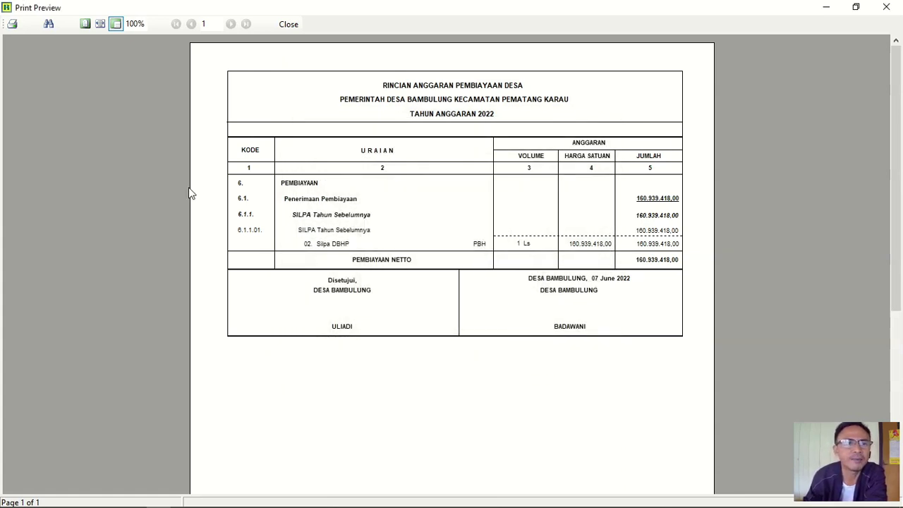
- Close the report preview and the report printing dialog, and exit SisKeuDes, confirming the exit
{"action": "left_click", "coordinate": [288, 25]}
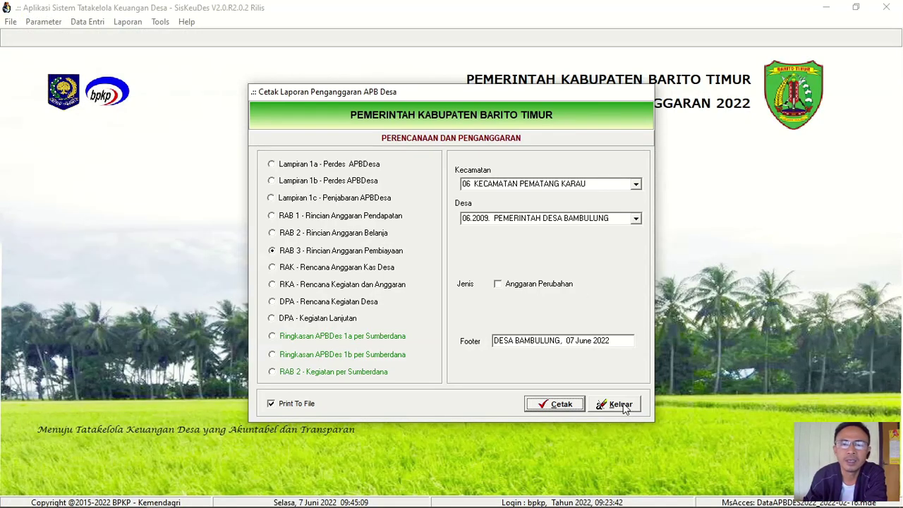
{"action": "left_click", "coordinate": [621, 404]}
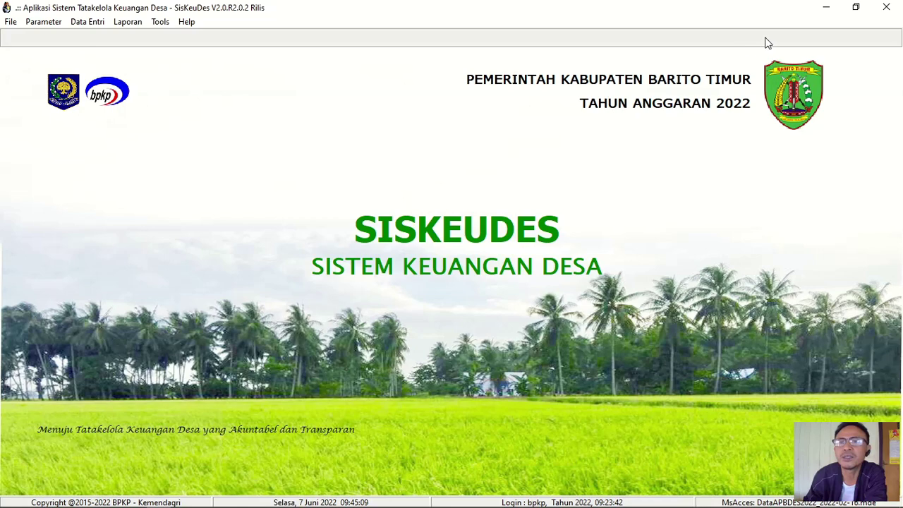
{"action": "left_click", "coordinate": [885, 8]}
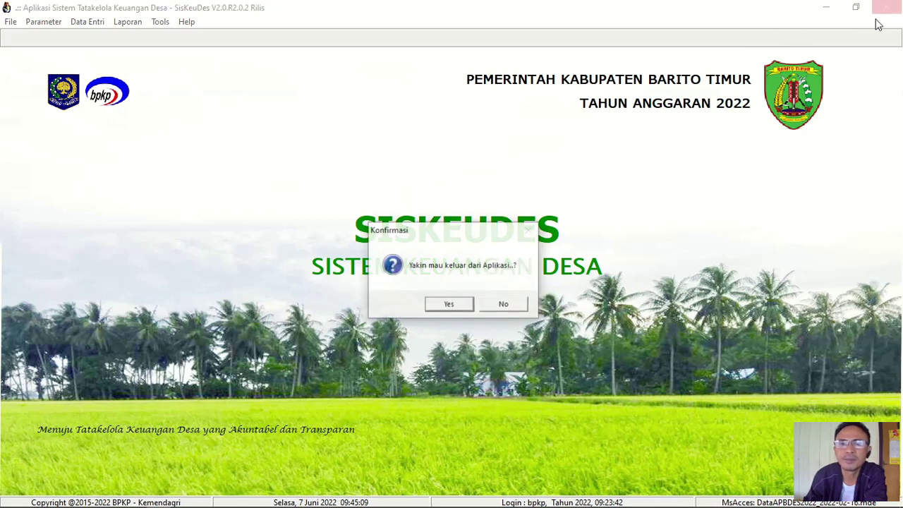
{"action": "left_click", "coordinate": [448, 304]}
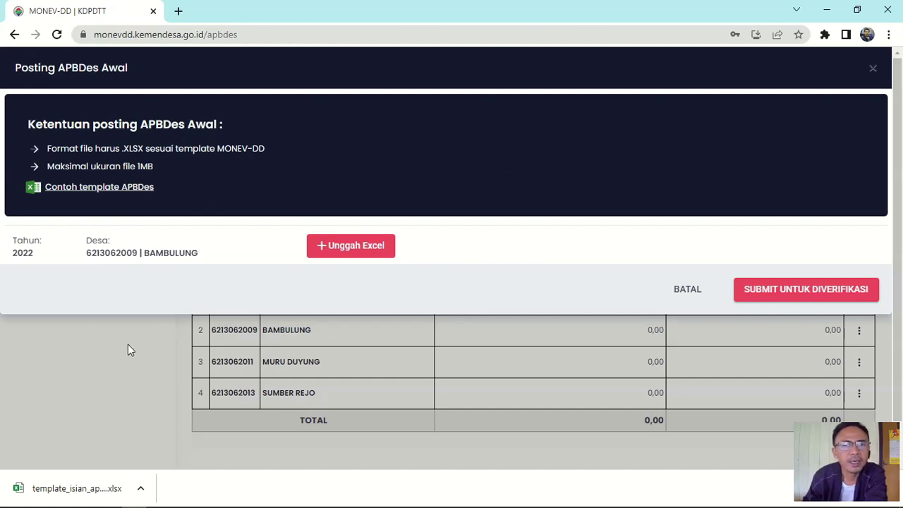
- Minimize the browser and open the APBDES MONEV DD folder from Downloads in File Explorer
{"action": "left_click", "coordinate": [828, 14]}
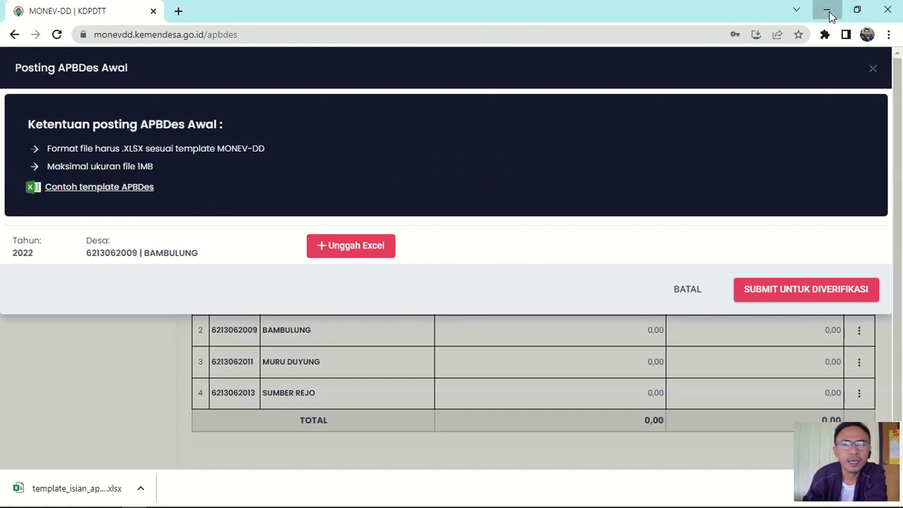
{"action": "mouse_move", "coordinate": [79, 505]}
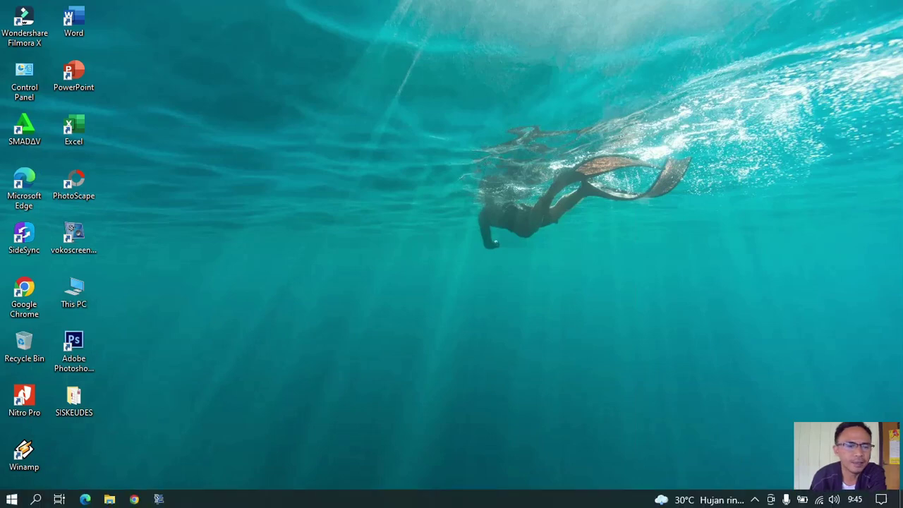
{"action": "left_click", "coordinate": [110, 499]}
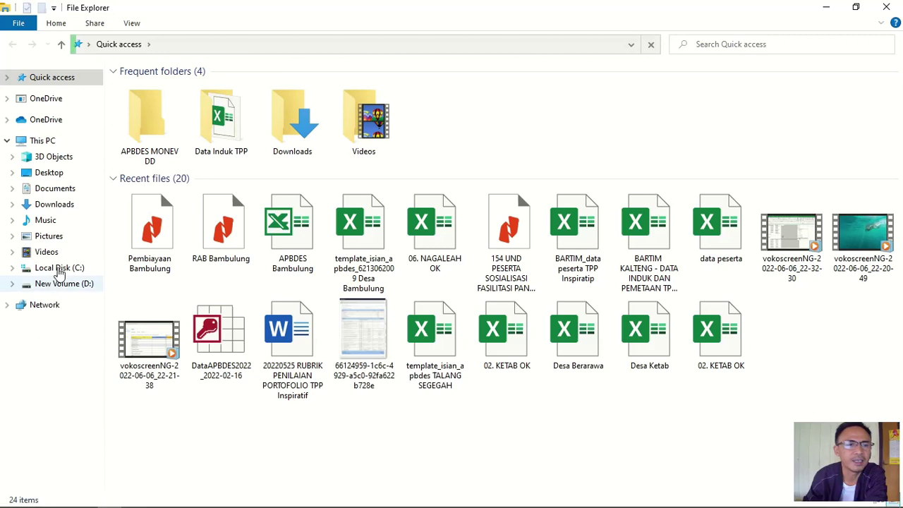
{"action": "left_click", "coordinate": [57, 206]}
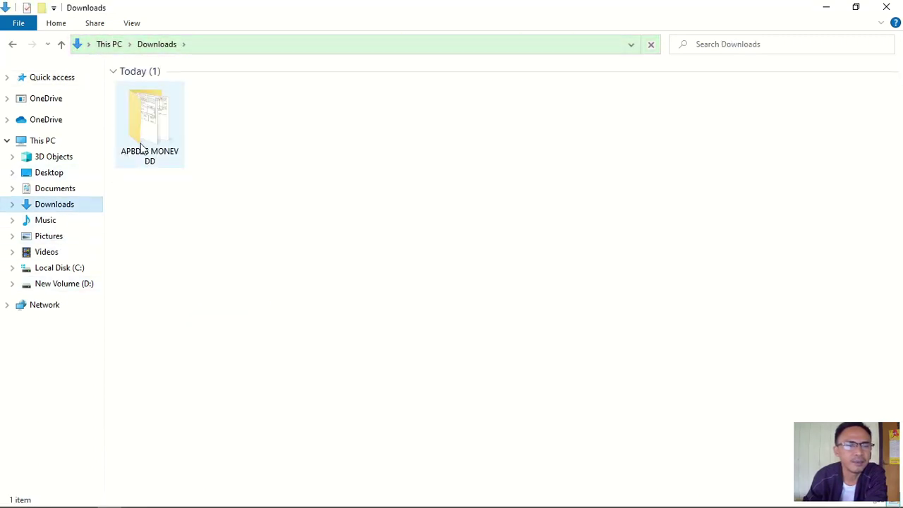
{"action": "double_click", "coordinate": [166, 145]}
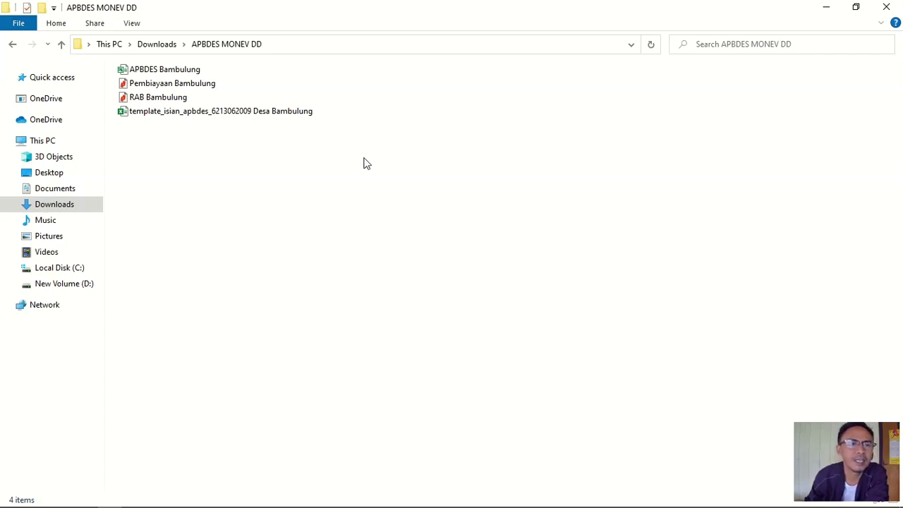
- Open the APBDES Bambulung workbook in a maximized Excel window and inspect its title and the Pendapatan Transfer row's label and amount
{"action": "left_click", "coordinate": [177, 76]}
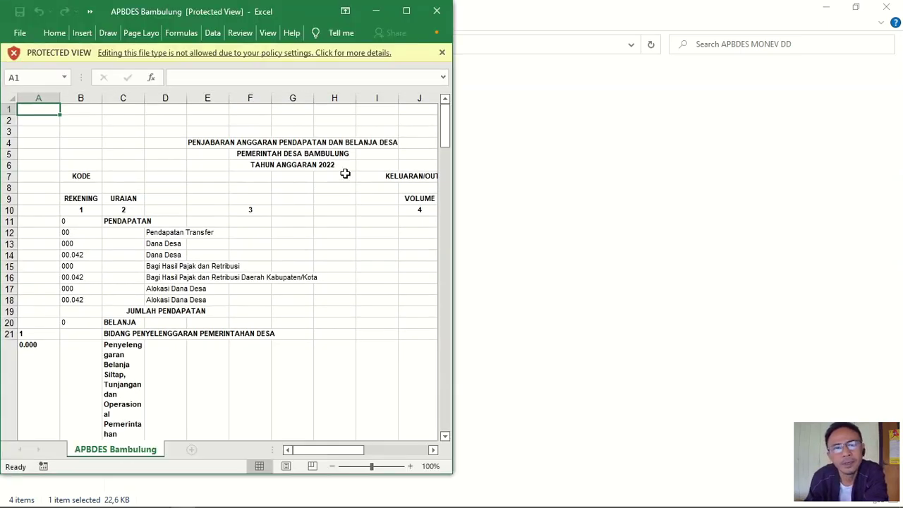
{"action": "left_click", "coordinate": [406, 12]}
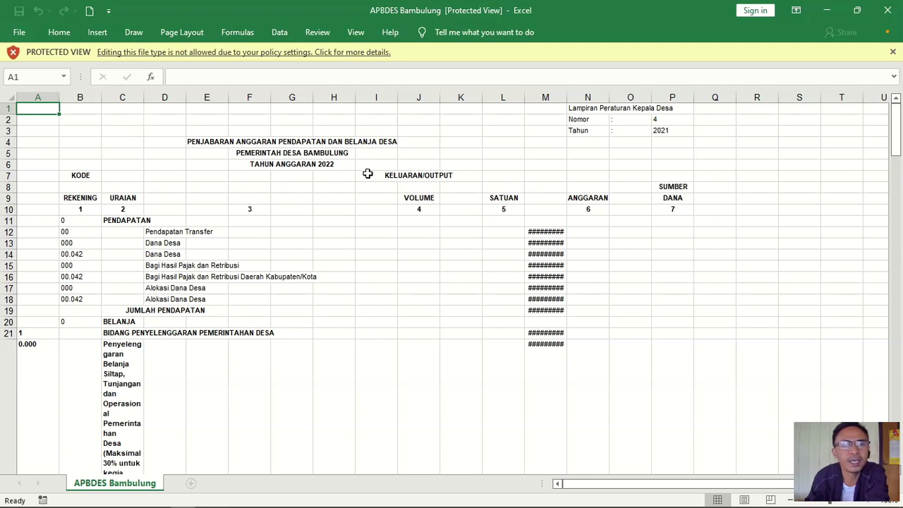
{"action": "left_click", "coordinate": [291, 144]}
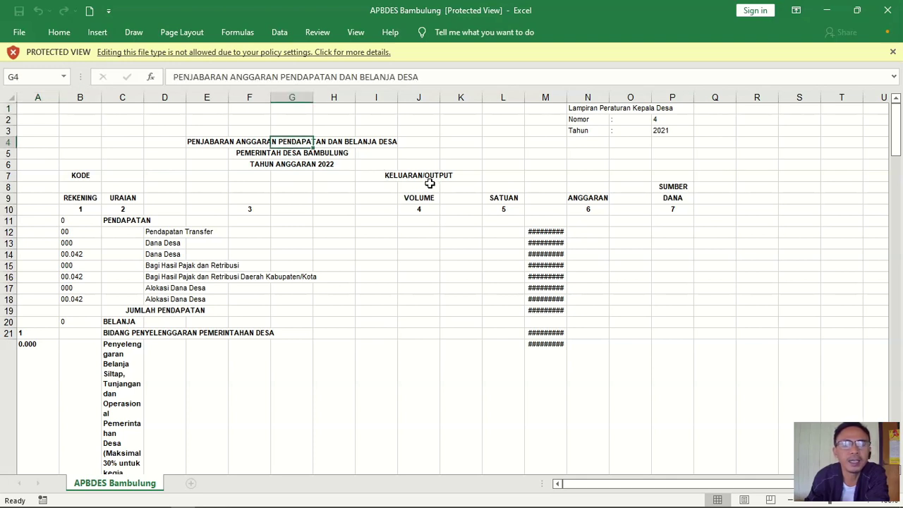
{"action": "left_click", "coordinate": [532, 235]}
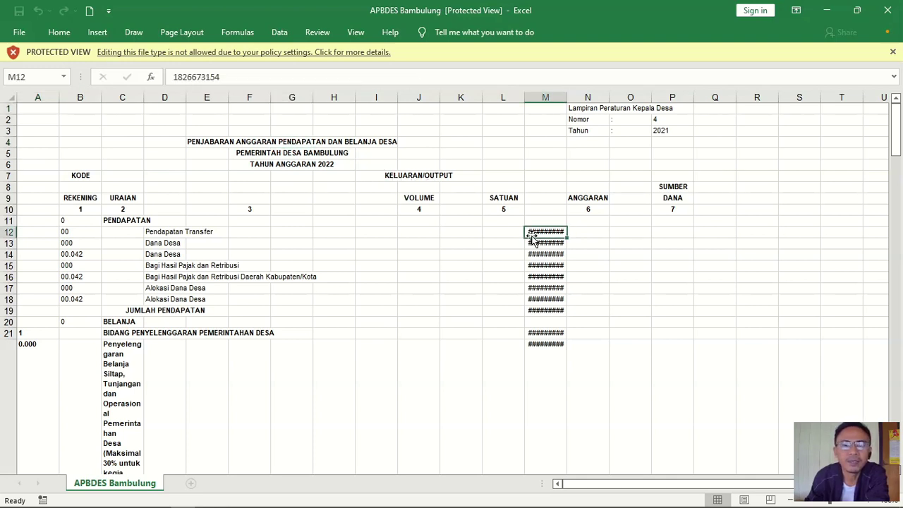
{"action": "left_click", "coordinate": [171, 234]}
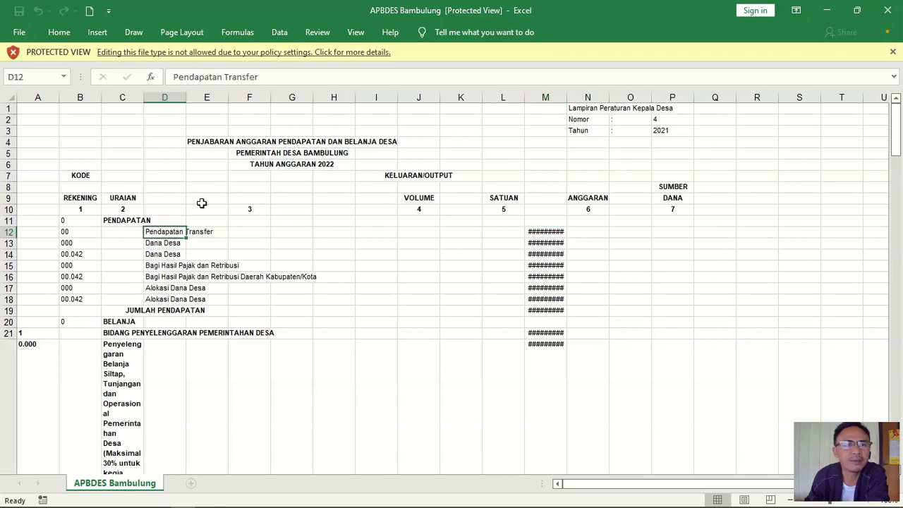
- Copy the entire APBDES Bambulung sheet from the protected workbook and paste it into a new blank workbook at cell A1
{"action": "left_click", "coordinate": [272, 79]}
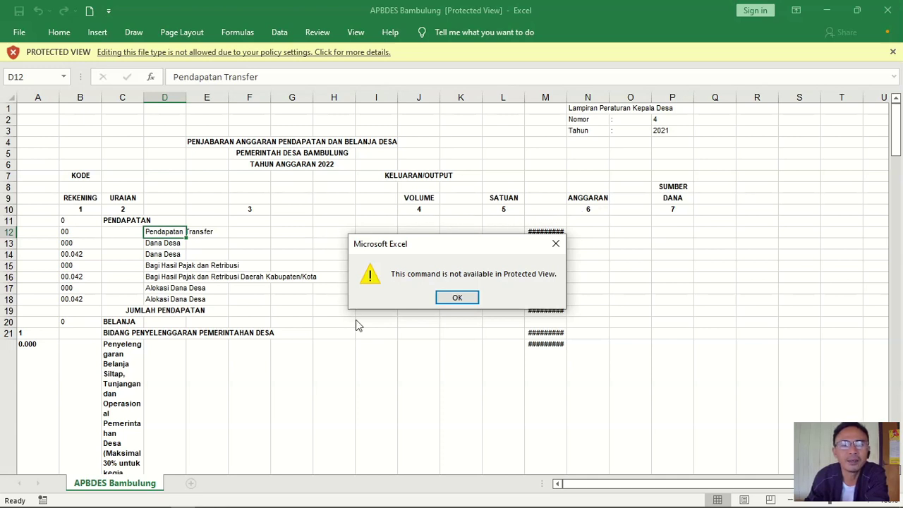
{"action": "left_click", "coordinate": [555, 245]}
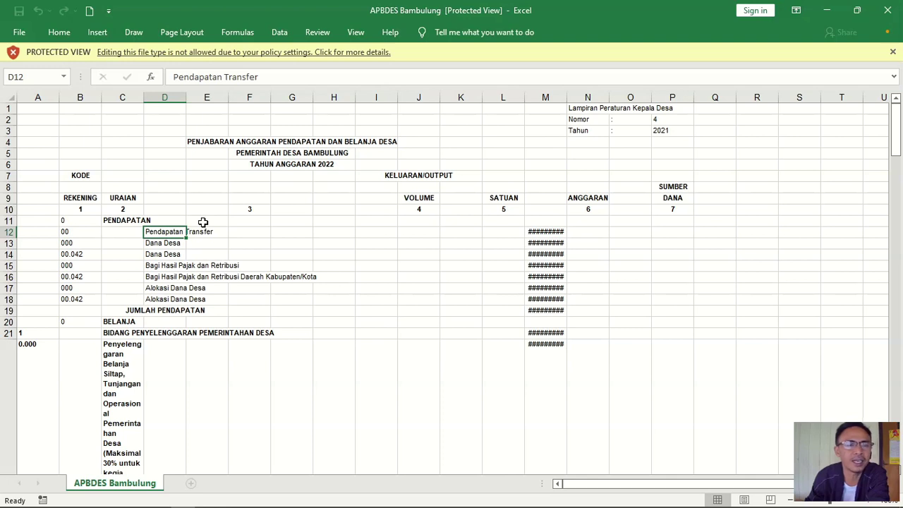
{"action": "left_click", "coordinate": [10, 98]}
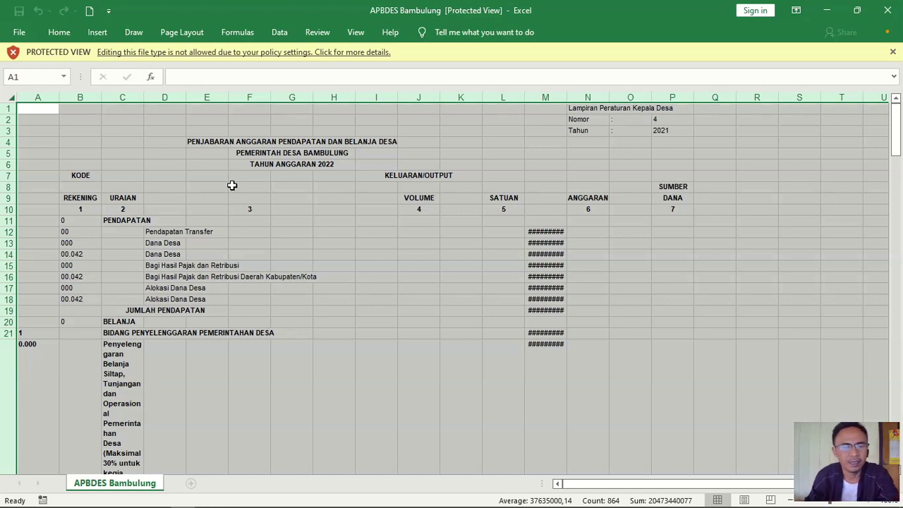
{"action": "key", "text": "ctrl+c"}
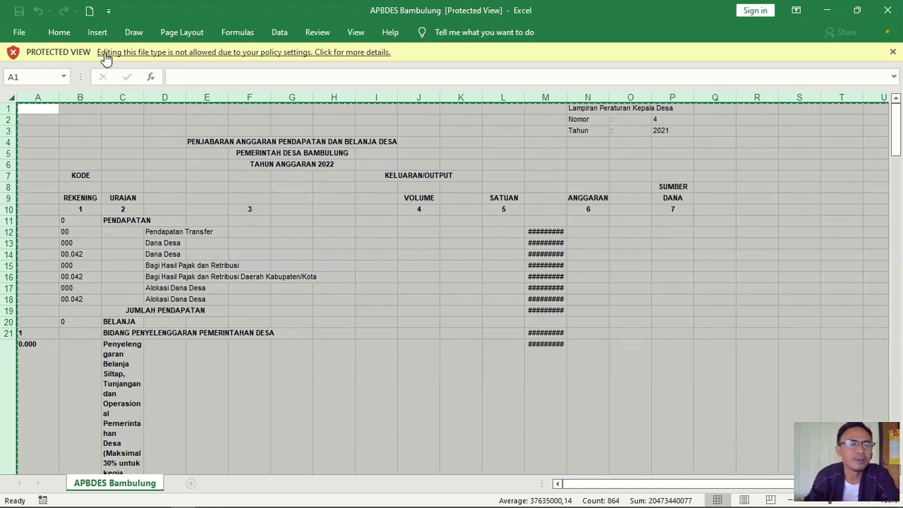
{"action": "left_click", "coordinate": [89, 11]}
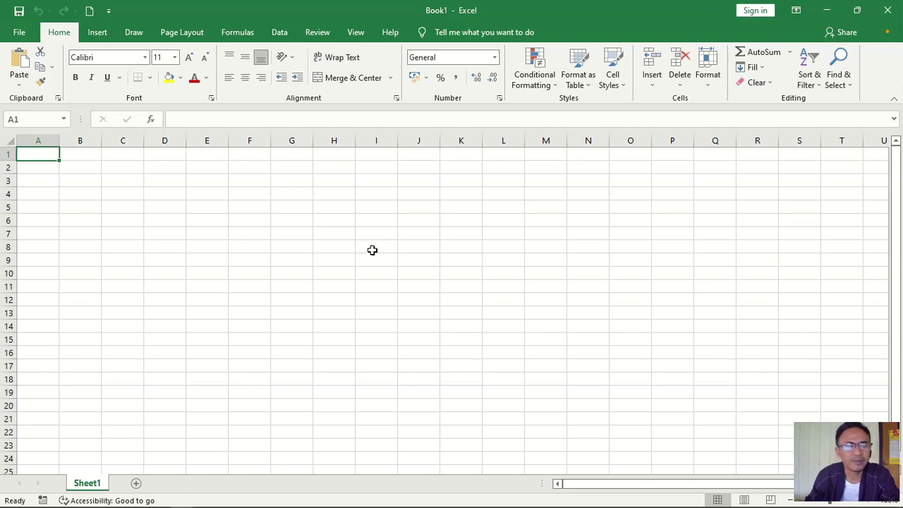
{"action": "key", "text": "ctrl+v"}
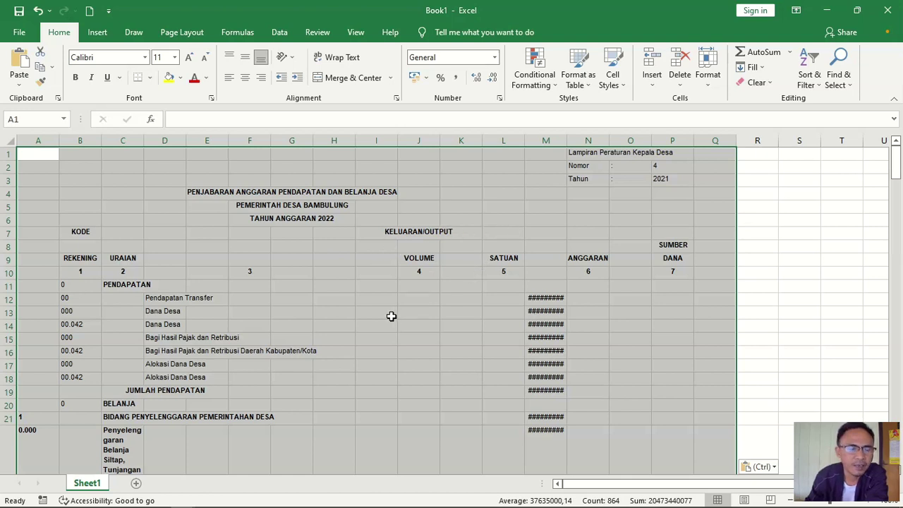
- Look over the pasted report and apply the General number format to all of its cells
{"action": "scroll", "coordinate": [390, 316], "scroll_direction": "down", "scroll_amount": 7}
{"action": "scroll", "coordinate": [389, 317], "scroll_direction": "down", "scroll_amount": 1}
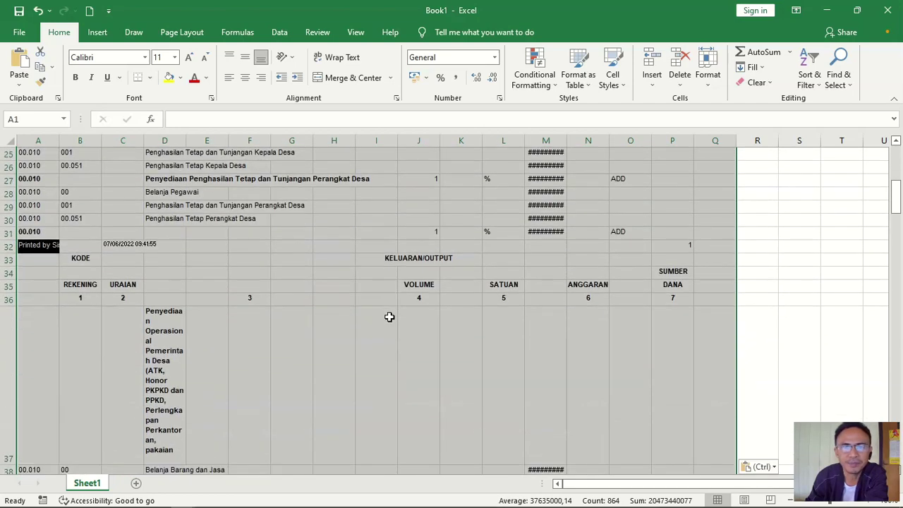
{"action": "scroll", "coordinate": [381, 316], "scroll_direction": "up", "scroll_amount": 8}
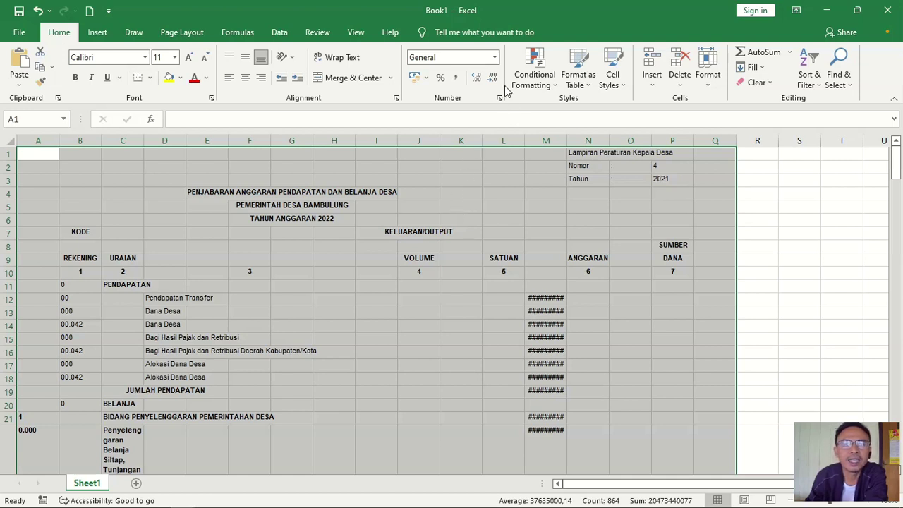
{"action": "left_click", "coordinate": [496, 57]}
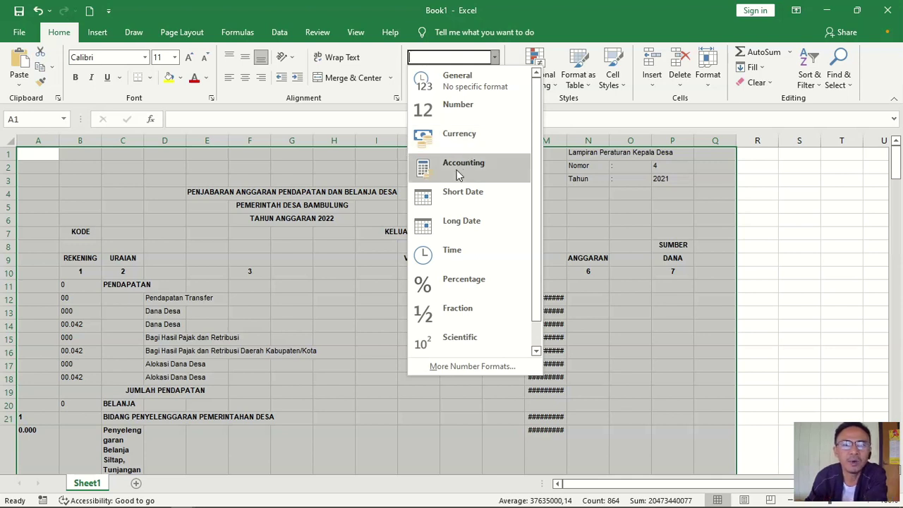
{"action": "left_click", "coordinate": [474, 90]}
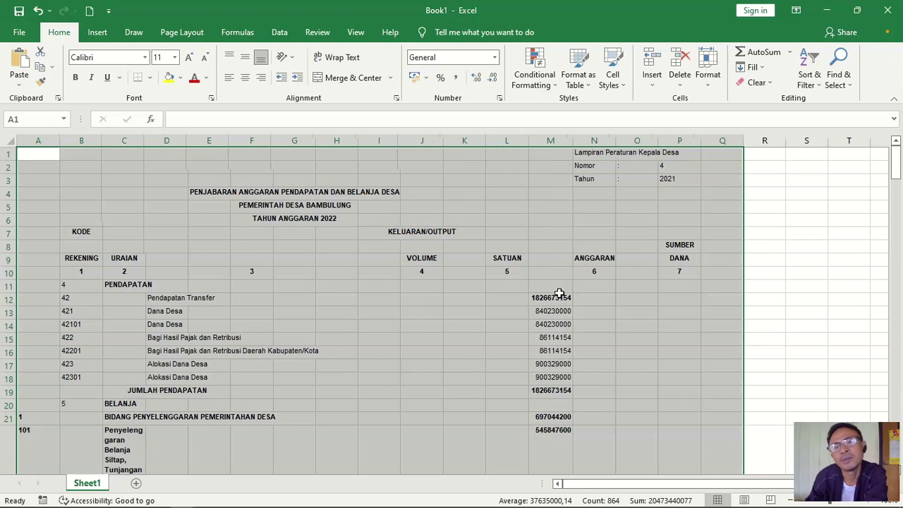
- Widen column M slightly and apply the comma style to its budget amounts
{"action": "left_click_drag", "start_coordinate": [552, 297], "coordinate": [543, 428]}
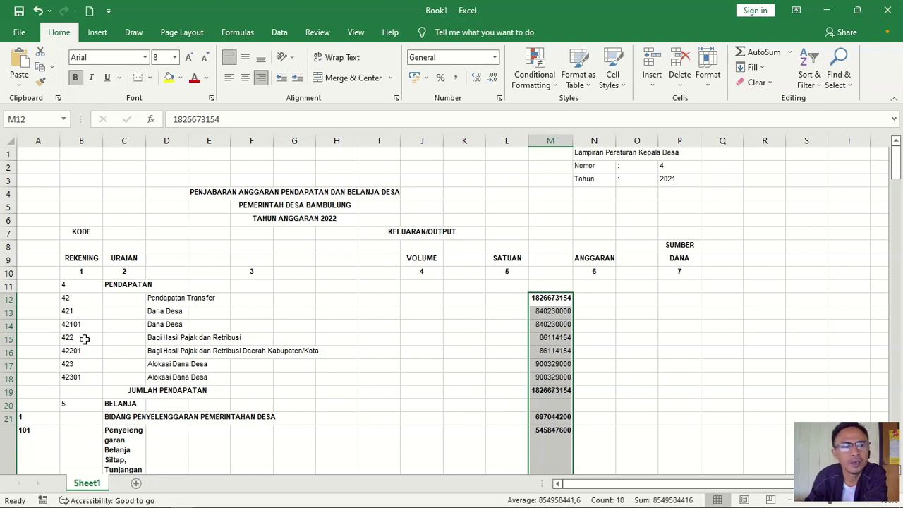
{"action": "left_click", "coordinate": [84, 141]}
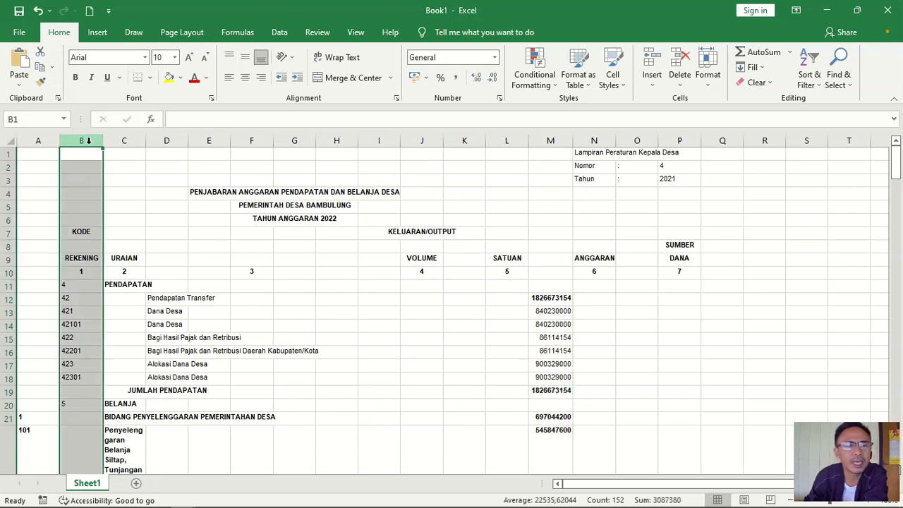
{"action": "left_click", "coordinate": [557, 140]}
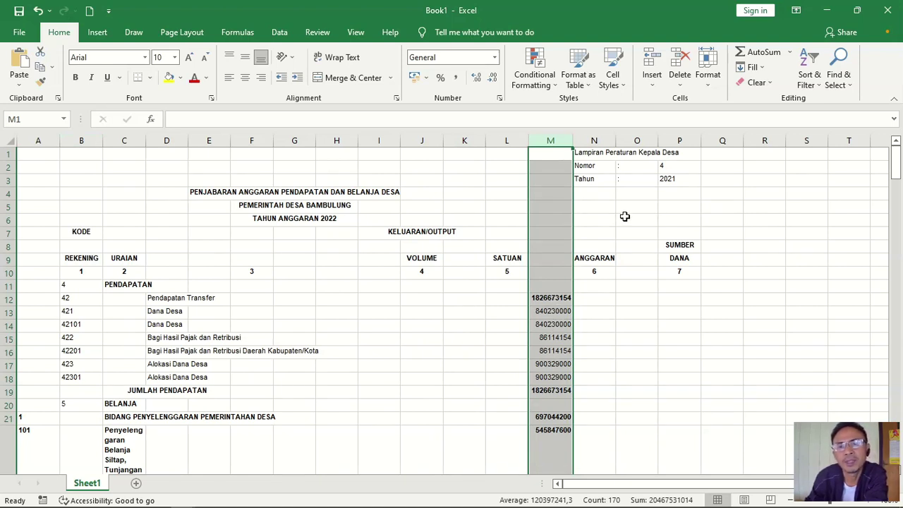
{"action": "left_click_drag", "start_coordinate": [572, 141], "coordinate": [587, 150]}
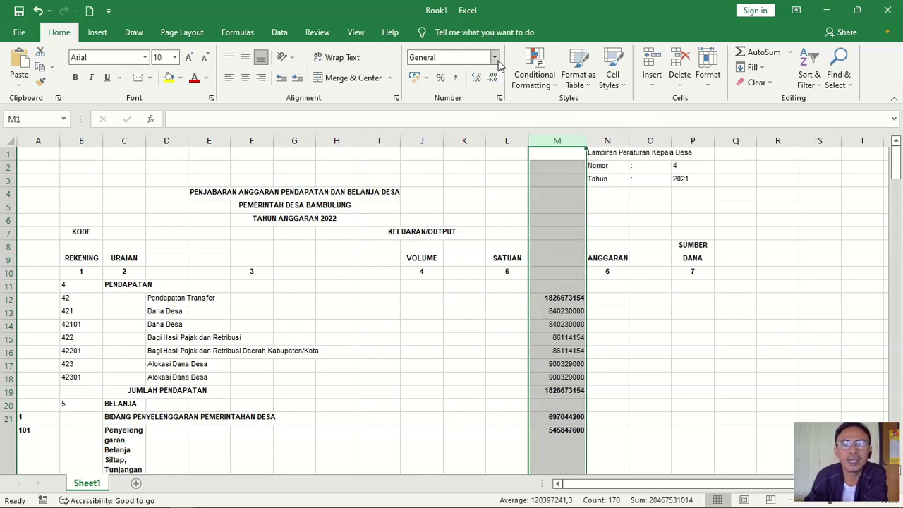
{"action": "left_click", "coordinate": [455, 79]}
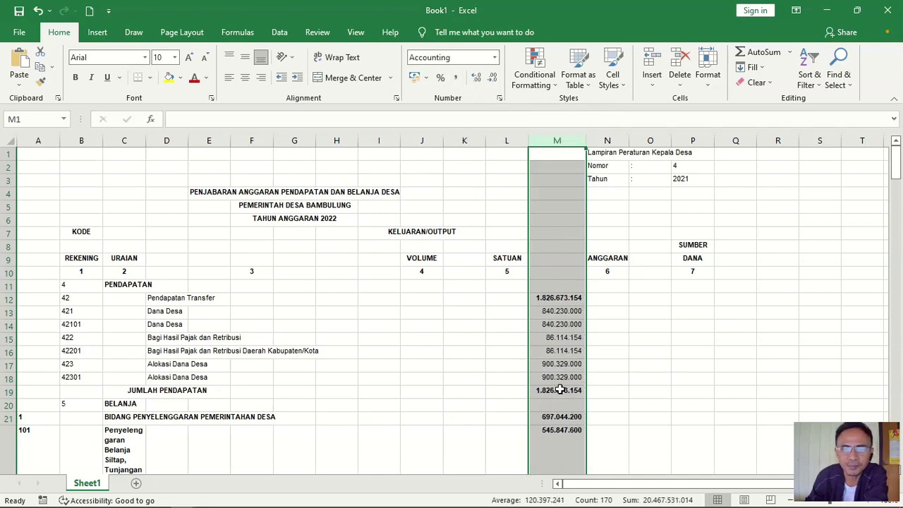
- Examine the account codes, descriptions and formatted column M amounts through the revenue and expenditure sections of the report
{"action": "scroll", "coordinate": [560, 390], "scroll_direction": "down", "scroll_amount": 3}
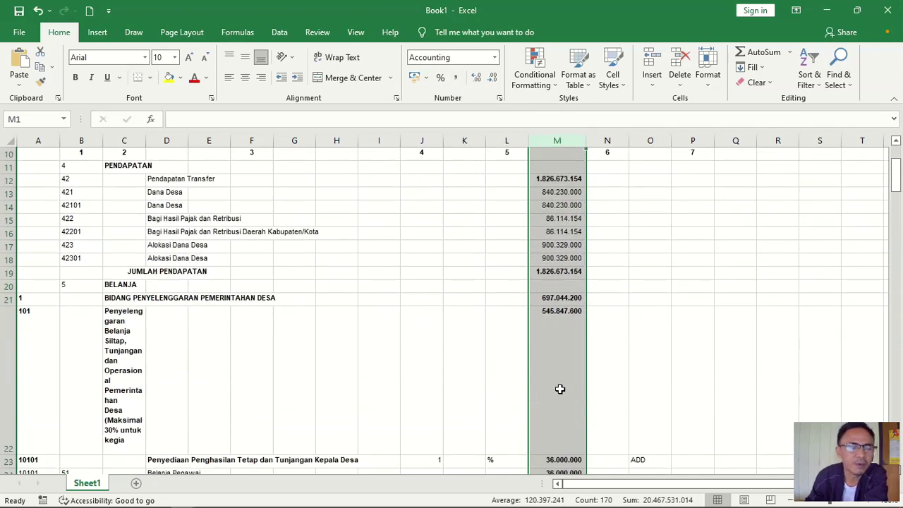
{"action": "scroll", "coordinate": [560, 361], "scroll_direction": "down", "scroll_amount": 3}
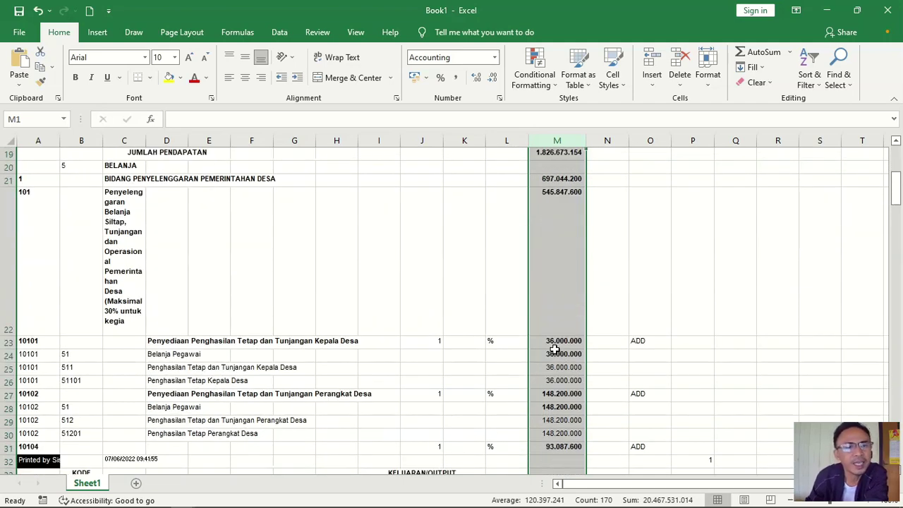
{"action": "scroll", "coordinate": [555, 350], "scroll_direction": "up", "scroll_amount": 1}
{"action": "scroll", "coordinate": [554, 349], "scroll_direction": "up", "scroll_amount": 1}
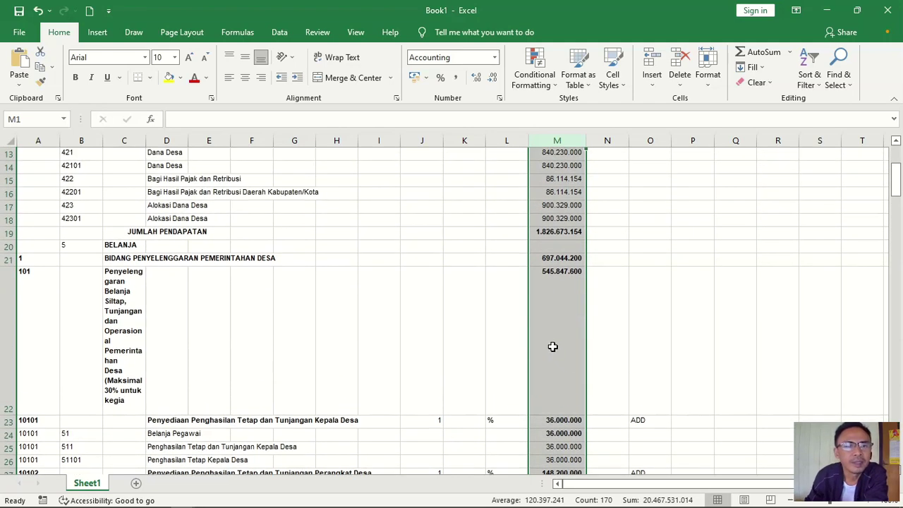
{"action": "scroll", "coordinate": [158, 330], "scroll_direction": "up", "scroll_amount": 4}
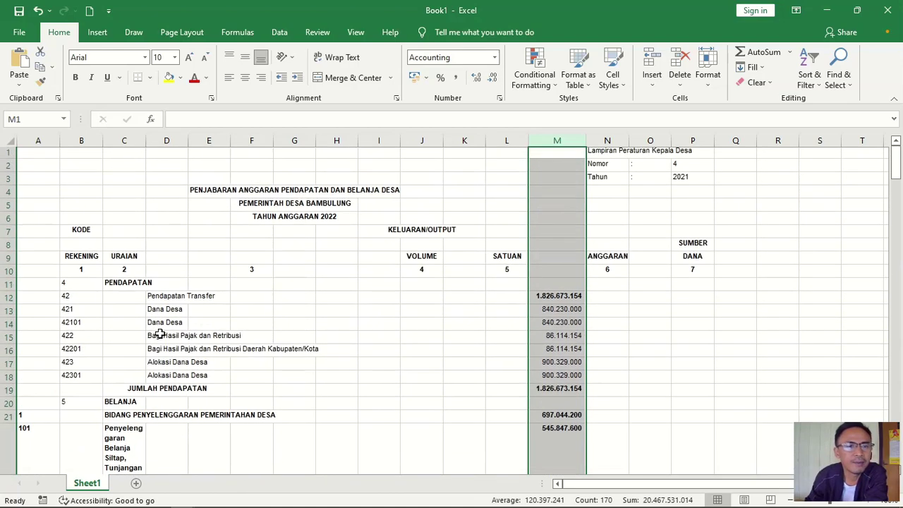
{"action": "scroll", "coordinate": [160, 333], "scroll_direction": "down", "scroll_amount": 4}
{"action": "scroll", "coordinate": [160, 332], "scroll_direction": "down", "scroll_amount": 12}
{"action": "scroll", "coordinate": [160, 333], "scroll_direction": "down", "scroll_amount": 18}
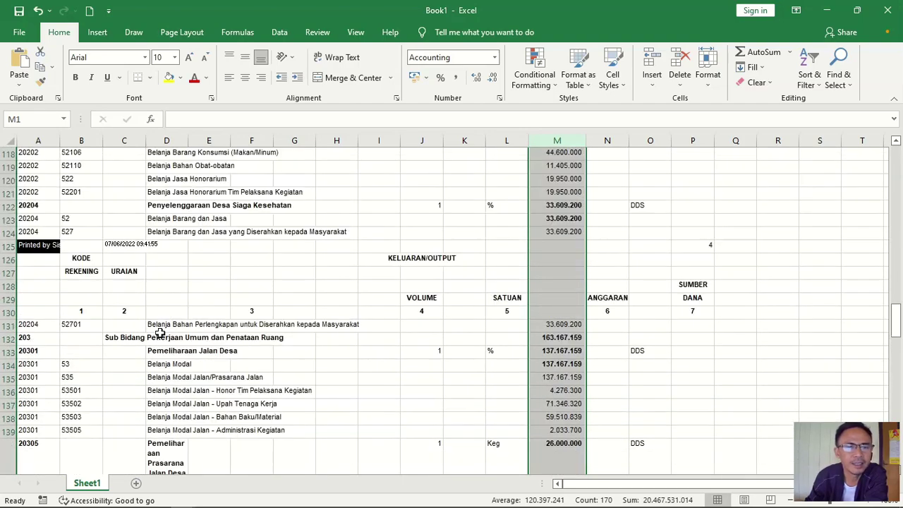
{"action": "scroll", "coordinate": [160, 333], "scroll_direction": "down", "scroll_amount": 15}
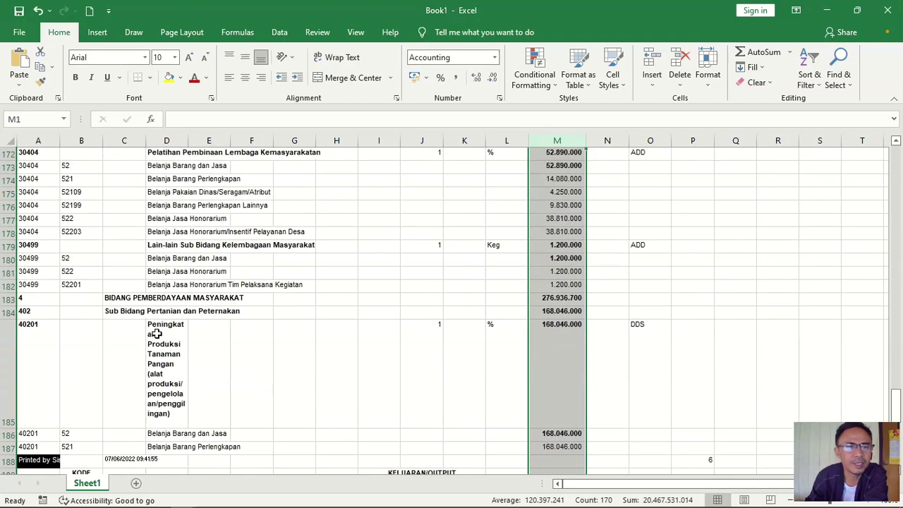
{"action": "scroll", "coordinate": [206, 326], "scroll_direction": "up", "scroll_amount": 8}
{"action": "scroll", "coordinate": [206, 325], "scroll_direction": "up", "scroll_amount": 20}
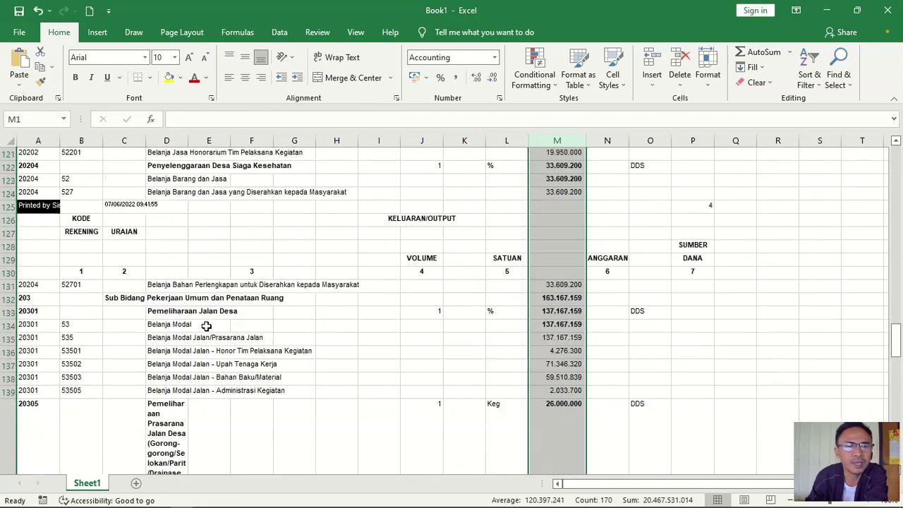
{"action": "scroll", "coordinate": [204, 326], "scroll_direction": "up", "scroll_amount": 15}
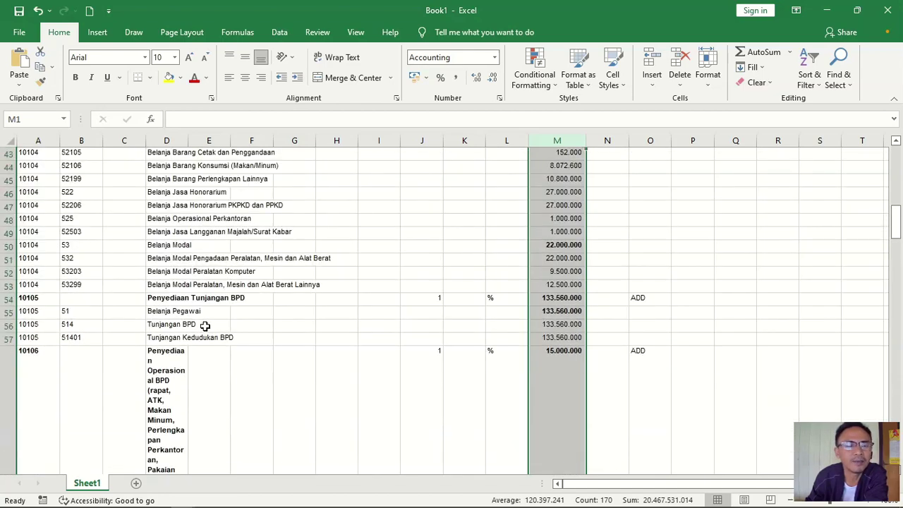
{"action": "scroll", "coordinate": [206, 320], "scroll_direction": "up", "scroll_amount": 4}
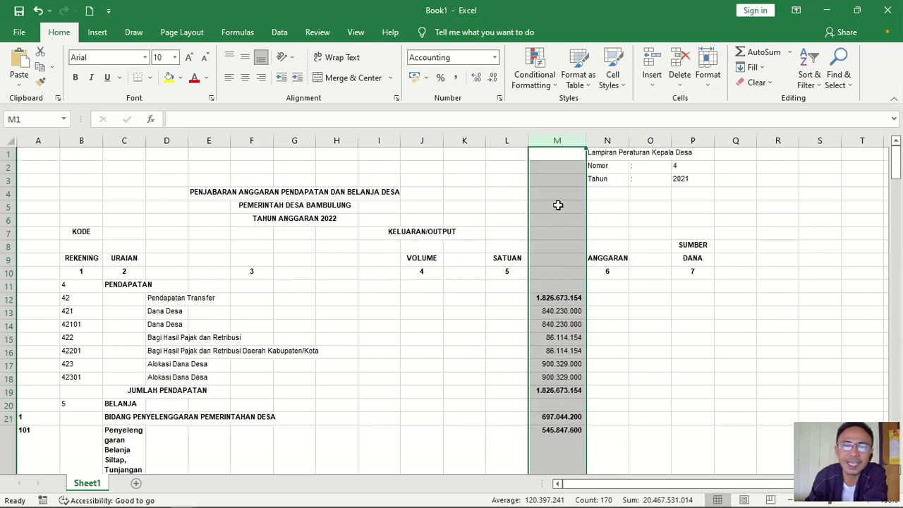
- Review the report header, the Pendapatan rows and the first Belanja rows, checking how the amounts line up with the Anggaran and Sumber Dana headings
{"action": "left_click", "coordinate": [619, 331]}
{"action": "scroll", "coordinate": [681, 332], "scroll_direction": "down", "scroll_amount": 8}
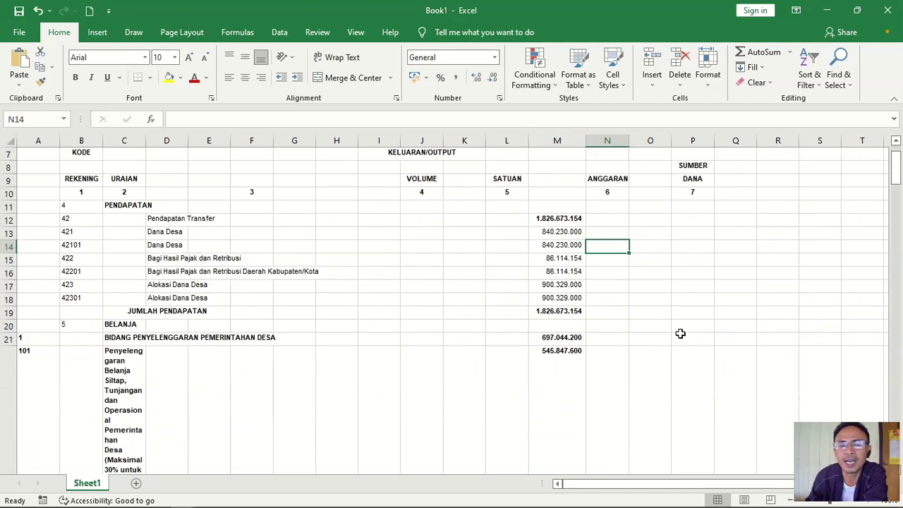
{"action": "scroll", "coordinate": [593, 308], "scroll_direction": "up", "scroll_amount": 3}
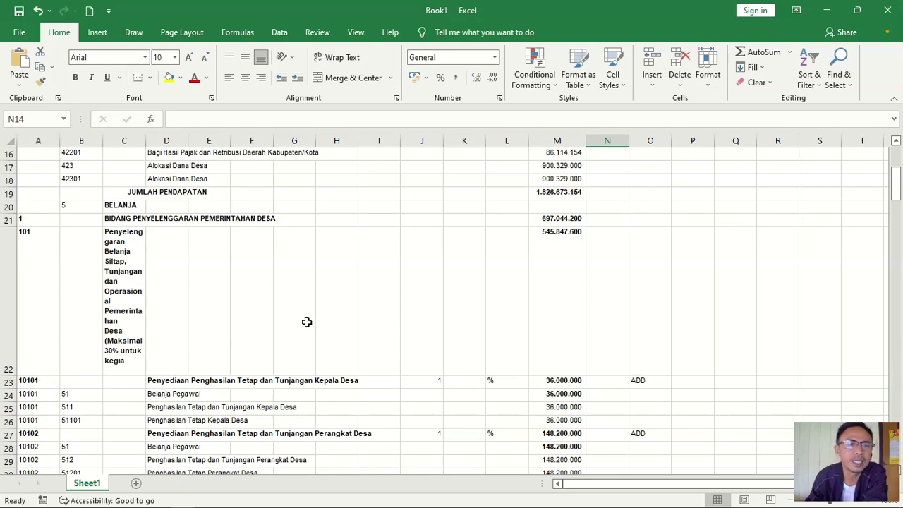
{"action": "scroll", "coordinate": [307, 322], "scroll_direction": "up", "scroll_amount": 5}
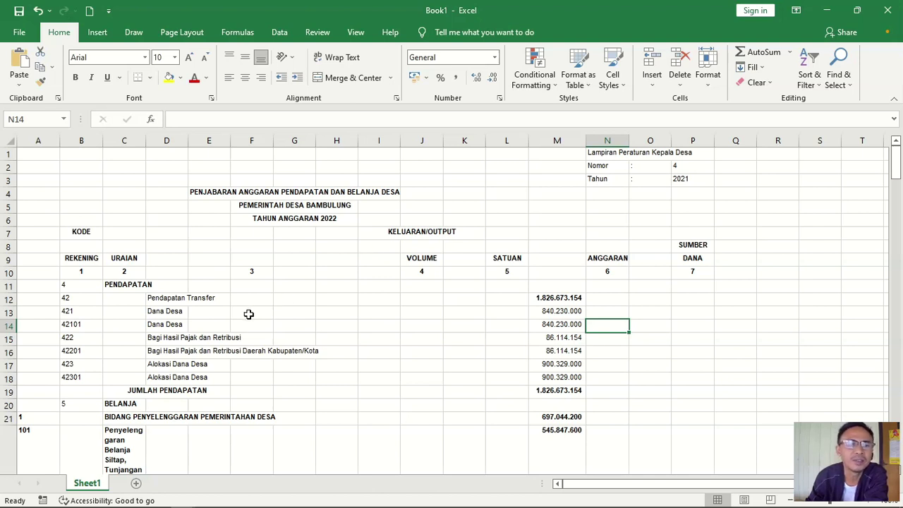
{"action": "scroll", "coordinate": [248, 314], "scroll_direction": "down", "scroll_amount": 2}
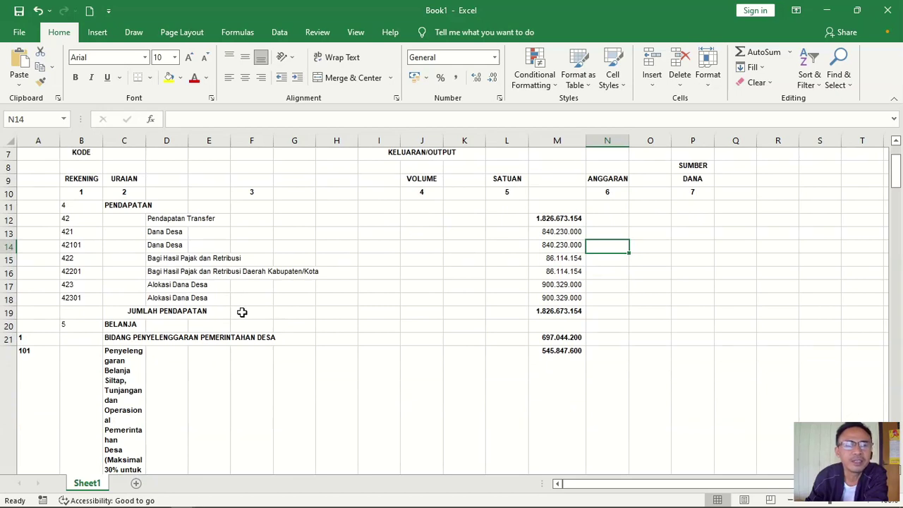
{"action": "scroll", "coordinate": [242, 312], "scroll_direction": "up", "scroll_amount": 2}
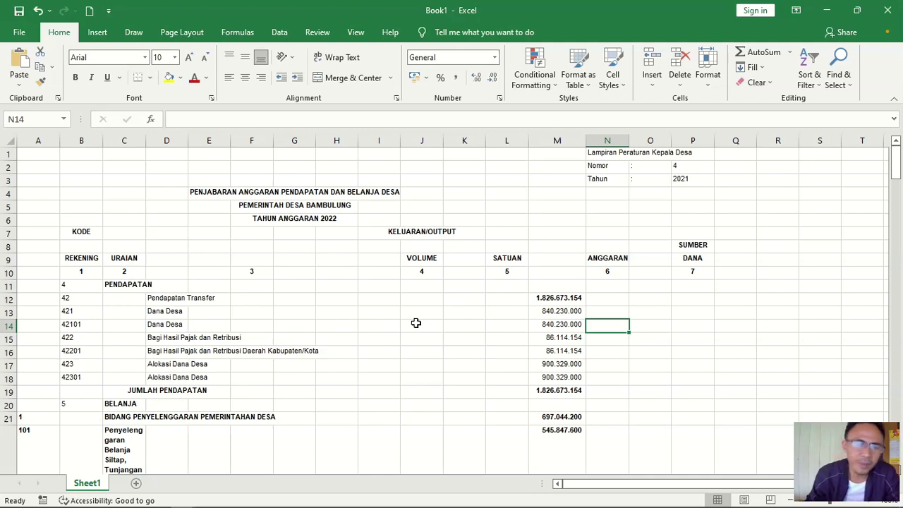
{"action": "scroll", "coordinate": [416, 323], "scroll_direction": "down", "scroll_amount": 2}
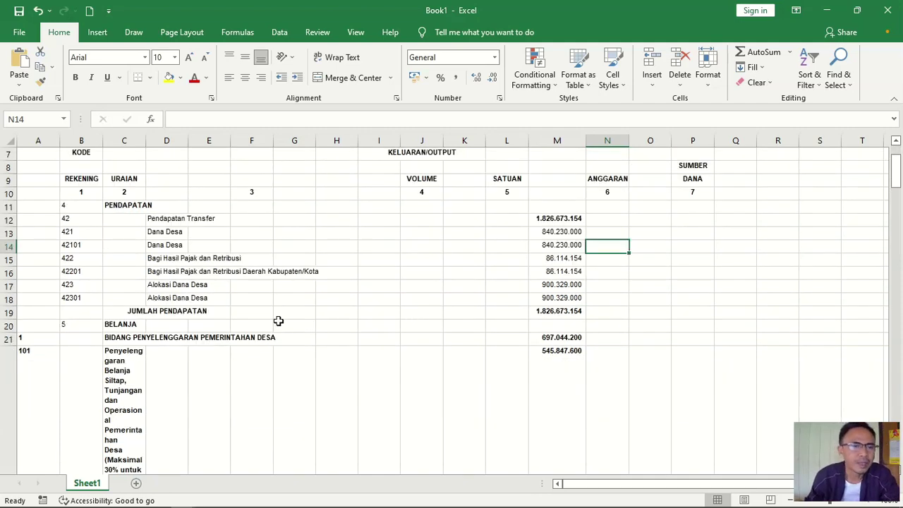
{"action": "scroll", "coordinate": [263, 325], "scroll_direction": "down", "scroll_amount": 3}
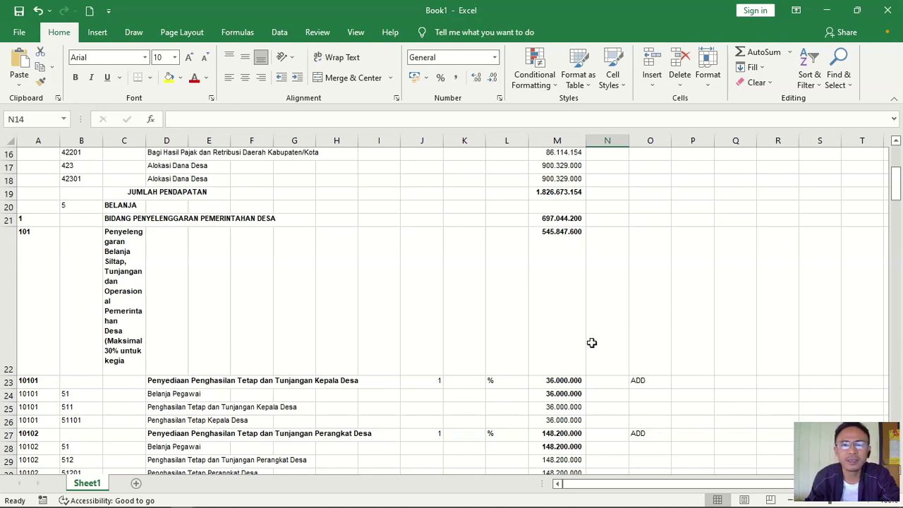
{"action": "scroll", "coordinate": [590, 341], "scroll_direction": "up", "scroll_amount": 5}
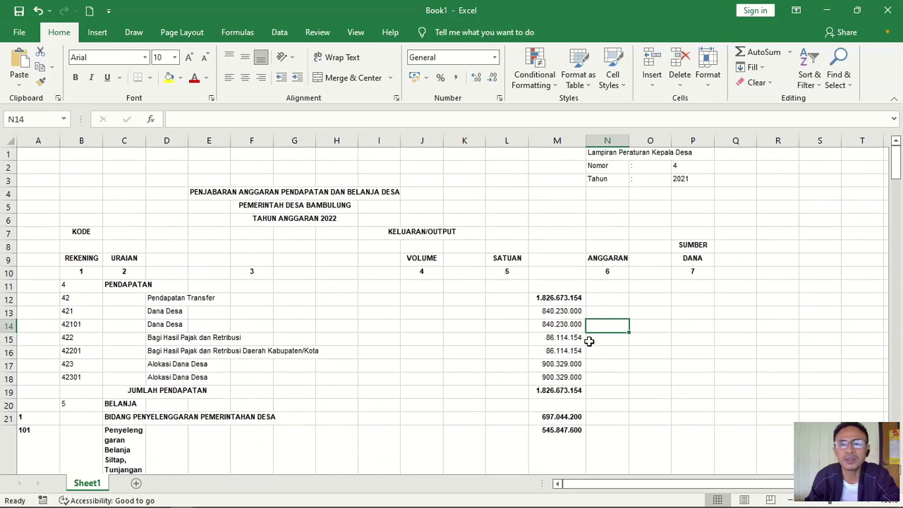
{"action": "scroll", "coordinate": [589, 341], "scroll_direction": "down", "scroll_amount": 5}
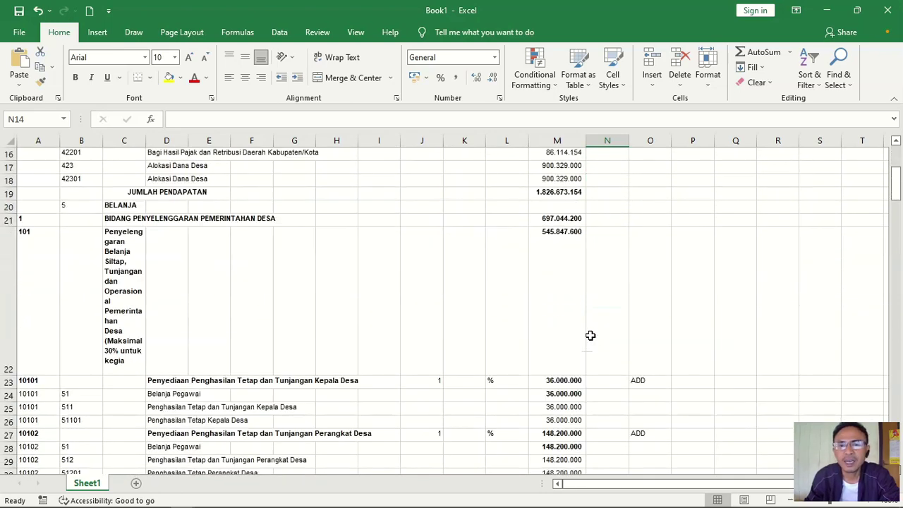
- Hide column N, which separates the budget amounts from the funding-source codes, and check the rows further down
{"action": "left_click", "coordinate": [608, 141]}
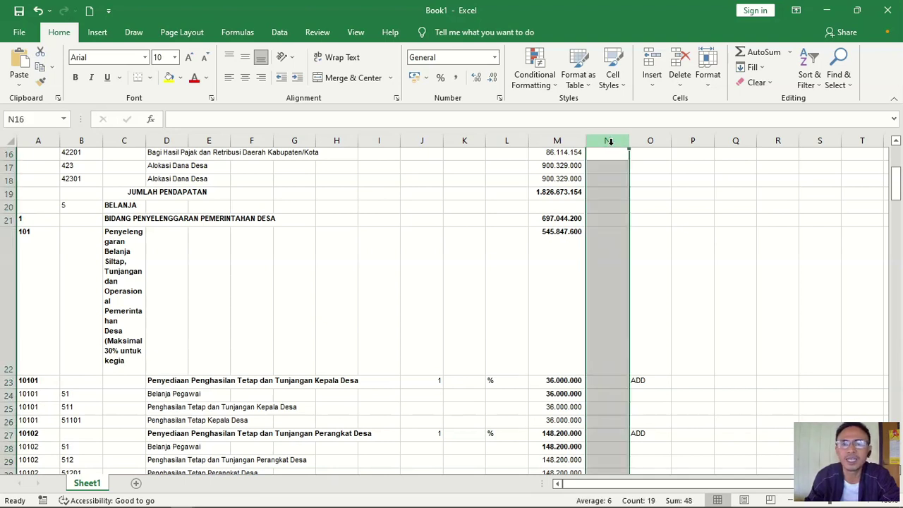
{"action": "right_click", "coordinate": [609, 142]}
{"action": "left_click", "coordinate": [643, 341]}
{"action": "scroll", "coordinate": [672, 204], "scroll_direction": "down", "scroll_amount": 4}
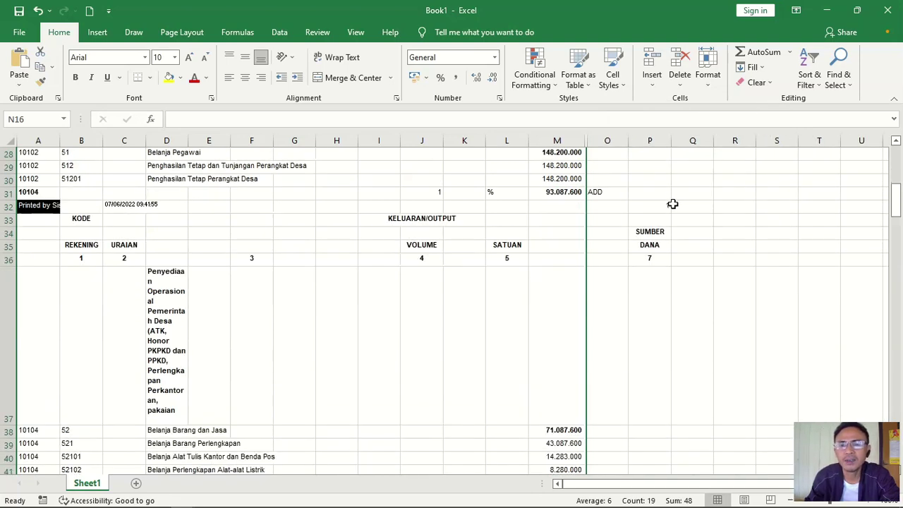
- Hide columns P through R, beyond the column holding the funding-source codes
{"action": "left_click", "coordinate": [652, 141]}
{"action": "left_click_drag", "start_coordinate": [652, 141], "coordinate": [696, 142]}
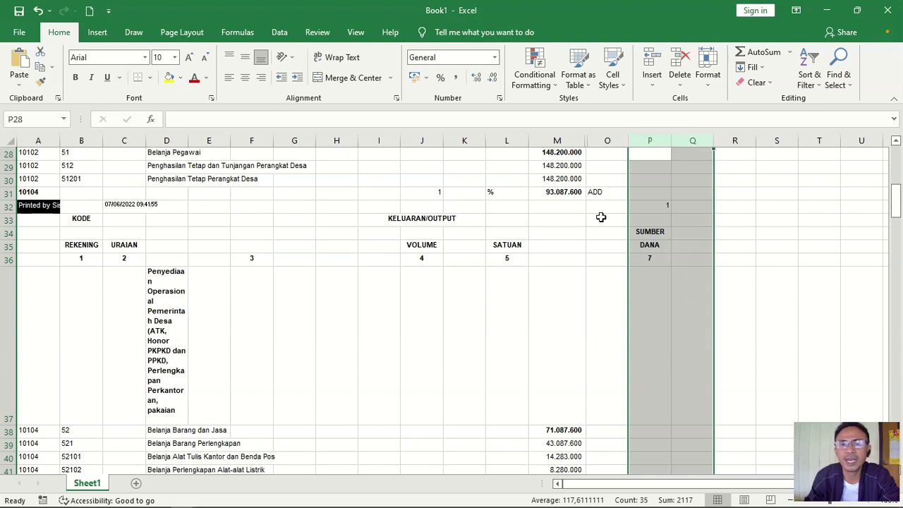
{"action": "left_click", "coordinate": [723, 140], "text": "shift"}
{"action": "right_click", "coordinate": [726, 143]}
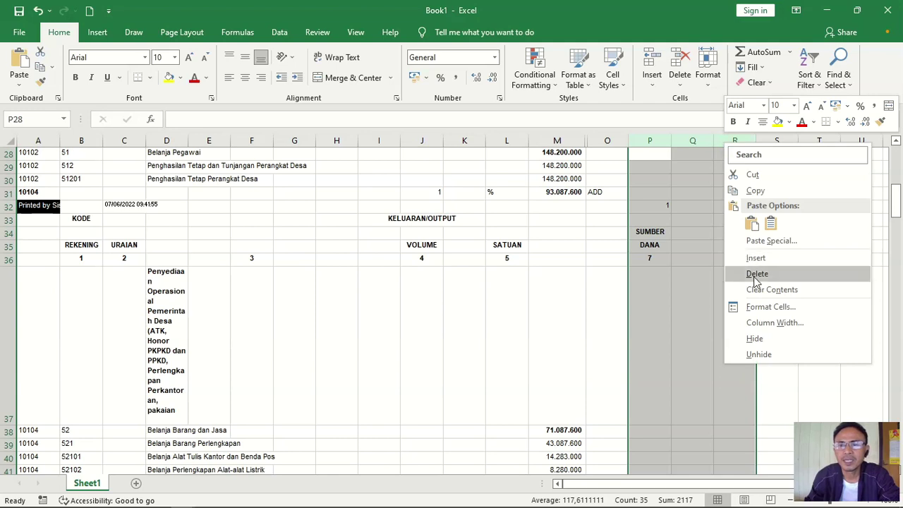
{"action": "left_click", "coordinate": [754, 339]}
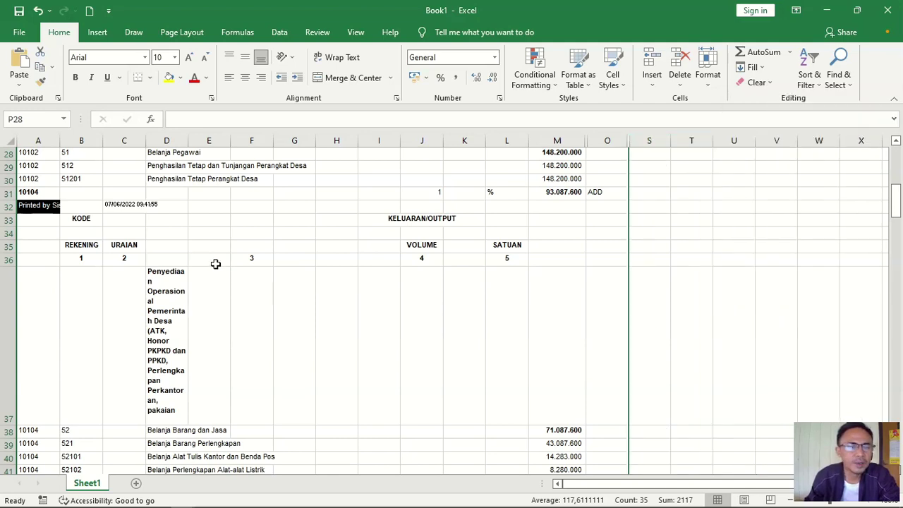
- Widen column D so the wrapped activity descriptions spread across fewer lines, and check the fit in the expenditure rows
{"action": "scroll", "coordinate": [218, 265], "scroll_direction": "up", "scroll_amount": 4}
{"action": "scroll", "coordinate": [198, 204], "scroll_direction": "down", "scroll_amount": 4}
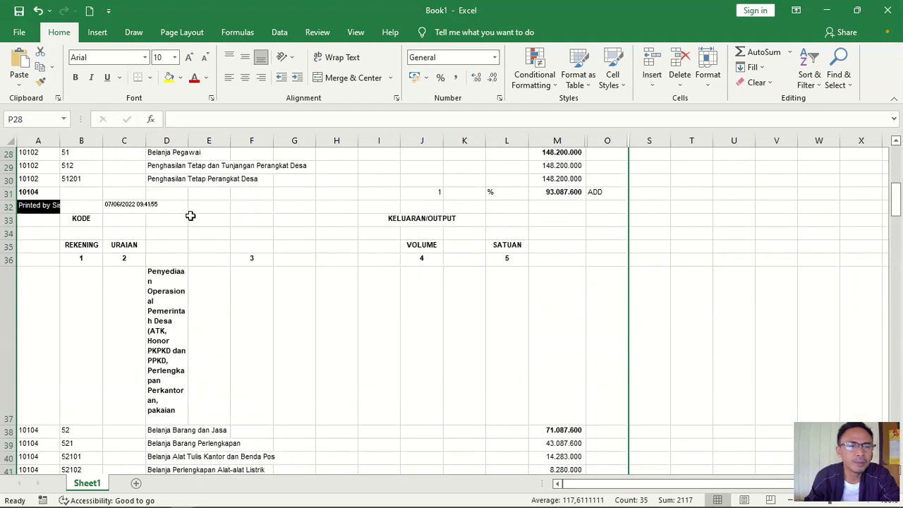
{"action": "scroll", "coordinate": [191, 219], "scroll_direction": "down", "scroll_amount": 1}
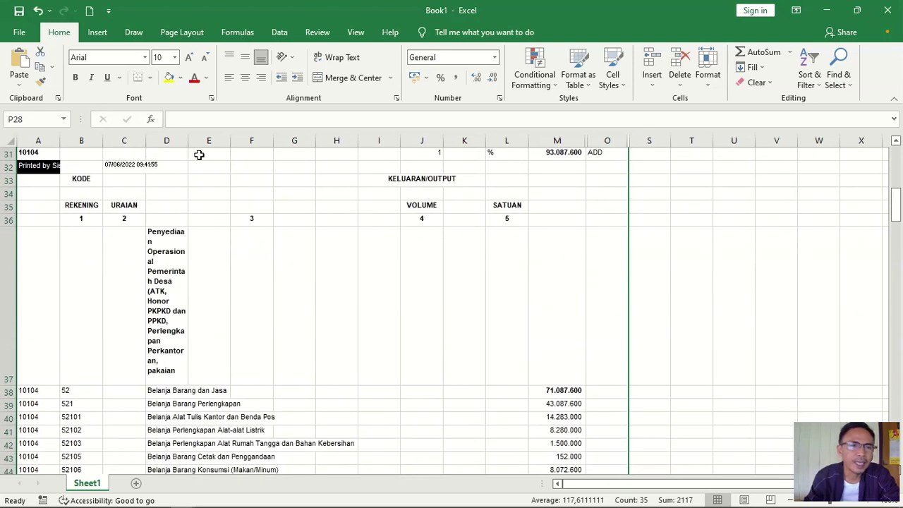
{"action": "left_click_drag", "start_coordinate": [189, 141], "coordinate": [355, 182]}
{"action": "scroll", "coordinate": [374, 282], "scroll_direction": "down", "scroll_amount": 6}
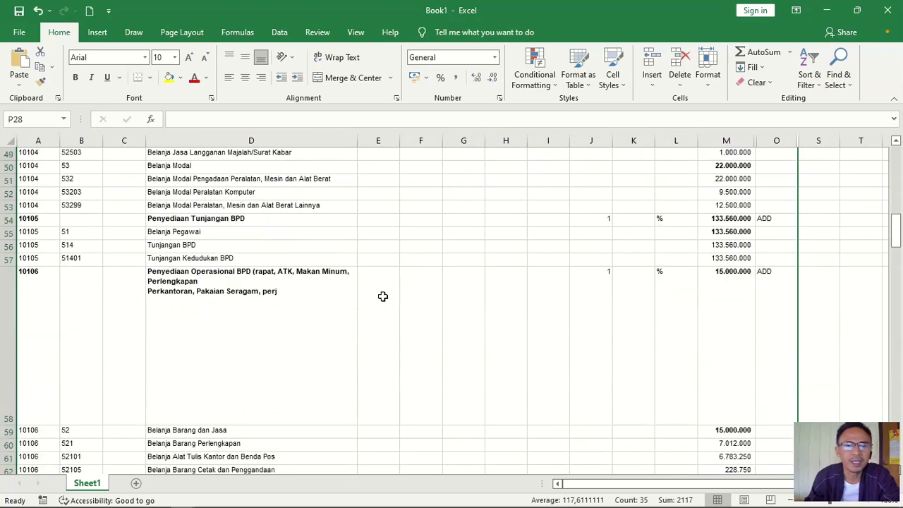
{"action": "scroll", "coordinate": [383, 297], "scroll_direction": "down", "scroll_amount": 6}
{"action": "scroll", "coordinate": [383, 299], "scroll_direction": "down", "scroll_amount": 5}
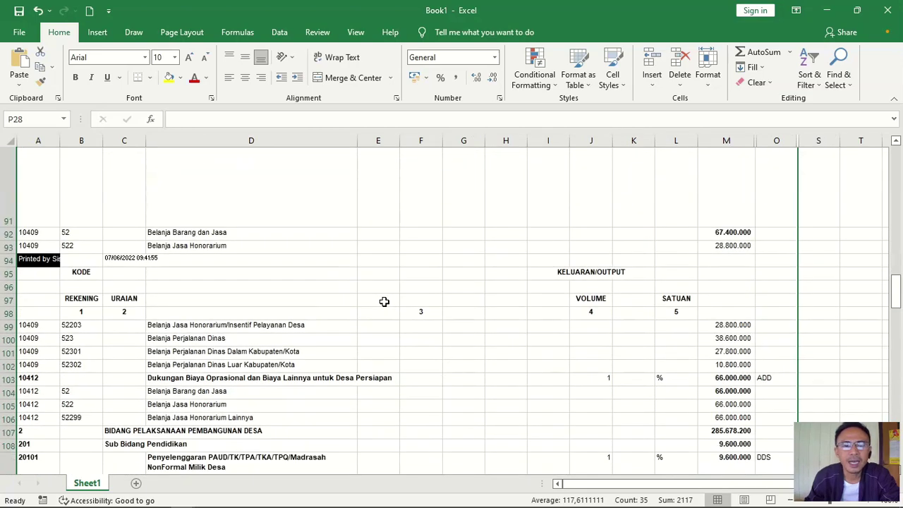
{"action": "scroll", "coordinate": [383, 301], "scroll_direction": "down", "scroll_amount": 12}
{"action": "scroll", "coordinate": [381, 293], "scroll_direction": "up", "scroll_amount": 20}
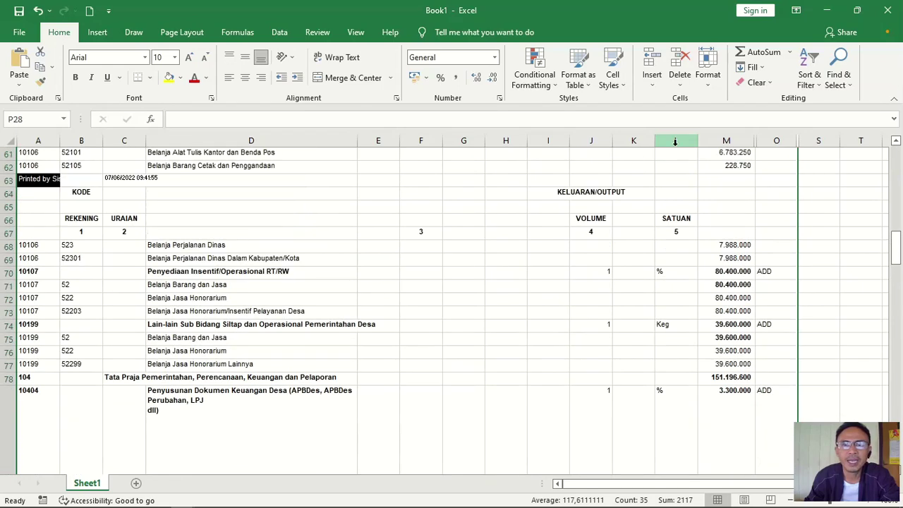
- Hide columns E through L, including the Volume and Satuan output columns, after checking their contents down to the report's end
{"action": "left_click_drag", "start_coordinate": [383, 140], "coordinate": [657, 191]}
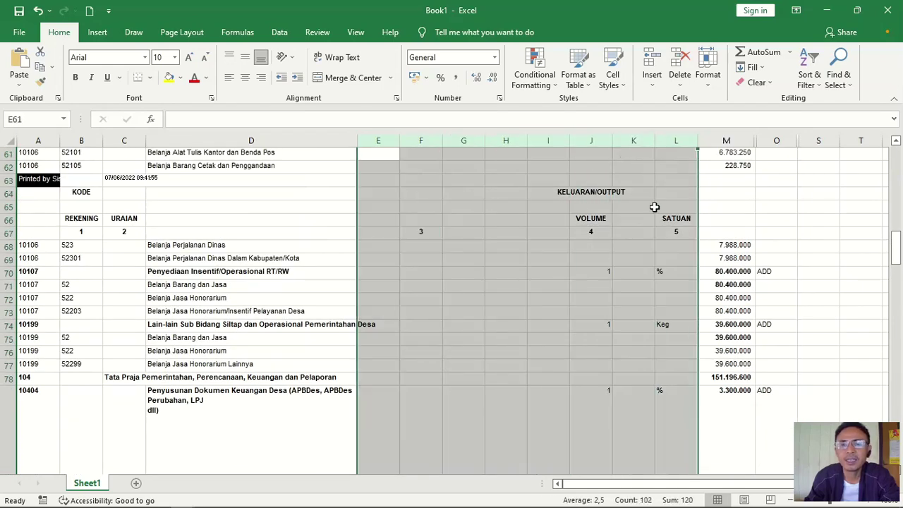
{"action": "scroll", "coordinate": [562, 369], "scroll_direction": "down", "scroll_amount": 11}
{"action": "scroll", "coordinate": [562, 368], "scroll_direction": "down", "scroll_amount": 18}
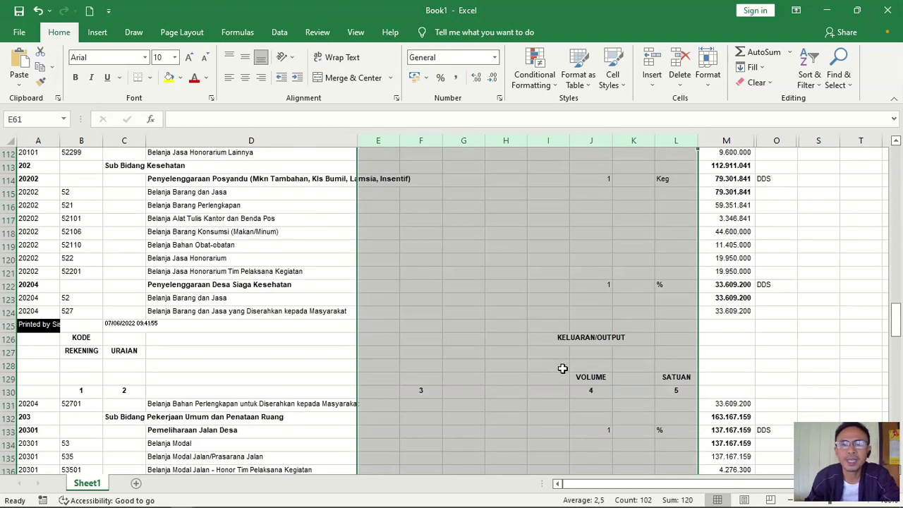
{"action": "scroll", "coordinate": [563, 368], "scroll_direction": "down", "scroll_amount": 20}
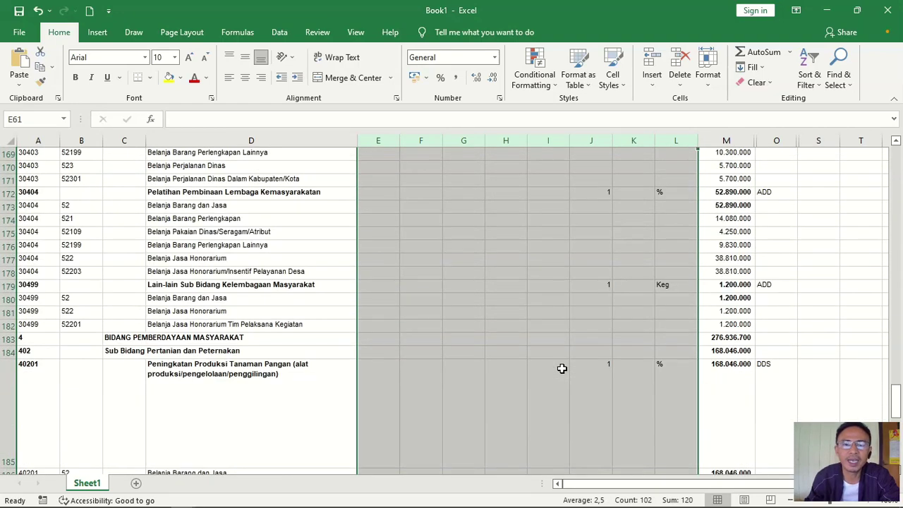
{"action": "scroll", "coordinate": [558, 364], "scroll_direction": "up", "scroll_amount": 8}
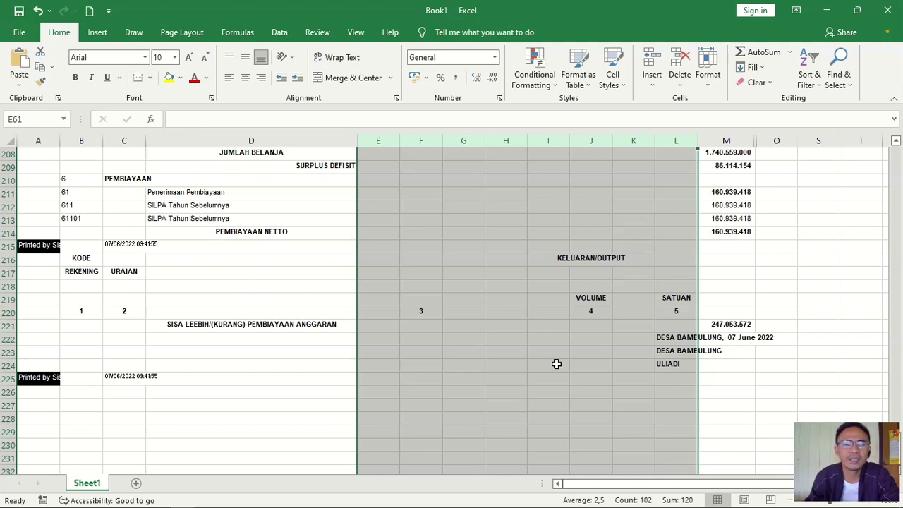
{"action": "scroll", "coordinate": [556, 364], "scroll_direction": "up", "scroll_amount": 10}
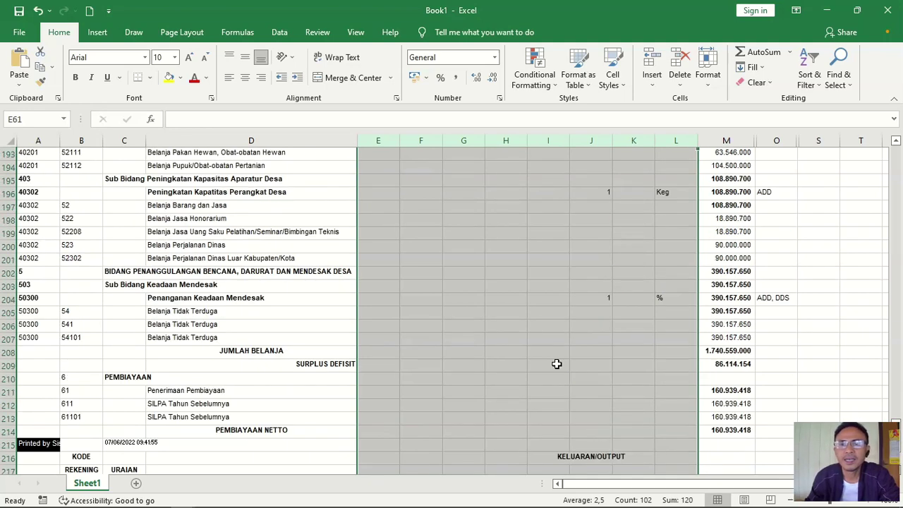
{"action": "right_click", "coordinate": [678, 140]}
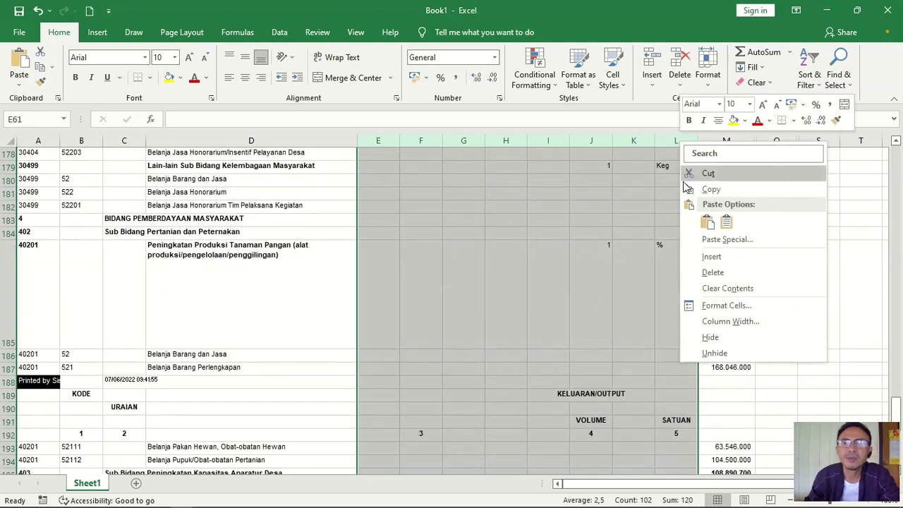
{"action": "left_click", "coordinate": [708, 338]}
- Examine the condensed report's codes, descriptions, amounts and funding sources through the village-government expenditure rows and back to the Pendapatan section
{"action": "scroll", "coordinate": [403, 383], "scroll_direction": "up", "scroll_amount": 13}
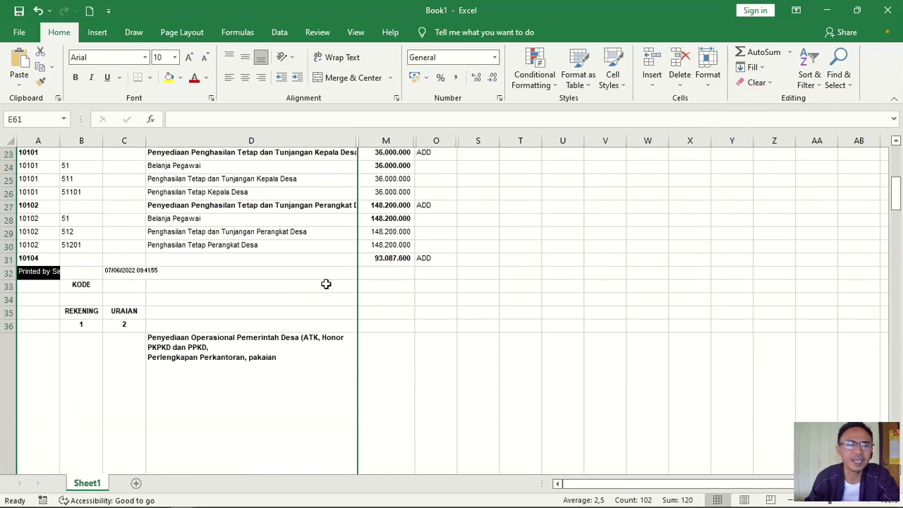
{"action": "scroll", "coordinate": [320, 262], "scroll_direction": "up", "scroll_amount": 1}
{"action": "scroll", "coordinate": [210, 275], "scroll_direction": "down", "scroll_amount": 3}
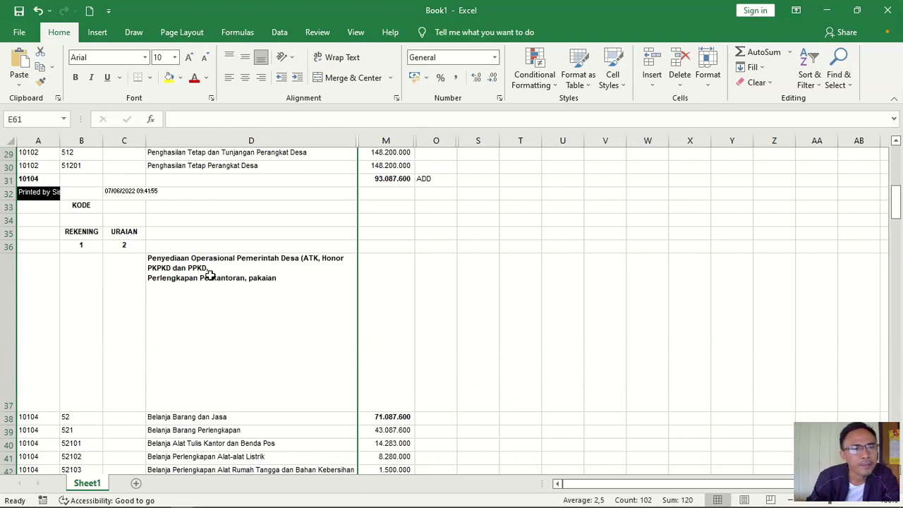
{"action": "scroll", "coordinate": [204, 279], "scroll_direction": "down", "scroll_amount": 9}
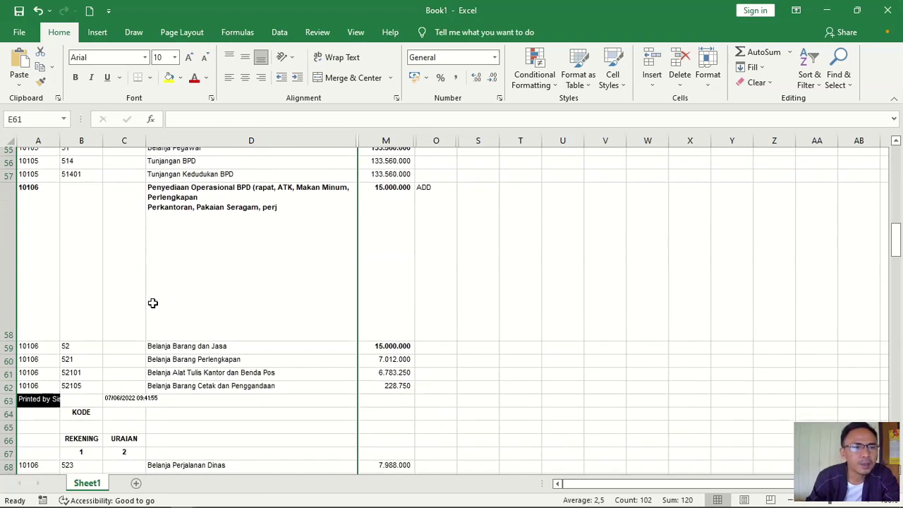
{"action": "scroll", "coordinate": [153, 302], "scroll_direction": "down", "scroll_amount": 3}
{"action": "scroll", "coordinate": [150, 303], "scroll_direction": "down", "scroll_amount": 3}
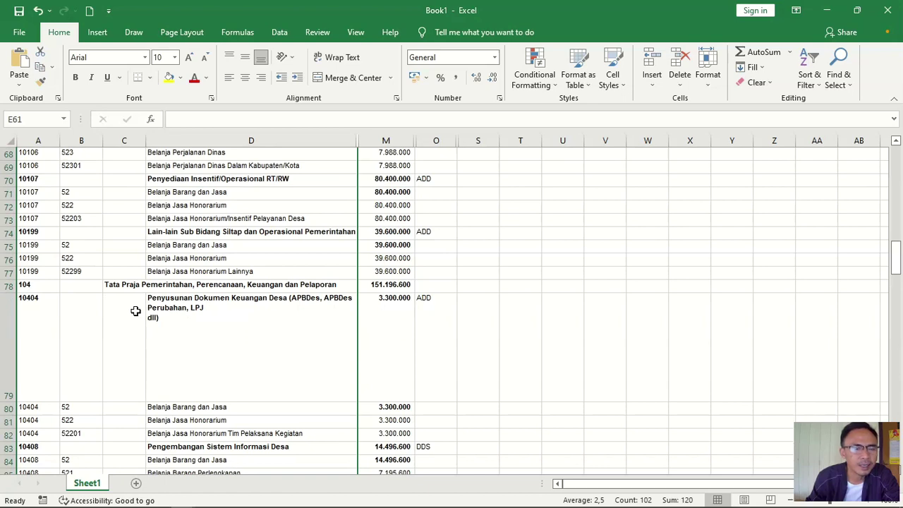
{"action": "scroll", "coordinate": [135, 311], "scroll_direction": "down", "scroll_amount": 4}
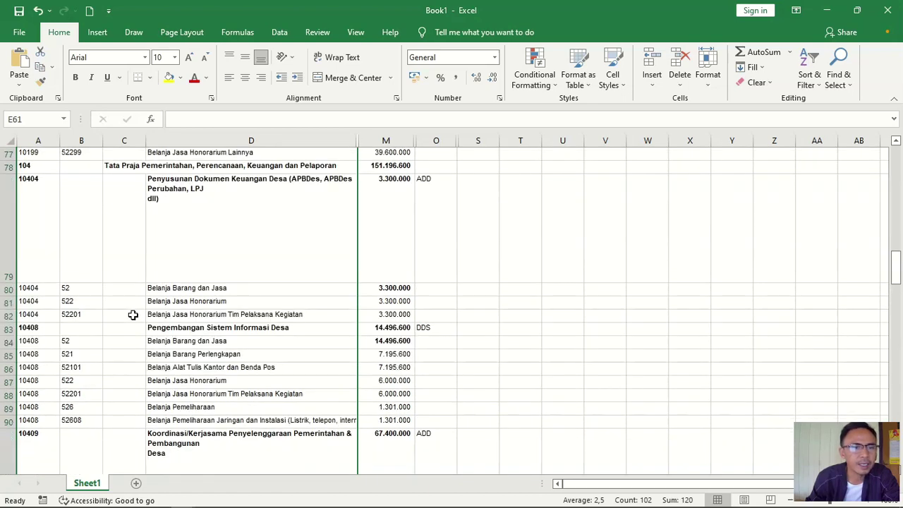
{"action": "scroll", "coordinate": [132, 315], "scroll_direction": "up", "scroll_amount": 15}
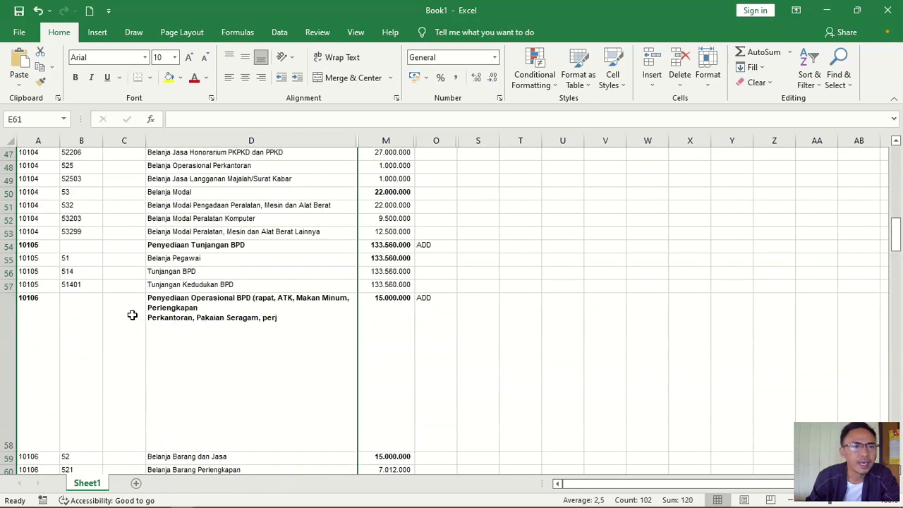
{"action": "scroll", "coordinate": [123, 308], "scroll_direction": "up", "scroll_amount": 5}
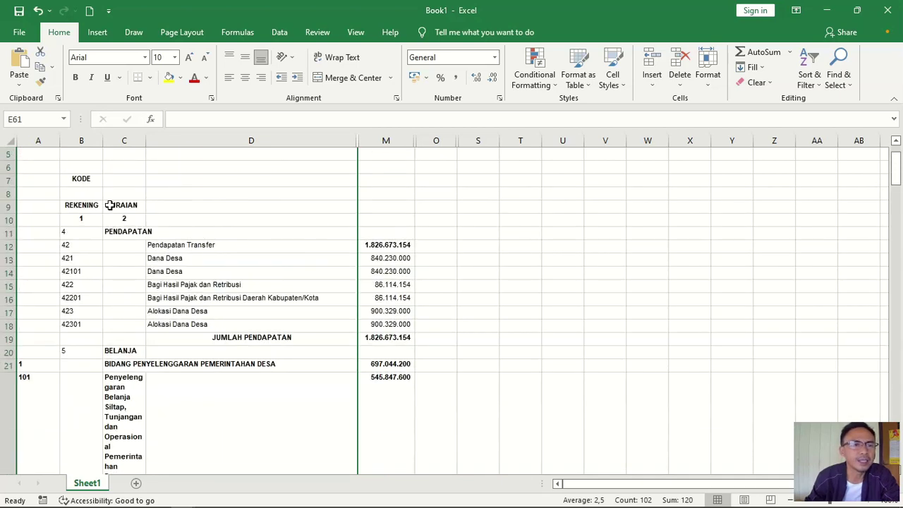
- Select column B and review its account codes from the Kode Rekening heading through the revenue and expenditure rows
{"action": "left_click", "coordinate": [85, 141]}
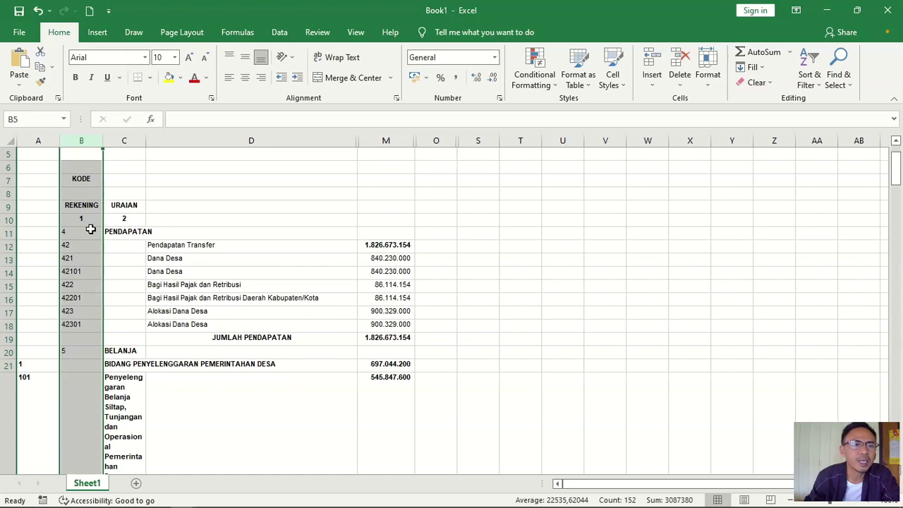
{"action": "scroll", "coordinate": [148, 263], "scroll_direction": "up", "scroll_amount": 1}
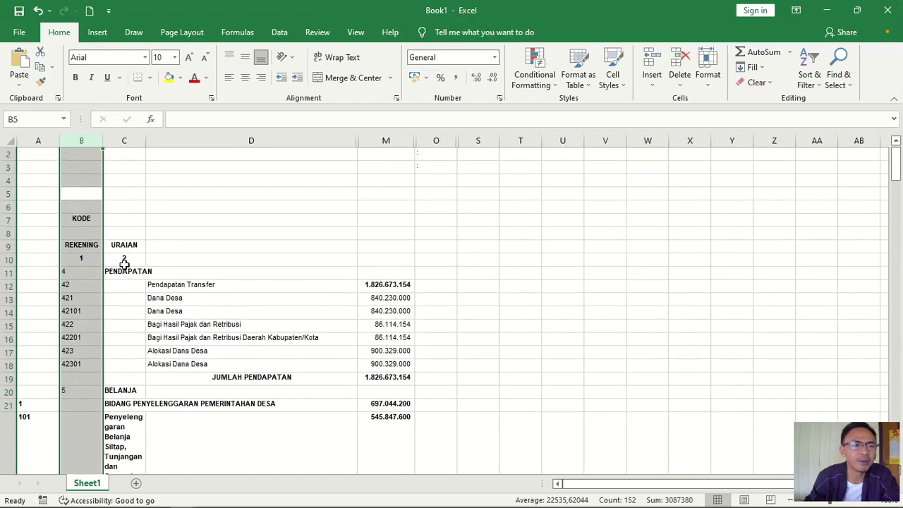
{"action": "scroll", "coordinate": [124, 263], "scroll_direction": "down", "scroll_amount": 20}
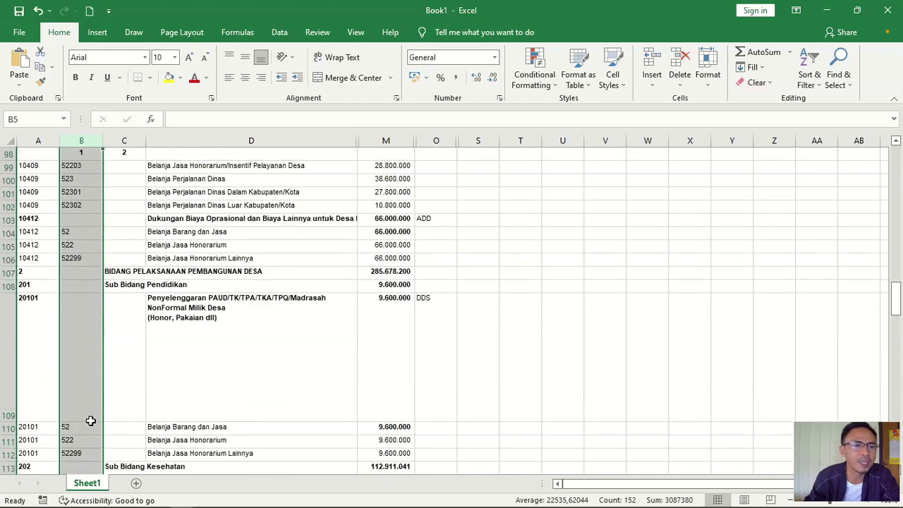
{"action": "scroll", "coordinate": [90, 420], "scroll_direction": "down", "scroll_amount": 2}
{"action": "scroll", "coordinate": [89, 407], "scroll_direction": "up", "scroll_amount": 20}
{"action": "scroll", "coordinate": [94, 223], "scroll_direction": "up", "scroll_amount": 15}
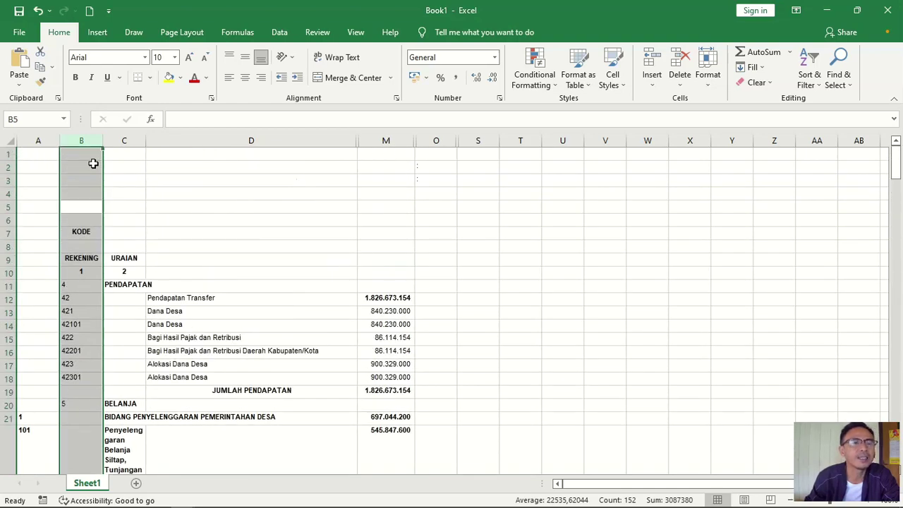
- Select column A and review its field and activity codes alongside the expenditure rows
{"action": "left_click", "coordinate": [46, 139]}
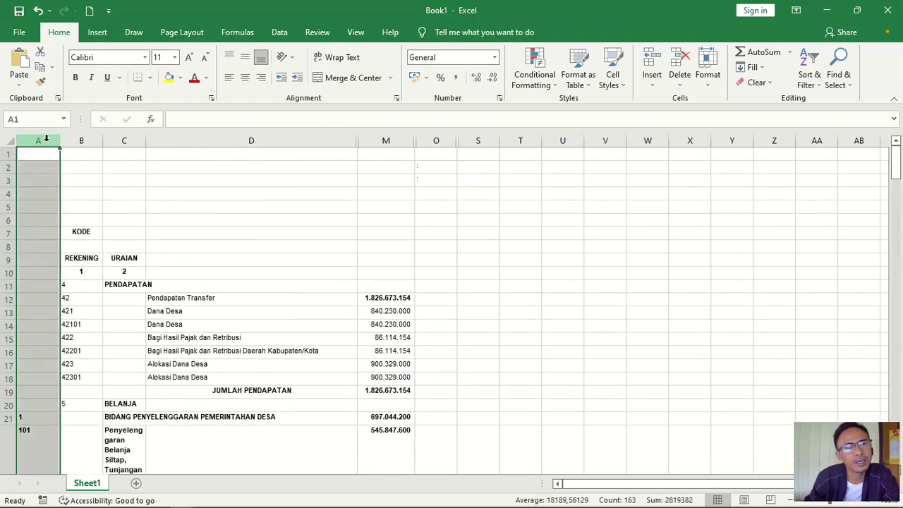
{"action": "scroll", "coordinate": [24, 201], "scroll_direction": "down", "scroll_amount": 11}
{"action": "scroll", "coordinate": [24, 330], "scroll_direction": "up", "scroll_amount": 7}
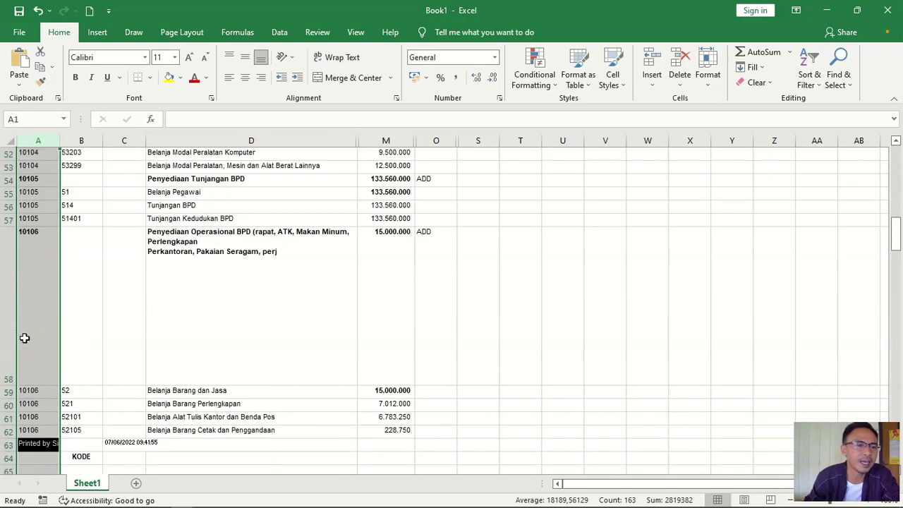
{"action": "scroll", "coordinate": [22, 333], "scroll_direction": "up", "scroll_amount": 4}
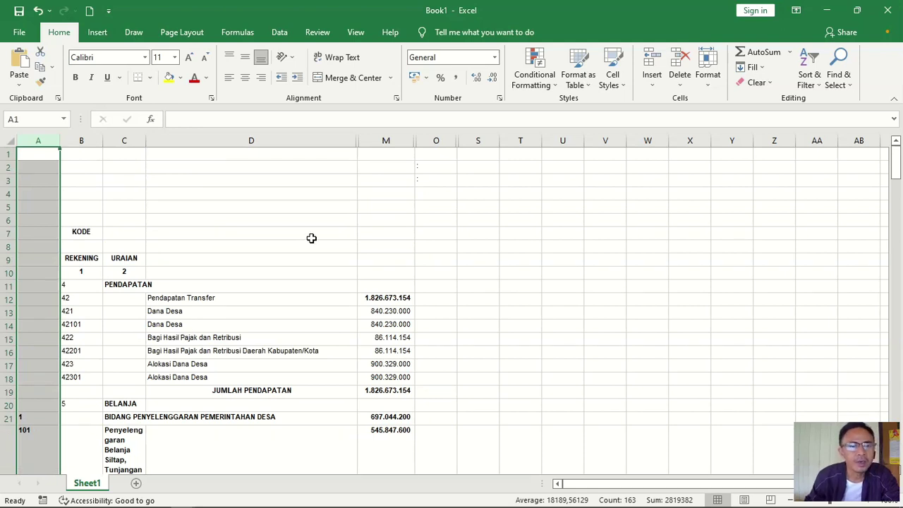
- Widen column D slightly more to fit the long activity names, and check the descriptions in the first Belanja sections
{"action": "scroll", "coordinate": [311, 238], "scroll_direction": "down", "scroll_amount": 3}
{"action": "left_click_drag", "start_coordinate": [356, 144], "coordinate": [381, 160]}
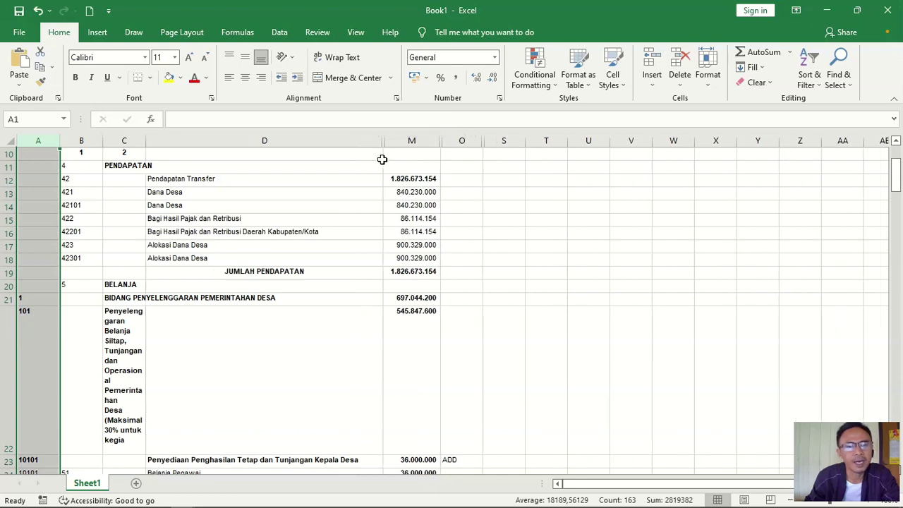
{"action": "scroll", "coordinate": [352, 407], "scroll_direction": "down", "scroll_amount": 1}
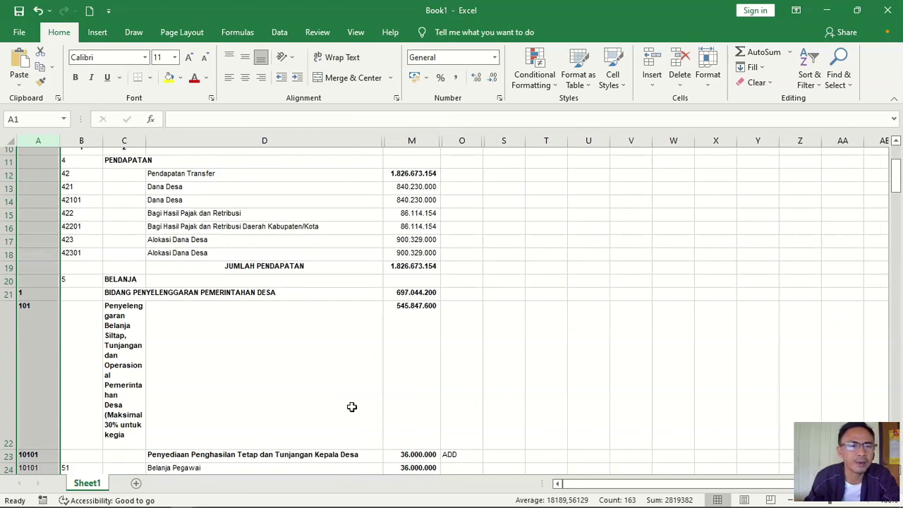
{"action": "scroll", "coordinate": [353, 407], "scroll_direction": "down", "scroll_amount": 4}
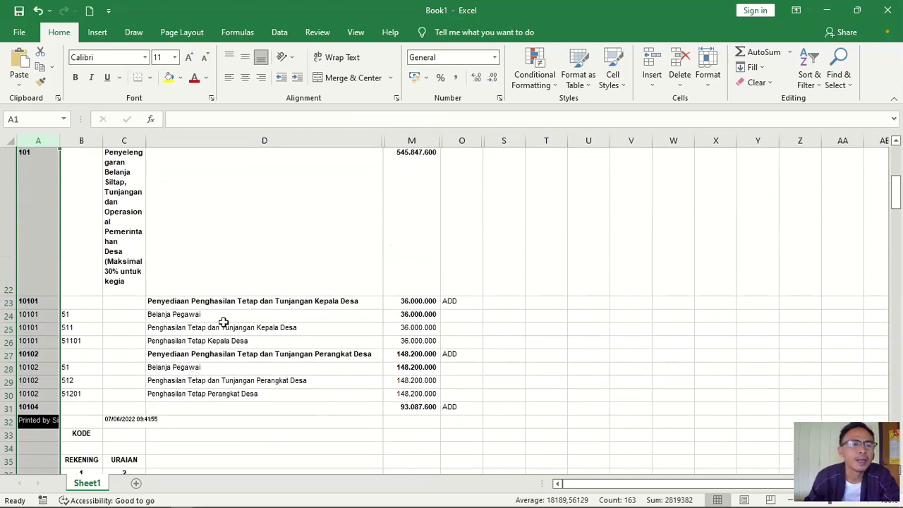
{"action": "scroll", "coordinate": [223, 318], "scroll_direction": "up", "scroll_amount": 4}
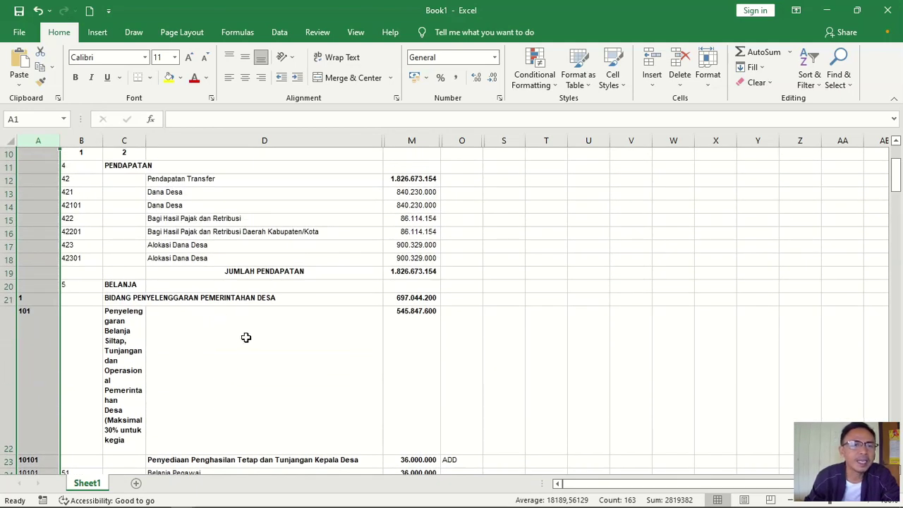
{"action": "scroll", "coordinate": [246, 337], "scroll_direction": "down", "scroll_amount": 3}
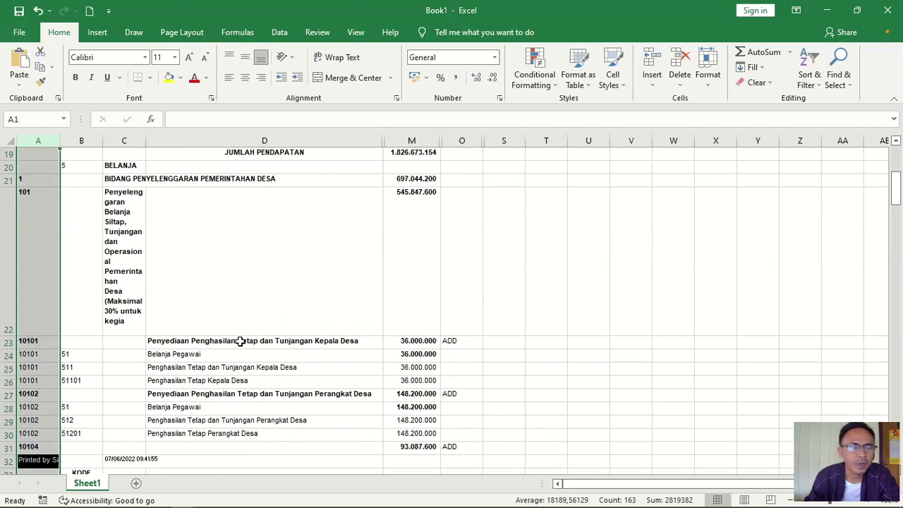
{"action": "scroll", "coordinate": [235, 311], "scroll_direction": "down", "scroll_amount": 6}
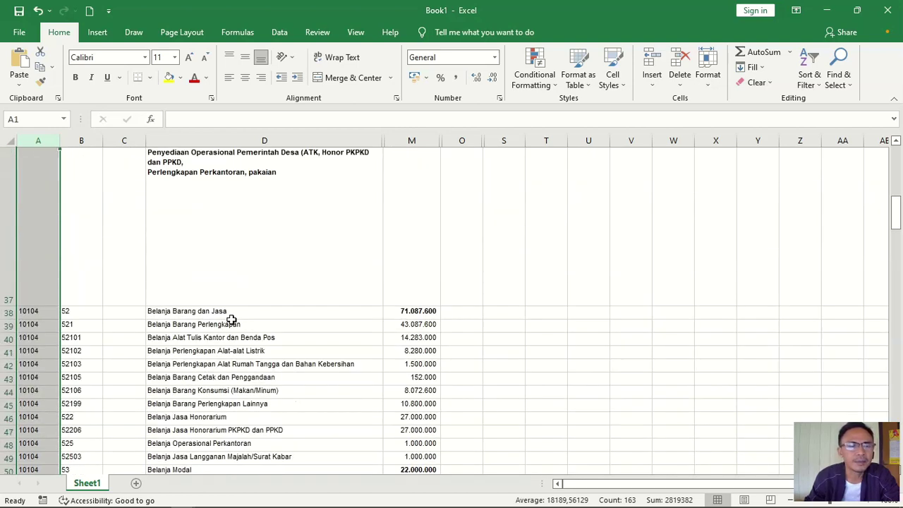
{"action": "scroll", "coordinate": [220, 210], "scroll_direction": "up", "scroll_amount": 2}
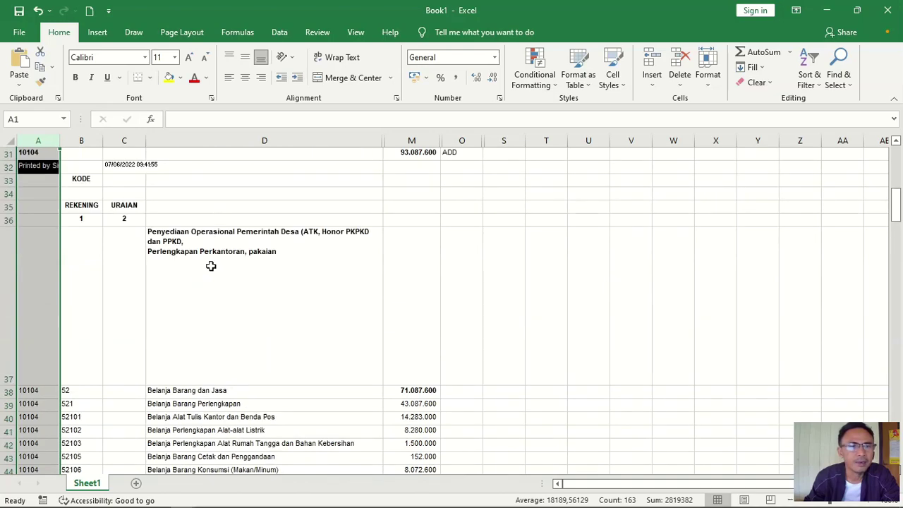
- Examine the overly tall wrapped activity descriptions in column D, including rows 37, 58, 79 and 91, and return to the Pendapatan section
{"action": "left_click", "coordinate": [212, 266]}
{"action": "scroll", "coordinate": [242, 325], "scroll_direction": "down", "scroll_amount": 5}
{"action": "scroll", "coordinate": [242, 326], "scroll_direction": "down", "scroll_amount": 5}
{"action": "scroll", "coordinate": [238, 274], "scroll_direction": "up", "scroll_amount": 4}
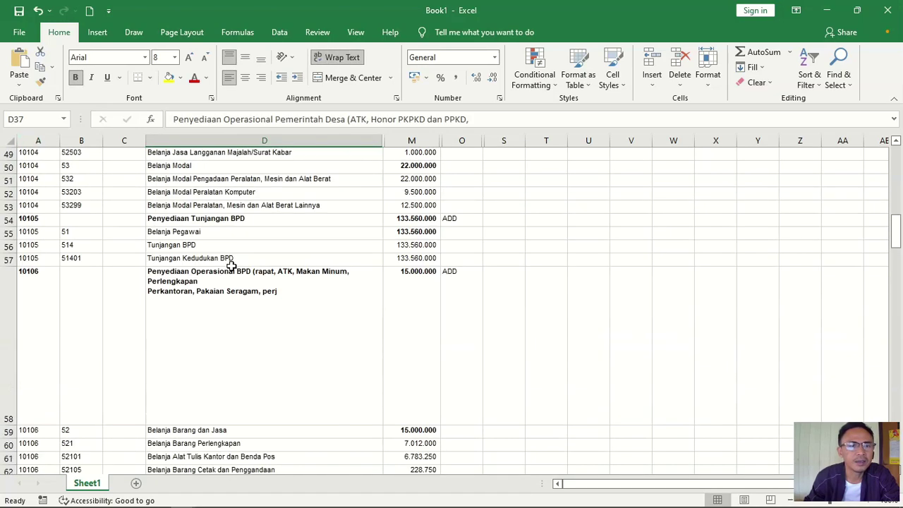
{"action": "left_click", "coordinate": [223, 310]}
{"action": "scroll", "coordinate": [254, 332], "scroll_direction": "down", "scroll_amount": 4}
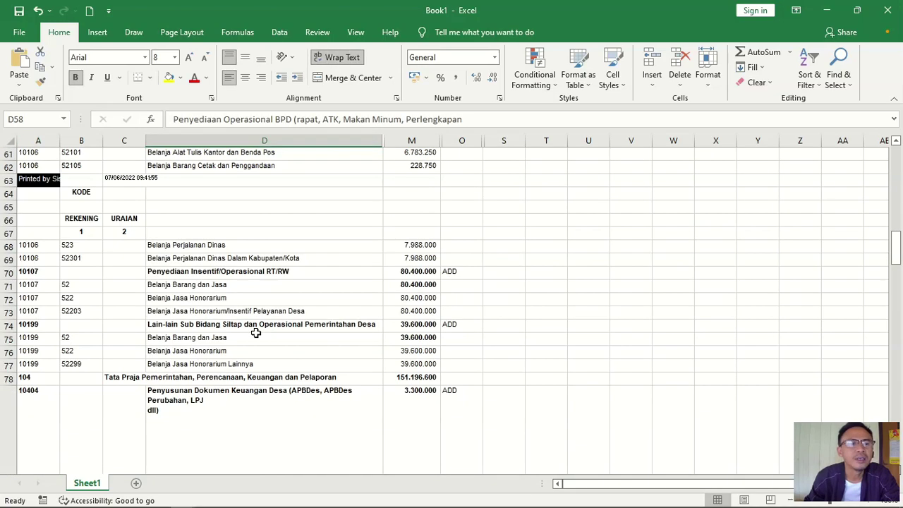
{"action": "scroll", "coordinate": [256, 333], "scroll_direction": "down", "scroll_amount": 3}
{"action": "left_click", "coordinate": [255, 332]}
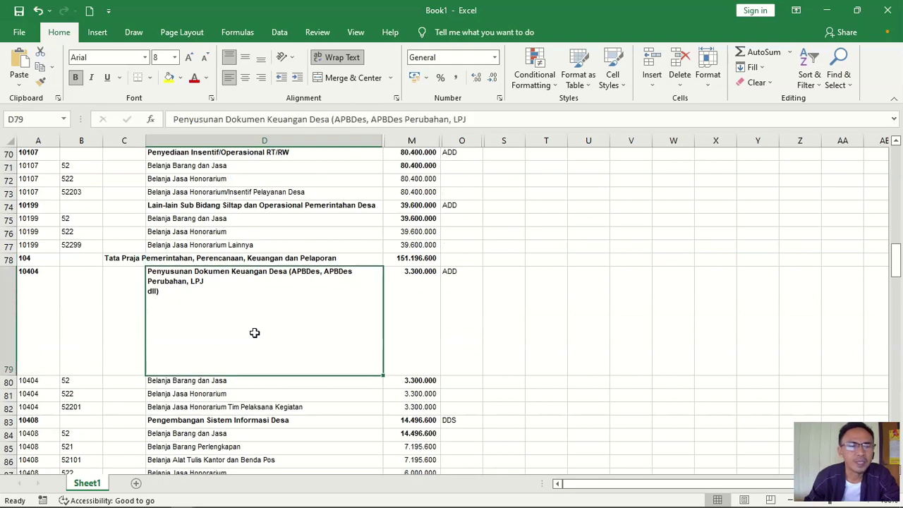
{"action": "scroll", "coordinate": [254, 332], "scroll_direction": "down", "scroll_amount": 6}
{"action": "scroll", "coordinate": [244, 328], "scroll_direction": "up", "scroll_amount": 5}
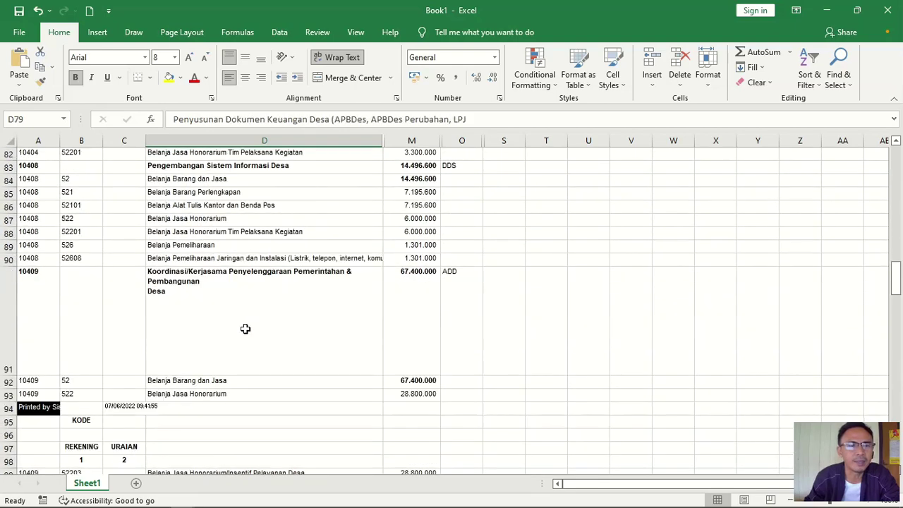
{"action": "scroll", "coordinate": [245, 328], "scroll_direction": "up", "scroll_amount": 20}
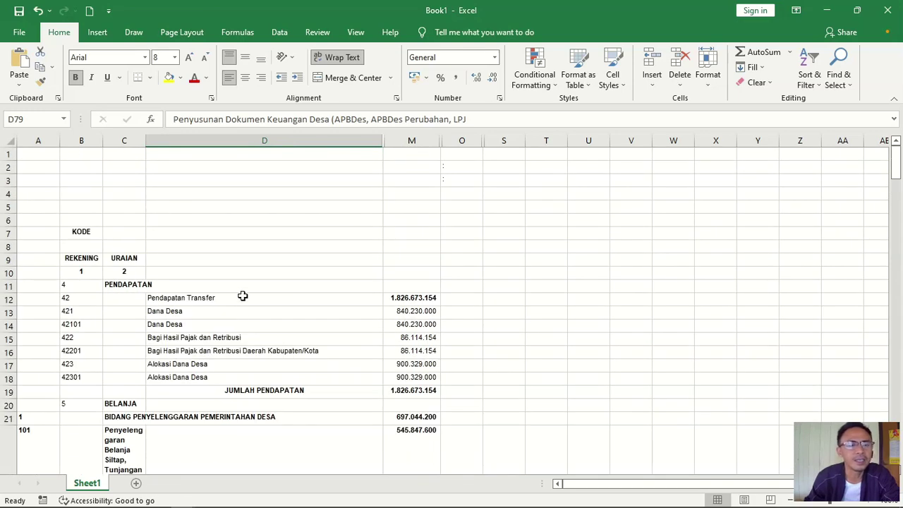
{"action": "scroll", "coordinate": [228, 307], "scroll_direction": "down", "scroll_amount": 3}
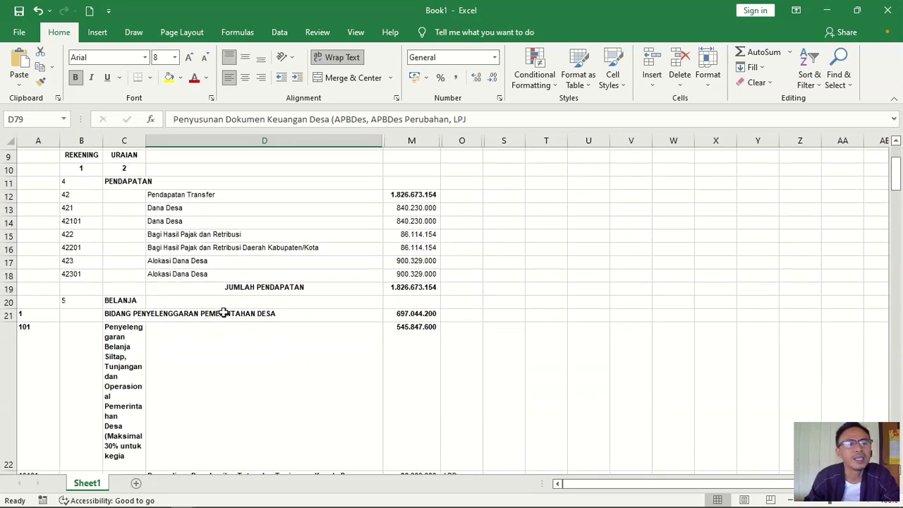
{"action": "scroll", "coordinate": [187, 291], "scroll_direction": "up", "scroll_amount": 1}
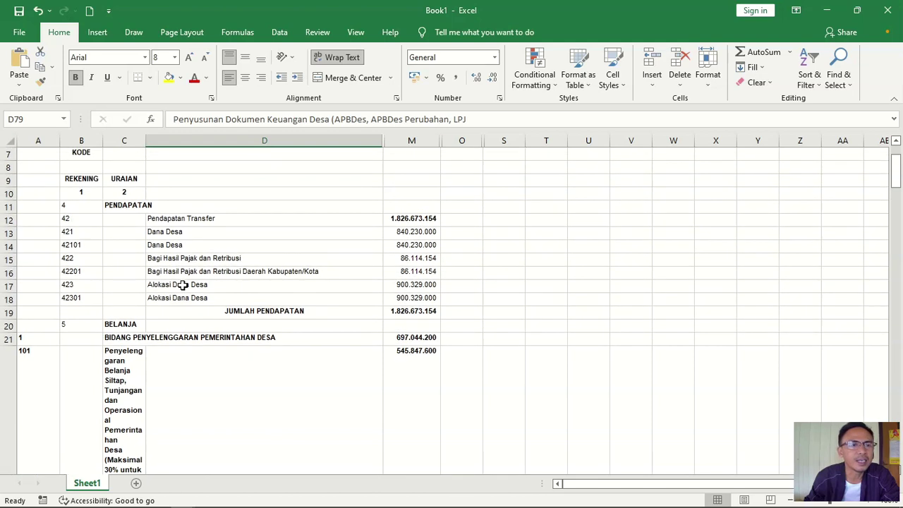
- Turn off text wrapping for the whole Uraian column C
{"action": "left_click", "coordinate": [133, 140]}
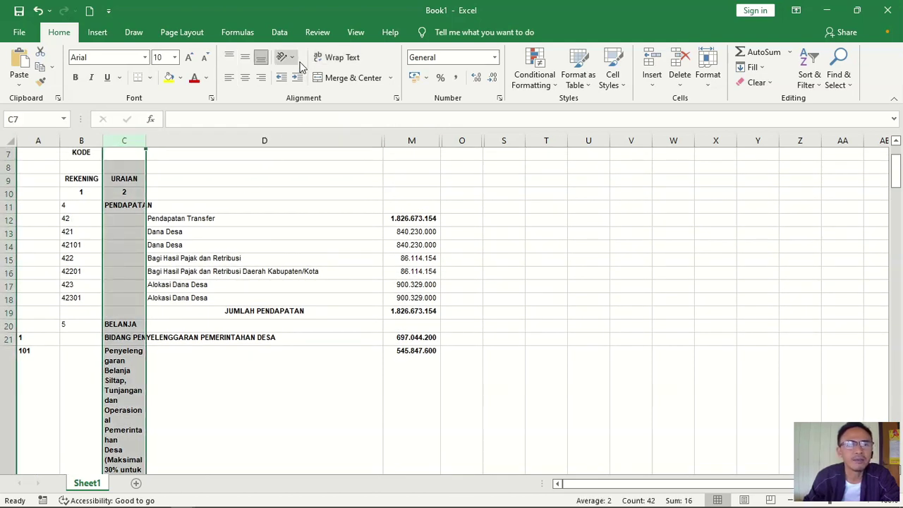
{"action": "left_click", "coordinate": [337, 58]}
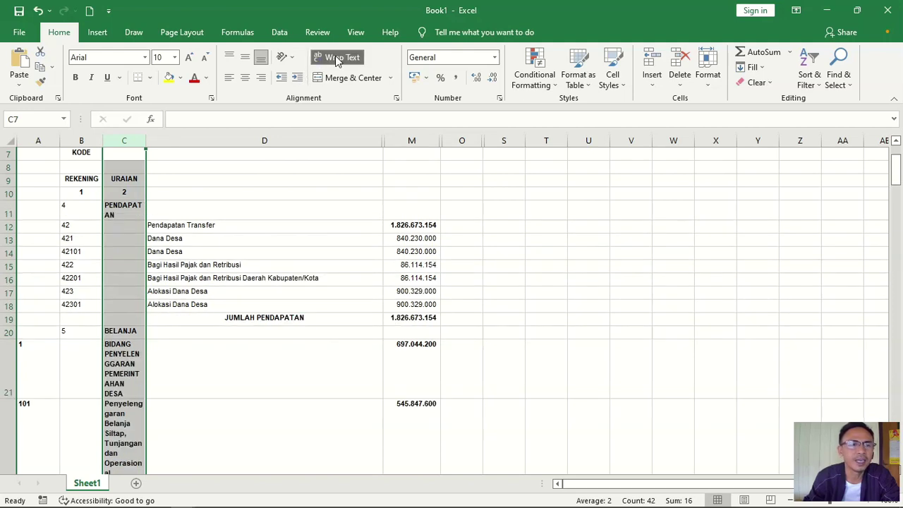
{"action": "left_click", "coordinate": [337, 58]}
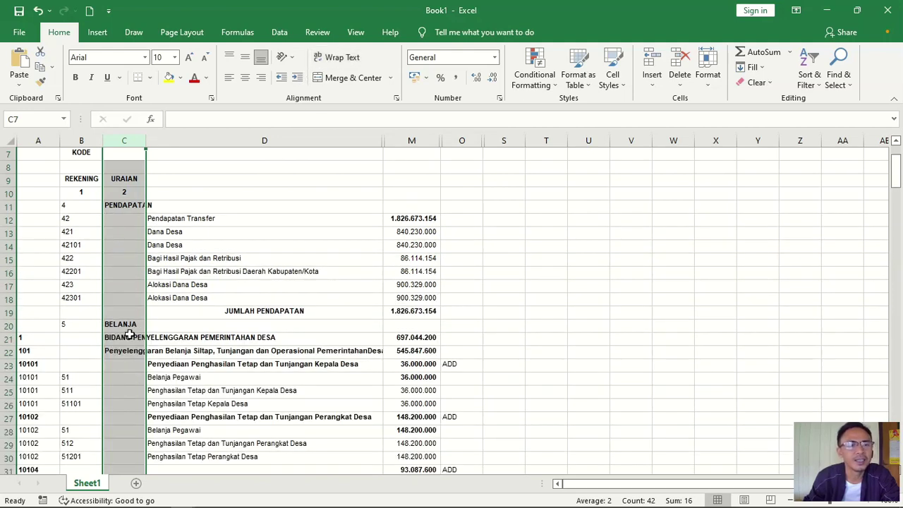
- Review column C's field and sub-field headings and the row heights down to the end of the report and back to the start
{"action": "scroll", "coordinate": [129, 337], "scroll_direction": "down", "scroll_amount": 9}
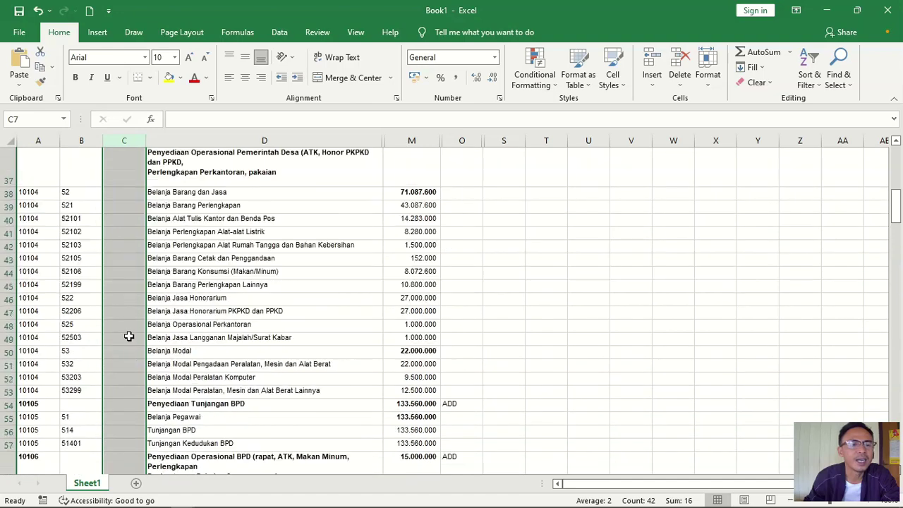
{"action": "scroll", "coordinate": [129, 337], "scroll_direction": "down", "scroll_amount": 8}
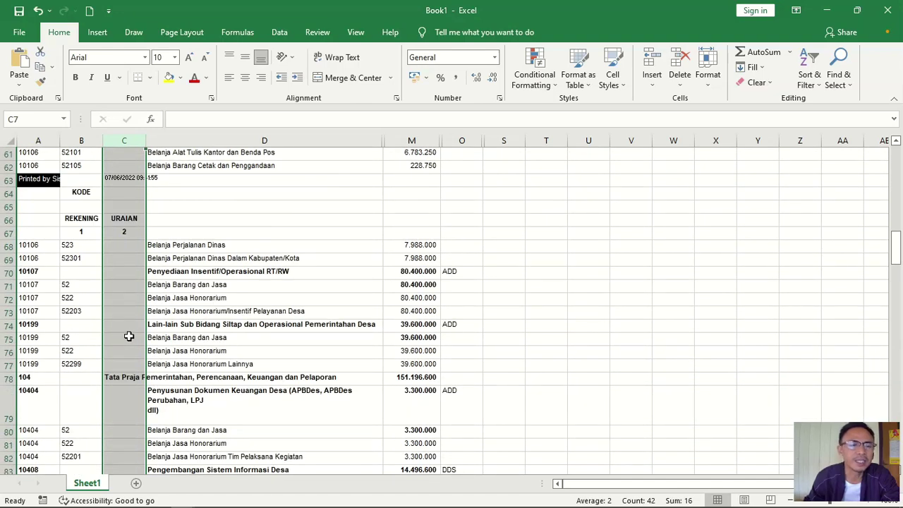
{"action": "scroll", "coordinate": [129, 337], "scroll_direction": "down", "scroll_amount": 9}
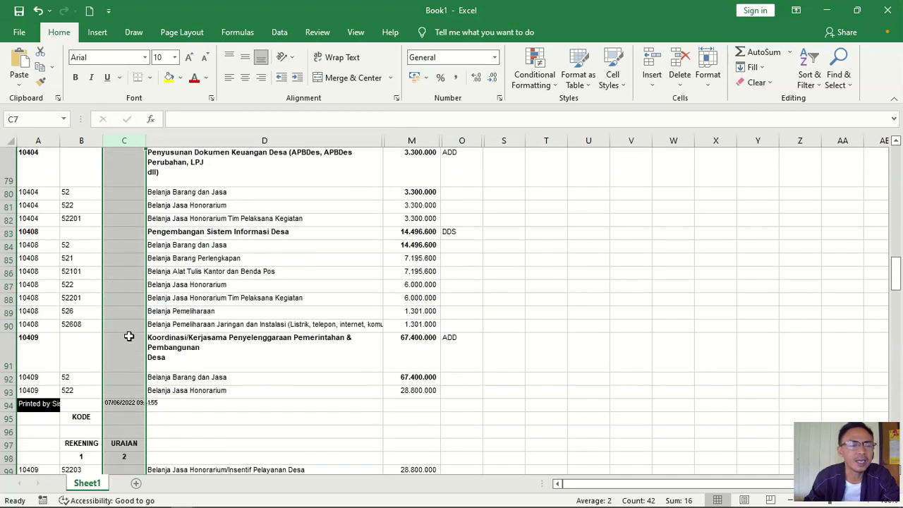
{"action": "scroll", "coordinate": [129, 336], "scroll_direction": "down", "scroll_amount": 20}
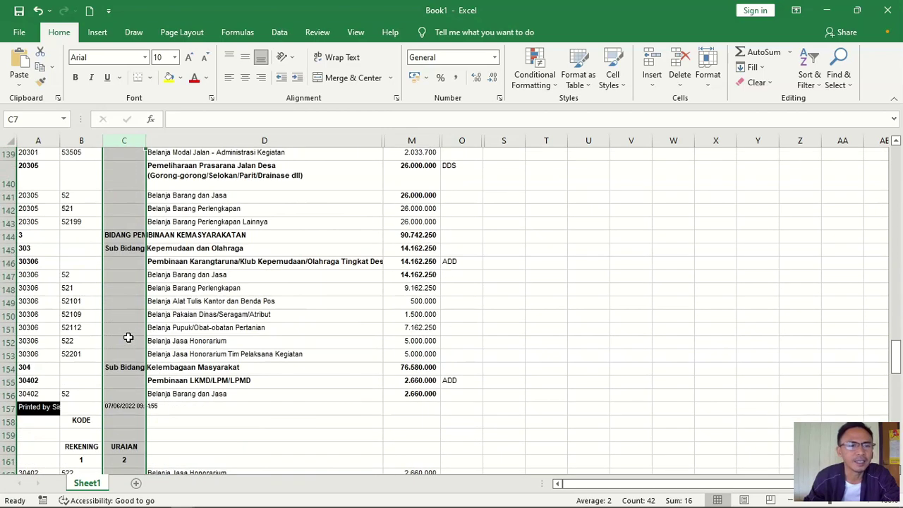
{"action": "scroll", "coordinate": [129, 337], "scroll_direction": "down", "scroll_amount": 17}
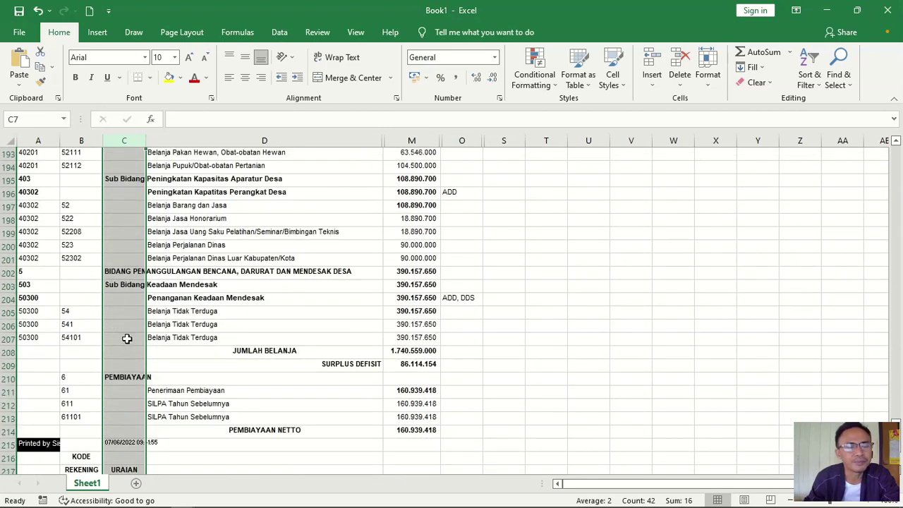
{"action": "scroll", "coordinate": [126, 335], "scroll_direction": "up", "scroll_amount": 20}
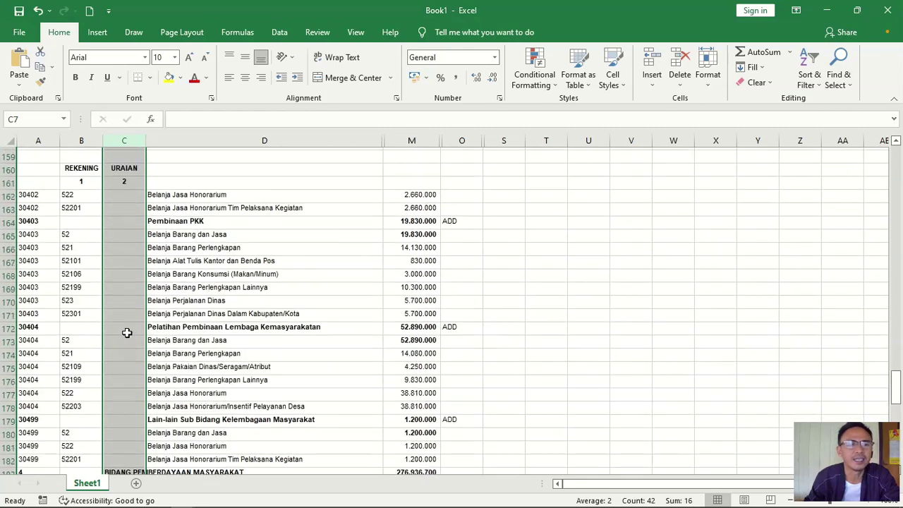
{"action": "scroll", "coordinate": [121, 321], "scroll_direction": "up", "scroll_amount": 20}
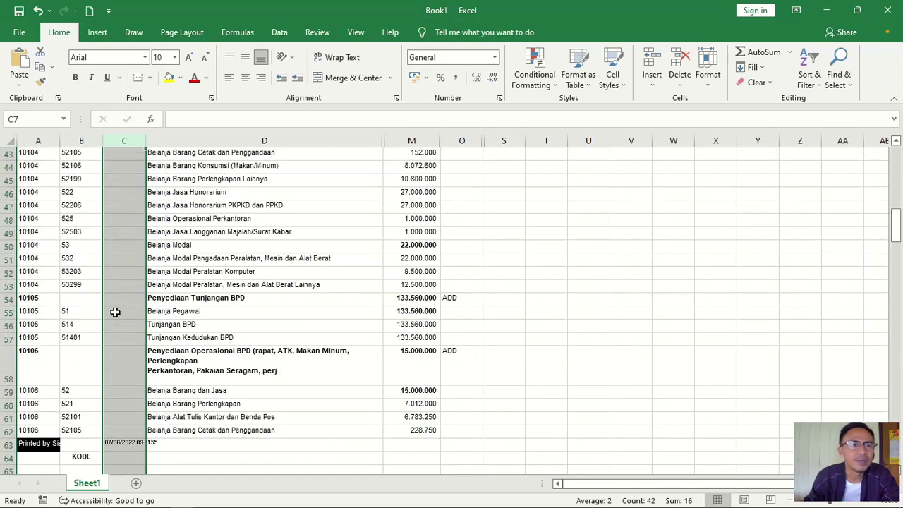
{"action": "scroll", "coordinate": [115, 312], "scroll_direction": "down", "scroll_amount": 19}
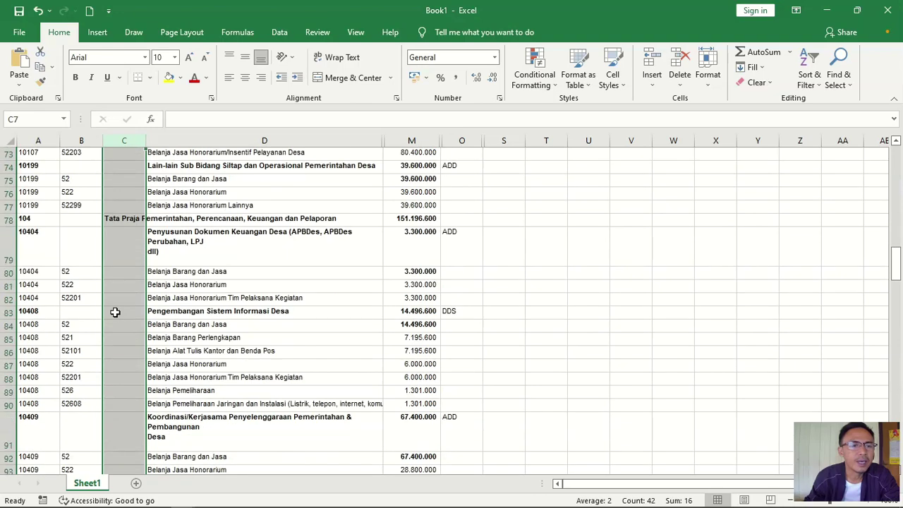
{"action": "scroll", "coordinate": [115, 311], "scroll_direction": "down", "scroll_amount": 4}
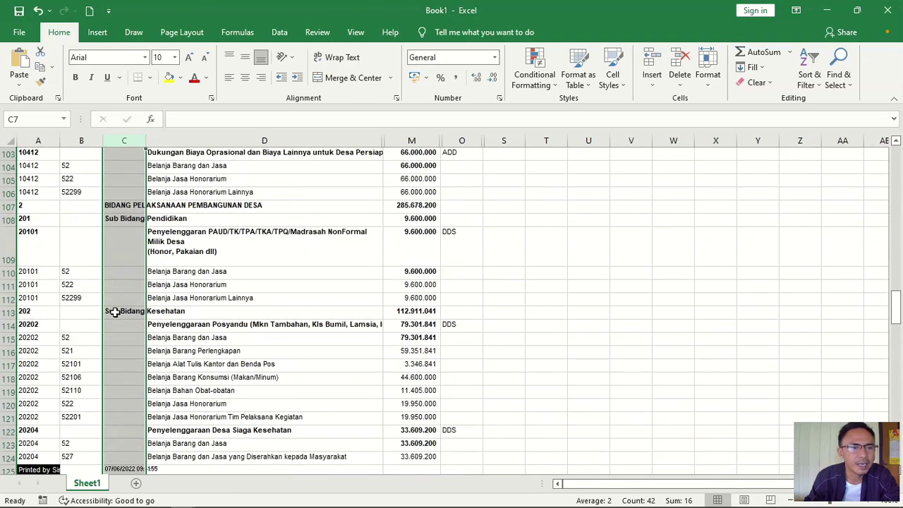
{"action": "scroll", "coordinate": [115, 312], "scroll_direction": "down", "scroll_amount": 4}
{"action": "scroll", "coordinate": [115, 311], "scroll_direction": "down", "scroll_amount": 3}
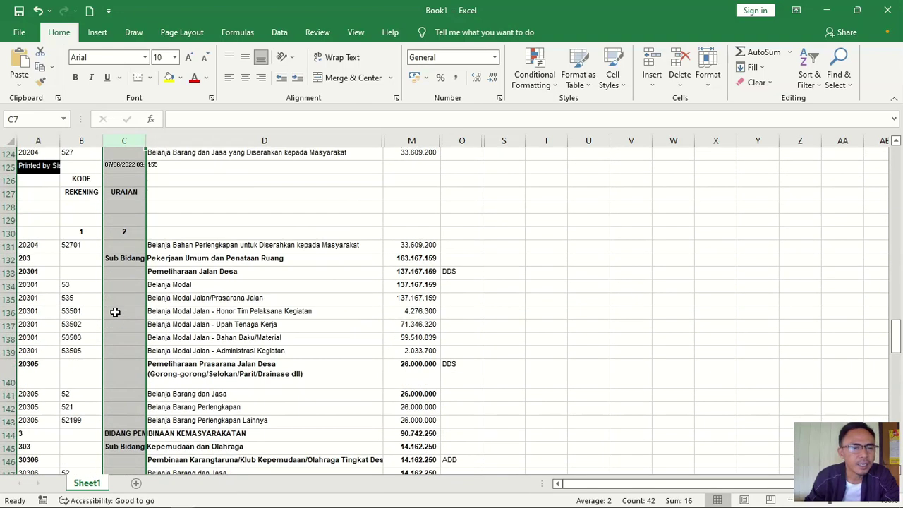
{"action": "scroll", "coordinate": [115, 311], "scroll_direction": "down", "scroll_amount": 12}
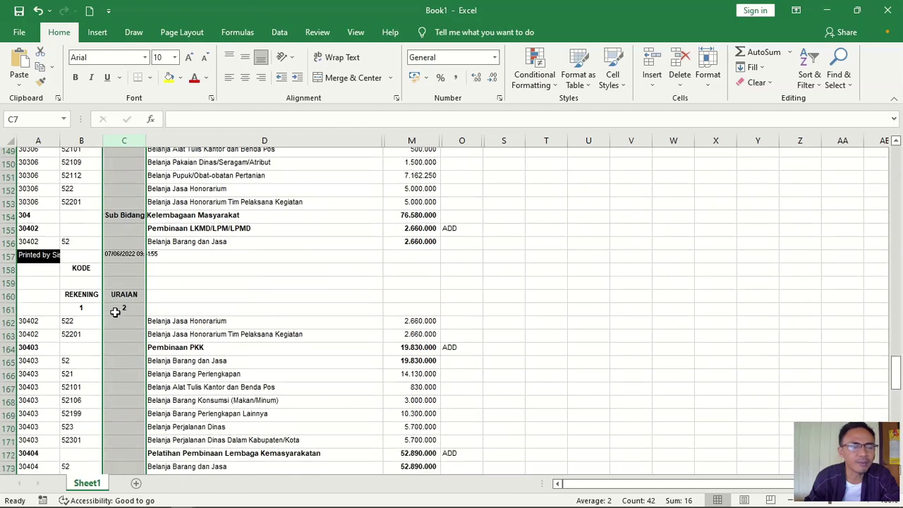
{"action": "scroll", "coordinate": [115, 312], "scroll_direction": "down", "scroll_amount": 15}
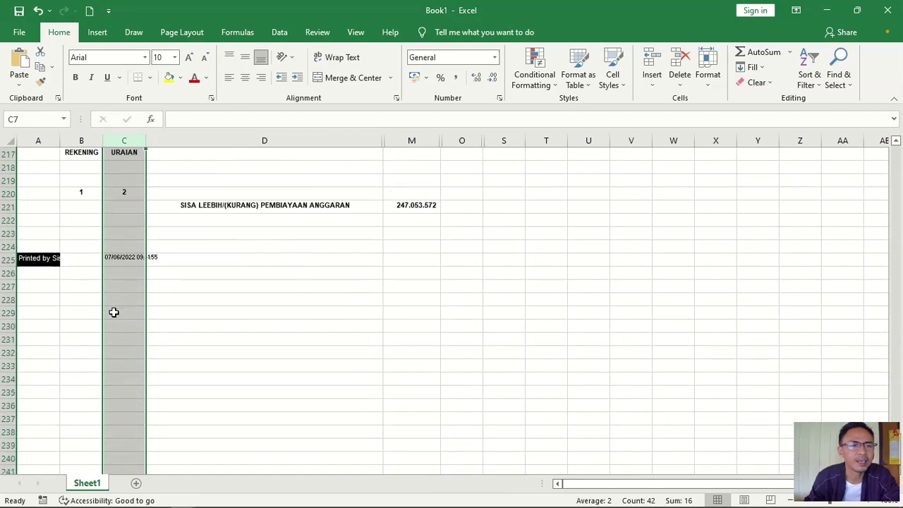
{"action": "scroll", "coordinate": [114, 312], "scroll_direction": "up", "scroll_amount": 20}
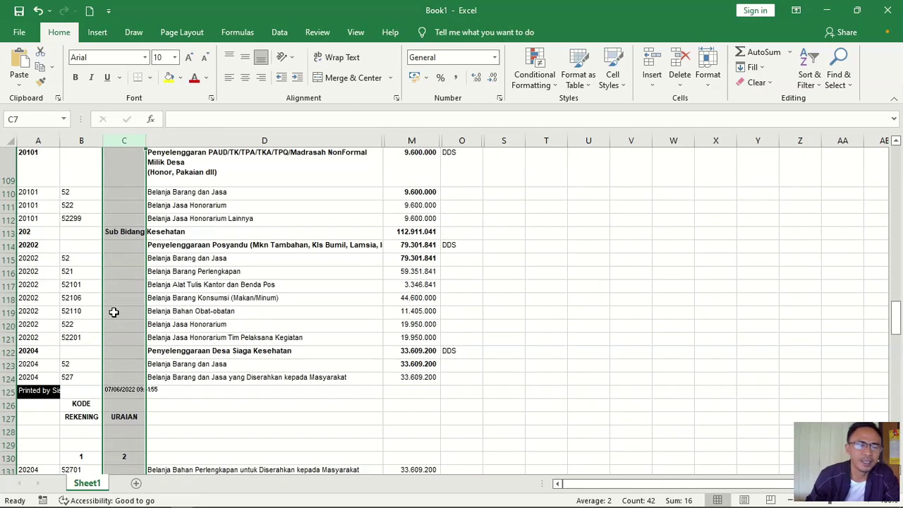
{"action": "scroll", "coordinate": [114, 312], "scroll_direction": "up", "scroll_amount": 20}
{"action": "scroll", "coordinate": [114, 312], "scroll_direction": "up", "scroll_amount": 2}
- Select detail rows 24 to 26 beneath activity 10101 and check their funding-source cells in column O
{"action": "left_click", "coordinate": [477, 337]}
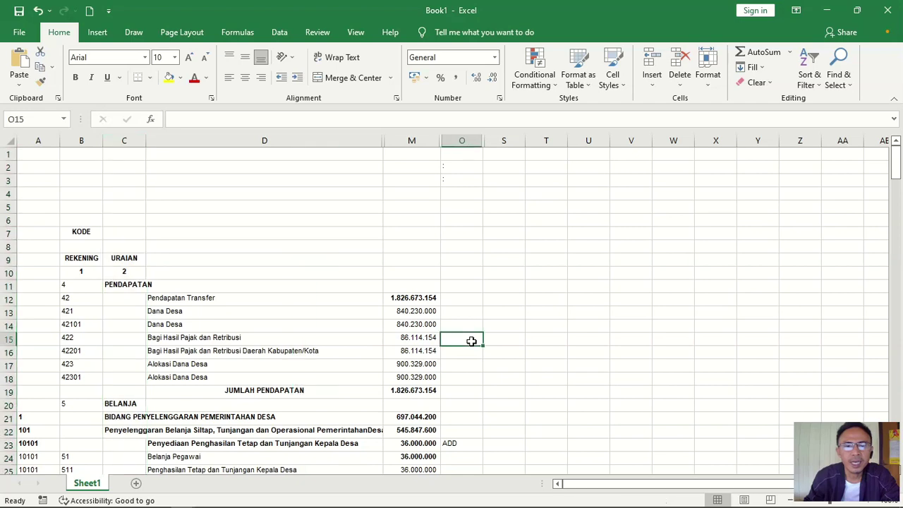
{"action": "scroll", "coordinate": [539, 362], "scroll_direction": "down", "scroll_amount": 2}
{"action": "scroll", "coordinate": [537, 362], "scroll_direction": "down", "scroll_amount": 1}
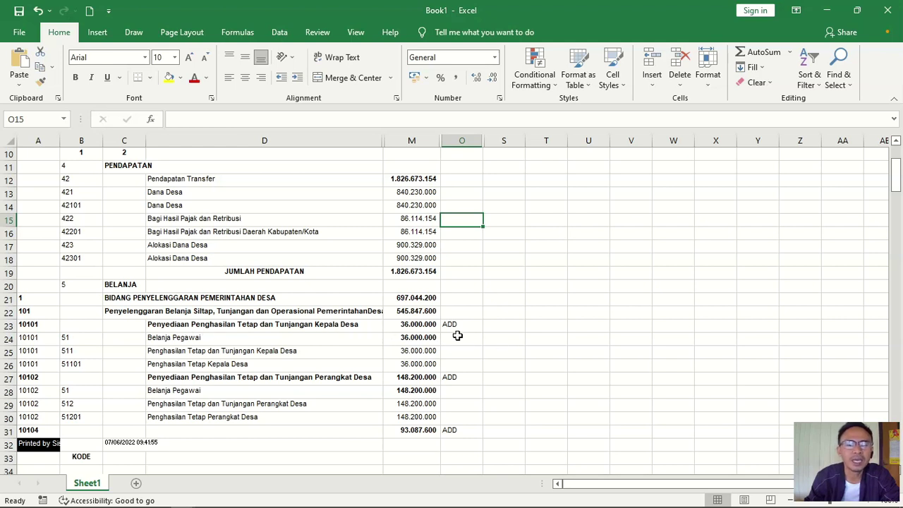
{"action": "left_click_drag", "start_coordinate": [457, 338], "coordinate": [462, 363]}
{"action": "left_click_drag", "start_coordinate": [6, 339], "coordinate": [10, 365]}
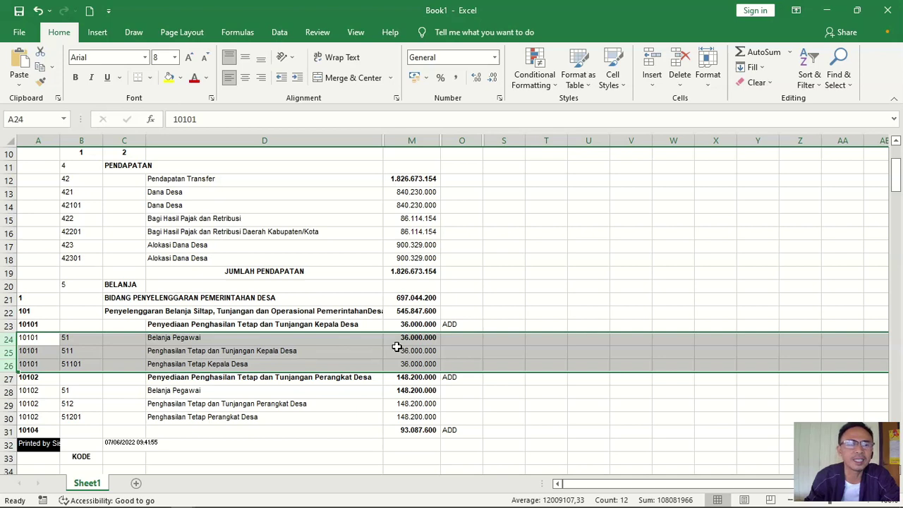
{"action": "scroll", "coordinate": [397, 347], "scroll_direction": "up", "scroll_amount": 1}
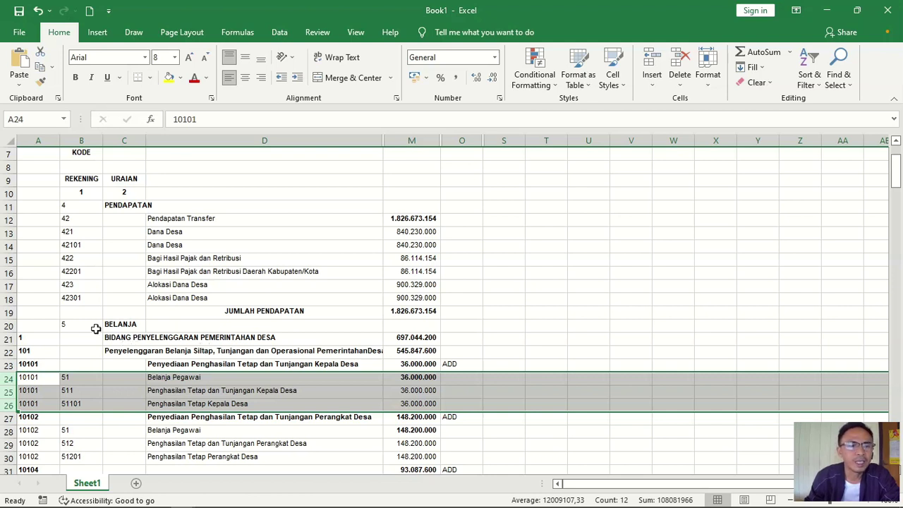
- Add filters to the BELANJA row, row 20
{"action": "left_click", "coordinate": [4, 327]}
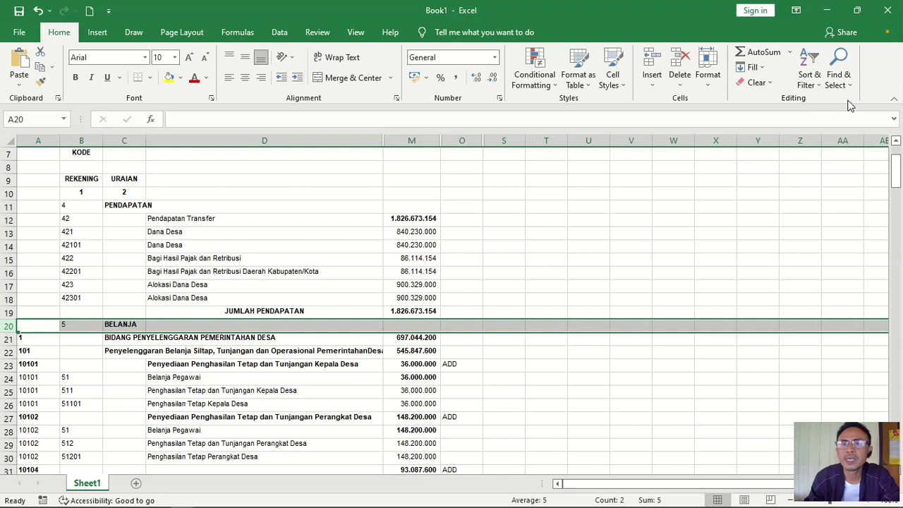
{"action": "left_click", "coordinate": [813, 84]}
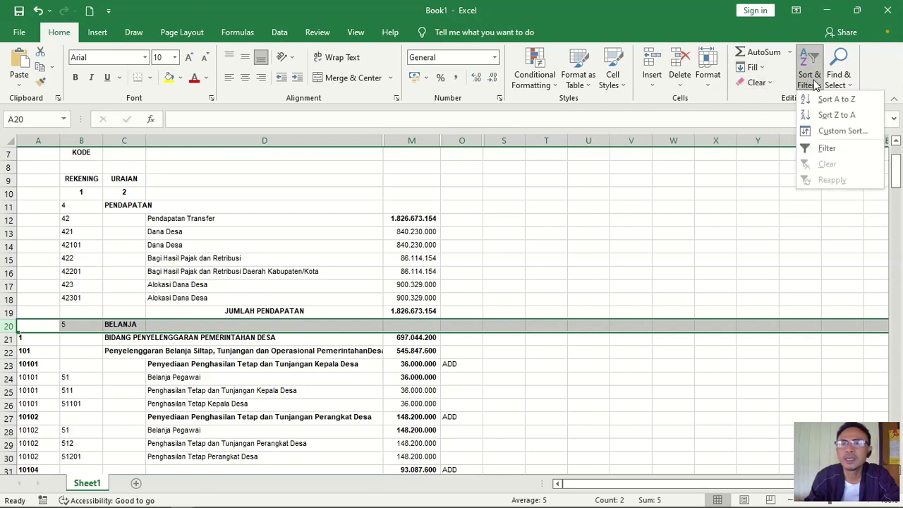
{"action": "left_click", "coordinate": [828, 149]}
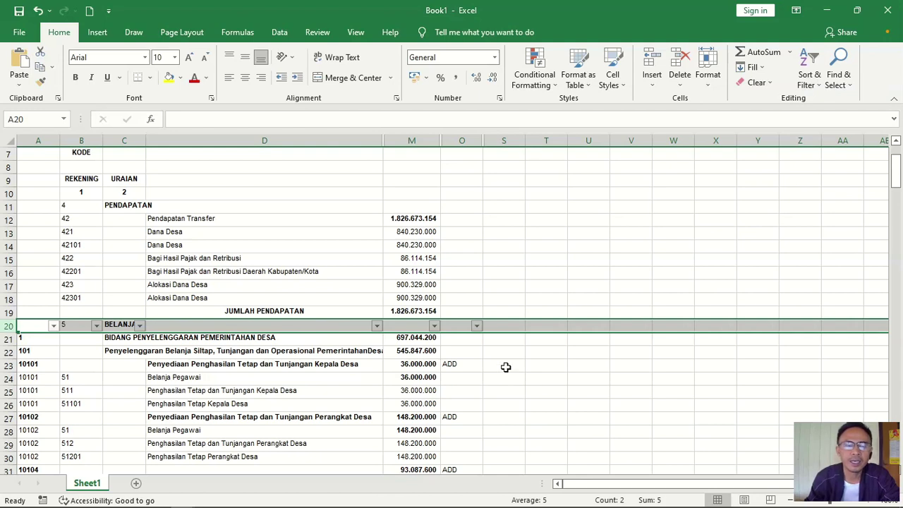
- Look through the expenditure rows below the filter row and inspect column O's funding-source filter choices without applying a filter
{"action": "scroll", "coordinate": [505, 365], "scroll_direction": "down", "scroll_amount": 2}
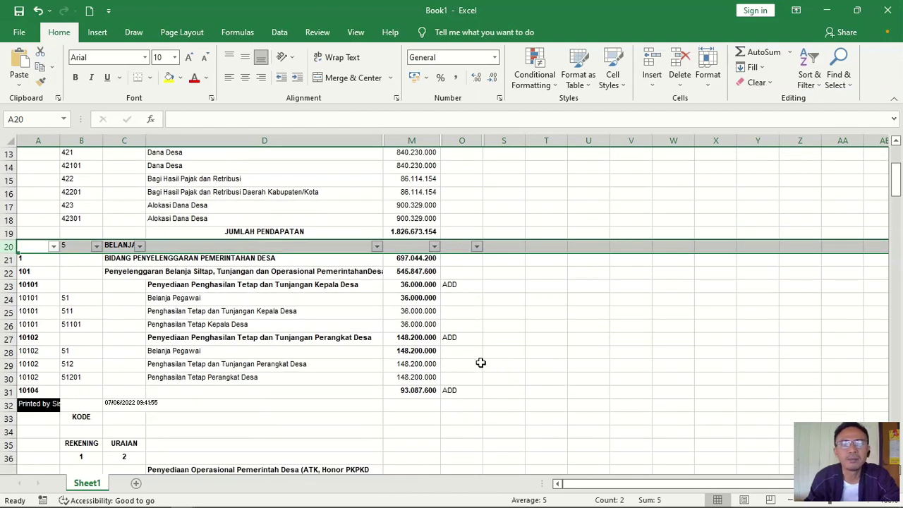
{"action": "scroll", "coordinate": [481, 362], "scroll_direction": "down", "scroll_amount": 3}
{"action": "scroll", "coordinate": [477, 358], "scroll_direction": "down", "scroll_amount": 5}
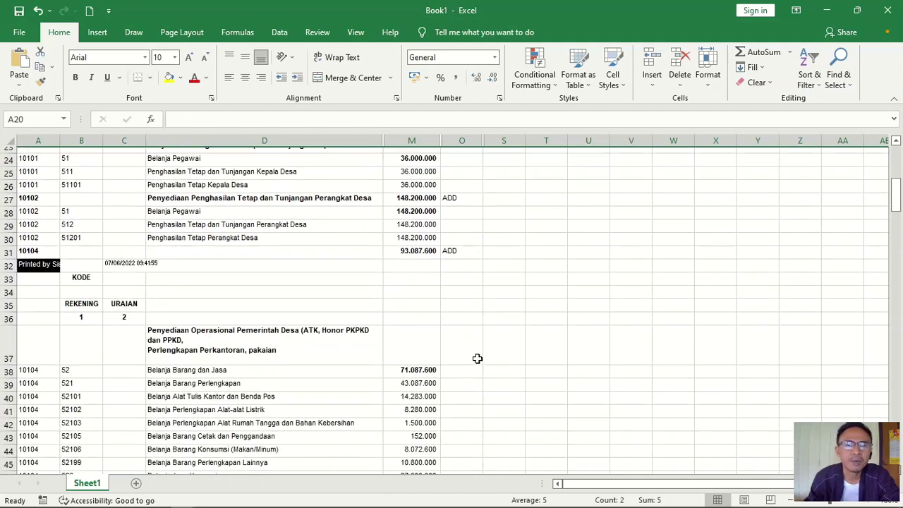
{"action": "scroll", "coordinate": [475, 356], "scroll_direction": "up", "scroll_amount": 5}
{"action": "scroll", "coordinate": [475, 355], "scroll_direction": "up", "scroll_amount": 4}
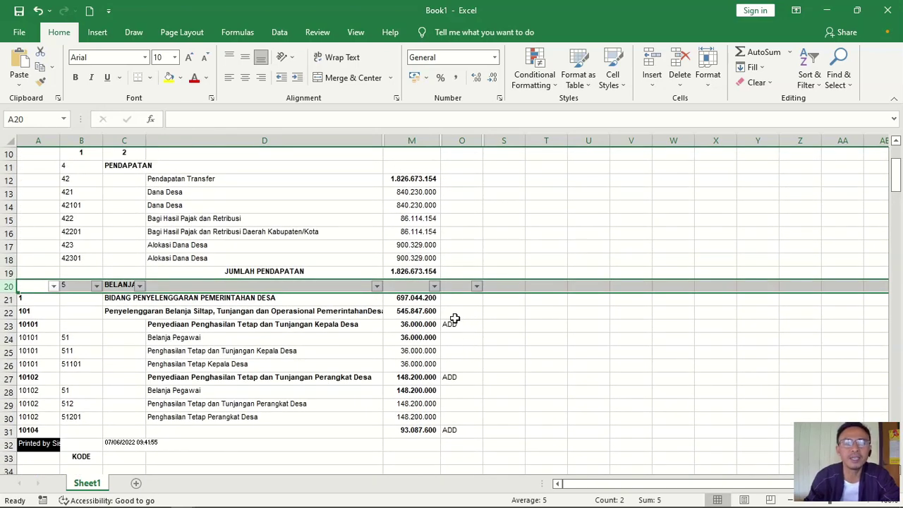
{"action": "left_click", "coordinate": [477, 287]}
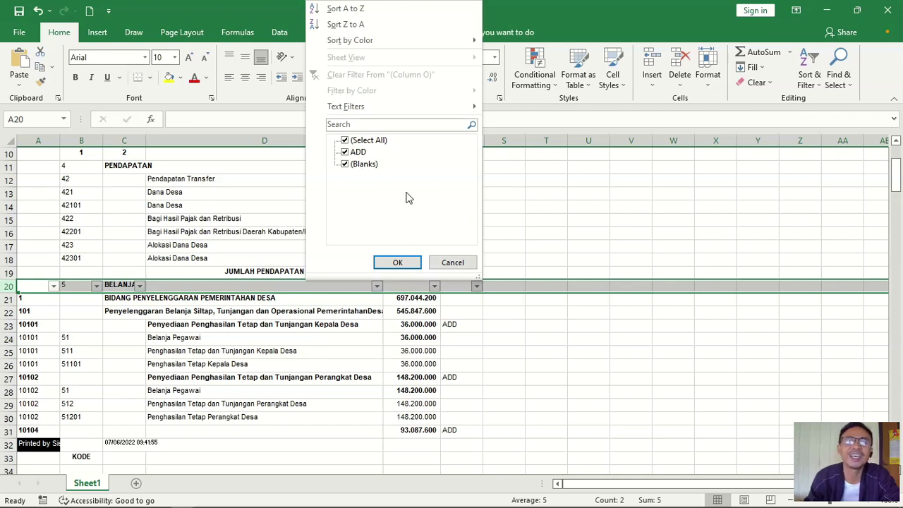
{"action": "left_click", "coordinate": [452, 263]}
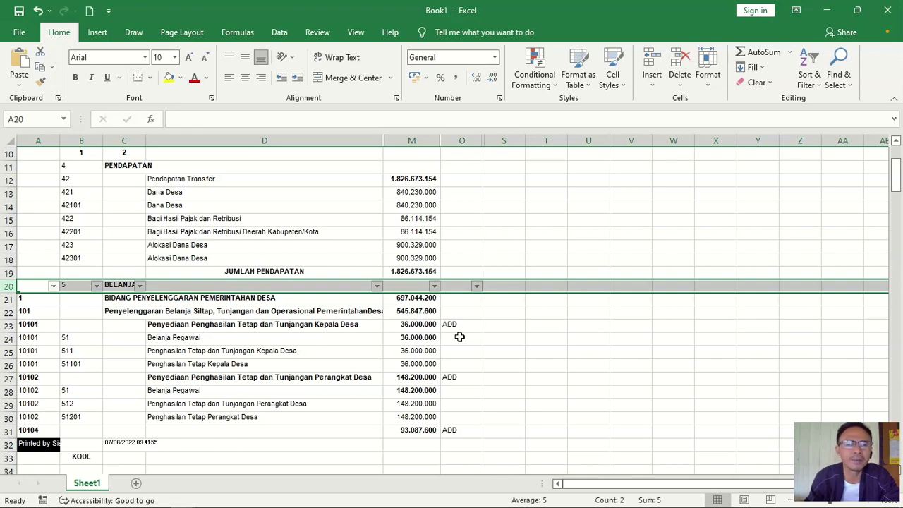
- Delete the repeated page footer and column-heading rows, rows 32 to 36, beneath activity 10104
{"action": "scroll", "coordinate": [459, 337], "scroll_direction": "down", "scroll_amount": 2}
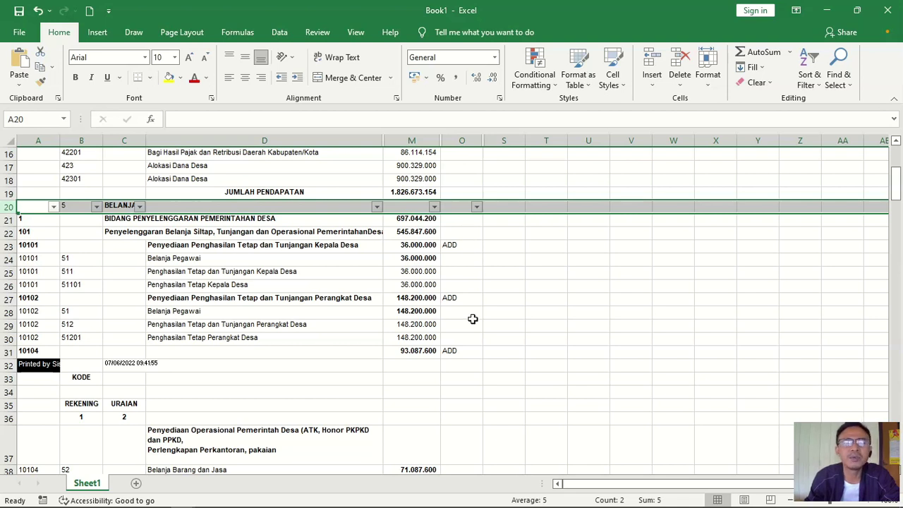
{"action": "scroll", "coordinate": [473, 318], "scroll_direction": "down", "scroll_amount": 1}
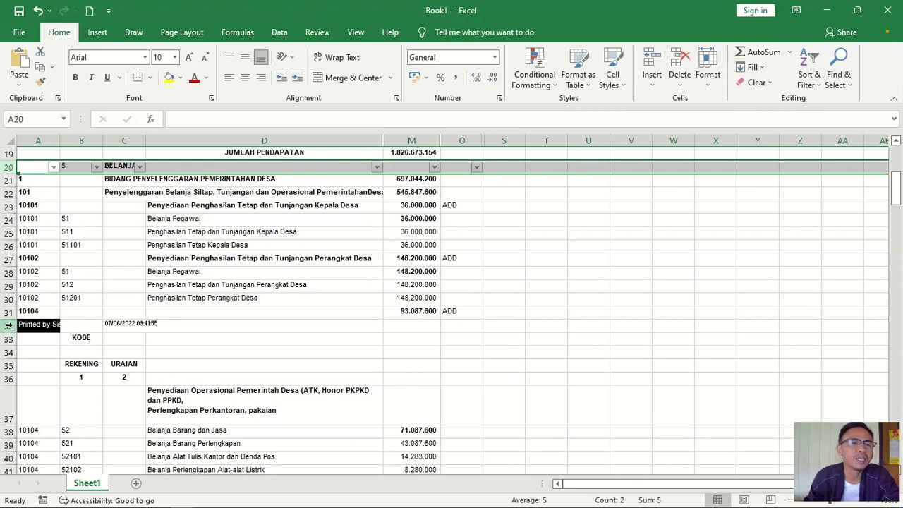
{"action": "left_click", "coordinate": [9, 324]}
{"action": "left_click_drag", "start_coordinate": [12, 325], "coordinate": [17, 374]}
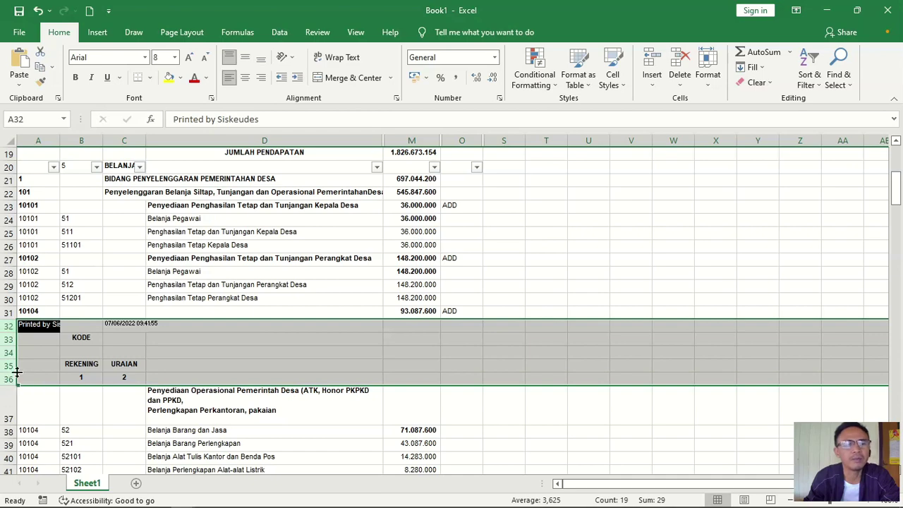
{"action": "left_click", "coordinate": [683, 65]}
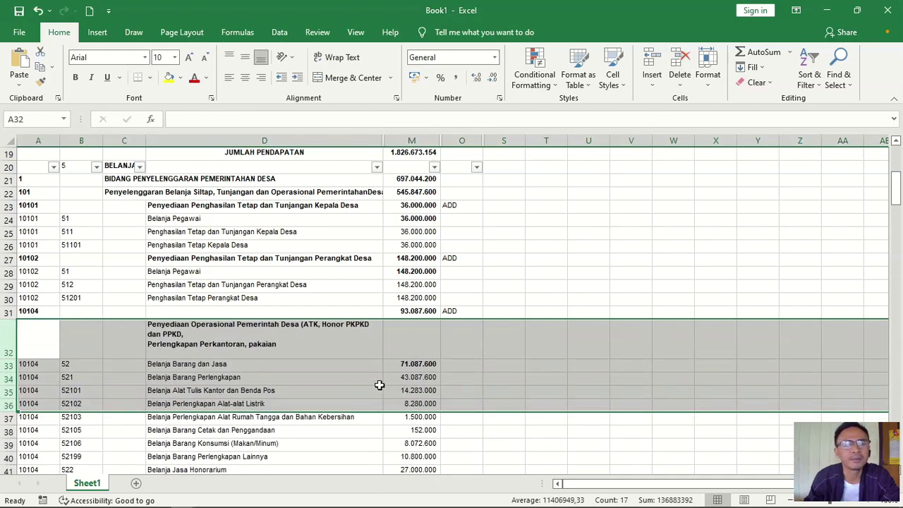
- Delete the repeated page footer and heading rows 58 to 62 within activity 10106, and rows 84 to 88 within activity 10409
{"action": "scroll", "coordinate": [329, 379], "scroll_direction": "down", "scroll_amount": 6}
{"action": "scroll", "coordinate": [296, 377], "scroll_direction": "down", "scroll_amount": 4}
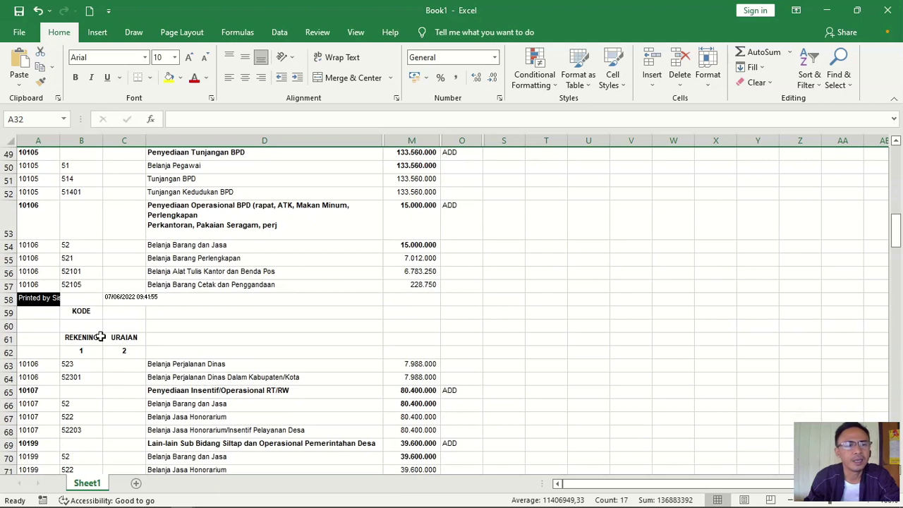
{"action": "left_click_drag", "start_coordinate": [5, 298], "coordinate": [8, 347]}
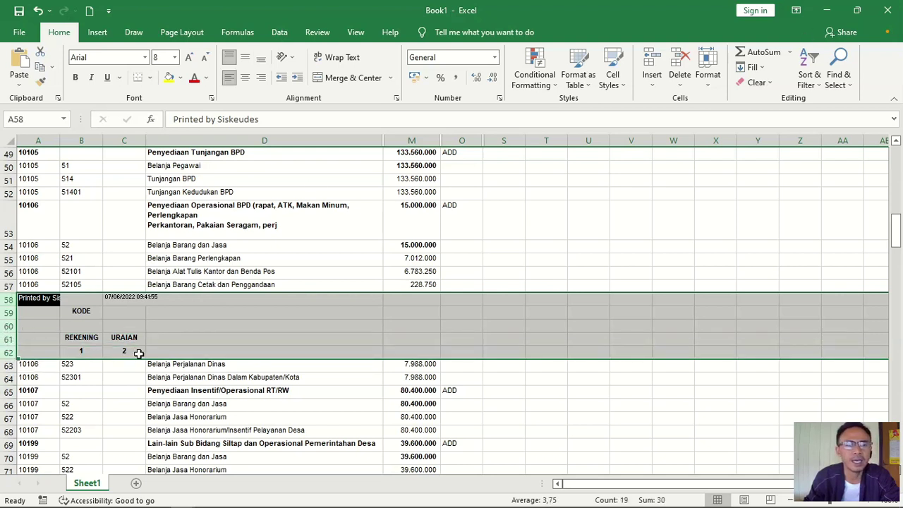
{"action": "left_click", "coordinate": [687, 75]}
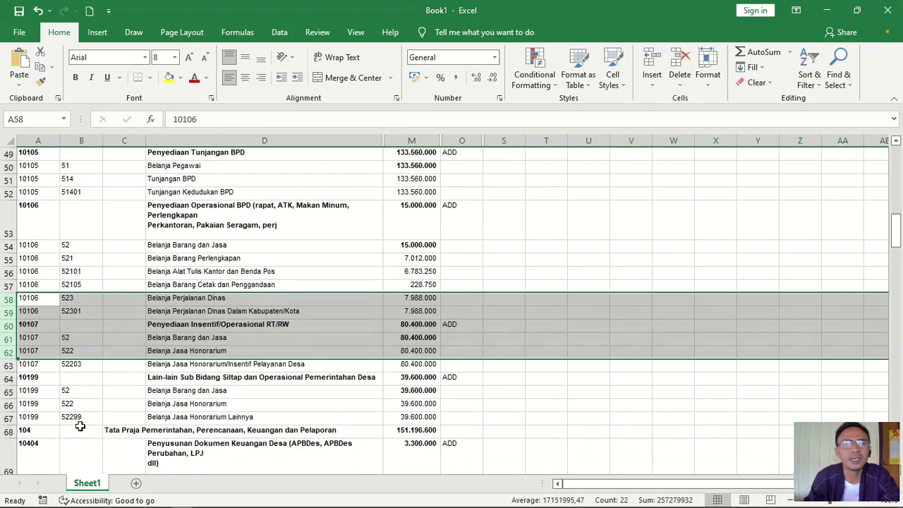
{"action": "scroll", "coordinate": [120, 361], "scroll_direction": "down", "scroll_amount": 3}
{"action": "scroll", "coordinate": [120, 361], "scroll_direction": "down", "scroll_amount": 6}
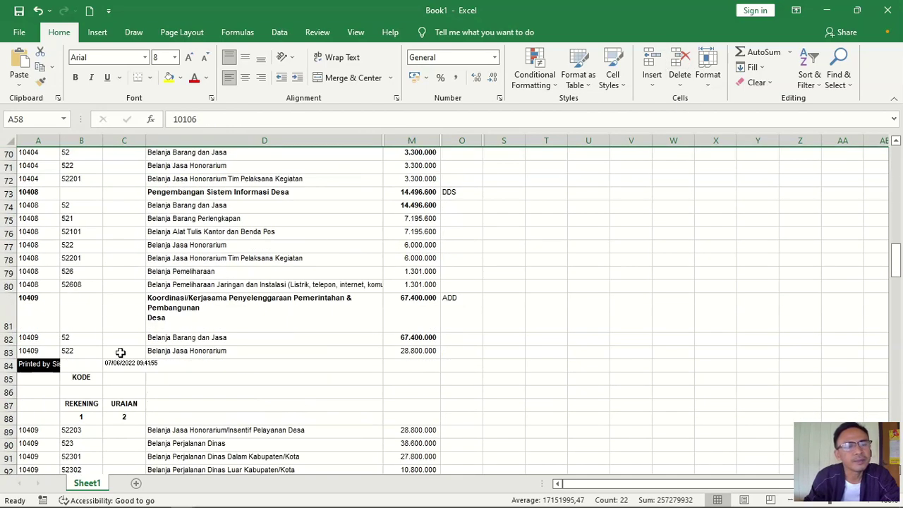
{"action": "left_click_drag", "start_coordinate": [8, 285], "coordinate": [8, 339]}
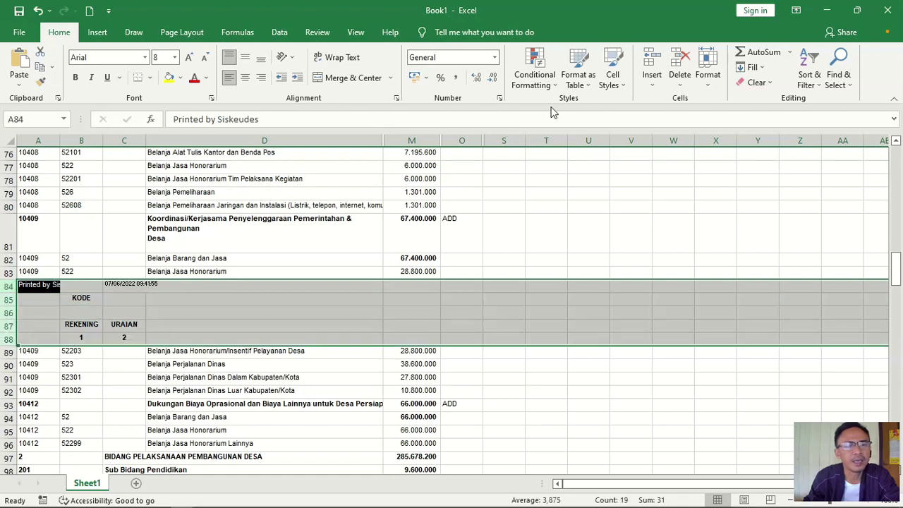
{"action": "left_click", "coordinate": [679, 75]}
- Delete the repeated page footer and heading rows 110 to 115 within activity 20204, and rows 136 to 140 within activity 30402
{"action": "scroll", "coordinate": [129, 358], "scroll_direction": "down", "scroll_amount": 3}
{"action": "scroll", "coordinate": [127, 358], "scroll_direction": "down", "scroll_amount": 6}
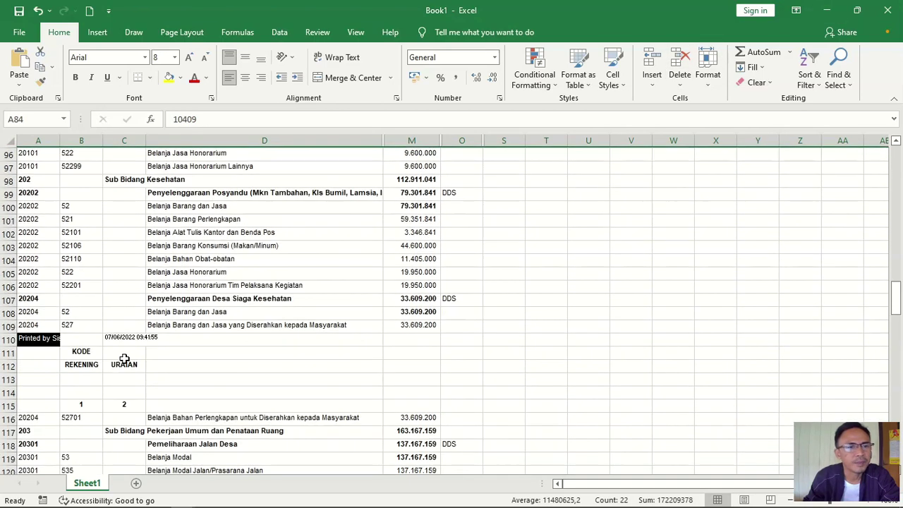
{"action": "left_click_drag", "start_coordinate": [7, 246], "coordinate": [7, 312]}
{"action": "left_click", "coordinate": [679, 75]}
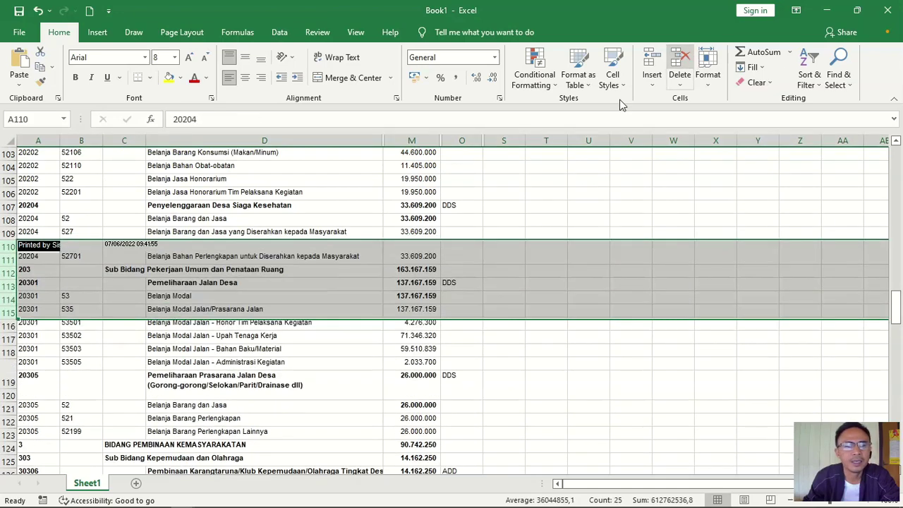
{"action": "scroll", "coordinate": [215, 272], "scroll_direction": "down", "scroll_amount": 4}
{"action": "scroll", "coordinate": [215, 271], "scroll_direction": "down", "scroll_amount": 4}
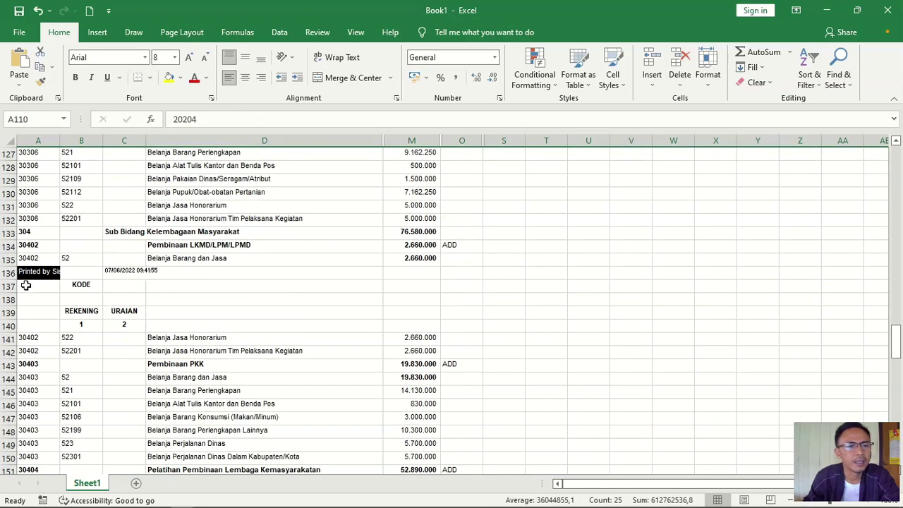
{"action": "left_click_drag", "start_coordinate": [9, 273], "coordinate": [10, 326]}
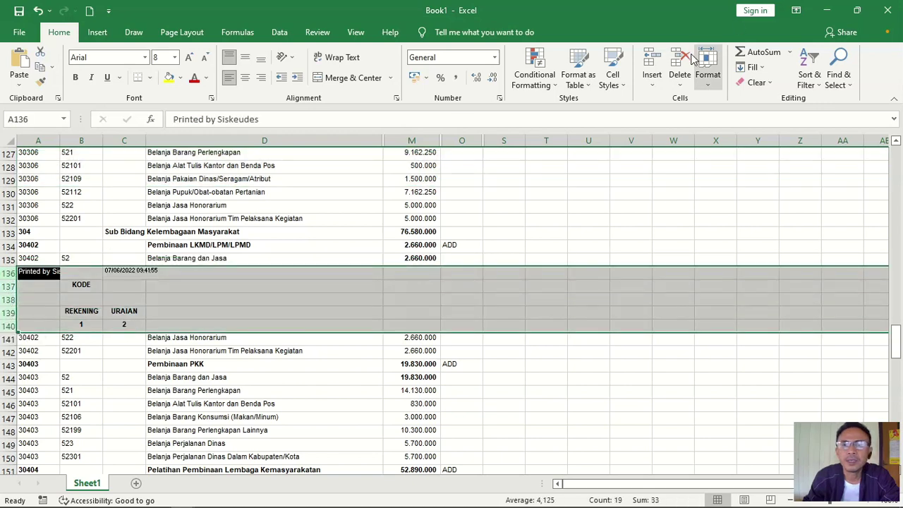
{"action": "left_click", "coordinate": [680, 75]}
- Delete the repeated page footer and heading rows 162 to 166 within activity 40201
{"action": "scroll", "coordinate": [329, 272], "scroll_direction": "down", "scroll_amount": 10}
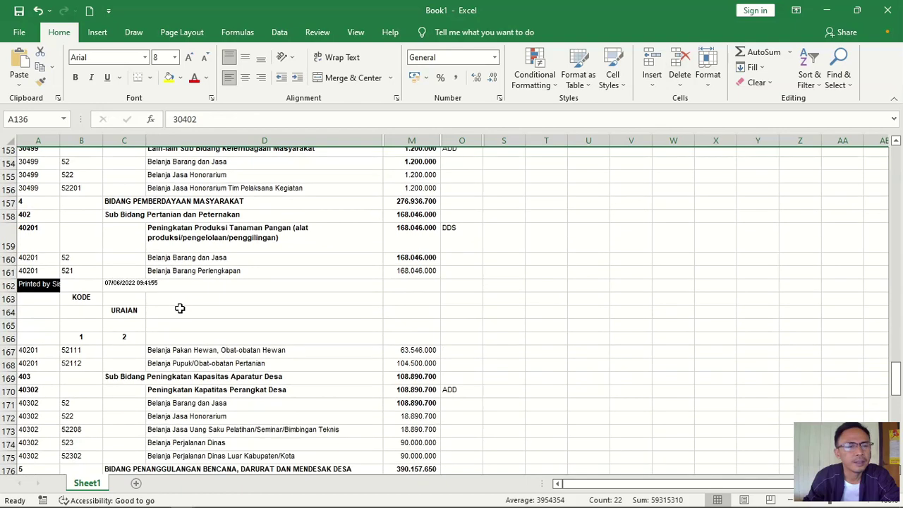
{"action": "left_click_drag", "start_coordinate": [8, 237], "coordinate": [11, 287]}
{"action": "left_click", "coordinate": [679, 74]}
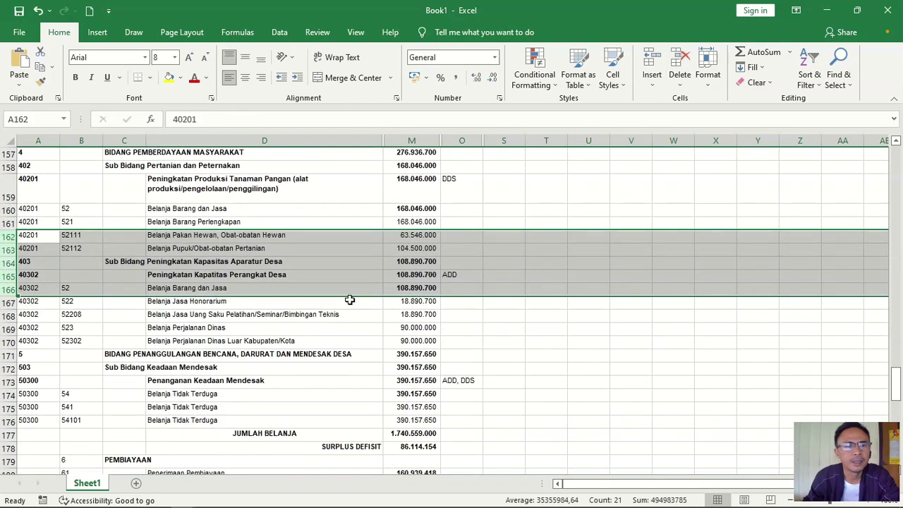
- Delete page-break rows 184 to 189 below PEMBIAYAAN NETTO, and the last printed footer rows 188 to 190 at the report's end
{"action": "scroll", "coordinate": [302, 304], "scroll_direction": "down", "scroll_amount": 3}
{"action": "scroll", "coordinate": [301, 303], "scroll_direction": "down", "scroll_amount": 2}
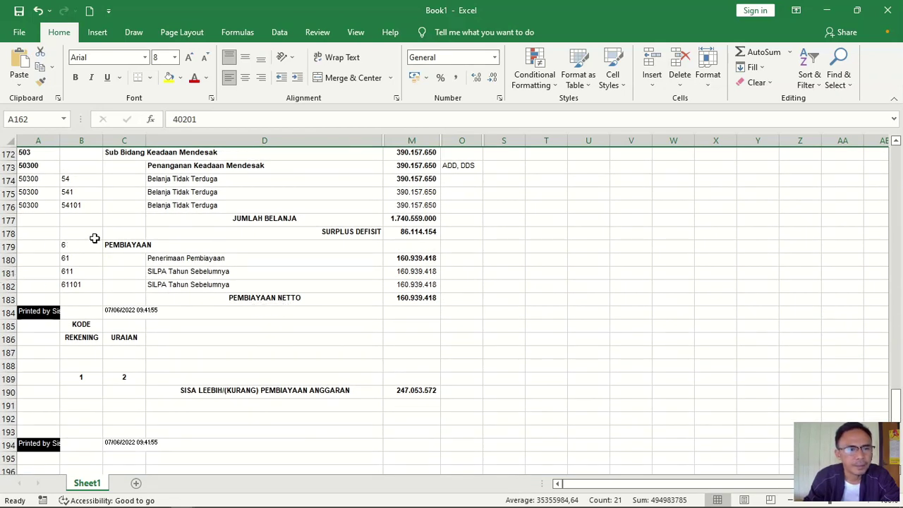
{"action": "left_click_drag", "start_coordinate": [8, 312], "coordinate": [3, 381]}
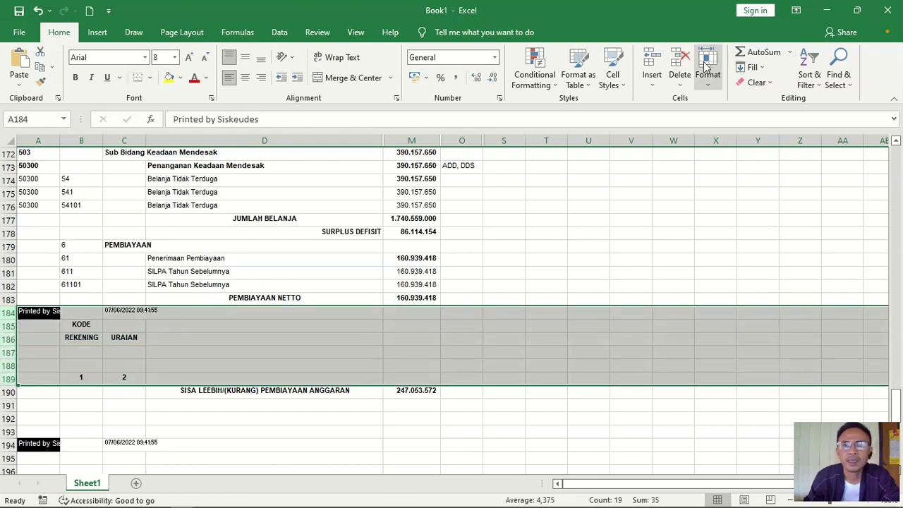
{"action": "left_click", "coordinate": [680, 67]}
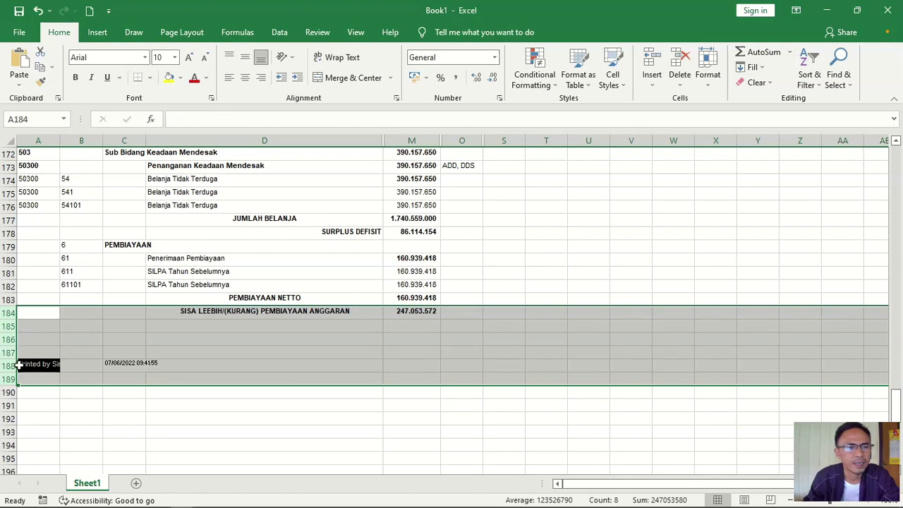
{"action": "left_click_drag", "start_coordinate": [8, 366], "coordinate": [9, 393]}
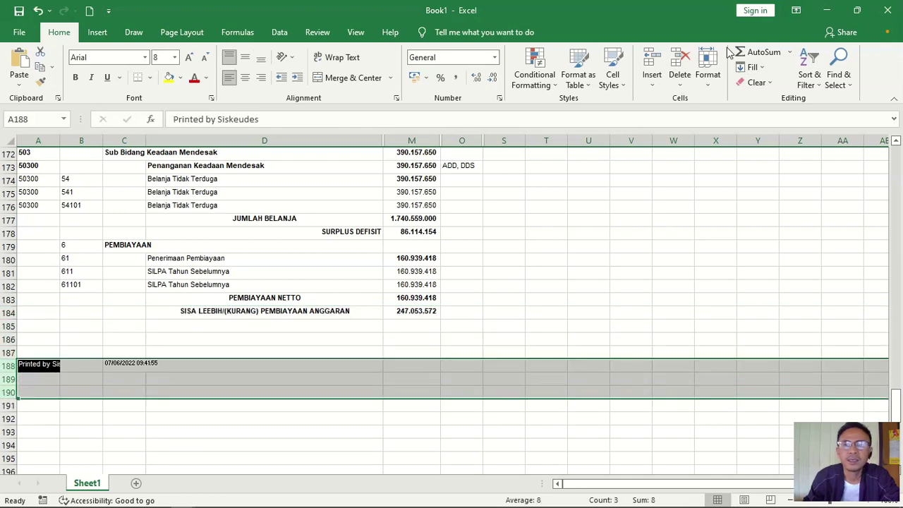
{"action": "left_click", "coordinate": [680, 67]}
- Filter funding-source column O to exclude blanks, keeping the ADD, ADD, DDS and DDS rows
{"action": "scroll", "coordinate": [522, 294], "scroll_direction": "up", "scroll_amount": 2}
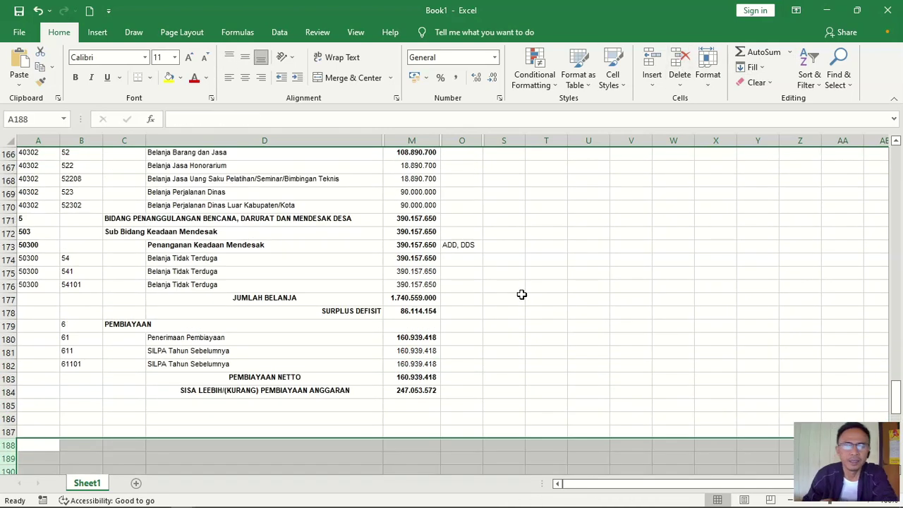
{"action": "scroll", "coordinate": [513, 285], "scroll_direction": "up", "scroll_amount": 1}
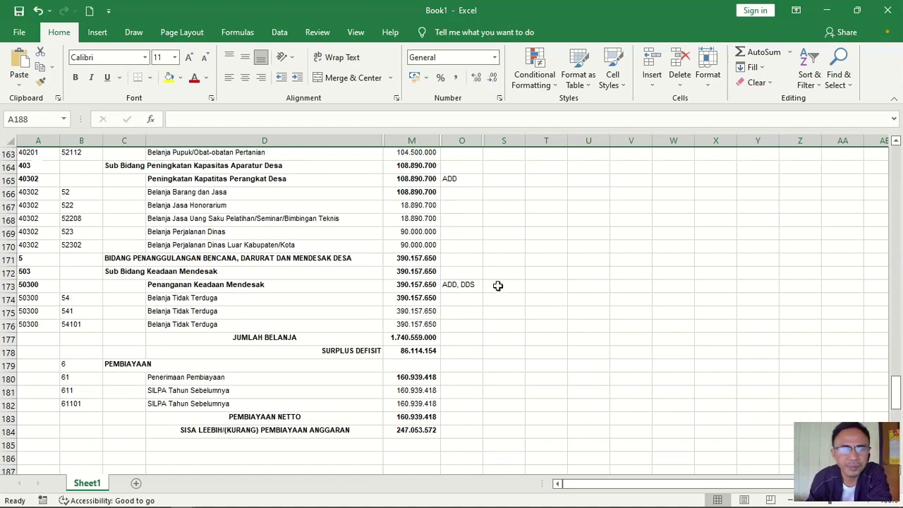
{"action": "scroll", "coordinate": [479, 284], "scroll_direction": "up", "scroll_amount": 14}
{"action": "scroll", "coordinate": [471, 283], "scroll_direction": "up", "scroll_amount": 20}
{"action": "scroll", "coordinate": [470, 283], "scroll_direction": "up", "scroll_amount": 12}
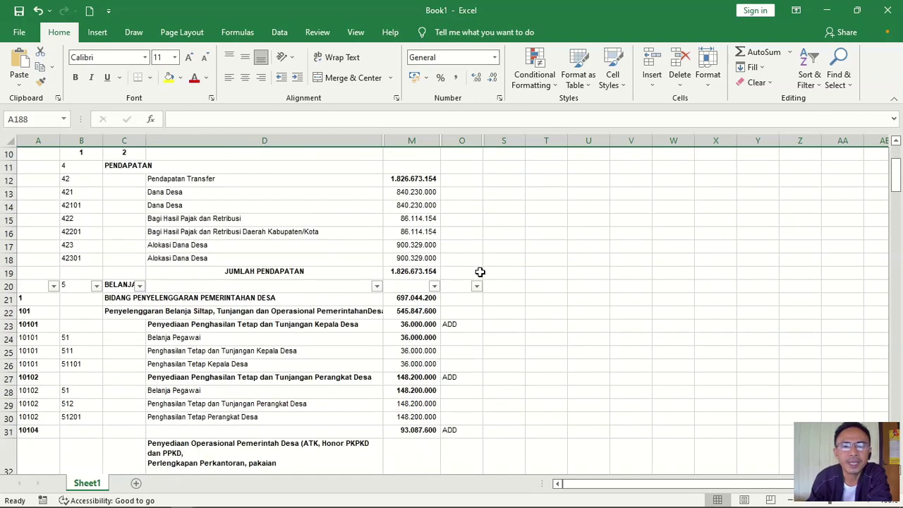
{"action": "left_click", "coordinate": [477, 286]}
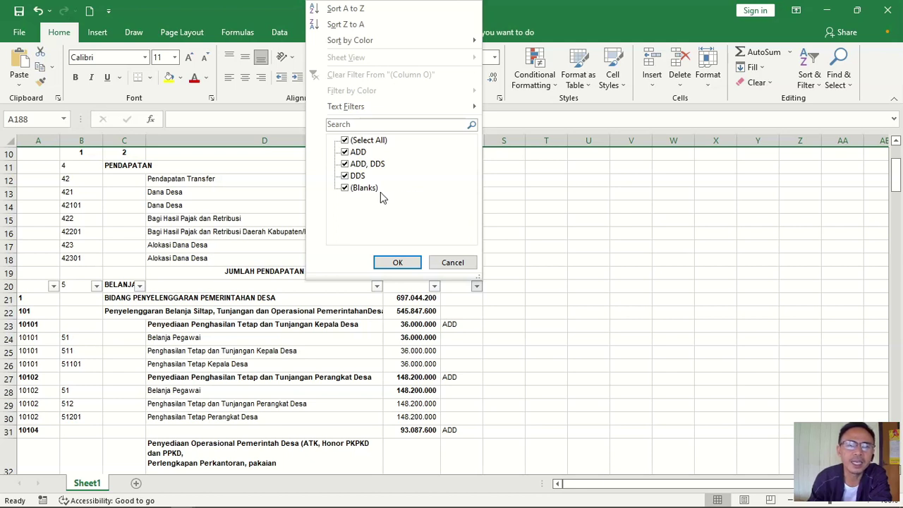
{"action": "left_click", "coordinate": [358, 189]}
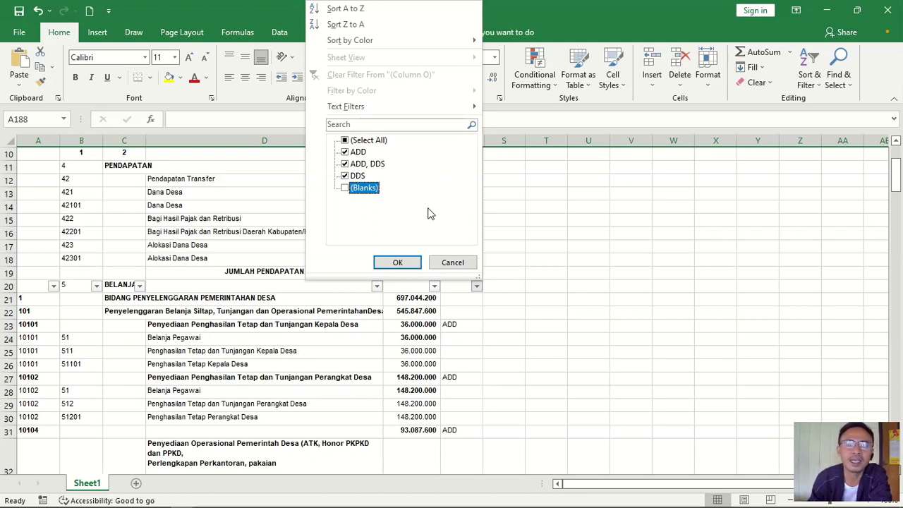
{"action": "left_click", "coordinate": [399, 265]}
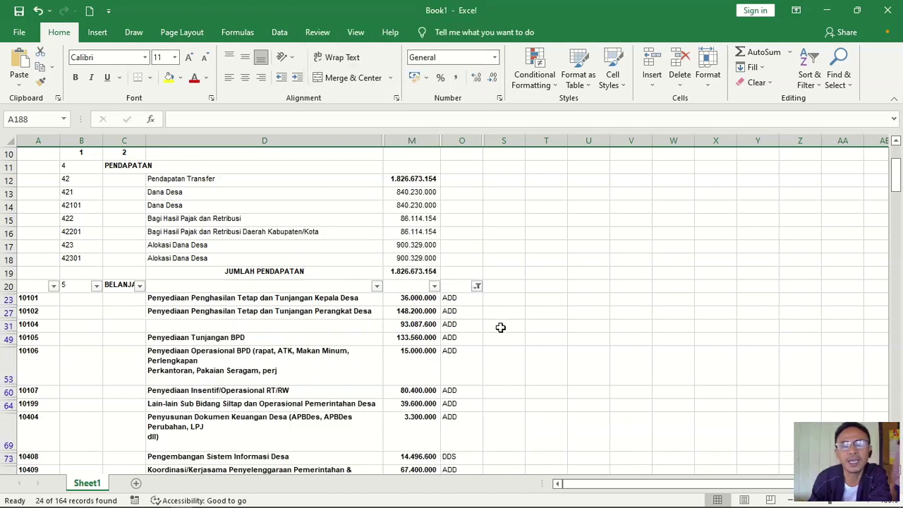
- Review the filtered activity rows with their budget amounts and funding sources down to activity 50300, along with the income section above
{"action": "scroll", "coordinate": [430, 312], "scroll_direction": "down", "scroll_amount": 3}
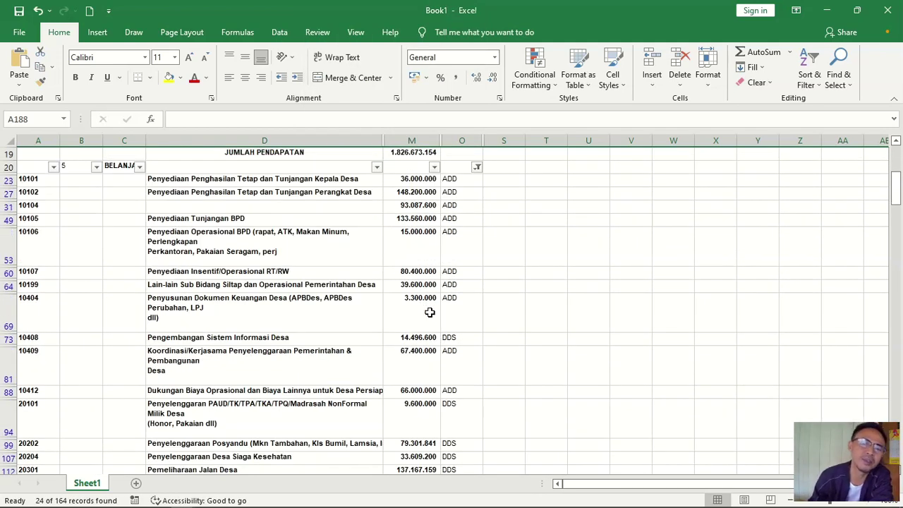
{"action": "scroll", "coordinate": [429, 312], "scroll_direction": "down", "scroll_amount": 5}
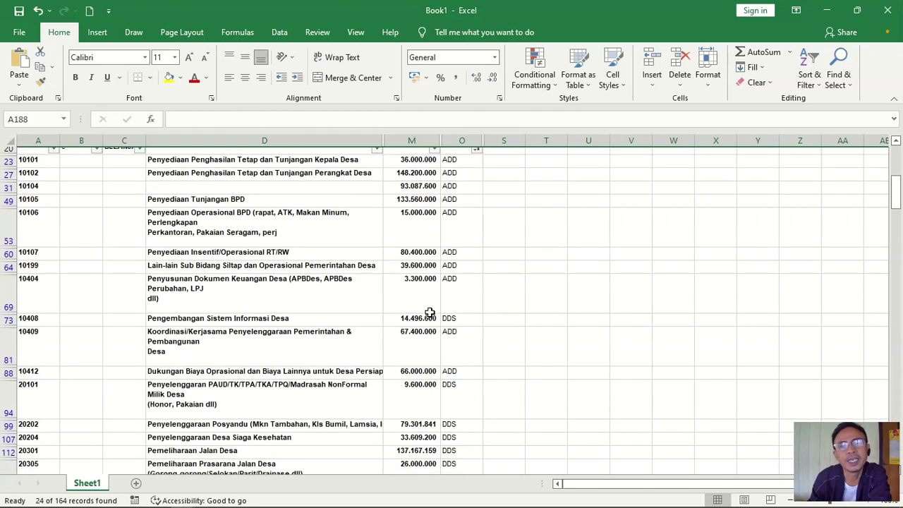
{"action": "scroll", "coordinate": [426, 311], "scroll_direction": "down", "scroll_amount": 2}
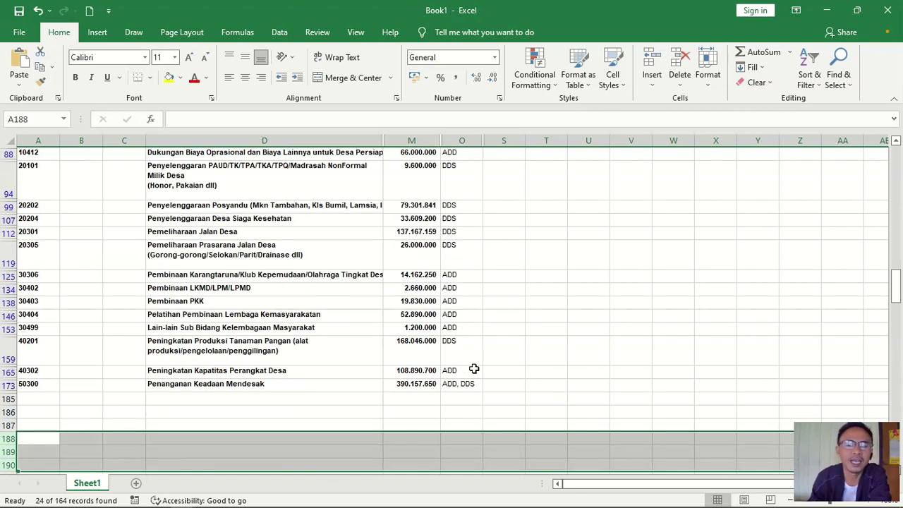
{"action": "scroll", "coordinate": [469, 374], "scroll_direction": "up", "scroll_amount": 6}
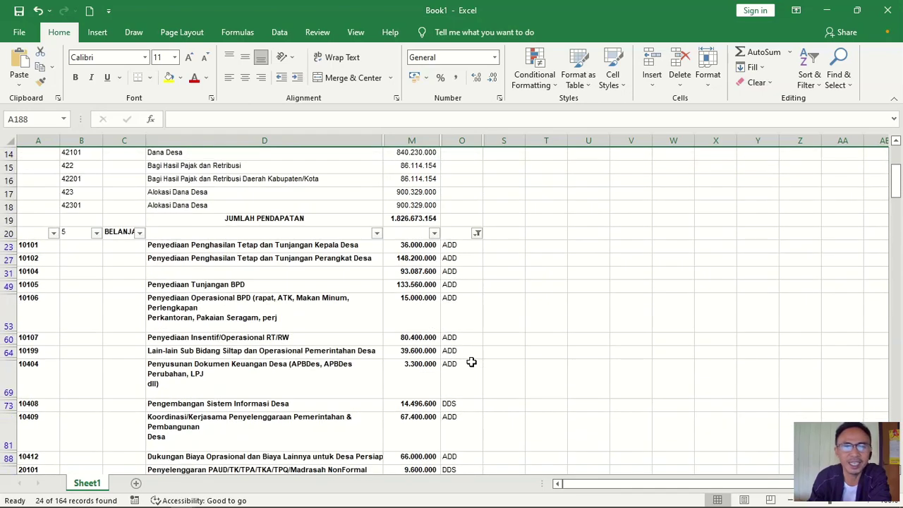
{"action": "scroll", "coordinate": [470, 361], "scroll_direction": "up", "scroll_amount": 3}
{"action": "scroll", "coordinate": [468, 361], "scroll_direction": "down", "scroll_amount": 10}
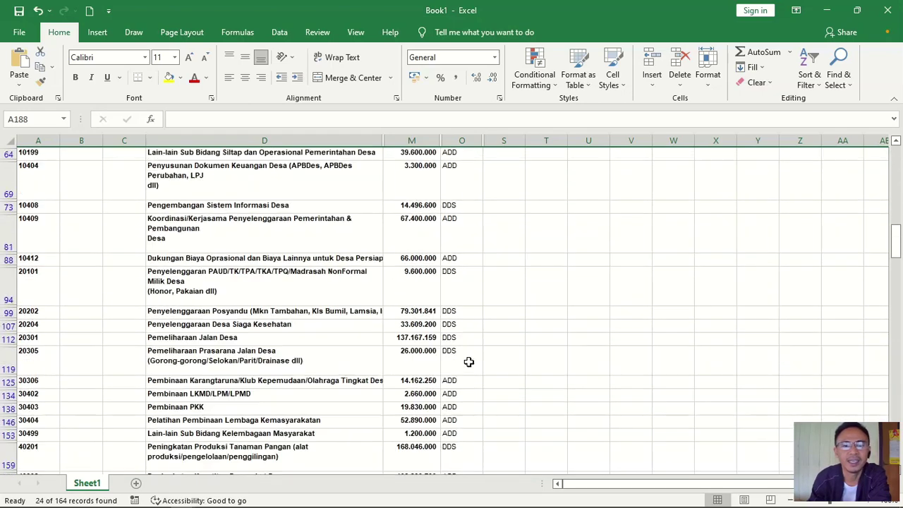
{"action": "scroll", "coordinate": [272, 329], "scroll_direction": "up", "scroll_amount": 8}
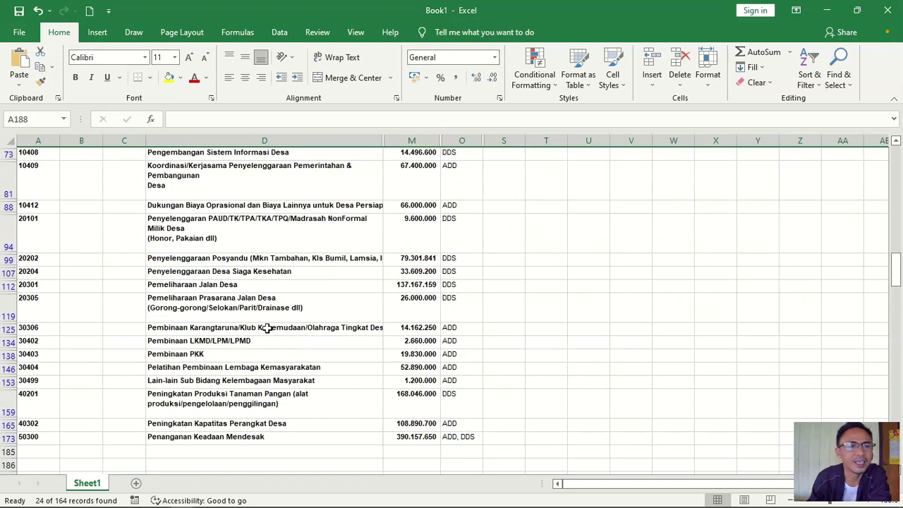
{"action": "scroll", "coordinate": [194, 315], "scroll_direction": "up", "scroll_amount": 2}
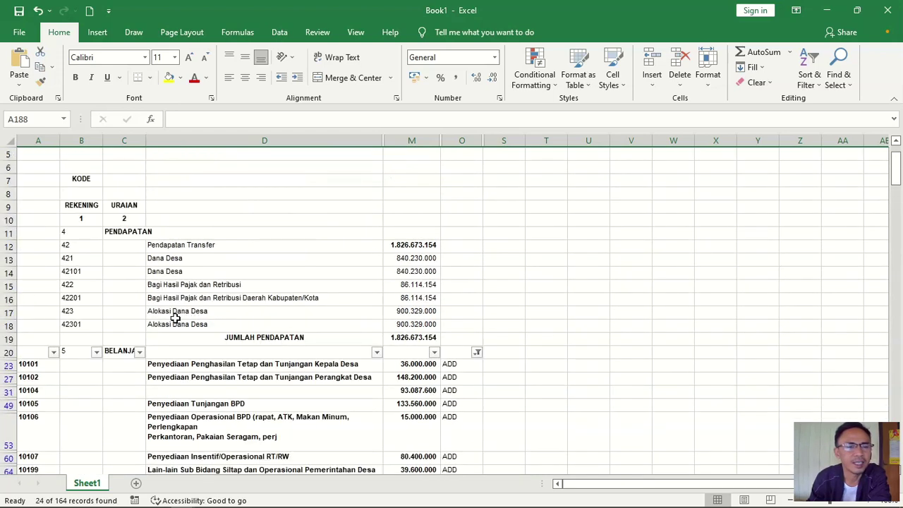
{"action": "scroll", "coordinate": [146, 302], "scroll_direction": "up", "scroll_amount": 2}
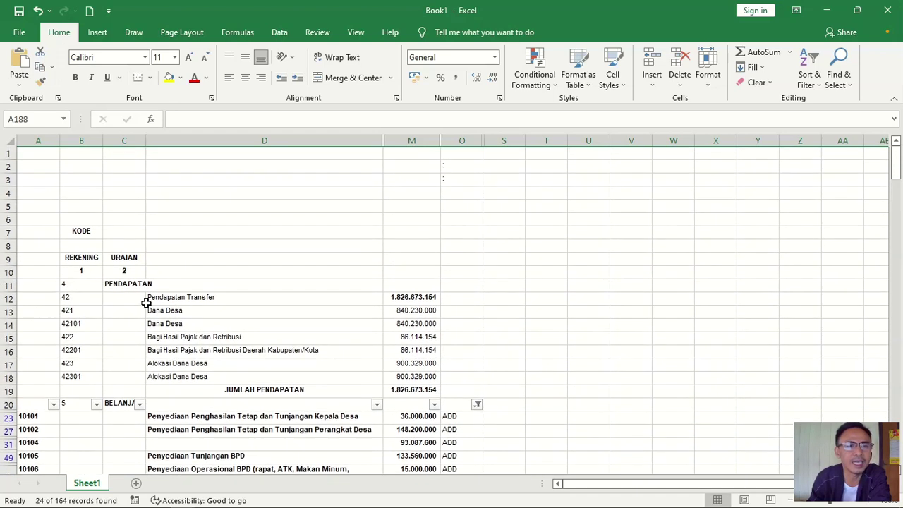
{"action": "scroll", "coordinate": [491, 282], "scroll_direction": "down", "scroll_amount": 3}
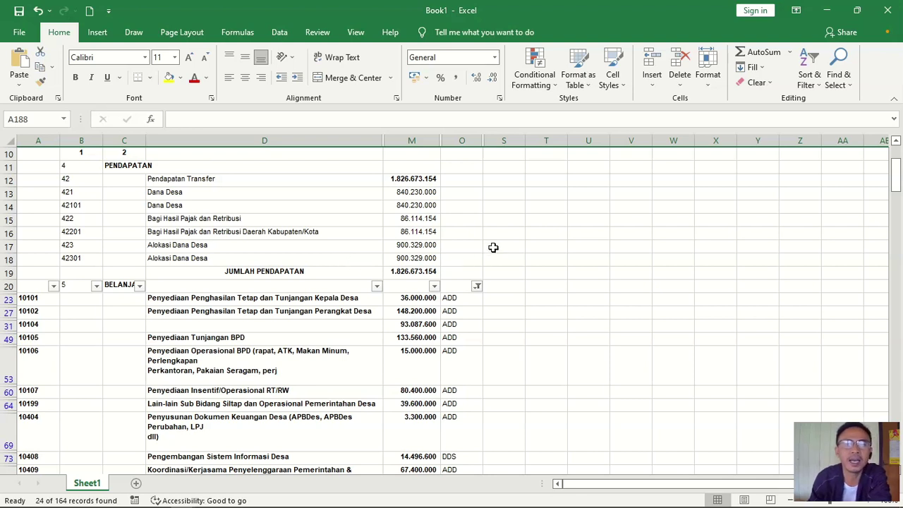
- Restore the Book1 window to a smaller size and close the protected APBDES Bambulung workbook behind it
{"action": "left_click", "coordinate": [856, 10]}
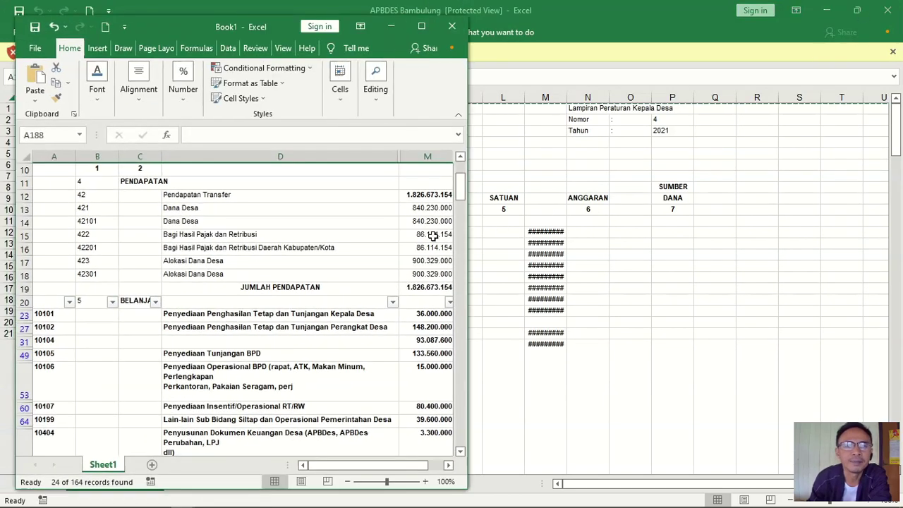
{"action": "left_click", "coordinate": [637, 23]}
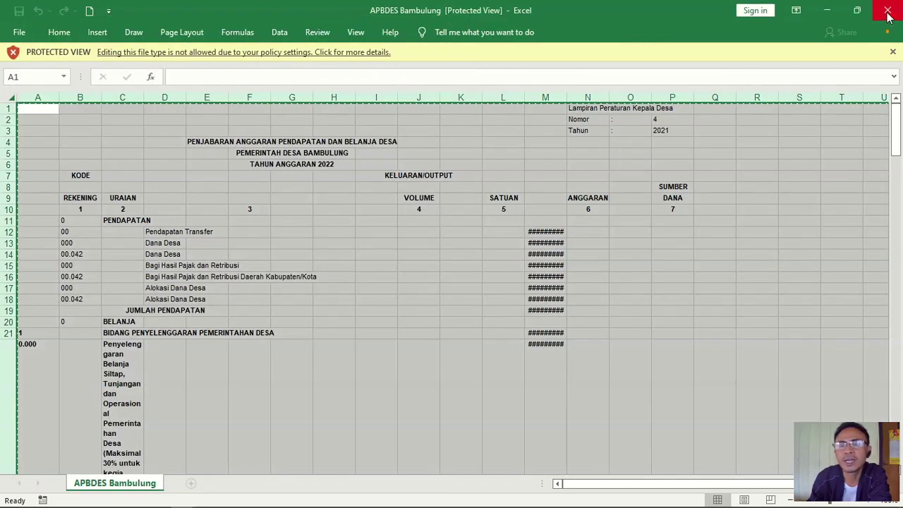
{"action": "left_click", "coordinate": [887, 10]}
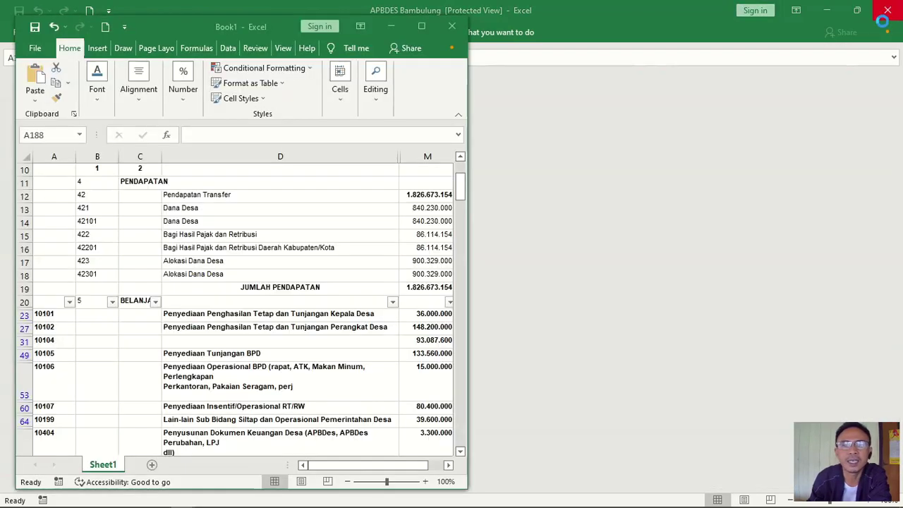
- Place the Book1 window over one half of the screen, stretched to full screen height
{"action": "left_click_drag", "start_coordinate": [238, 34], "coordinate": [220, 21]}
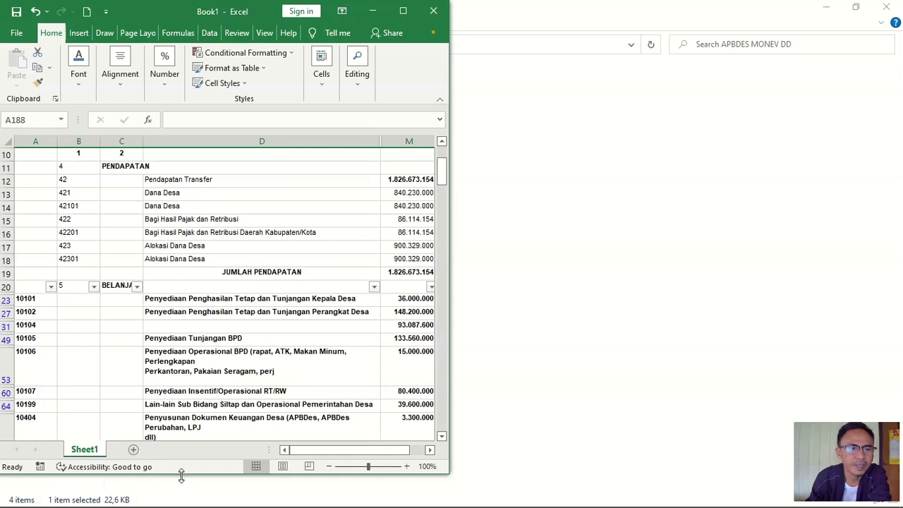
{"action": "left_click_drag", "start_coordinate": [181, 476], "coordinate": [182, 507]}
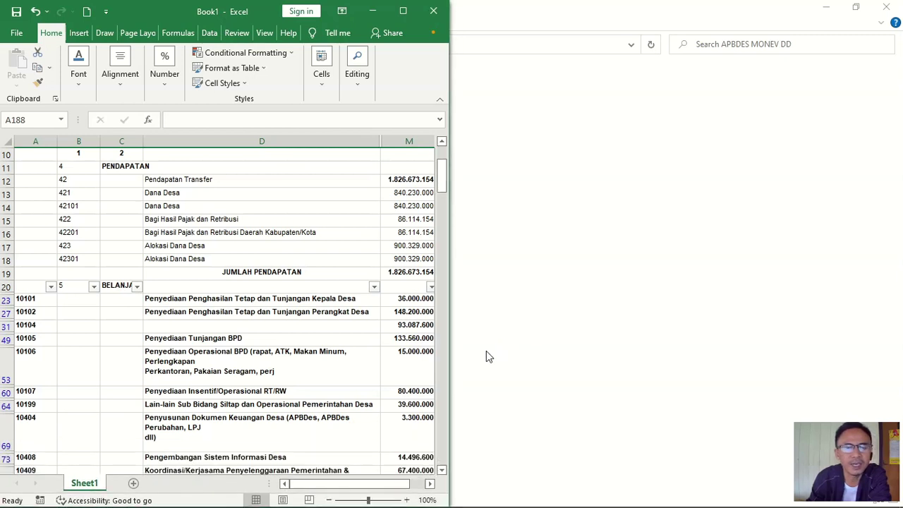
{"action": "key", "text": "super+t"}
{"action": "key", "text": "Escape"}
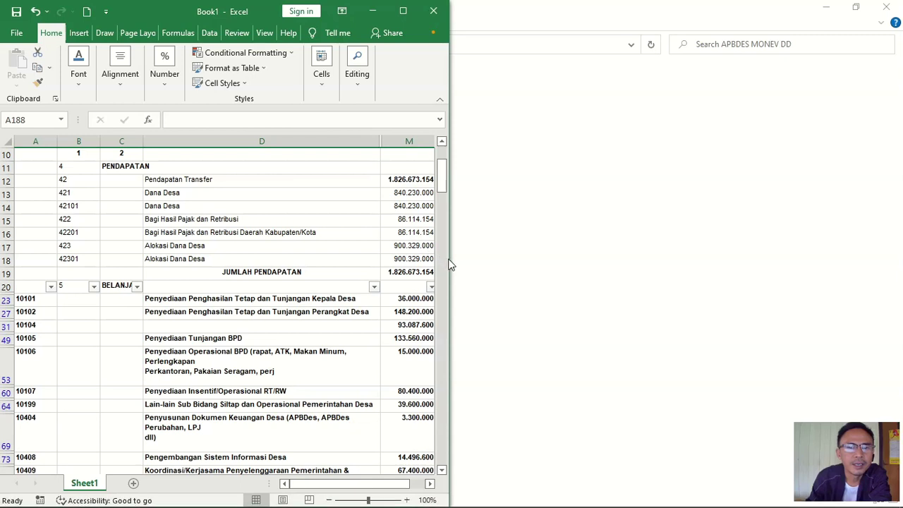
{"action": "left_click_drag", "start_coordinate": [449, 264], "coordinate": [454, 272]}
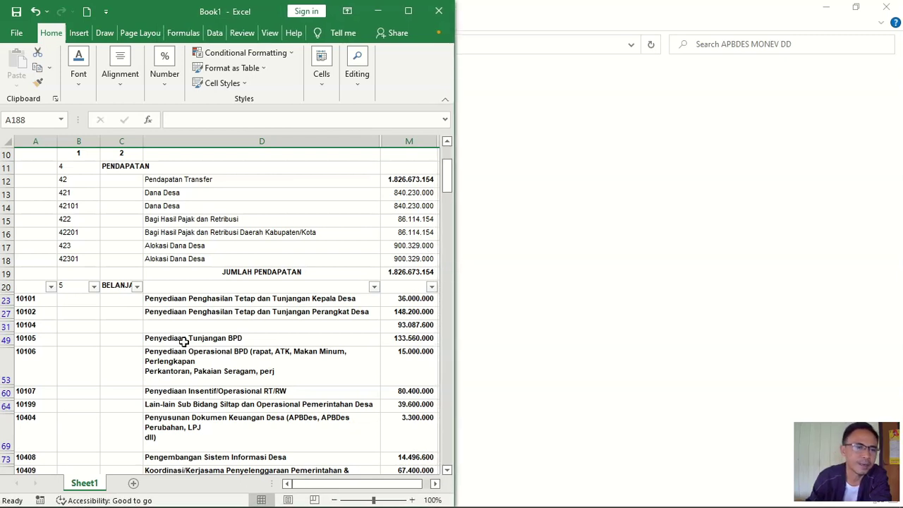
- Narrow column C and adjust the Book1 window's width so funding-source column O fits beside the budget amounts
{"action": "scroll", "coordinate": [157, 349], "scroll_direction": "down", "scroll_amount": 3}
{"action": "scroll", "coordinate": [157, 325], "scroll_direction": "up", "scroll_amount": 5}
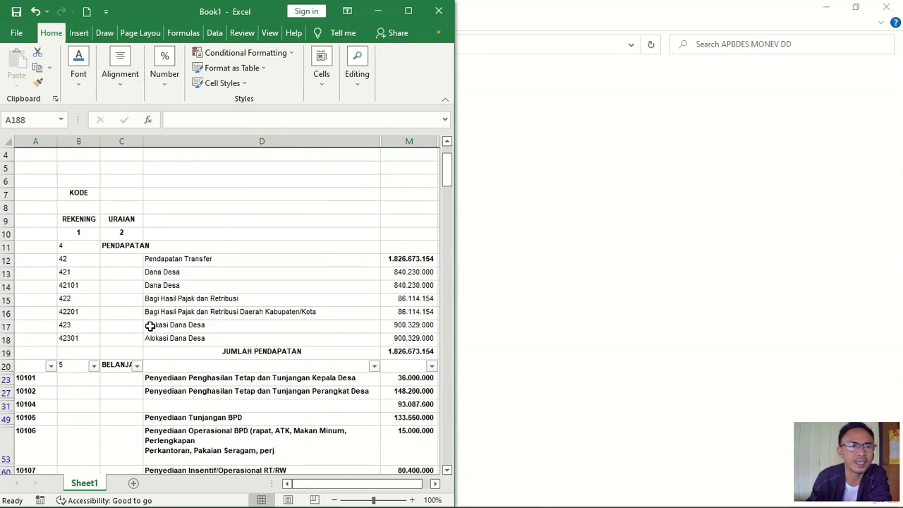
{"action": "left_click_drag", "start_coordinate": [144, 142], "coordinate": [131, 160]}
{"action": "scroll", "coordinate": [211, 310], "scroll_direction": "down", "scroll_amount": 8}
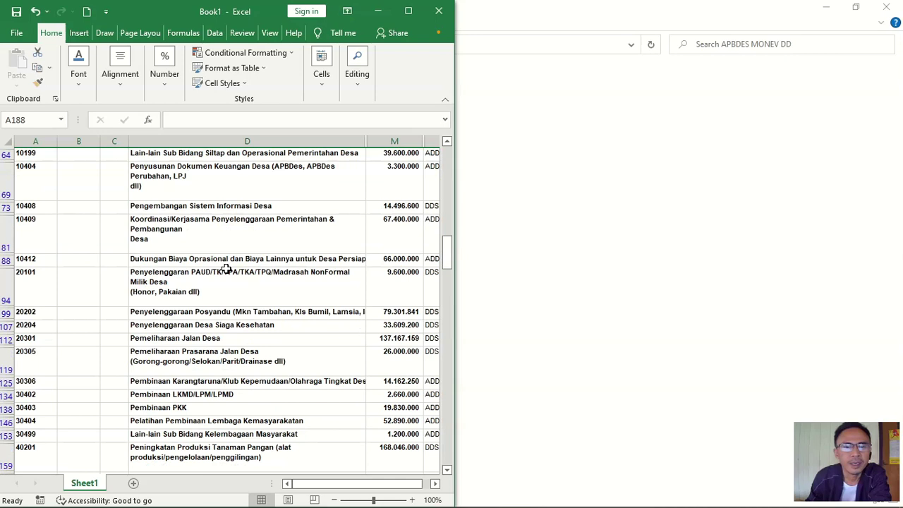
{"action": "left_click_drag", "start_coordinate": [455, 168], "coordinate": [490, 234]}
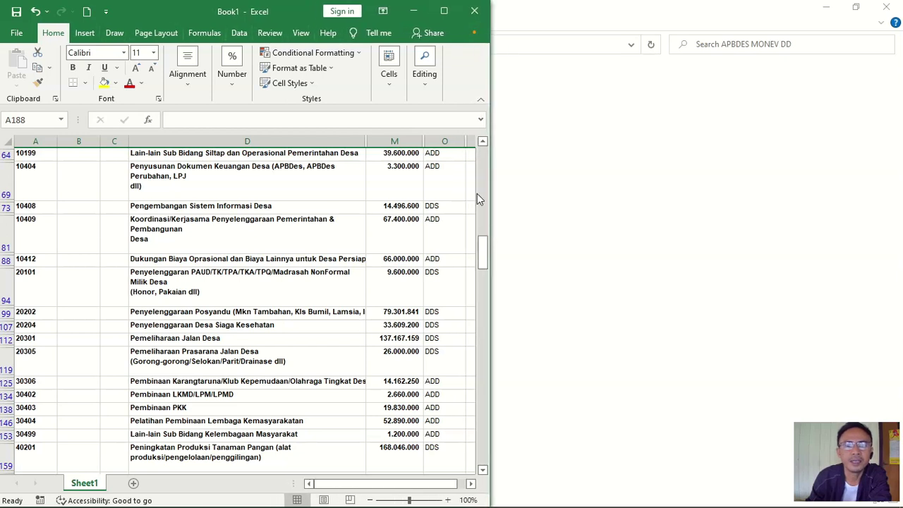
{"action": "left_click_drag", "start_coordinate": [465, 145], "coordinate": [469, 198]}
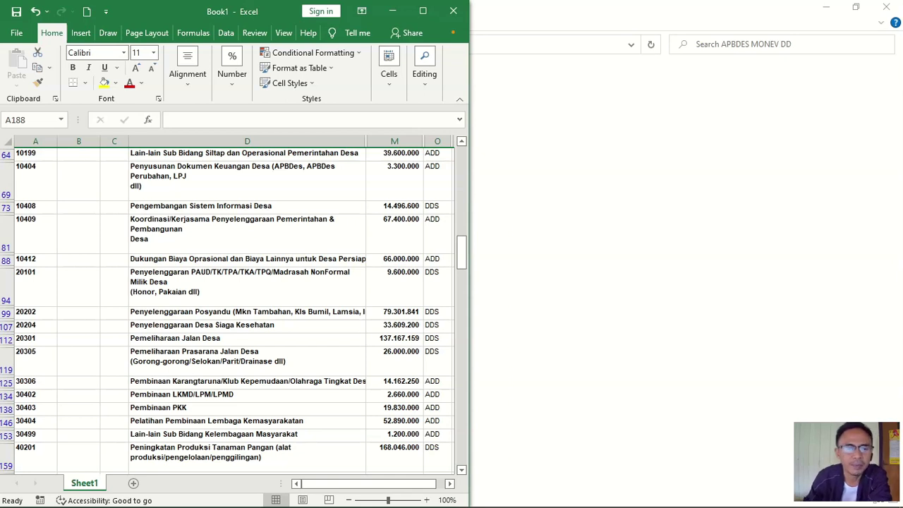
{"action": "mouse_move", "coordinate": [62, 503]}
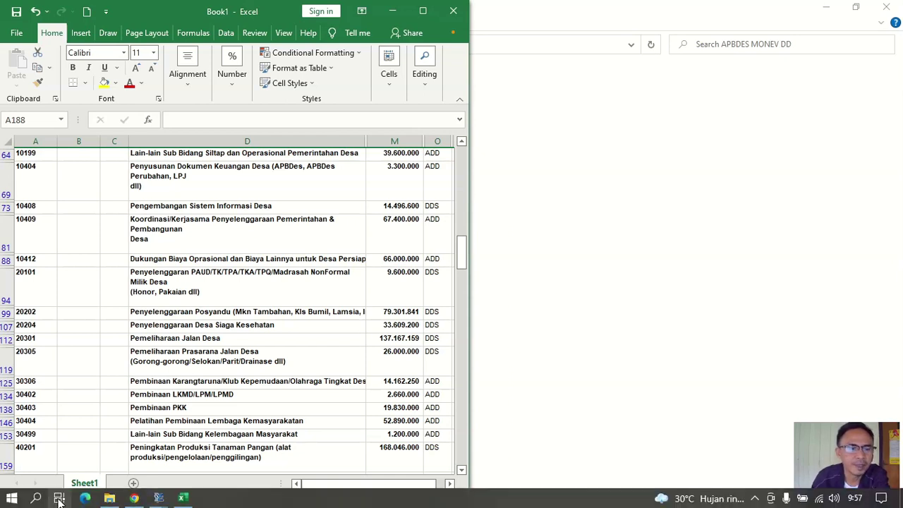
{"action": "left_click", "coordinate": [110, 499]}
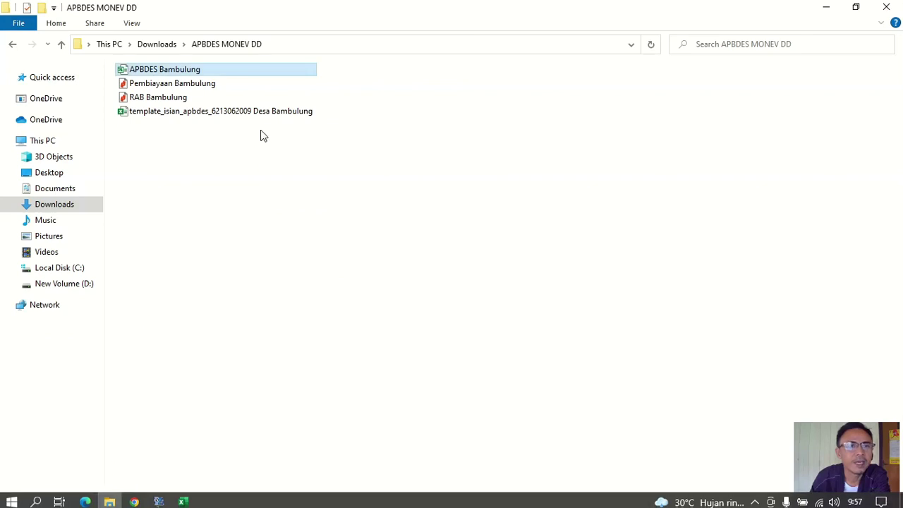
{"action": "left_click", "coordinate": [208, 115]}
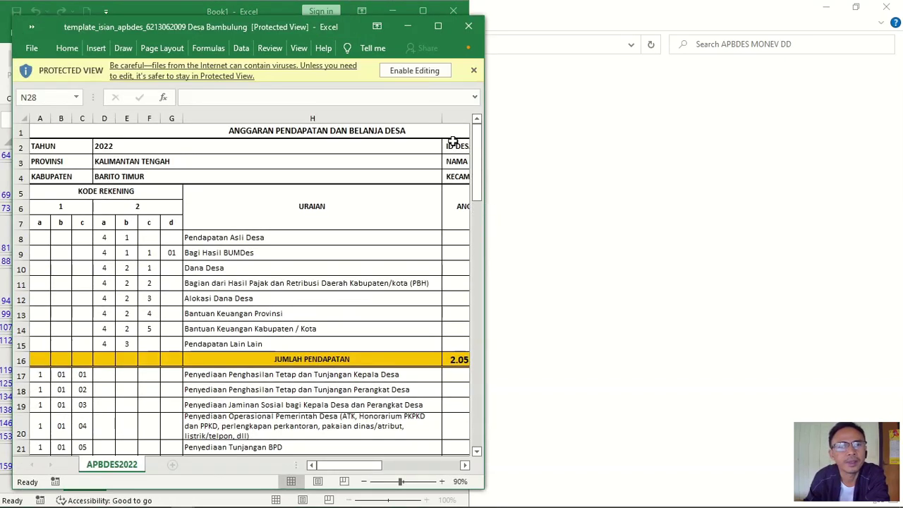
{"action": "left_click", "coordinate": [437, 29]}
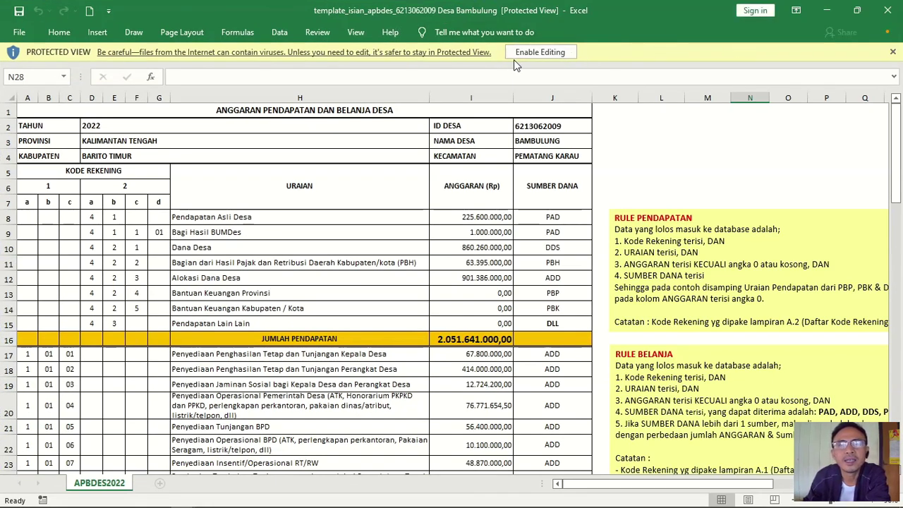
{"action": "left_click", "coordinate": [541, 52]}
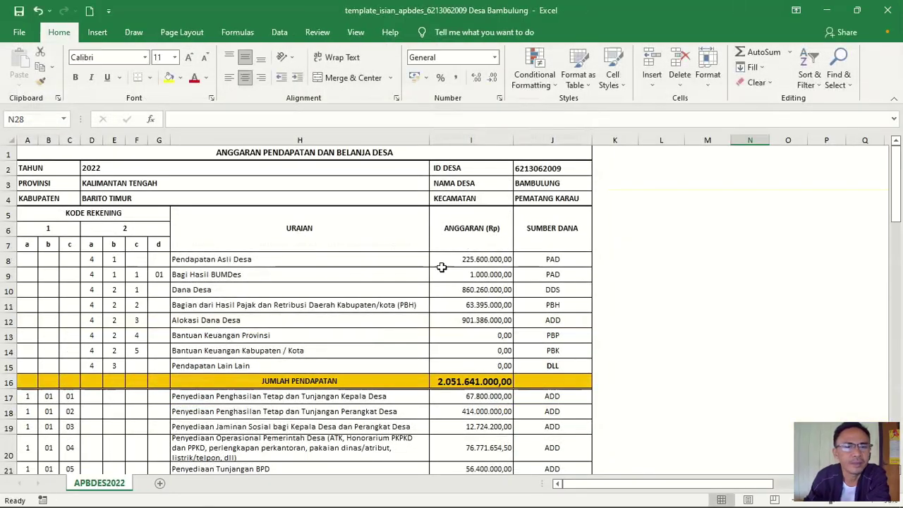
- Review the template's village identity rows 2 to 4, its income section, and the start of the expenditure list
{"action": "scroll", "coordinate": [423, 268], "scroll_direction": "down", "scroll_amount": 1}
{"action": "scroll", "coordinate": [423, 268], "scroll_direction": "up", "scroll_amount": 1}
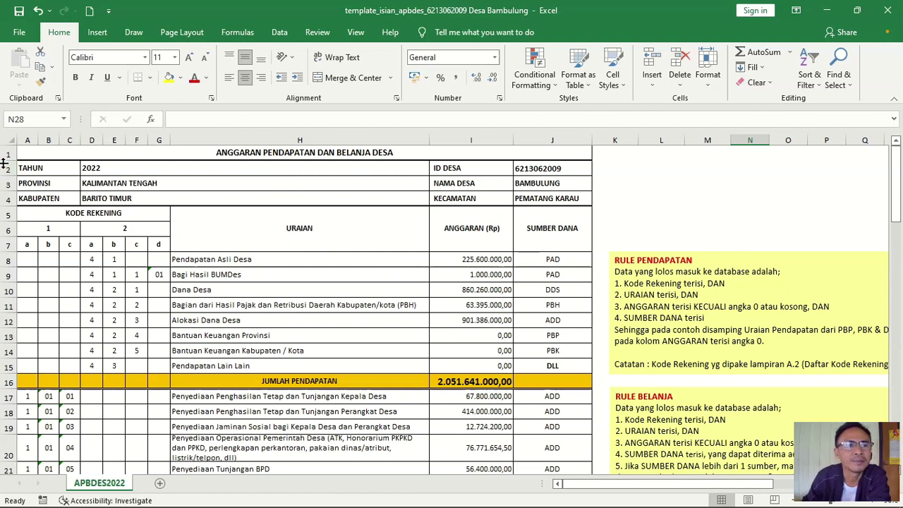
{"action": "left_click_drag", "start_coordinate": [7, 169], "coordinate": [6, 200]}
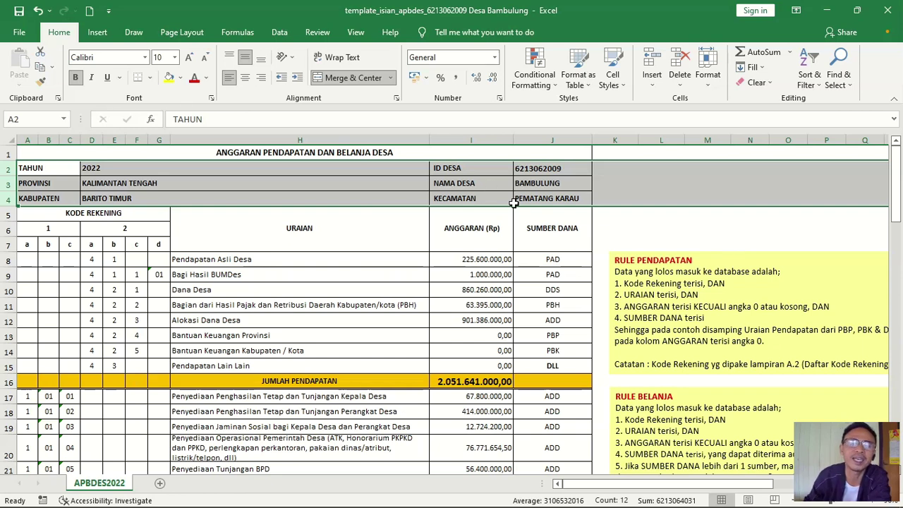
{"action": "left_click", "coordinate": [319, 305]}
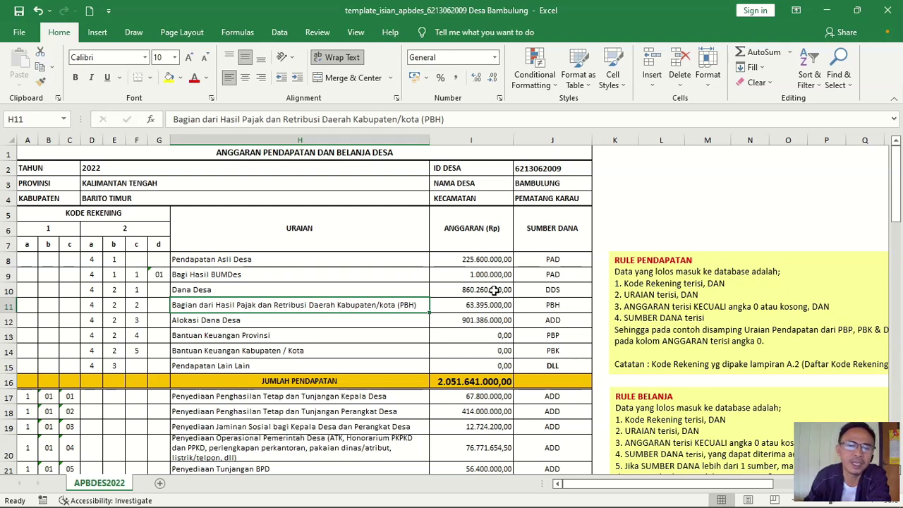
{"action": "scroll", "coordinate": [494, 290], "scroll_direction": "down", "scroll_amount": 2}
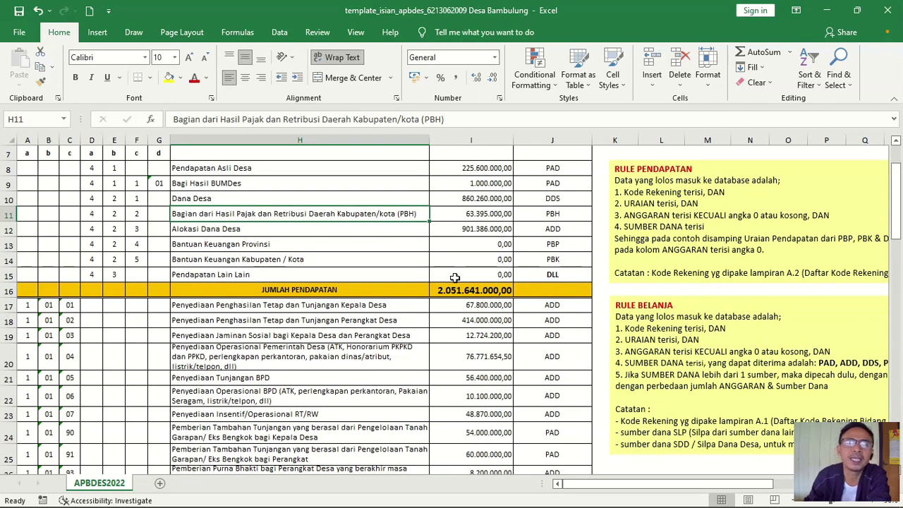
{"action": "scroll", "coordinate": [566, 232], "scroll_direction": "up", "scroll_amount": 2}
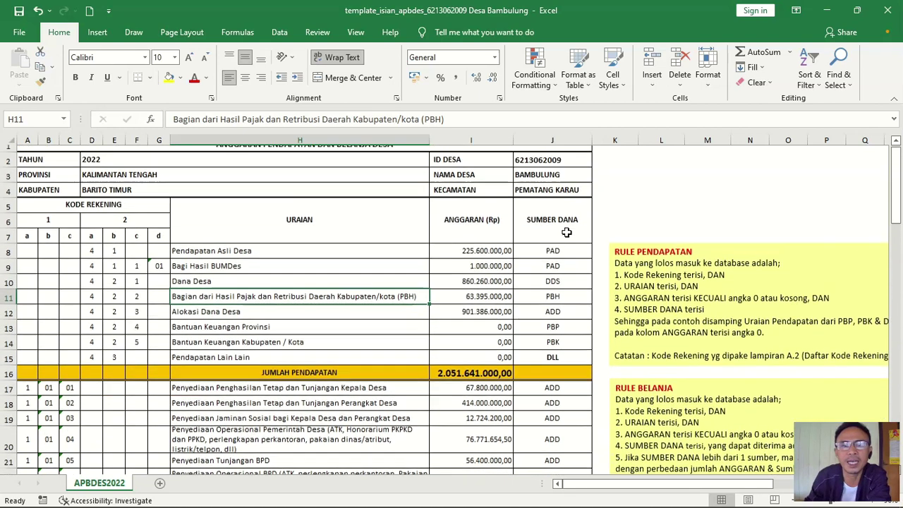
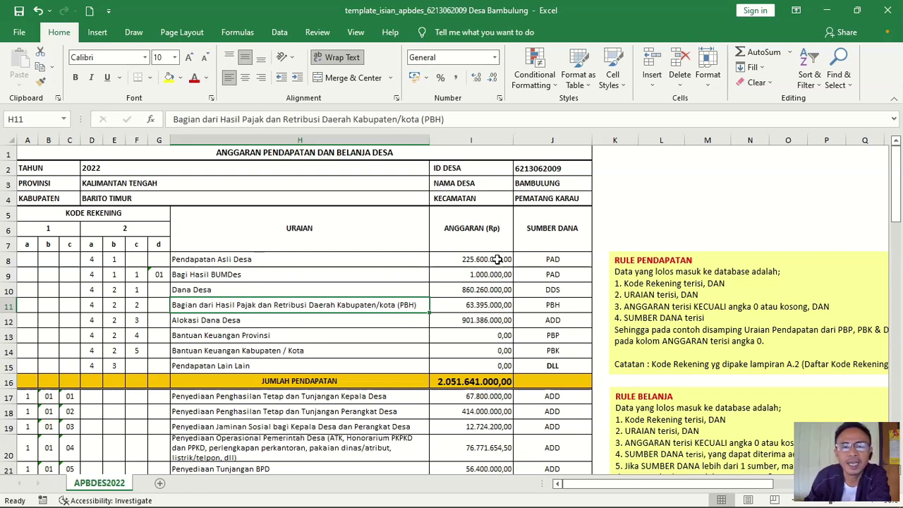
- Clear the template's sample budget amounts in income cells I8:I12 and for all expenditure activities from I17 down
{"action": "left_click_drag", "start_coordinate": [498, 258], "coordinate": [494, 320]}
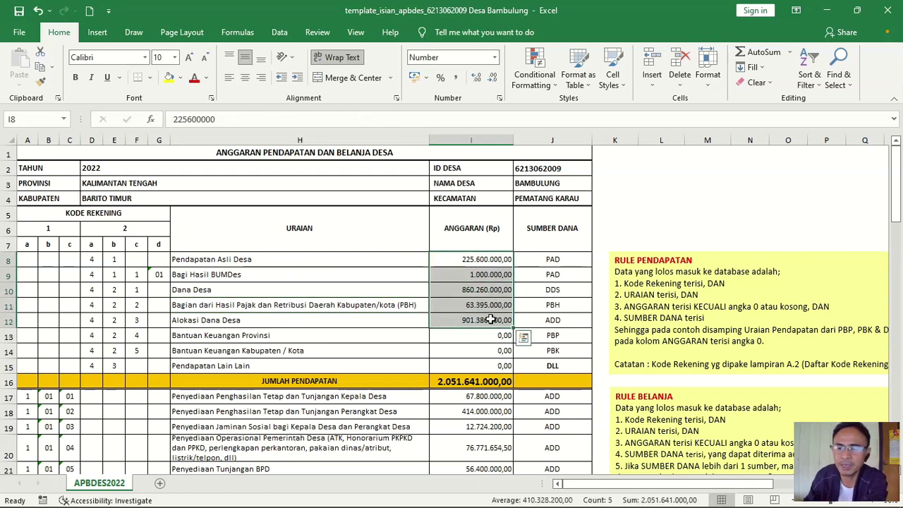
{"action": "key", "text": "Delete"}
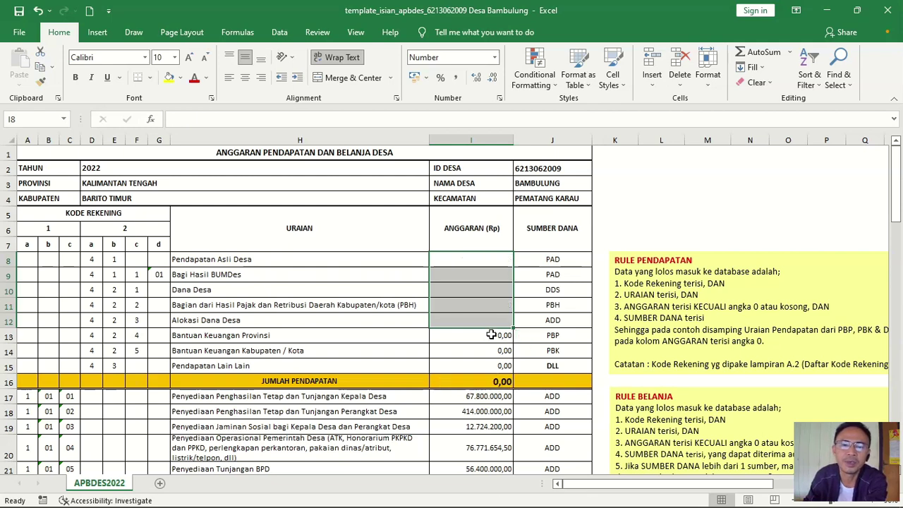
{"action": "scroll", "coordinate": [493, 338], "scroll_direction": "down", "scroll_amount": 5}
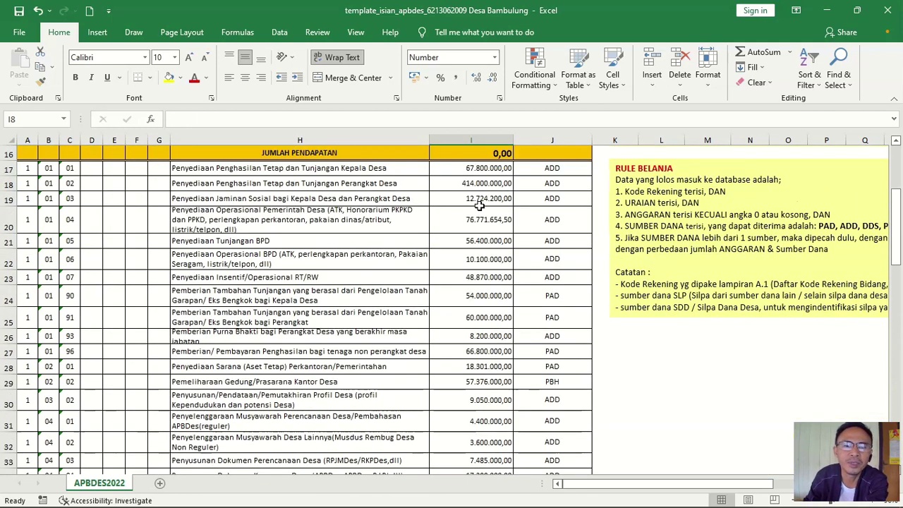
{"action": "scroll", "coordinate": [489, 190], "scroll_direction": "up", "scroll_amount": 5}
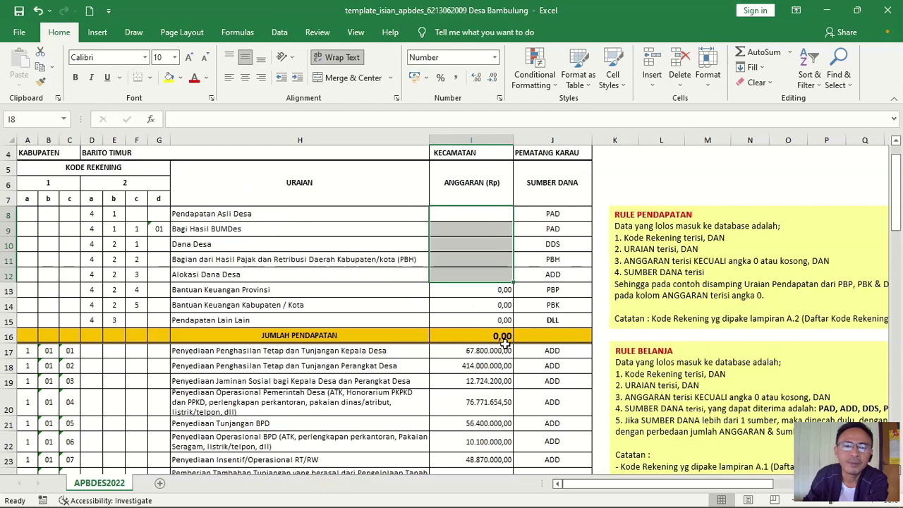
{"action": "scroll", "coordinate": [499, 342], "scroll_direction": "down", "scroll_amount": 1}
{"action": "left_click_drag", "start_coordinate": [487, 310], "coordinate": [496, 414]}
{"action": "key", "text": "Delete"}
- Clear the sample SILPA Tahun Sebelumnya amount in cell I65 of the financing section
{"action": "scroll", "coordinate": [494, 399], "scroll_direction": "up", "scroll_amount": 12}
{"action": "scroll", "coordinate": [494, 399], "scroll_direction": "down", "scroll_amount": 2}
{"action": "scroll", "coordinate": [495, 399], "scroll_direction": "down", "scroll_amount": 16}
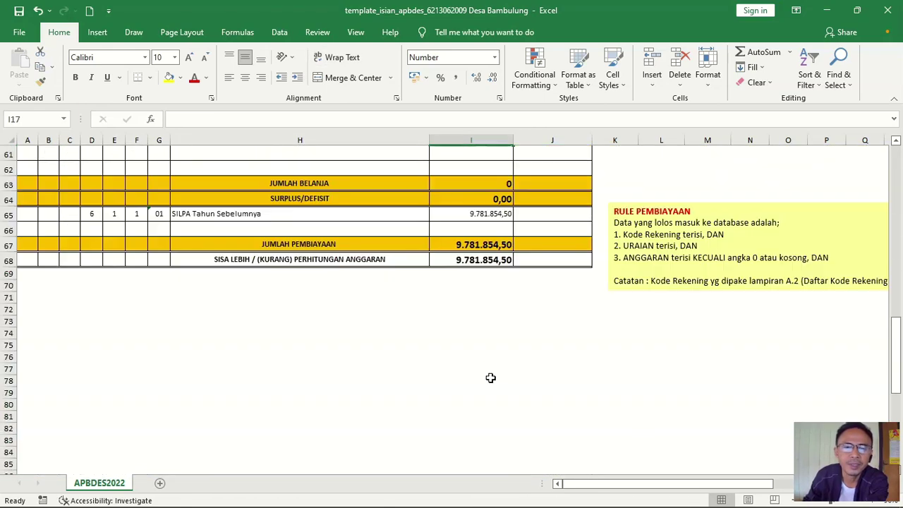
{"action": "left_click", "coordinate": [478, 215]}
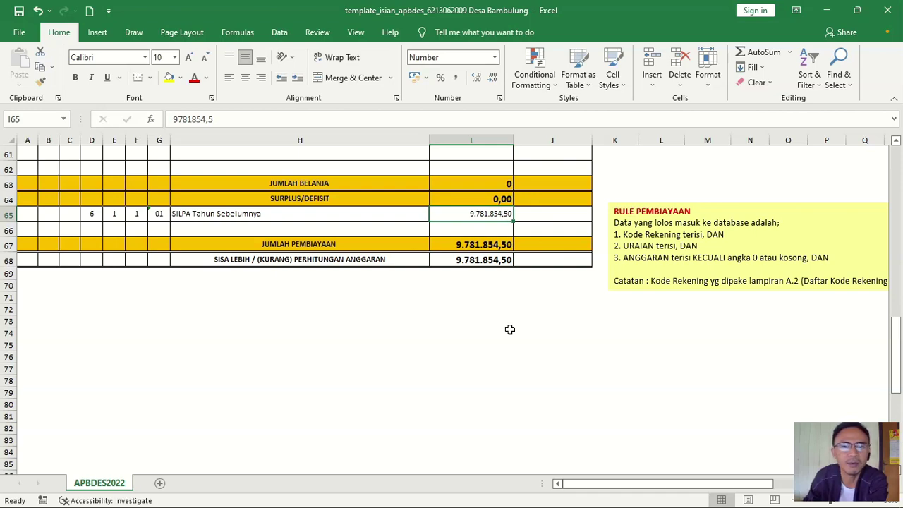
{"action": "key", "text": "Delete"}
{"action": "scroll", "coordinate": [483, 326], "scroll_direction": "up", "scroll_amount": 18}
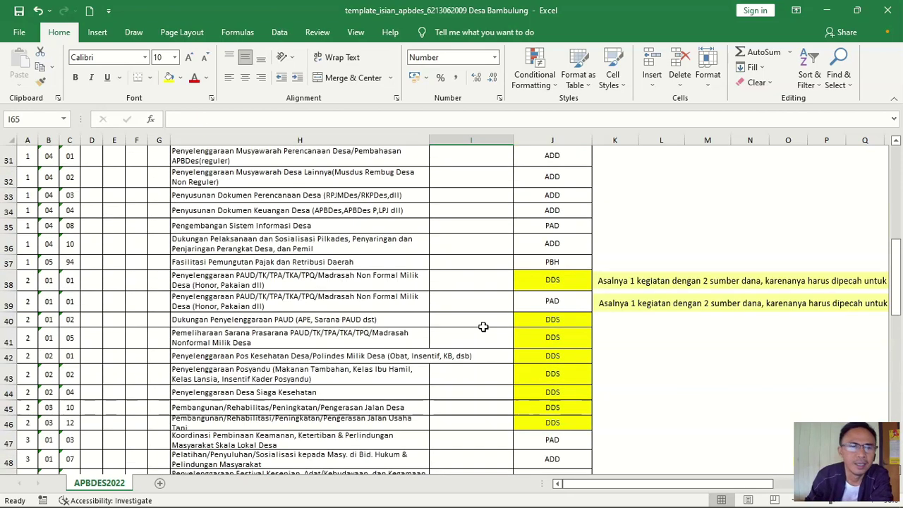
{"action": "scroll", "coordinate": [482, 326], "scroll_direction": "up", "scroll_amount": 2}
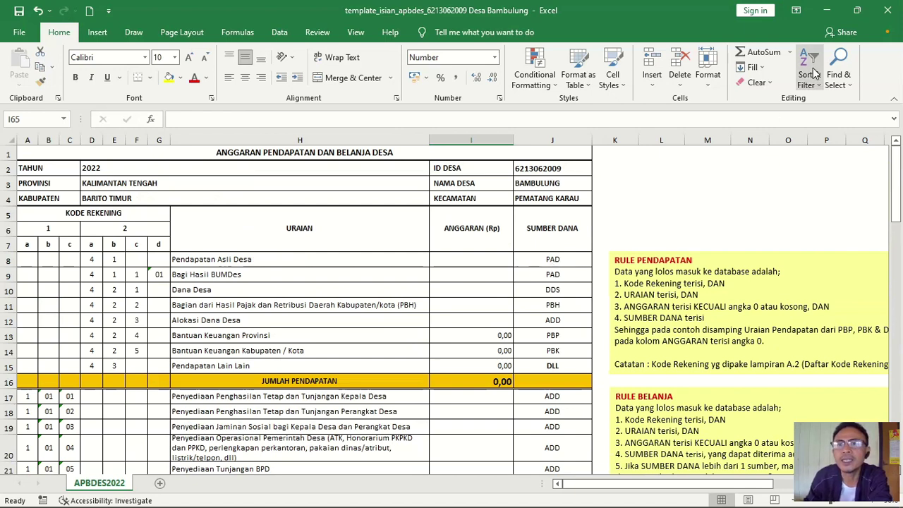
- Arrange the template window side by side with Book1, showing its URAIAN, ANGGARAN and SUMBER DANA columns
{"action": "left_click", "coordinate": [857, 15]}
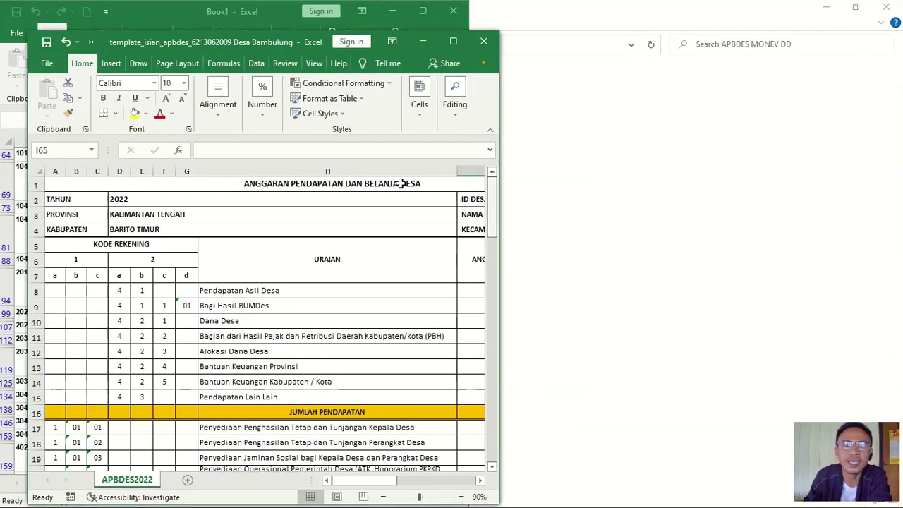
{"action": "left_click_drag", "start_coordinate": [302, 41], "coordinate": [683, 12]}
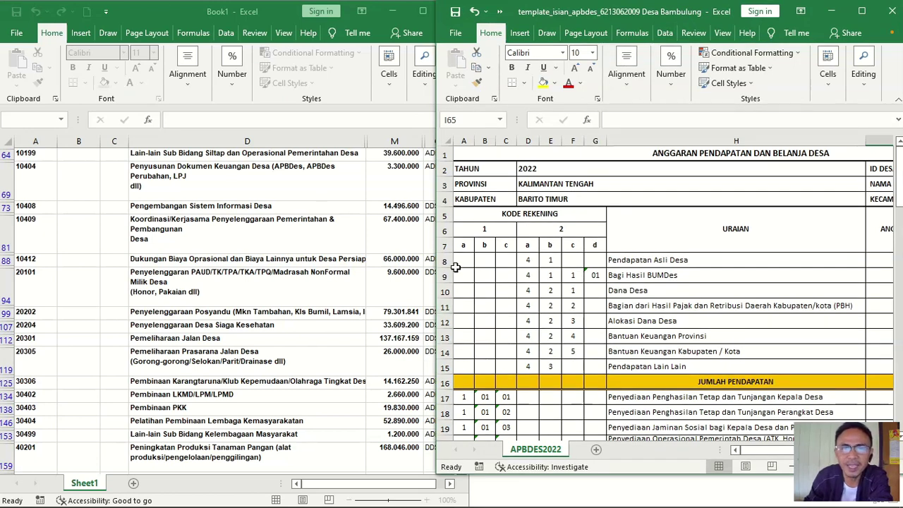
{"action": "left_click", "coordinate": [211, 240]}
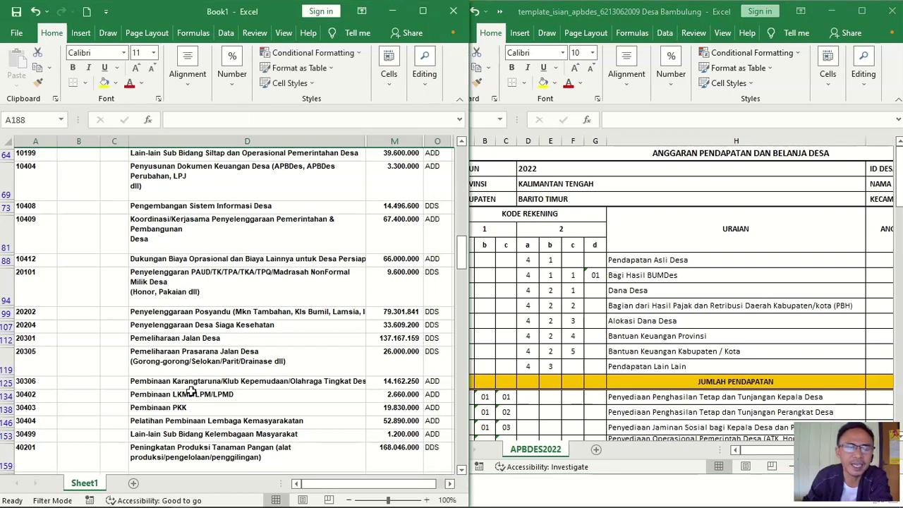
{"action": "left_click", "coordinate": [741, 228]}
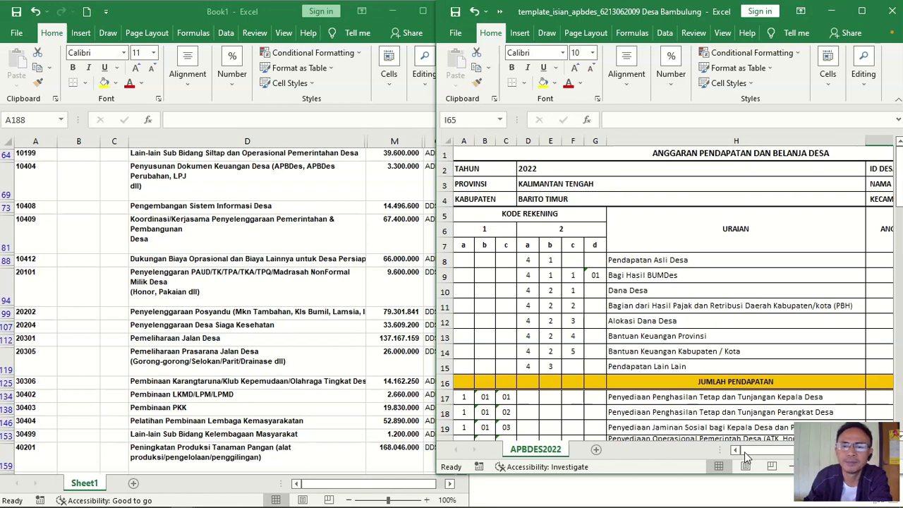
{"action": "left_click_drag", "start_coordinate": [748, 452], "coordinate": [793, 465]}
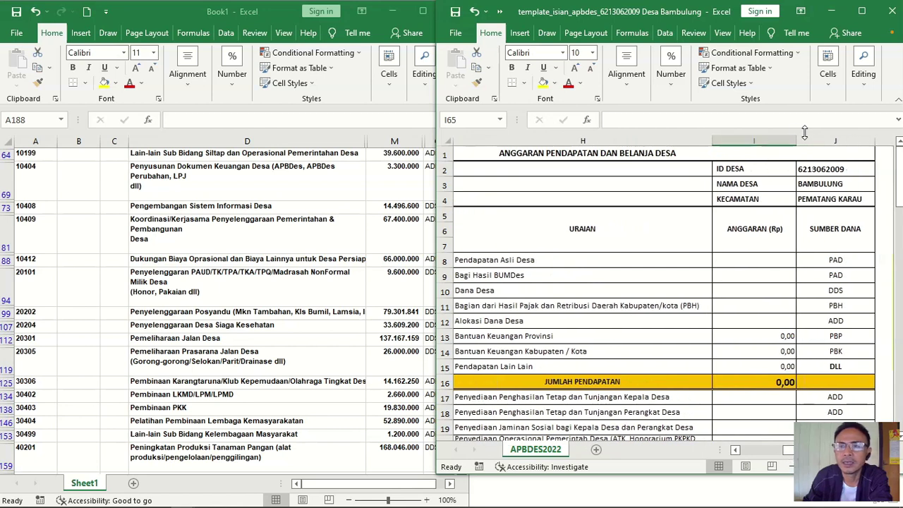
- Narrow the template's ANGGARAN column slightly and copy Book1's Dana Desa amount from M14 into template cell I10 as values only
{"action": "left_click_drag", "start_coordinate": [798, 138], "coordinate": [788, 147]}
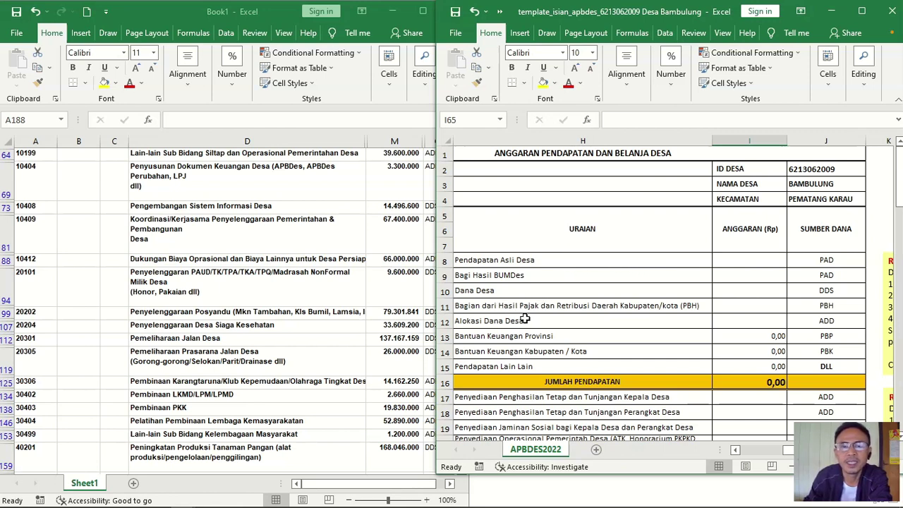
{"action": "left_click", "coordinate": [318, 308]}
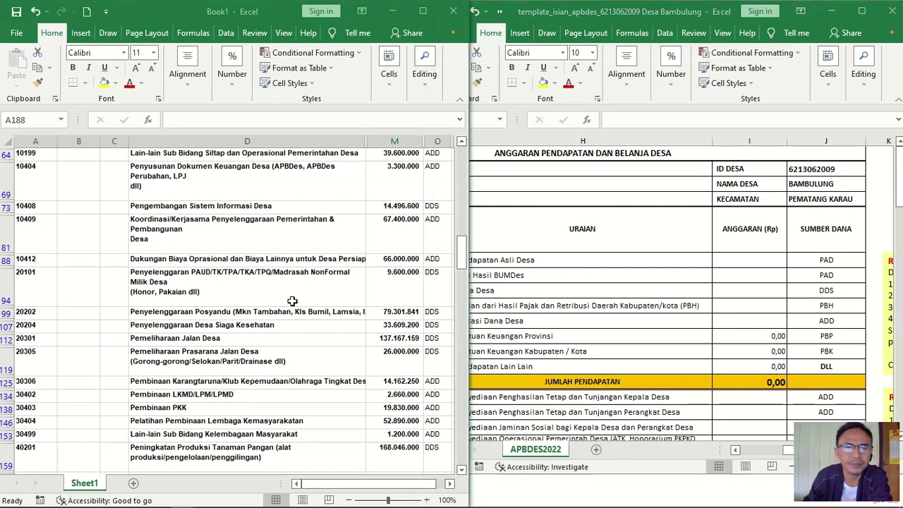
{"action": "scroll", "coordinate": [317, 307], "scroll_direction": "up", "scroll_amount": 2}
{"action": "scroll", "coordinate": [317, 307], "scroll_direction": "up", "scroll_amount": 5}
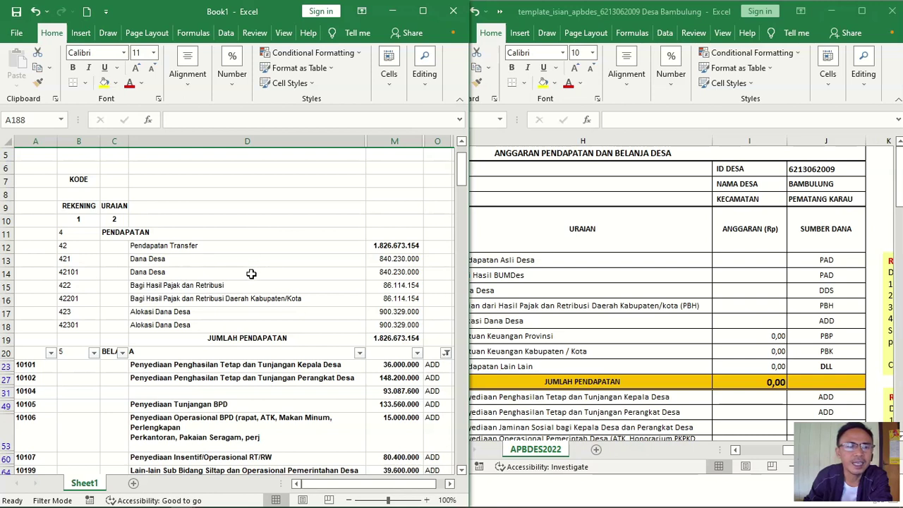
{"action": "left_click", "coordinate": [6, 274]}
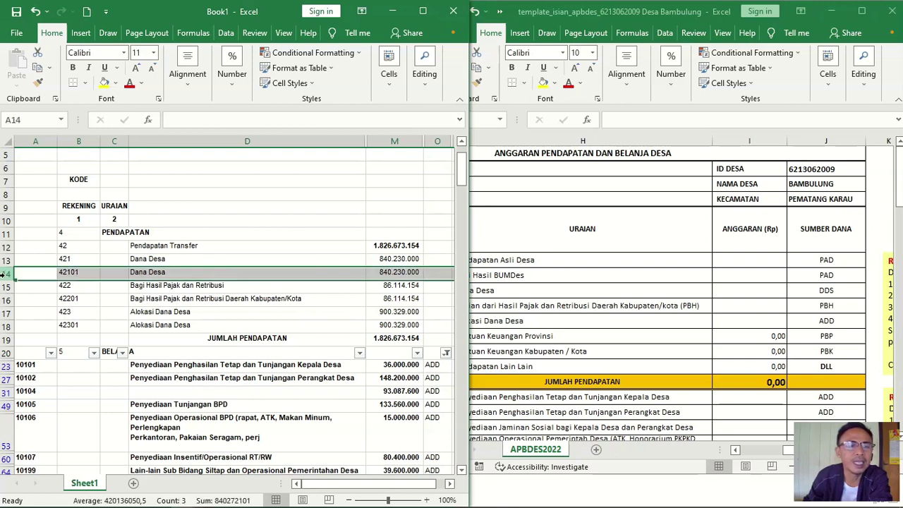
{"action": "left_click", "coordinate": [402, 272]}
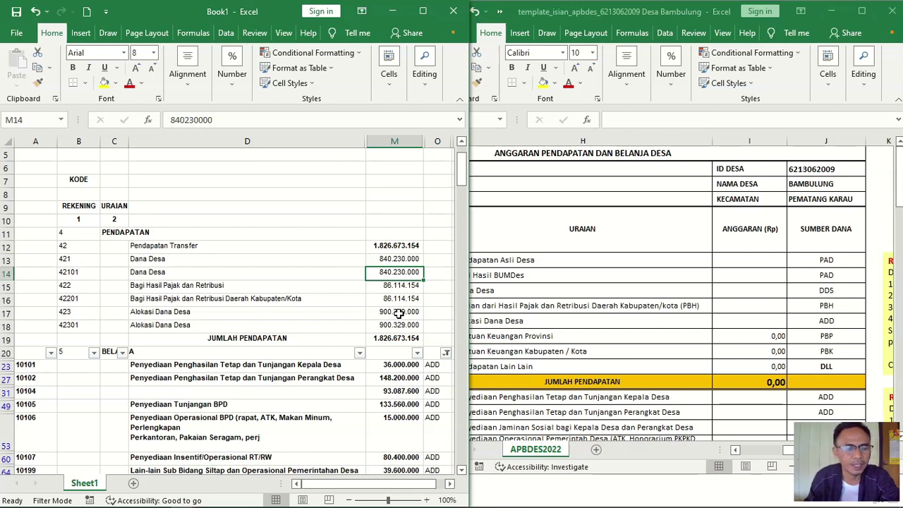
{"action": "key", "text": "ctrl+c"}
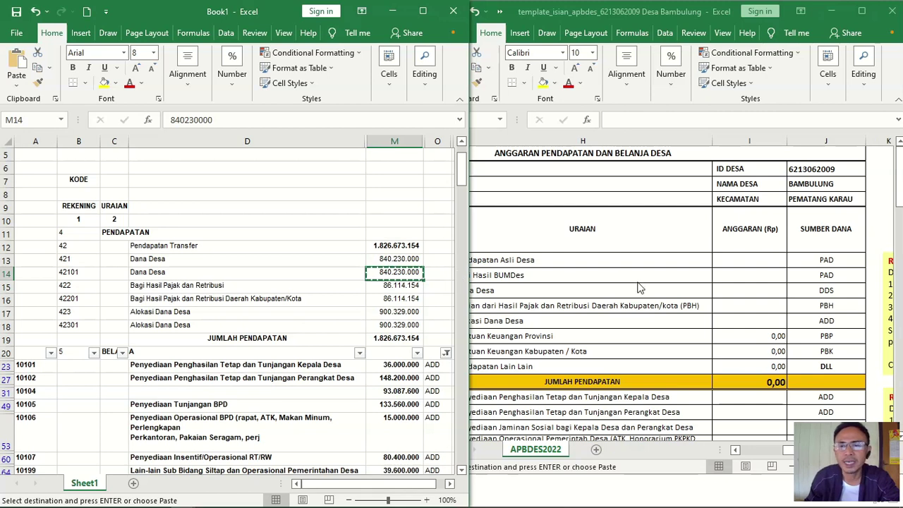
{"action": "left_click", "coordinate": [757, 280]}
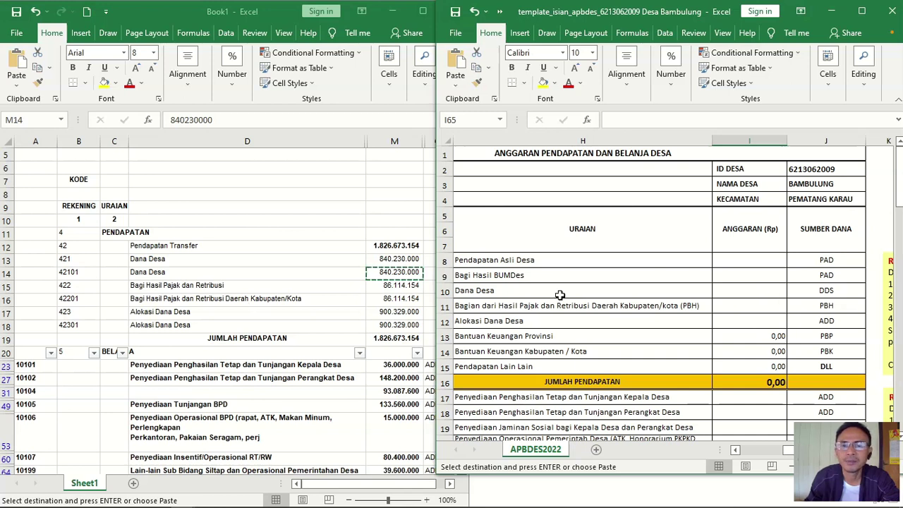
{"action": "left_click", "coordinate": [756, 292]}
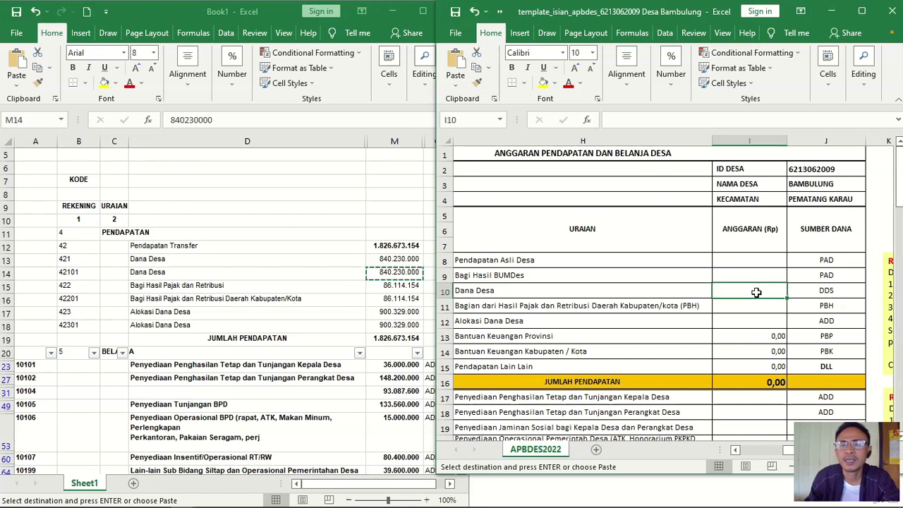
{"action": "left_click", "coordinate": [456, 83]}
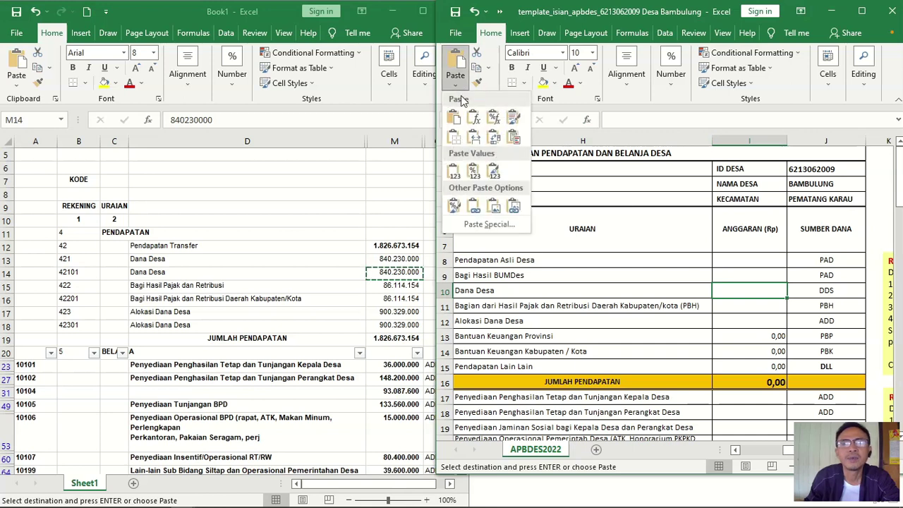
{"action": "left_click", "coordinate": [452, 170]}
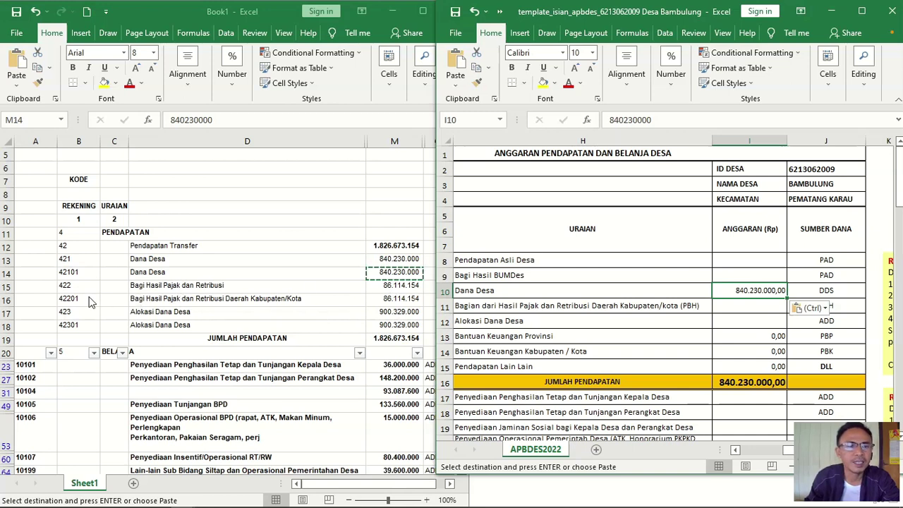
- Copy the Bagi Hasil Pajak dan Retribusi Daerah amount from Book1 cell M16 into the template's PBH cell I11 as values only
{"action": "left_click", "coordinate": [9, 300]}
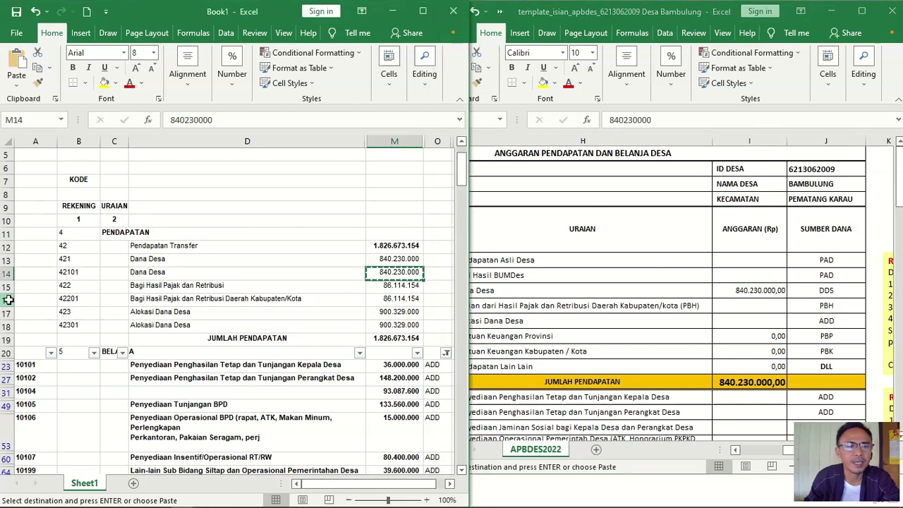
{"action": "left_click", "coordinate": [8, 300]}
{"action": "left_click", "coordinate": [400, 298]}
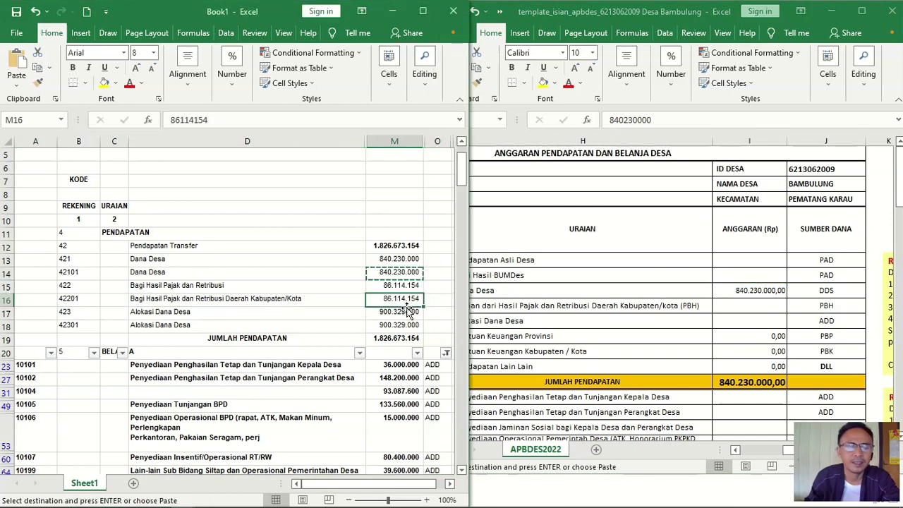
{"action": "key", "text": "ctrl+c"}
{"action": "left_click", "coordinate": [742, 308]}
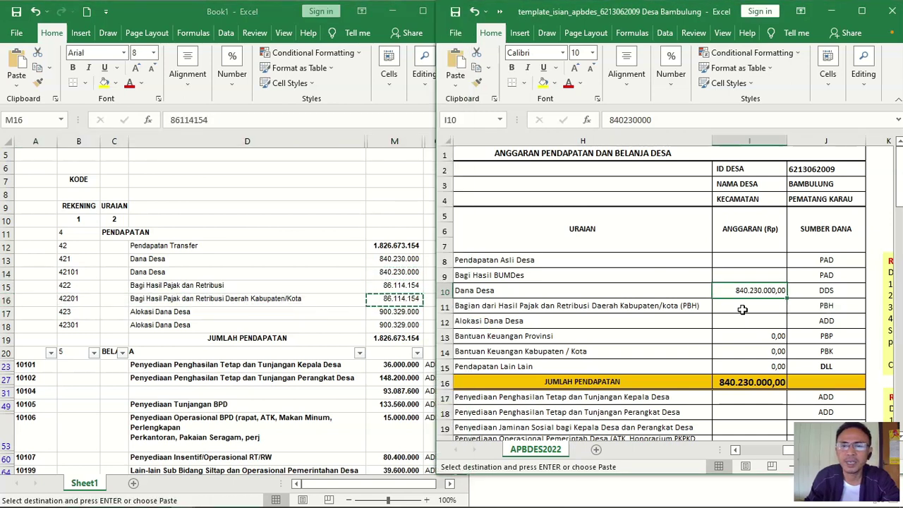
{"action": "left_click", "coordinate": [455, 84]}
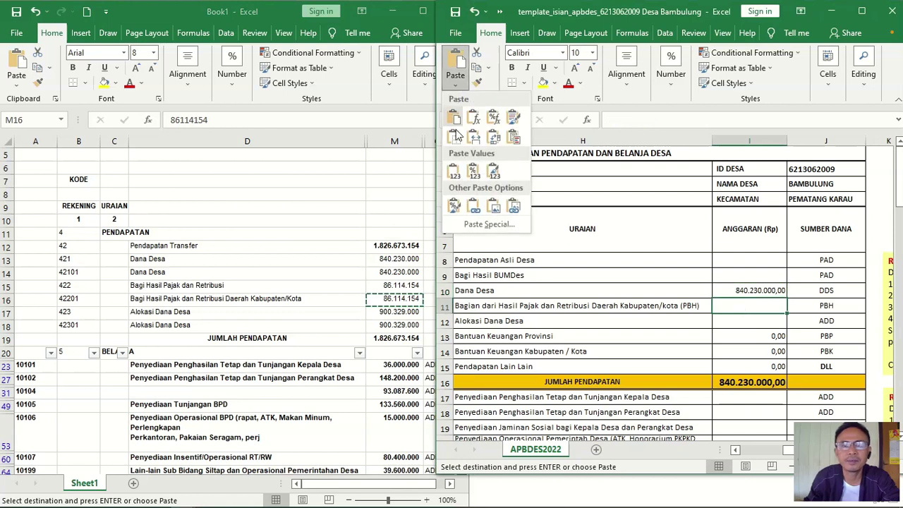
{"action": "left_click", "coordinate": [454, 172]}
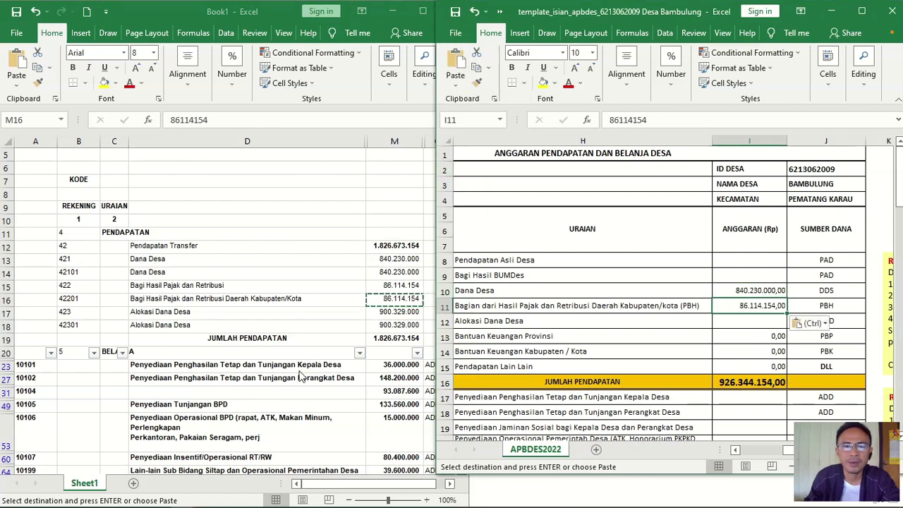
- Copy the Alokasi Dana Desa amount from Book1 cell M18 into template cell I12 as values only, and widen template column I
{"action": "left_click", "coordinate": [5, 327]}
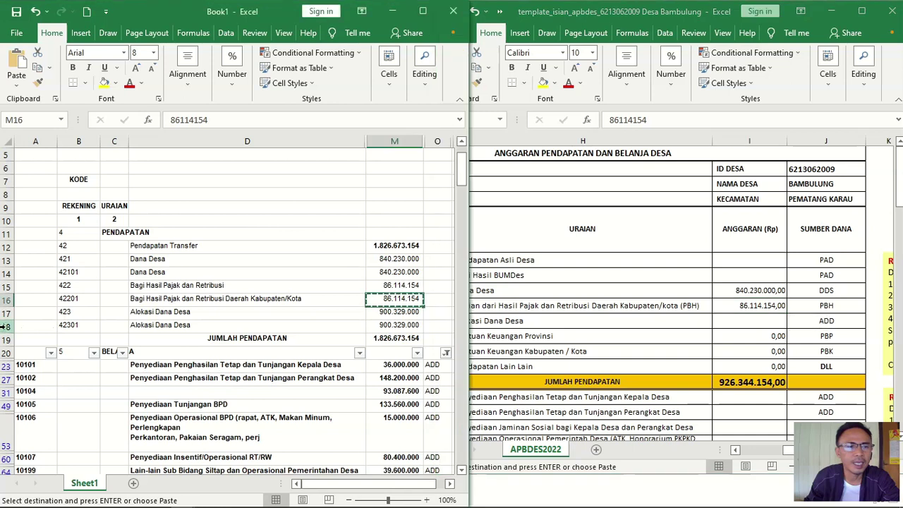
{"action": "left_click", "coordinate": [387, 329]}
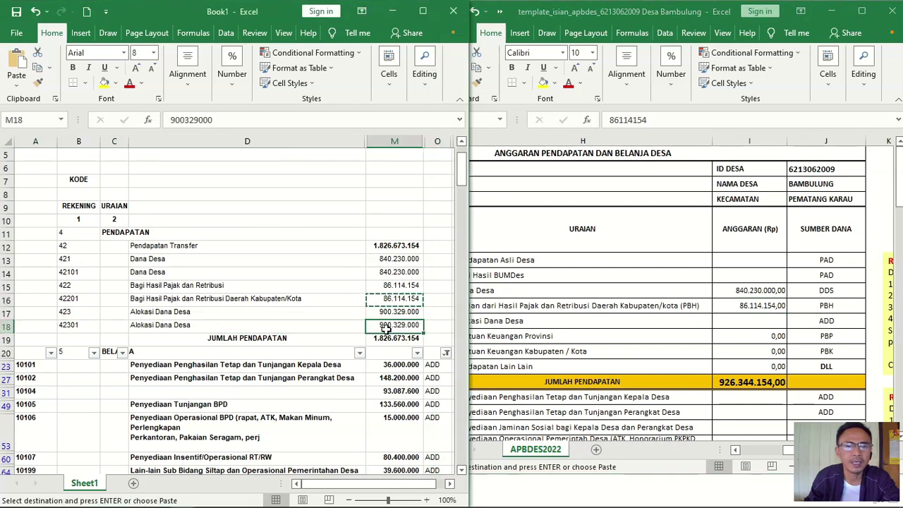
{"action": "key", "text": "ctrl+c"}
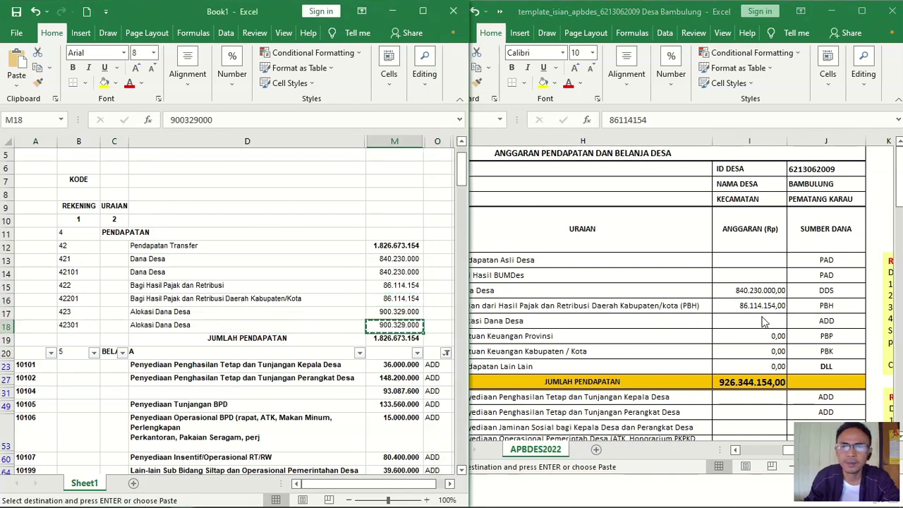
{"action": "left_click", "coordinate": [749, 322]}
{"action": "left_click", "coordinate": [749, 322]}
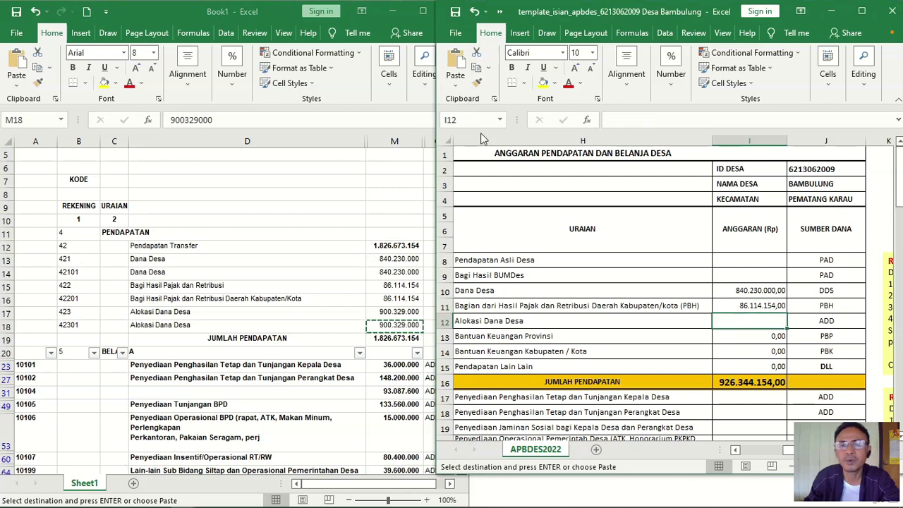
{"action": "left_click", "coordinate": [457, 87]}
{"action": "left_click", "coordinate": [453, 171]}
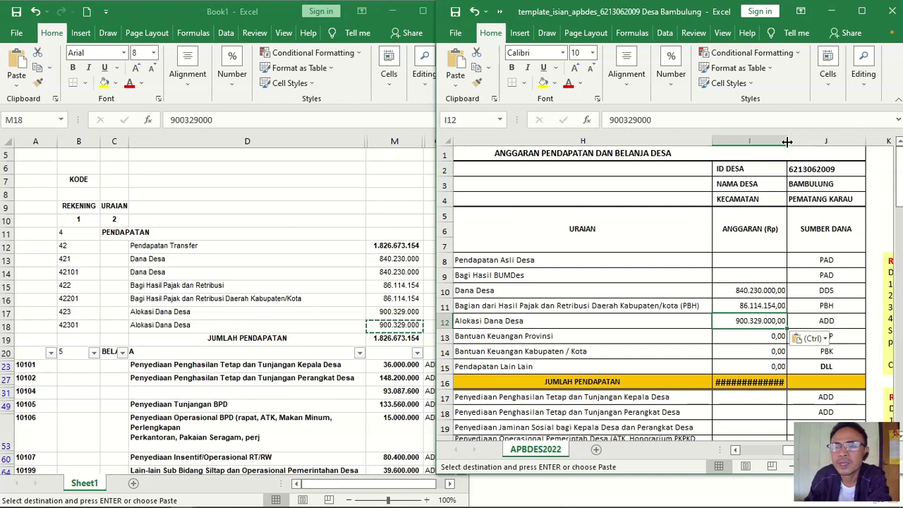
{"action": "left_click_drag", "start_coordinate": [787, 146], "coordinate": [798, 144]}
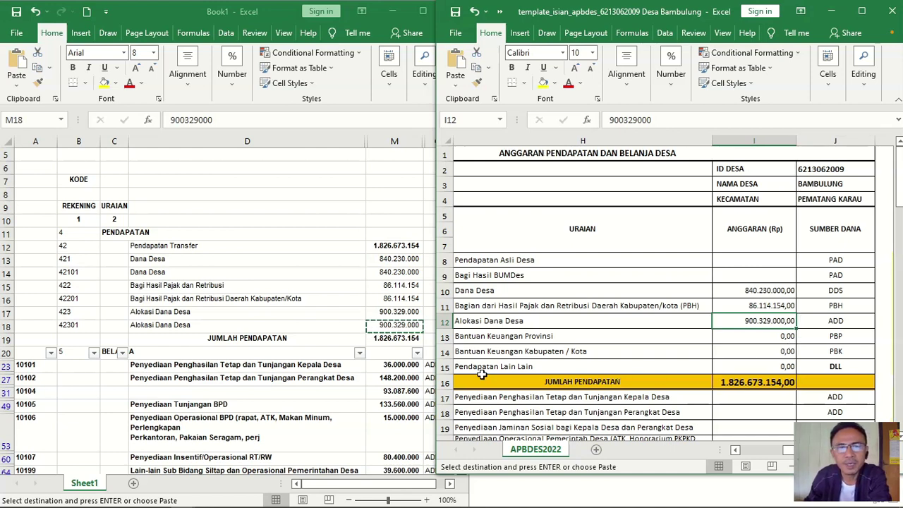
- Compare the JUMLAH PENDAPATAN total in Book1 cell M19 with the one in template cell I16
{"action": "left_click", "coordinate": [386, 350]}
{"action": "left_click", "coordinate": [390, 339]}
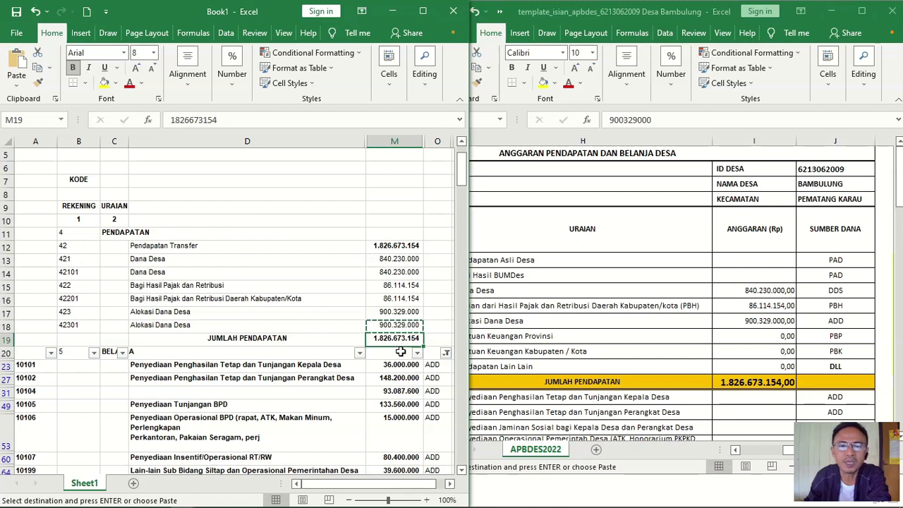
{"action": "left_click", "coordinate": [770, 387]}
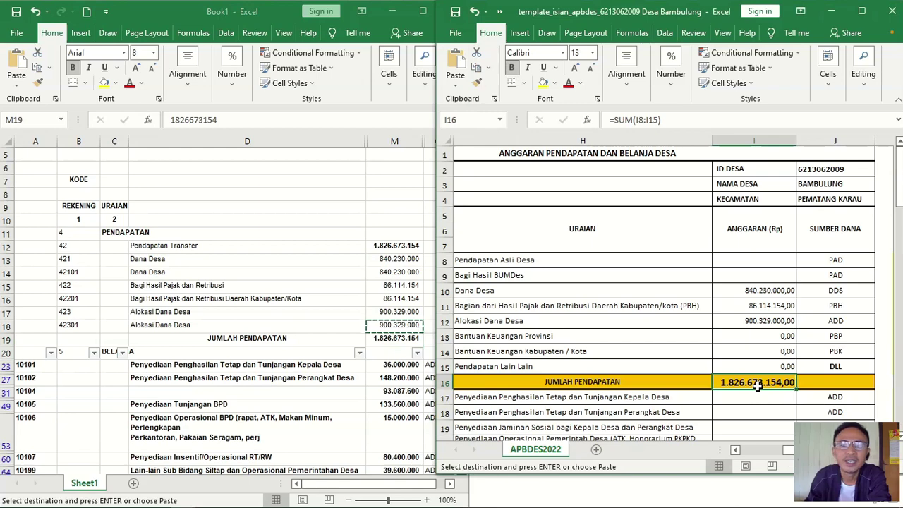
- Bring the expenditure lists of both workbooks into view and hide columns B and C in Book1
{"action": "scroll", "coordinate": [756, 386], "scroll_direction": "down", "scroll_amount": 2}
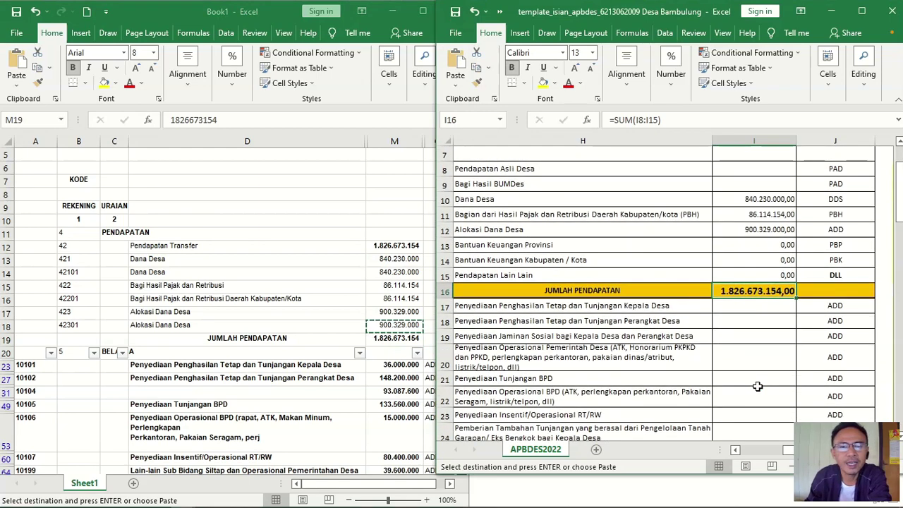
{"action": "scroll", "coordinate": [756, 386], "scroll_direction": "down", "scroll_amount": 3}
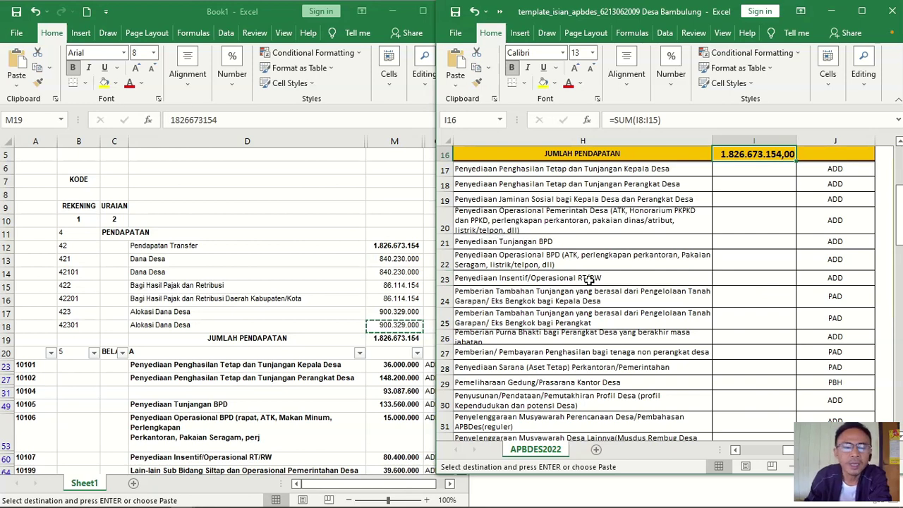
{"action": "scroll", "coordinate": [269, 336], "scroll_direction": "down", "scroll_amount": 3}
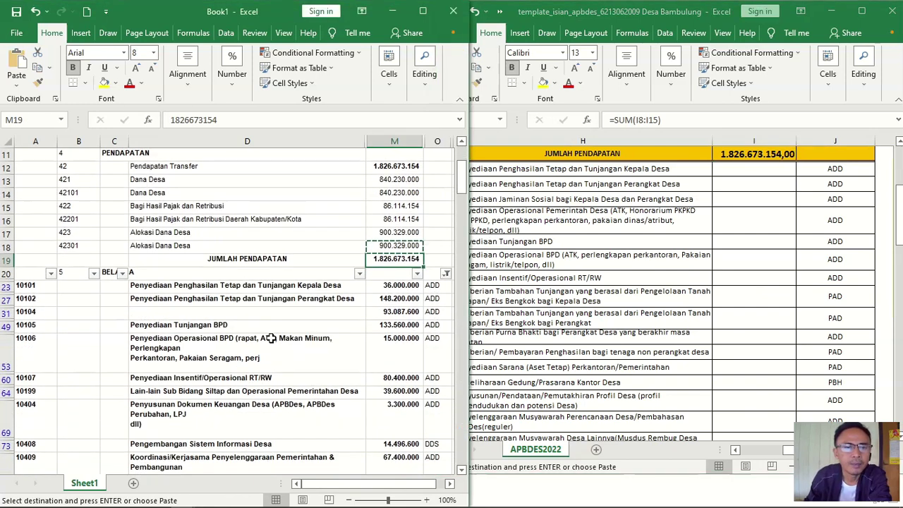
{"action": "scroll", "coordinate": [269, 337], "scroll_direction": "down", "scroll_amount": 2}
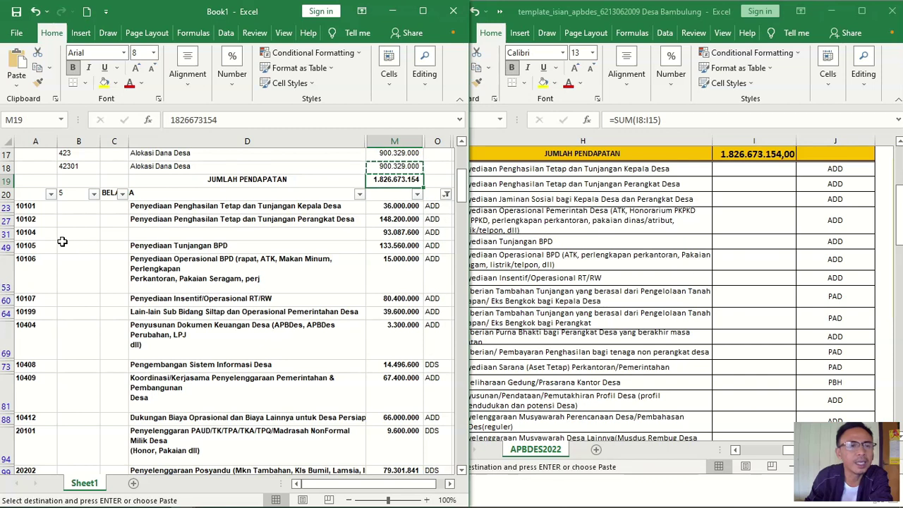
{"action": "scroll", "coordinate": [60, 241], "scroll_direction": "up", "scroll_amount": 1}
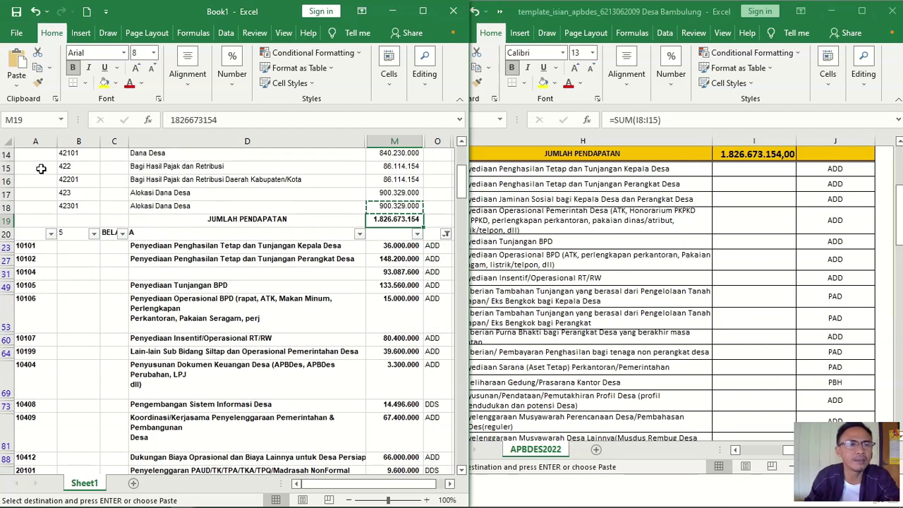
{"action": "left_click", "coordinate": [70, 140]}
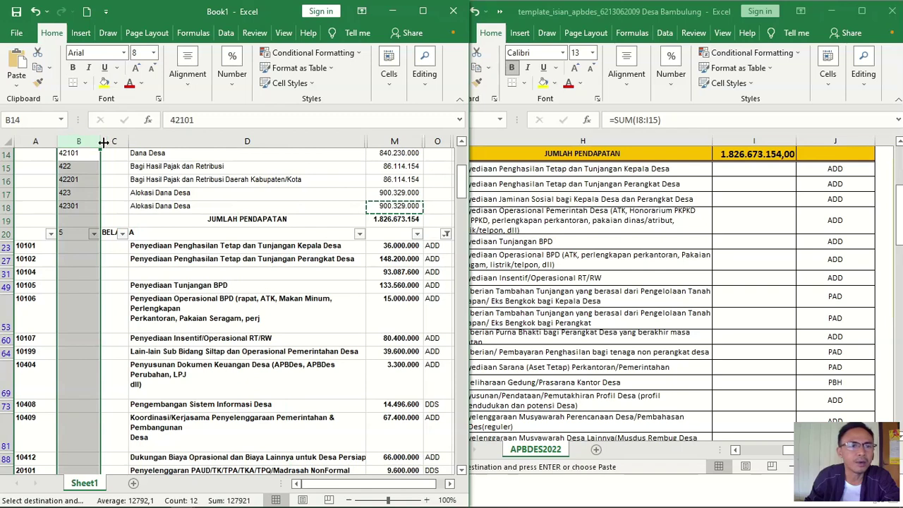
{"action": "left_click", "coordinate": [114, 141], "text": "shift"}
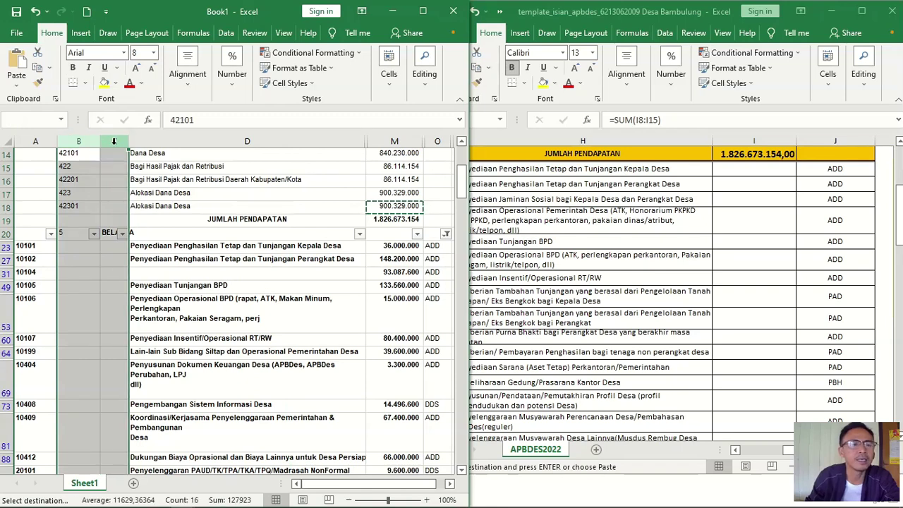
{"action": "right_click", "coordinate": [115, 144]}
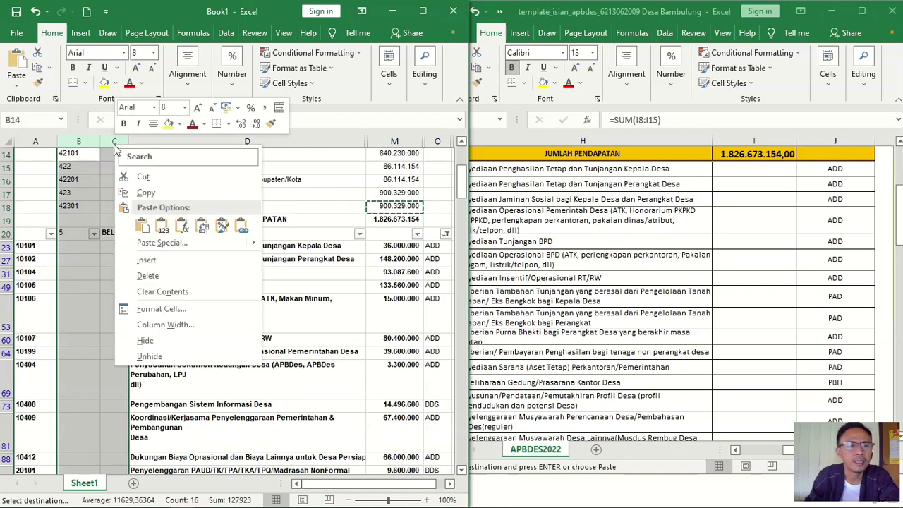
{"action": "left_click", "coordinate": [146, 342]}
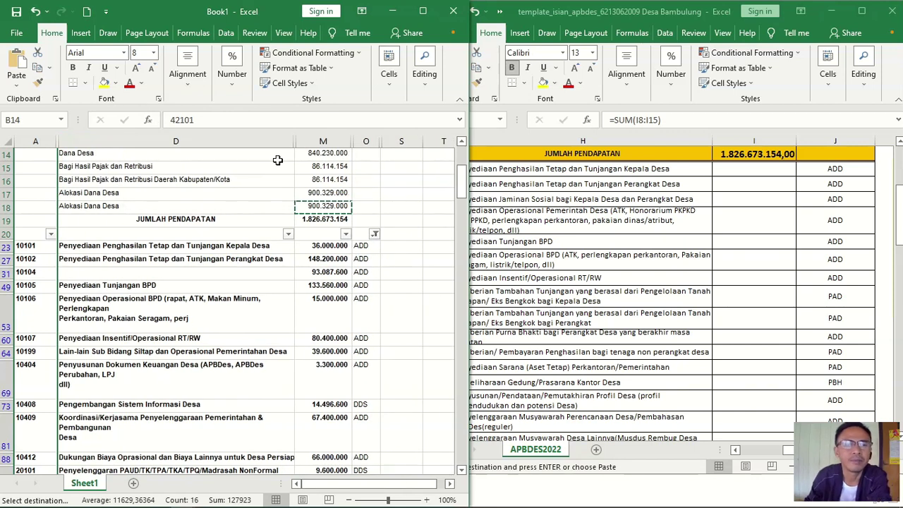
- Widen column D in Book1 to fit the activity descriptions and narrow the Book1 window so it no longer overlaps the template
{"action": "left_click_drag", "start_coordinate": [292, 144], "coordinate": [336, 178]}
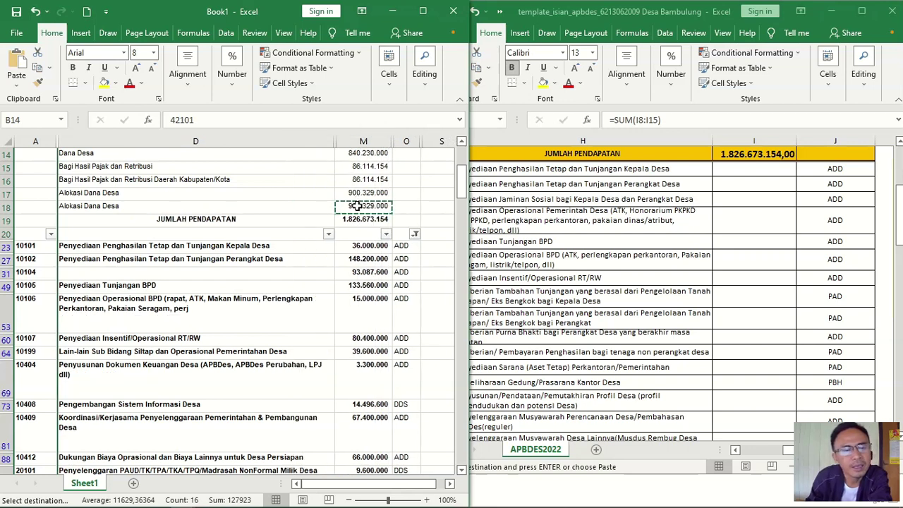
{"action": "left_click_drag", "start_coordinate": [334, 141], "coordinate": [323, 148]}
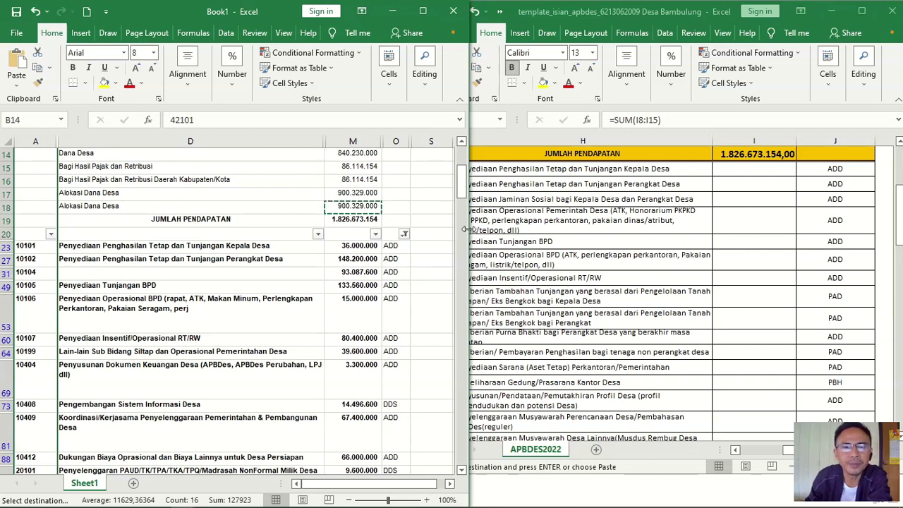
{"action": "left_click_drag", "start_coordinate": [464, 229], "coordinate": [431, 241]}
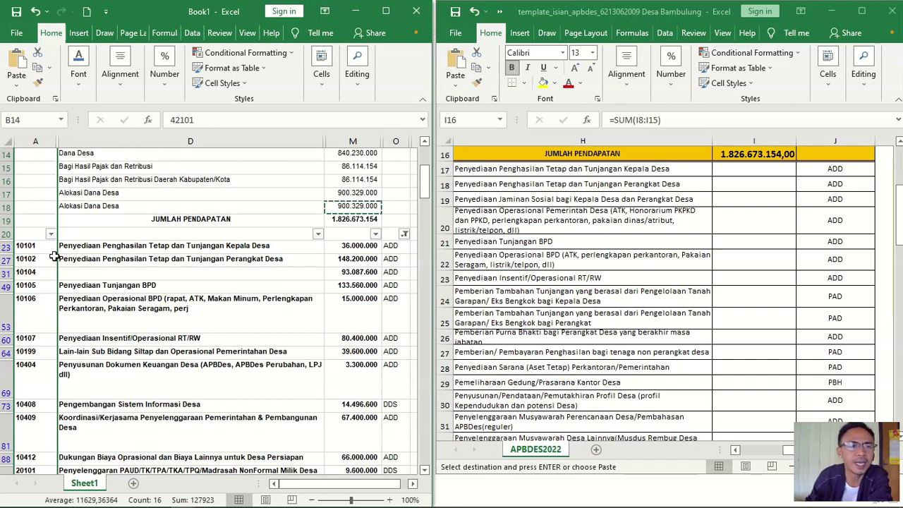
- Copy the Penyediaan Penghasilan Tetap dan Tunjangan Kepala Desa amount from Book1 cell M23 into template cell I17 as values only
{"action": "left_click_drag", "start_coordinate": [23, 244], "coordinate": [25, 362]}
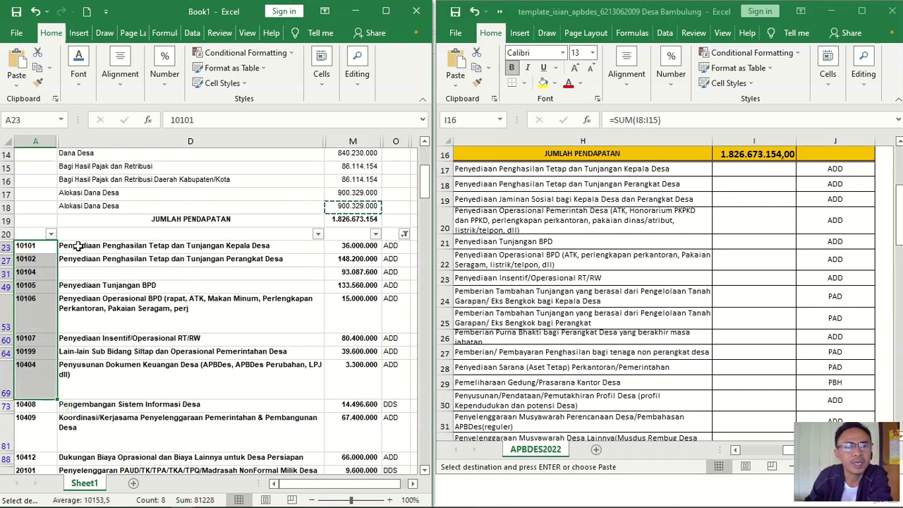
{"action": "left_click", "coordinate": [141, 247]}
{"action": "left_click", "coordinate": [363, 251]}
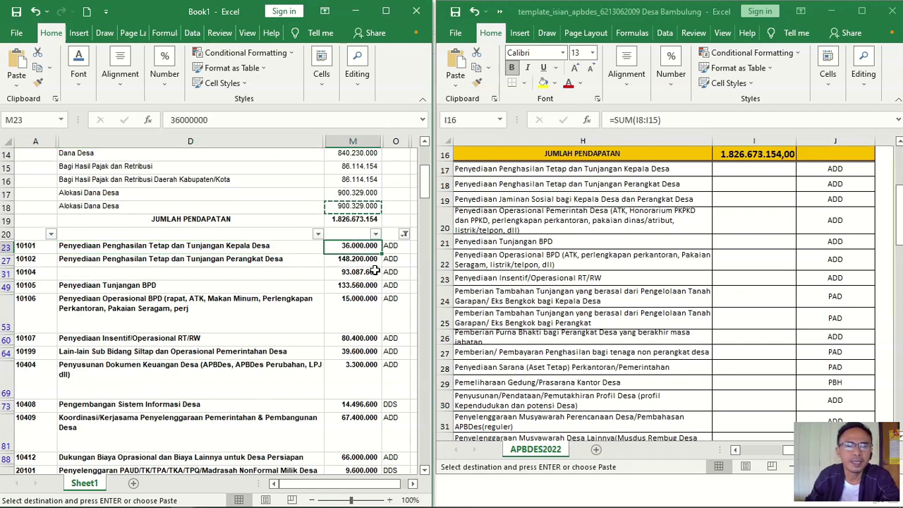
{"action": "key", "text": "ctrl+c"}
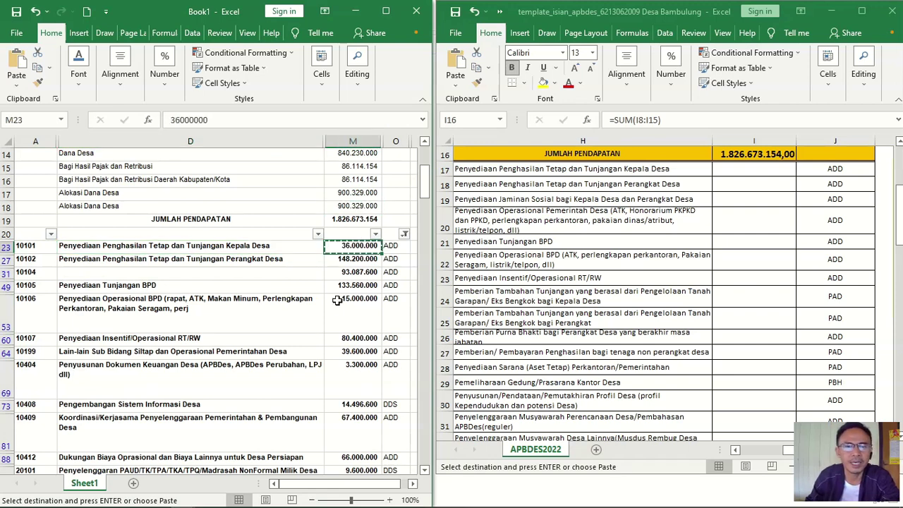
{"action": "left_click", "coordinate": [731, 173]}
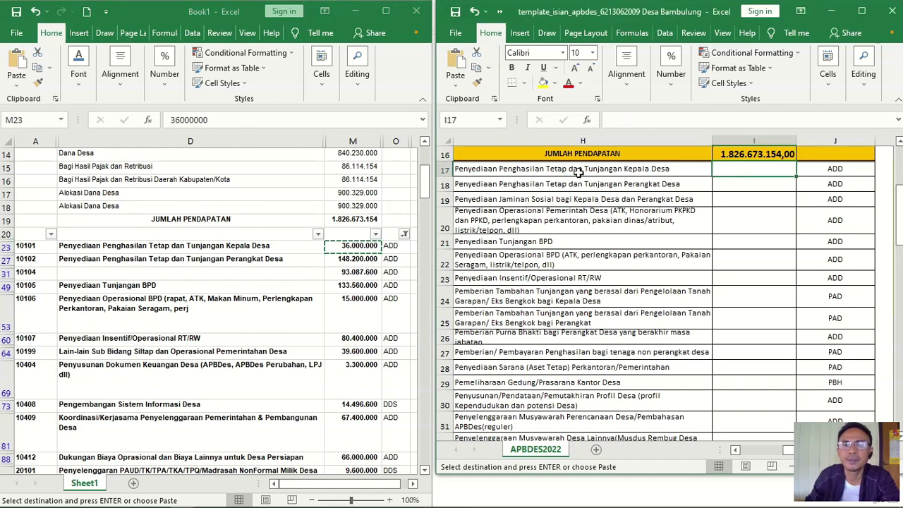
{"action": "left_click", "coordinate": [458, 94]}
{"action": "left_click", "coordinate": [455, 171]}
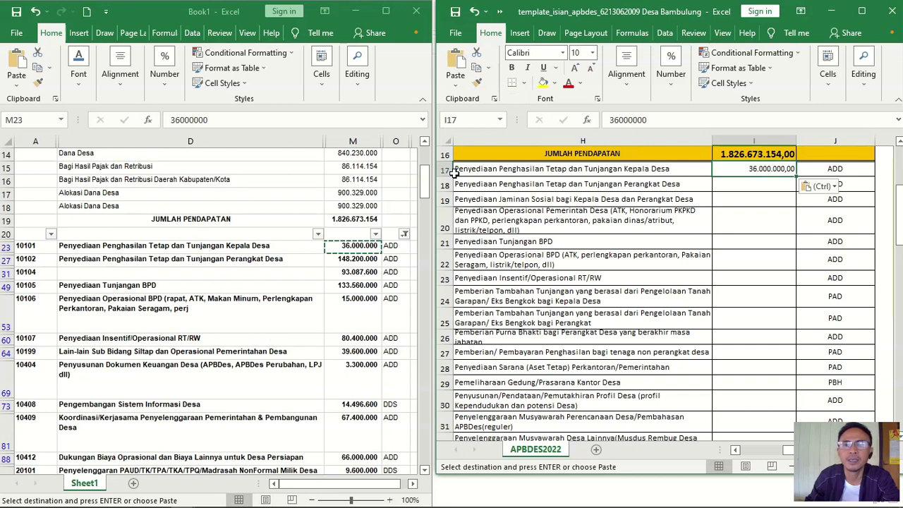
- Copy the Penyediaan Penghasilan Tetap dan Tunjangan Perangkat Desa amount from Book1 cell M27 into template cell I18 as values only
{"action": "left_click", "coordinate": [211, 261]}
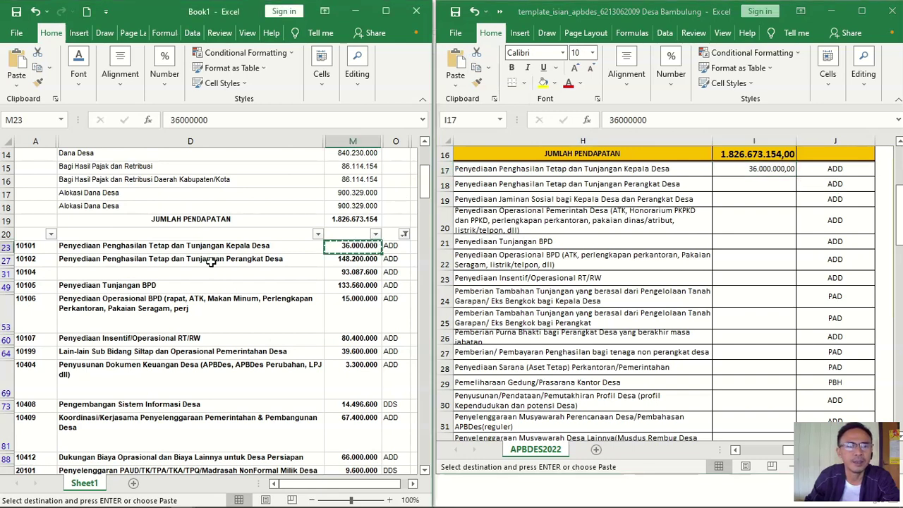
{"action": "left_click", "coordinate": [211, 261]}
{"action": "left_click", "coordinate": [345, 259]}
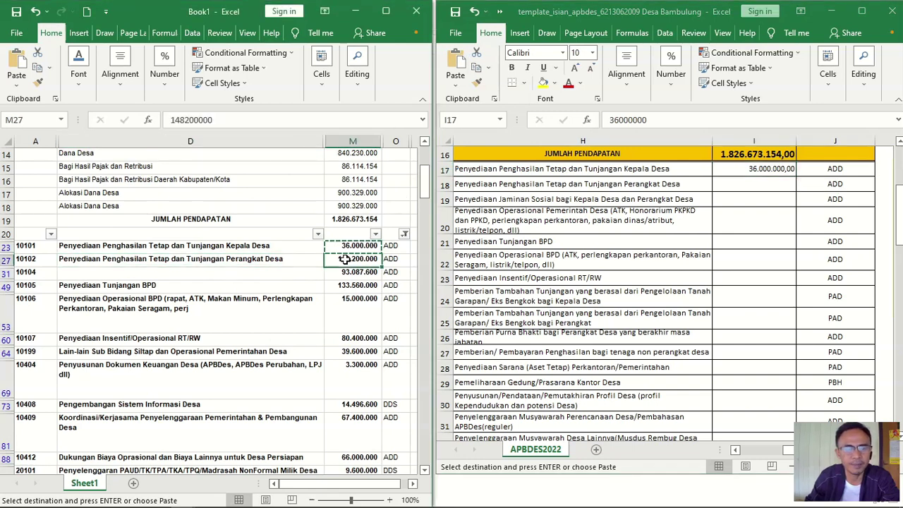
{"action": "key", "text": "ctrl+c"}
{"action": "left_click", "coordinate": [726, 185]}
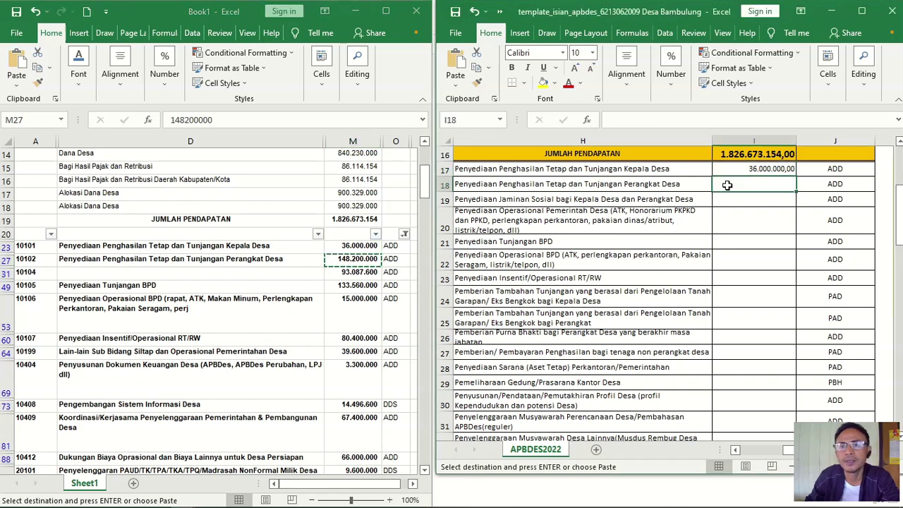
{"action": "left_click", "coordinate": [455, 79]}
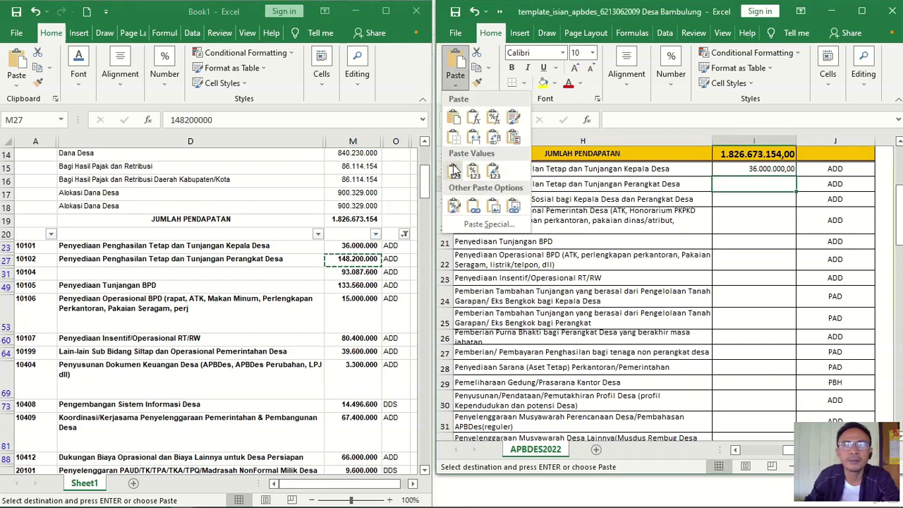
{"action": "left_click", "coordinate": [454, 171]}
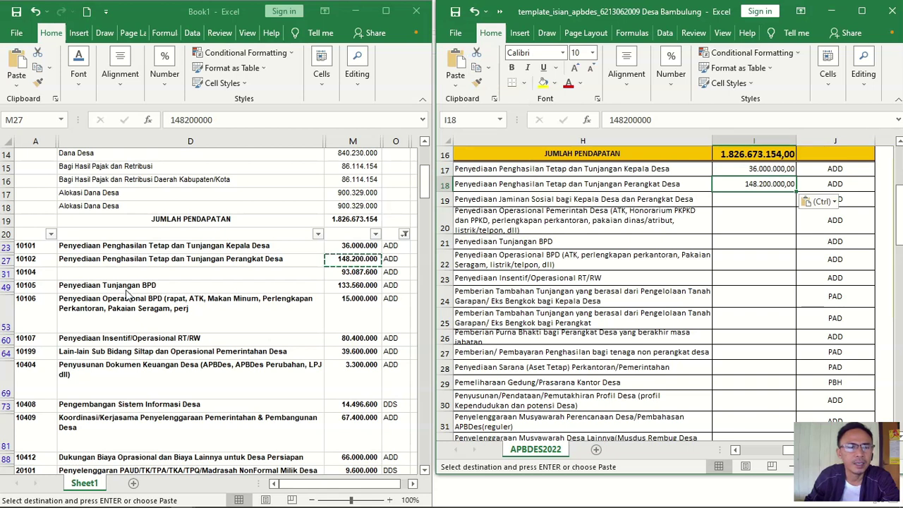
- Check which template activity matches code 10104 of the undescribed Book1 row 31, using the template's code columns A to C
{"action": "left_click", "coordinate": [290, 277]}
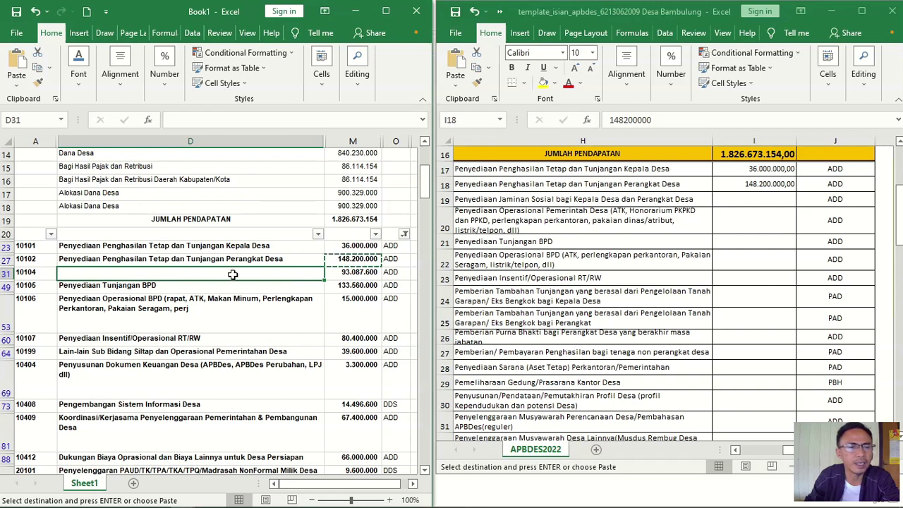
{"action": "left_click", "coordinate": [353, 273]}
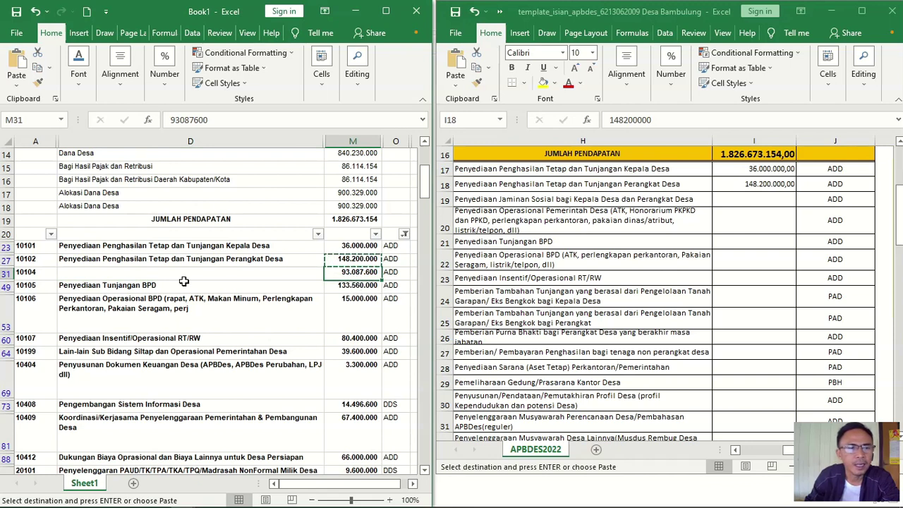
{"action": "left_click", "coordinate": [28, 272]}
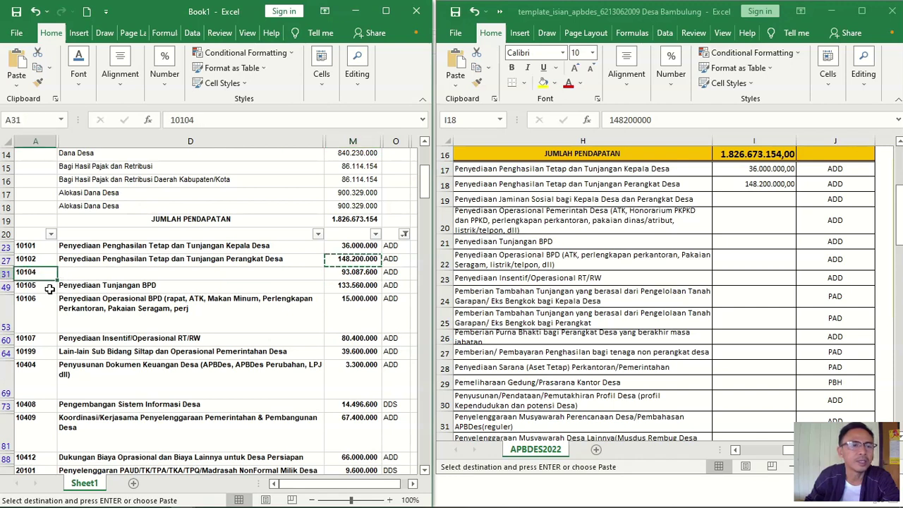
{"action": "key", "text": "alt+Tab"}
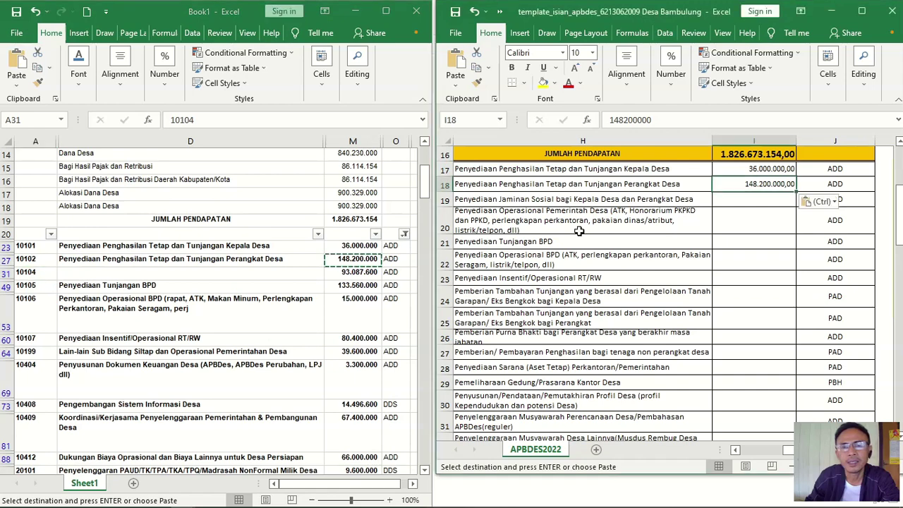
{"action": "left_click", "coordinate": [735, 449]}
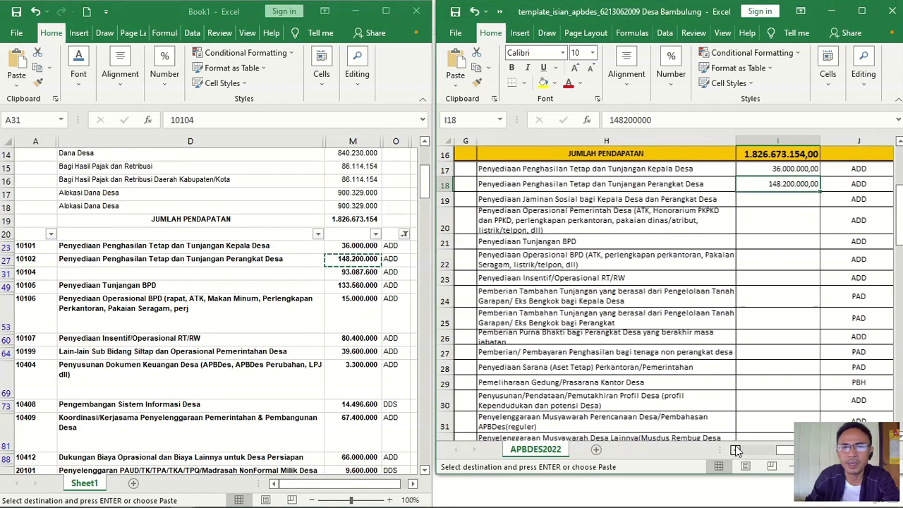
{"action": "left_click", "coordinate": [735, 449]}
{"action": "left_click", "coordinate": [735, 450]}
{"action": "left_click", "coordinate": [735, 450]}
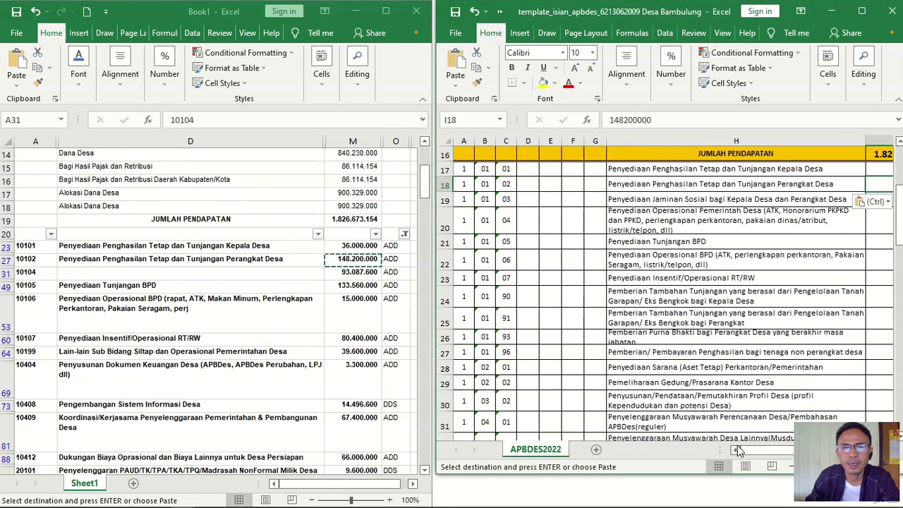
{"action": "left_click", "coordinate": [467, 224]}
{"action": "left_click", "coordinate": [486, 222]}
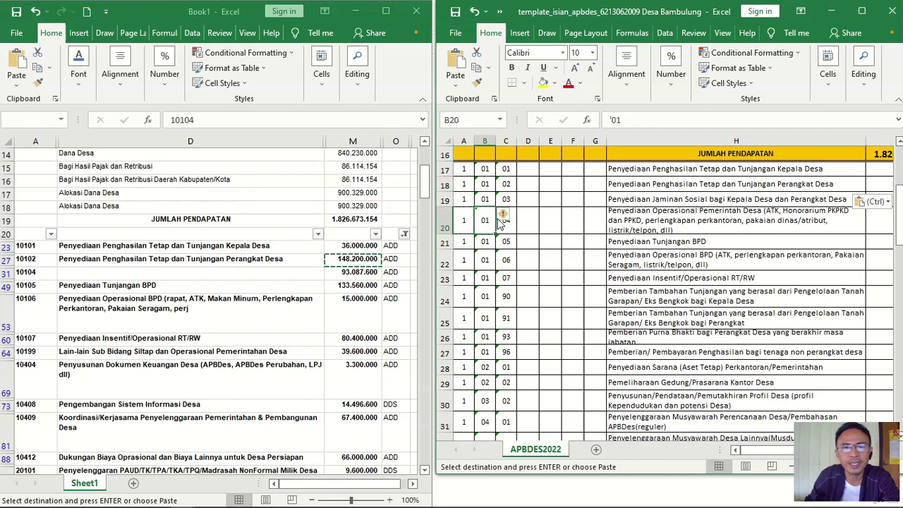
{"action": "left_click", "coordinate": [504, 224]}
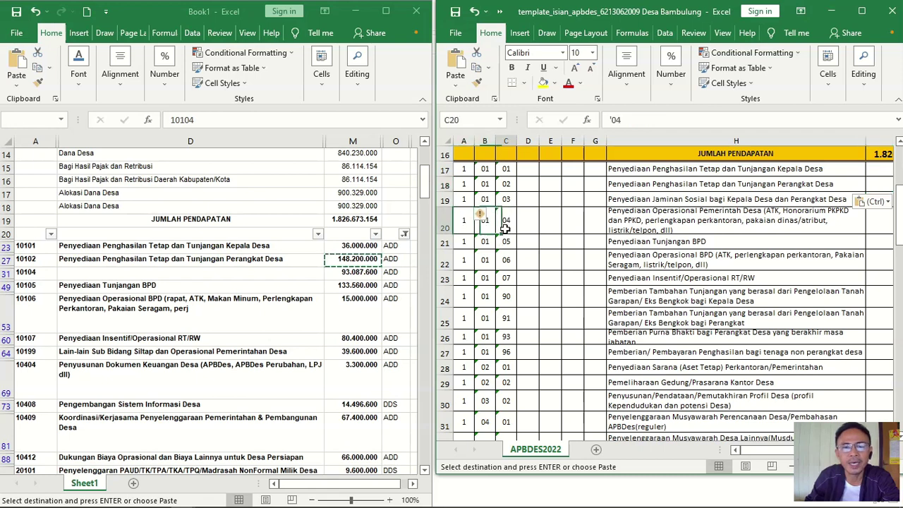
{"action": "left_click", "coordinate": [650, 225]}
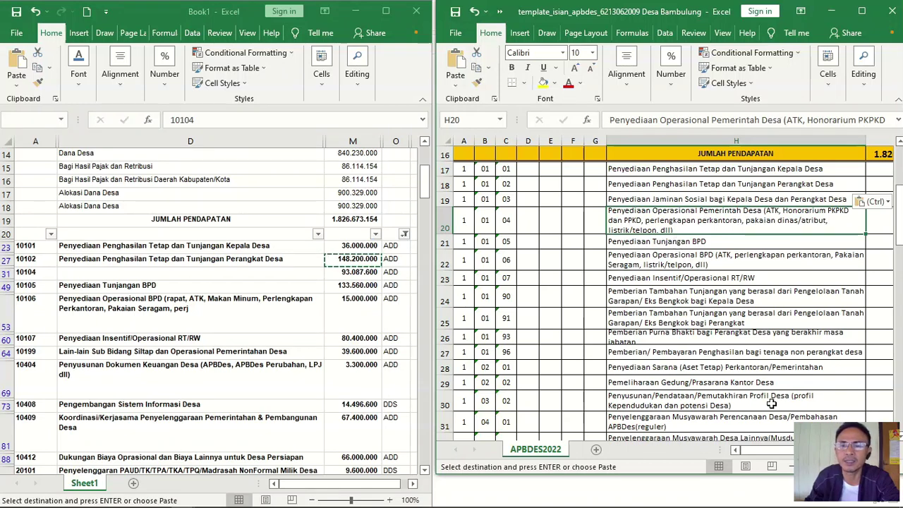
- Hide columns D to G in the template so the expenditure codes sit beside the activity descriptions
{"action": "left_click_drag", "start_coordinate": [752, 455], "coordinate": [758, 453]}
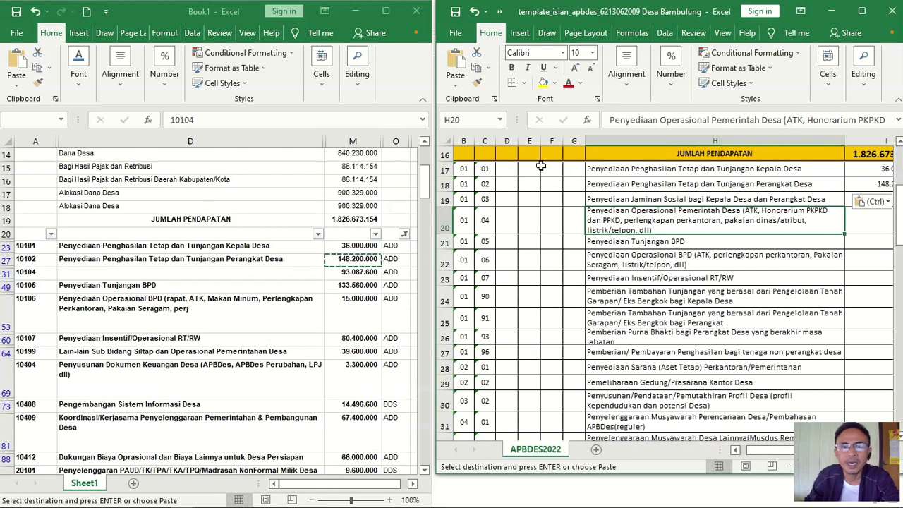
{"action": "left_click_drag", "start_coordinate": [762, 456], "coordinate": [759, 455]}
{"action": "scroll", "coordinate": [542, 240], "scroll_direction": "up", "scroll_amount": 2}
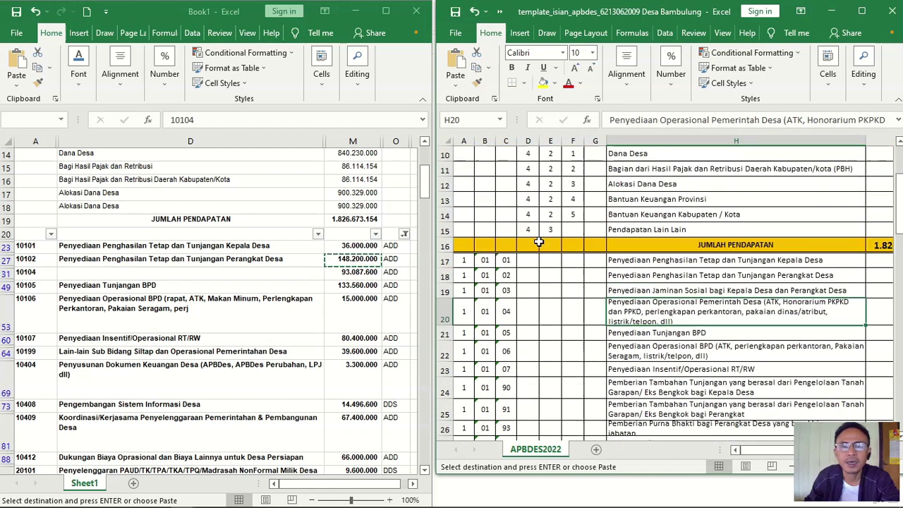
{"action": "left_click_drag", "start_coordinate": [529, 144], "coordinate": [597, 140]}
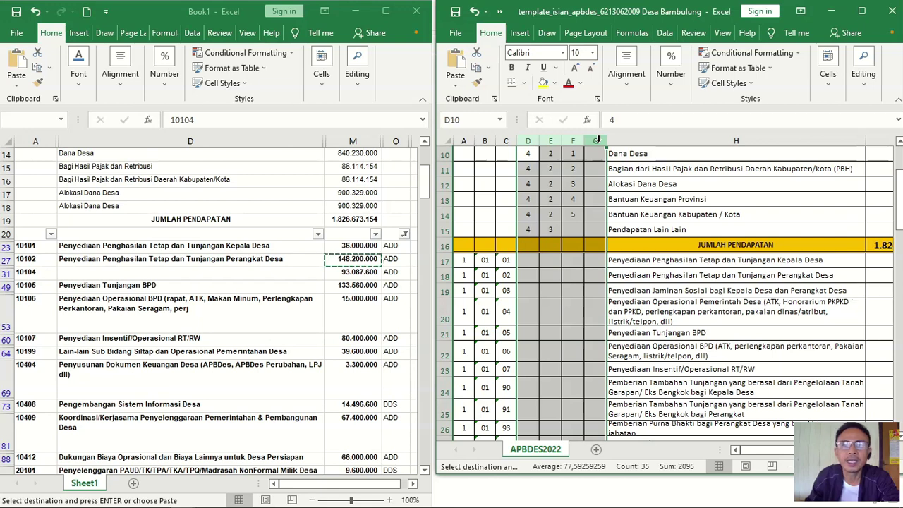
{"action": "right_click", "coordinate": [597, 140]}
{"action": "left_click", "coordinate": [643, 335]}
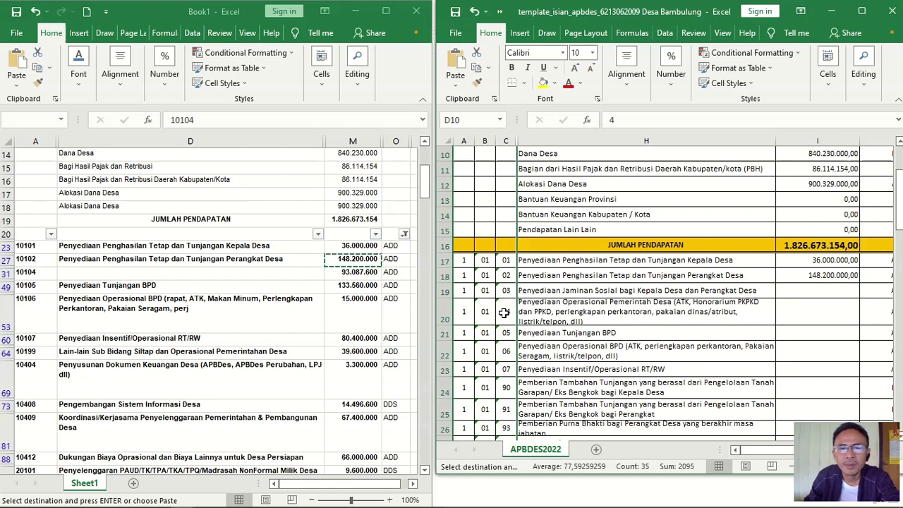
- Copy the code 10104 amount from Book1 cell M31 into template cell I20, Penyediaan Operasional Pemerintah Desa, as values only
{"action": "left_click", "coordinate": [714, 313]}
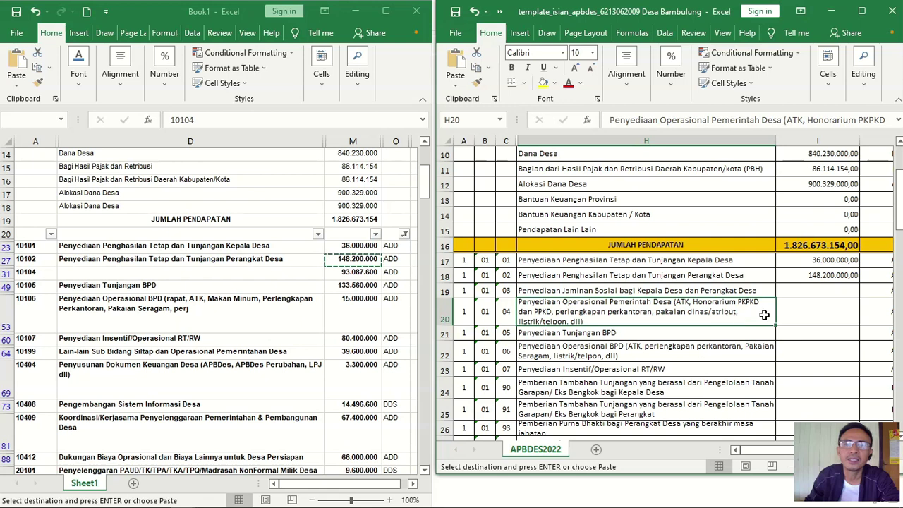
{"action": "left_click", "coordinate": [791, 312]}
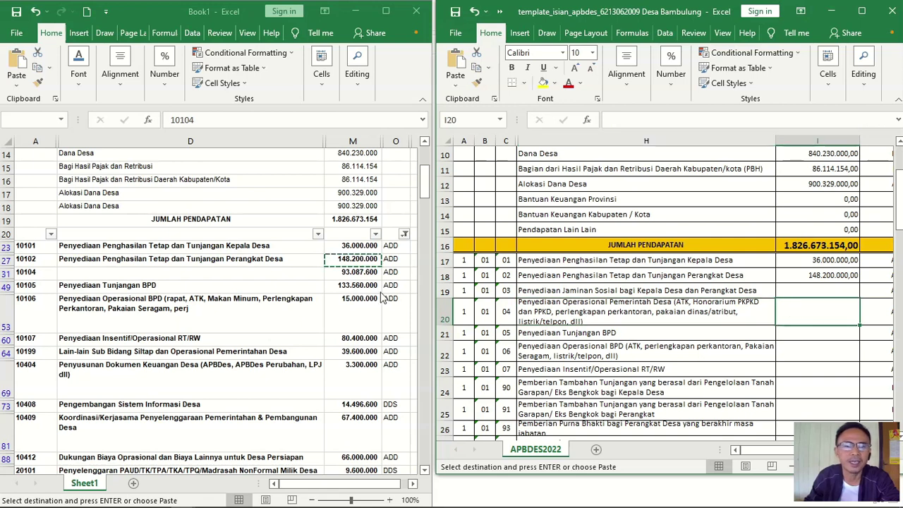
{"action": "left_click", "coordinate": [353, 273]}
{"action": "left_click", "coordinate": [352, 274]}
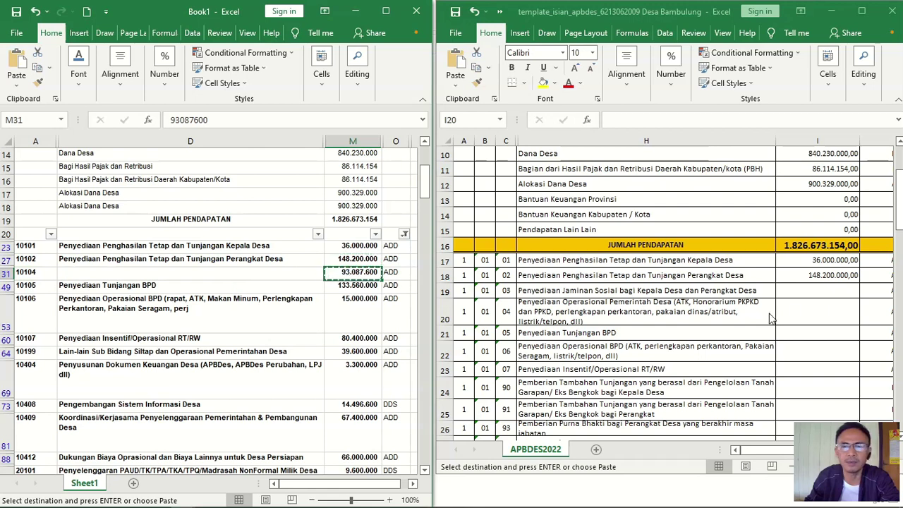
{"action": "left_click", "coordinate": [800, 308]}
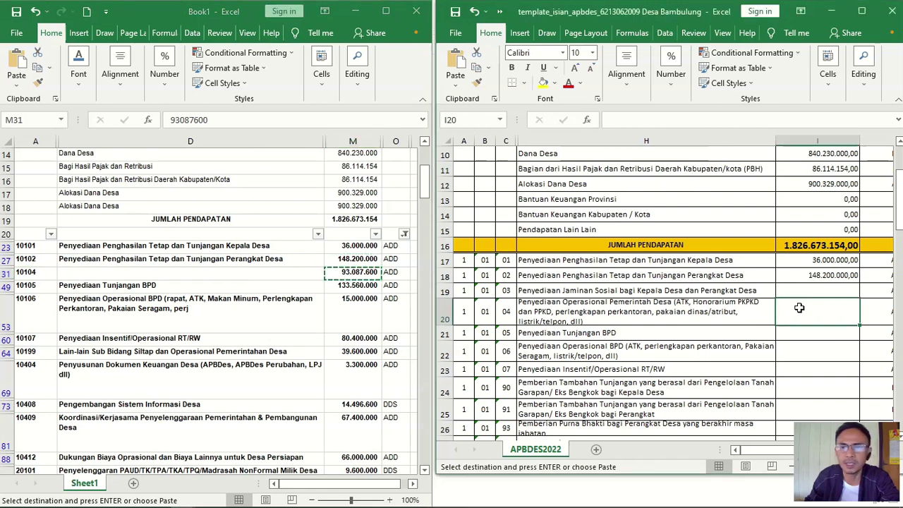
{"action": "left_click", "coordinate": [455, 86]}
{"action": "left_click", "coordinate": [455, 172]}
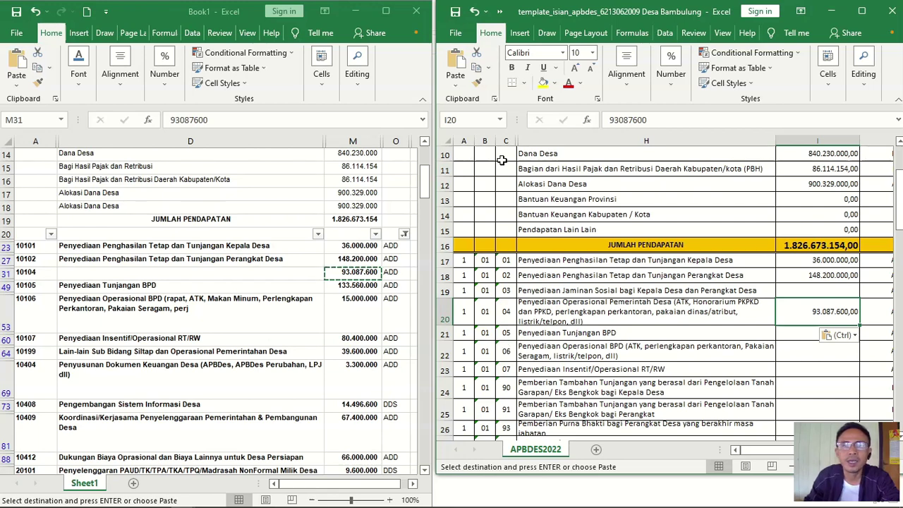
- Narrow template columns I and H and widen the template window so column J fits fully in view
{"action": "left_click_drag", "start_coordinate": [702, 11], "coordinate": [688, 17]}
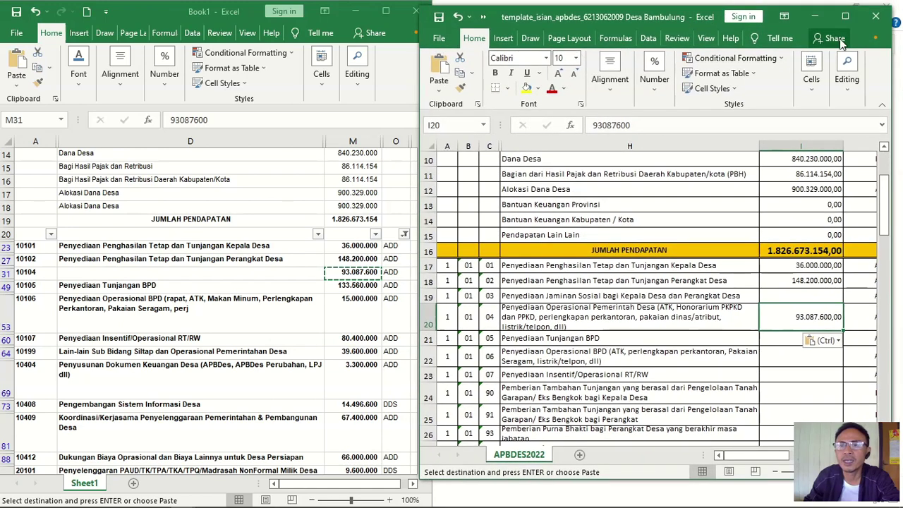
{"action": "left_click_drag", "start_coordinate": [843, 144], "coordinate": [834, 153]}
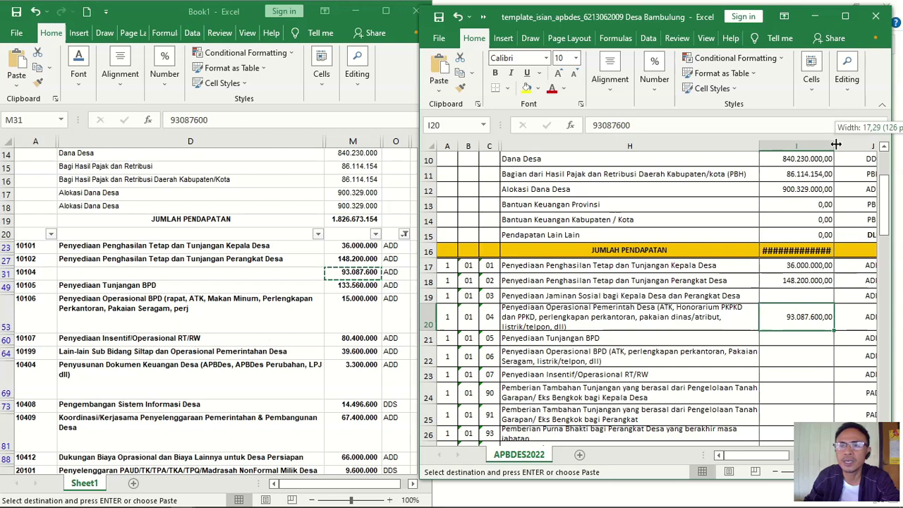
{"action": "double_click", "coordinate": [835, 145]}
{"action": "left_click_drag", "start_coordinate": [756, 146], "coordinate": [750, 155]}
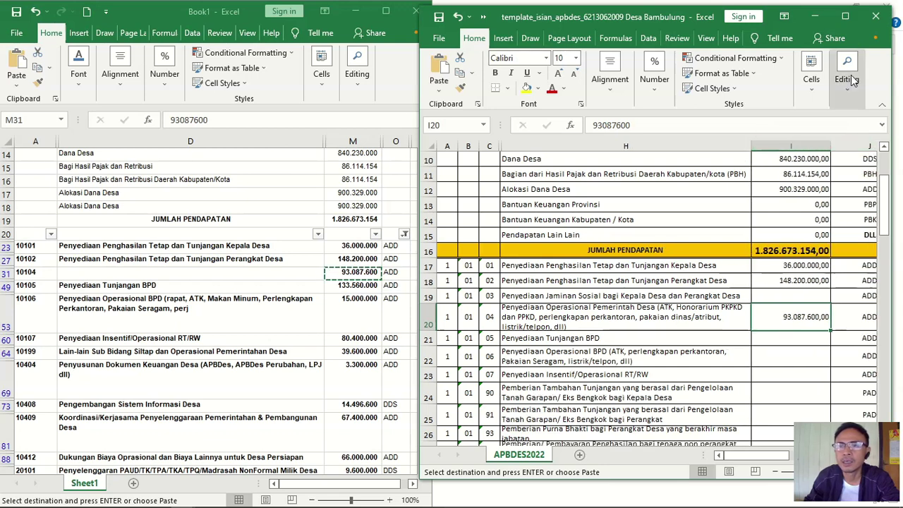
{"action": "left_click_drag", "start_coordinate": [892, 122], "coordinate": [902, 121]}
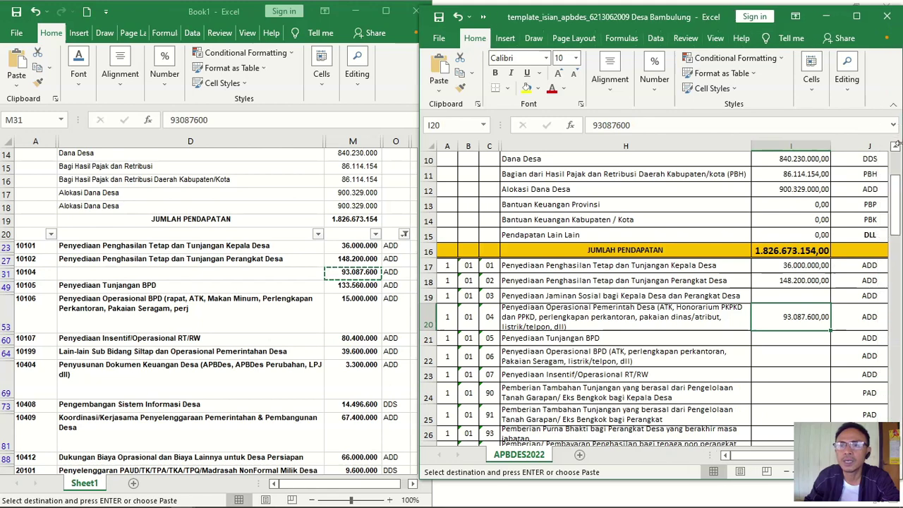
{"action": "left_click_drag", "start_coordinate": [640, 21], "coordinate": [618, 16]}
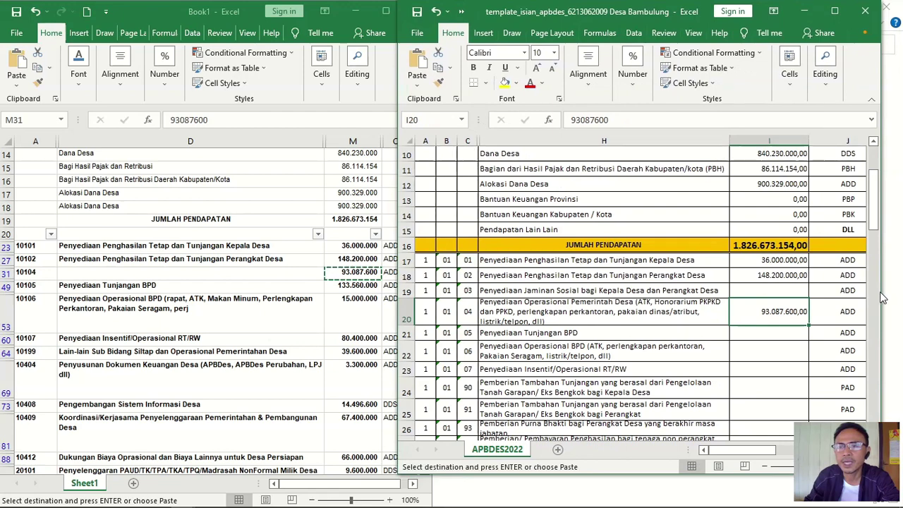
{"action": "left_click_drag", "start_coordinate": [880, 297], "coordinate": [898, 313]}
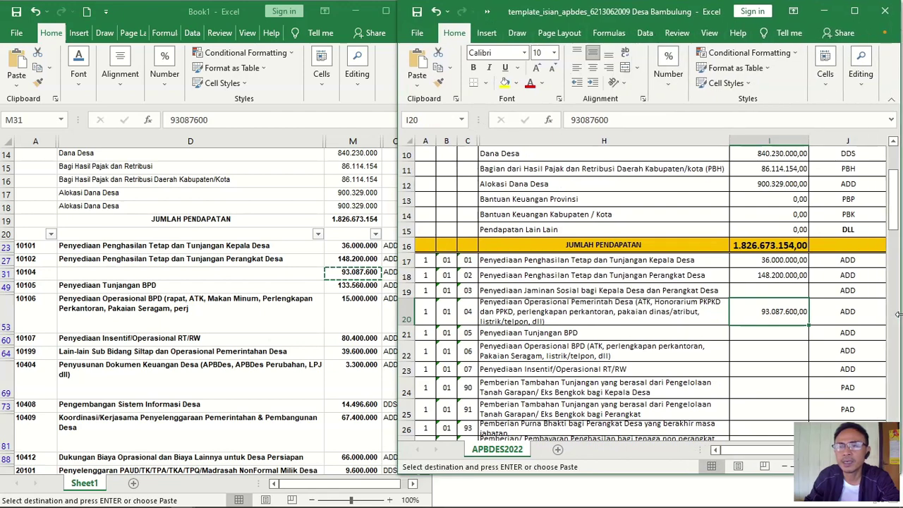
- Narrow template column J and fit the template window beside Book1 so that the two windows no longer overlap
{"action": "left_click", "coordinate": [855, 11]}
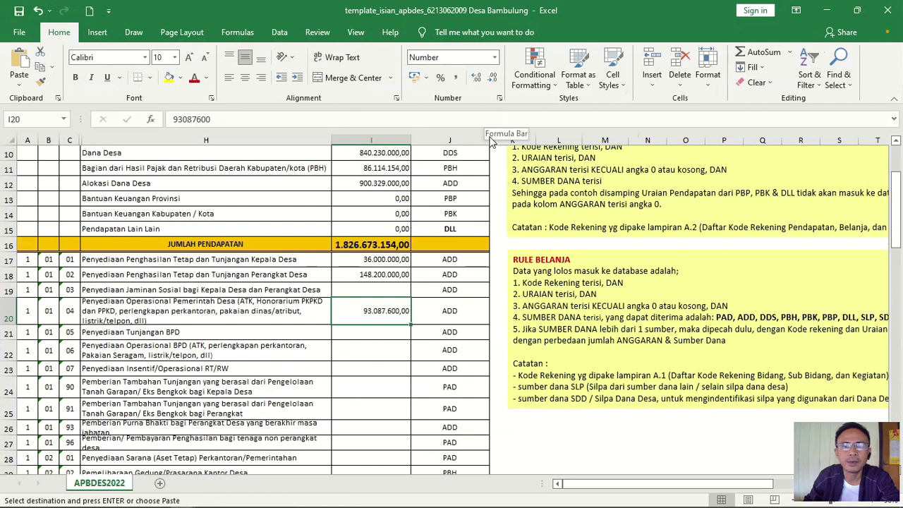
{"action": "left_click_drag", "start_coordinate": [490, 140], "coordinate": [464, 168]}
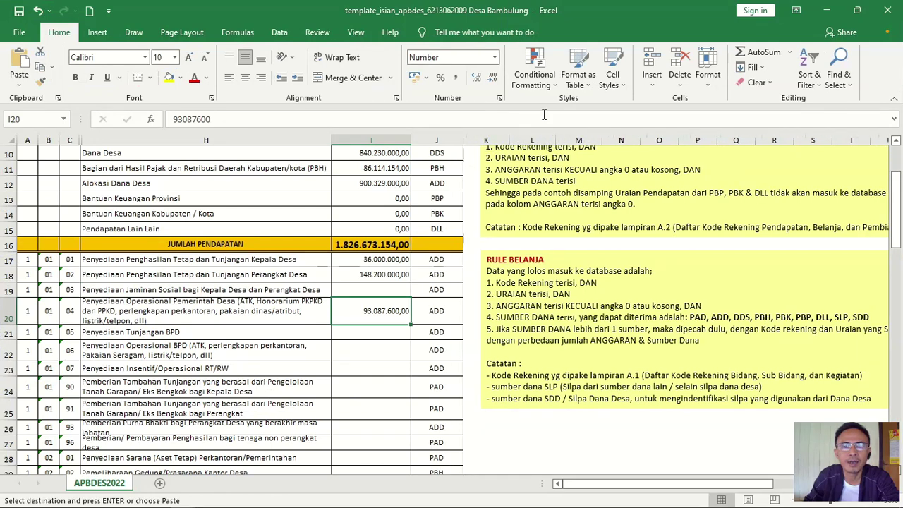
{"action": "left_click", "coordinate": [856, 11]}
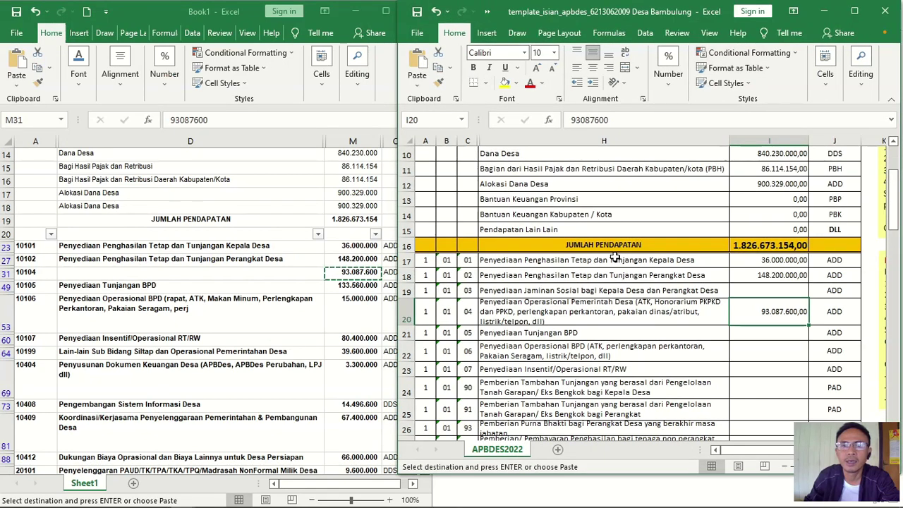
{"action": "mouse_move", "coordinate": [676, 15]}
{"action": "left_mouse_down"}
{"action": "mouse_move", "coordinate": [706, 21]}
{"action": "mouse_move", "coordinate": [678, 23]}
{"action": "left_mouse_up"}
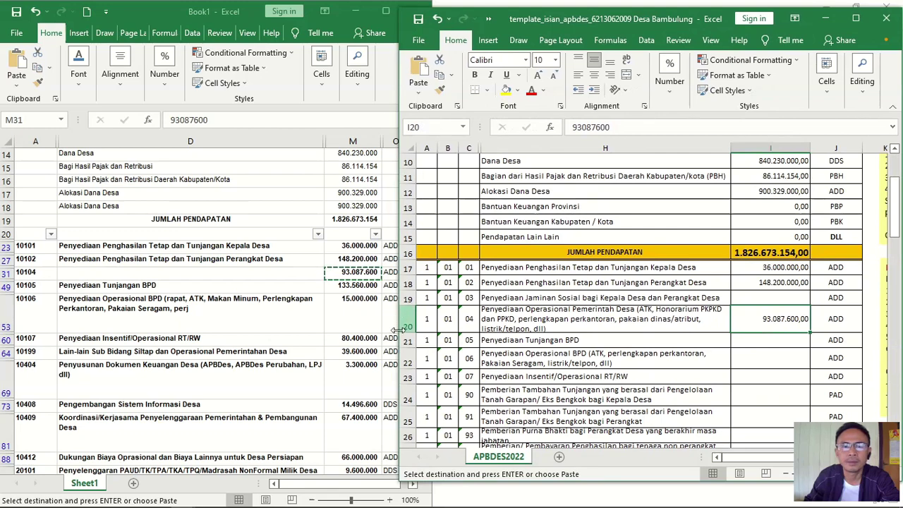
{"action": "left_click_drag", "start_coordinate": [397, 332], "coordinate": [418, 340]}
{"action": "left_click_drag", "start_coordinate": [655, 18], "coordinate": [658, 12]}
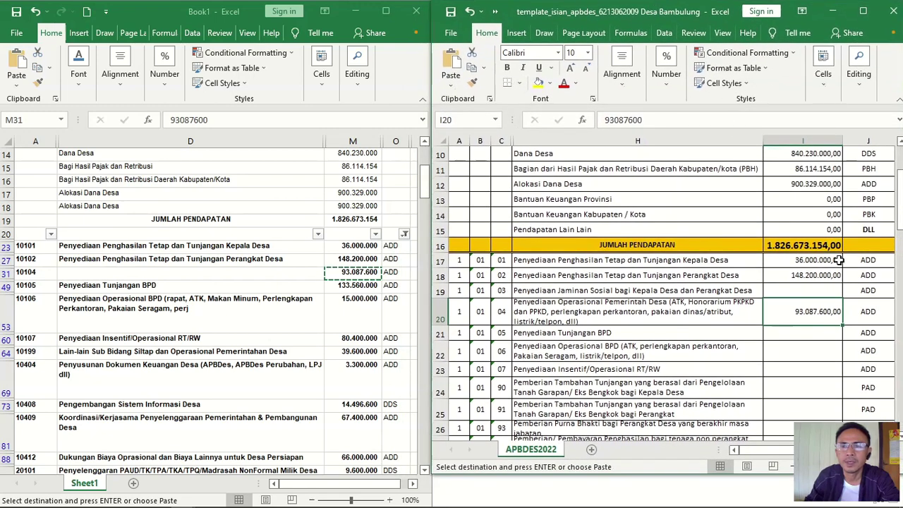
- Examine the fund source codes of the income rows and filled expense rows, including item 10104 in the source workbook
{"action": "left_click", "coordinate": [785, 195]}
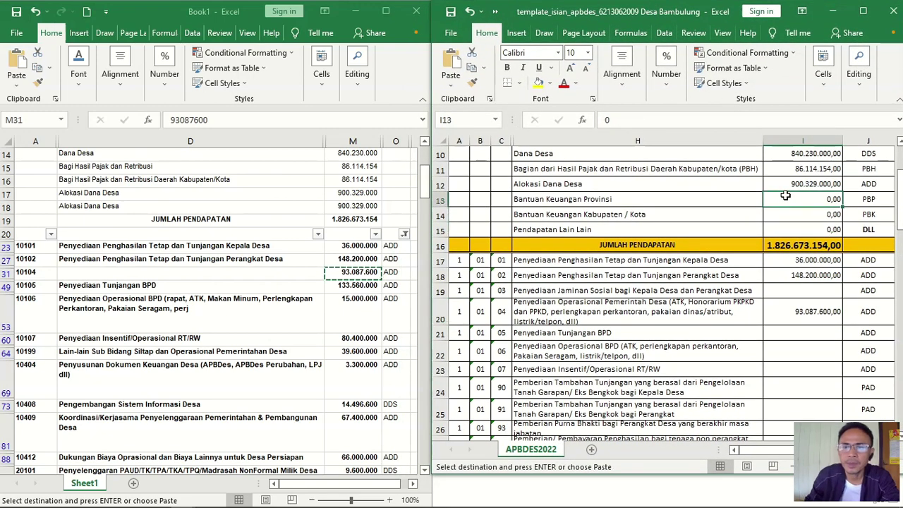
{"action": "scroll", "coordinate": [787, 197], "scroll_direction": "up", "scroll_amount": 3}
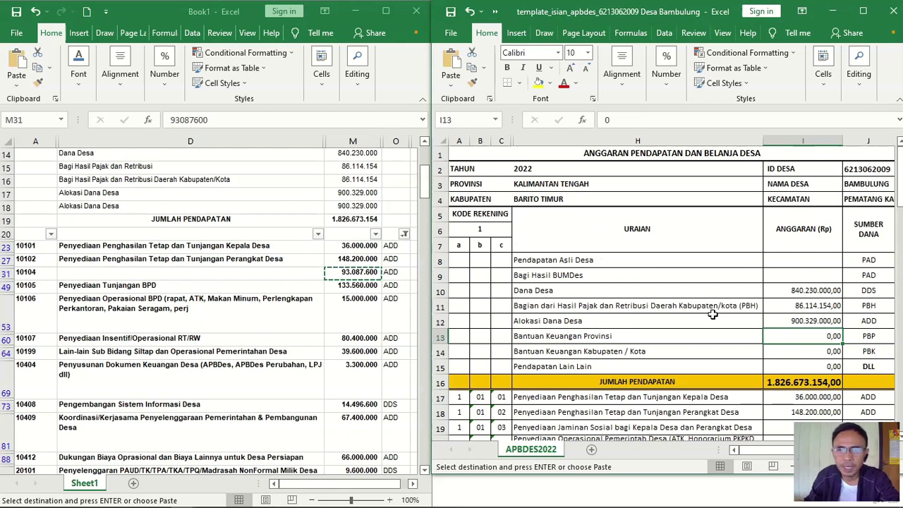
{"action": "scroll", "coordinate": [872, 308], "scroll_direction": "down", "scroll_amount": 1}
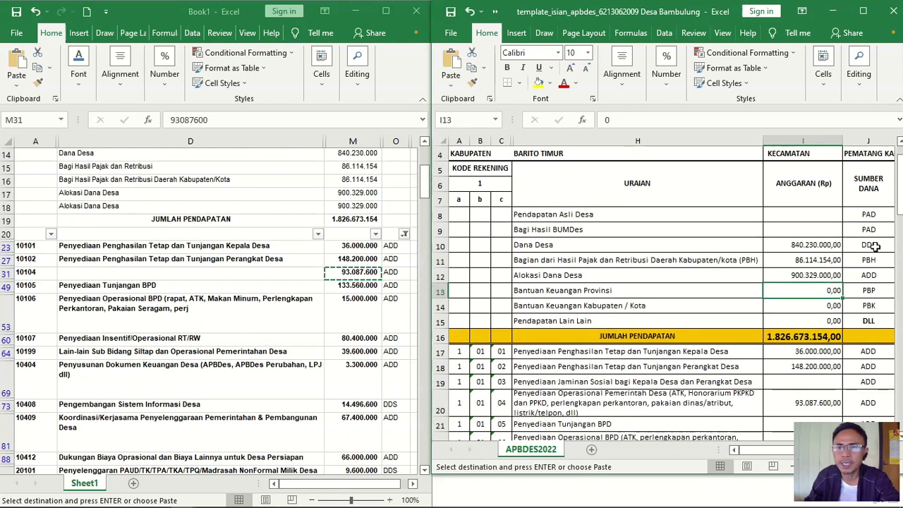
{"action": "left_click", "coordinate": [875, 244]}
{"action": "left_click", "coordinate": [879, 260]}
{"action": "left_click", "coordinate": [880, 275]}
{"action": "scroll", "coordinate": [869, 289], "scroll_direction": "down", "scroll_amount": 3}
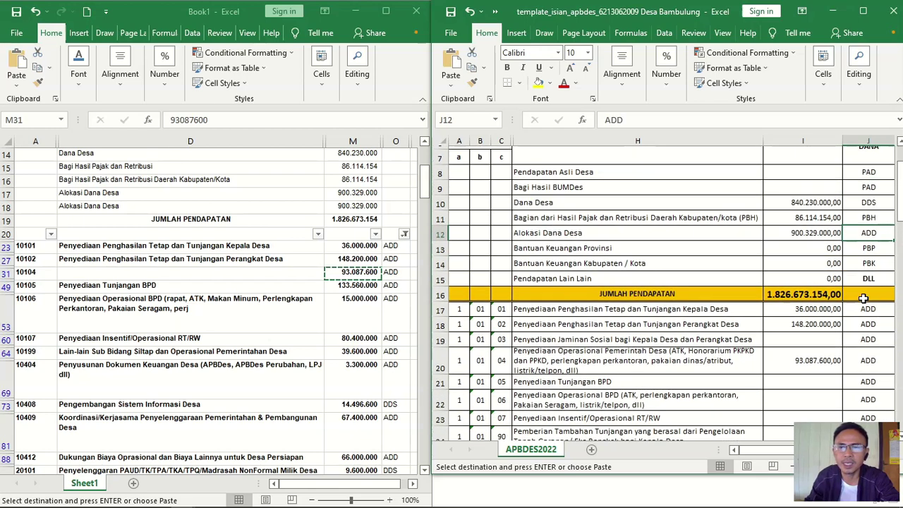
{"action": "left_click", "coordinate": [870, 218]}
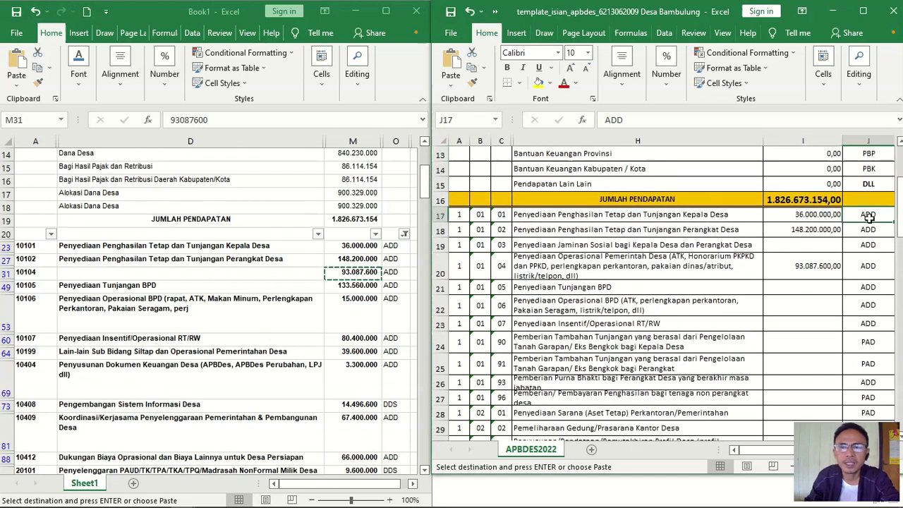
{"action": "left_click", "coordinate": [872, 230]}
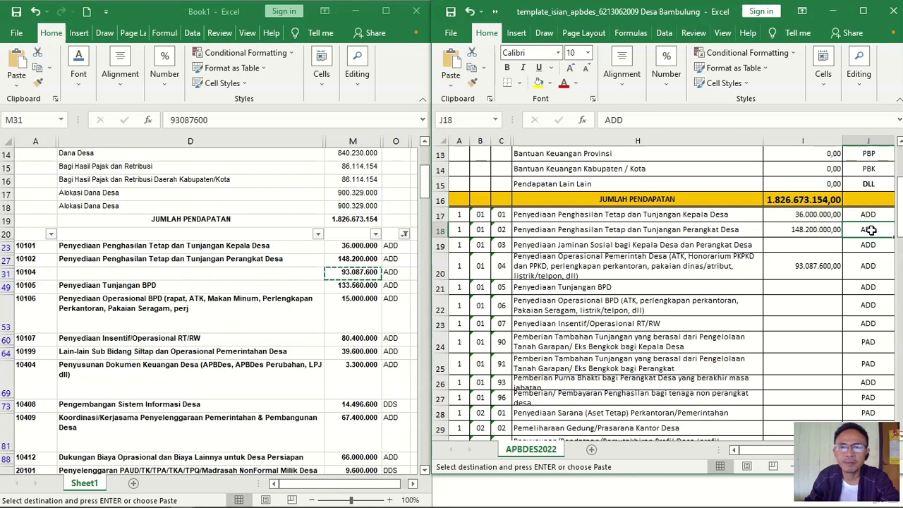
{"action": "left_click", "coordinate": [867, 265]}
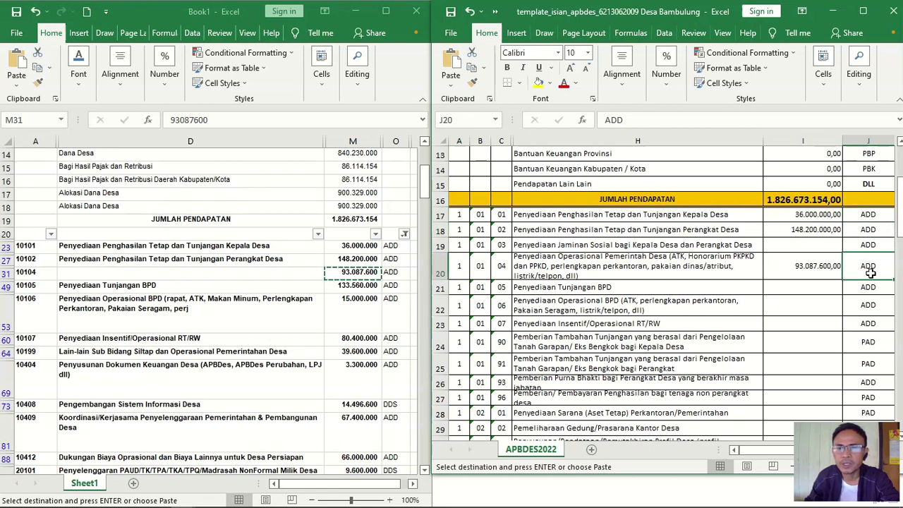
{"action": "left_click", "coordinate": [387, 274]}
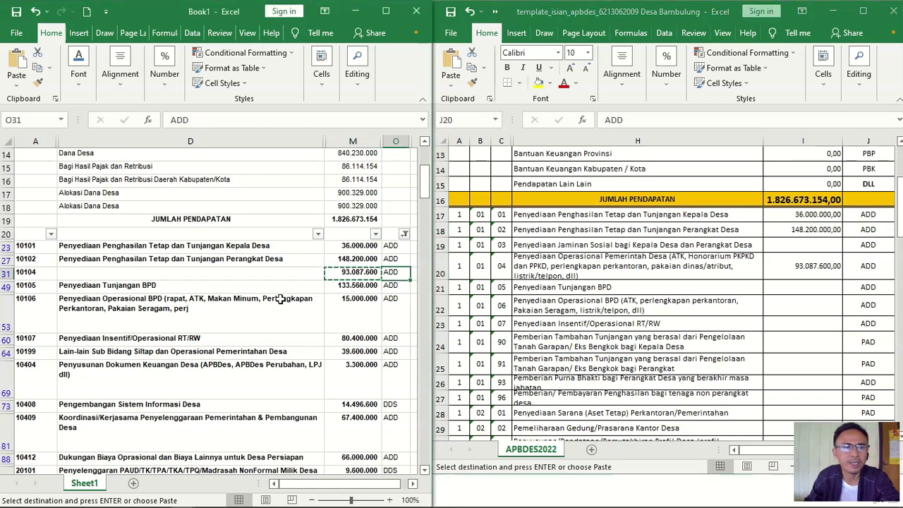
- Copy the Penyediaan Tunjangan BPD amount 133.560.000 from Book1 and paste it as a value into template cell I21
{"action": "left_click", "coordinate": [346, 284]}
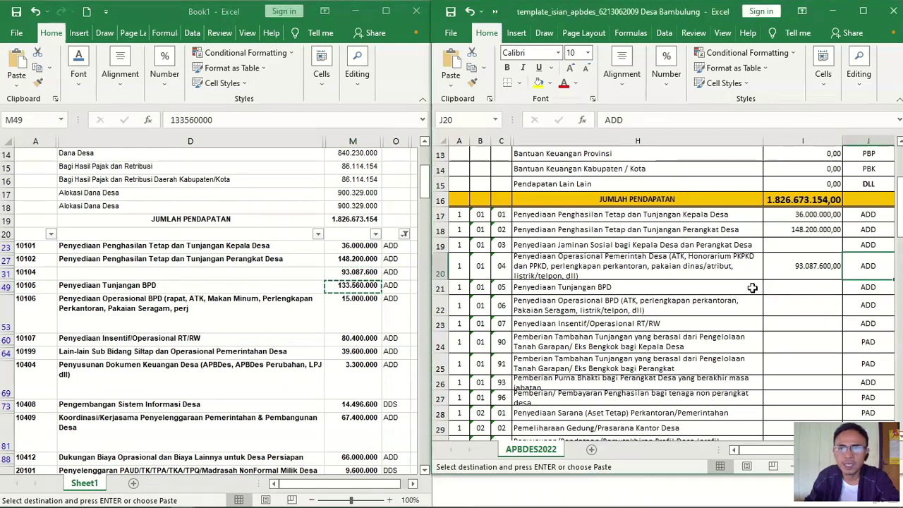
{"action": "left_click", "coordinate": [793, 288]}
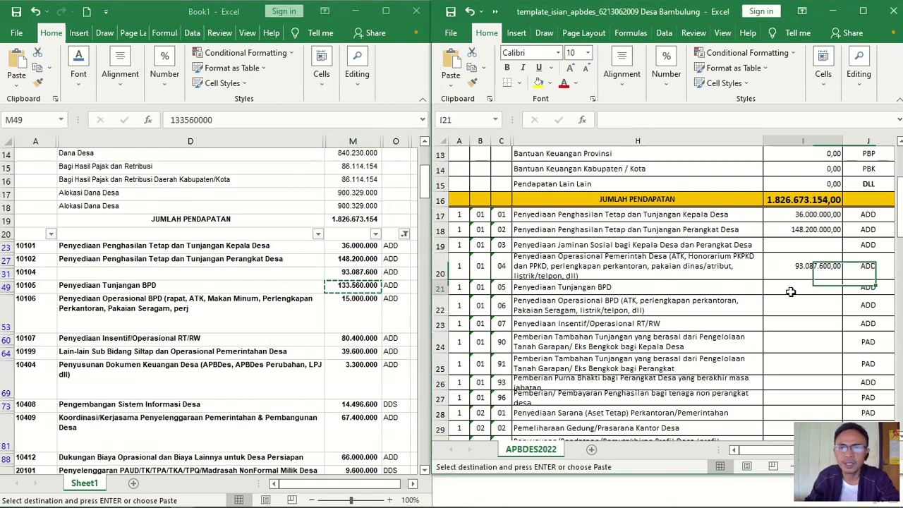
{"action": "left_click", "coordinate": [451, 85]}
{"action": "left_click", "coordinate": [450, 173]}
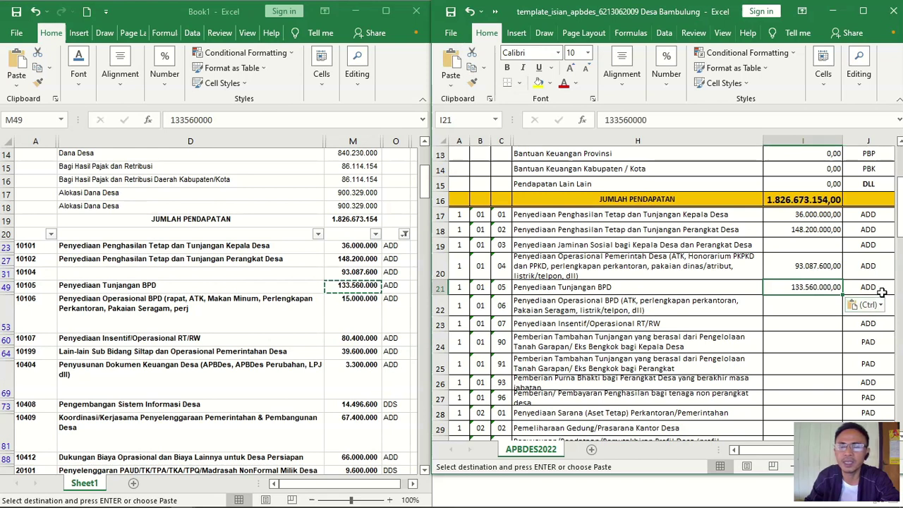
{"action": "left_click", "coordinate": [878, 288]}
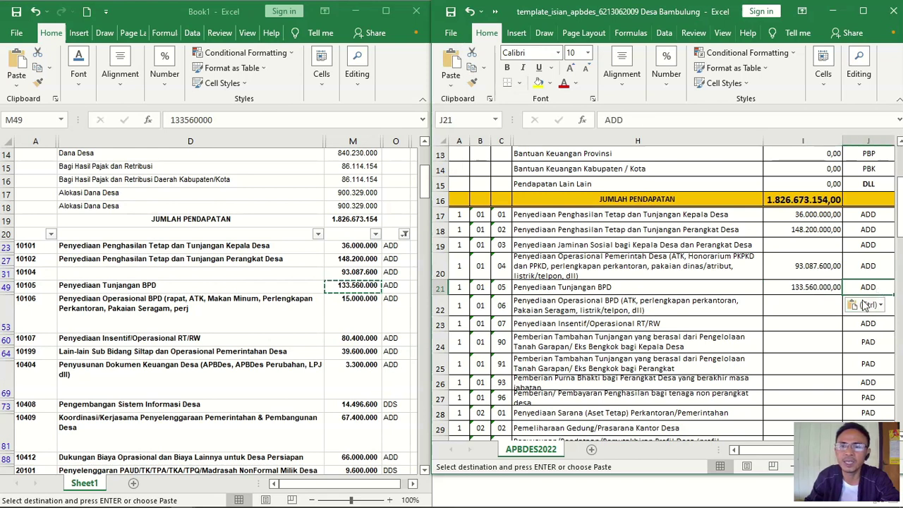
- Copy the Penyediaan Operasional BPD amount 15.000.000 from Book1 and paste it as a value into template cell I22
{"action": "left_click", "coordinate": [349, 315]}
{"action": "left_click", "coordinate": [343, 316]}
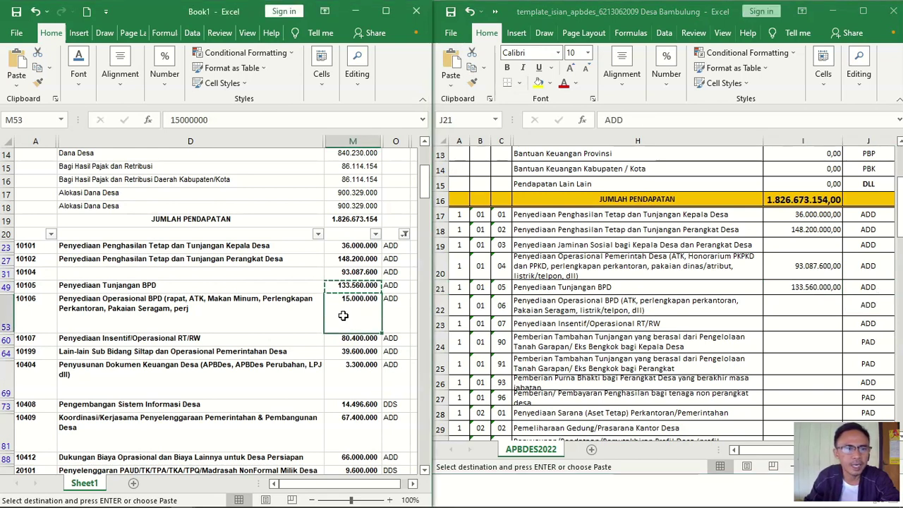
{"action": "key", "text": "ctrl+c"}
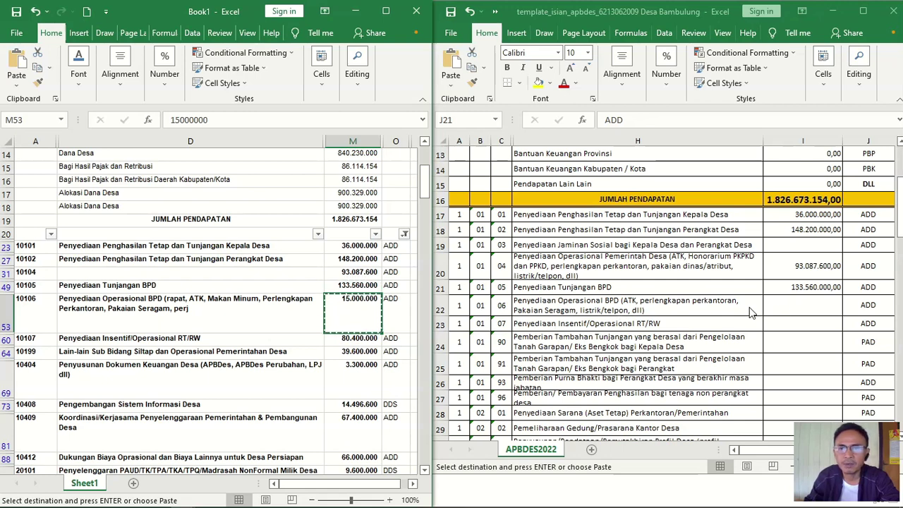
{"action": "left_click", "coordinate": [802, 306]}
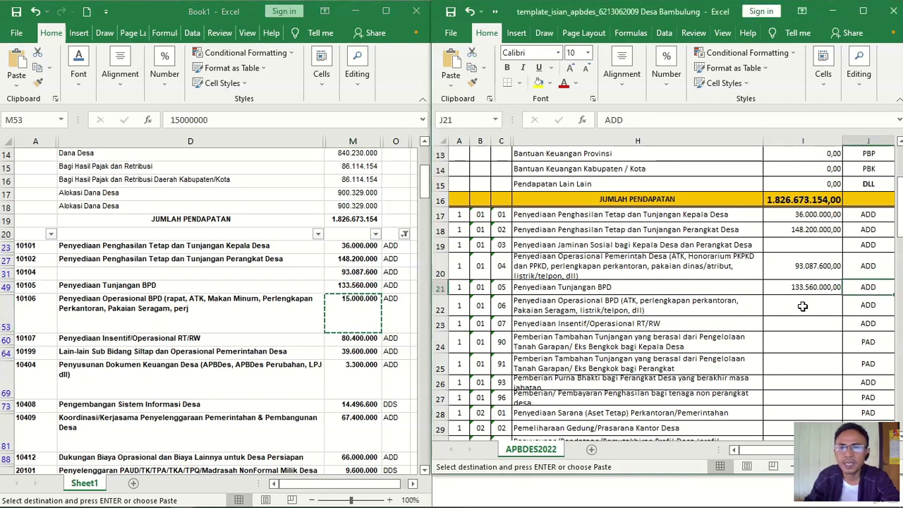
{"action": "left_click", "coordinate": [451, 79]}
{"action": "left_click", "coordinate": [449, 173]}
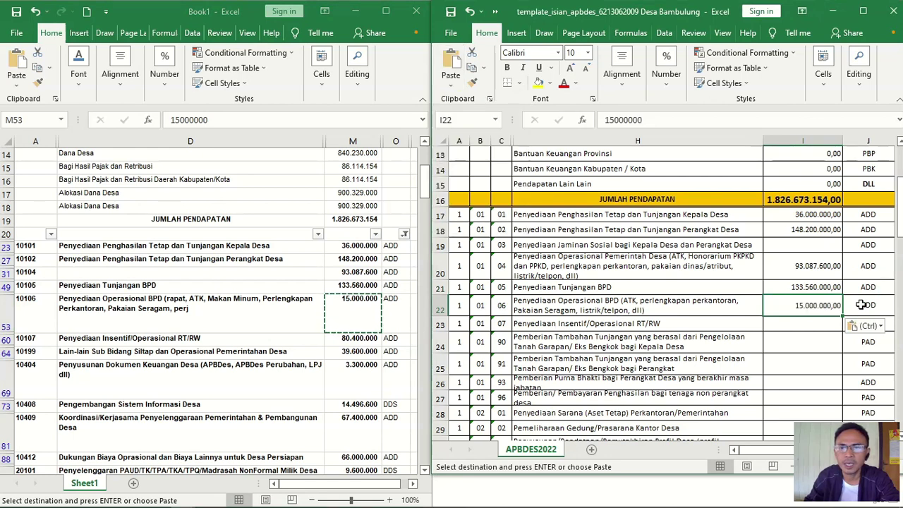
- Copy the Penyediaan Insentif/Operasional RT/RW amount 80.400.000 from Book1 and paste it as a value into template cell I23
{"action": "left_click", "coordinate": [820, 326]}
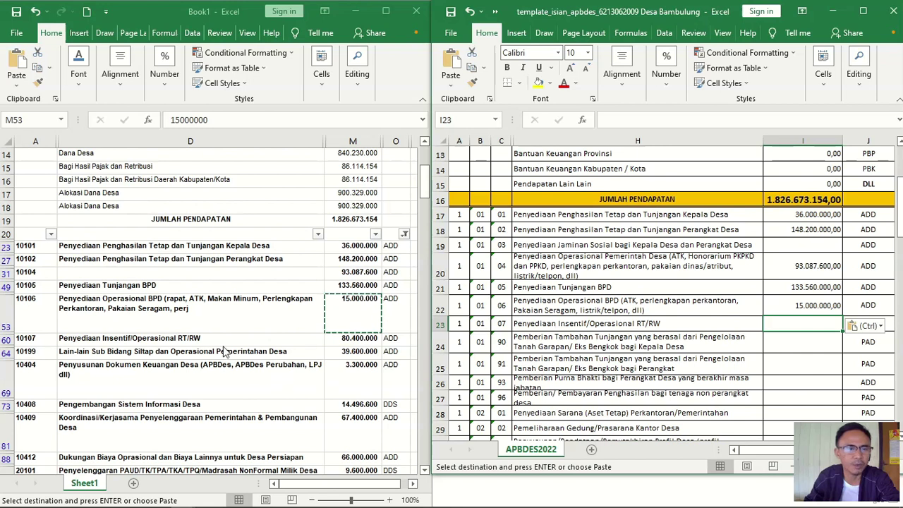
{"action": "left_click", "coordinate": [284, 337]}
{"action": "left_click", "coordinate": [333, 340]}
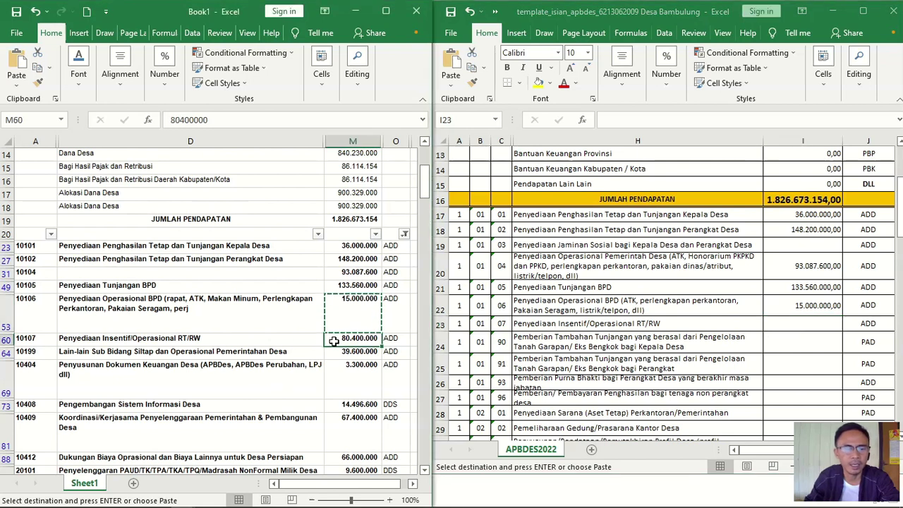
{"action": "key", "text": "ctrl+c"}
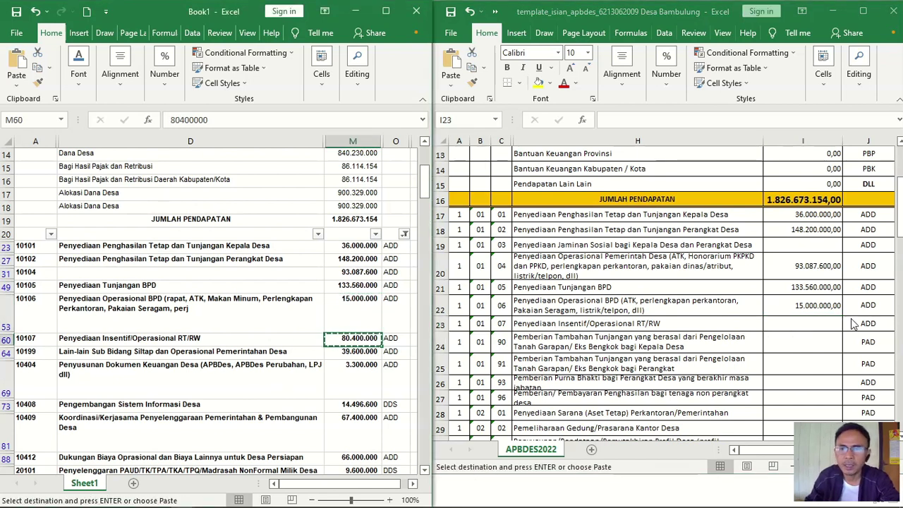
{"action": "left_click", "coordinate": [823, 326]}
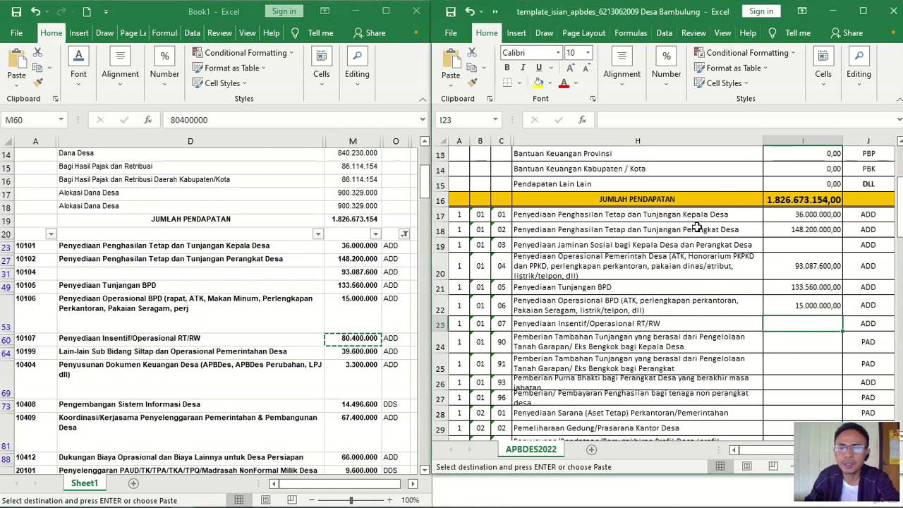
{"action": "left_click", "coordinate": [457, 86]}
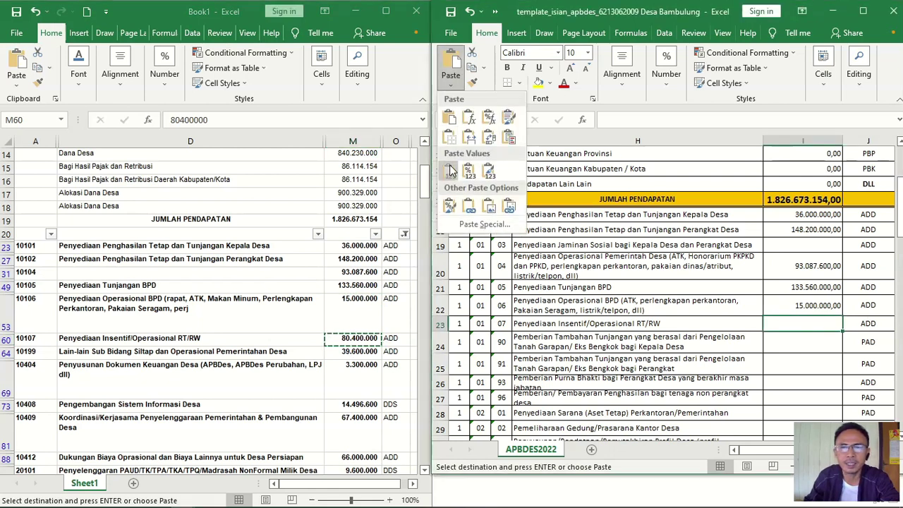
{"action": "left_click", "coordinate": [449, 171]}
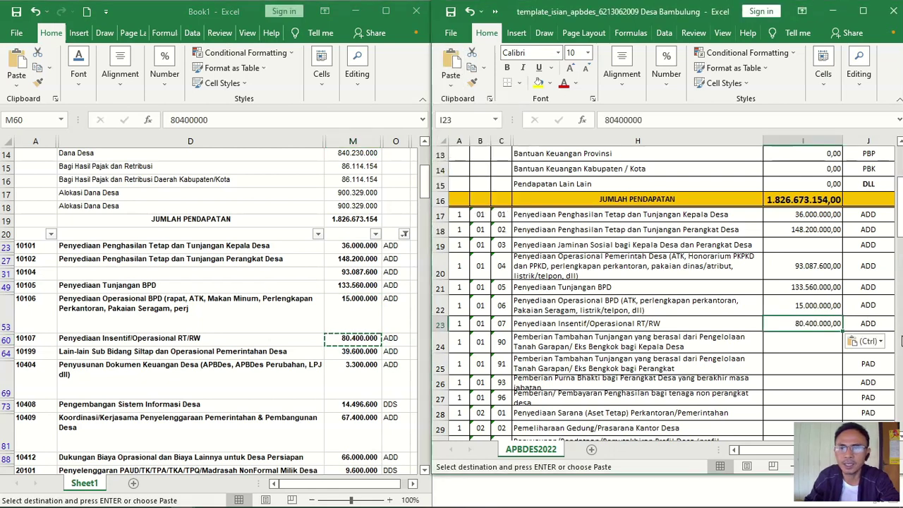
- Look for a template match for item 10199 and increase the height of rows 26 and 27 to show their full descriptions
{"action": "left_click", "coordinate": [577, 347]}
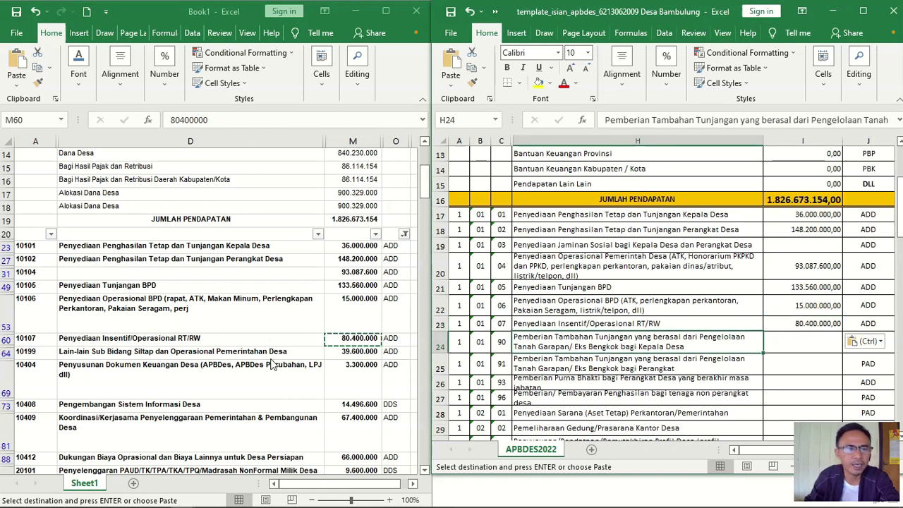
{"action": "left_click", "coordinate": [337, 353]}
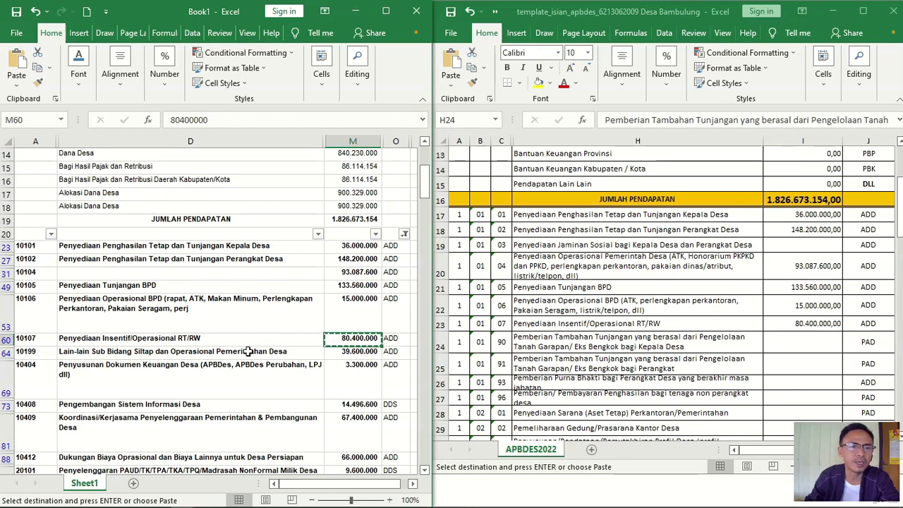
{"action": "left_click", "coordinate": [351, 351]}
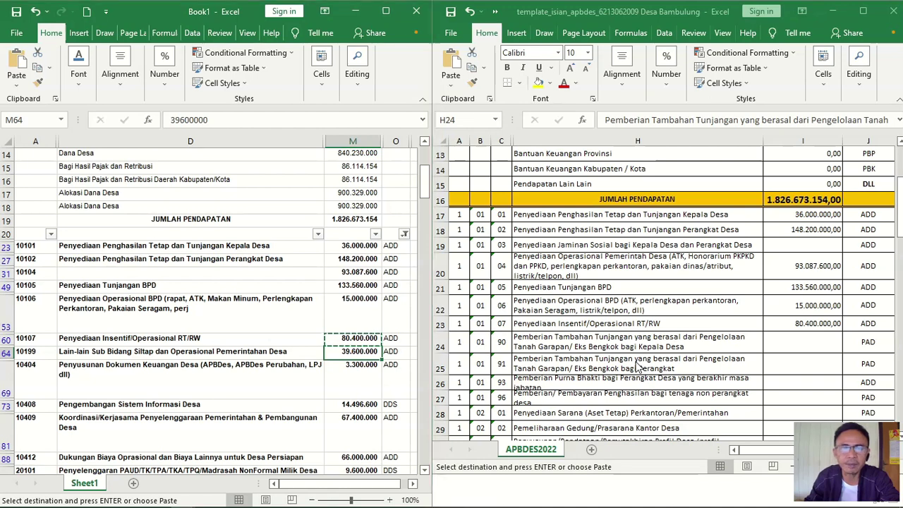
{"action": "key", "text": "ctrl+v"}
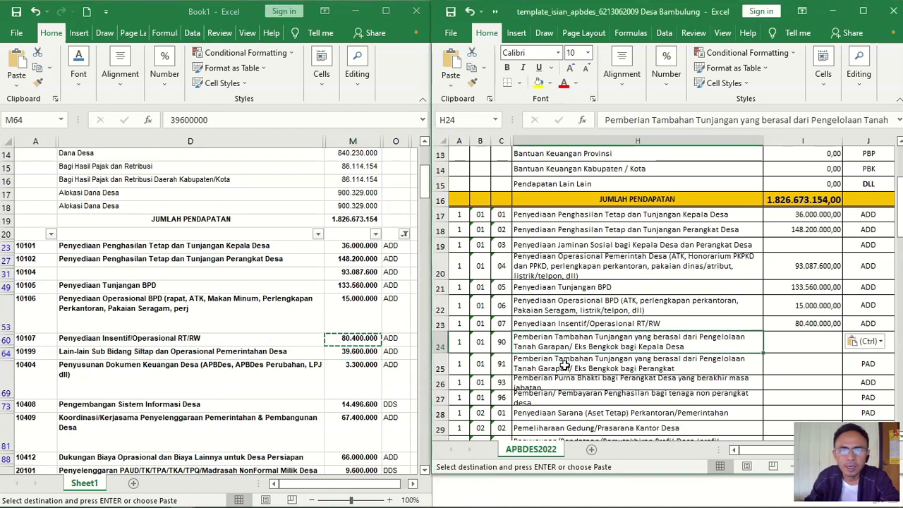
{"action": "scroll", "coordinate": [577, 369], "scroll_direction": "down", "scroll_amount": 1}
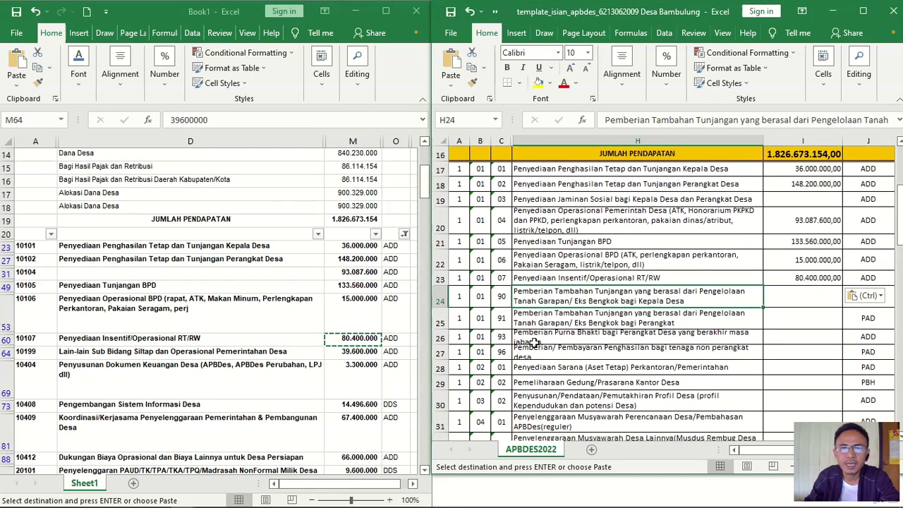
{"action": "left_click_drag", "start_coordinate": [440, 344], "coordinate": [442, 372]}
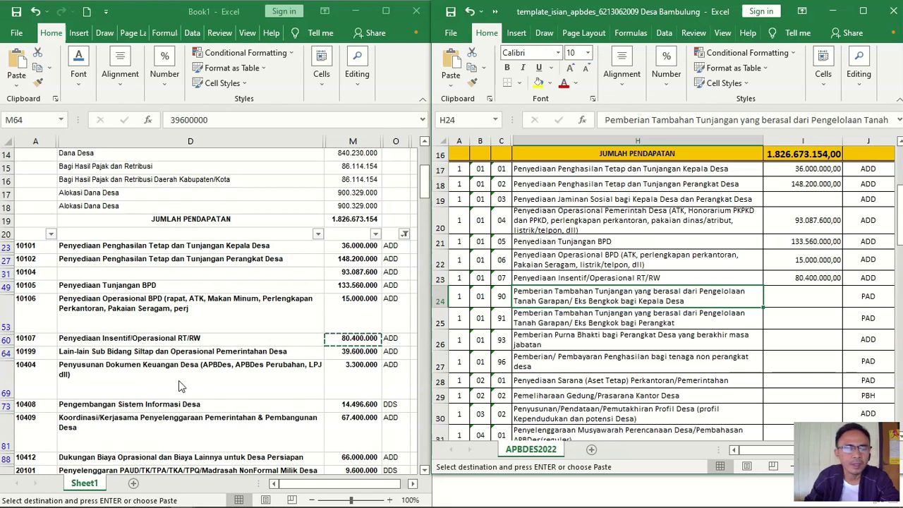
- Compare code 10199 in Book1 with the template's last sub-bidang 1 01 activity code
{"action": "left_click", "coordinate": [35, 352]}
{"action": "left_click", "coordinate": [6, 353]}
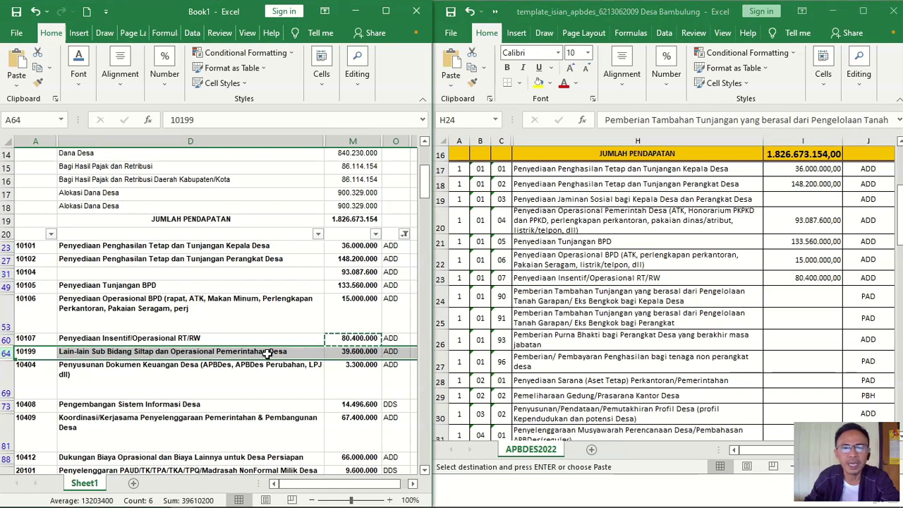
{"action": "left_click", "coordinate": [573, 359]}
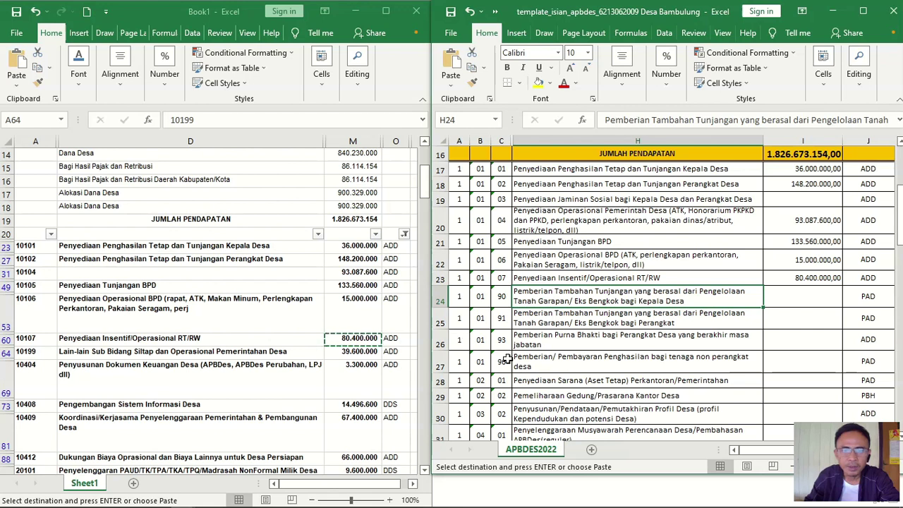
{"action": "left_click", "coordinate": [501, 362]}
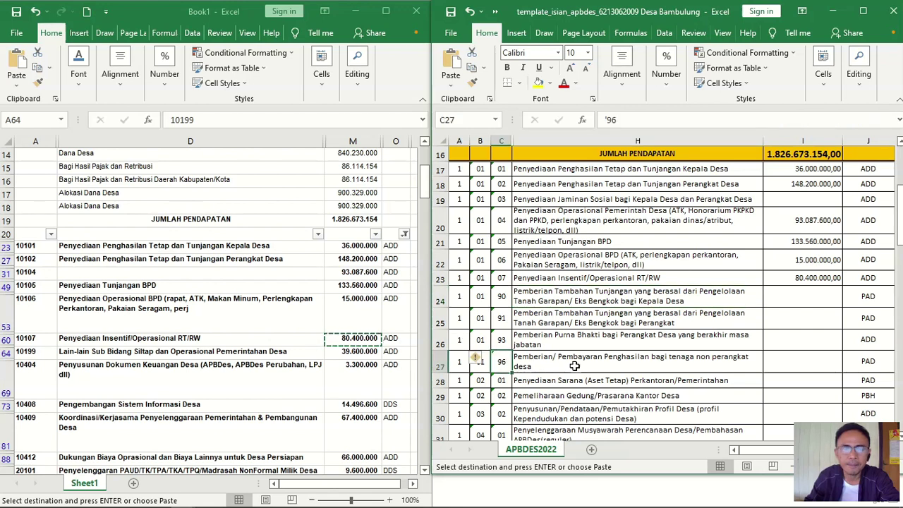
- Insert a blank sheet row in the template above Penyediaan Sarana (Aset Tetap) Perkantoran/Pemerintahan
{"action": "left_click", "coordinate": [503, 382]}
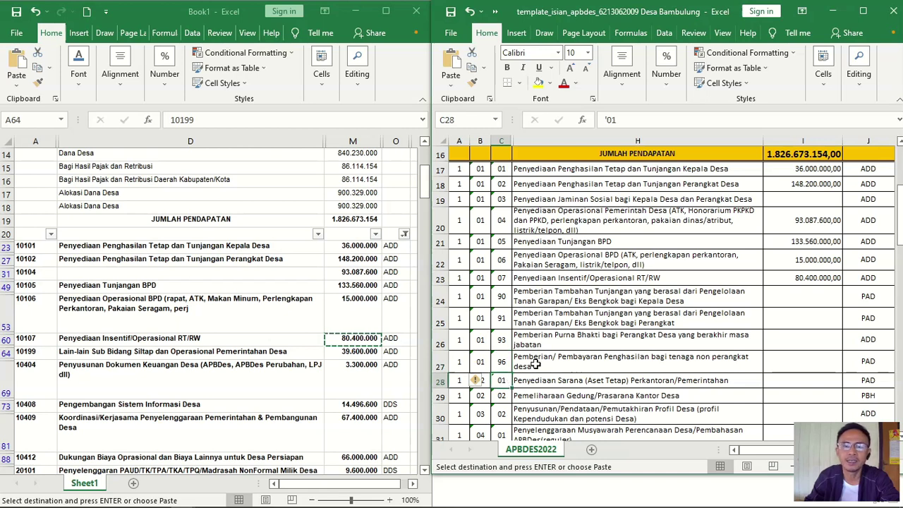
{"action": "left_click", "coordinate": [826, 86]}
{"action": "left_click", "coordinate": [825, 140]}
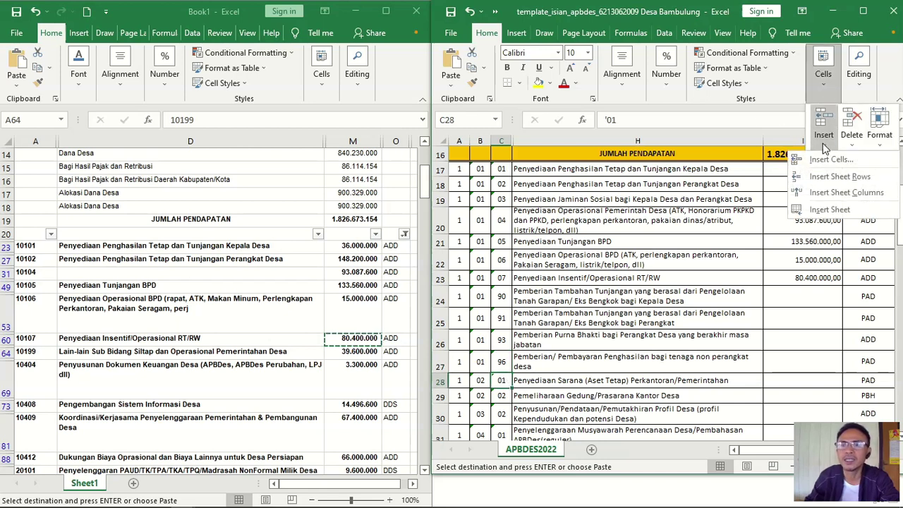
{"action": "left_click", "coordinate": [836, 177]}
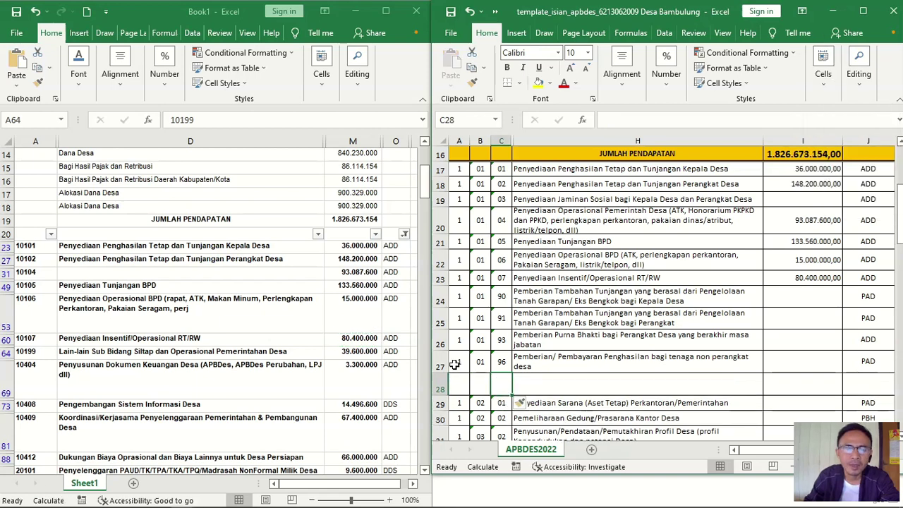
- Copy the codes 1 01 96 from template row 27 into blank row 28 and change the activity code in C28 to 99
{"action": "left_click_drag", "start_coordinate": [459, 363], "coordinate": [502, 361]}
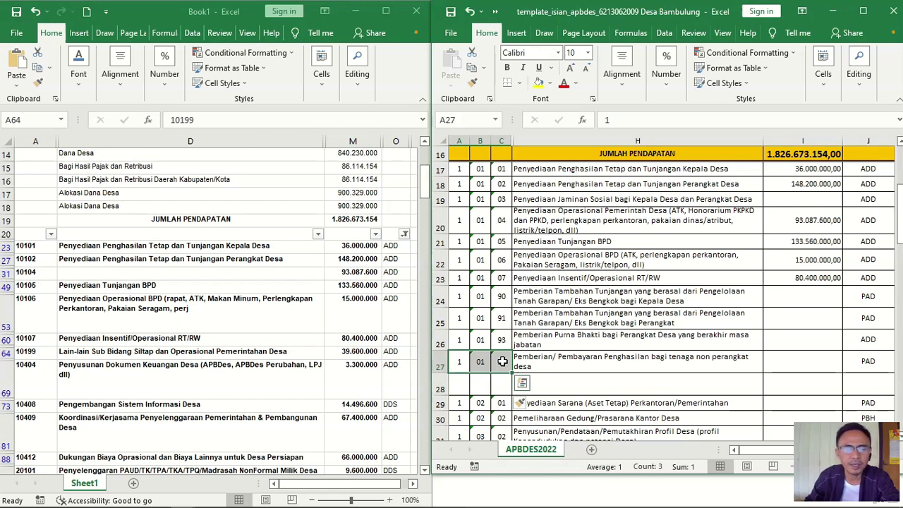
{"action": "key", "text": "ctrl+c"}
{"action": "left_click", "coordinate": [464, 385]}
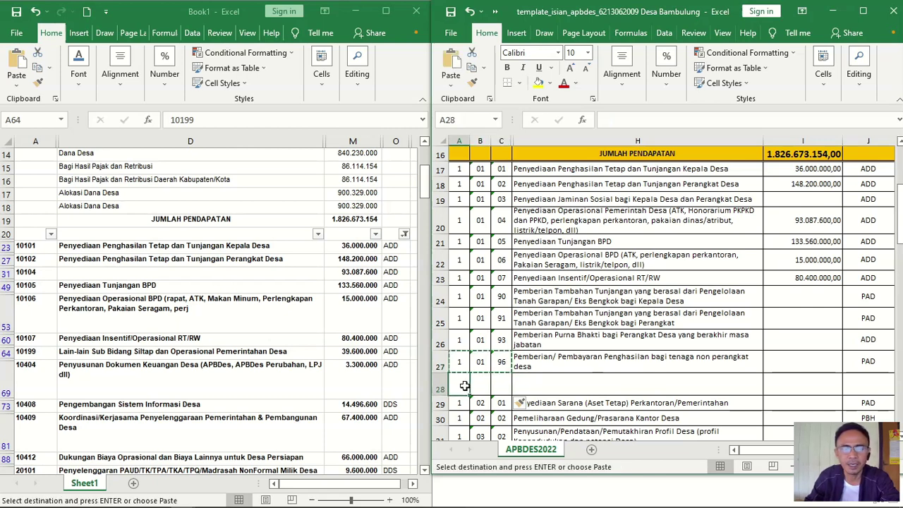
{"action": "left_click_drag", "start_coordinate": [464, 385], "coordinate": [501, 386]}
{"action": "key", "text": "ctrl+v"}
{"action": "left_click", "coordinate": [502, 387]}
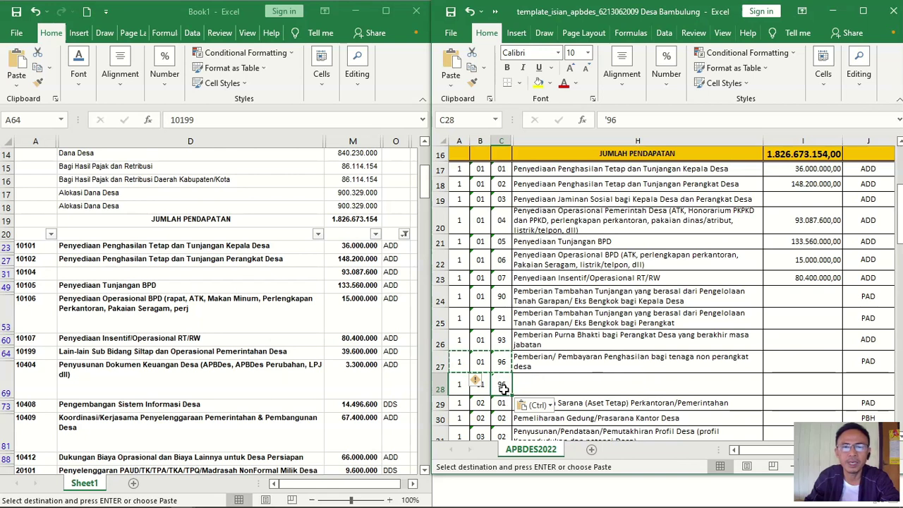
{"action": "left_click", "coordinate": [622, 119]}
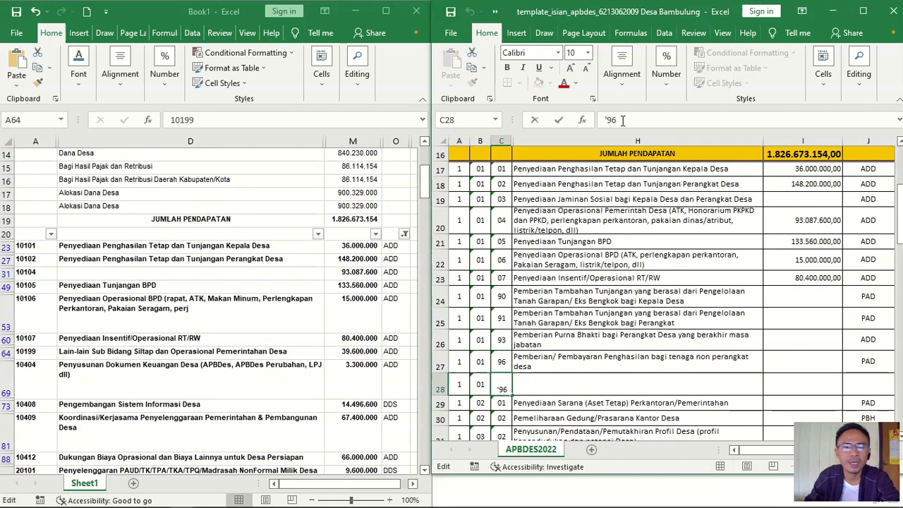
{"action": "key", "text": "BackSpace"}
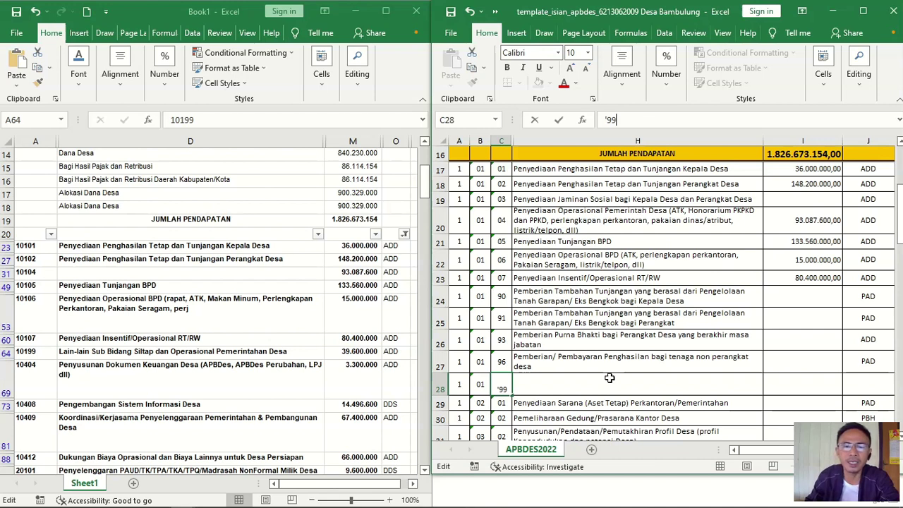
{"action": "key", "text": "Return"}
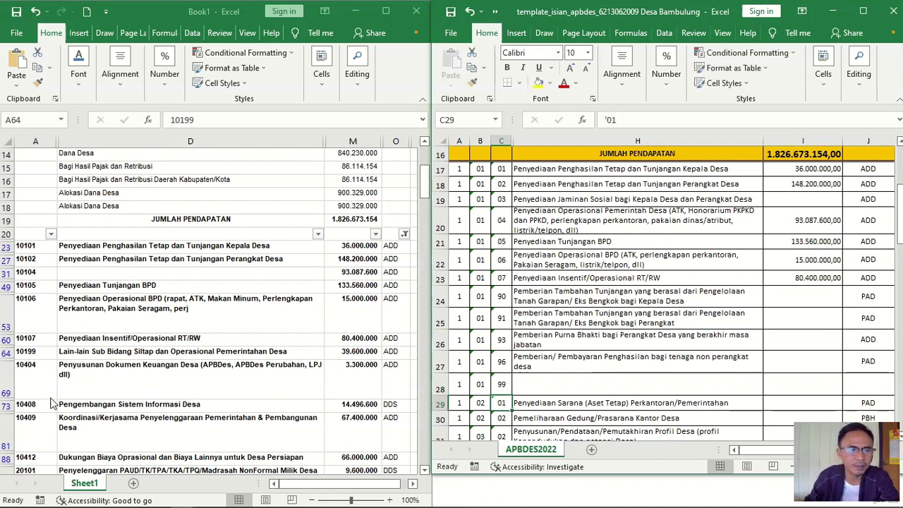
- Copy the description Lain-lain Sub Bidang Siltap dan Operasional Pemerintahan Desa from Book1 and paste it as a value into template cell H28
{"action": "left_click", "coordinate": [97, 352]}
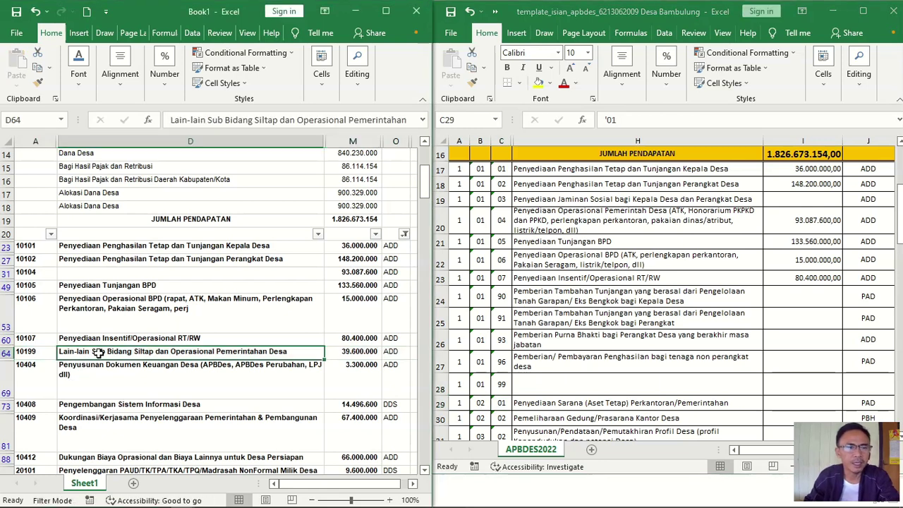
{"action": "key", "text": "ctrl+c"}
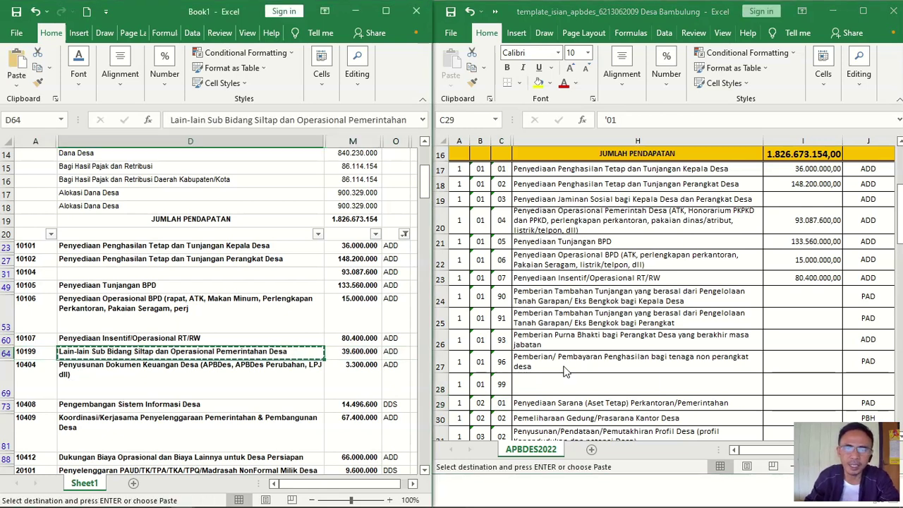
{"action": "left_click", "coordinate": [556, 384]}
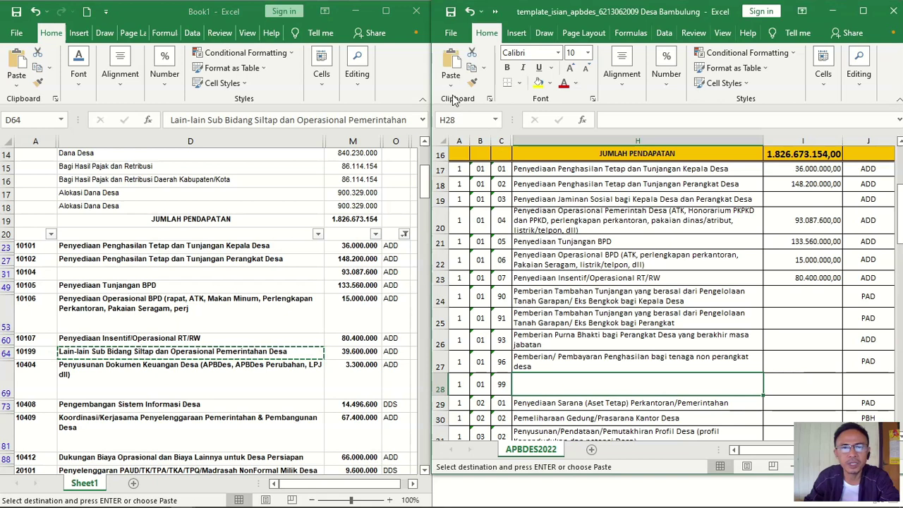
{"action": "left_click", "coordinate": [451, 85]}
{"action": "left_click", "coordinate": [448, 171]}
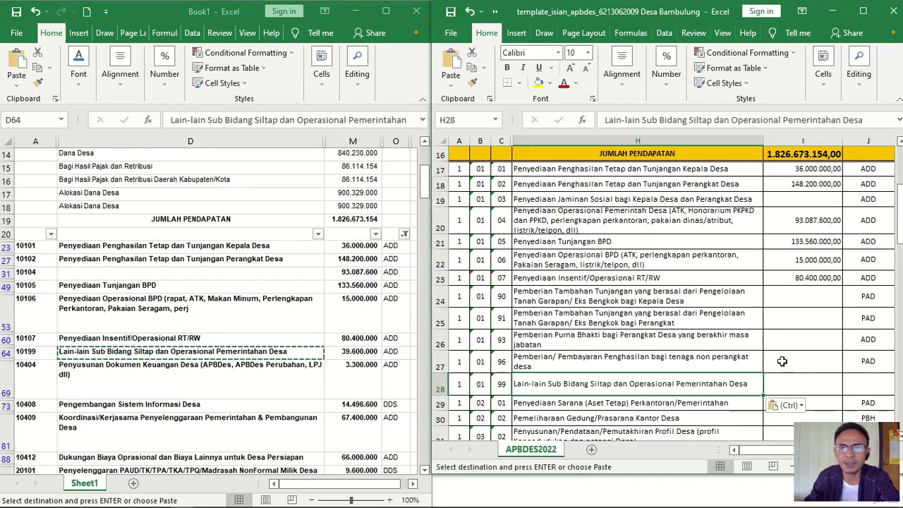
- Copy the item 10199 amount 39.600.000 from Book1 and paste it as a value into template cell I28
{"action": "left_click", "coordinate": [352, 352]}
{"action": "key", "text": "ctrl+c"}
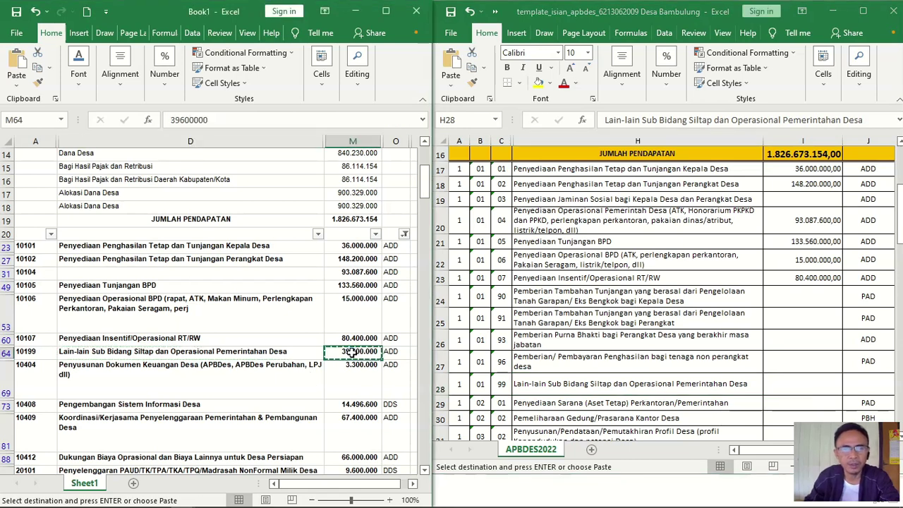
{"action": "left_click", "coordinate": [792, 364]}
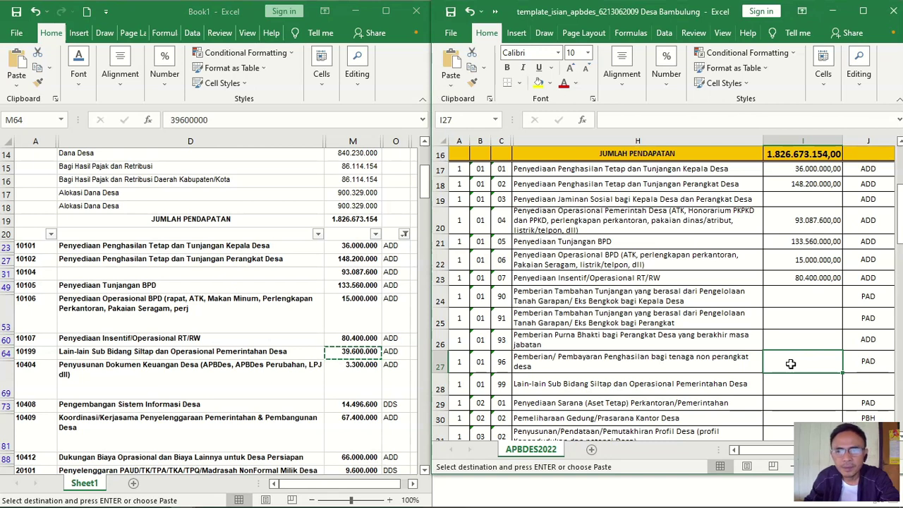
{"action": "left_click", "coordinate": [801, 383]}
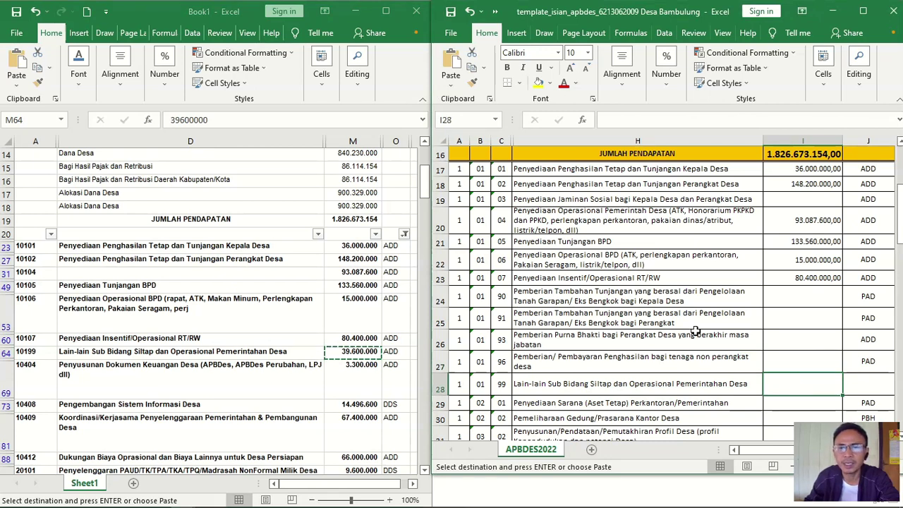
{"action": "left_click", "coordinate": [451, 85]}
{"action": "left_click", "coordinate": [448, 170]}
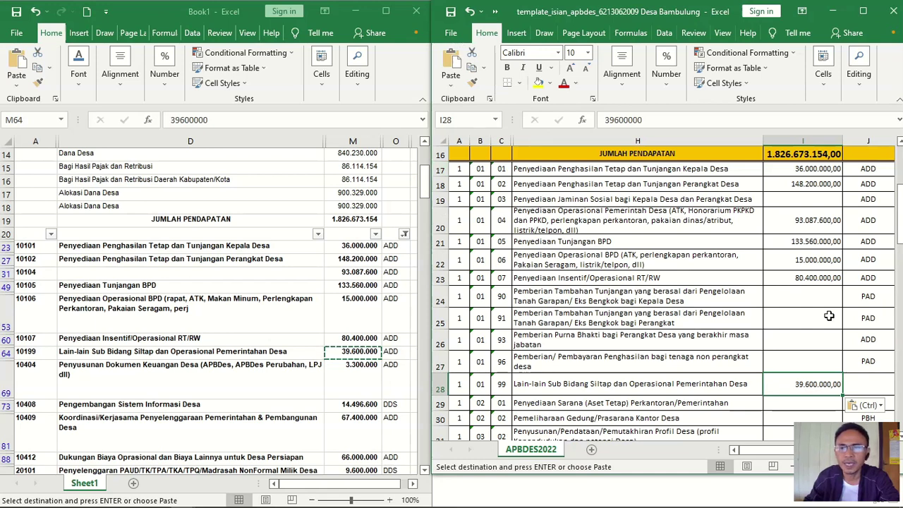
- Copy the funding source ADD from template cell J22 into J28 for the added Lain-lain Sub Bidang Siltap row
{"action": "left_click", "coordinate": [870, 260]}
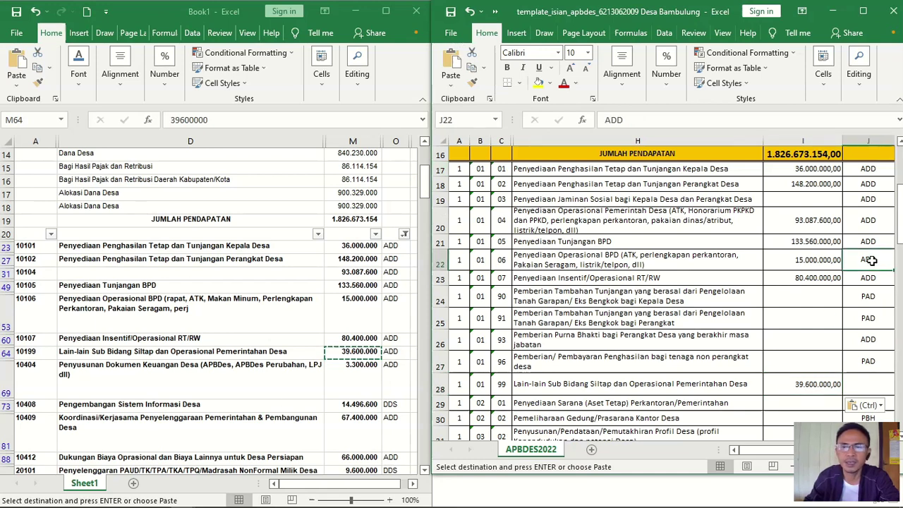
{"action": "key", "text": "ctrl+c"}
{"action": "left_click", "coordinate": [866, 384]}
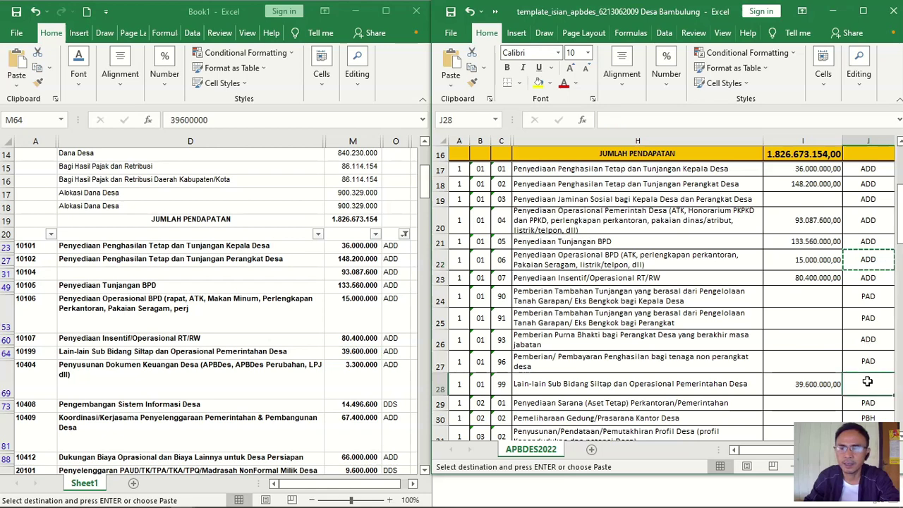
{"action": "key", "text": "ctrl+v"}
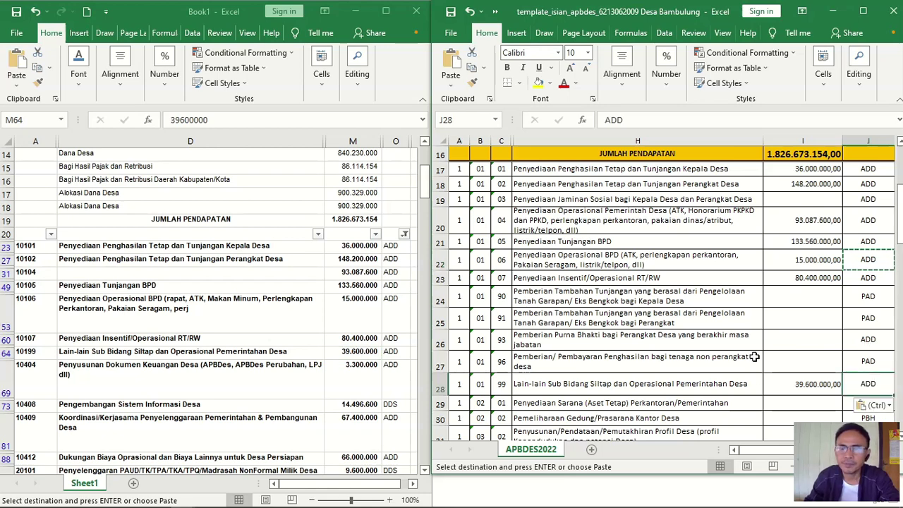
- Look for the template row matching Book1 item 10404, Penyusunan Dokumen Keuangan Desa
{"action": "scroll", "coordinate": [788, 332], "scroll_direction": "down", "scroll_amount": 3}
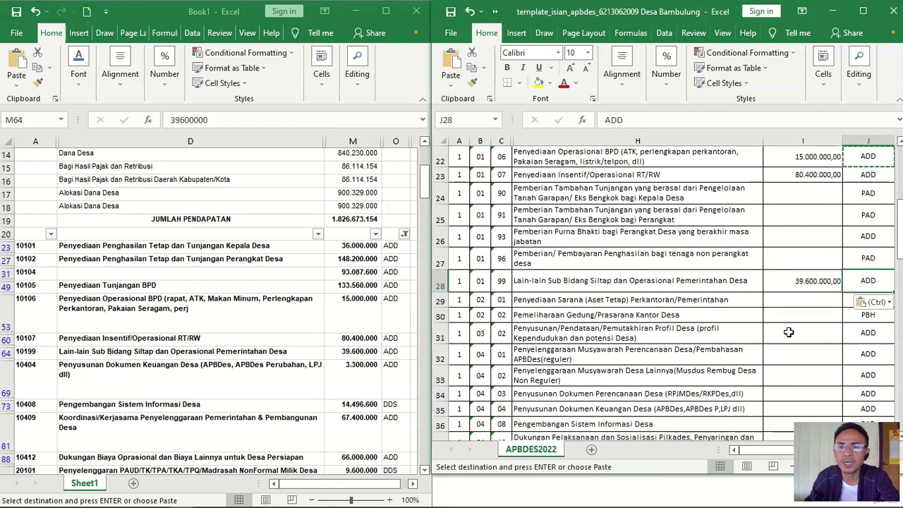
{"action": "scroll", "coordinate": [787, 329], "scroll_direction": "down", "scroll_amount": 1}
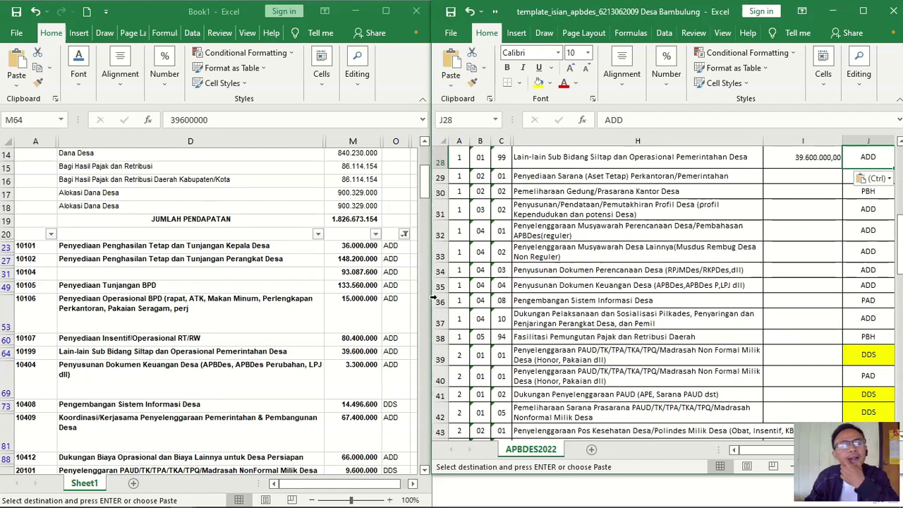
{"action": "left_click", "coordinate": [242, 320]}
{"action": "left_click", "coordinate": [188, 324]}
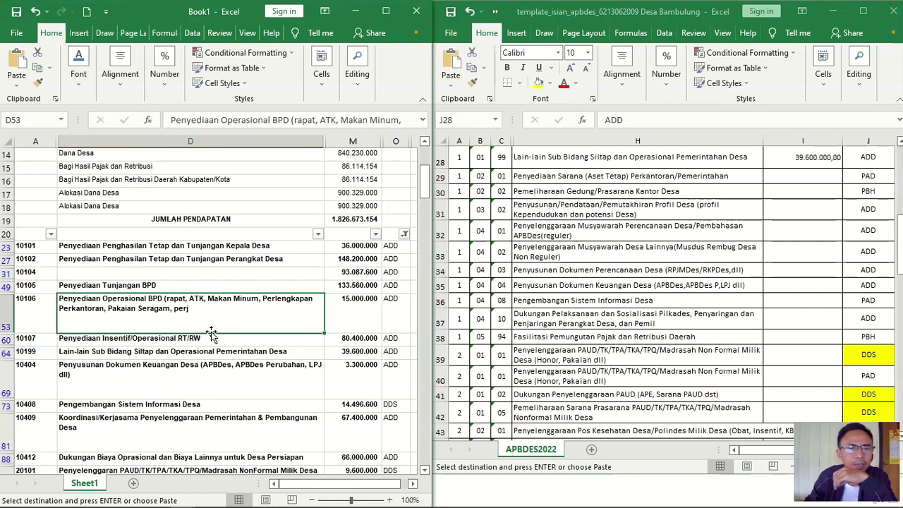
{"action": "scroll", "coordinate": [211, 332], "scroll_direction": "down", "scroll_amount": 2}
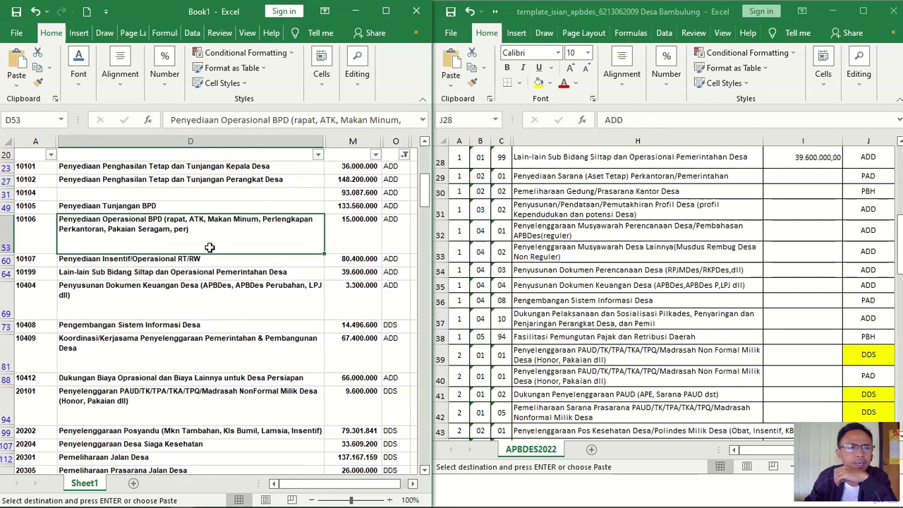
{"action": "left_click", "coordinate": [172, 276]}
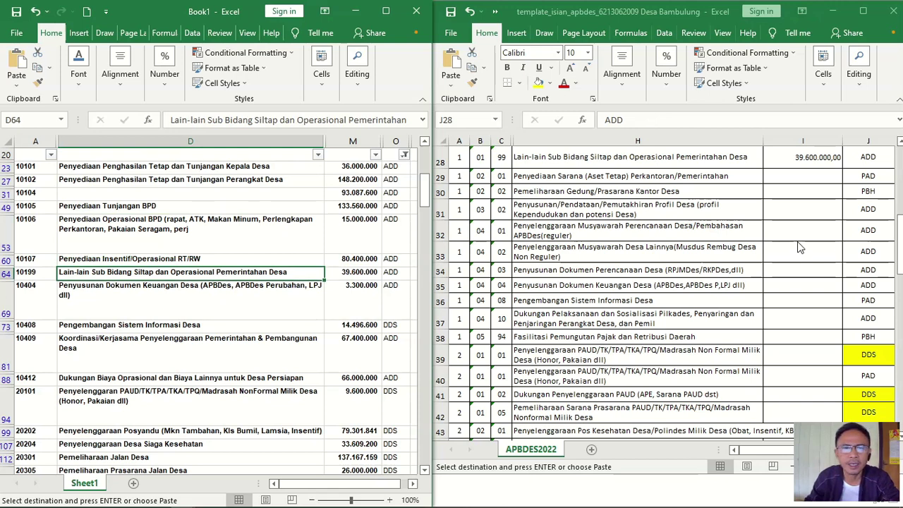
{"action": "left_click", "coordinate": [207, 294]}
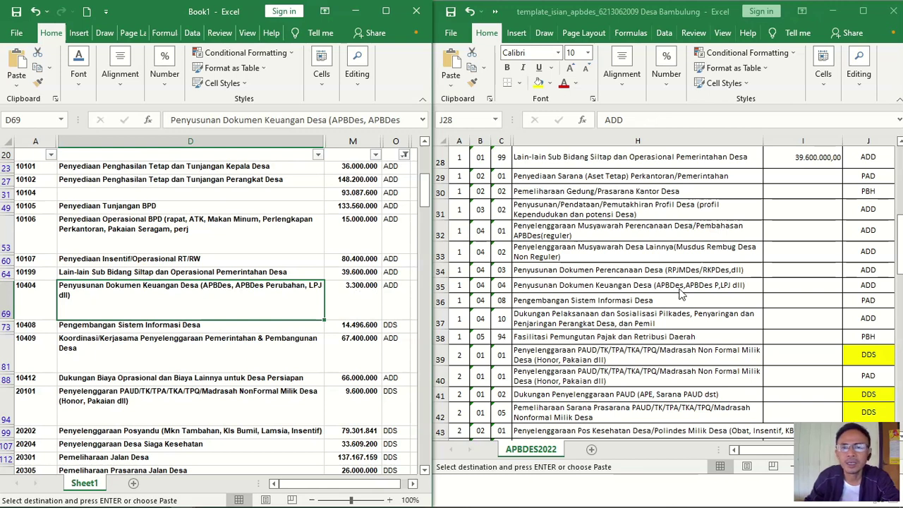
{"action": "key", "text": "ctrl+v"}
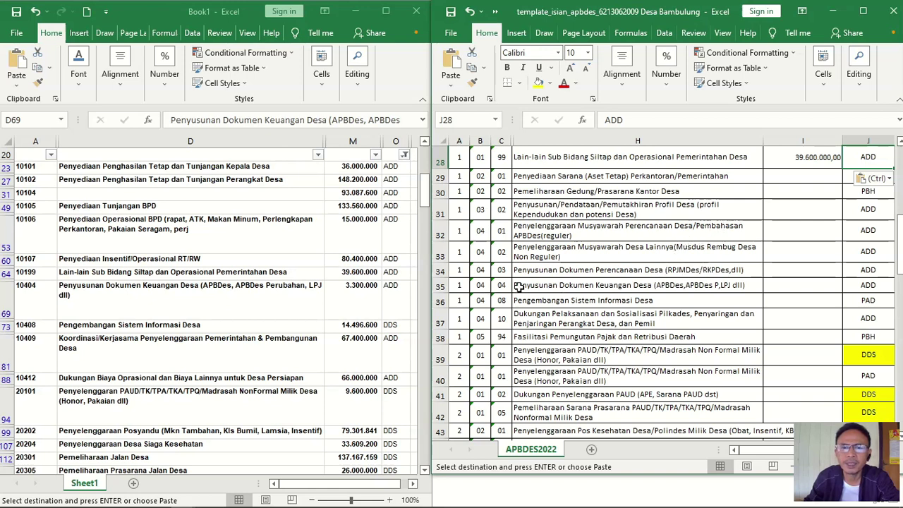
{"action": "left_click", "coordinate": [675, 283]}
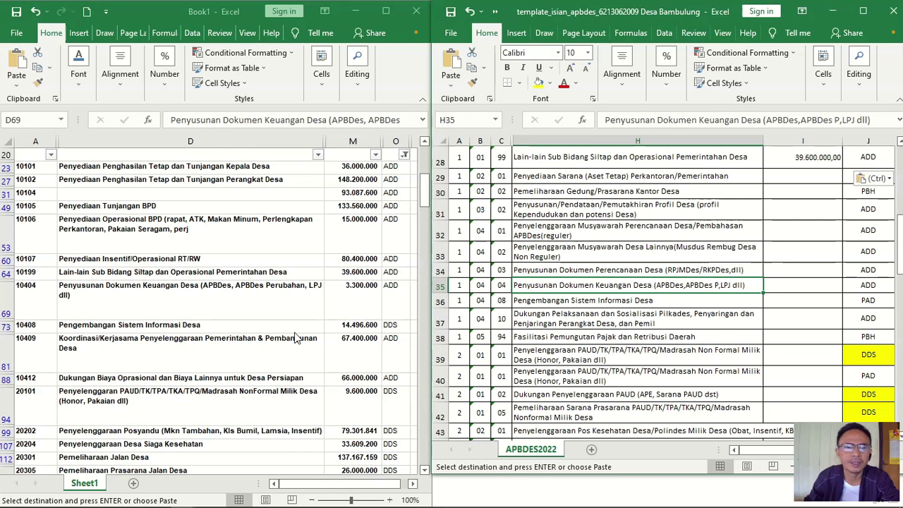
- Copy the Penyusunan Dokumen Keuangan Desa amount 3.300.000 from Book1 and paste it as a value into template cell I35
{"action": "left_click", "coordinate": [353, 295]}
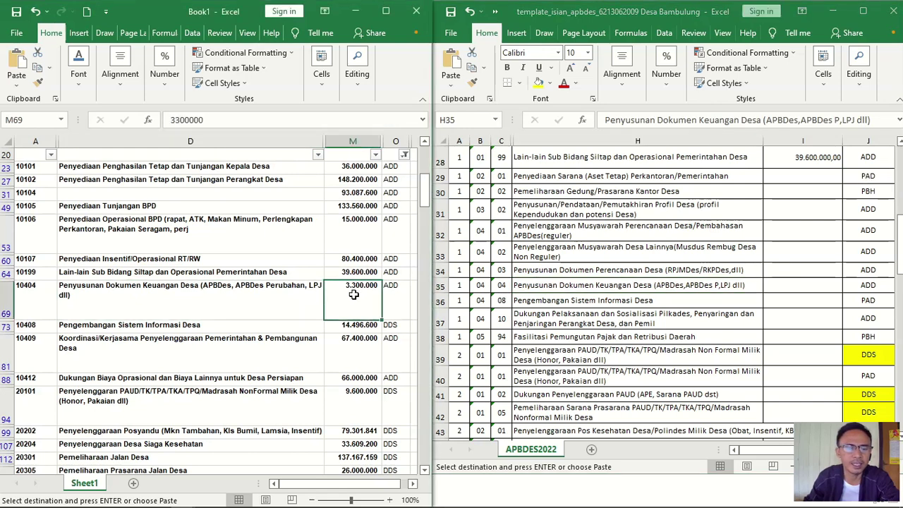
{"action": "key", "text": "ctrl+c"}
{"action": "left_click", "coordinate": [788, 284]}
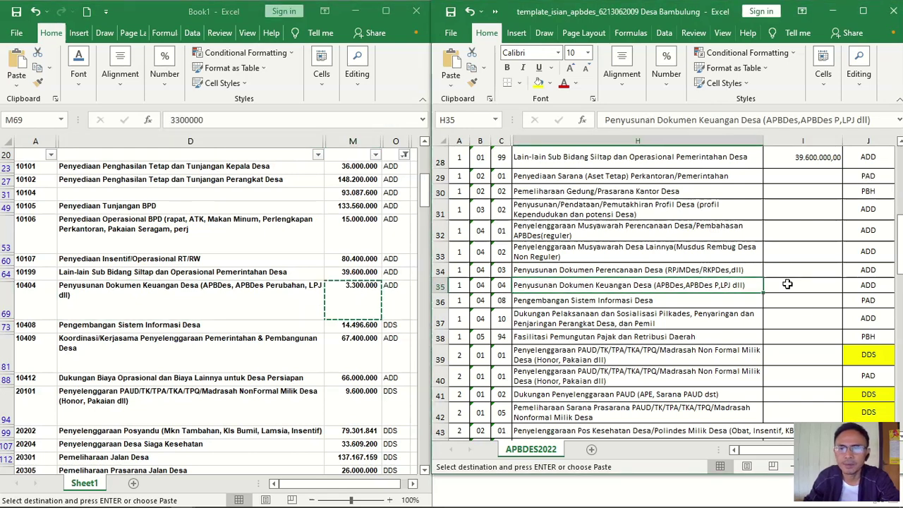
{"action": "left_click", "coordinate": [451, 81]}
{"action": "left_click", "coordinate": [449, 171]}
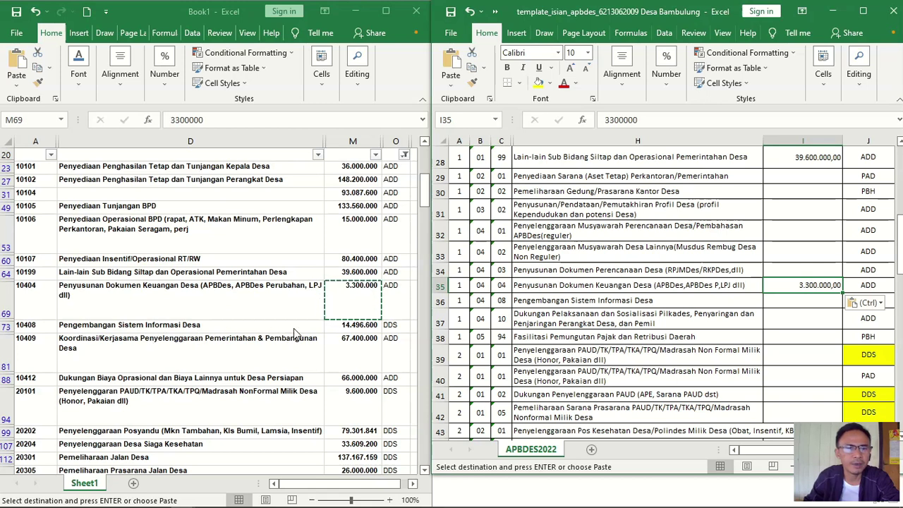
- Copy the Pengembangan Sistem Informasi Desa amount 14.496.600 from Book1 and paste it as a value into template cell I36
{"action": "left_click", "coordinate": [345, 326]}
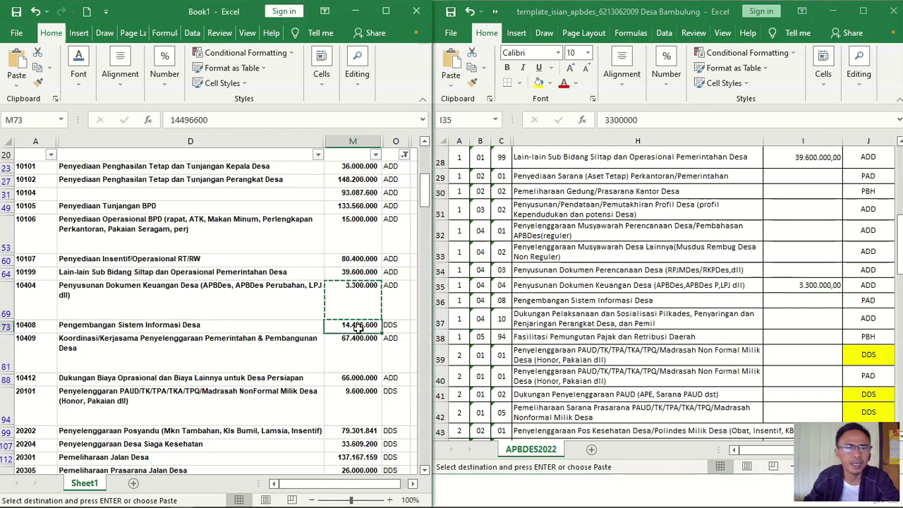
{"action": "key", "text": "ctrl+c"}
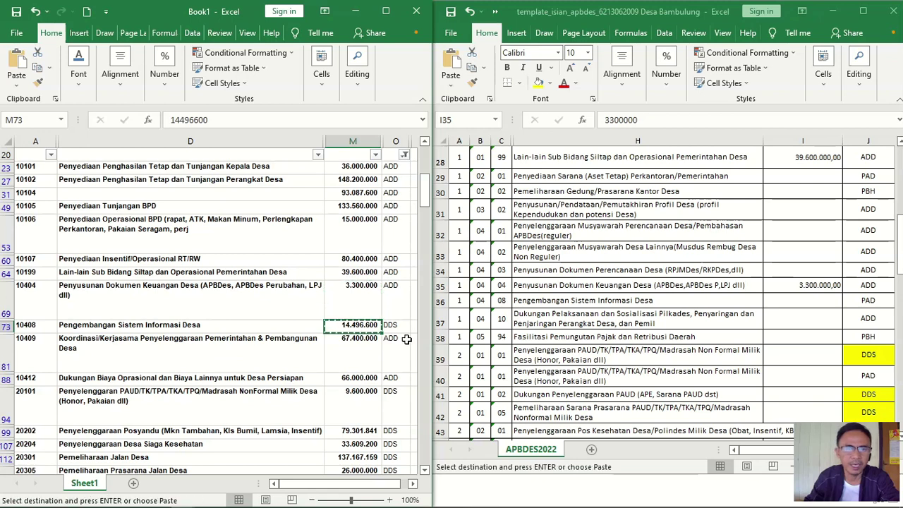
{"action": "left_click", "coordinate": [567, 300]}
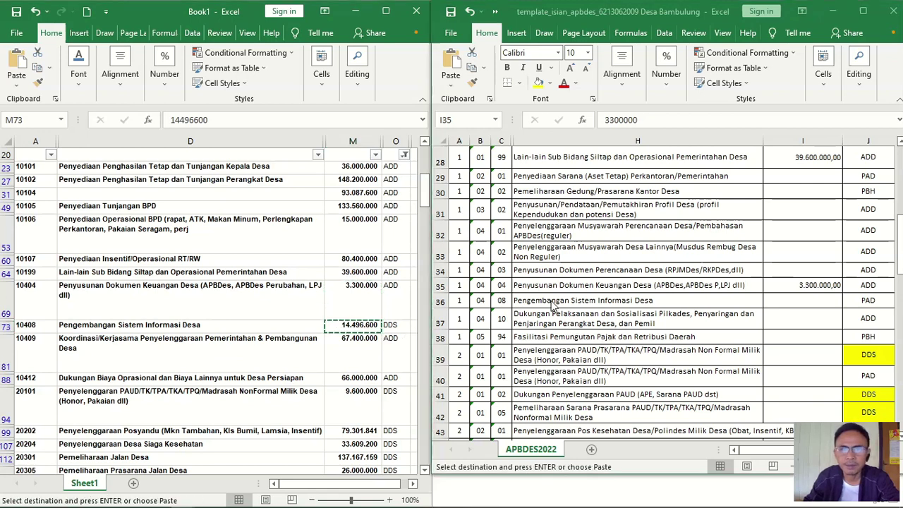
{"action": "left_click", "coordinate": [805, 299]}
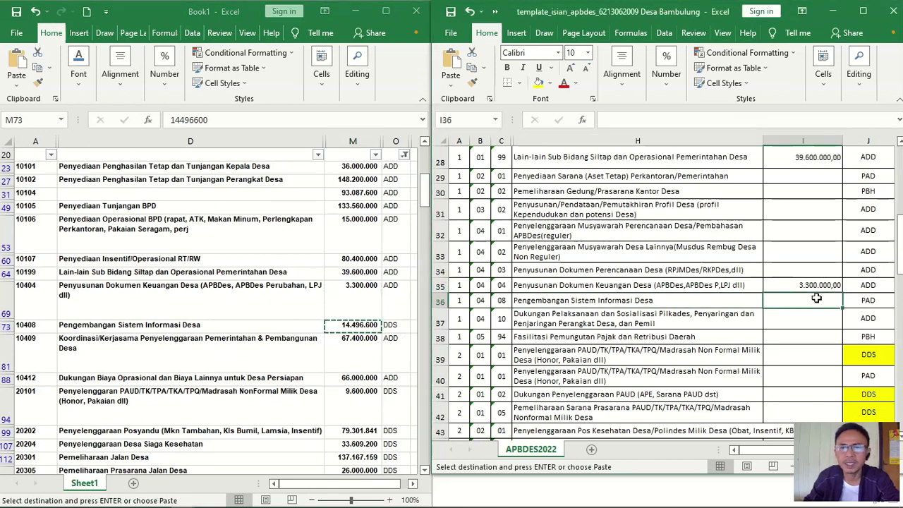
{"action": "left_click", "coordinate": [451, 85]}
{"action": "left_click", "coordinate": [448, 170]}
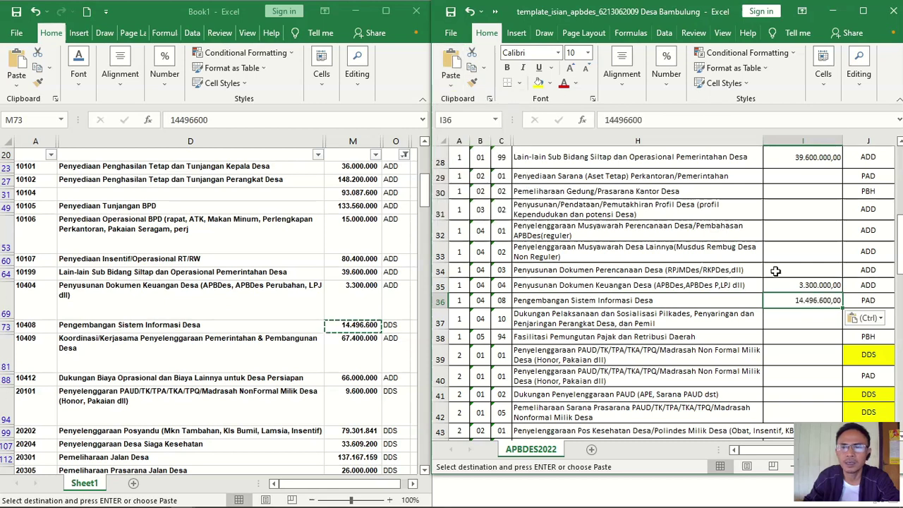
- Copy the funding source DDS from template cell J39 into J36 for the Pengembangan Sistem Informasi Desa row
{"action": "left_click", "coordinate": [865, 302]}
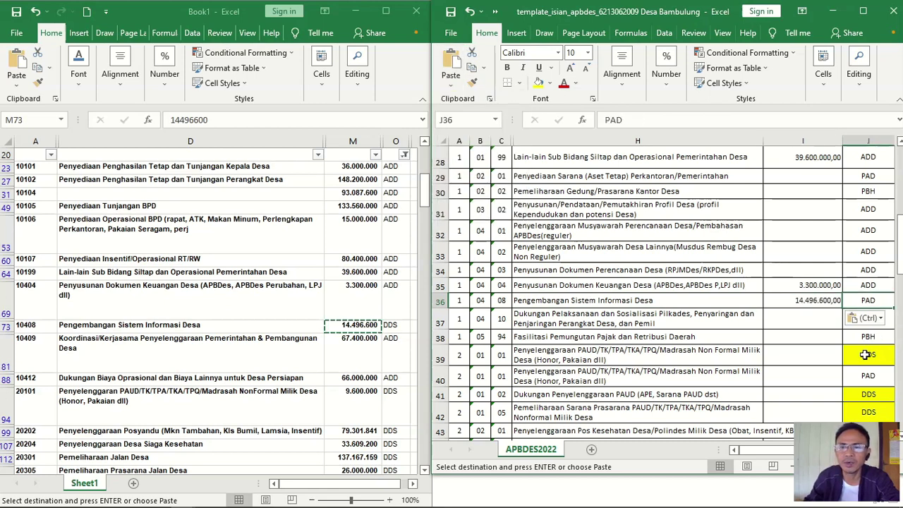
{"action": "left_click", "coordinate": [865, 354]}
{"action": "key", "text": "ctrl+c"}
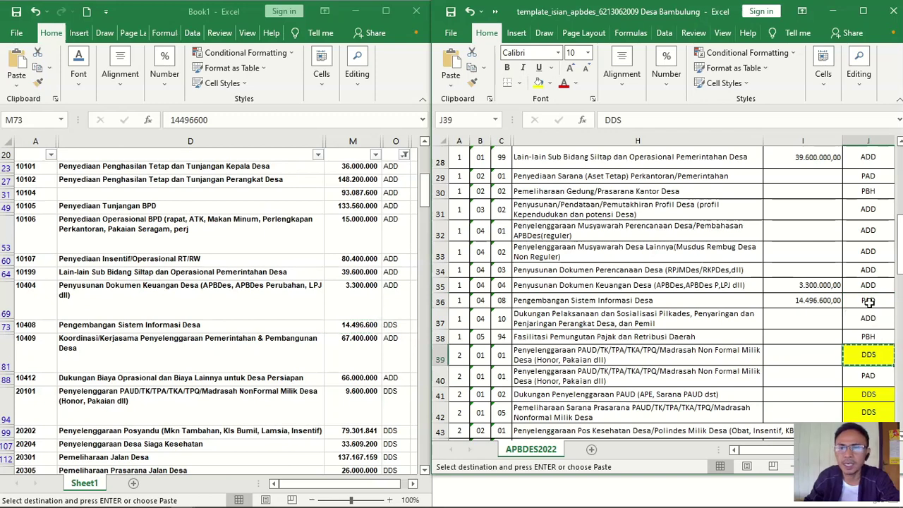
{"action": "left_click", "coordinate": [870, 300]}
{"action": "key", "text": "ctrl+v"}
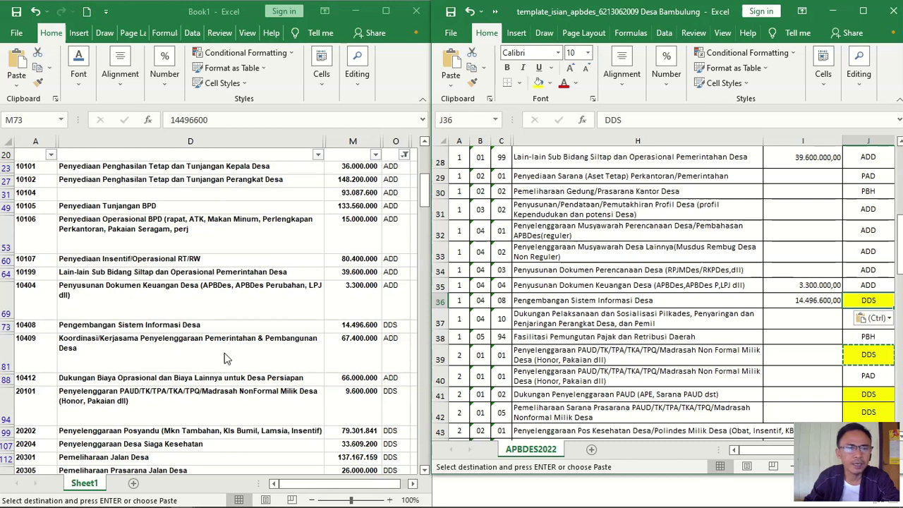
- Look for the template row matching Book1 item 10409, Koordinasi/Kerjasama Penyelenggaraan Pemerintahan & Pembangunan Desa
{"action": "left_click", "coordinate": [345, 355]}
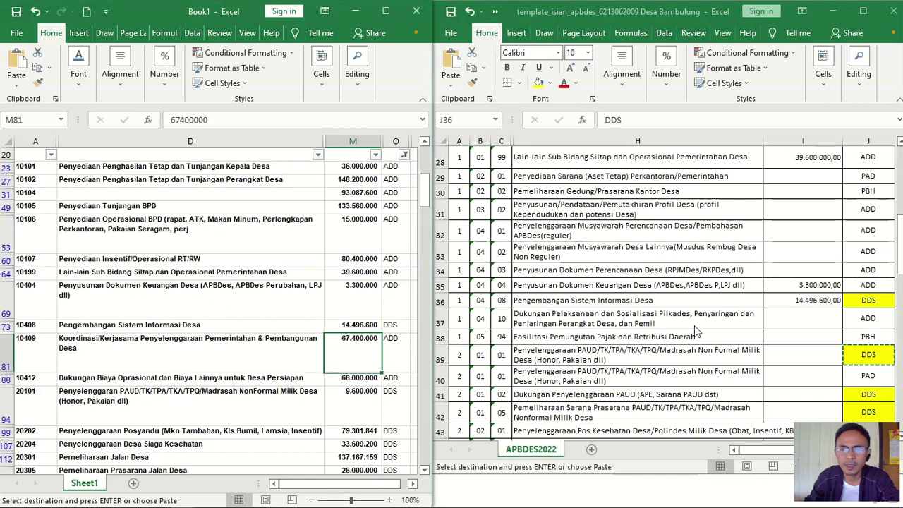
{"action": "key", "text": "ctrl+v"}
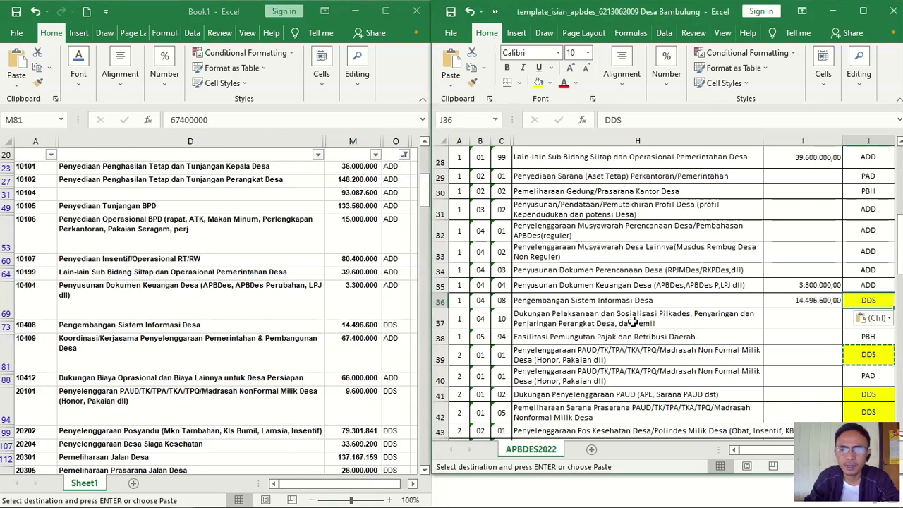
{"action": "left_click", "coordinate": [632, 322]}
{"action": "left_click_drag", "start_coordinate": [634, 325], "coordinate": [636, 365]}
{"action": "scroll", "coordinate": [636, 366], "scroll_direction": "down", "scroll_amount": 2}
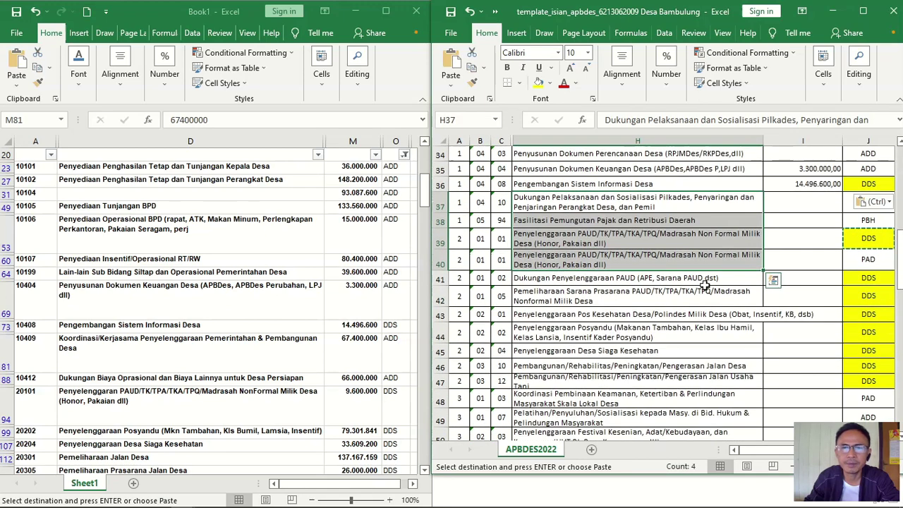
{"action": "left_click", "coordinate": [799, 201]}
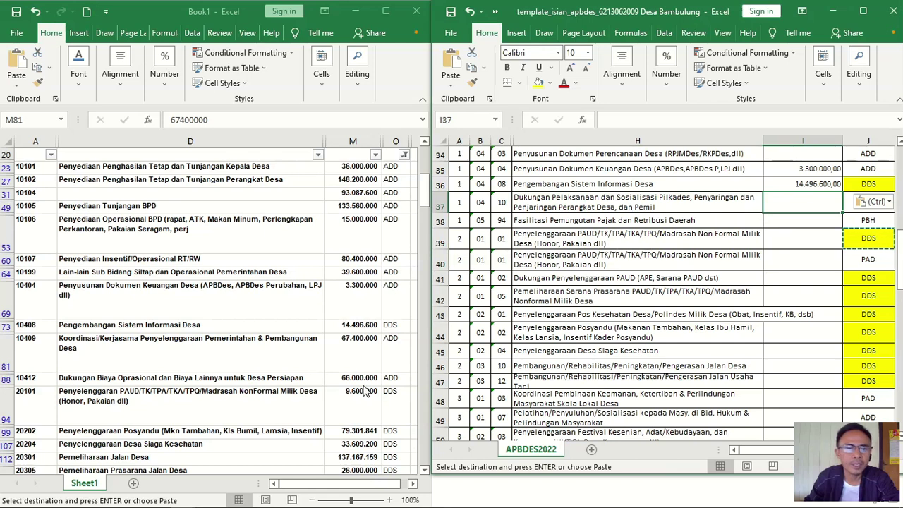
{"action": "left_click", "coordinate": [255, 362]}
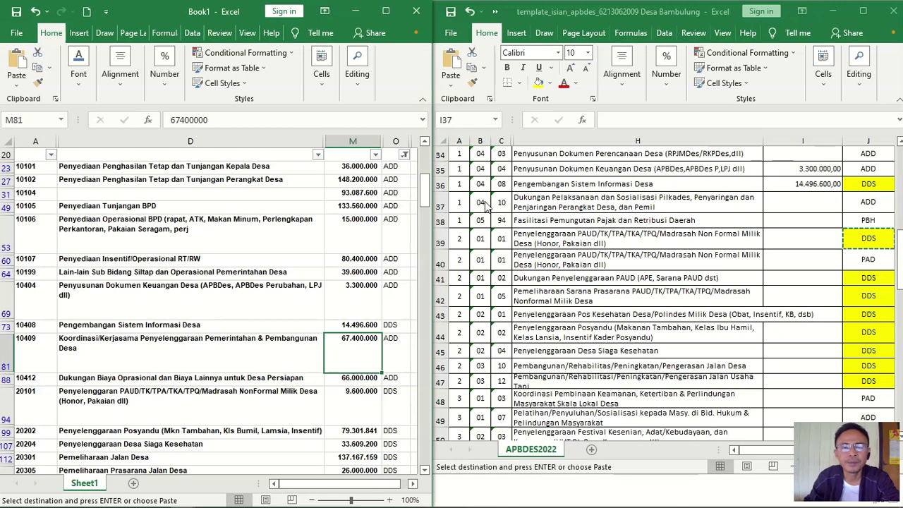
{"action": "key", "text": "ctrl+v"}
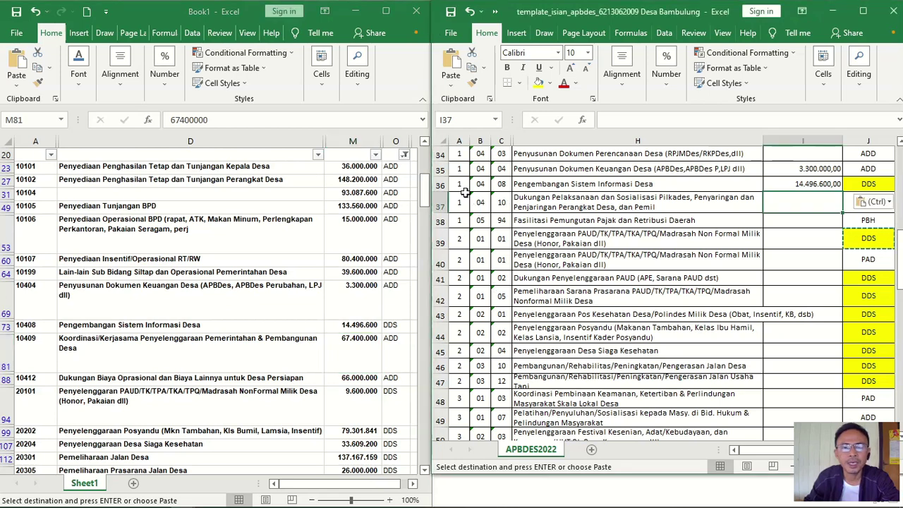
- Insert a blank sheet row at template row 37, above the Dukungan Pelaksanaan dan Sosialisasi Pilkades activity
{"action": "left_click", "coordinate": [503, 204]}
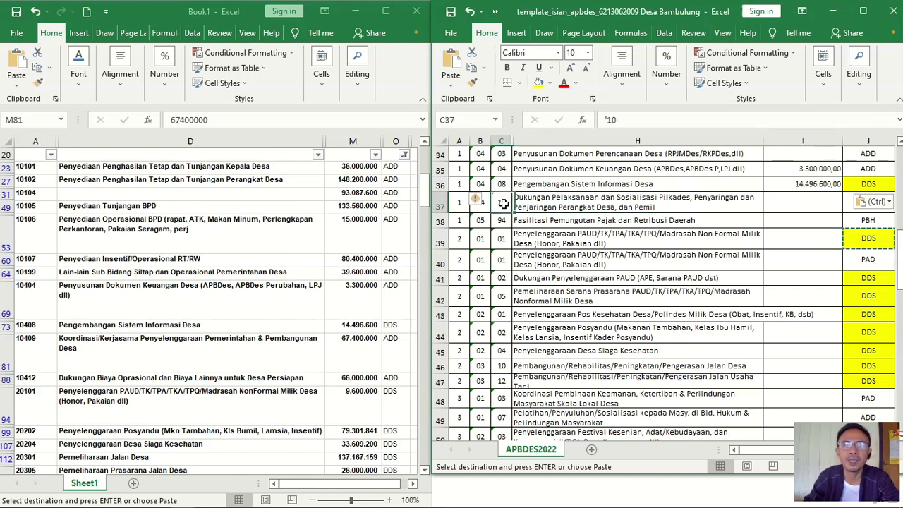
{"action": "left_click", "coordinate": [821, 76]}
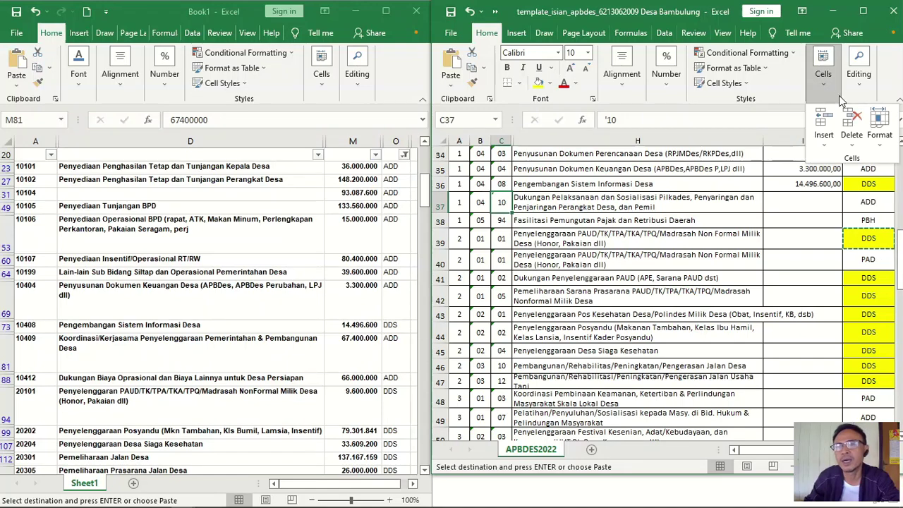
{"action": "left_click", "coordinate": [828, 144]}
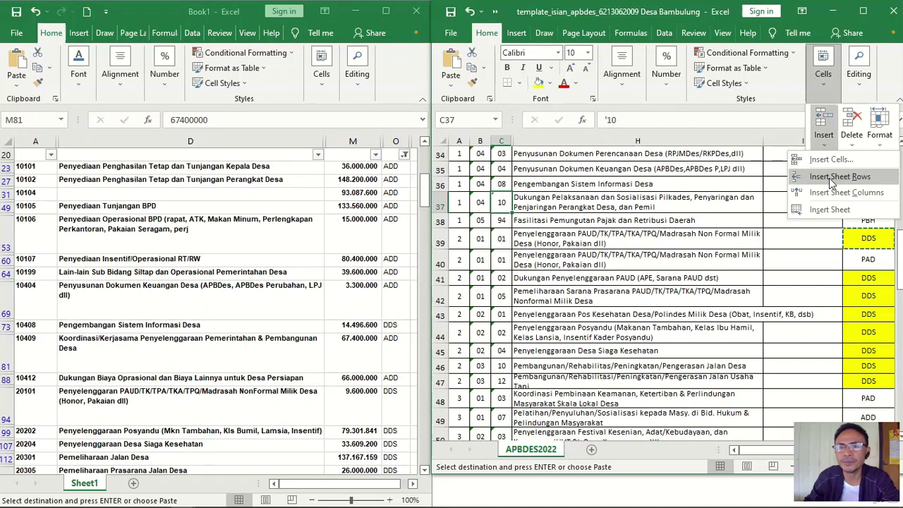
{"action": "left_click", "coordinate": [836, 177]}
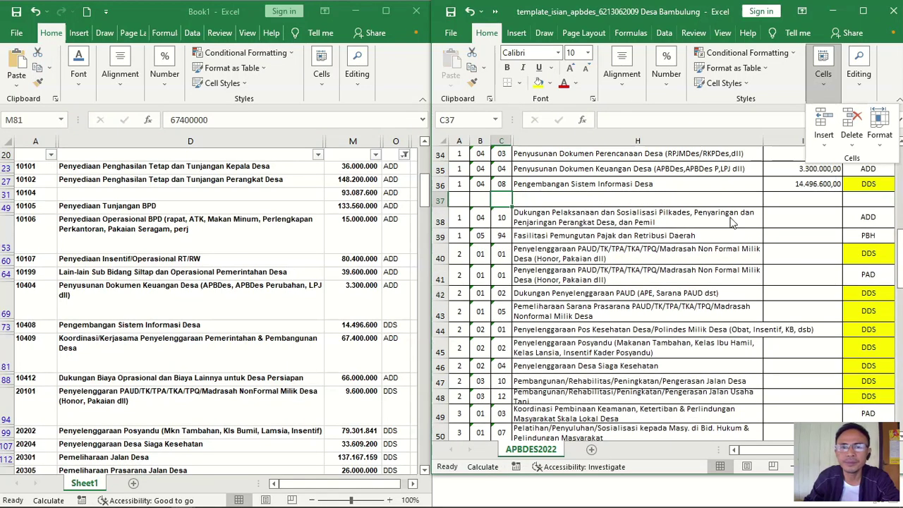
- Copy the activity code cells A36:C36 of Pengembangan Sistem Informasi Desa into the blank template row 37
{"action": "left_click", "coordinate": [459, 204]}
{"action": "left_click_drag", "start_coordinate": [460, 204], "coordinate": [498, 203]}
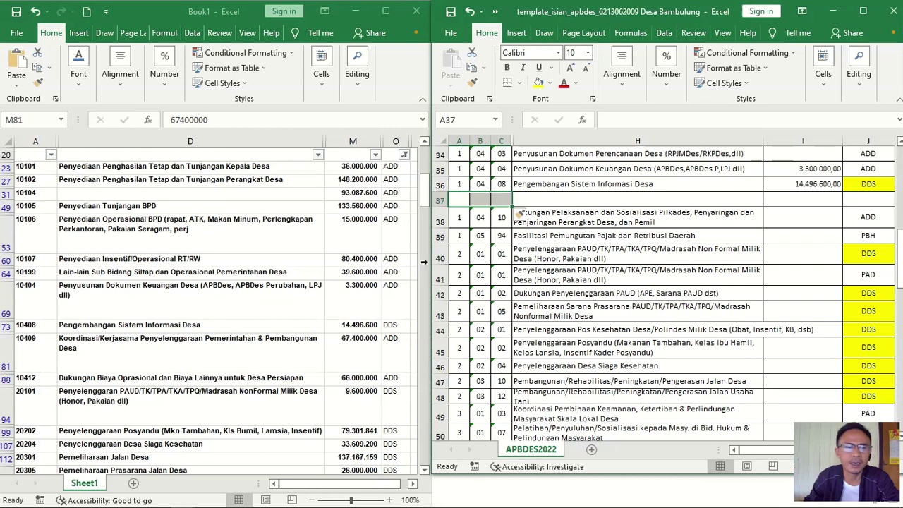
{"action": "left_click", "coordinate": [44, 346]}
{"action": "left_click", "coordinate": [41, 341]}
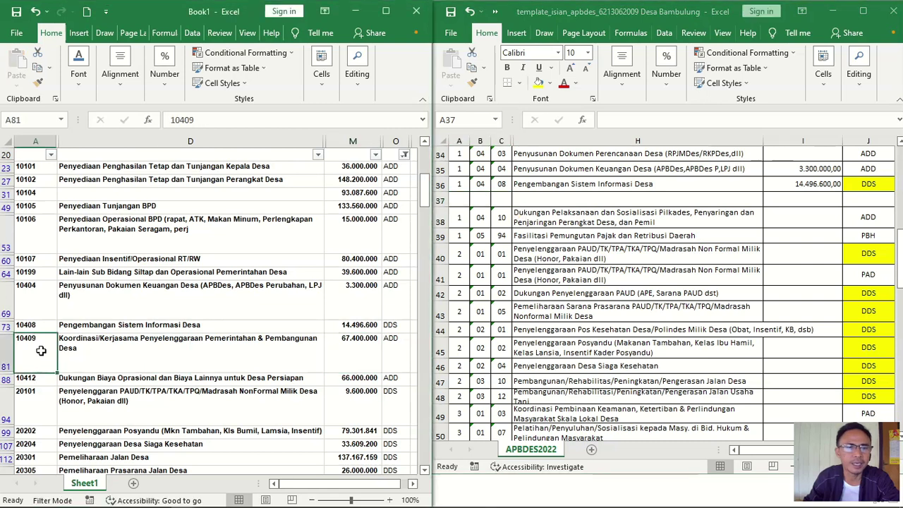
{"action": "left_click", "coordinate": [496, 187]}
{"action": "left_click", "coordinate": [459, 185]}
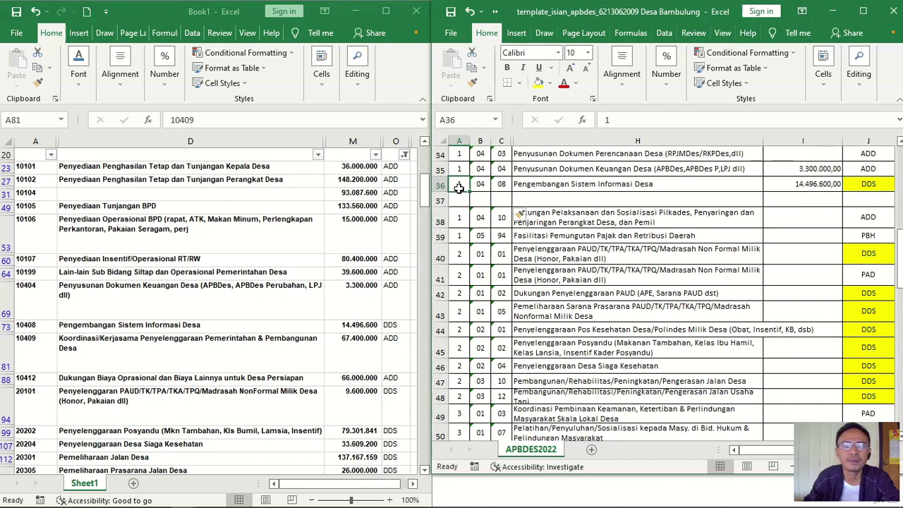
{"action": "left_click_drag", "start_coordinate": [458, 187], "coordinate": [507, 187]}
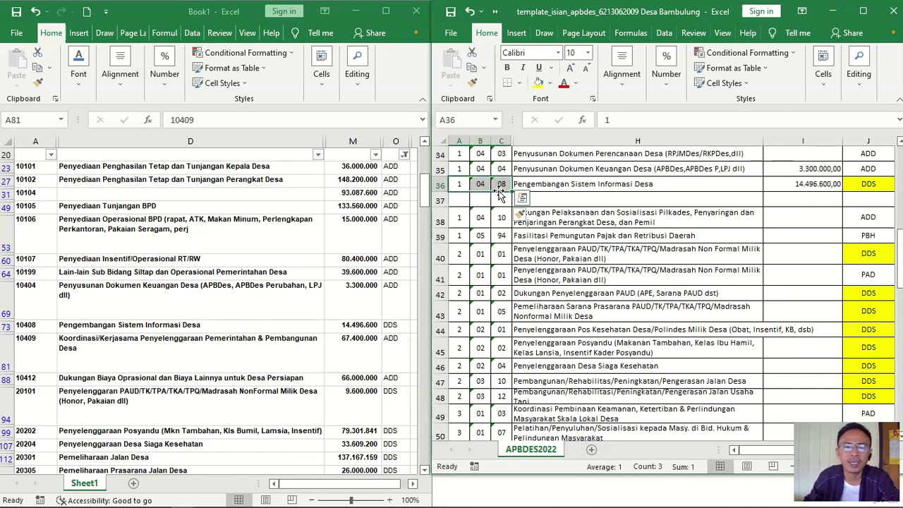
{"action": "key", "text": "ctrl+c"}
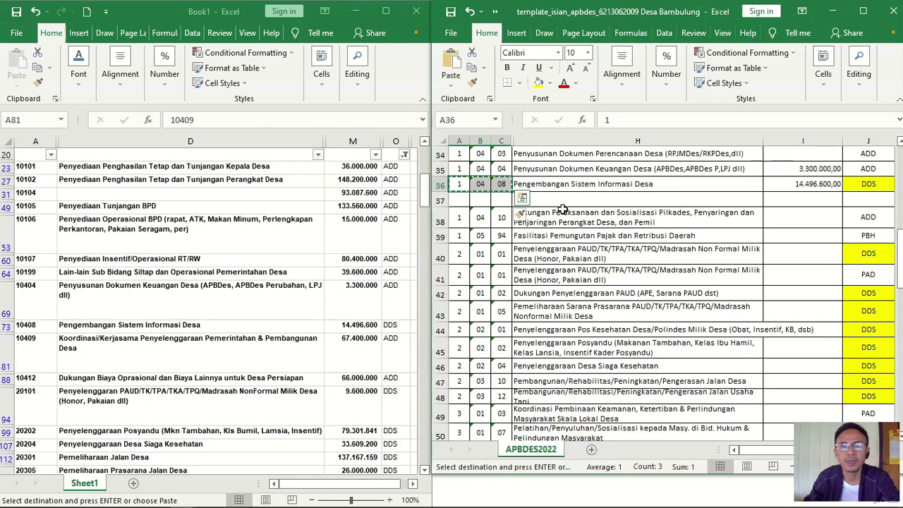
{"action": "left_click", "coordinate": [467, 203]}
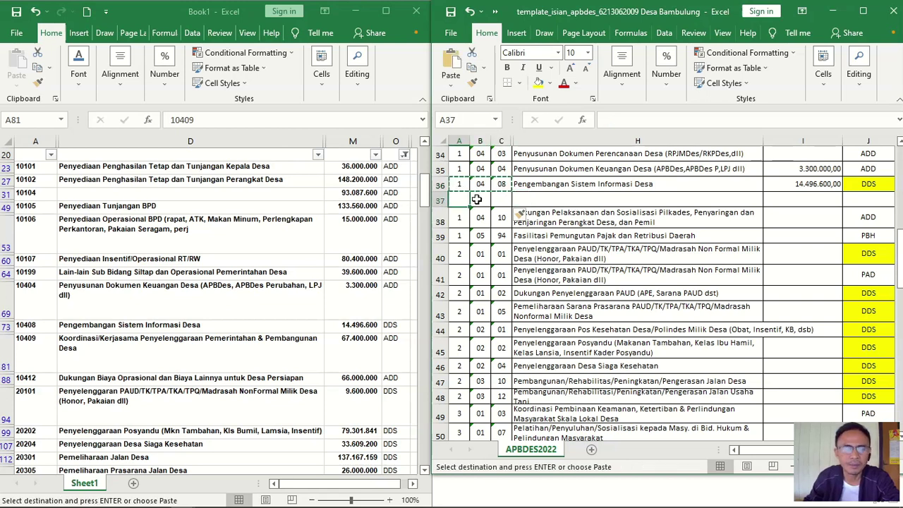
{"action": "key", "text": "ctrl+v"}
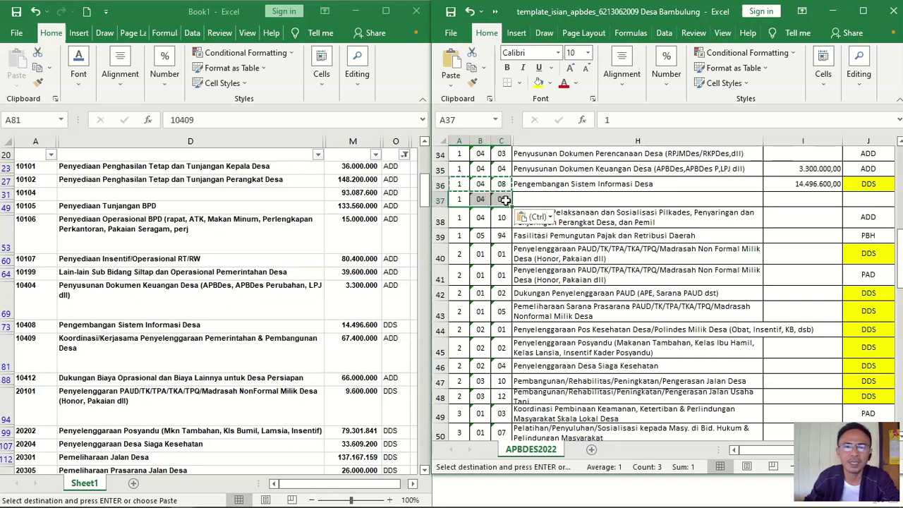
- Change the activity code in template cell C37 to 09
{"action": "left_click", "coordinate": [501, 199]}
{"action": "left_click", "coordinate": [623, 121]}
{"action": "key", "text": "BackSpace"}
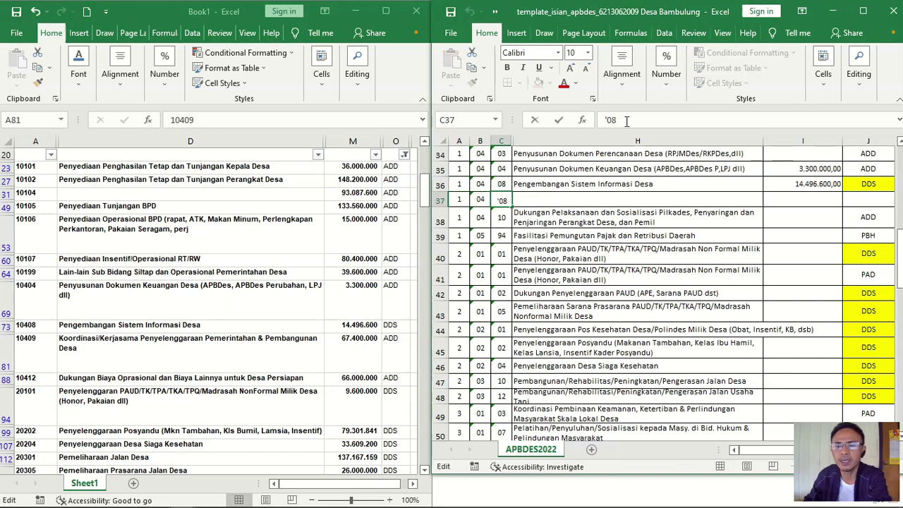
{"action": "type", "text": "9"}
- Copy the name of Book1 item 10409, Koordinasi/Kerjasama Penyelenggaraan Pemerintahan & Pembangunan Desa, and paste it as a value into template cell H37
{"action": "left_click", "coordinate": [633, 196]}
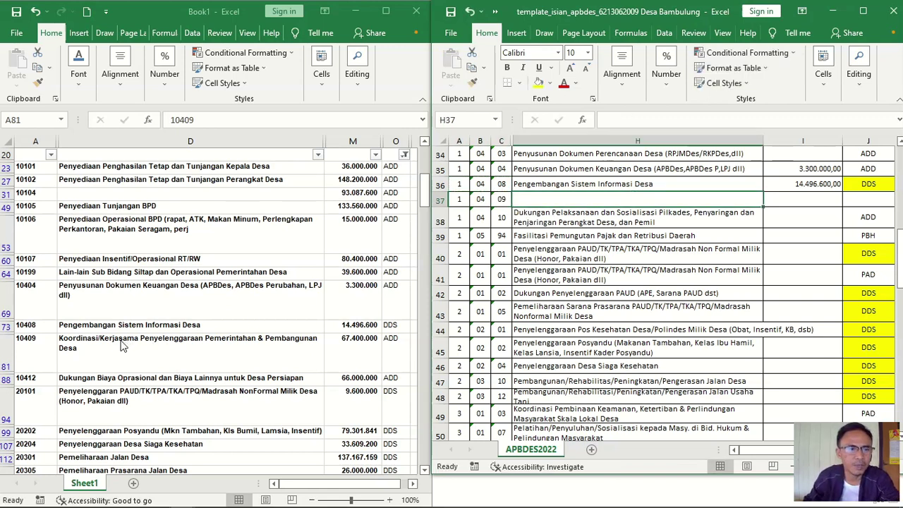
{"action": "left_click", "coordinate": [118, 347]}
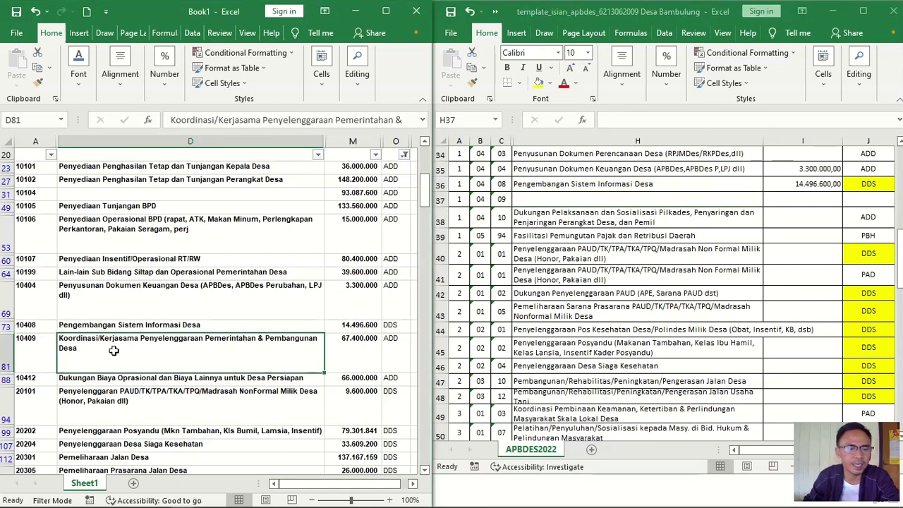
{"action": "key", "text": "ctrl+c"}
{"action": "left_click", "coordinate": [539, 201]}
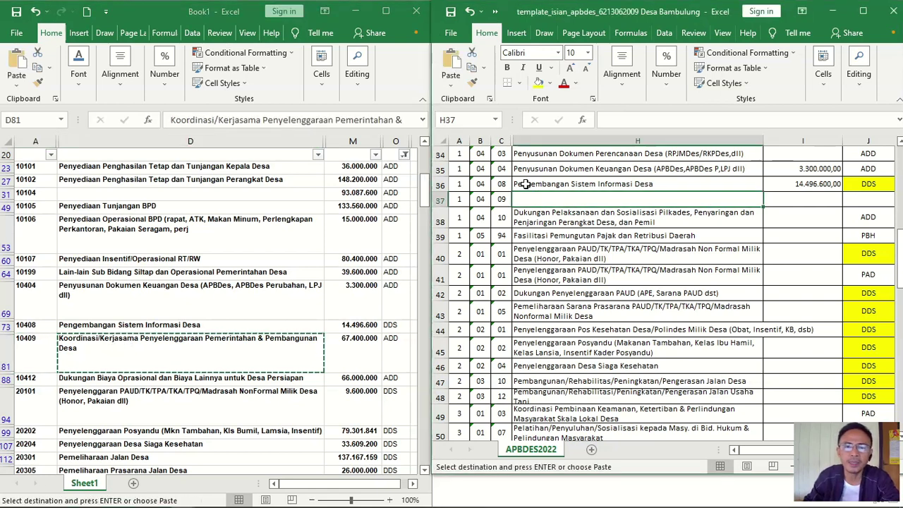
{"action": "left_click", "coordinate": [451, 83]}
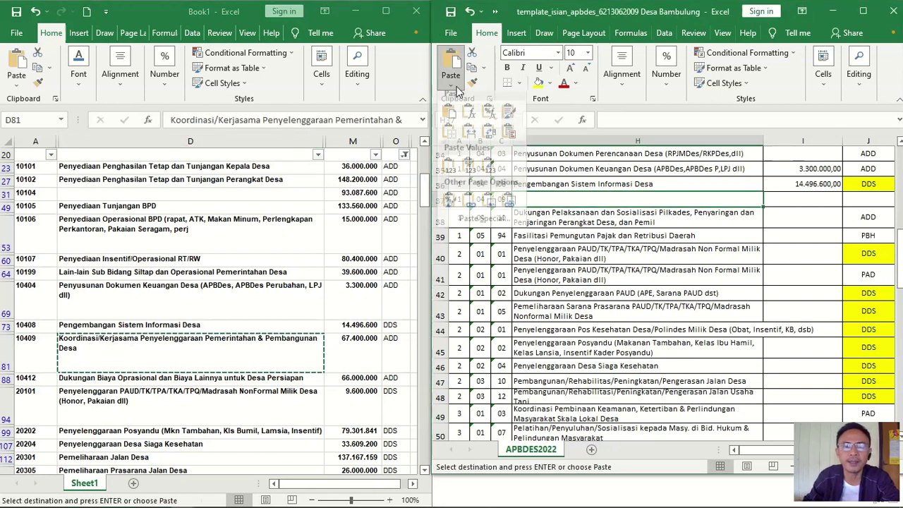
{"action": "left_click", "coordinate": [446, 176]}
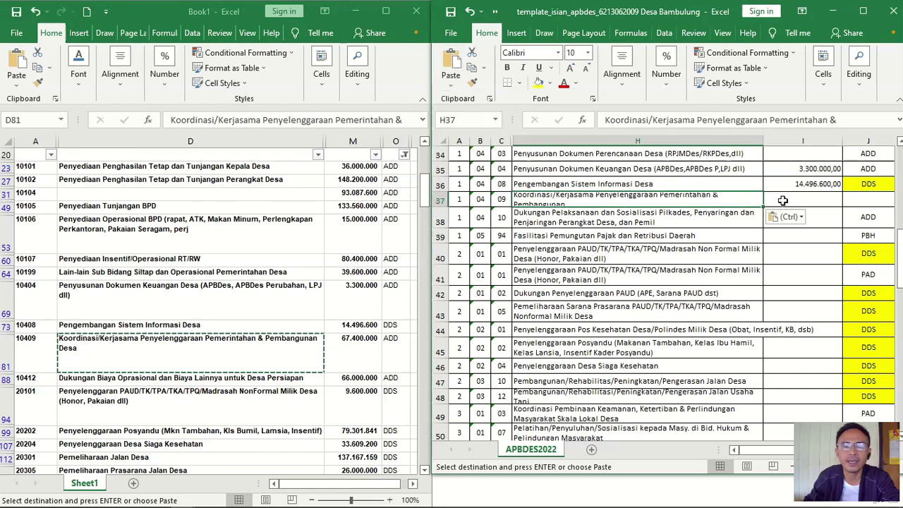
- Copy the Koordinasi/Kerjasama amount 67.400.000 from Book1 and paste it as a value into template cell I37
{"action": "left_click", "coordinate": [353, 350]}
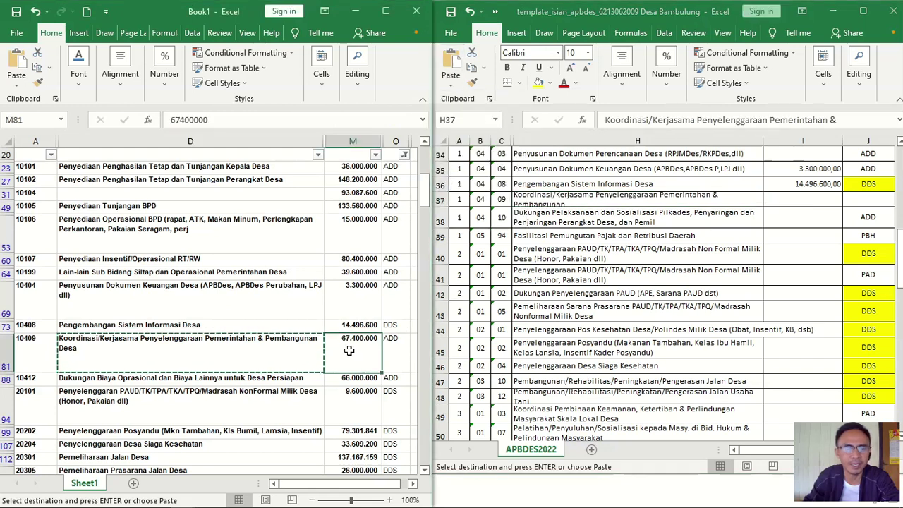
{"action": "key", "text": "ctrl+c"}
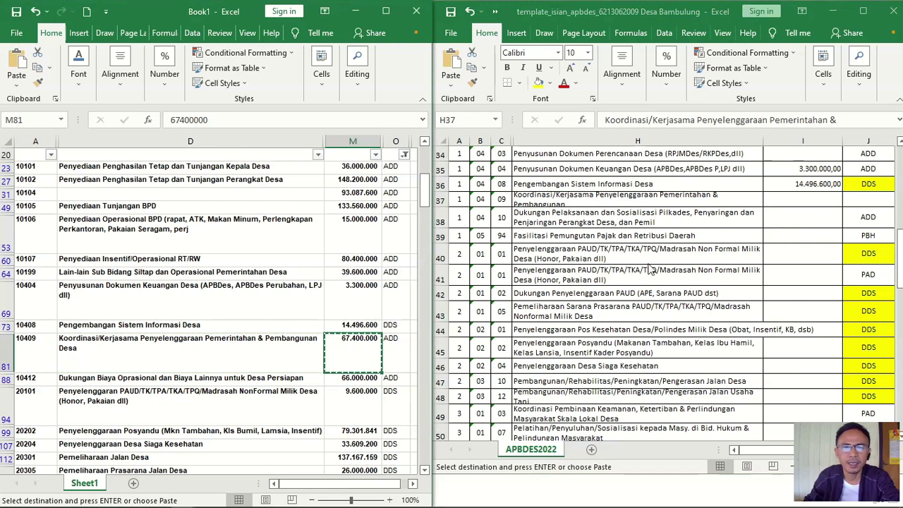
{"action": "left_click", "coordinate": [787, 199]}
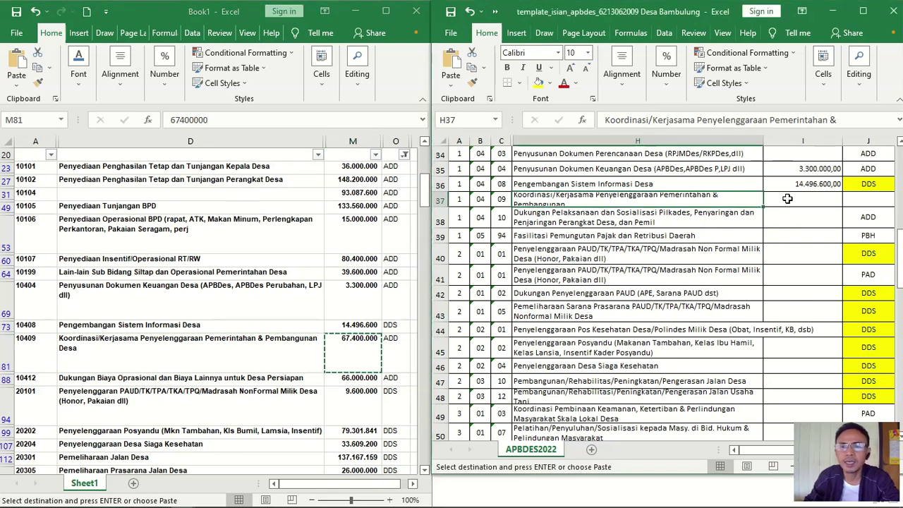
{"action": "left_click", "coordinate": [451, 85]}
{"action": "left_click", "coordinate": [448, 170]}
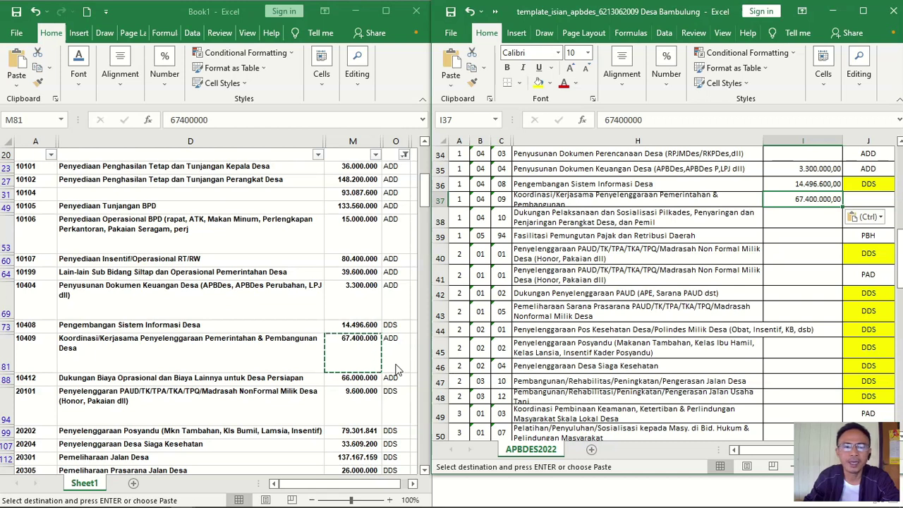
- Copy the funding source ADD from template cell J35 into J37 for the added Koordinasi/Kerjasama row
{"action": "left_click", "coordinate": [870, 173]}
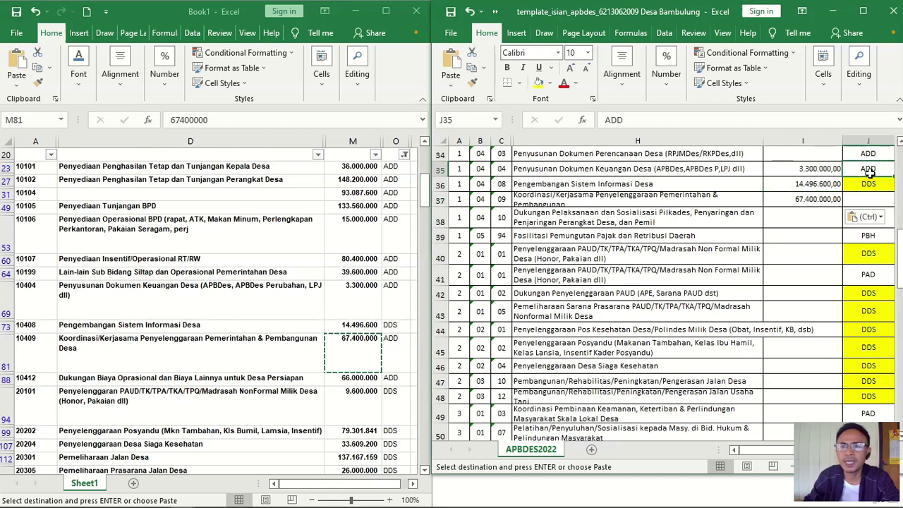
{"action": "key", "text": "ctrl+c"}
{"action": "left_click", "coordinate": [868, 199]}
{"action": "key", "text": "ctrl+v"}
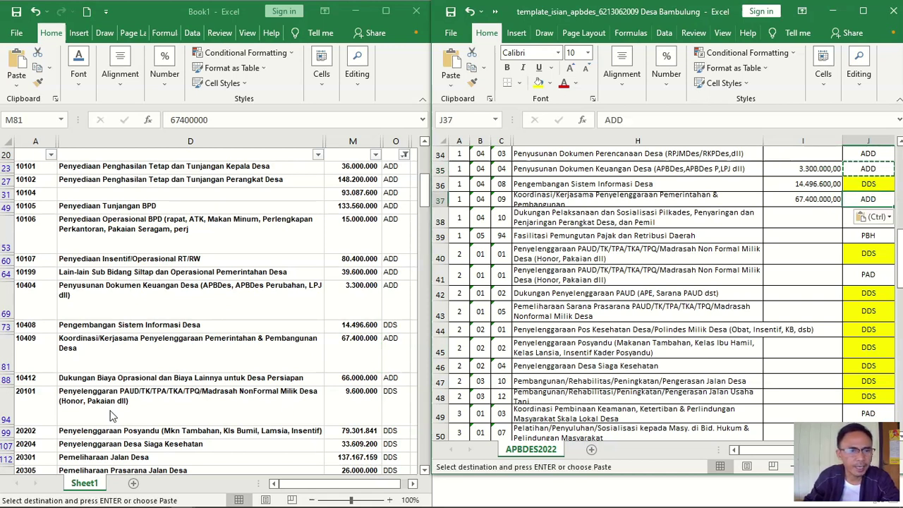
- Compare Book1 item 10412, Dukungan Biaya Oprasional dan Biaya Lainnya untuk Desa Persiapan, with the template's activity codes in rows 38 and 39
{"action": "key", "text": "alt+Tab"}
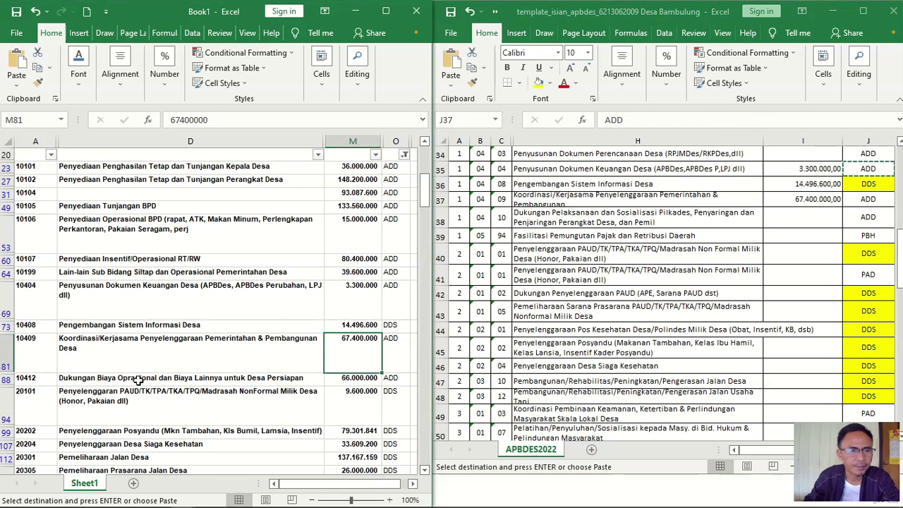
{"action": "left_click", "coordinate": [118, 380]}
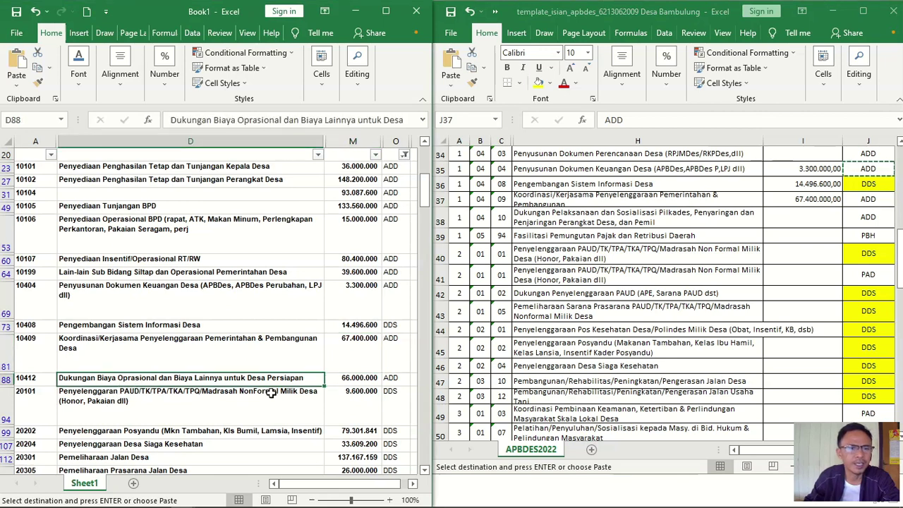
{"action": "scroll", "coordinate": [270, 393], "scroll_direction": "down", "scroll_amount": 3}
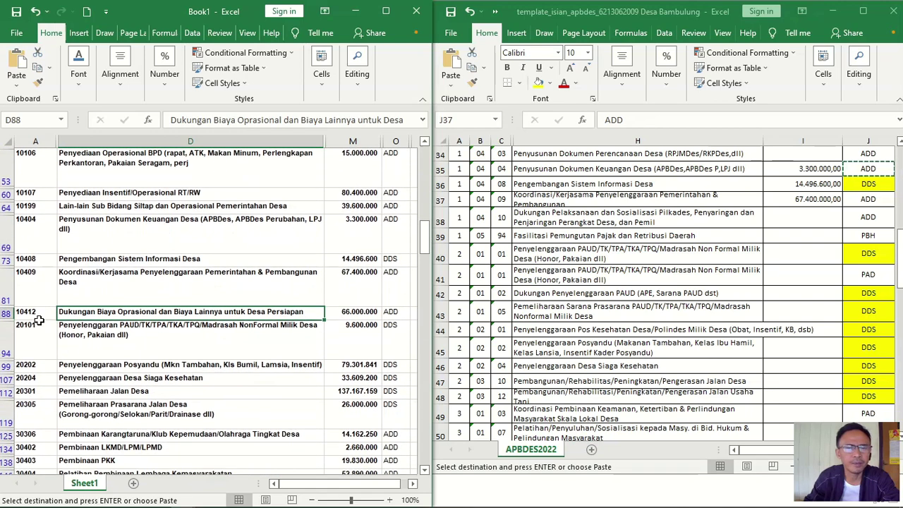
{"action": "key", "text": "ctrl+v"}
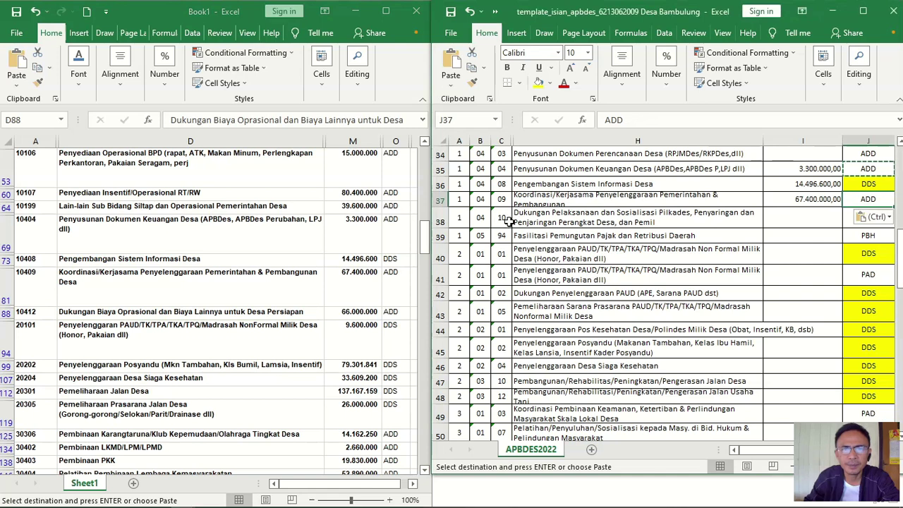
{"action": "left_click", "coordinate": [501, 217]}
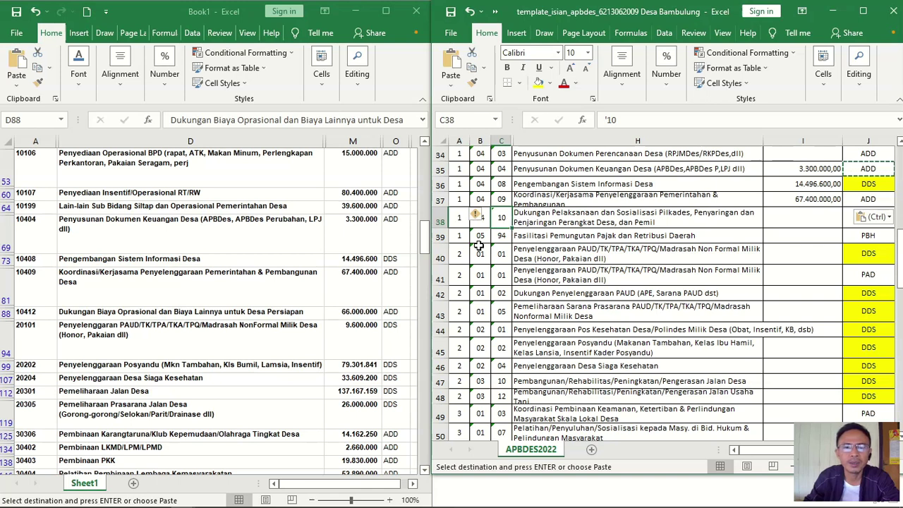
{"action": "left_click", "coordinate": [536, 235]}
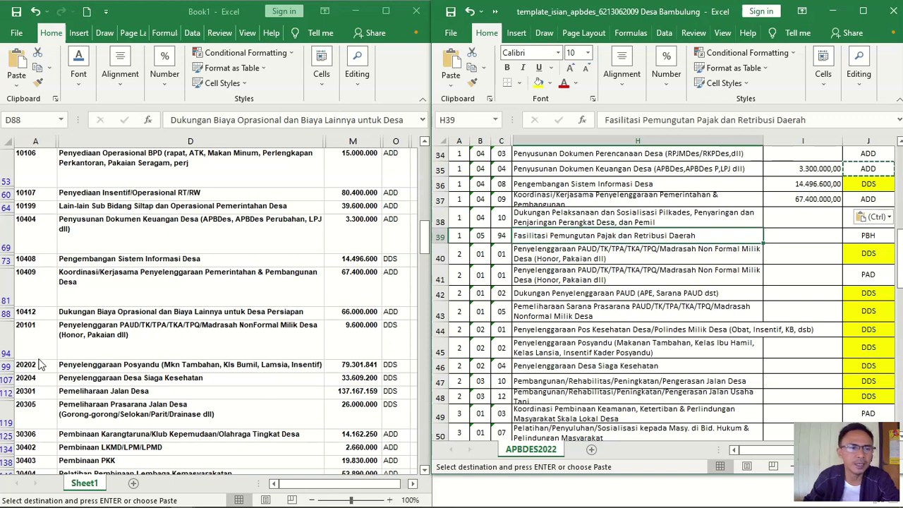
{"action": "left_click", "coordinate": [37, 314]}
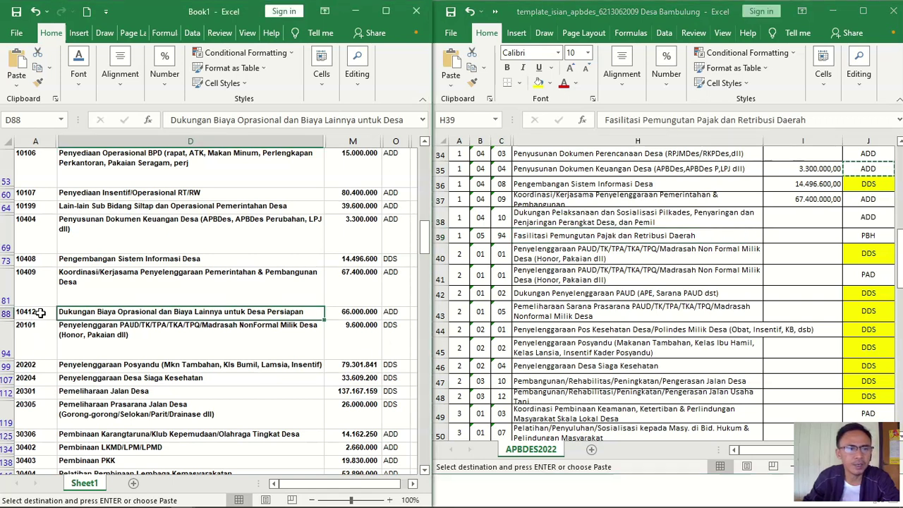
{"action": "left_click", "coordinate": [40, 313]}
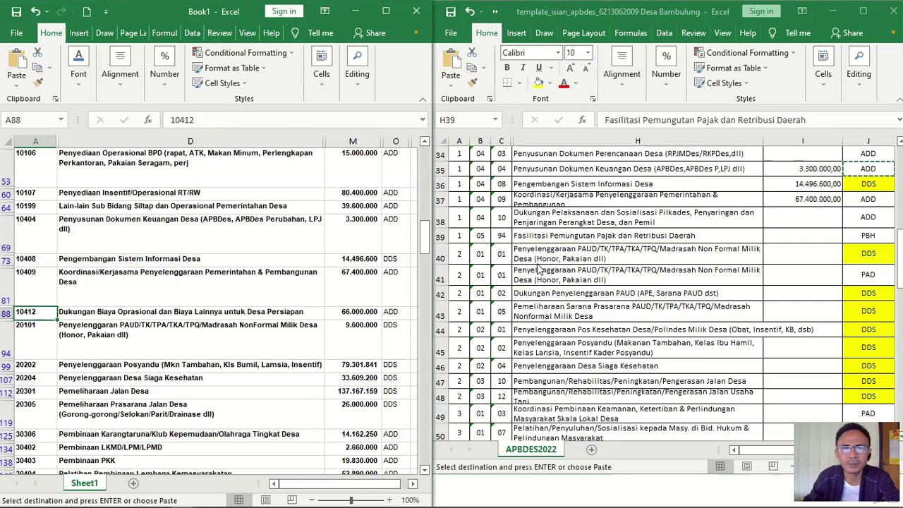
{"action": "left_click", "coordinate": [502, 218]}
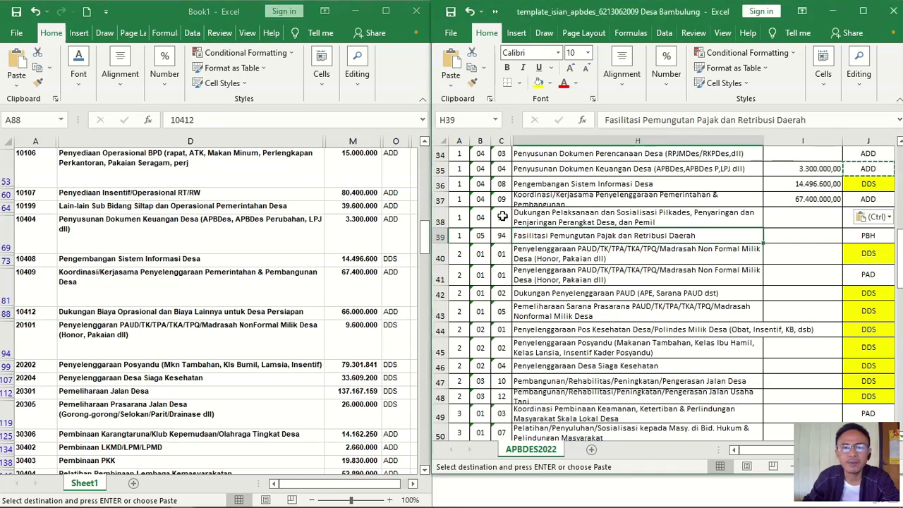
{"action": "left_click", "coordinate": [502, 218]}
- Insert a blank sheet row in the template above the Fasilitasi Pemungutan Pajak dan Retribusi Daerah row
{"action": "left_click", "coordinate": [502, 236]}
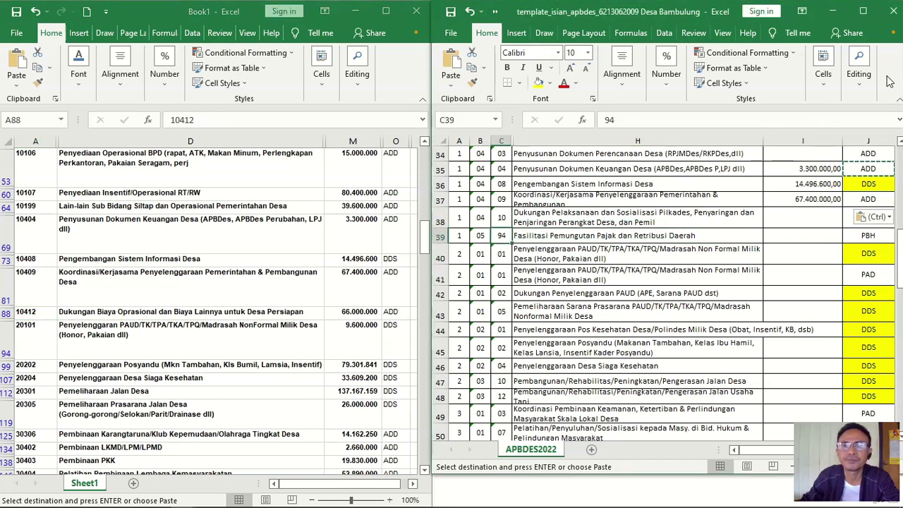
{"action": "left_click", "coordinate": [822, 76]}
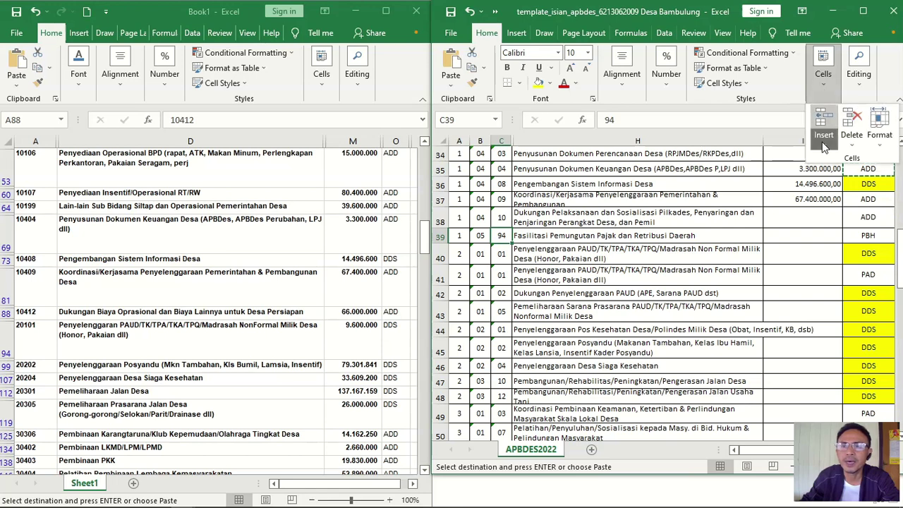
{"action": "left_click", "coordinate": [824, 141]}
{"action": "left_click", "coordinate": [832, 177]}
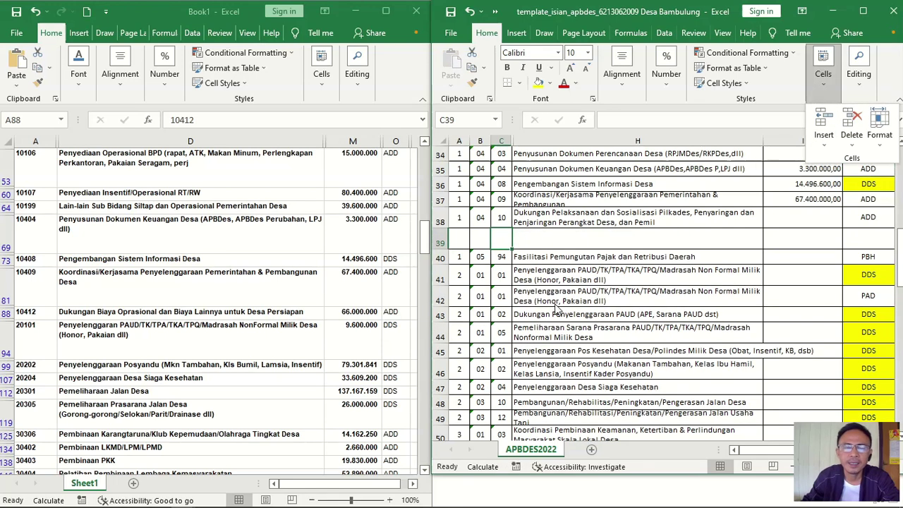
- Copy the codes from template cells A38:C38 into the blank row 39 and change the activity code in C39 to 12
{"action": "left_click_drag", "start_coordinate": [459, 221], "coordinate": [503, 222]}
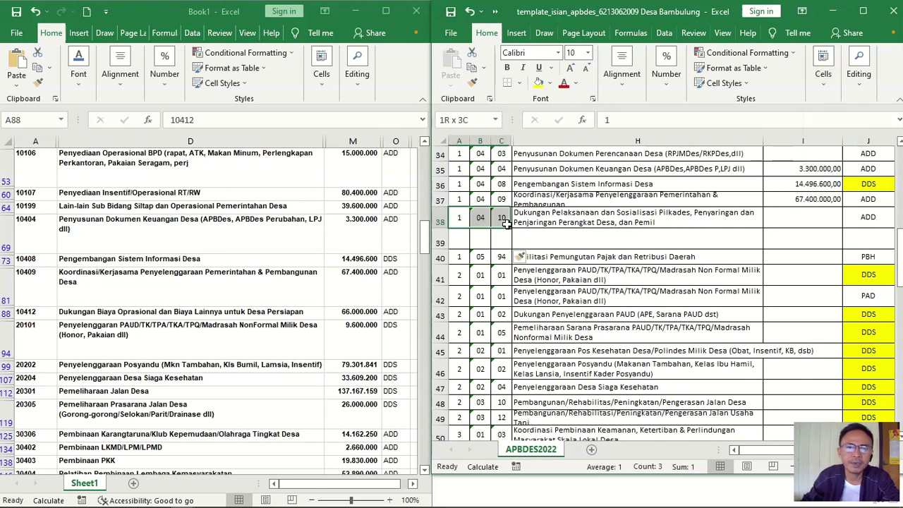
{"action": "key", "text": "ctrl+c"}
{"action": "left_click", "coordinate": [459, 240]}
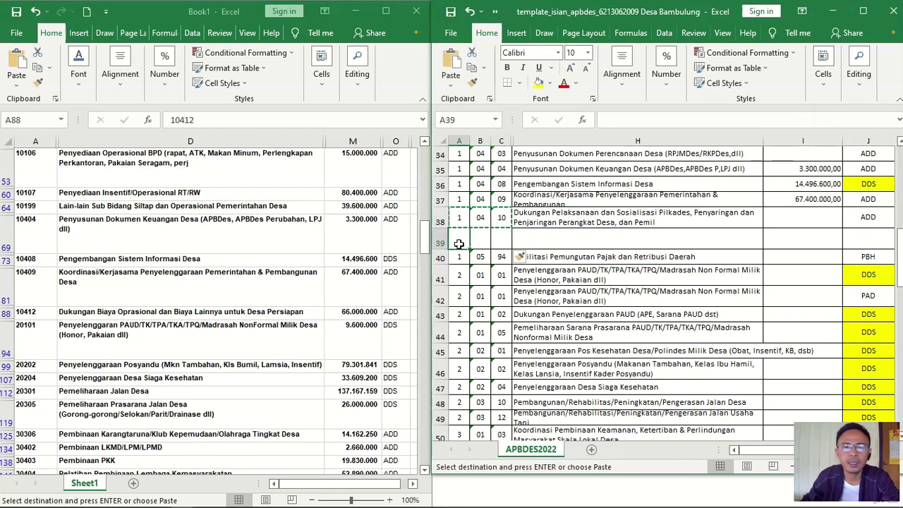
{"action": "key", "text": "ctrl+v"}
{"action": "left_click", "coordinate": [500, 238]}
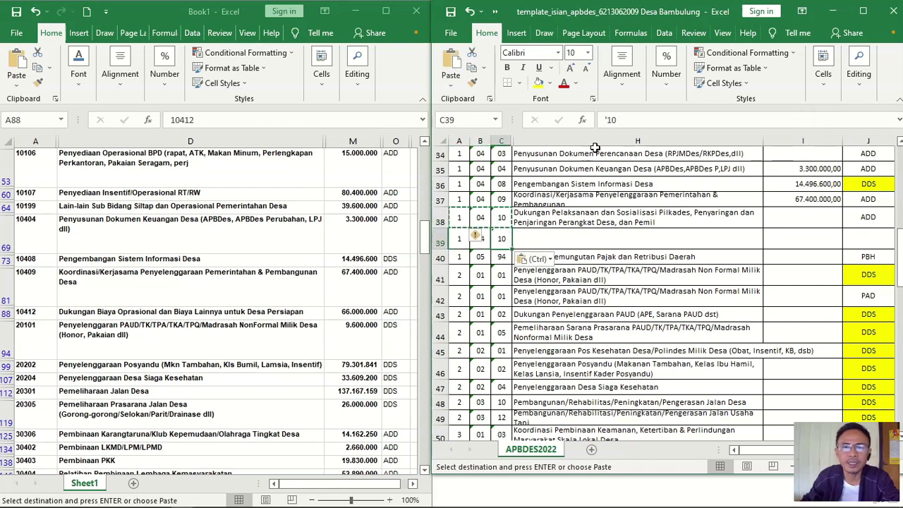
{"action": "type", "text": "'10"}
{"action": "key", "text": "BackSpace"}
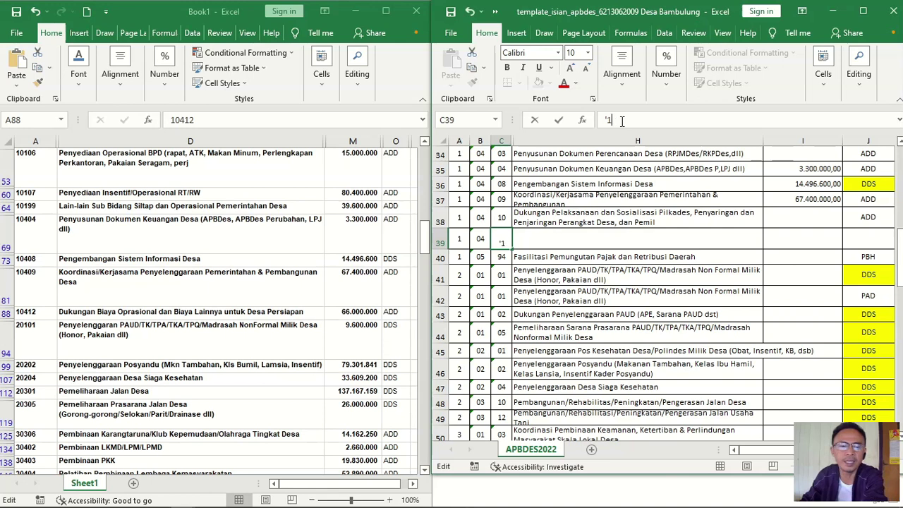
{"action": "key", "text": "Tab"}
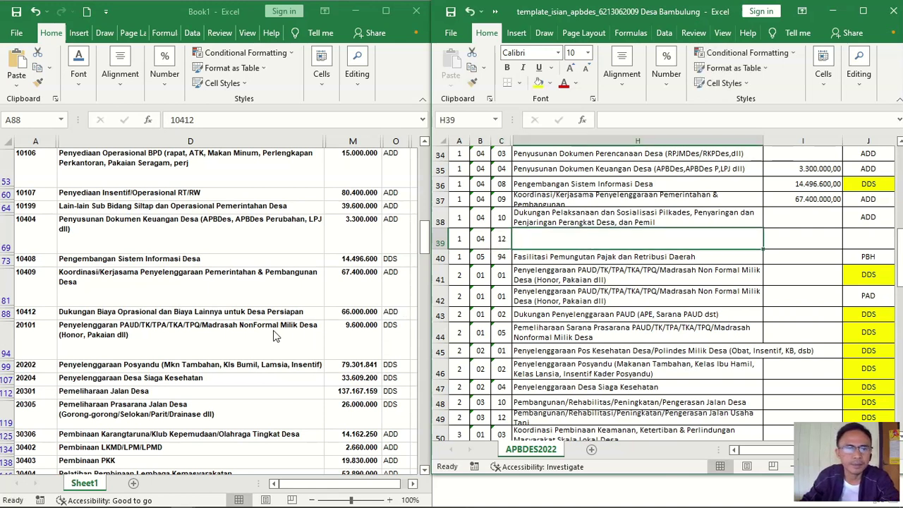
- Copy the name of Book1 item 10412, Dukungan Biaya Oprasional dan Biaya Lainnya untuk Desa Persiapan, and paste it as a value into template cell H39
{"action": "left_click", "coordinate": [131, 311]}
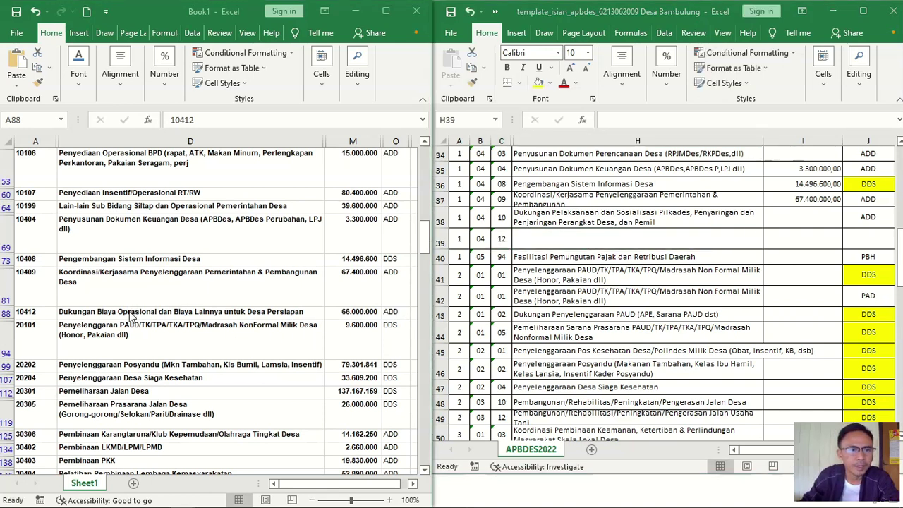
{"action": "key", "text": "ctrl+c"}
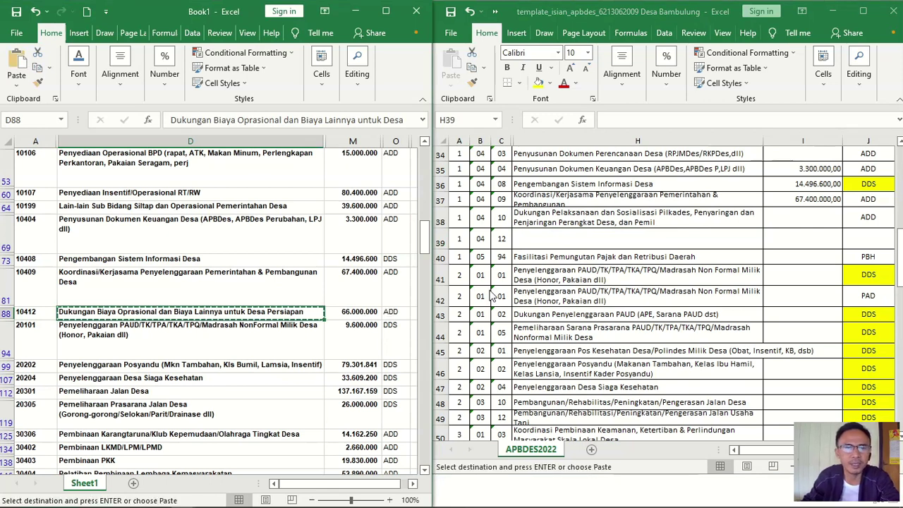
{"action": "left_click", "coordinate": [577, 239]}
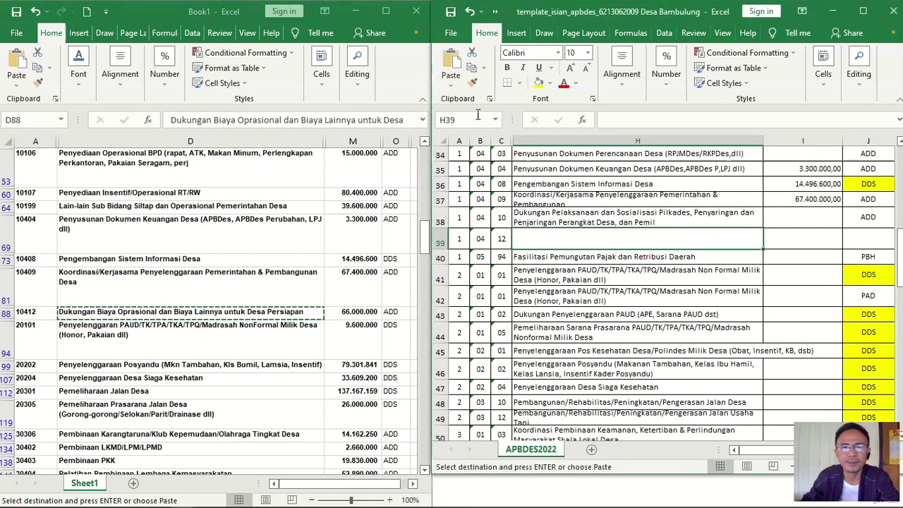
{"action": "left_click", "coordinate": [450, 86]}
{"action": "left_click", "coordinate": [450, 171]}
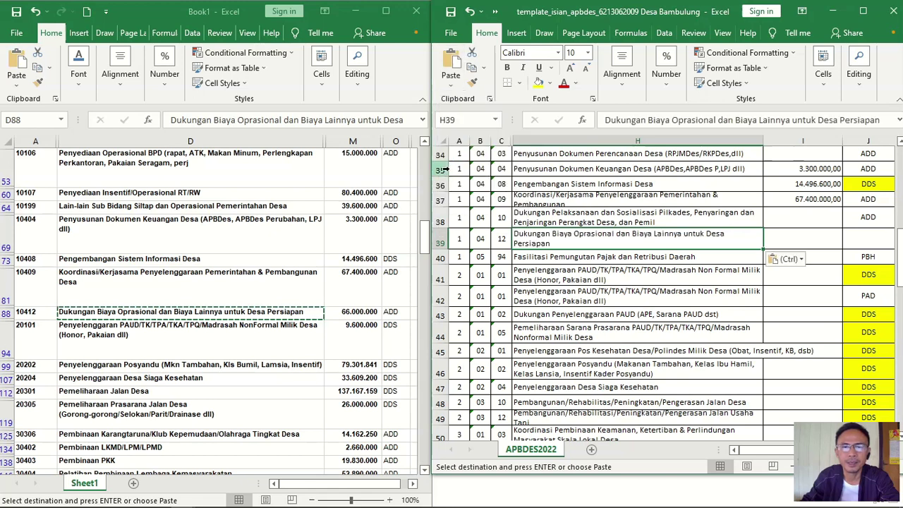
- Copy the Desa Persiapan amount 66.000.000 from Book1 and paste it as a value into template cell I39
{"action": "left_click", "coordinate": [353, 311]}
{"action": "key", "text": "ctrl+c"}
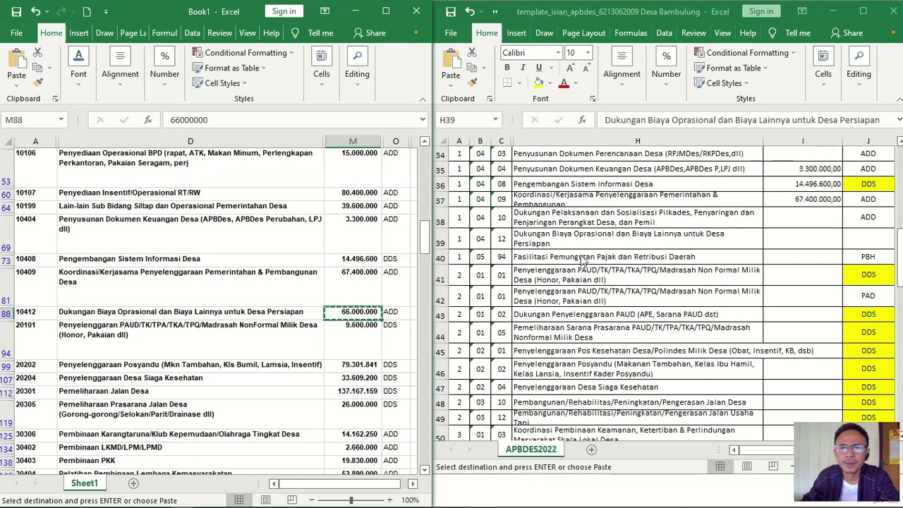
{"action": "left_click", "coordinate": [792, 241]}
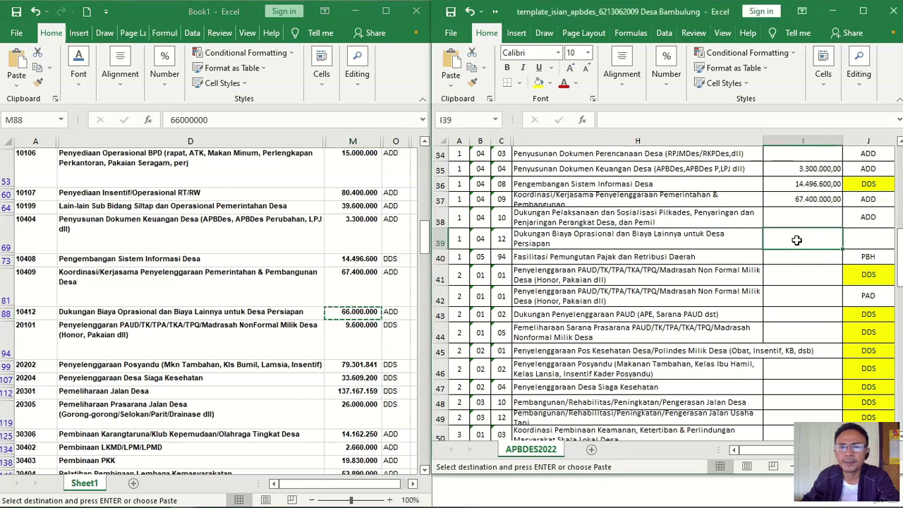
{"action": "left_click", "coordinate": [450, 90]}
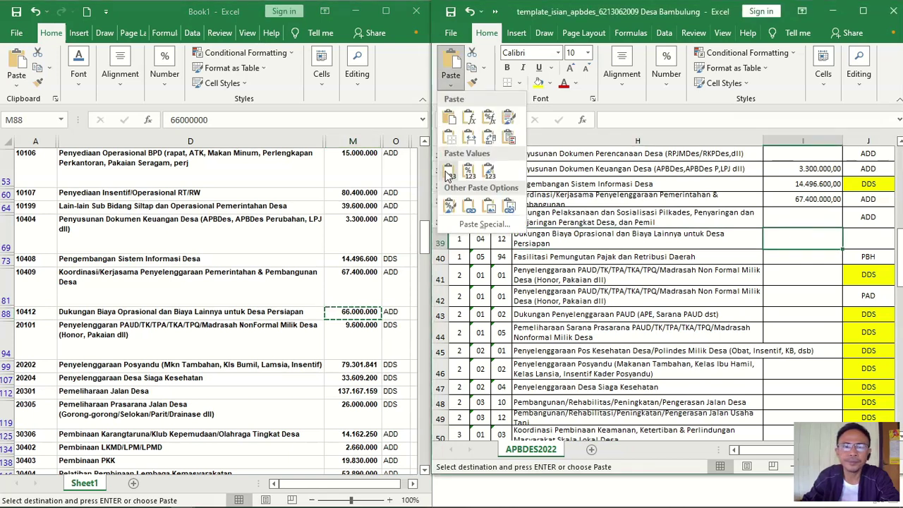
{"action": "left_click", "coordinate": [445, 173]}
- Copy the funding source ADD from template cell J38 into J39 for the added Desa Persiapan row
{"action": "left_click", "coordinate": [864, 216]}
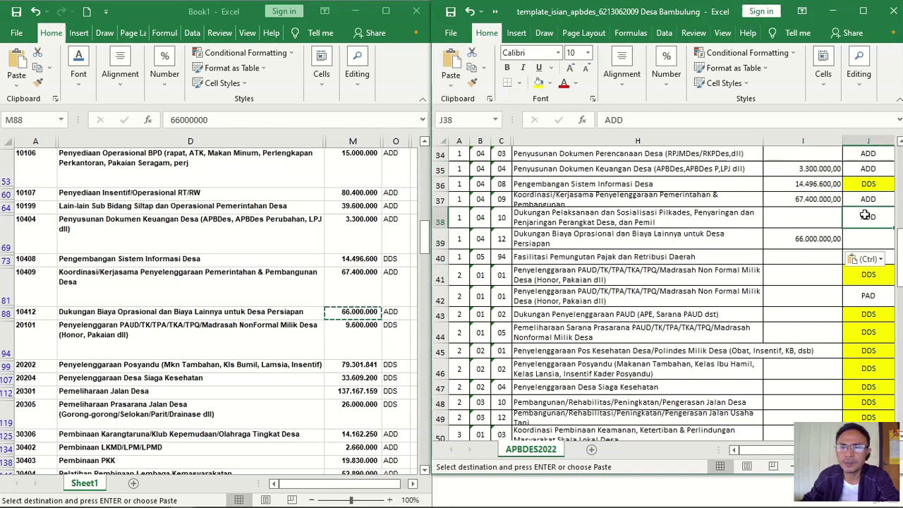
{"action": "key", "text": "ctrl+c"}
{"action": "left_click", "coordinate": [872, 239]}
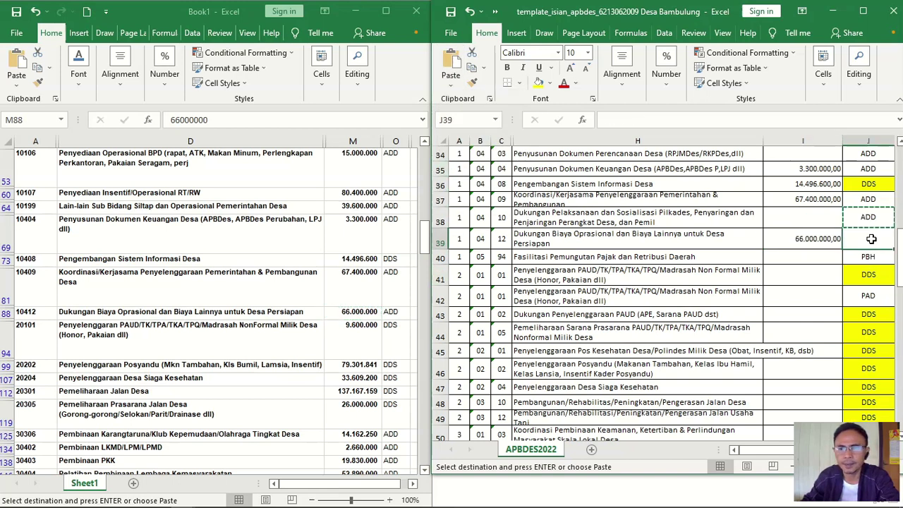
{"action": "key", "text": "ctrl+v"}
- Review the remaining Book1 activities from item 20101 down to 50300, with their amounts and funding sources
{"action": "left_click", "coordinate": [788, 260]}
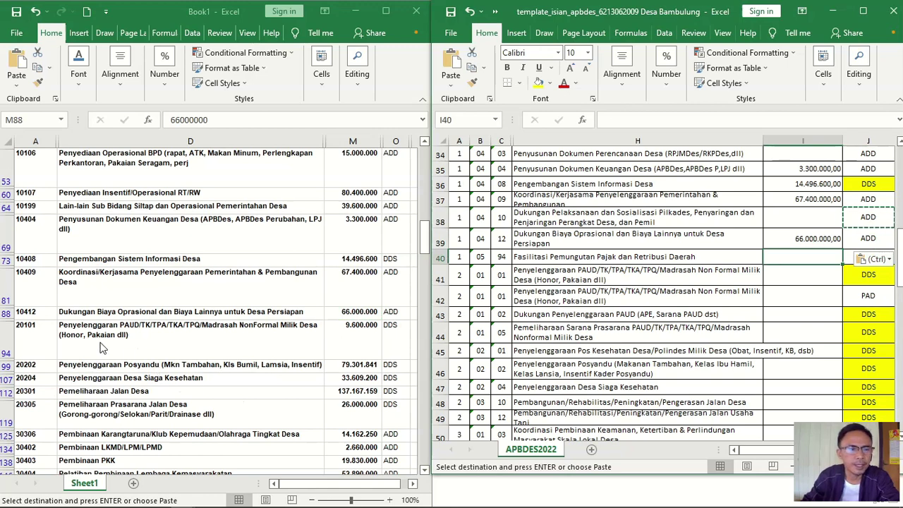
{"action": "left_click", "coordinate": [48, 340]}
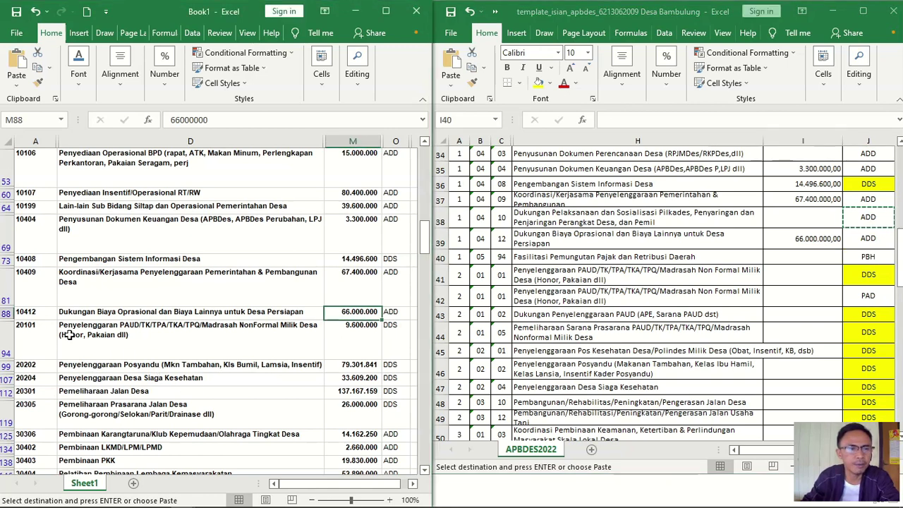
{"action": "scroll", "coordinate": [121, 334], "scroll_direction": "down", "scroll_amount": 1}
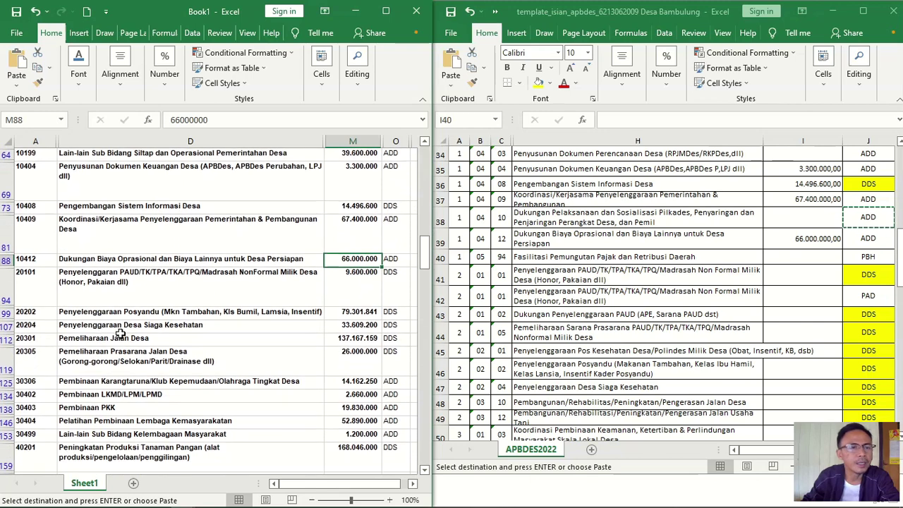
{"action": "scroll", "coordinate": [121, 334], "scroll_direction": "down", "scroll_amount": 2}
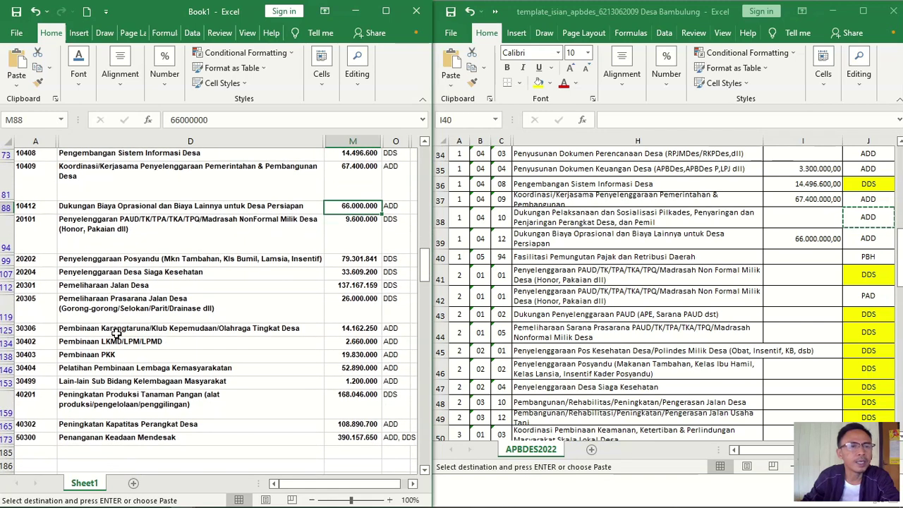
{"action": "scroll", "coordinate": [123, 240], "scroll_direction": "down", "scroll_amount": 1}
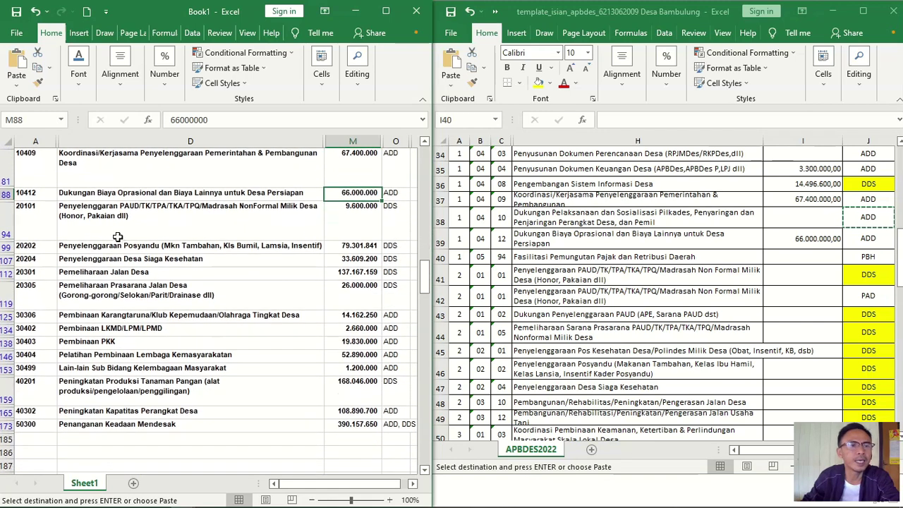
{"action": "left_click", "coordinate": [36, 220]}
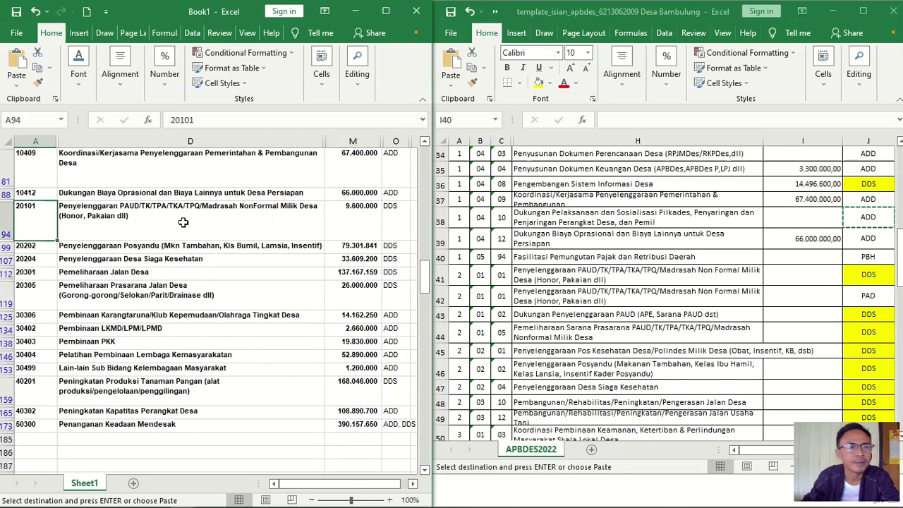
{"action": "scroll", "coordinate": [182, 222], "scroll_direction": "down", "scroll_amount": 1}
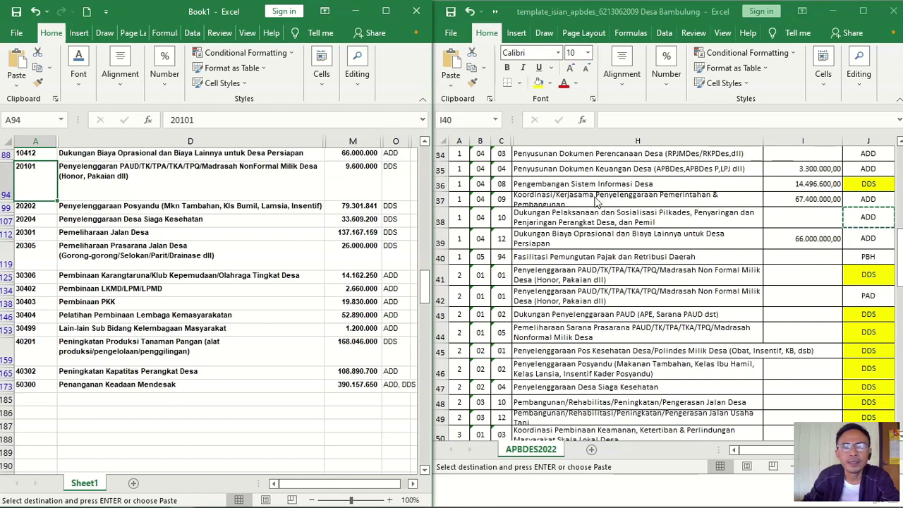
- Copy the amount 9.600.000 of Book1 item 20101 and paste it as a value into template cell I41, enlarging row 37 to show its text
{"action": "left_click", "coordinate": [365, 178]}
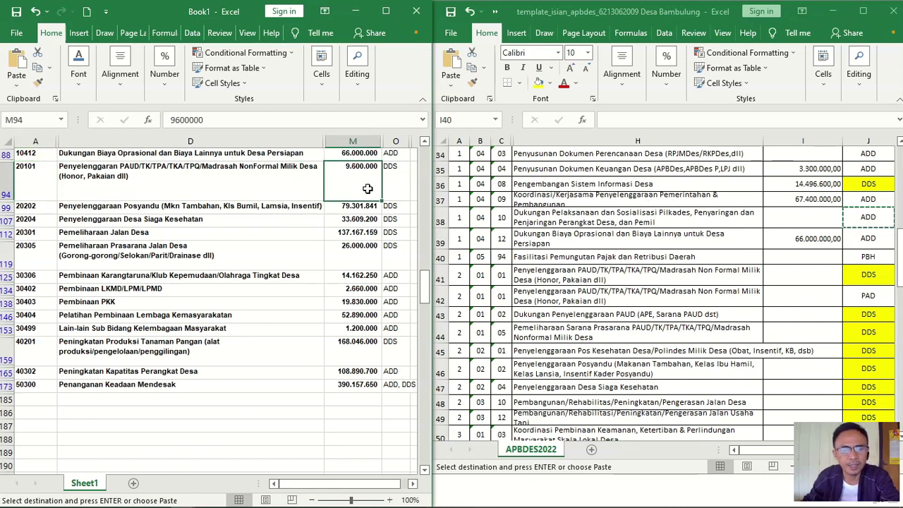
{"action": "key", "text": "alt+Tab"}
{"action": "left_click_drag", "start_coordinate": [442, 205], "coordinate": [443, 212]}
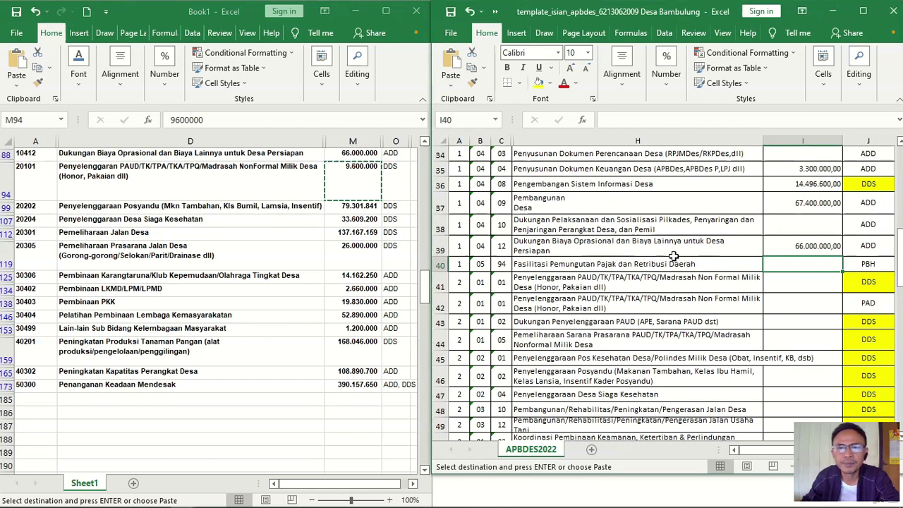
{"action": "scroll", "coordinate": [665, 257], "scroll_direction": "down", "scroll_amount": 1}
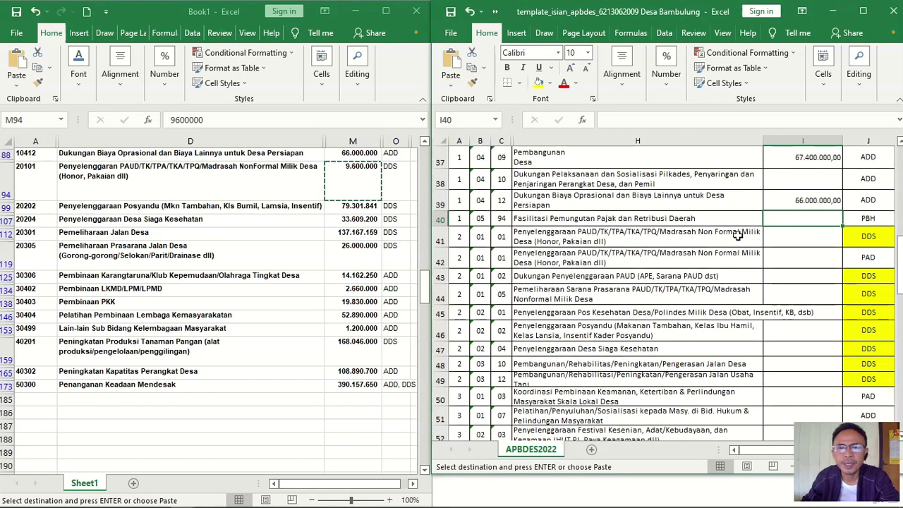
{"action": "left_click", "coordinate": [789, 235]}
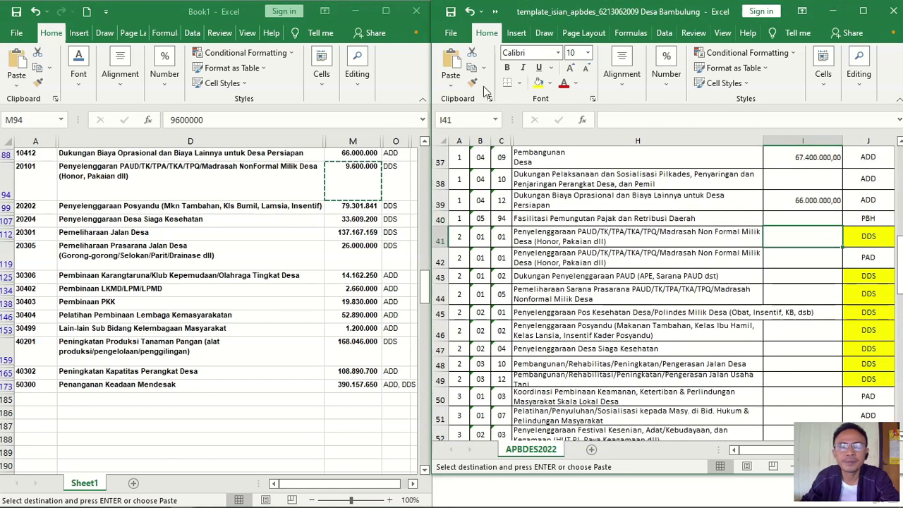
{"action": "left_click", "coordinate": [451, 82]}
{"action": "left_click", "coordinate": [458, 172]}
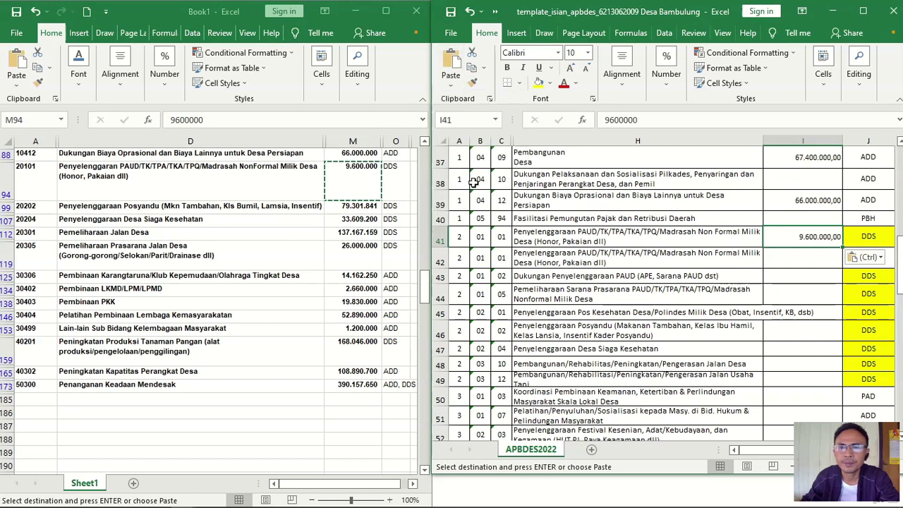
- Copy the Penyelenggaraan Posyandu amount from Book1 item 20202 and paste it as the value 79.301.841,31 into template cell I46
{"action": "left_click", "coordinate": [120, 211]}
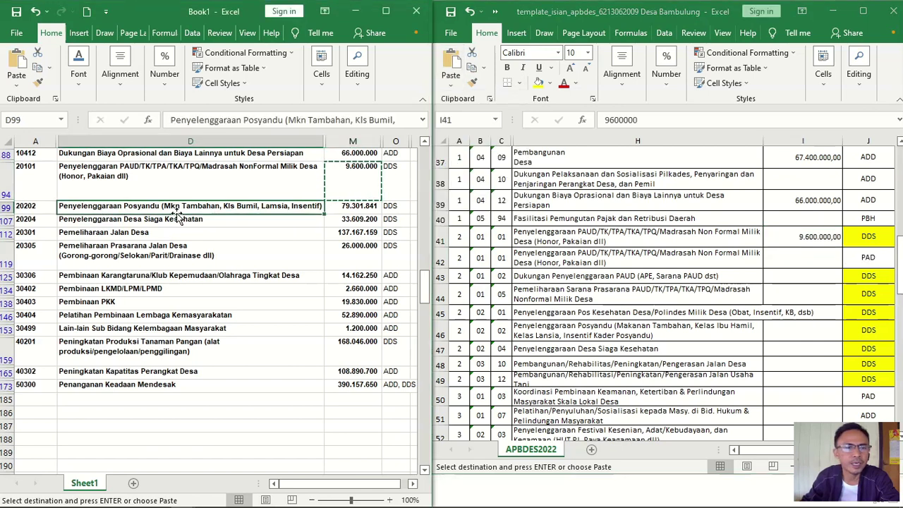
{"action": "key", "text": "ctrl+c"}
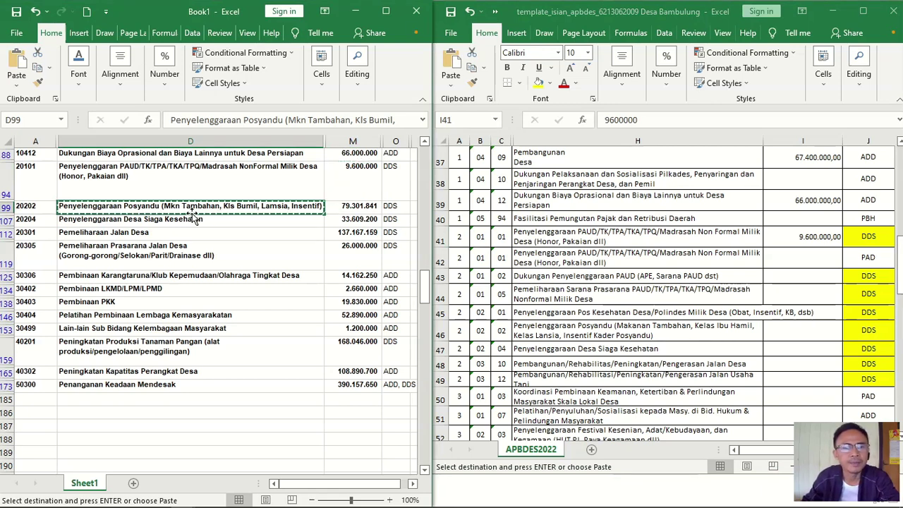
{"action": "left_click", "coordinate": [348, 207]}
{"action": "key", "text": "ctrl+c"}
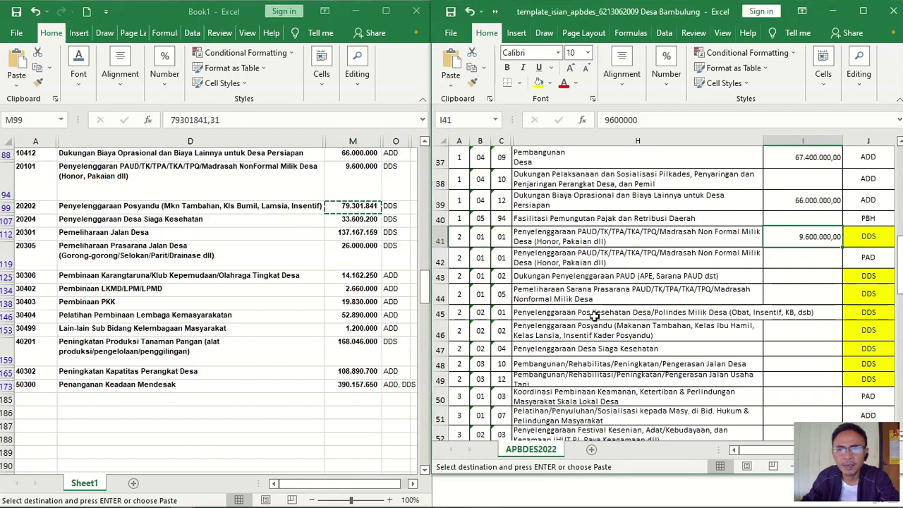
{"action": "left_click", "coordinate": [601, 331]}
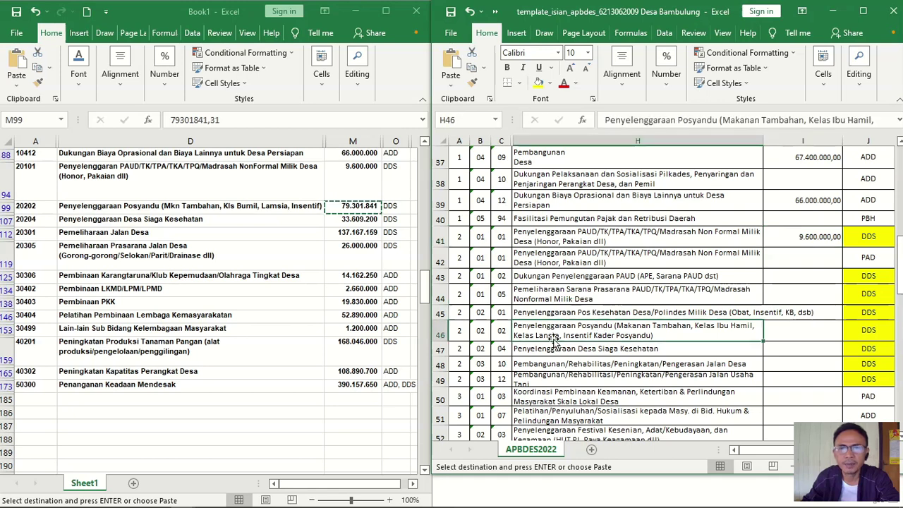
{"action": "left_click", "coordinate": [785, 335]}
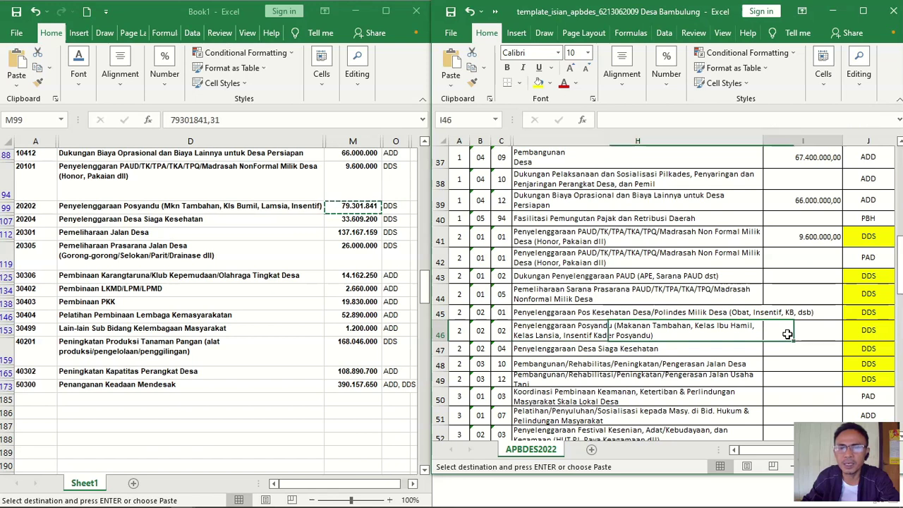
{"action": "left_click", "coordinate": [451, 83]}
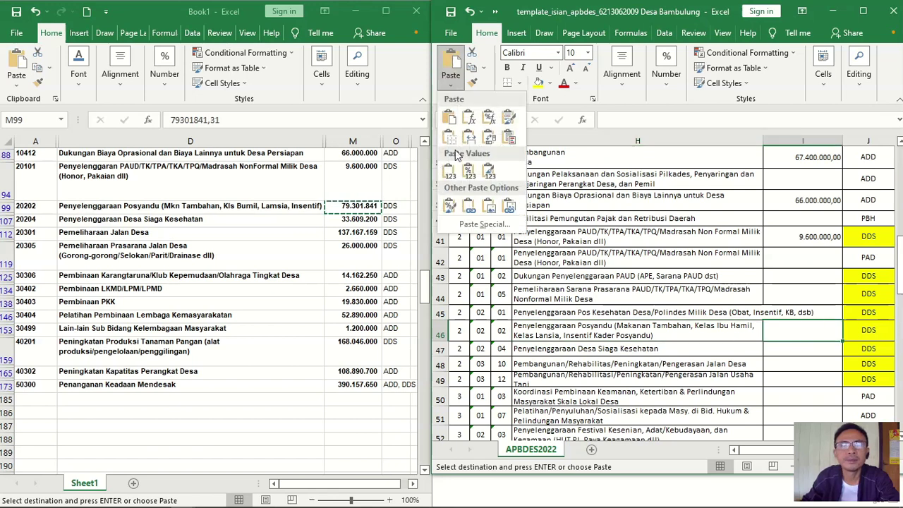
{"action": "left_click", "coordinate": [446, 169]}
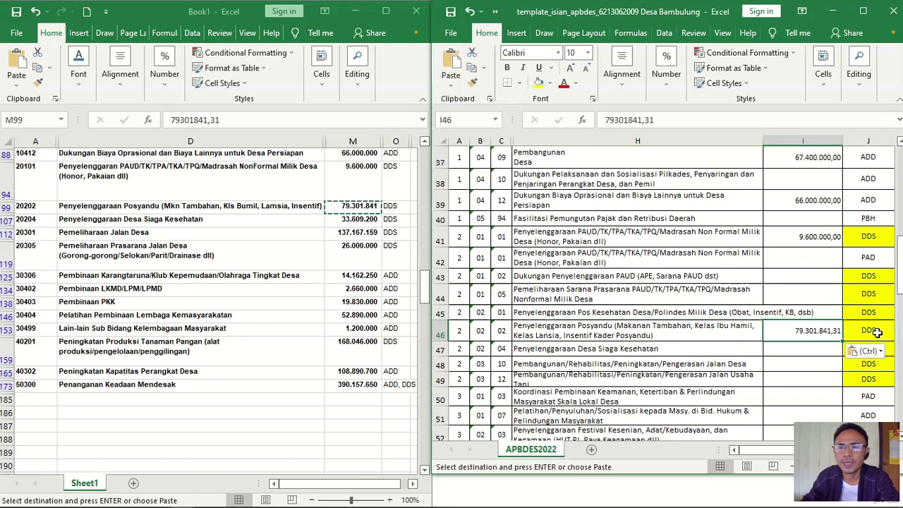
{"action": "left_click", "coordinate": [849, 330]}
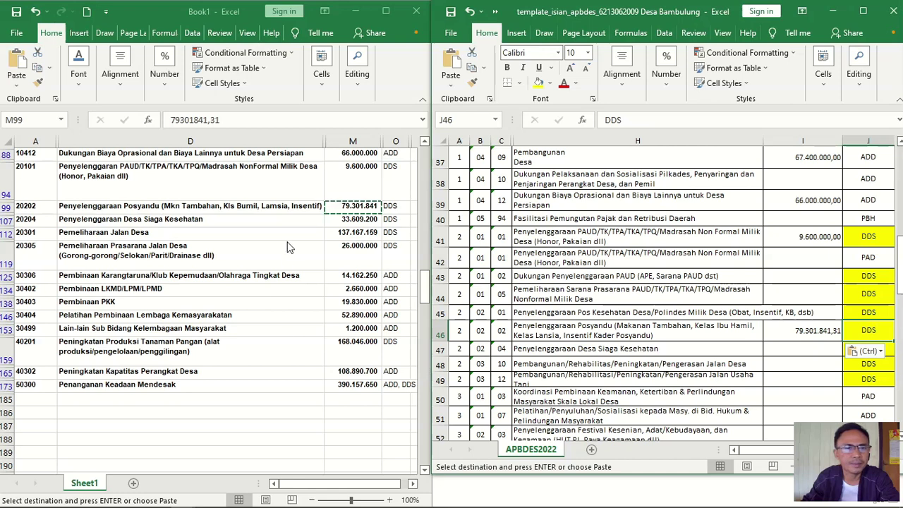
- Copy the Penyelenggaraan Desa Siaga Kesehatan amount 33.609.200 from Book1 and paste it as a value into template cell I47
{"action": "left_click", "coordinate": [151, 223]}
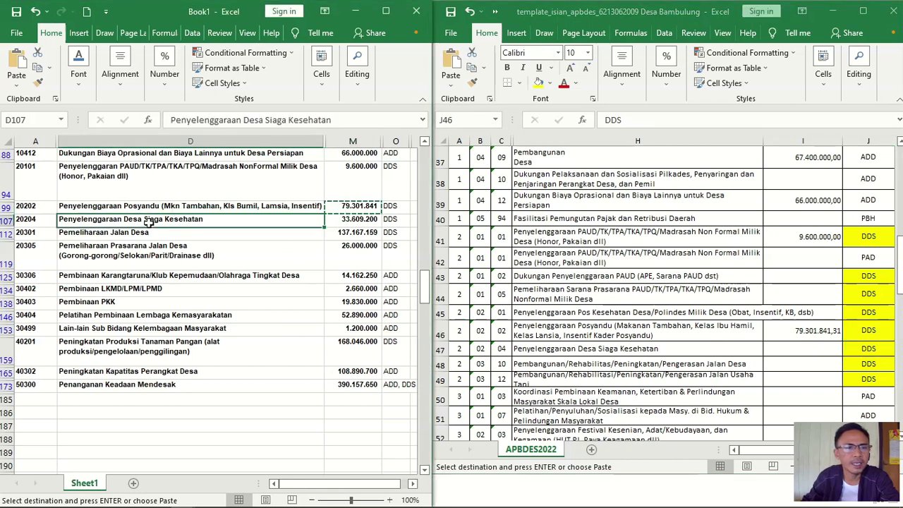
{"action": "left_click", "coordinate": [335, 220]}
{"action": "key", "text": "ctrl+c"}
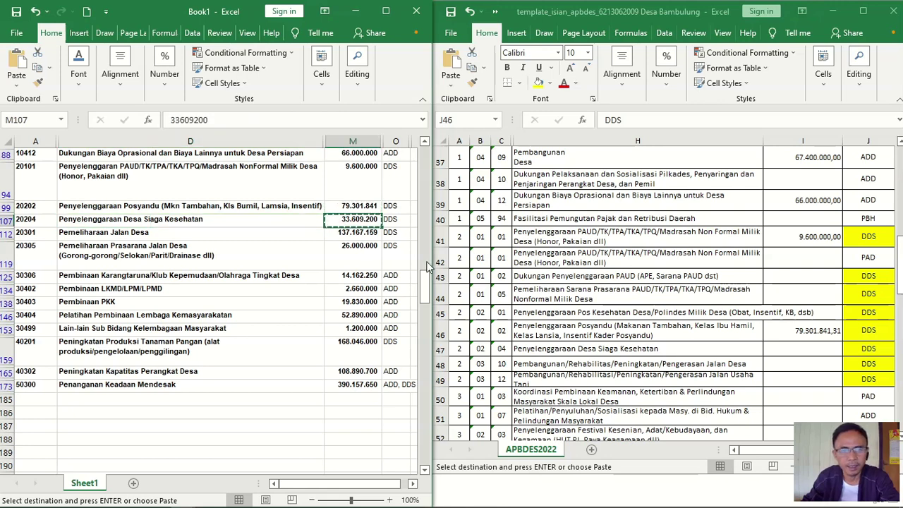
{"action": "left_click", "coordinate": [633, 356]}
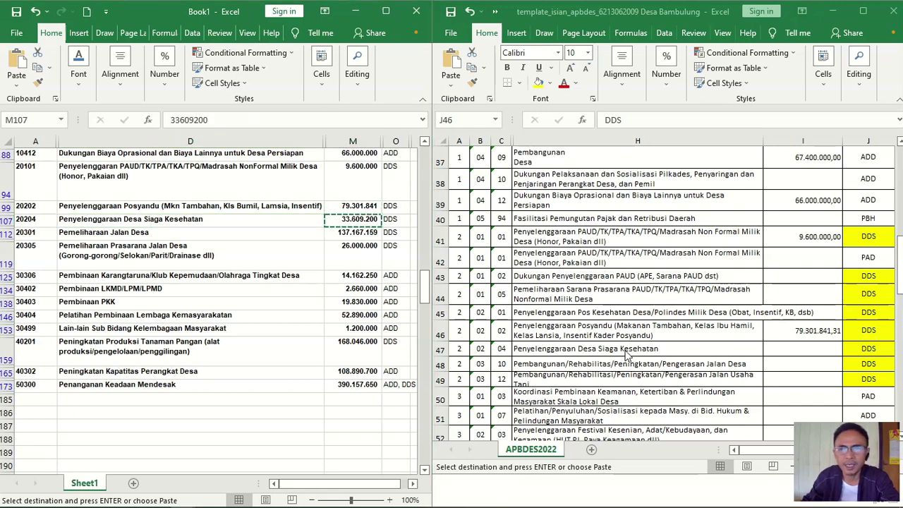
{"action": "left_click", "coordinate": [799, 353]}
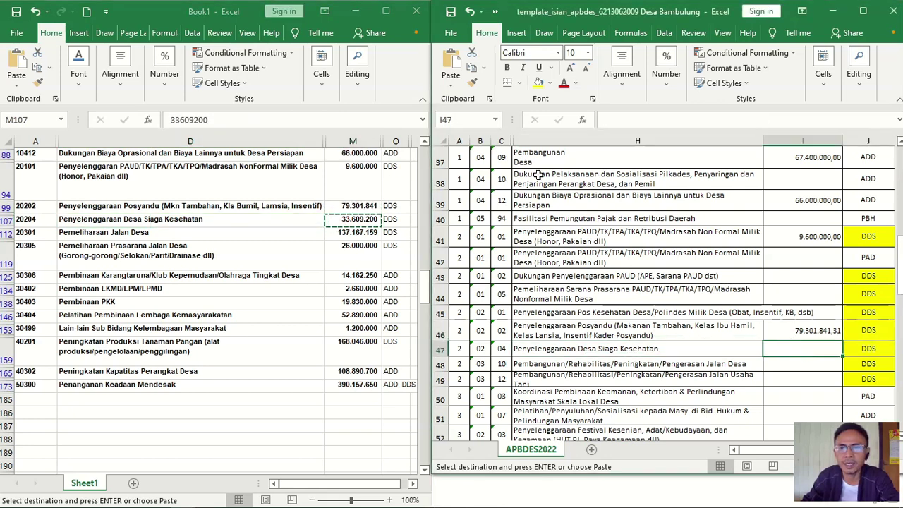
{"action": "left_click", "coordinate": [453, 84]}
{"action": "left_click", "coordinate": [455, 173]}
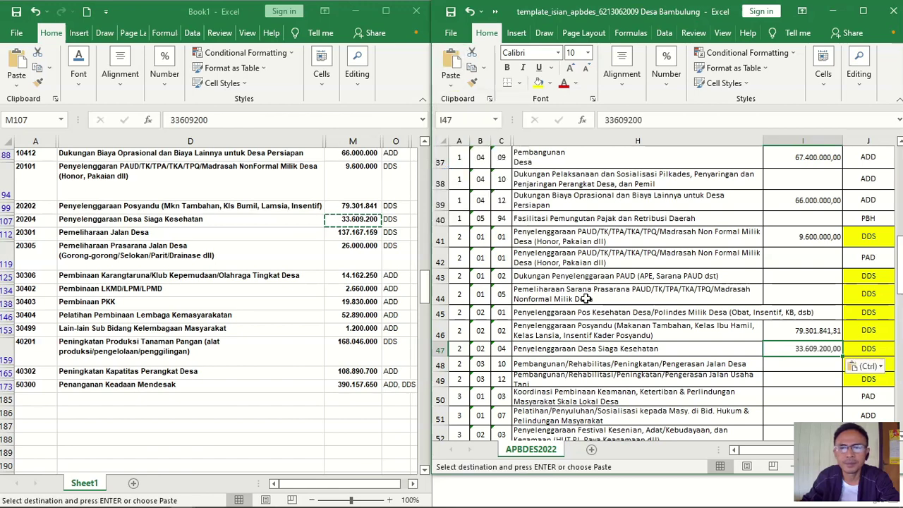
- Enlarge template row 49 to show its full text and compare rows 48 and 49 with Book1 item 20301, Pemeliharaan Jalan Desa
{"action": "scroll", "coordinate": [502, 335], "scroll_direction": "down", "scroll_amount": 2}
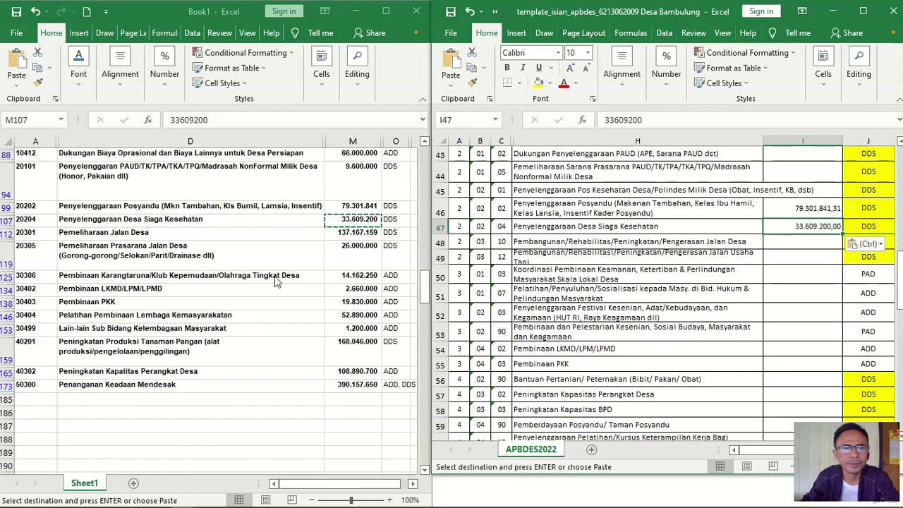
{"action": "left_click", "coordinate": [162, 233]}
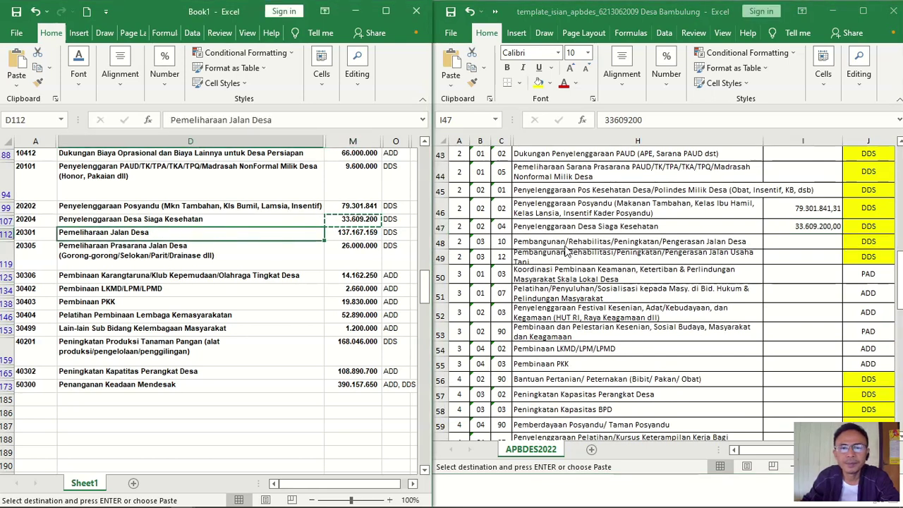
{"action": "key", "text": "alt+Tab"}
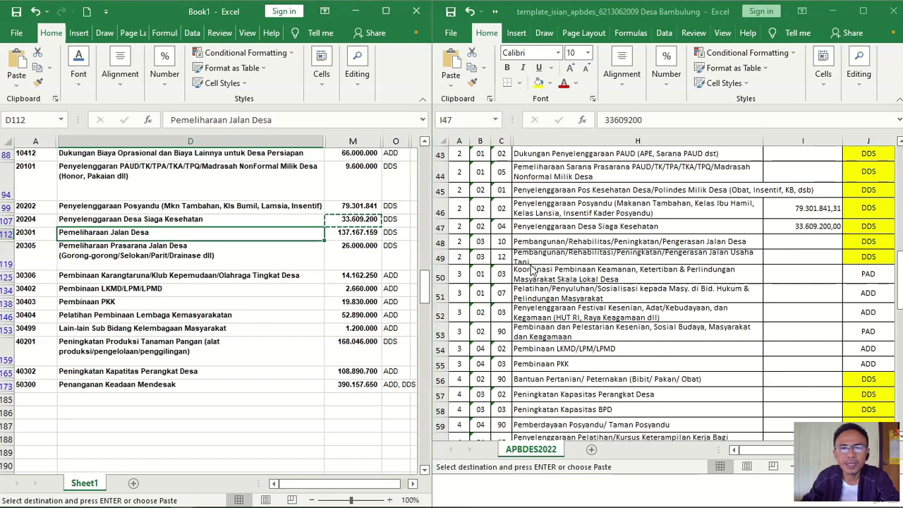
{"action": "left_click_drag", "start_coordinate": [443, 265], "coordinate": [443, 272]}
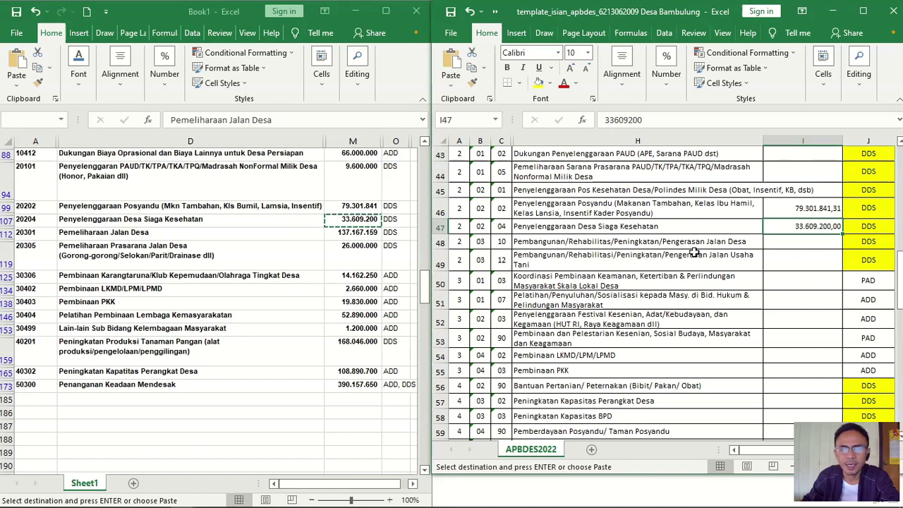
{"action": "left_click", "coordinate": [548, 264]}
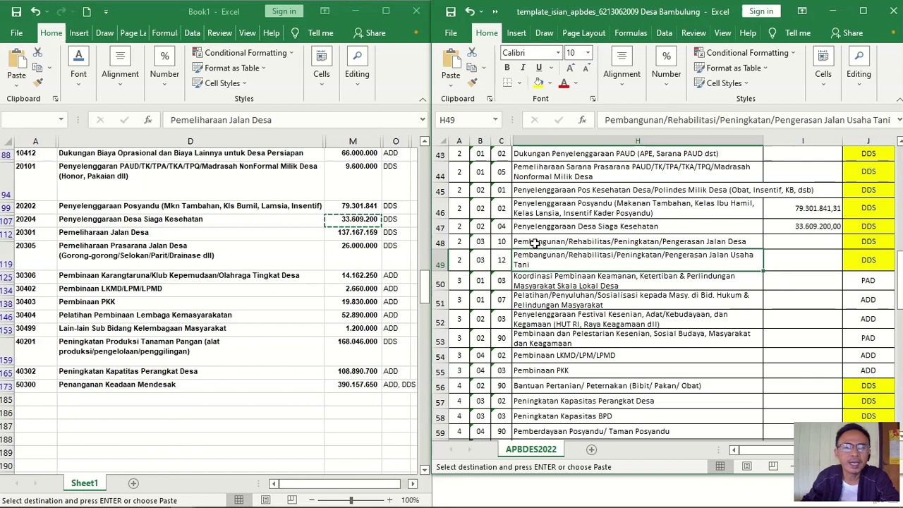
{"action": "left_click", "coordinate": [534, 242]}
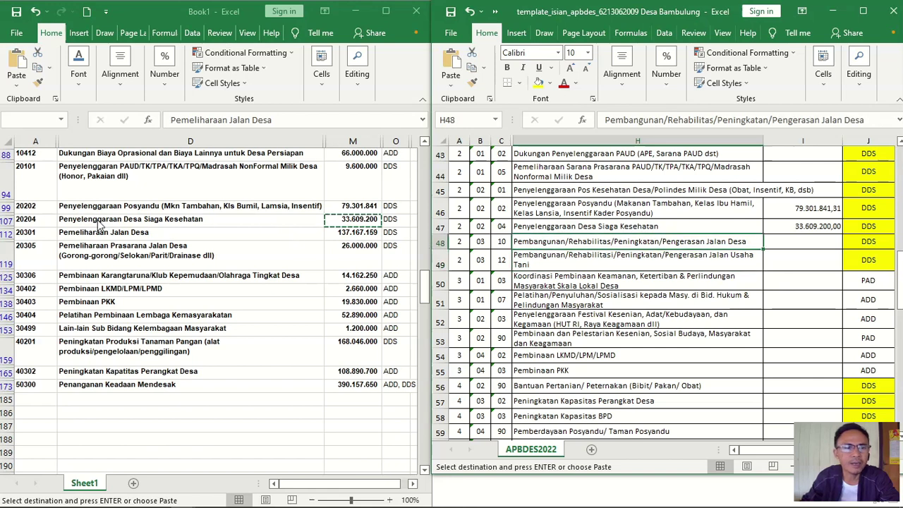
{"action": "left_click", "coordinate": [38, 232]}
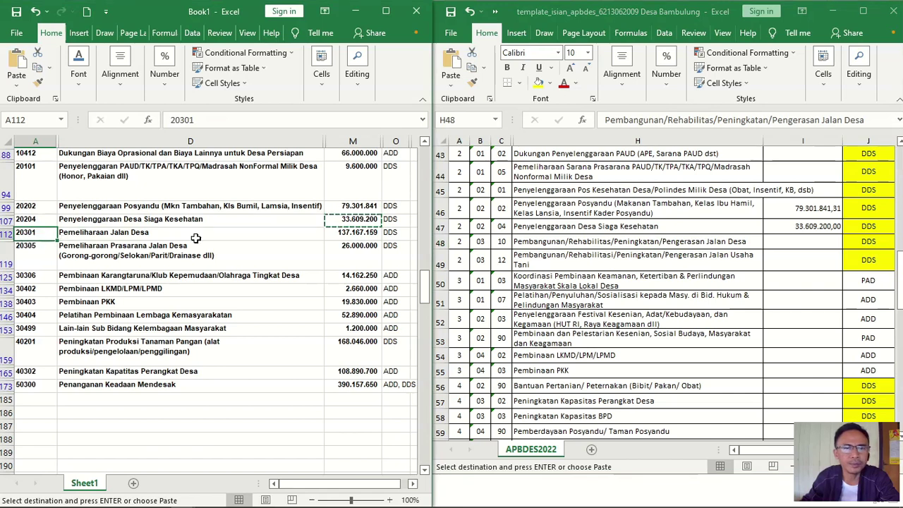
{"action": "left_click", "coordinate": [534, 264]}
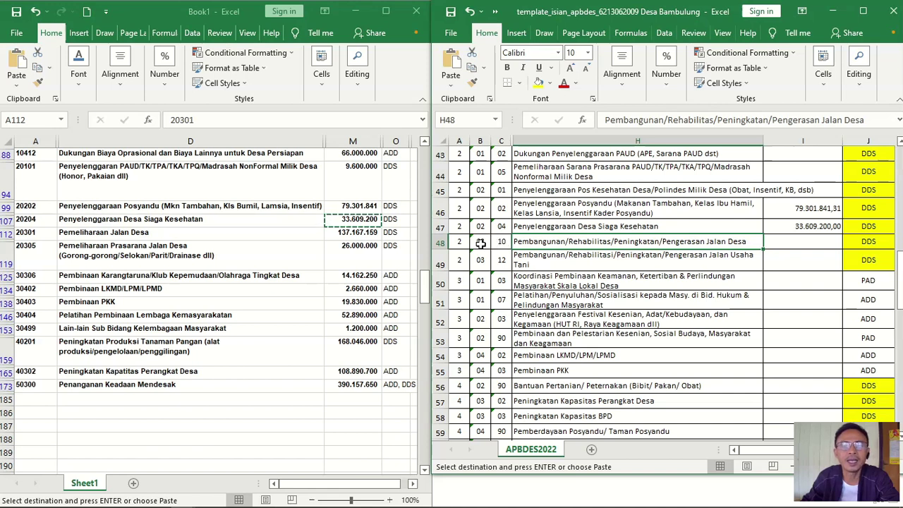
- Insert a blank sheet row in the template above row 48, Pembangunan/Rehabilitas/Peningkatan/Pengerasan Jalan Desa
{"action": "left_click", "coordinate": [481, 242]}
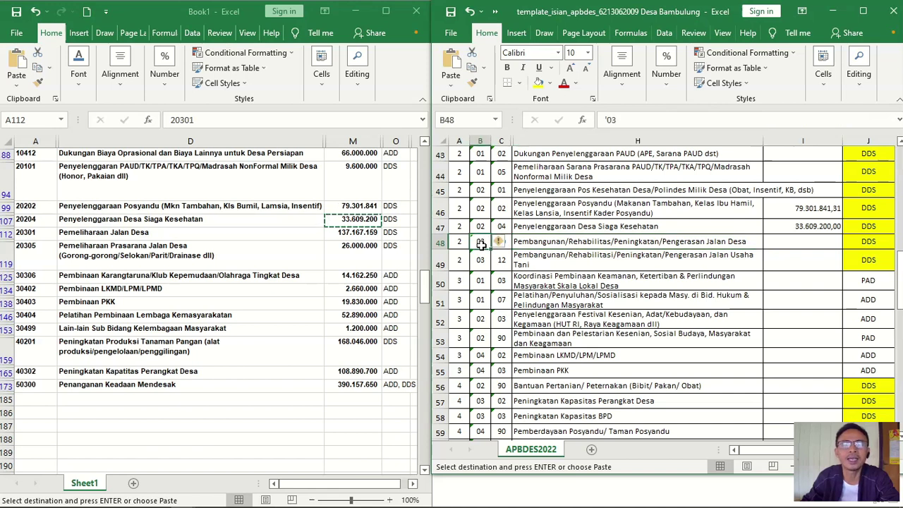
{"action": "left_click", "coordinate": [823, 79]}
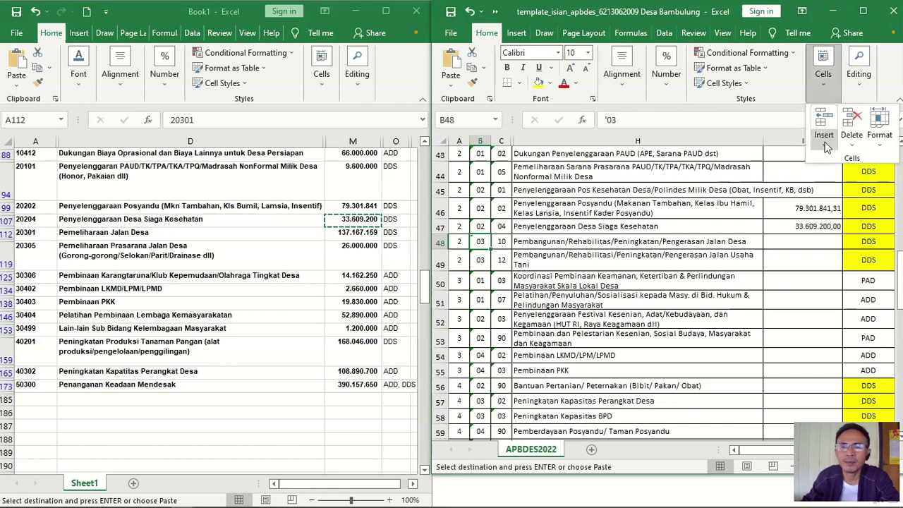
{"action": "left_click", "coordinate": [827, 140]}
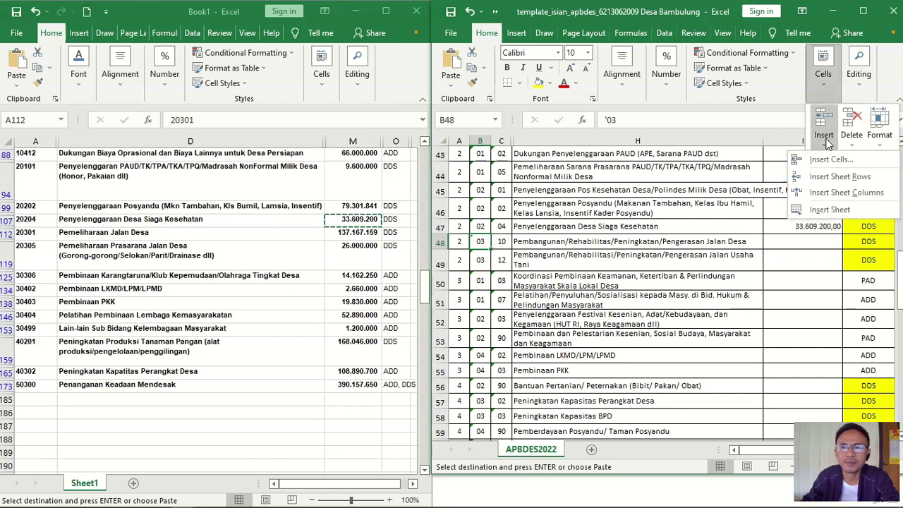
{"action": "left_click", "coordinate": [836, 176]}
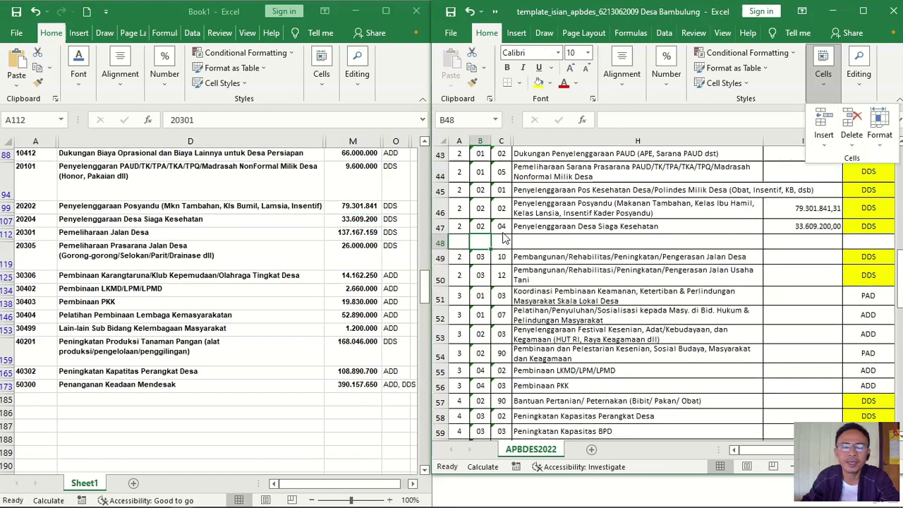
- Copy the activity code cells A49:C49 into A48:C48 of the new template row and compare them with Book1 code 20301
{"action": "left_click", "coordinate": [465, 258]}
{"action": "left_click_drag", "start_coordinate": [465, 258], "coordinate": [504, 259]}
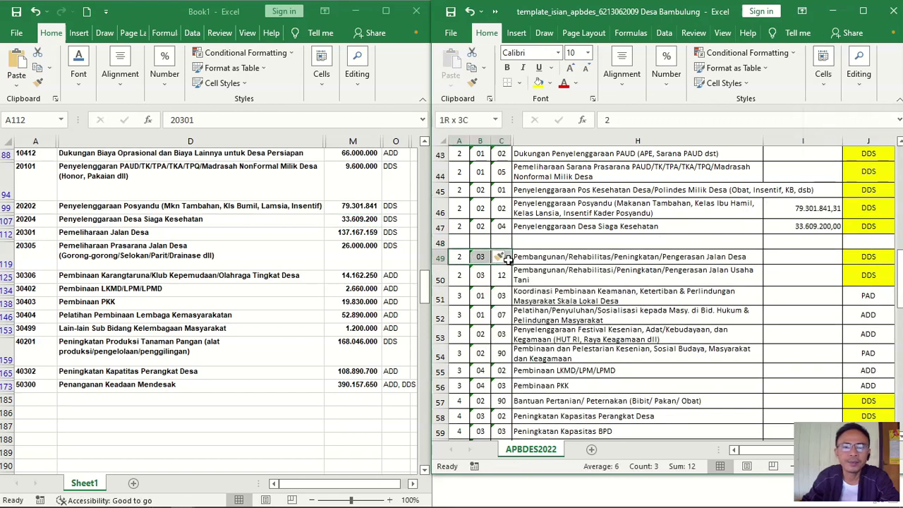
{"action": "key", "text": "ctrl+c"}
{"action": "left_click", "coordinate": [457, 241]}
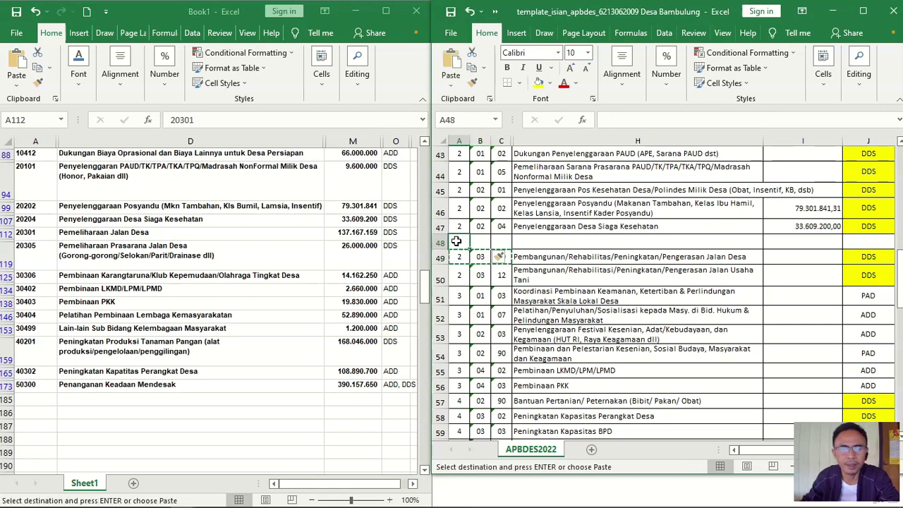
{"action": "key", "text": "ctrl+v"}
{"action": "key", "text": "Right"}
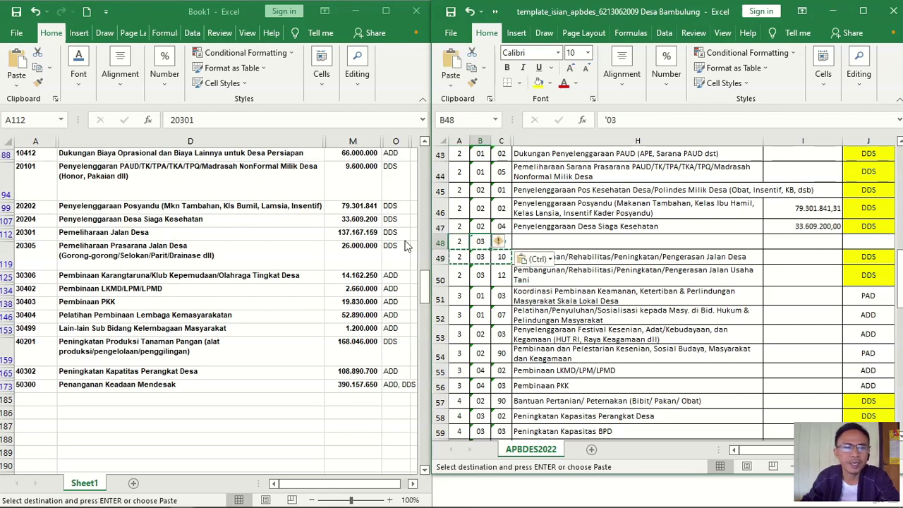
{"action": "left_click", "coordinate": [42, 241]}
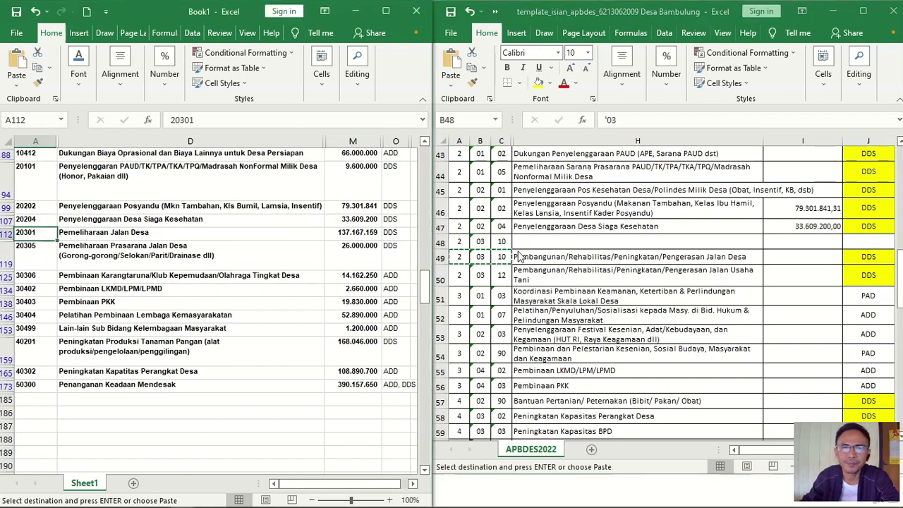
{"action": "key", "text": "alt+Tab"}
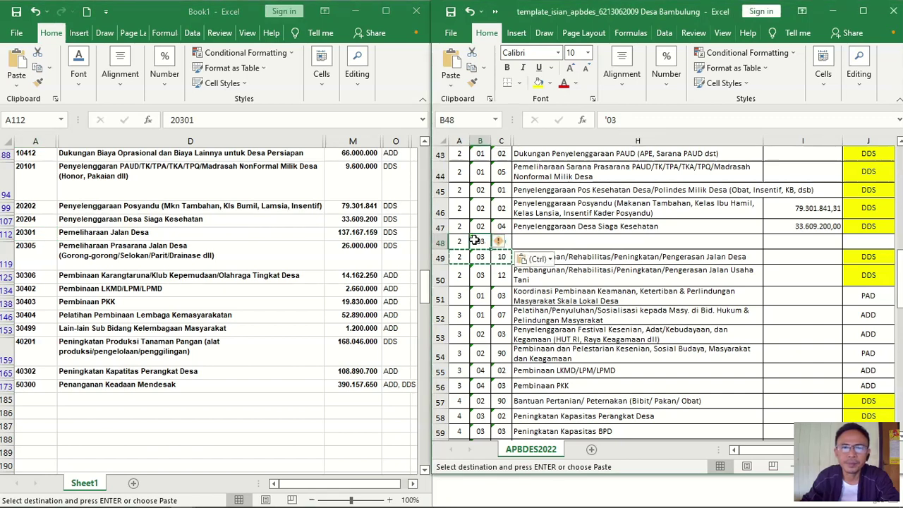
- Set the third code cell C48 of the new template row to the text value 01
{"action": "left_click", "coordinate": [499, 242]}
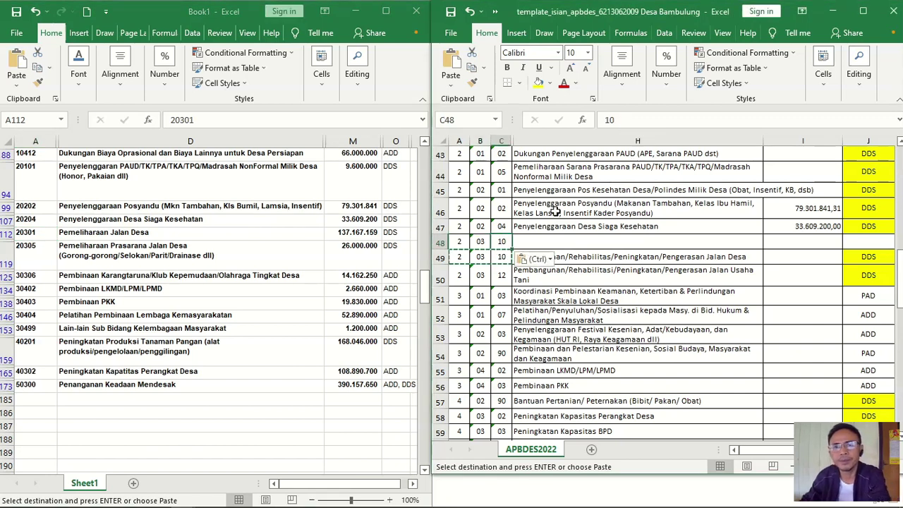
{"action": "type", "text": "10"}
{"action": "double_click", "coordinate": [608, 119]}
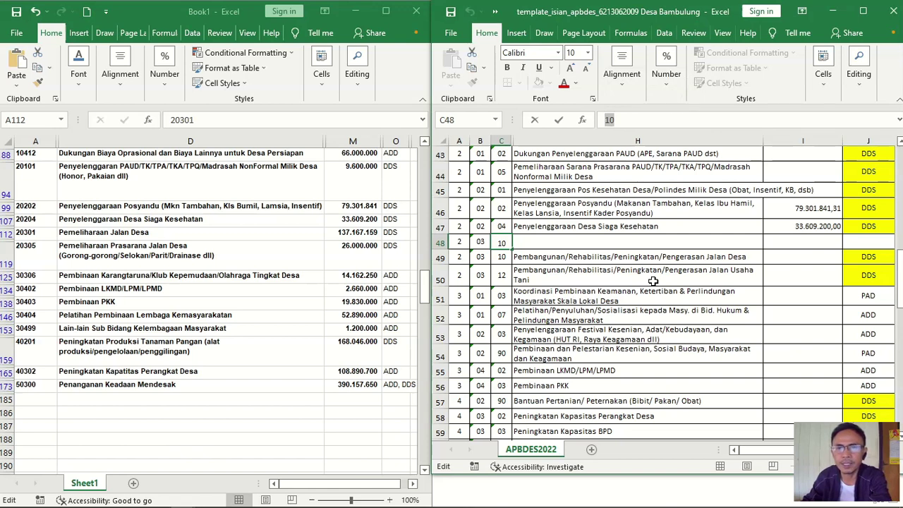
{"action": "type", "text": "'0"}
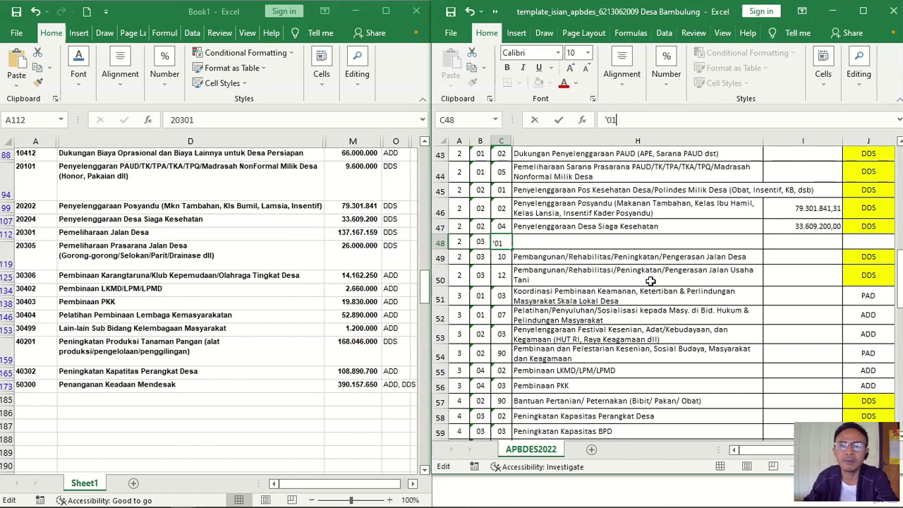
{"action": "key", "text": "Return"}
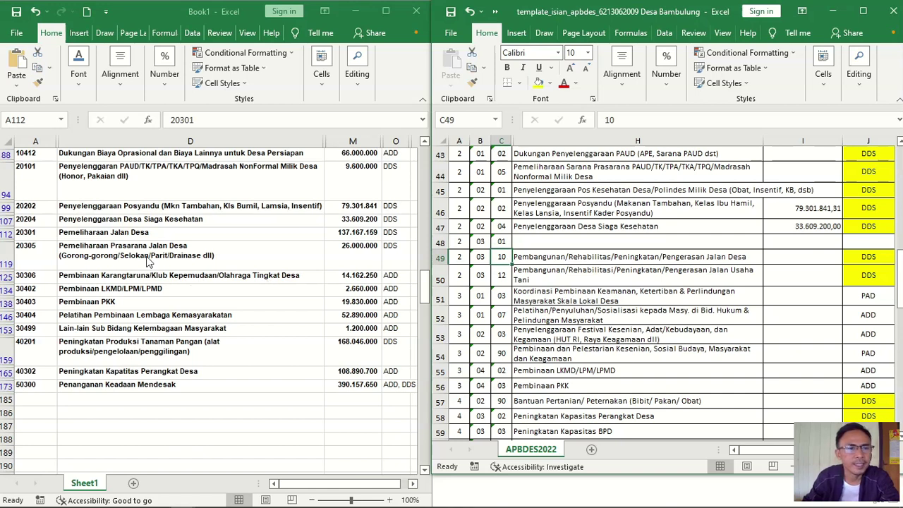
- Copy the activity name Pemeliharaan Jalan Desa from Book1 cell D112 and paste it as a value into template cell H48
{"action": "left_click", "coordinate": [115, 234]}
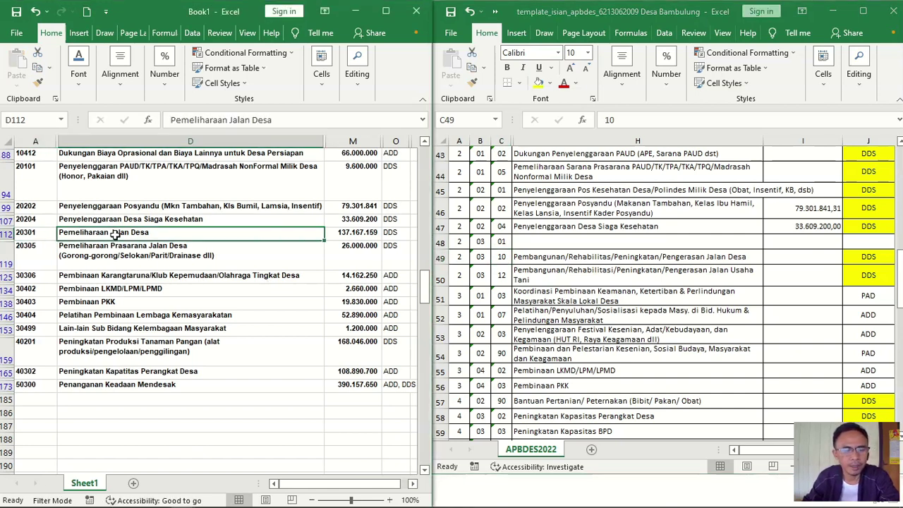
{"action": "key", "text": "ctrl+c"}
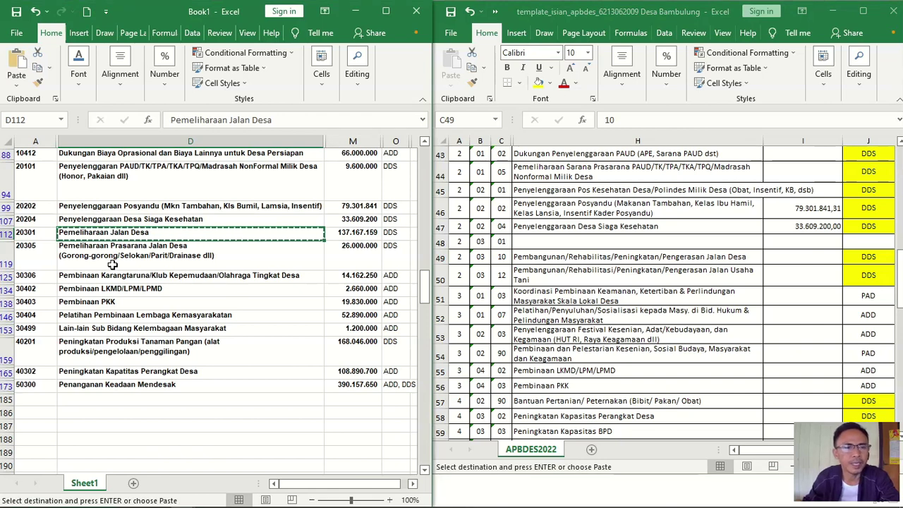
{"action": "left_click", "coordinate": [529, 240]}
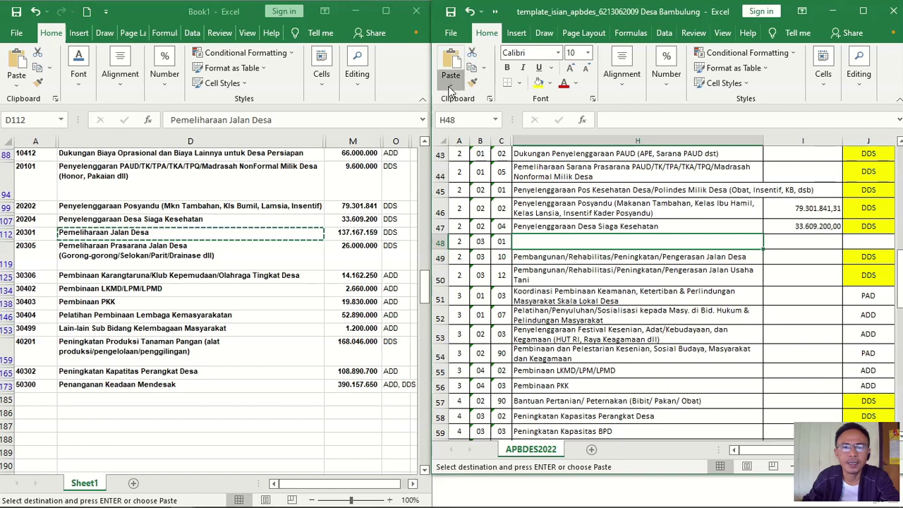
{"action": "left_click", "coordinate": [449, 90]}
{"action": "left_click", "coordinate": [449, 175]}
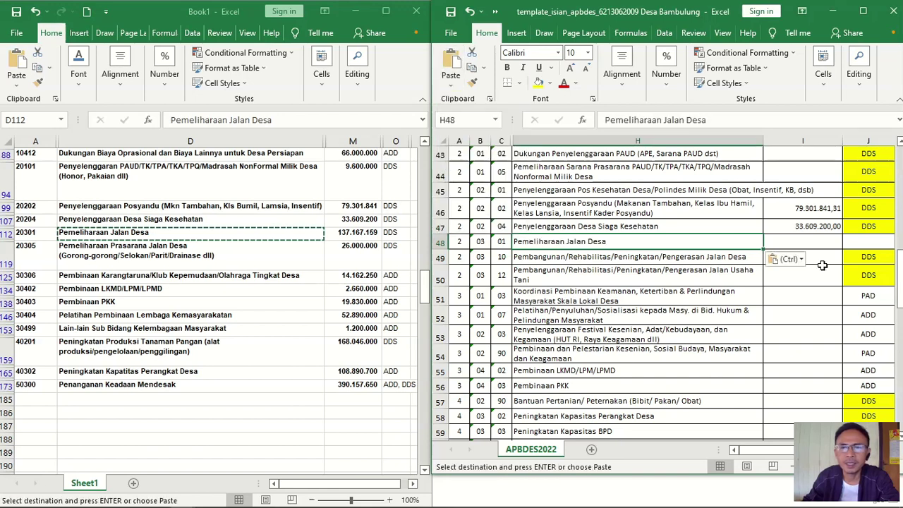
- Copy the Pemeliharaan Jalan Desa amount 137167158,69 from Book1 and paste it as a value into template cell I48
{"action": "left_click", "coordinate": [811, 242]}
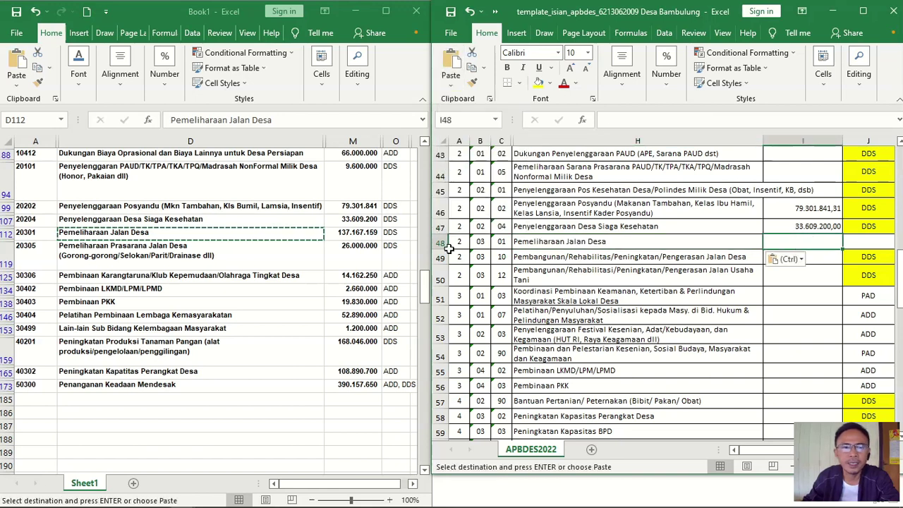
{"action": "left_click", "coordinate": [351, 235]}
{"action": "key", "text": "ctrl+c"}
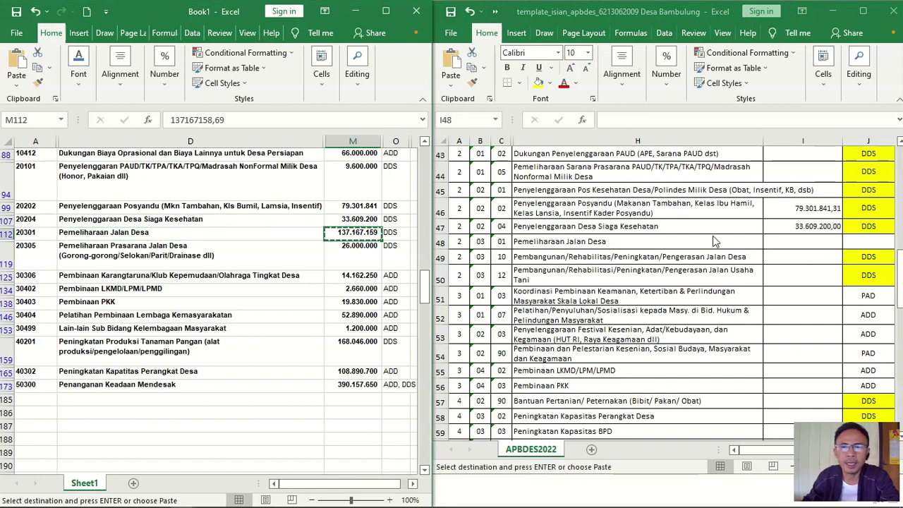
{"action": "left_click", "coordinate": [780, 242]}
{"action": "left_click", "coordinate": [450, 87]}
{"action": "left_click", "coordinate": [448, 171]}
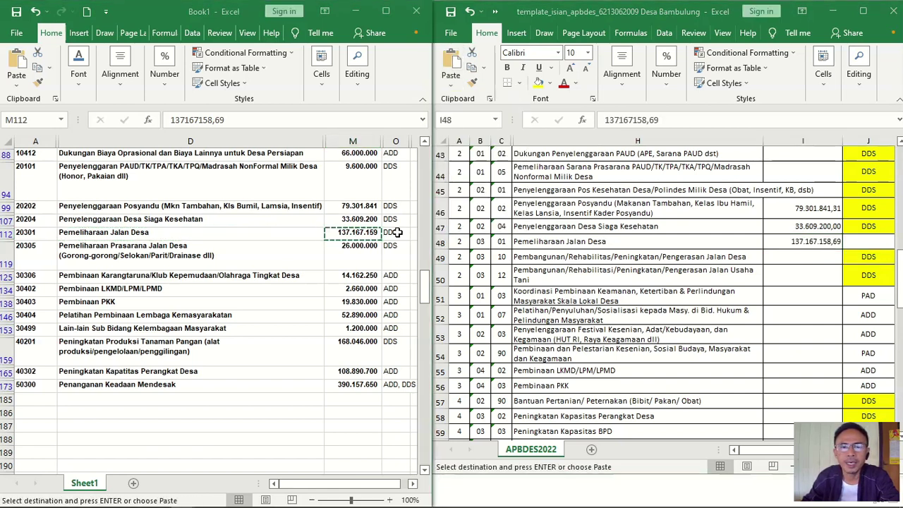
- Copy the funding source DDS with its yellow fill from template cell J47 into J48
{"action": "left_click", "coordinate": [872, 225]}
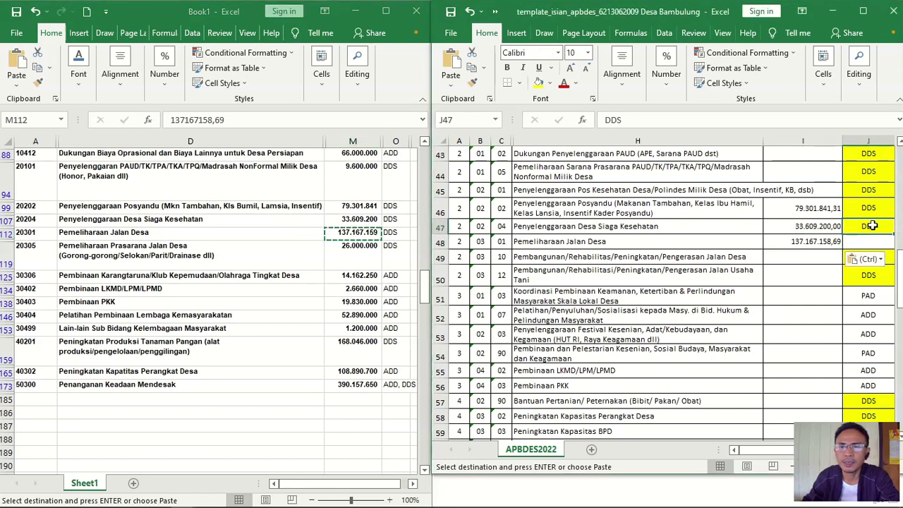
{"action": "key", "text": "ctrl+c"}
{"action": "left_click", "coordinate": [866, 242]}
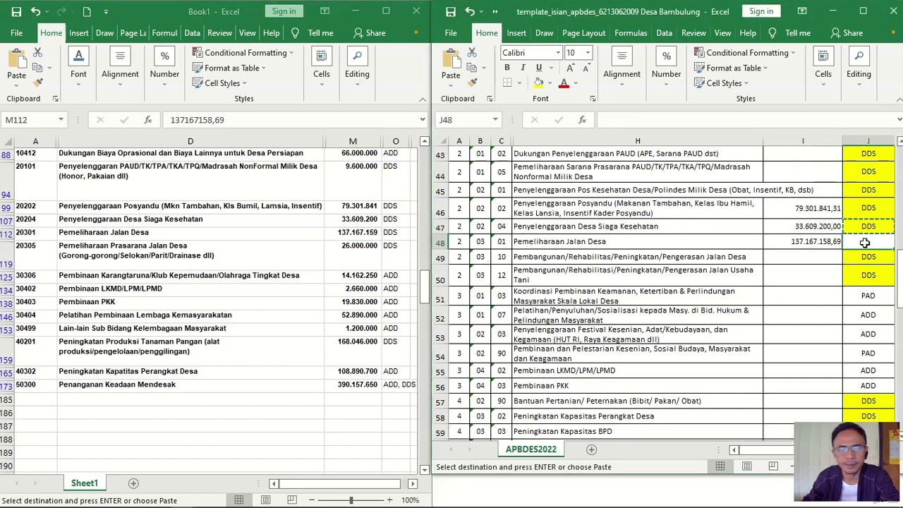
{"action": "key", "text": "ctrl+v"}
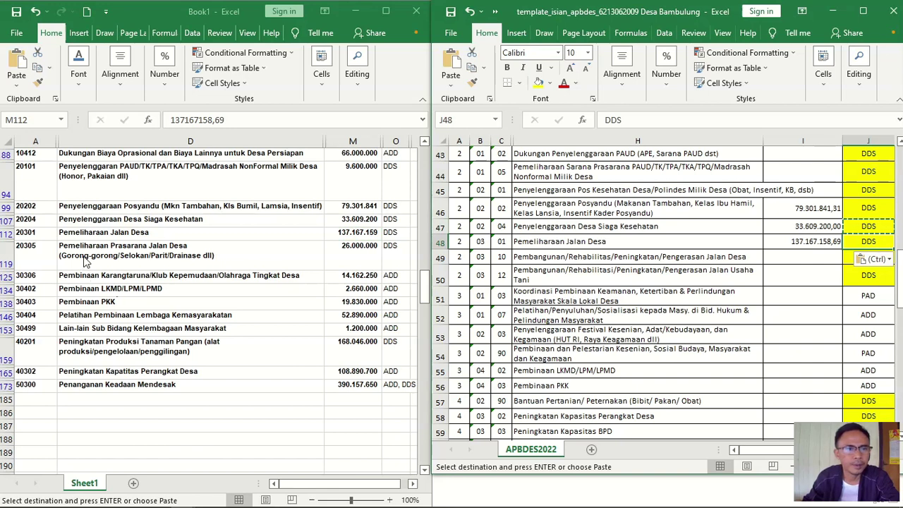
- Check the template for Book1 item 20305, Pemeliharaan Prasarana Jalan Desa, and insert a blank sheet row above template row 49 for it
{"action": "left_click", "coordinate": [142, 266]}
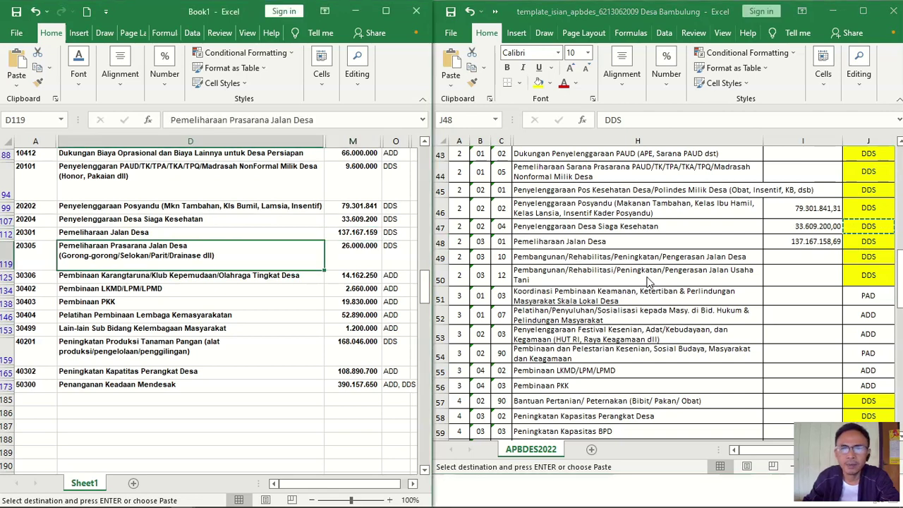
{"action": "key", "text": "alt+Tab"}
{"action": "key", "text": "ctrl+v"}
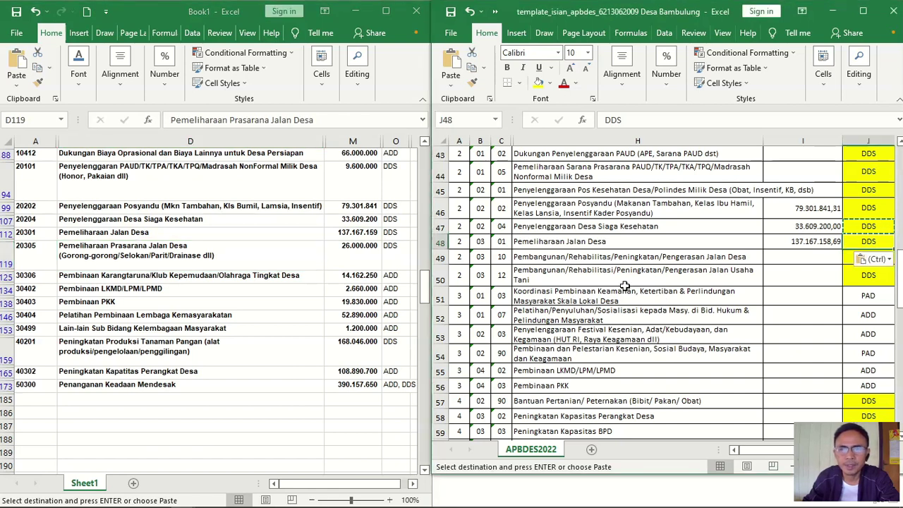
{"action": "scroll", "coordinate": [625, 286], "scroll_direction": "down", "scroll_amount": 1}
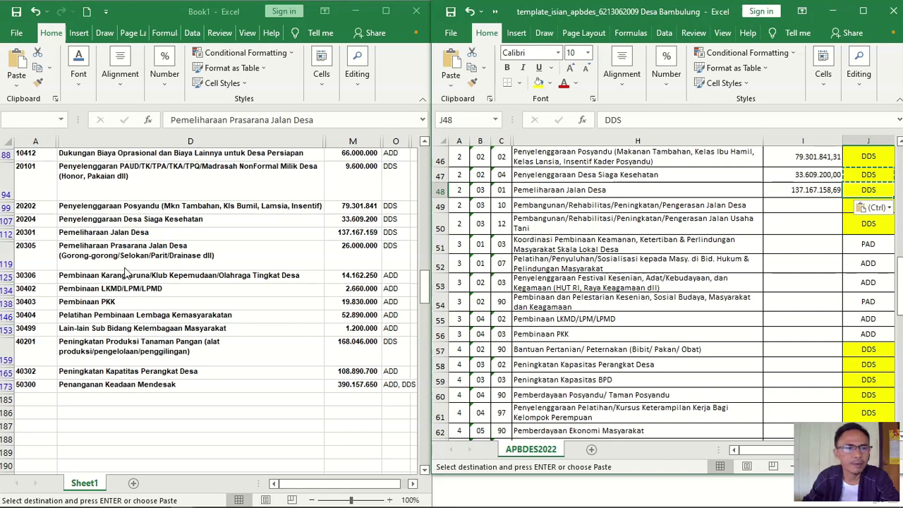
{"action": "left_click", "coordinate": [124, 259]}
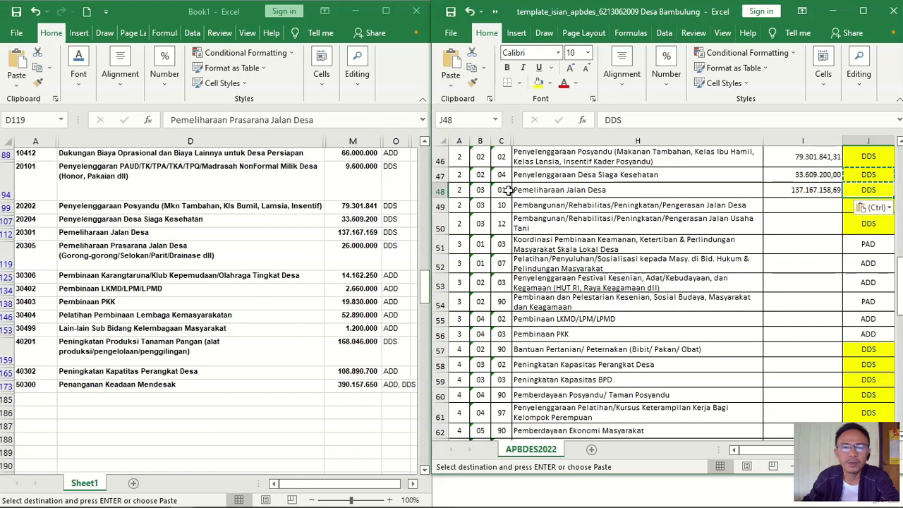
{"action": "left_click", "coordinate": [504, 206]}
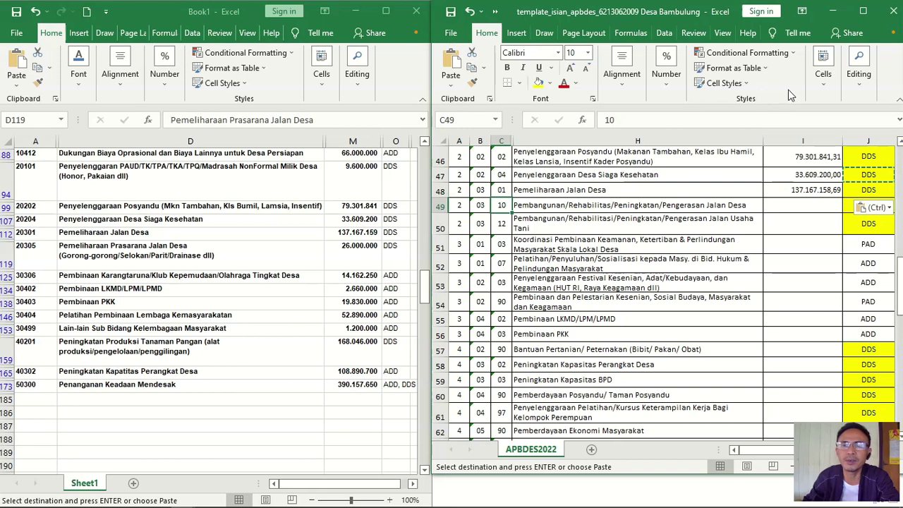
{"action": "left_click", "coordinate": [827, 84]}
{"action": "left_click", "coordinate": [824, 133]}
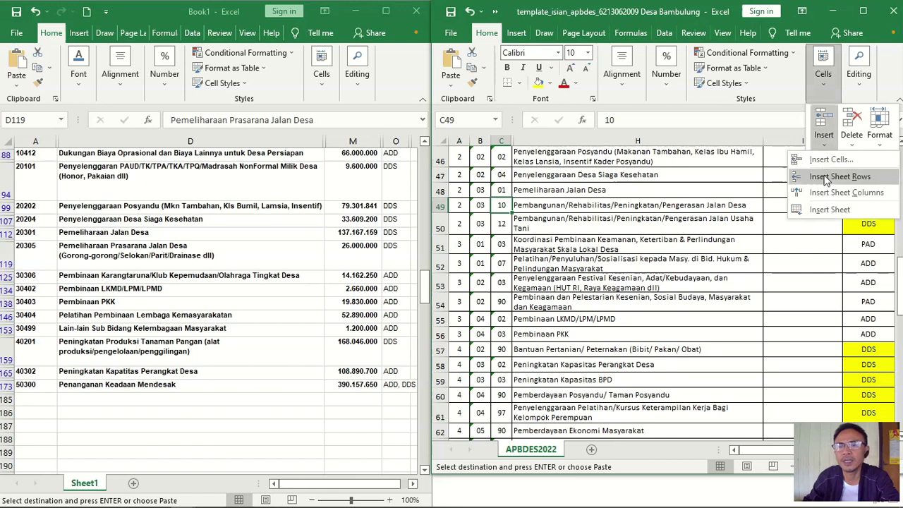
{"action": "left_click", "coordinate": [839, 176]}
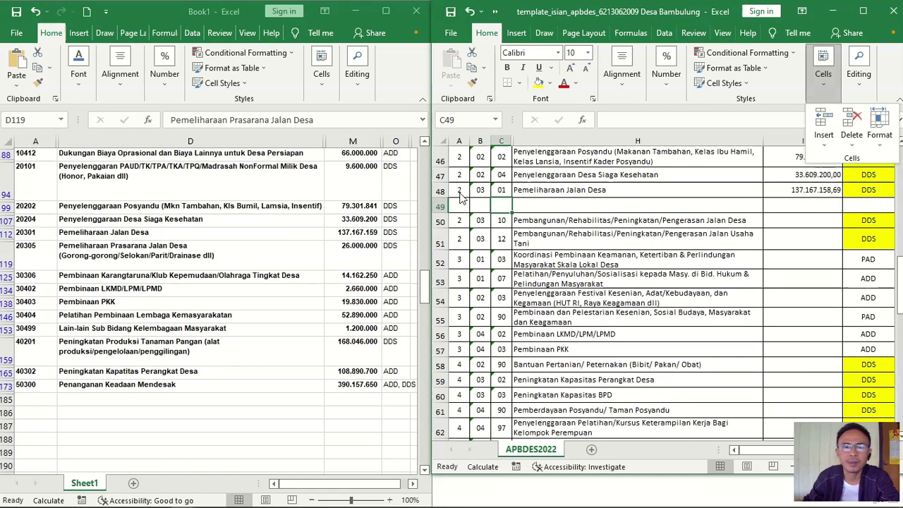
- Copy the activity code cells A48:C48 into A49:C49 of the new template row
{"action": "left_click", "coordinate": [460, 194]}
{"action": "left_click_drag", "start_coordinate": [460, 190], "coordinate": [497, 191]}
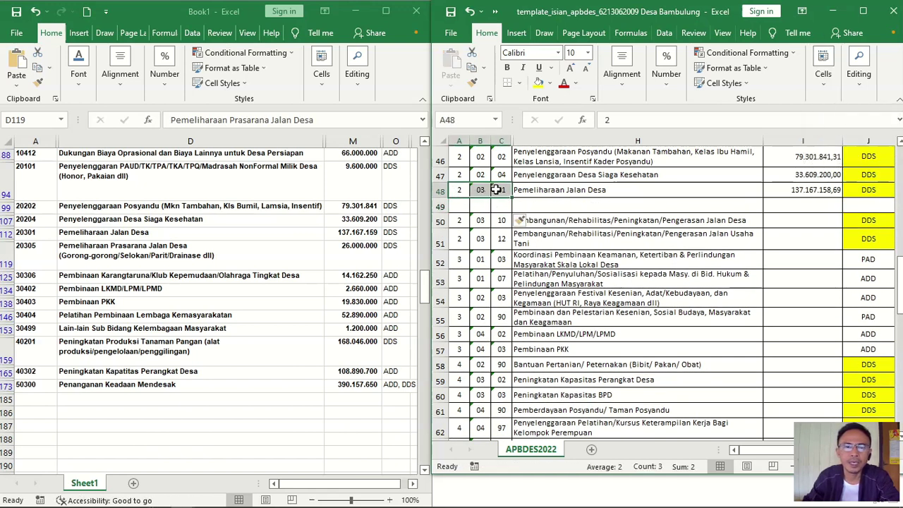
{"action": "key", "text": "ctrl+c"}
{"action": "left_click", "coordinate": [460, 207]}
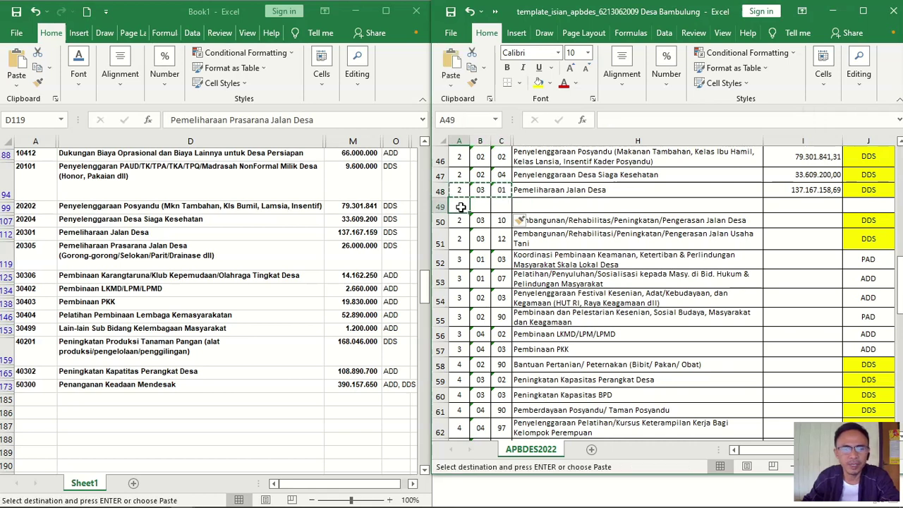
{"action": "key", "text": "ctrl+v"}
- Change the third code cell C49 of the new template row to the text value 05
{"action": "left_click", "coordinate": [501, 205]}
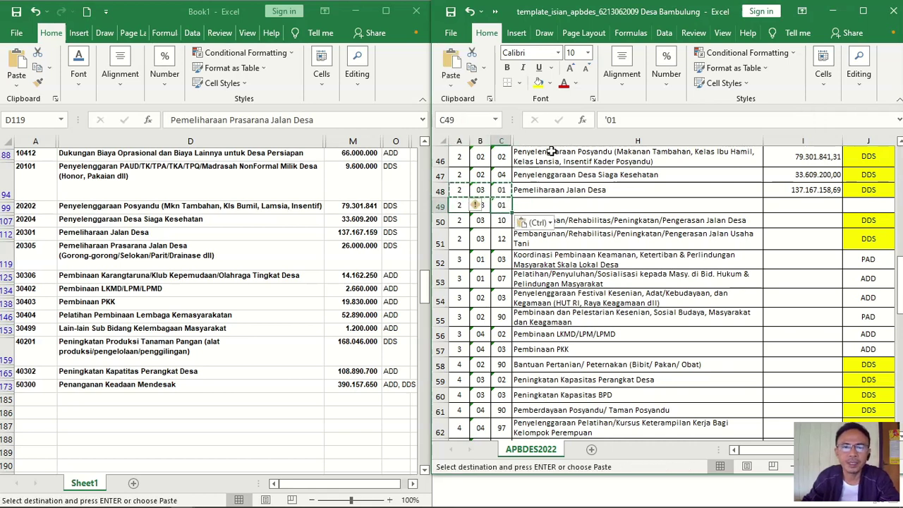
{"action": "left_click", "coordinate": [619, 119]}
{"action": "key", "text": "BackSpace"}
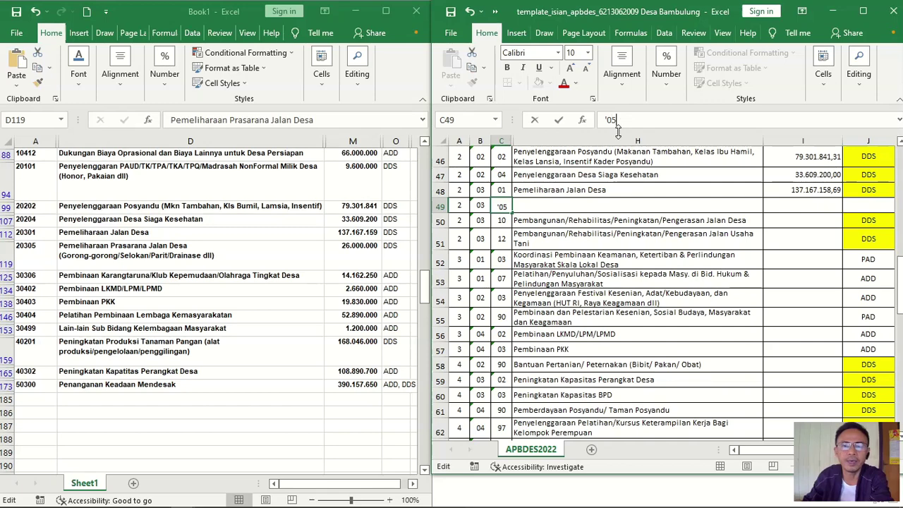
{"action": "left_click", "coordinate": [559, 204]}
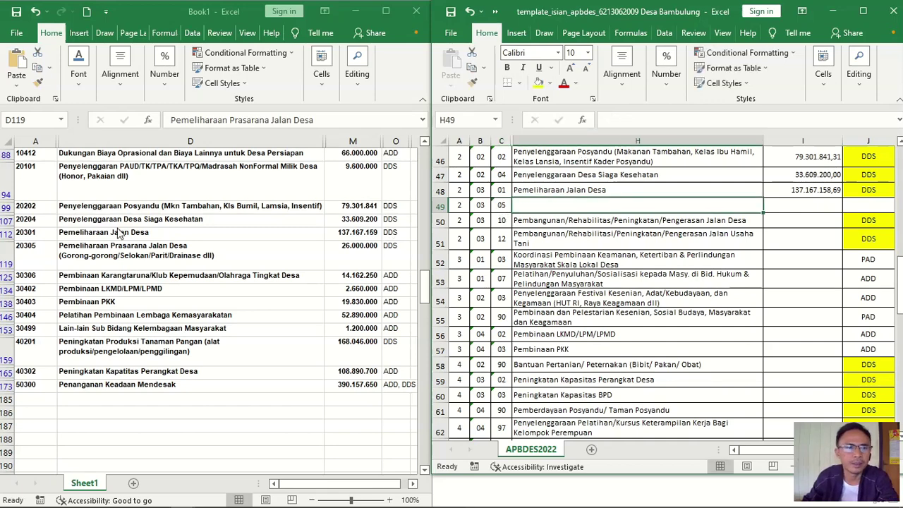
- Paste the Pemeliharaan Prasarana Jalan Desa name from Book1 cell D119 as a value into template cell H49 and enlarge row 49 to fit two lines
{"action": "left_click", "coordinate": [38, 247]}
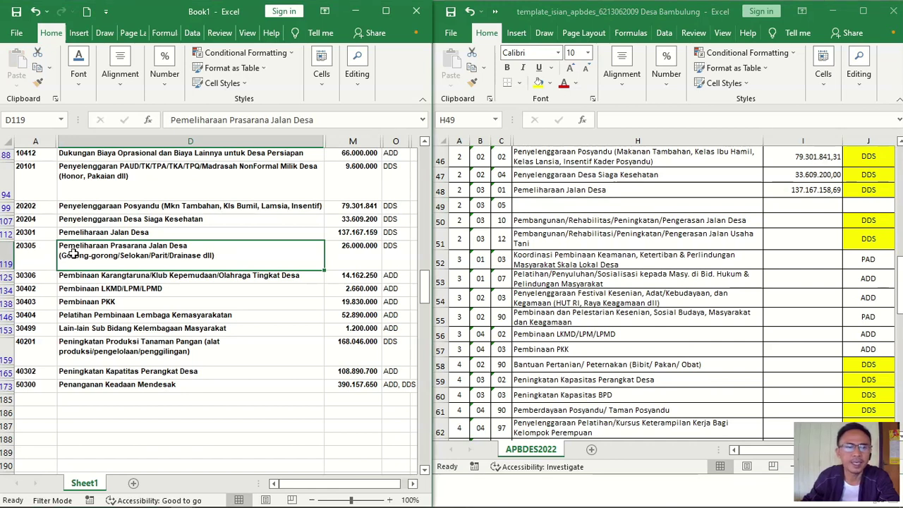
{"action": "key", "text": "ctrl+c"}
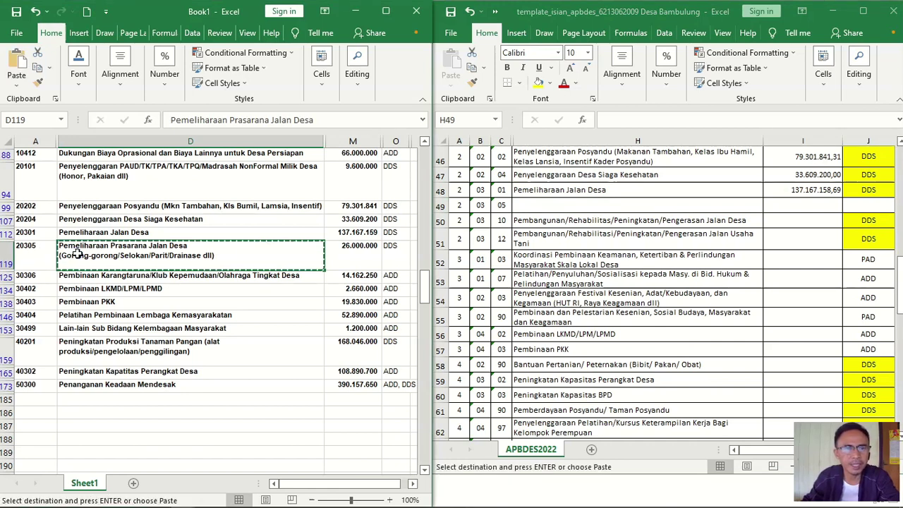
{"action": "left_click", "coordinate": [543, 205]}
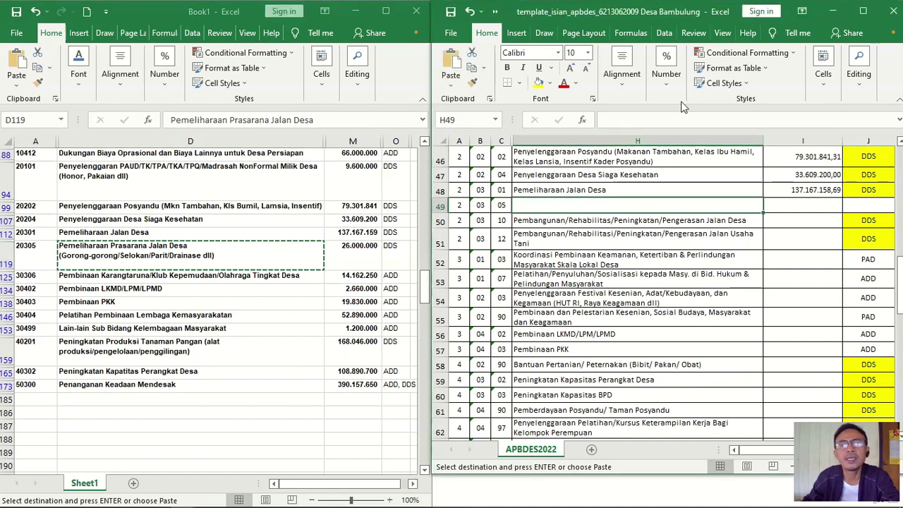
{"action": "left_click", "coordinate": [452, 85]}
{"action": "left_click", "coordinate": [449, 170]}
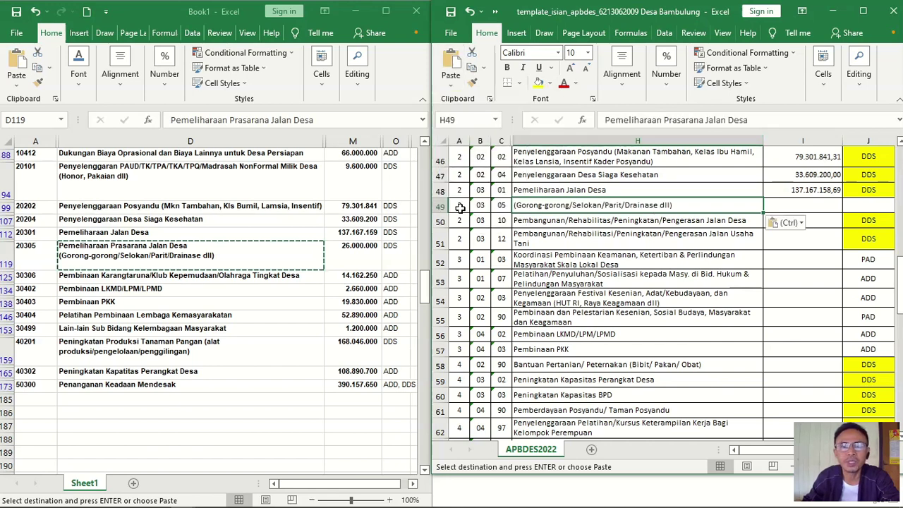
{"action": "left_click_drag", "start_coordinate": [444, 213], "coordinate": [444, 224]}
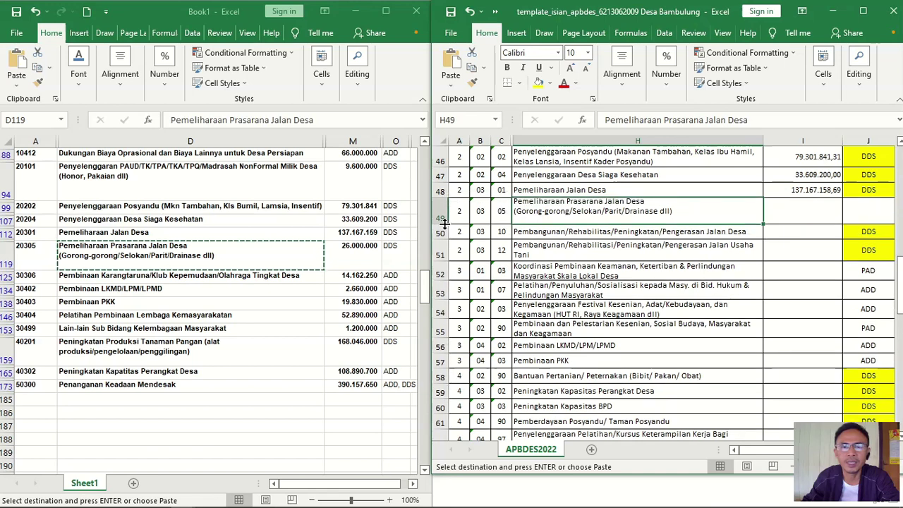
- Paste the 26.000.000 amount from Book1 cell M119 as a value into template cell I49
{"action": "left_click", "coordinate": [351, 261]}
{"action": "left_click", "coordinate": [351, 260]}
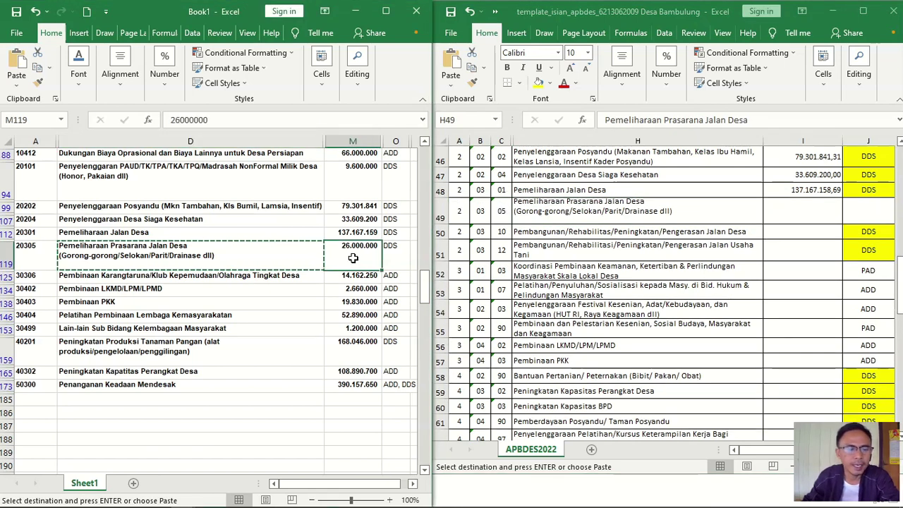
{"action": "key", "text": "ctrl+c"}
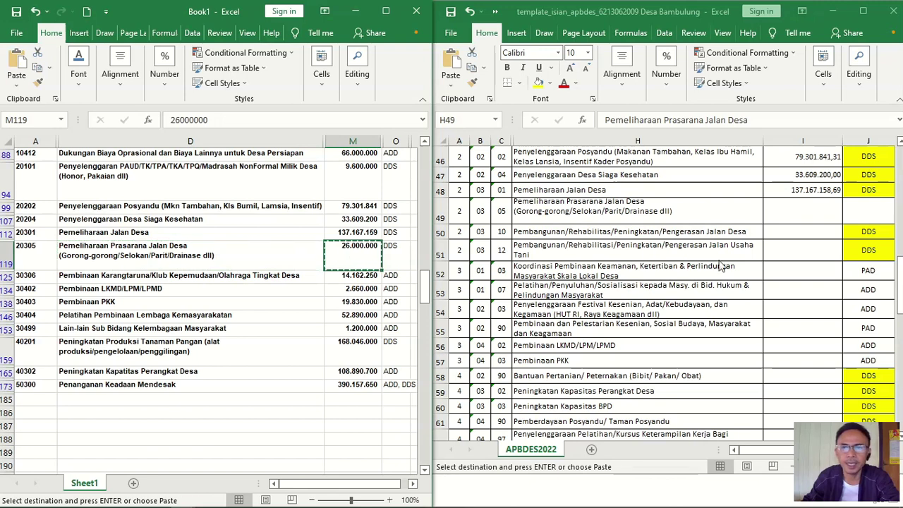
{"action": "left_click", "coordinate": [781, 212]}
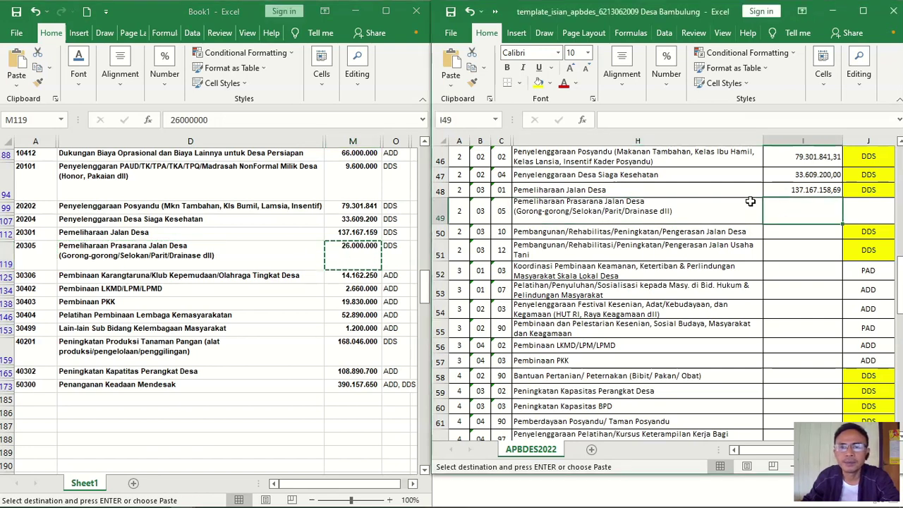
{"action": "left_click", "coordinate": [451, 85]}
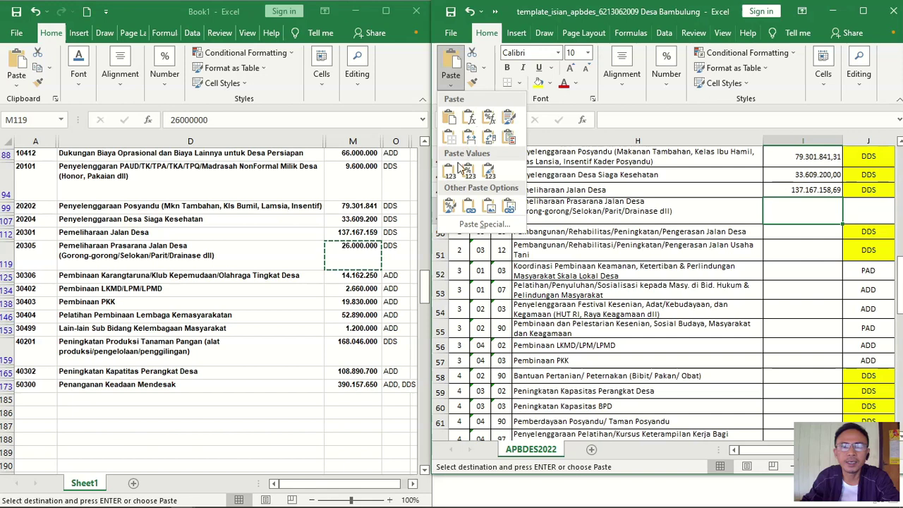
{"action": "left_click", "coordinate": [446, 180]}
- Copy the DDS funding source from template cell J48 into J49 for the new Pemeliharaan Prasarana Jalan Desa row
{"action": "left_click", "coordinate": [868, 191]}
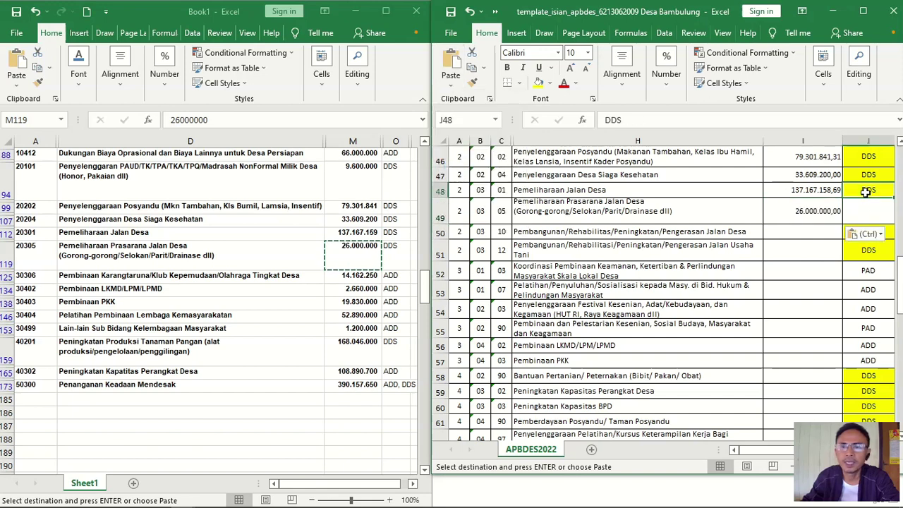
{"action": "key", "text": "ctrl+c"}
{"action": "left_click", "coordinate": [869, 210]}
{"action": "key", "text": "ctrl+v"}
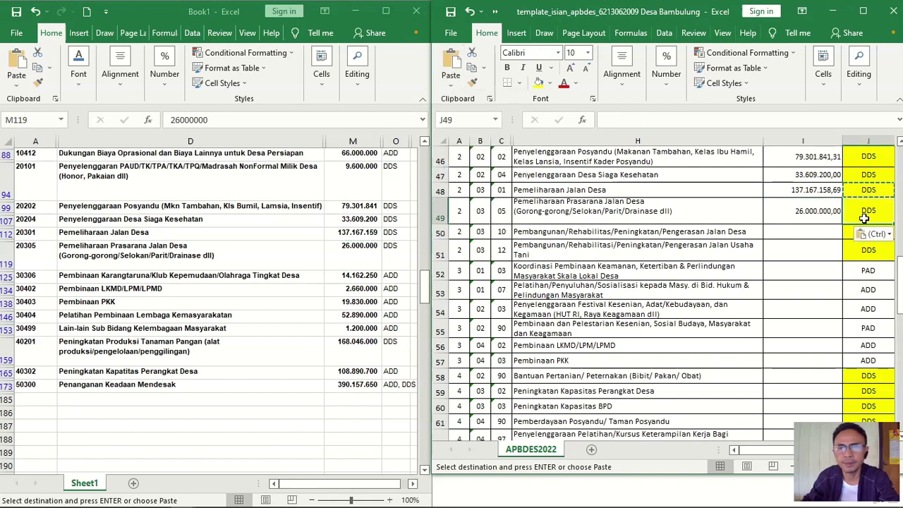
- Examine Book1 item 30306, Pembinaan Karangtaruna/Klub Kepemudaan/Olahraga Tingkat Desa, and look for a matching code among the template's section 3 activities
{"action": "left_click", "coordinate": [573, 233]}
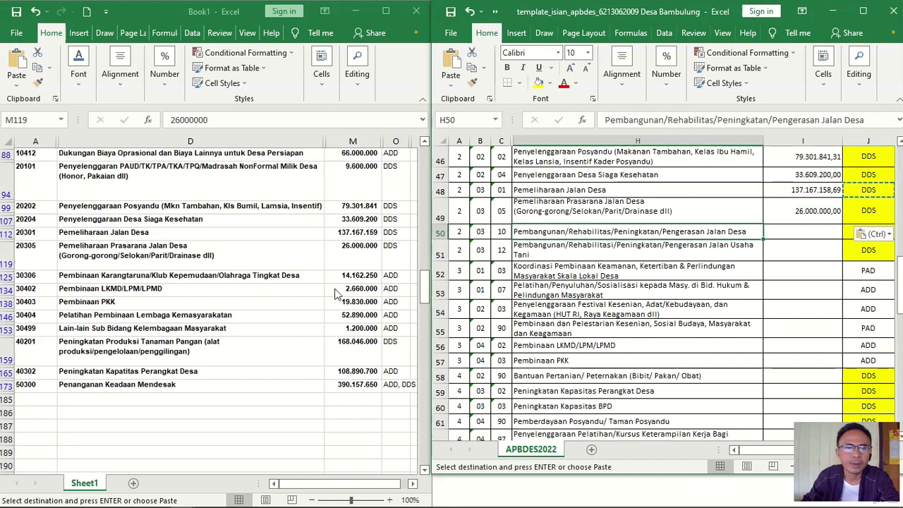
{"action": "left_click", "coordinate": [90, 281]}
{"action": "left_click", "coordinate": [92, 276]}
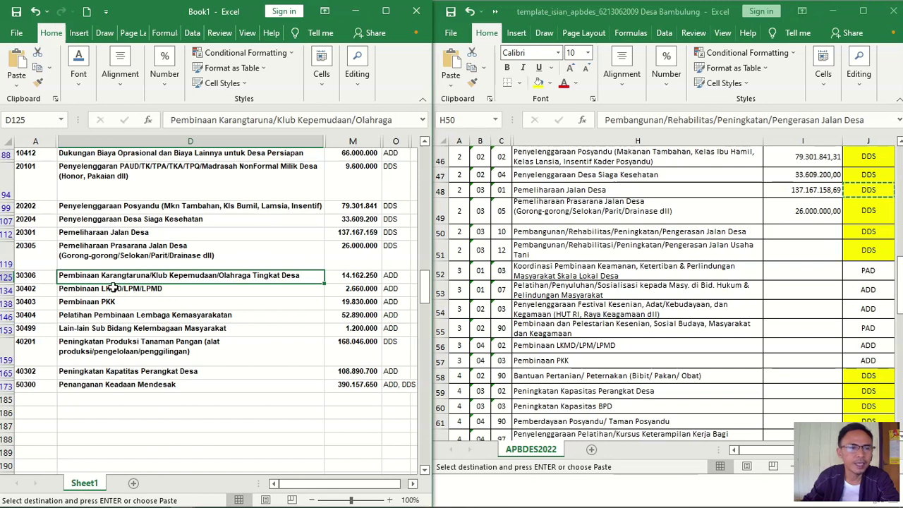
{"action": "left_click", "coordinate": [25, 278]}
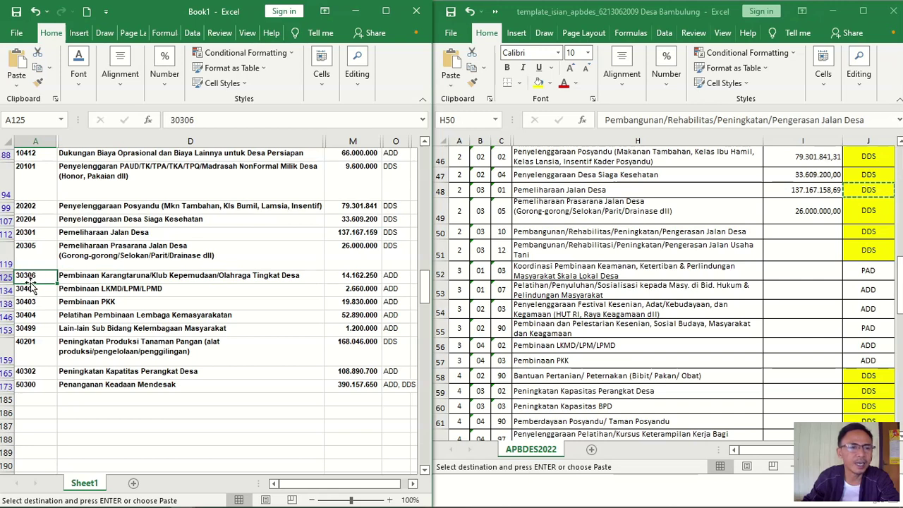
{"action": "scroll", "coordinate": [28, 287], "scroll_direction": "down", "scroll_amount": 2}
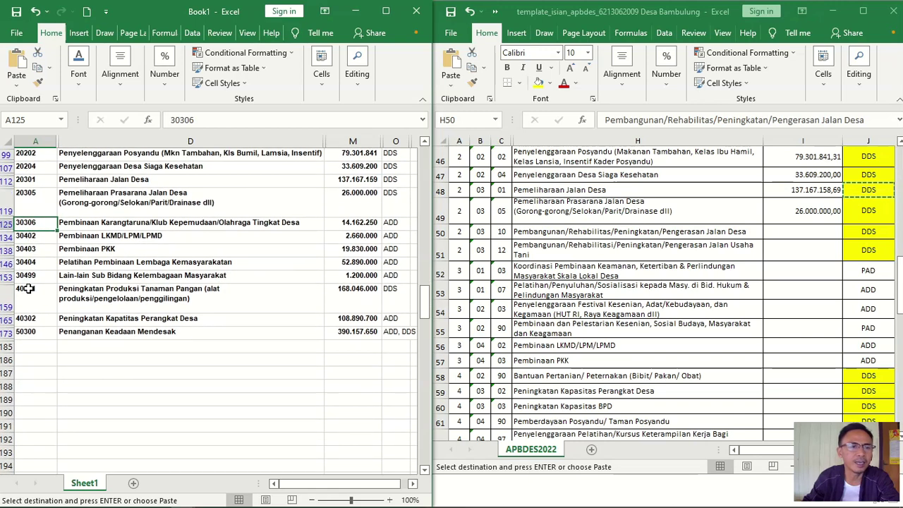
{"action": "scroll", "coordinate": [28, 288], "scroll_direction": "down", "scroll_amount": 1}
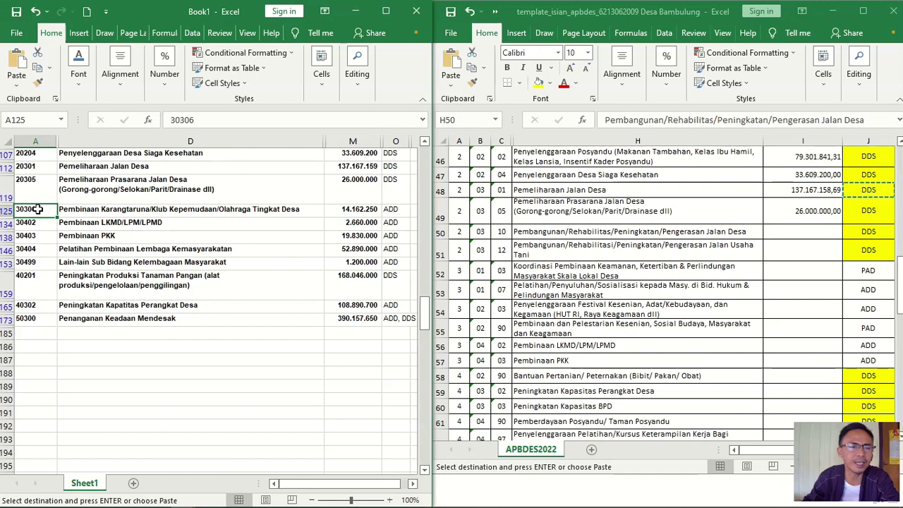
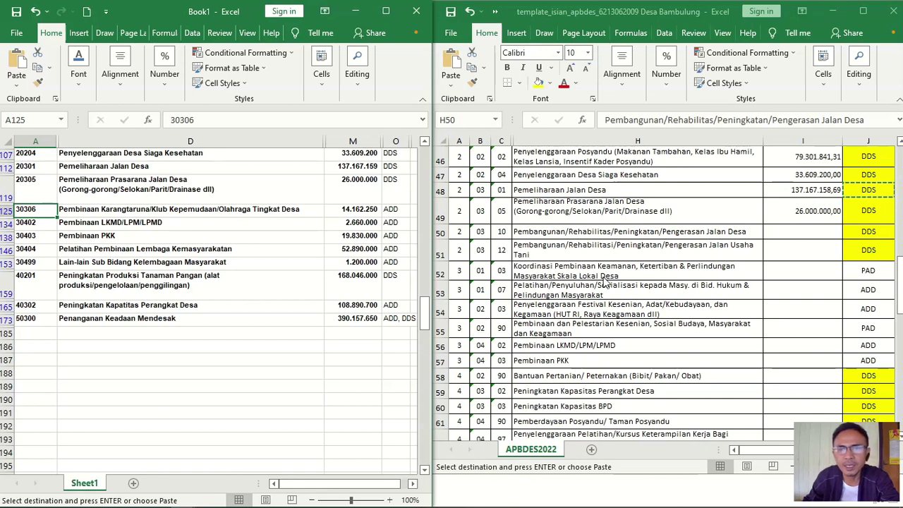
{"action": "key", "text": "ctrl+v"}
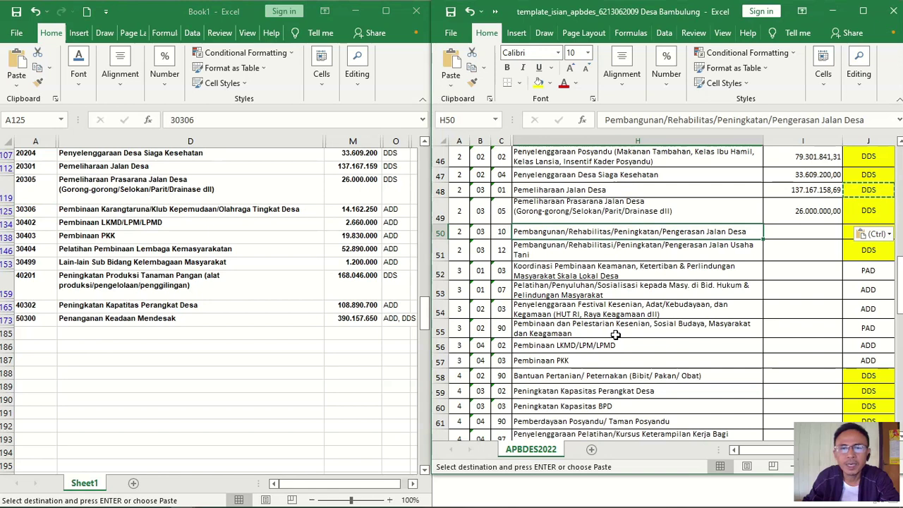
{"action": "scroll", "coordinate": [615, 334], "scroll_direction": "down", "scroll_amount": 1}
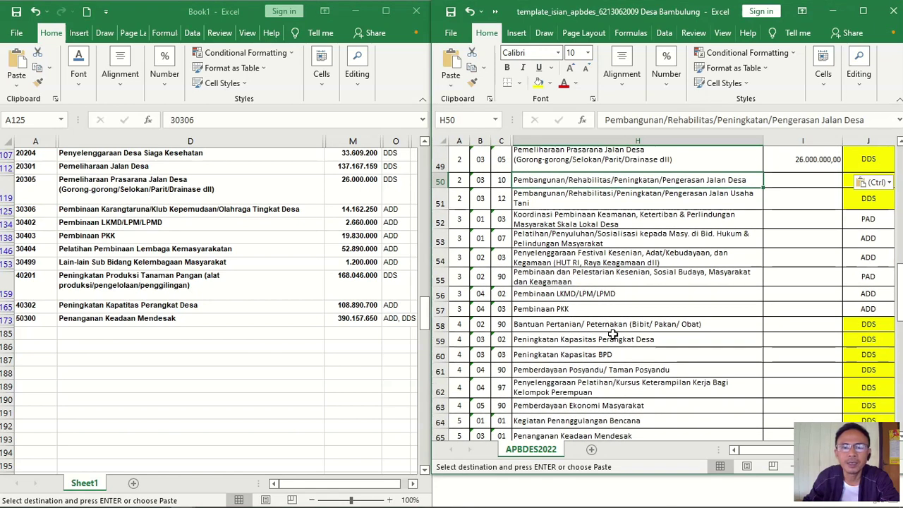
{"action": "left_click", "coordinate": [42, 210]}
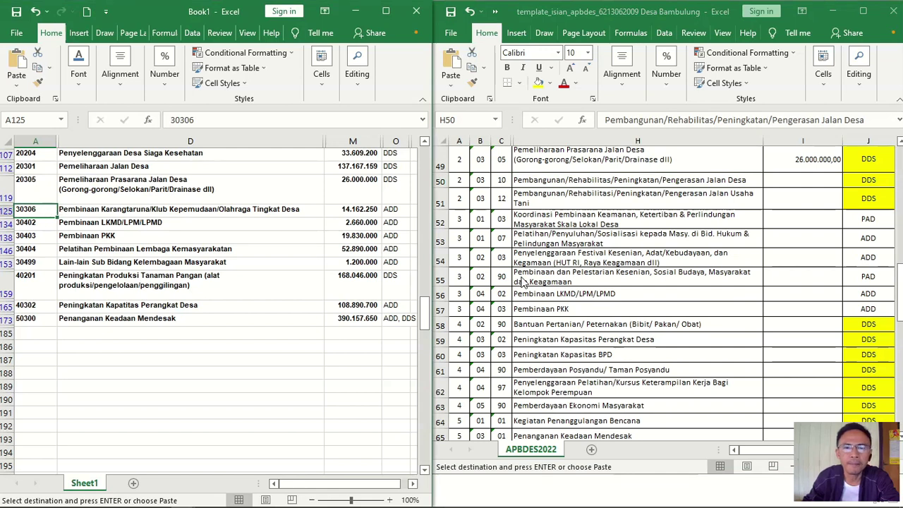
{"action": "left_click", "coordinate": [560, 252]}
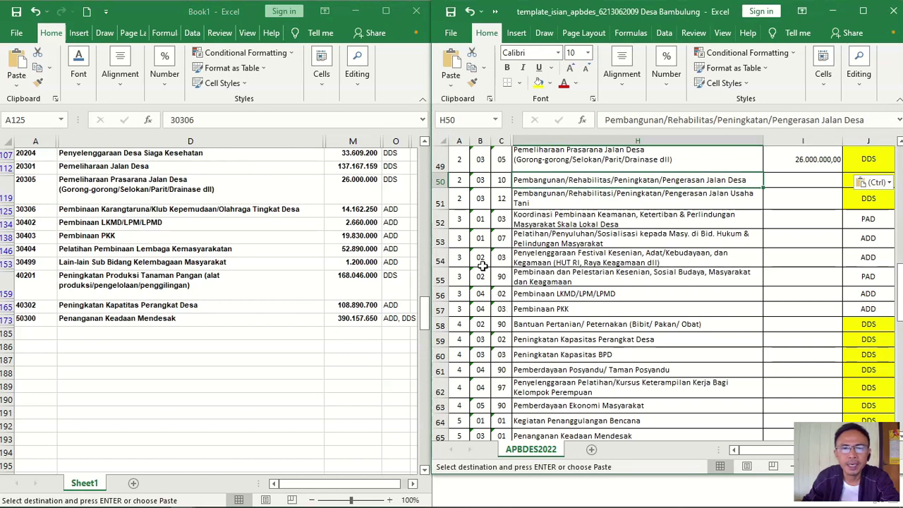
{"action": "left_click", "coordinate": [459, 222]}
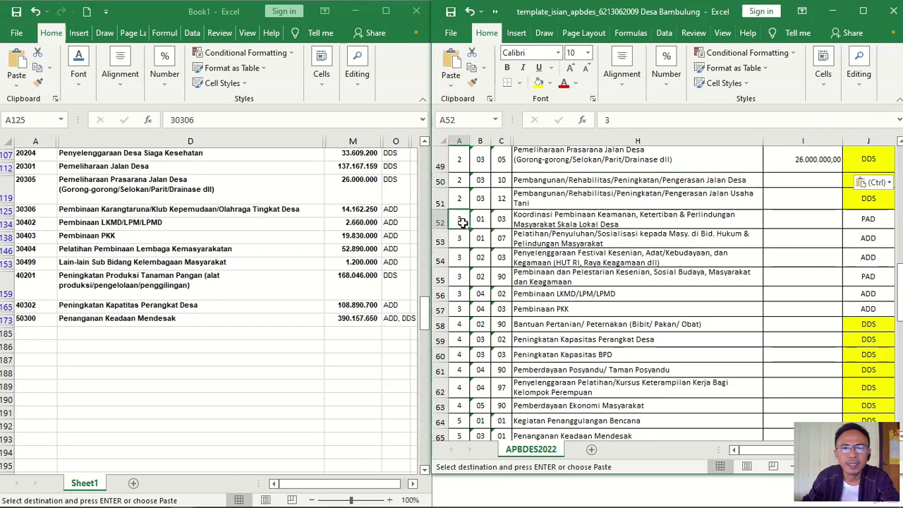
- Insert a blank sheet row in the template above row 56, Pembinaan LKMD/LPM/LPMD
{"action": "left_click", "coordinate": [482, 295]}
{"action": "type", "text": "04"}
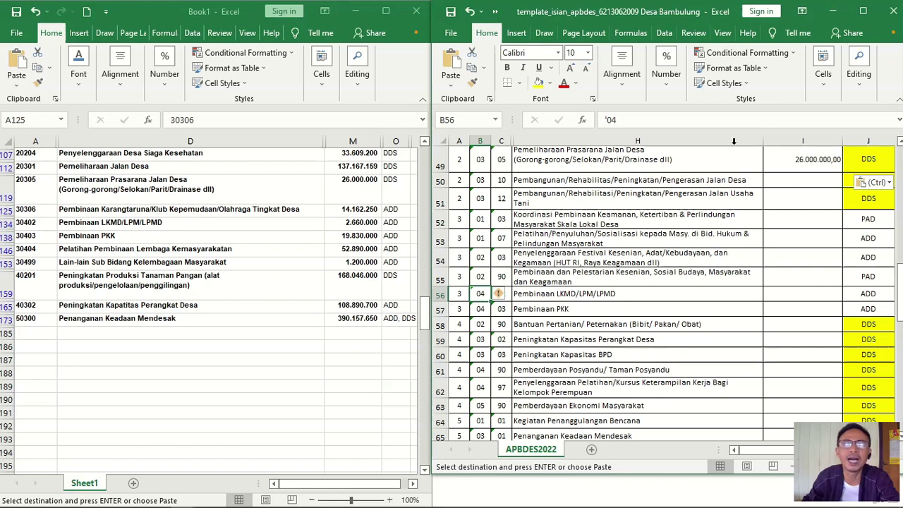
{"action": "left_click", "coordinate": [823, 74]}
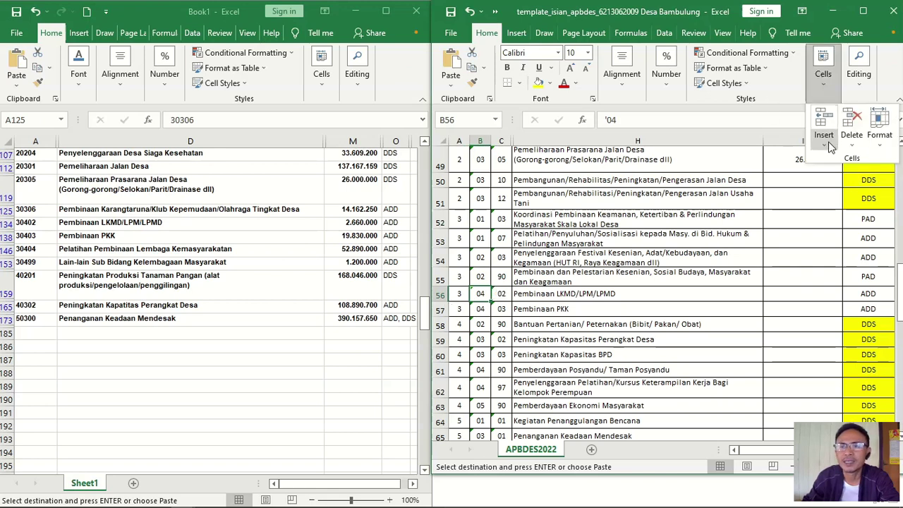
{"action": "left_click", "coordinate": [830, 146]}
{"action": "left_click", "coordinate": [843, 176]}
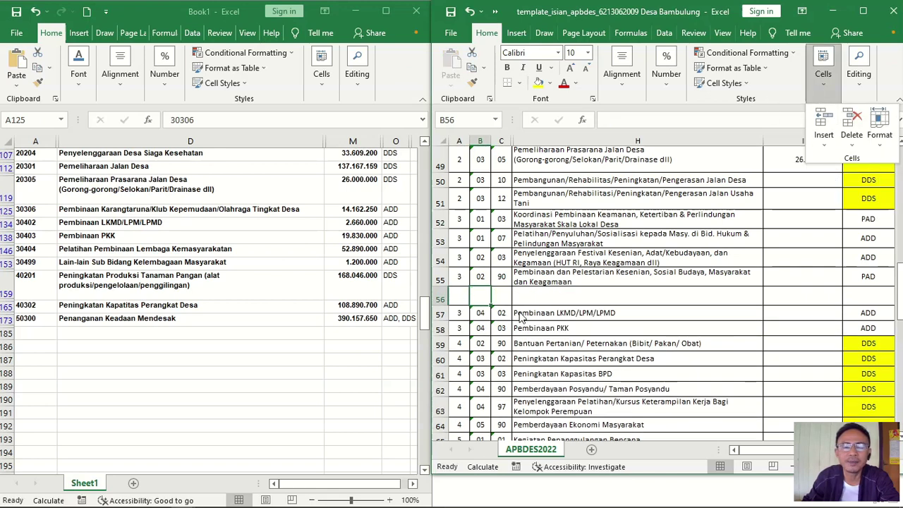
- Copy the activity code cells A55:C55 into A56:C56 of the new template row
{"action": "left_click", "coordinate": [453, 281]}
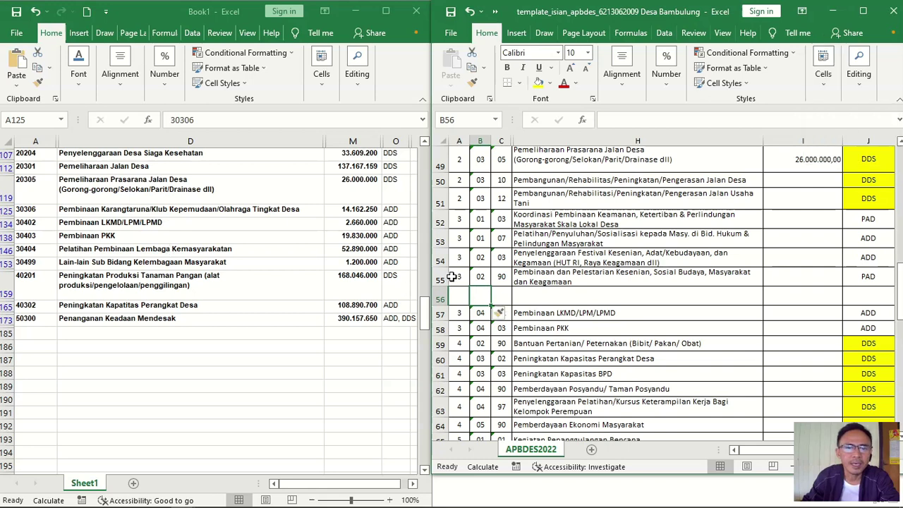
{"action": "left_click_drag", "start_coordinate": [458, 276], "coordinate": [498, 277]}
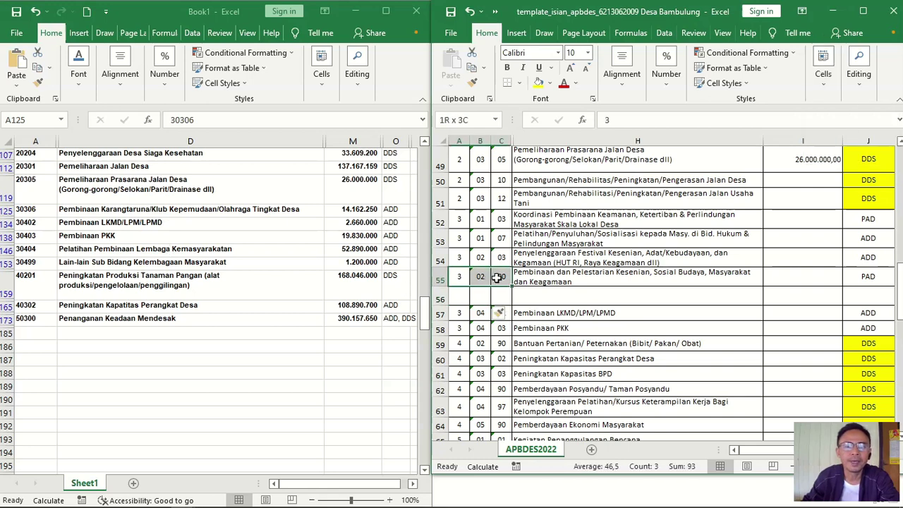
{"action": "key", "text": "ctrl+c"}
{"action": "left_click", "coordinate": [459, 300]}
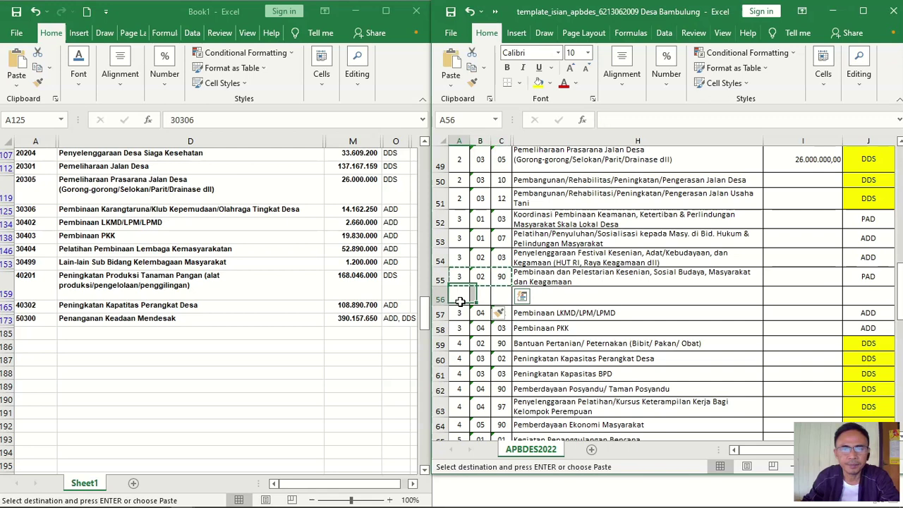
{"action": "key", "text": "ctrl+v"}
- Change the new template row's second code cell B56 to the text value 03 and its third code cell C56 to 06
{"action": "left_click", "coordinate": [479, 296]}
{"action": "left_click", "coordinate": [626, 122]}
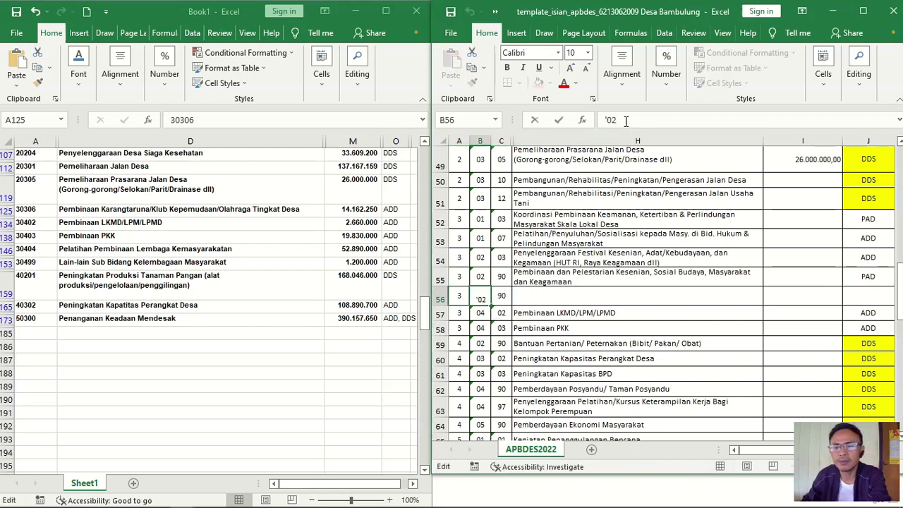
{"action": "key", "text": "BackSpace"}
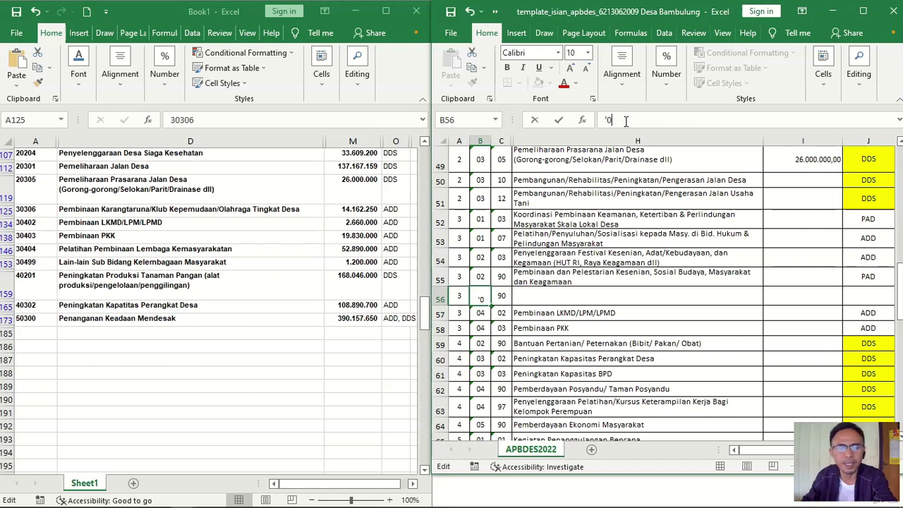
{"action": "key", "text": "Tab"}
{"action": "left_click", "coordinate": [623, 120]}
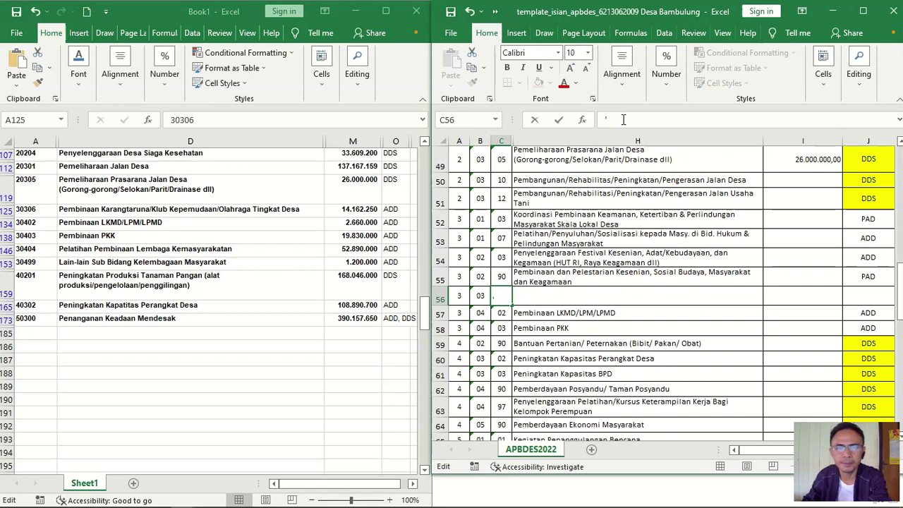
{"action": "type", "text": "'06"}
{"action": "key", "text": "Tab"}
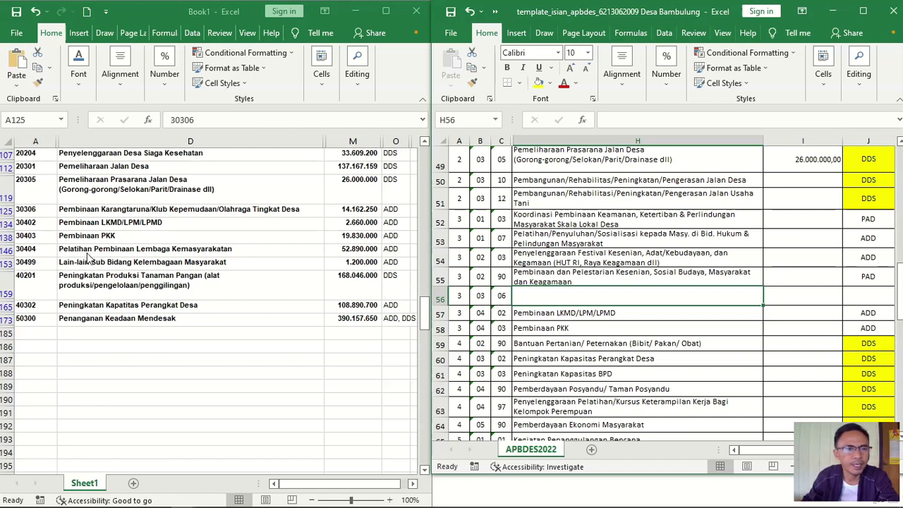
- Paste the Pembinaan Karangtaruna/Klub Kepemudaan/Olahraga Tingkat Desa name from Book1 cell D125 as a value into template cell H56
{"action": "left_click", "coordinate": [99, 213]}
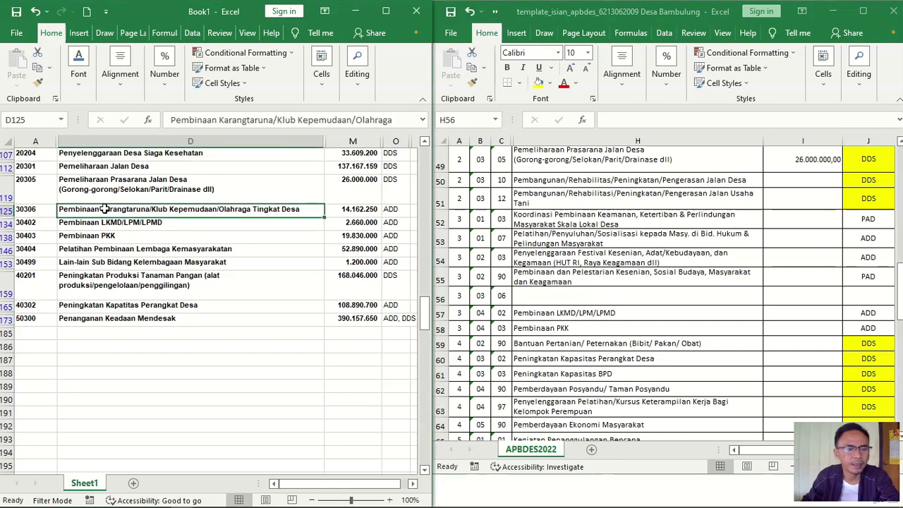
{"action": "key", "text": "ctrl+c"}
{"action": "left_click", "coordinate": [554, 297]}
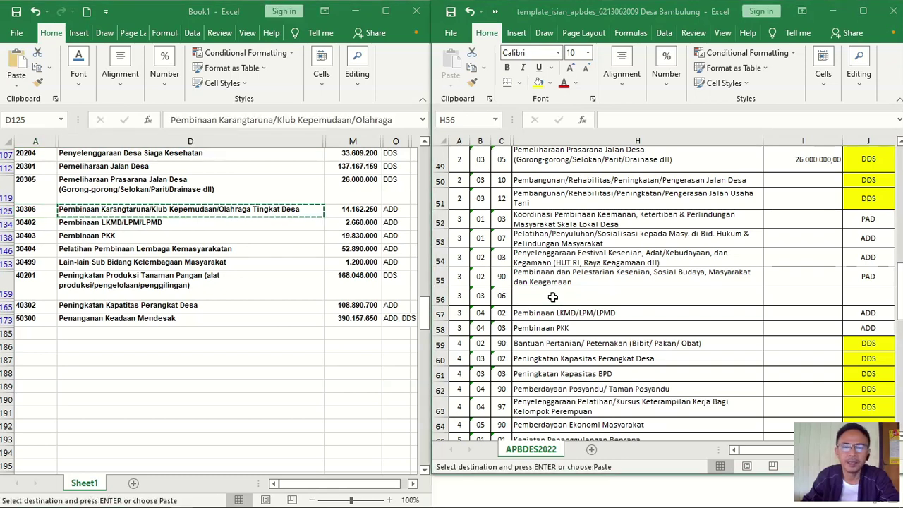
{"action": "left_click", "coordinate": [451, 79]}
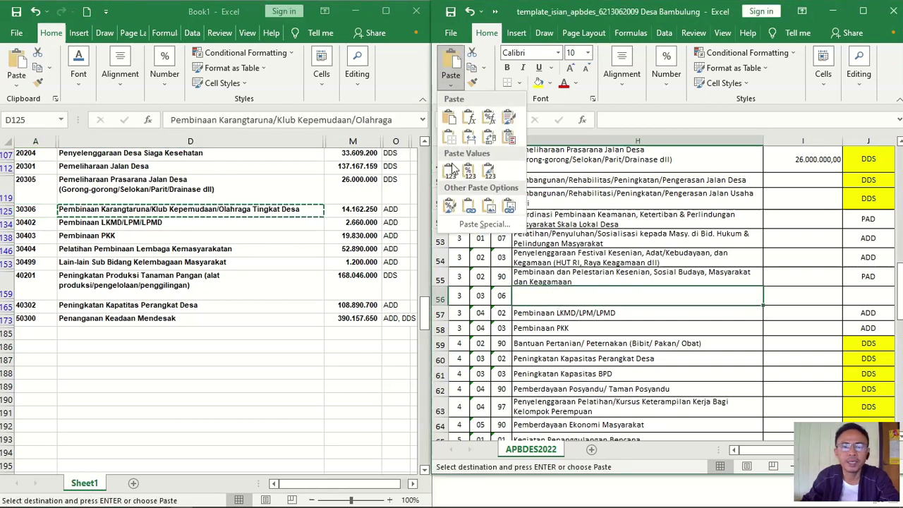
{"action": "left_click", "coordinate": [447, 173]}
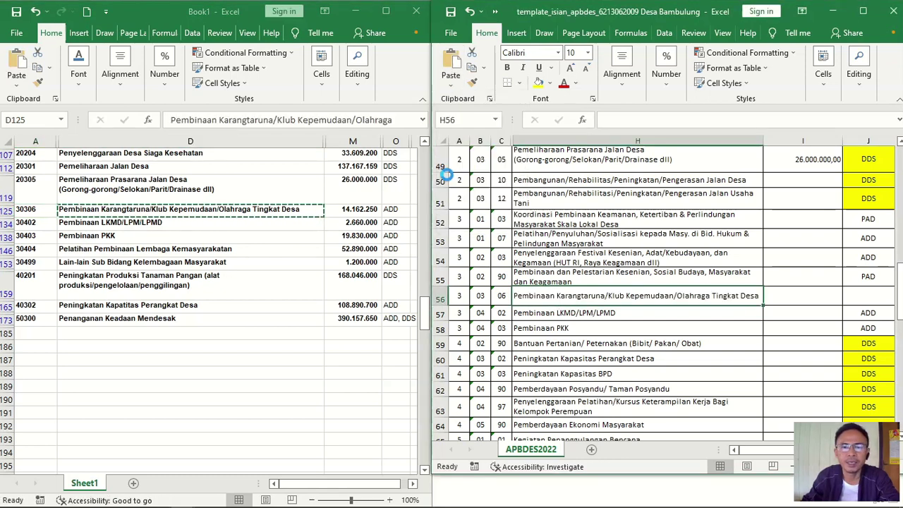
- Paste the 14.162.250 amount from Book1 cell M125 as a value into template cell I56
{"action": "left_click", "coordinate": [360, 210]}
{"action": "key", "text": "ctrl+c"}
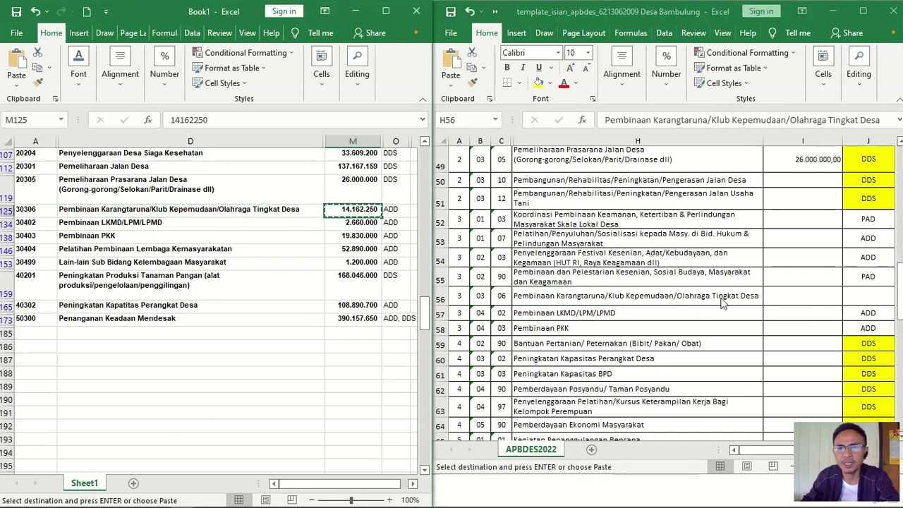
{"action": "left_click", "coordinate": [782, 303]}
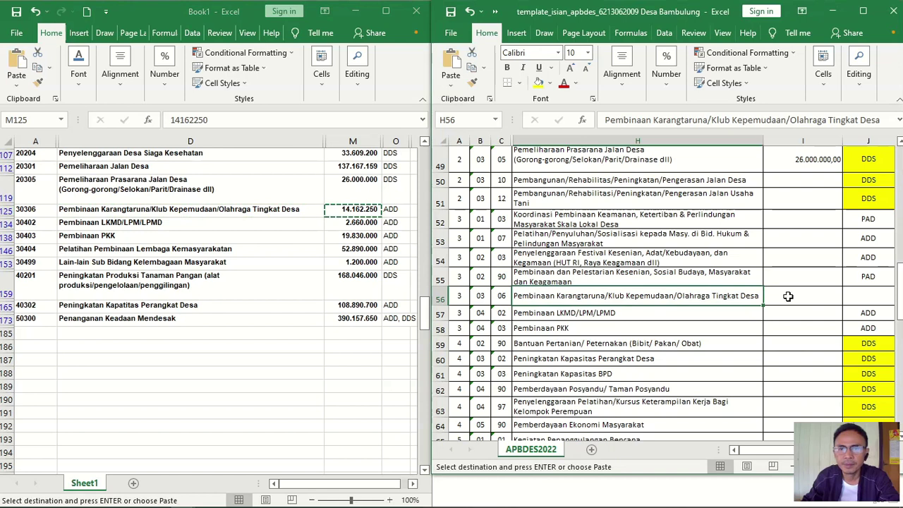
{"action": "left_click", "coordinate": [786, 296]}
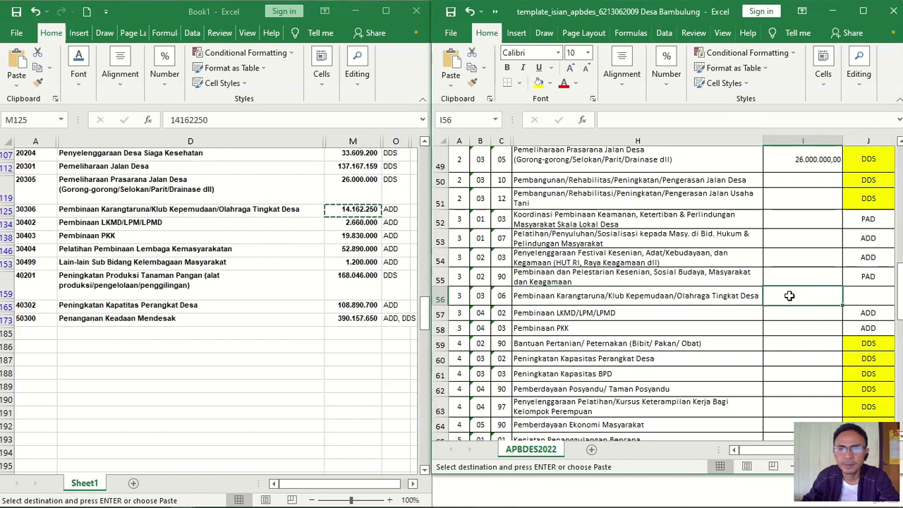
{"action": "left_click", "coordinate": [452, 79]}
{"action": "left_click", "coordinate": [457, 172]}
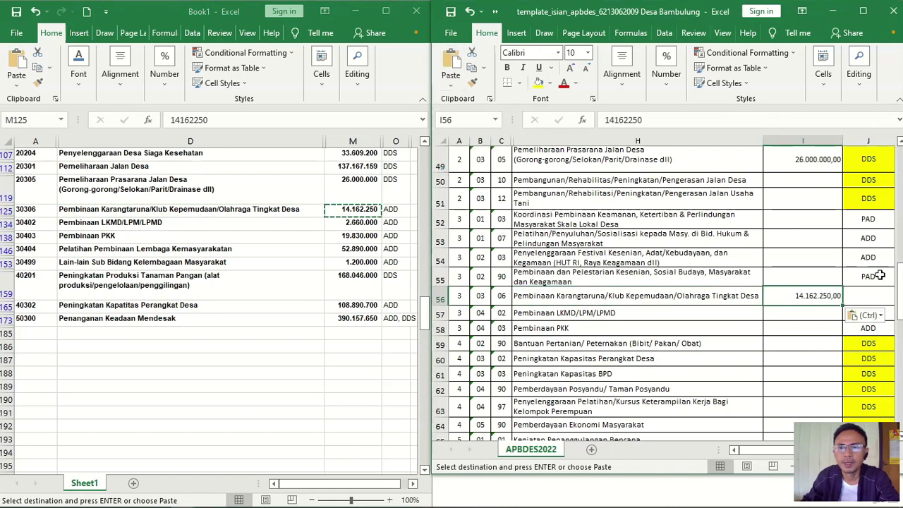
- Copy the ADD funding source from template cell J54 into J56 of the Karangtaruna row
{"action": "left_click", "coordinate": [872, 257]}
{"action": "key", "text": "Escape"}
{"action": "key", "text": "ctrl+c"}
{"action": "left_click", "coordinate": [868, 292]}
{"action": "key", "text": "ctrl+v"}
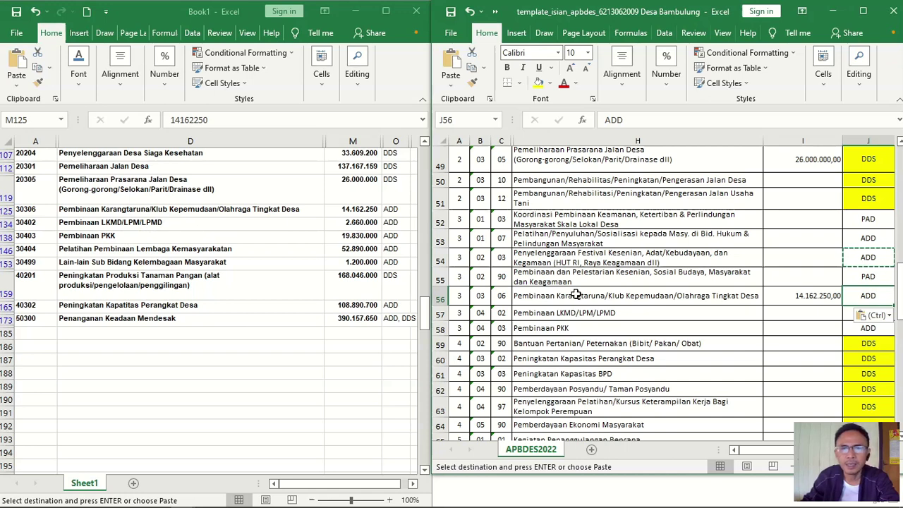
- Paste the Pembinaan LKMD/LPM/LPMD amount 2.660.000 from Book1 cell M134 as a value into template cell I57
{"action": "left_click", "coordinate": [353, 223]}
{"action": "key", "text": "ctrl+c"}
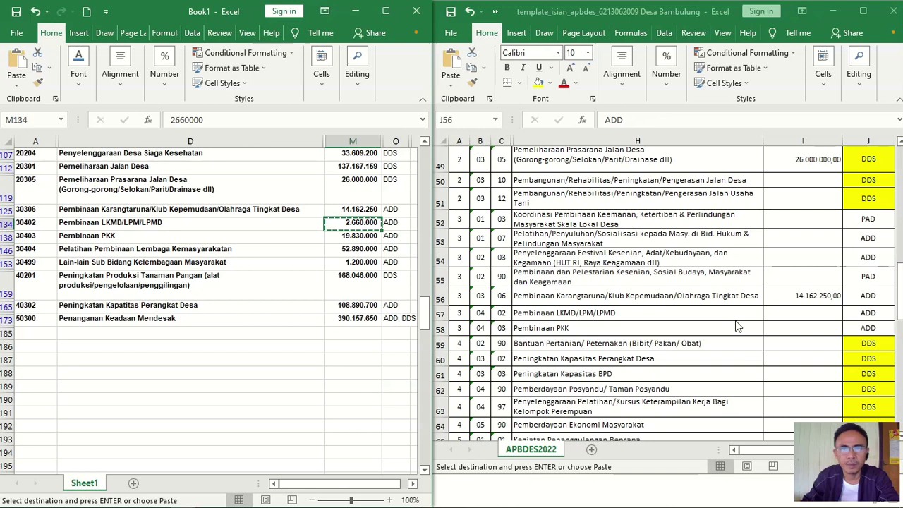
{"action": "left_click", "coordinate": [832, 319]}
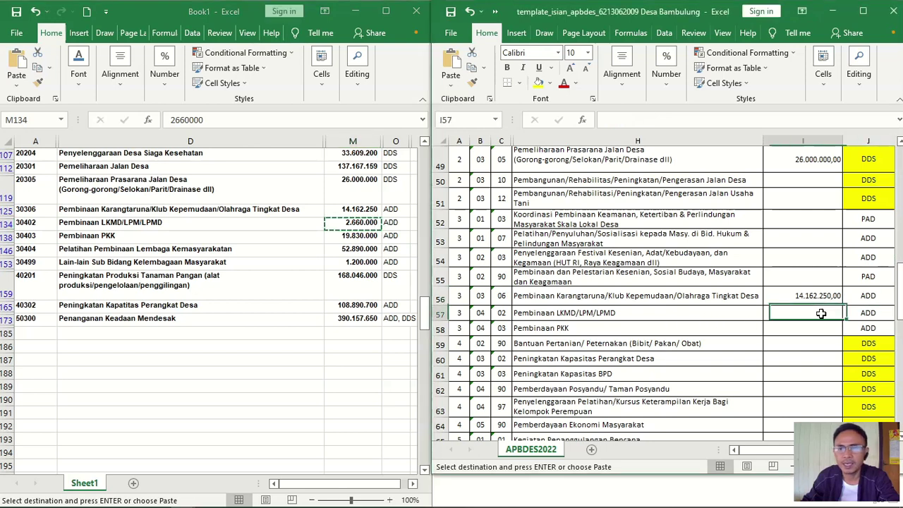
{"action": "left_click", "coordinate": [450, 84]}
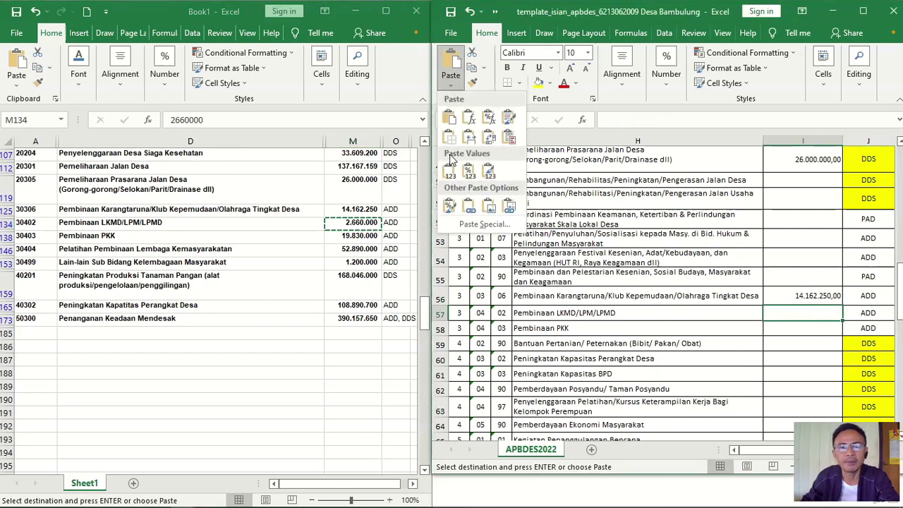
{"action": "left_click", "coordinate": [446, 177]}
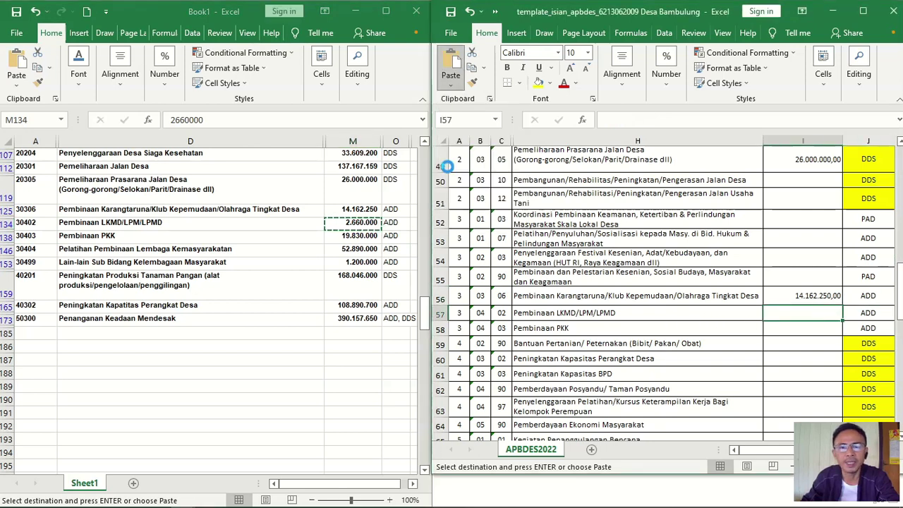
- Paste the Pembinaan PKK amount 19.830.000 from Book1 cell M138 as a value into template cell I58
{"action": "left_click", "coordinate": [137, 237]}
{"action": "left_click", "coordinate": [353, 236]}
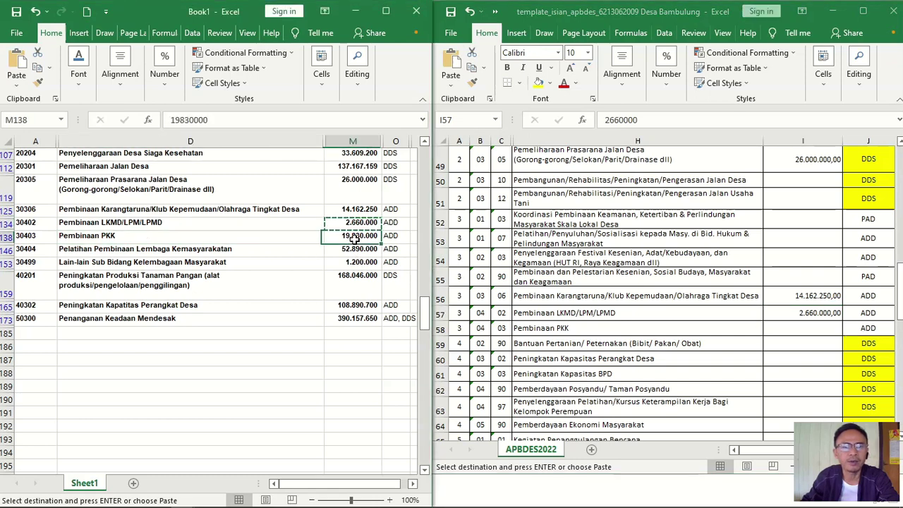
{"action": "key", "text": "ctrl+c"}
{"action": "left_click", "coordinate": [712, 332]}
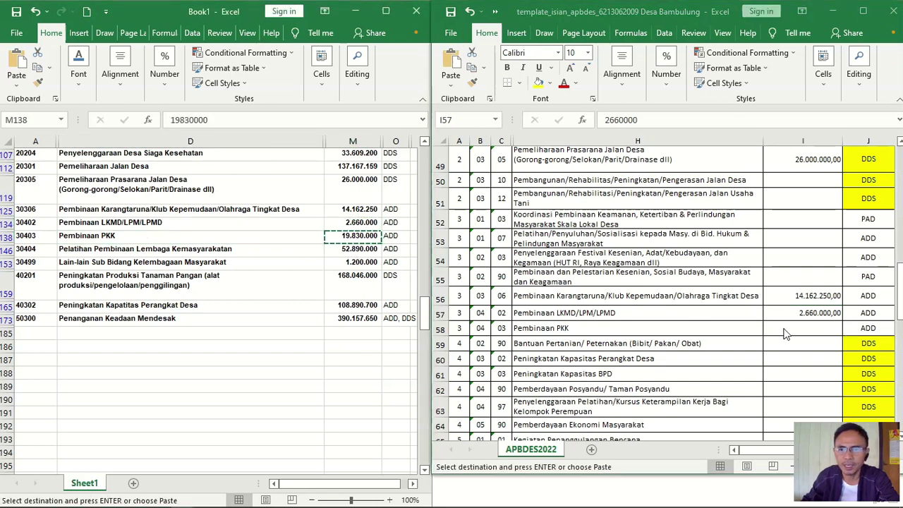
{"action": "left_click", "coordinate": [788, 328]}
{"action": "left_click", "coordinate": [451, 86]}
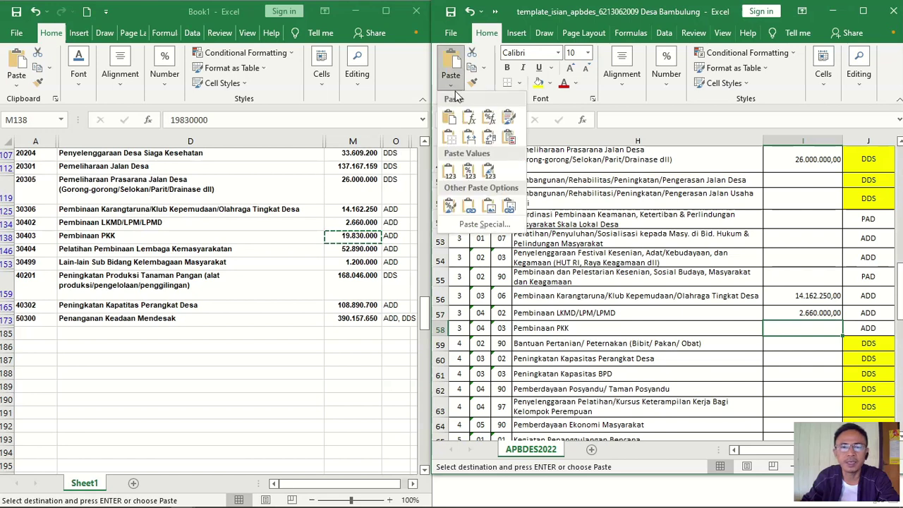
{"action": "left_click", "coordinate": [449, 172]}
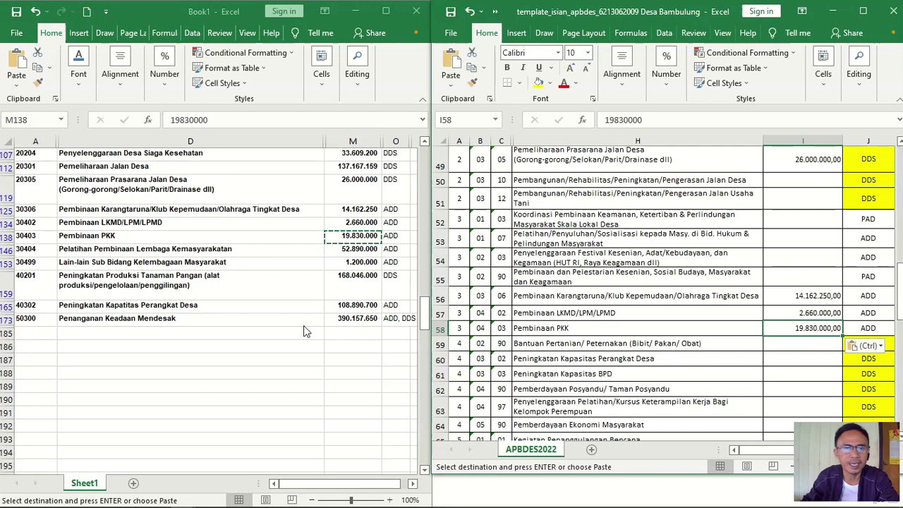
- Insert a new template row 59 between Pembinaan PKK and Bantuan Pertanian/Peternakan for Book1 activity 30404
{"action": "left_click", "coordinate": [105, 251]}
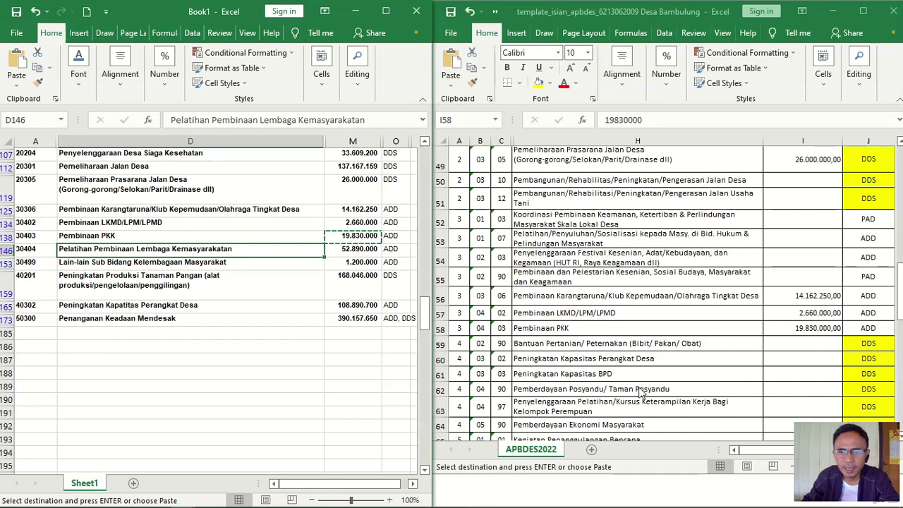
{"action": "key", "text": "alt+Tab"}
{"action": "scroll", "coordinate": [663, 349], "scroll_direction": "down", "scroll_amount": 1}
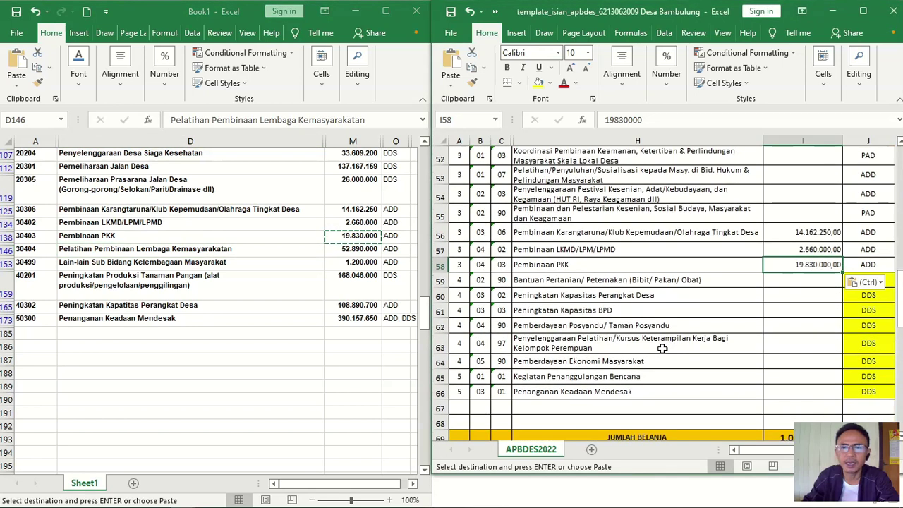
{"action": "left_click", "coordinate": [87, 251]}
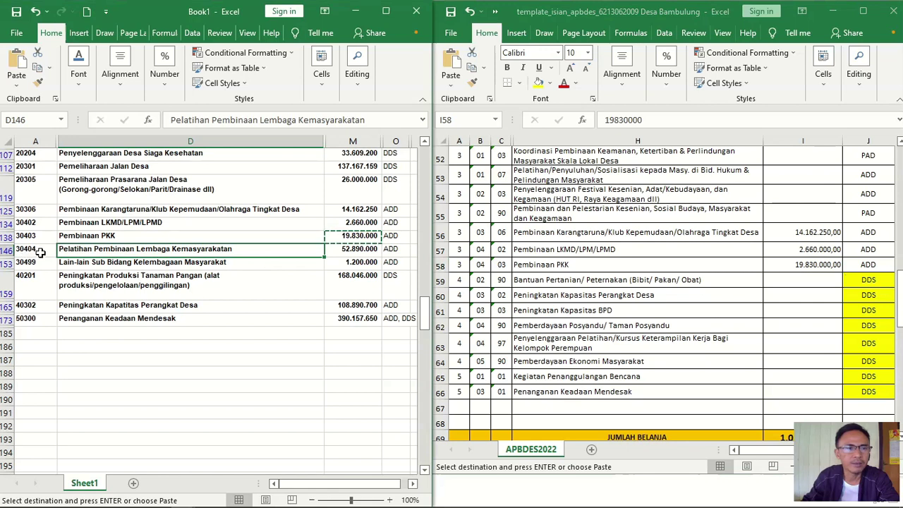
{"action": "left_click", "coordinate": [40, 253]}
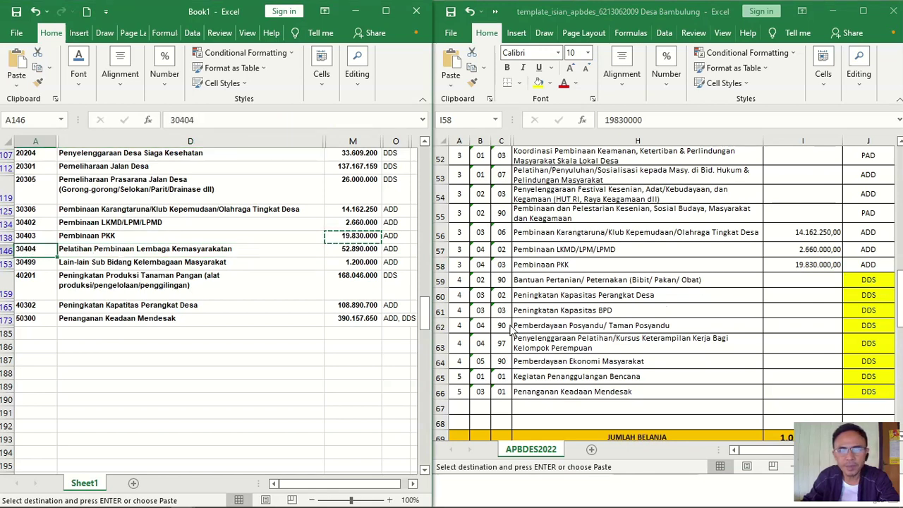
{"action": "key", "text": "alt+Tab"}
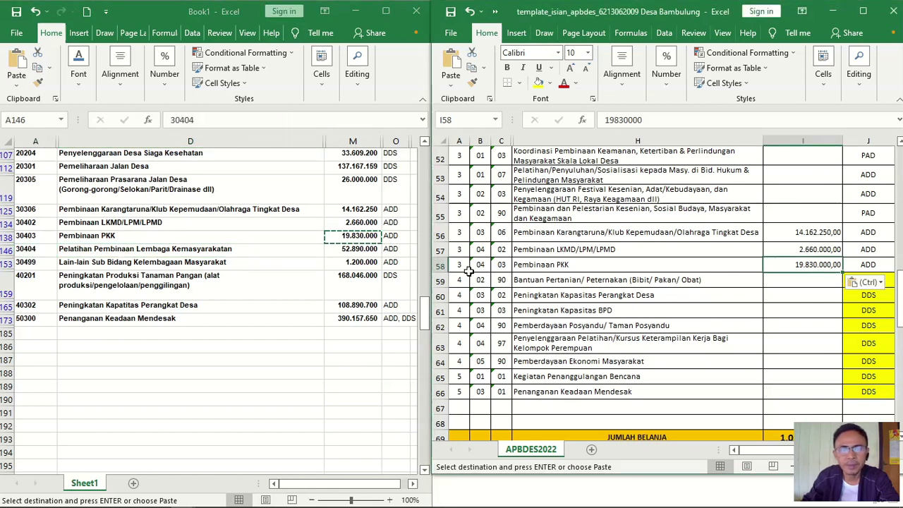
{"action": "left_click", "coordinate": [460, 265]}
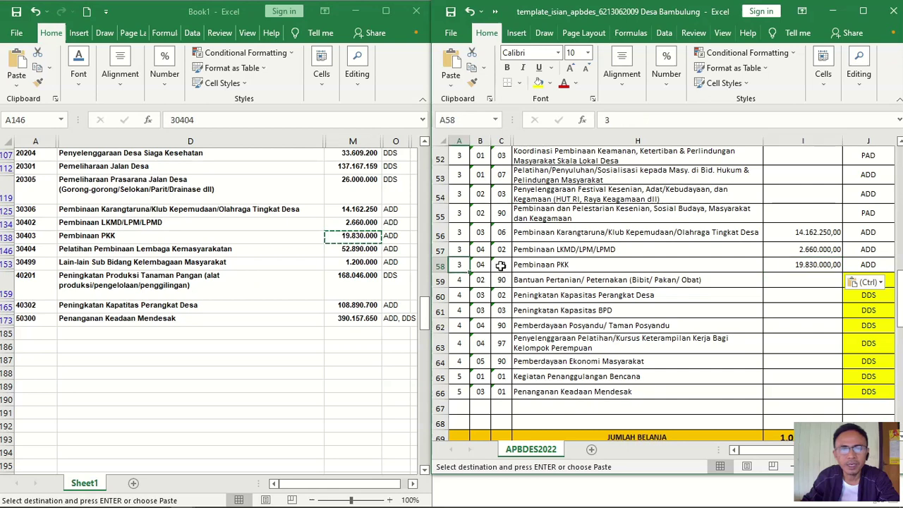
{"action": "left_click", "coordinate": [503, 280]}
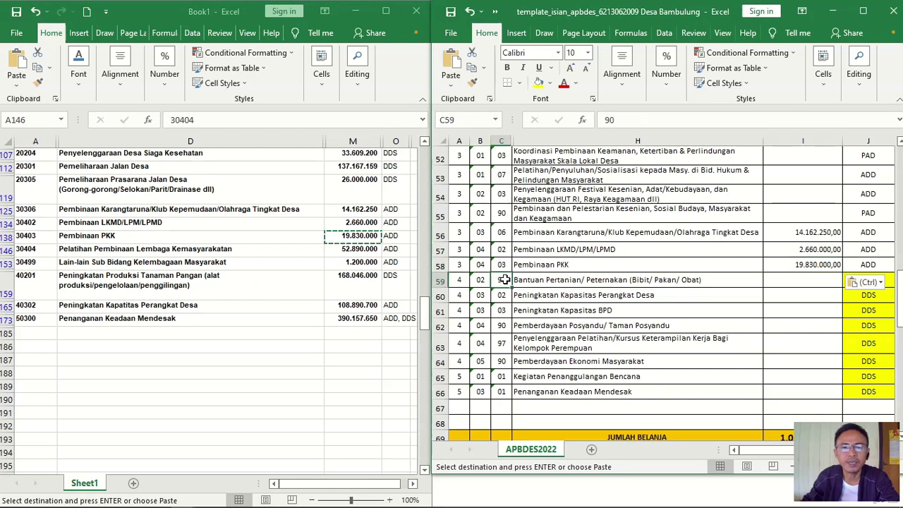
{"action": "left_click", "coordinate": [824, 79]}
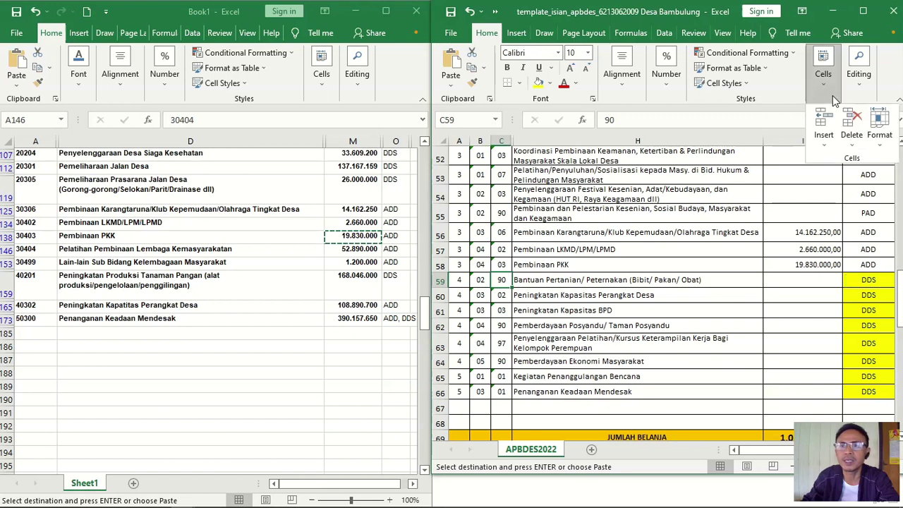
{"action": "left_click", "coordinate": [824, 135]}
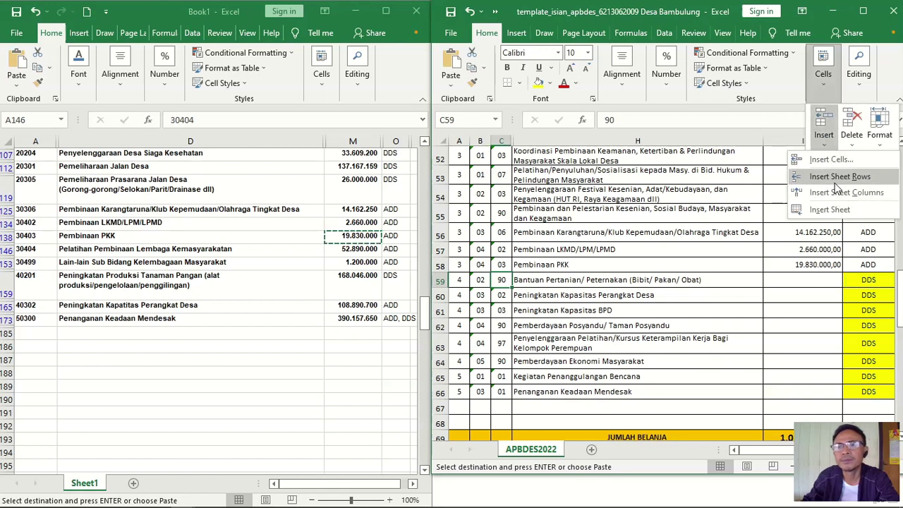
{"action": "left_click", "coordinate": [833, 179]}
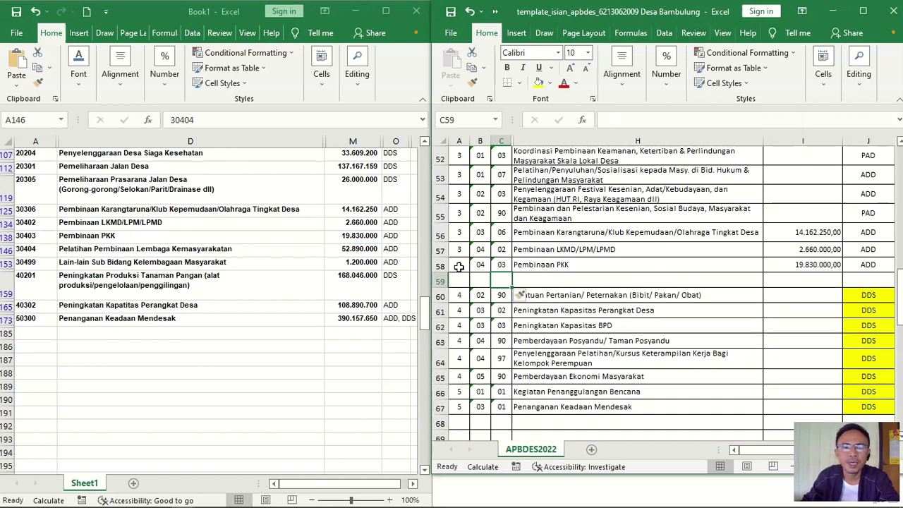
- Copy the Pembinaan PKK activity code cells A58:C58 into A59:C59 of the new template row
{"action": "left_click_drag", "start_coordinate": [459, 267], "coordinate": [502, 264]}
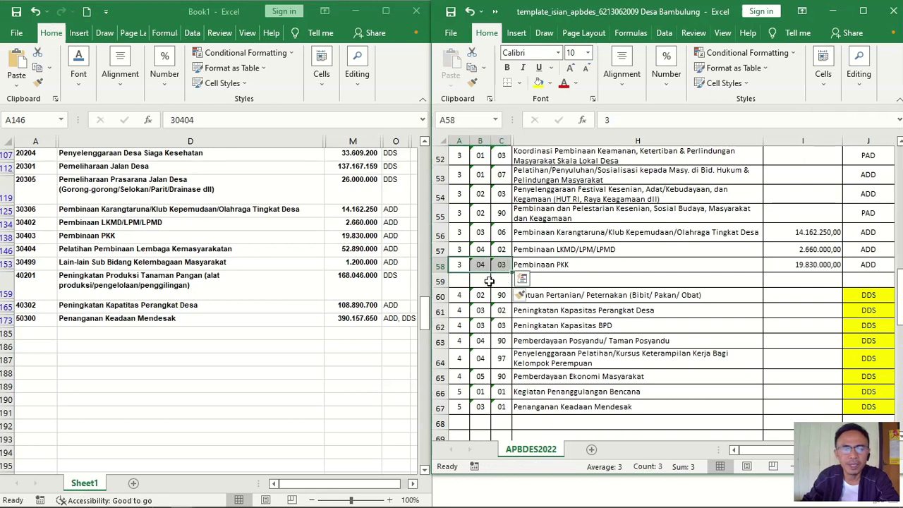
{"action": "key", "text": "ctrl+c"}
{"action": "left_click", "coordinate": [460, 283]}
{"action": "key", "text": "ctrl+v"}
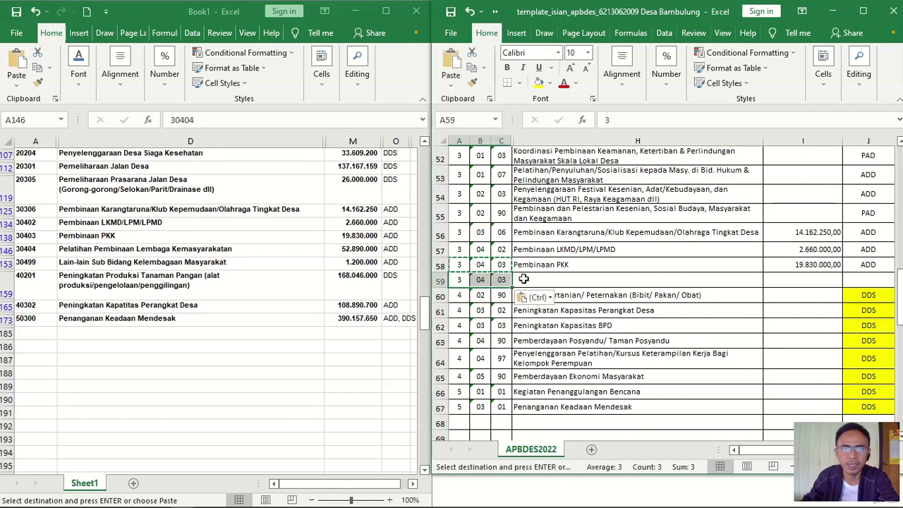
- Change the new row's third code cell C59 to the text value 04
{"action": "left_click", "coordinate": [501, 280]}
{"action": "left_click", "coordinate": [625, 121]}
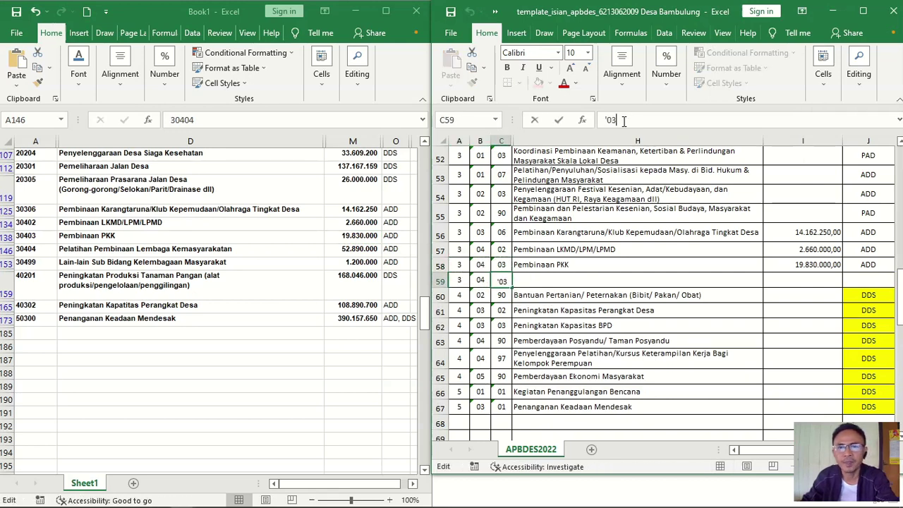
{"action": "left_click", "coordinate": [555, 283]}
- Paste the Pelatihan Pembinaan Lembaga Kemasyarakatan name from Book1 cell D146 as a value into template cell H59
{"action": "left_click", "coordinate": [177, 250]}
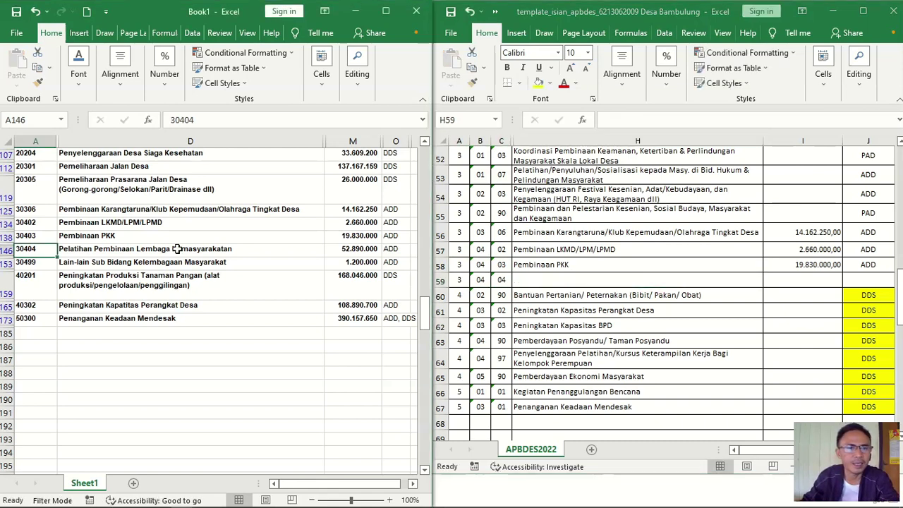
{"action": "left_click", "coordinate": [178, 249]}
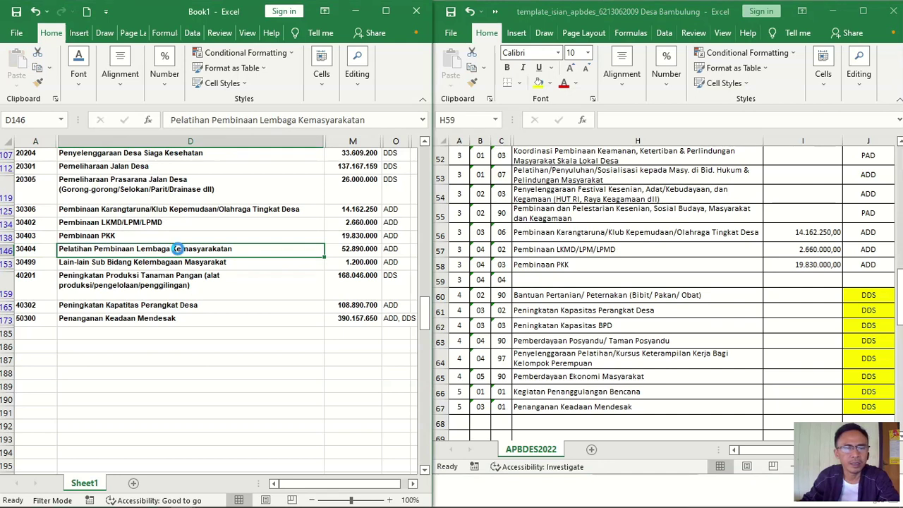
{"action": "key", "text": "ctrl+c"}
{"action": "left_click", "coordinate": [556, 279]}
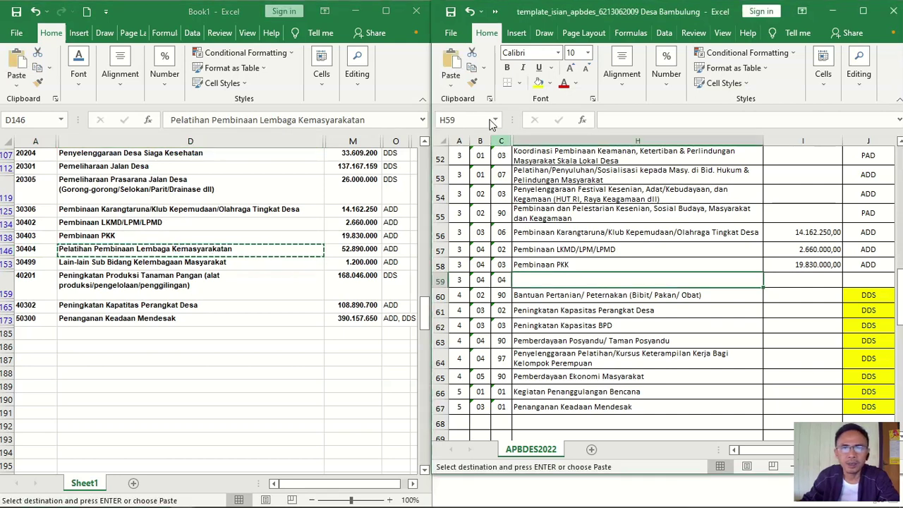
{"action": "left_click", "coordinate": [450, 81]}
{"action": "left_click", "coordinate": [452, 178]}
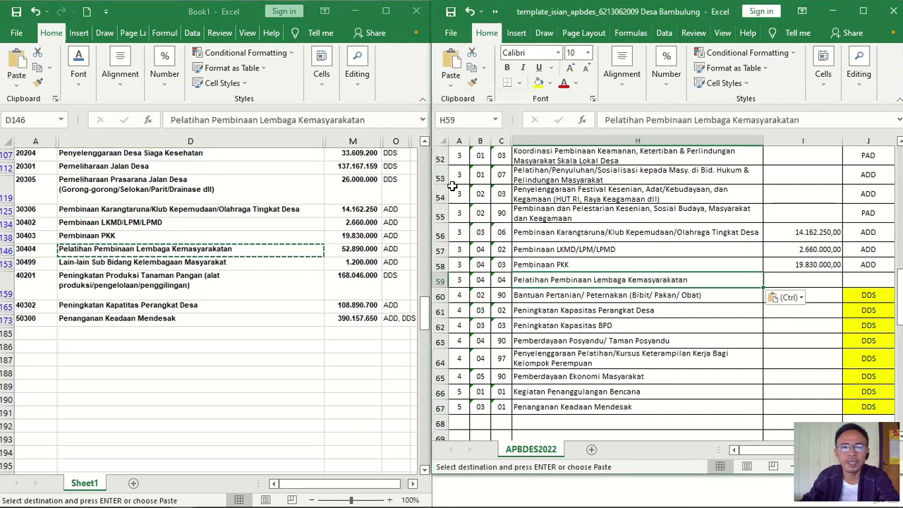
- Paste the 52.890.000 amount from Book1 cell M146 as a value into template cell I59
{"action": "left_click", "coordinate": [356, 248]}
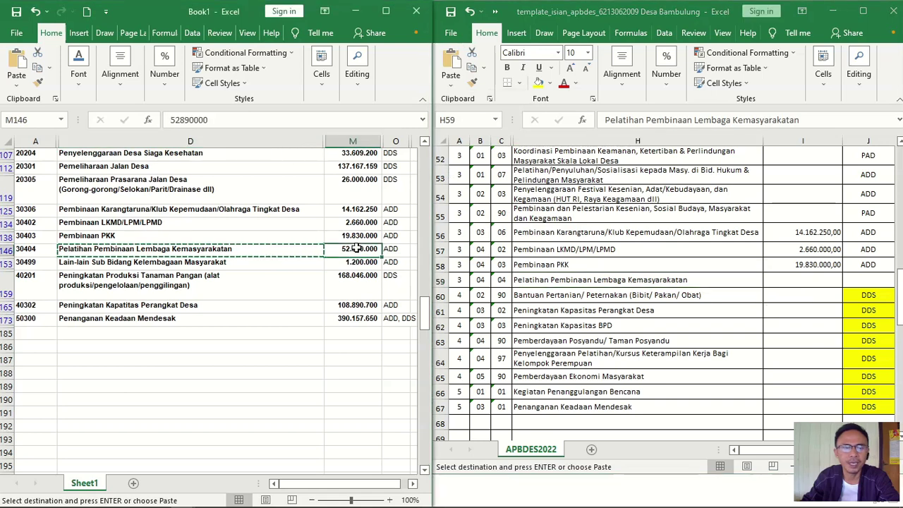
{"action": "key", "text": "ctrl+c"}
{"action": "left_click", "coordinate": [797, 280]}
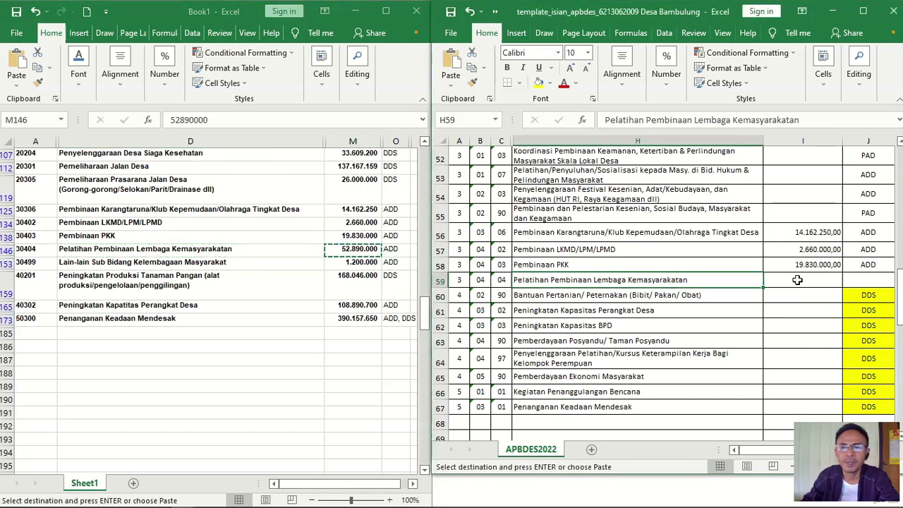
{"action": "left_click", "coordinate": [451, 84]}
{"action": "left_click", "coordinate": [452, 178]}
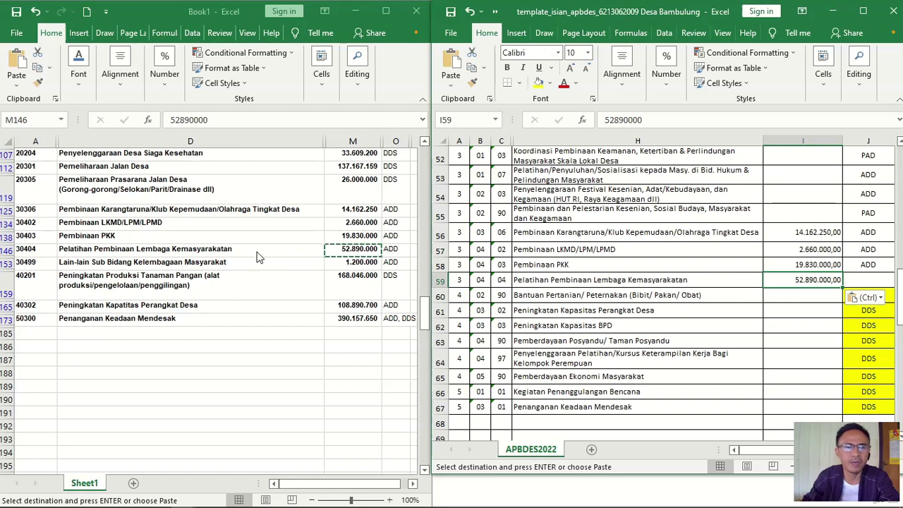
{"action": "left_click", "coordinate": [234, 253]}
{"action": "left_click_drag", "start_coordinate": [18, 252], "coordinate": [328, 250]}
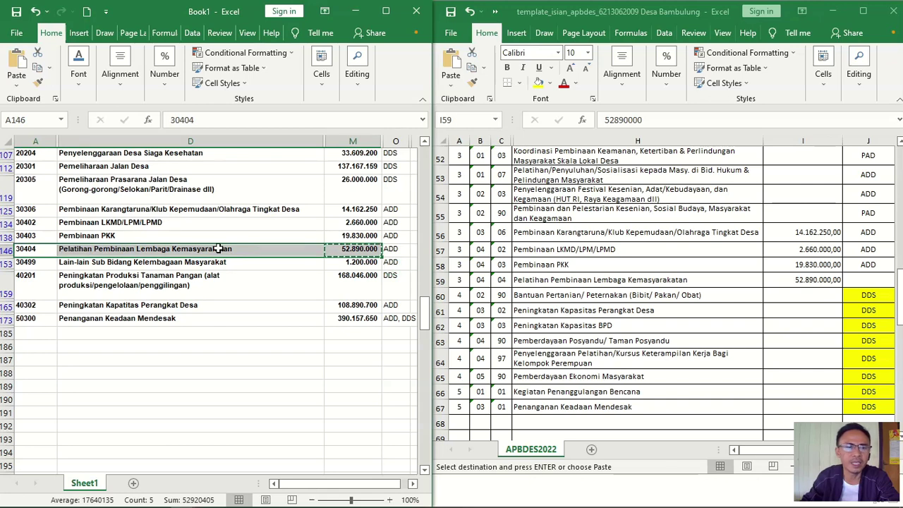
{"action": "left_click_drag", "start_coordinate": [108, 251], "coordinate": [111, 276]}
{"action": "left_click", "coordinate": [96, 252]}
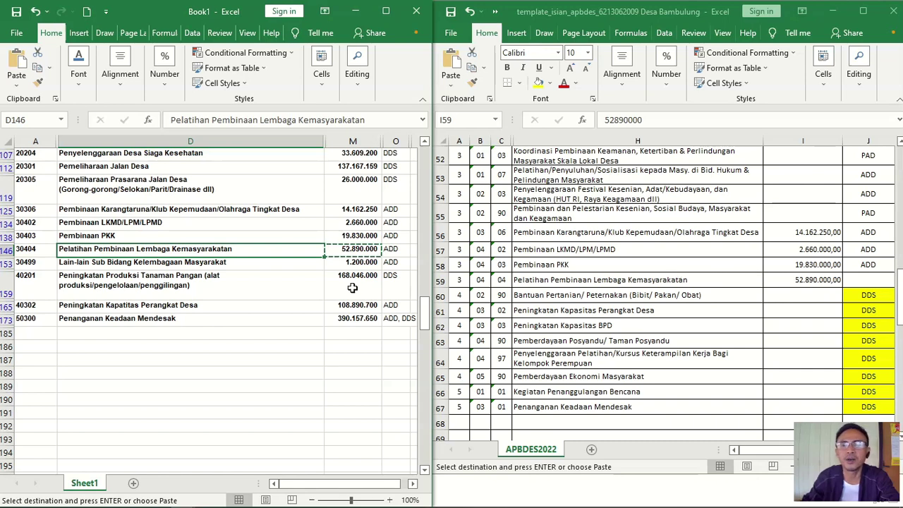
- Insert a new sheet row above Bantuan Pertanian/ Peternakan in template row 60 for Book1's activity 30499
{"action": "left_click", "coordinate": [233, 265]}
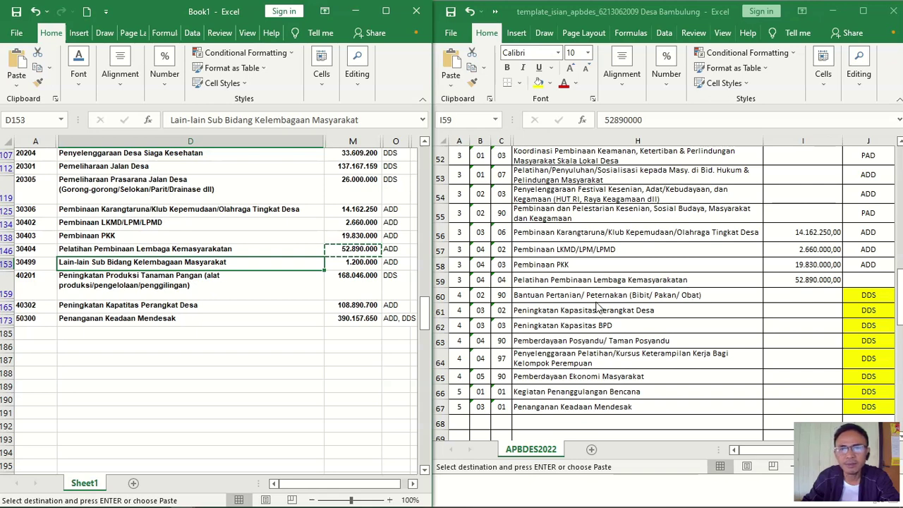
{"action": "left_click", "coordinate": [29, 263]}
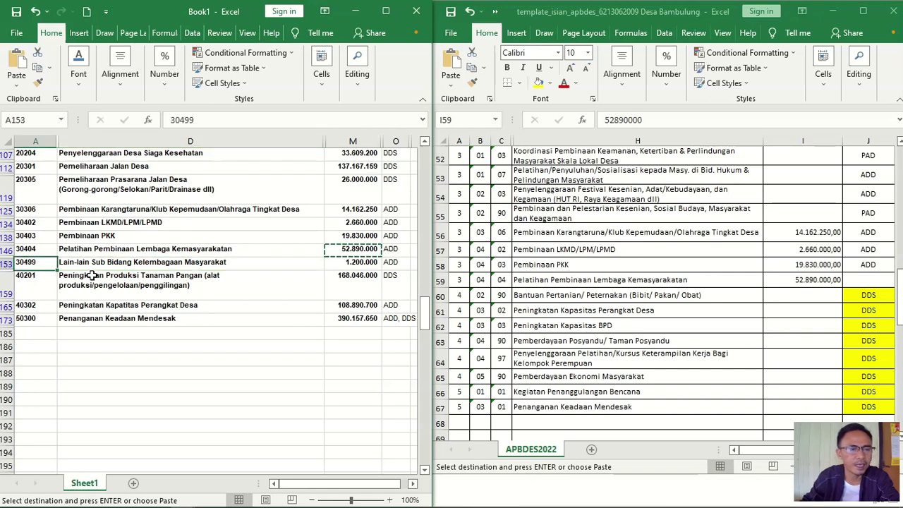
{"action": "left_click", "coordinate": [508, 294]}
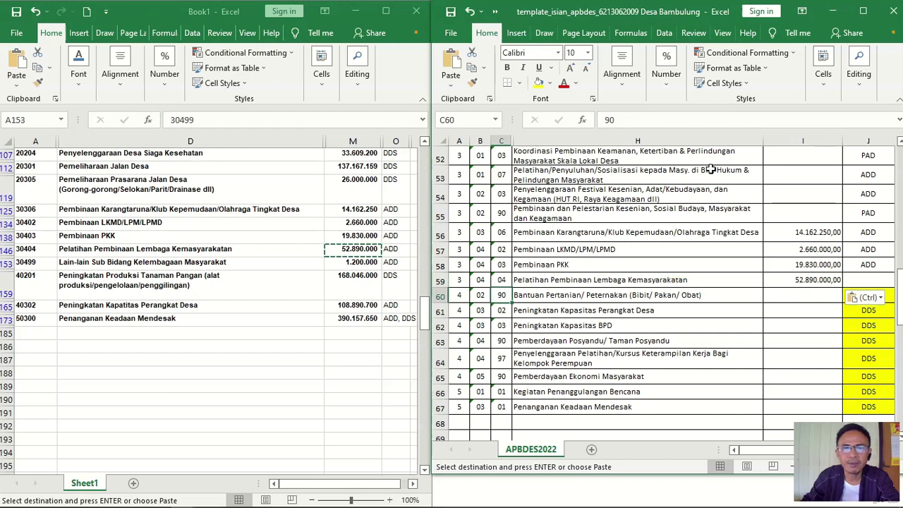
{"action": "left_click", "coordinate": [826, 83]}
{"action": "left_click", "coordinate": [824, 131]}
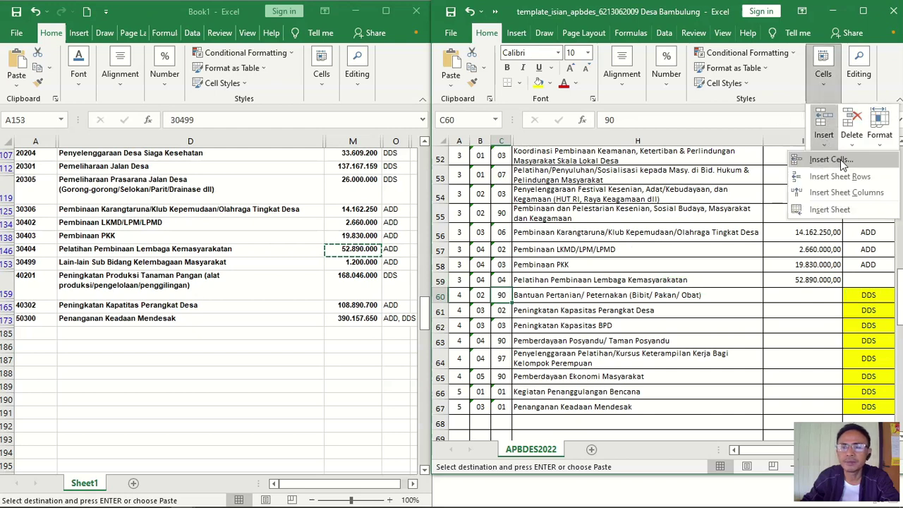
{"action": "left_click", "coordinate": [829, 178]}
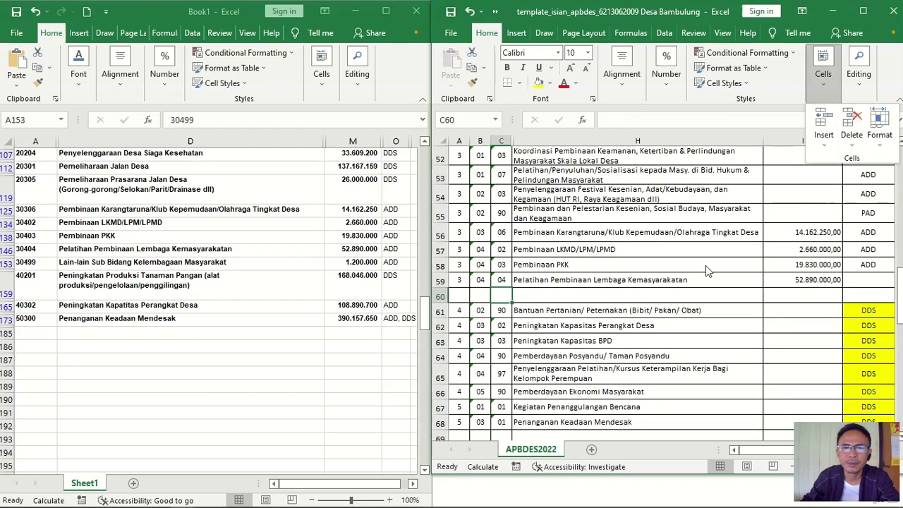
- Copy the Pelatihan Pembinaan Lembaga Kemasyarakatan code cells A59:C59 into A60:C60 of the new template row
{"action": "left_click_drag", "start_coordinate": [459, 280], "coordinate": [498, 282]}
{"action": "key", "text": "ctrl+c"}
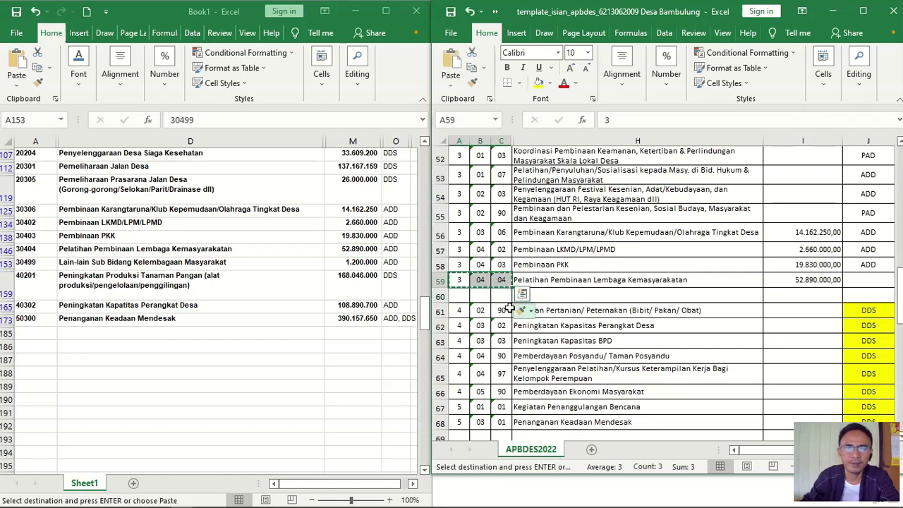
{"action": "left_click", "coordinate": [459, 297]}
{"action": "key", "text": "ctrl+v"}
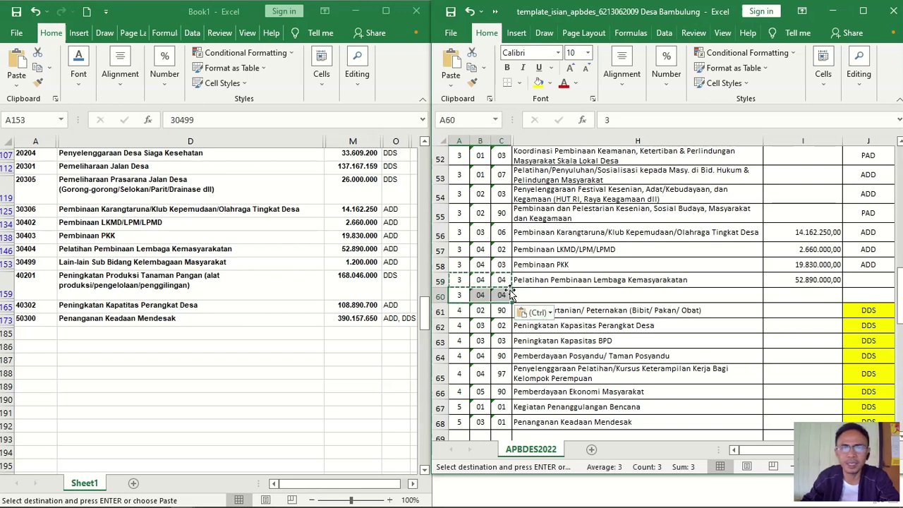
- Change the new row's third code cell C60 to the text value 99
{"action": "left_click", "coordinate": [501, 295]}
{"action": "left_click", "coordinate": [630, 121]}
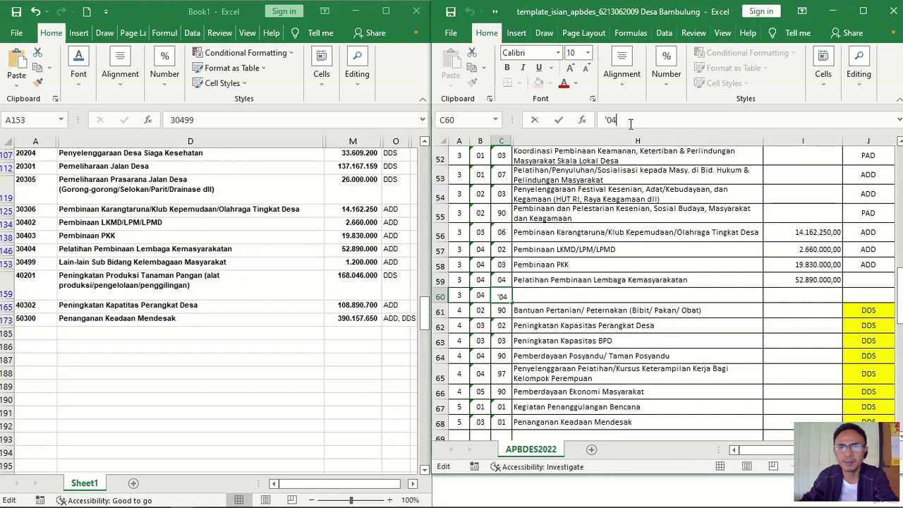
{"action": "key", "text": "BackSpace"}
{"action": "key", "text": "BackSpace"}
{"action": "type", "text": "9"}
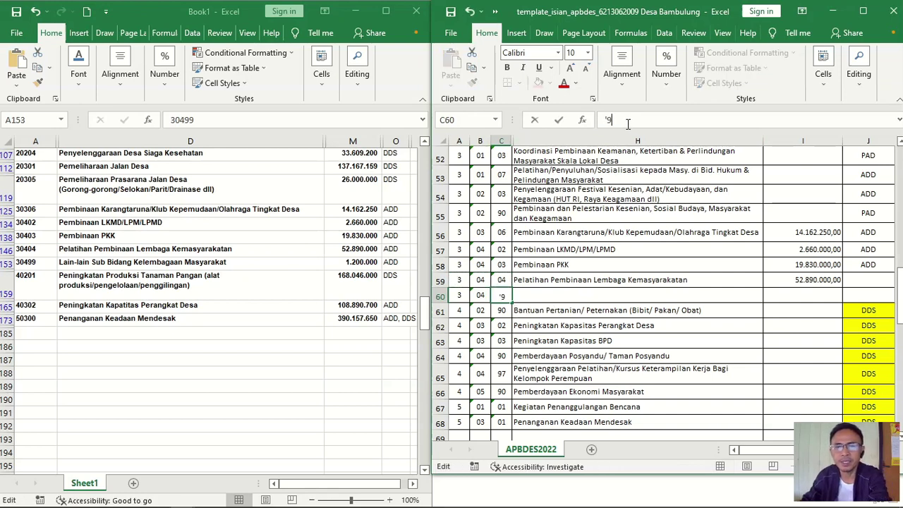
{"action": "type", "text": "9"}
{"action": "key", "text": "Tab"}
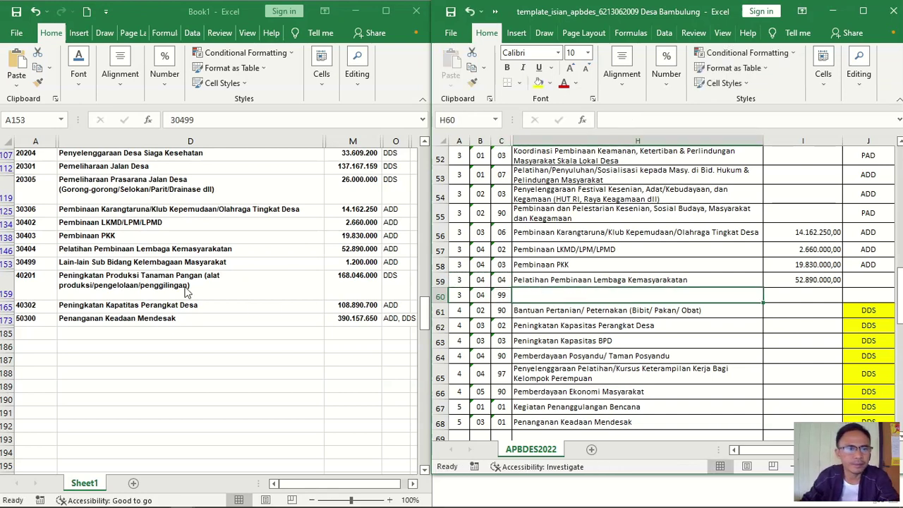
- Paste the Lain-lain Sub Bidang Kelembagaan Masyarakat name from Book1 cell D153 as a value into template cell H60
{"action": "left_click", "coordinate": [86, 268]}
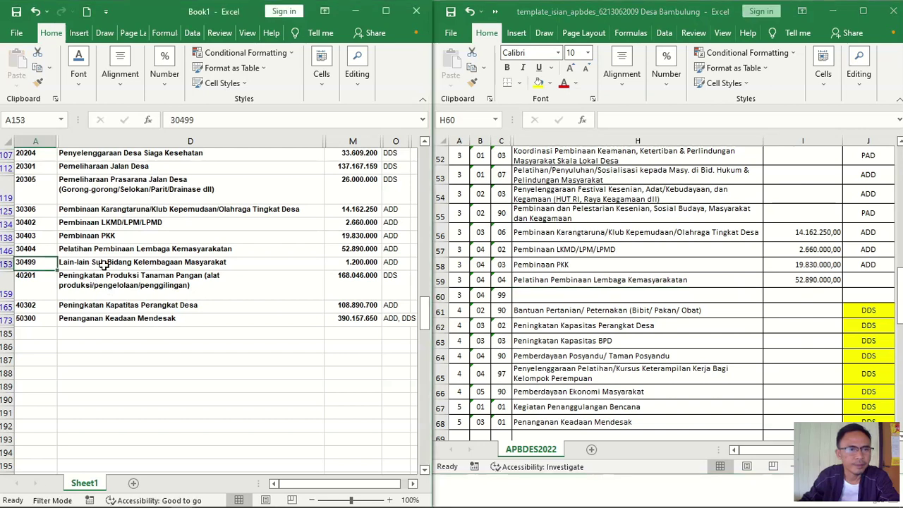
{"action": "left_click", "coordinate": [105, 265]}
{"action": "key", "text": "ctrl+c"}
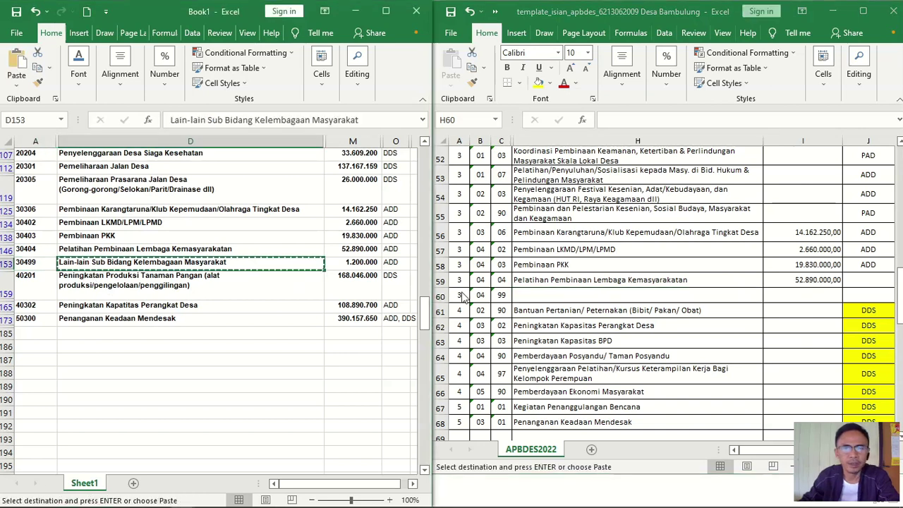
{"action": "left_click", "coordinate": [531, 296]}
{"action": "left_click", "coordinate": [451, 86]}
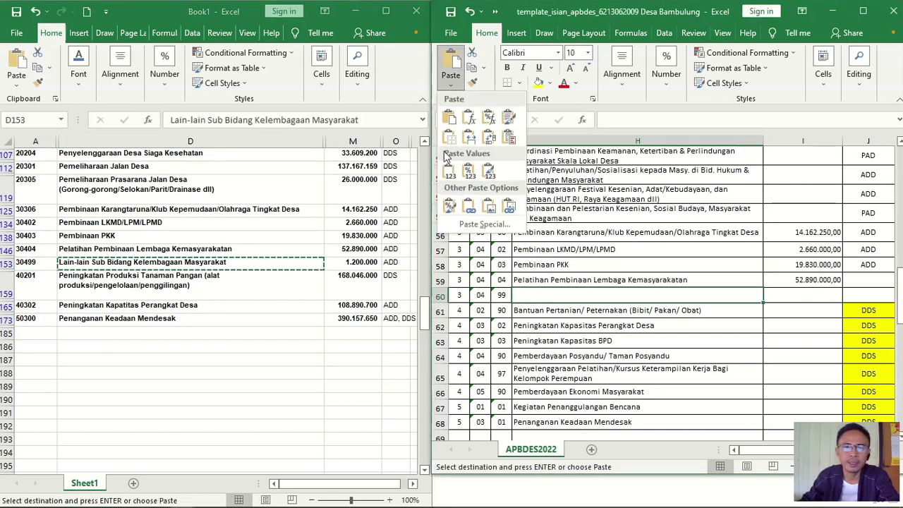
{"action": "left_click", "coordinate": [448, 171]}
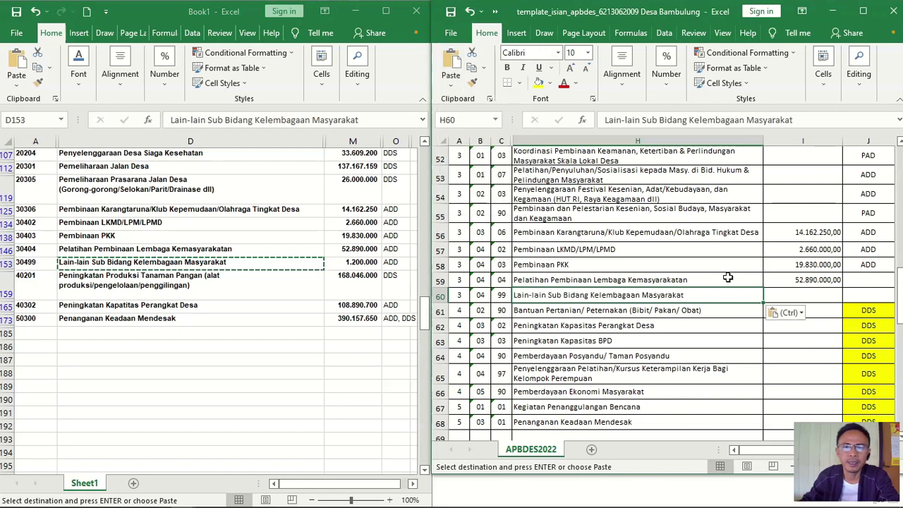
- Paste the 1.200.000 amount from Book1 cell M153 as a value into template cell I60
{"action": "left_click", "coordinate": [346, 263]}
{"action": "key", "text": "ctrl+c"}
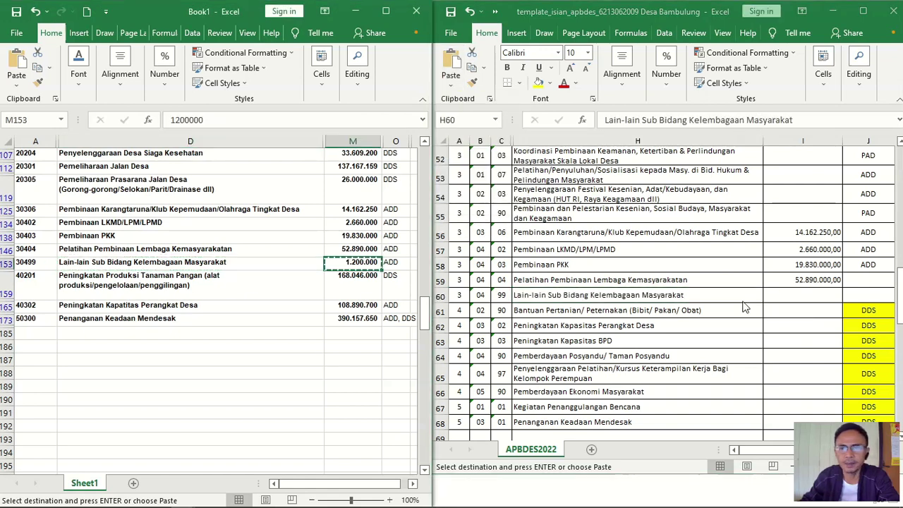
{"action": "left_click", "coordinate": [773, 294]}
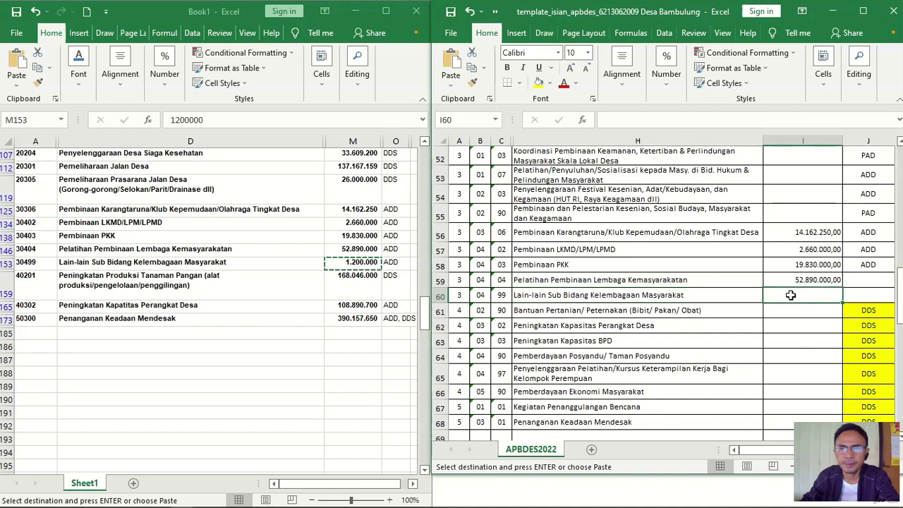
{"action": "left_click", "coordinate": [451, 85]}
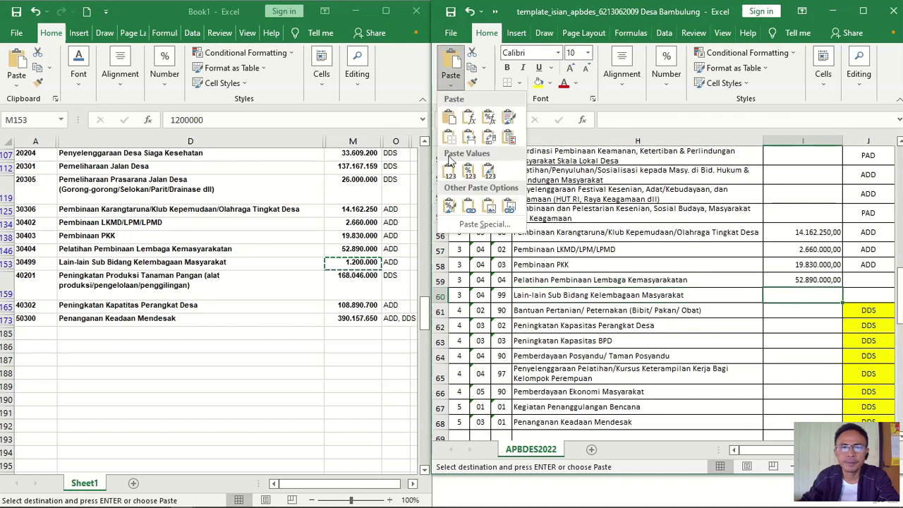
{"action": "left_click", "coordinate": [448, 170]}
- Copy the ADD funding source from template cell J58 into J59 for Pelatihan Pembinaan Lembaga Kemasyarakatan
{"action": "left_click", "coordinate": [870, 266]}
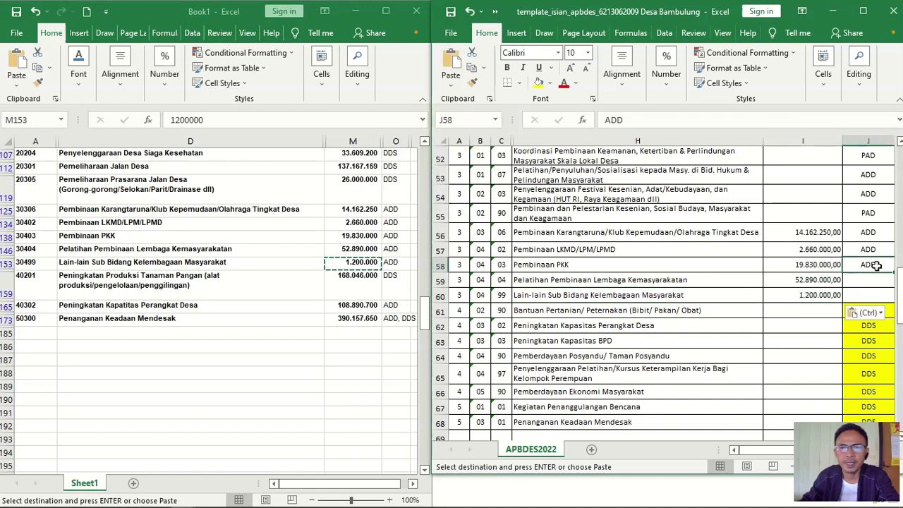
{"action": "key", "text": "ctrl+c"}
{"action": "left_click", "coordinate": [868, 280]}
{"action": "key", "text": "ctrl+v"}
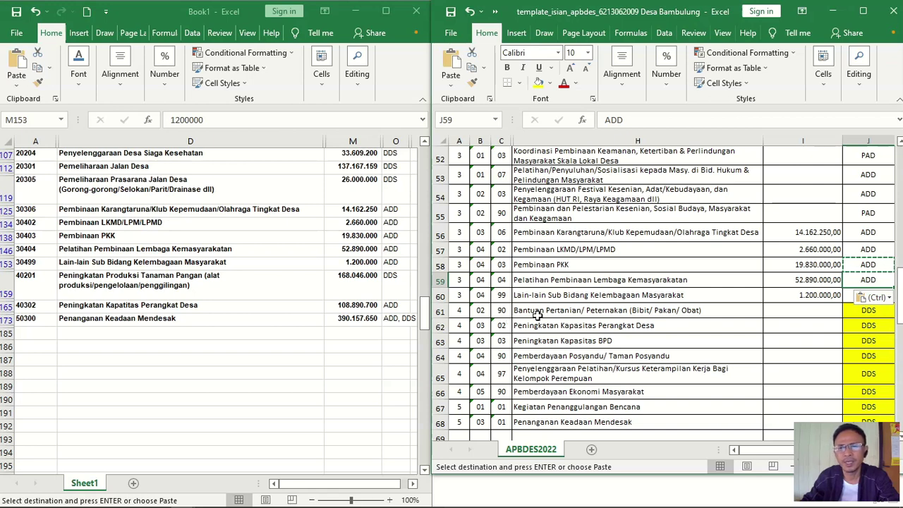
{"action": "left_click", "coordinate": [821, 307]}
{"action": "key", "text": "Escape"}
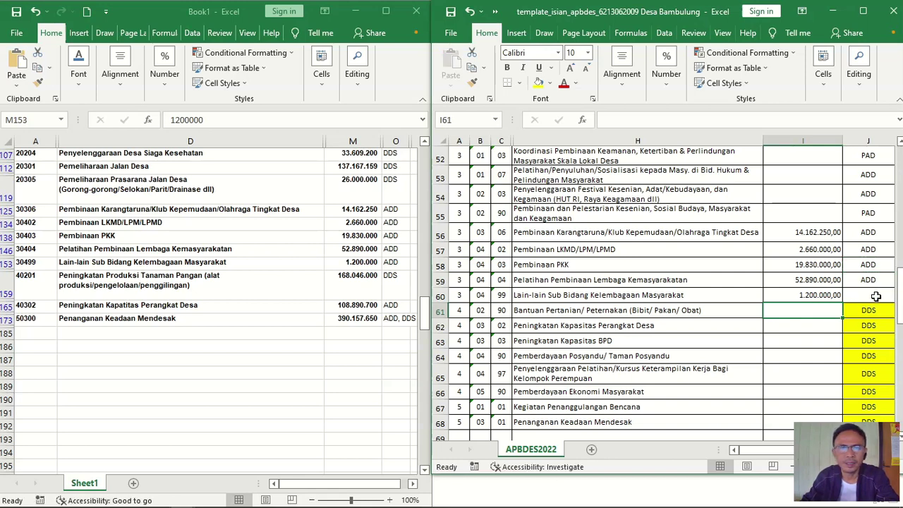
- Copy the ADD funding source from template cell J59 into J60 for Lain-lain Sub Bidang Kelembagaan Masyarakat
{"action": "left_click", "coordinate": [875, 296]}
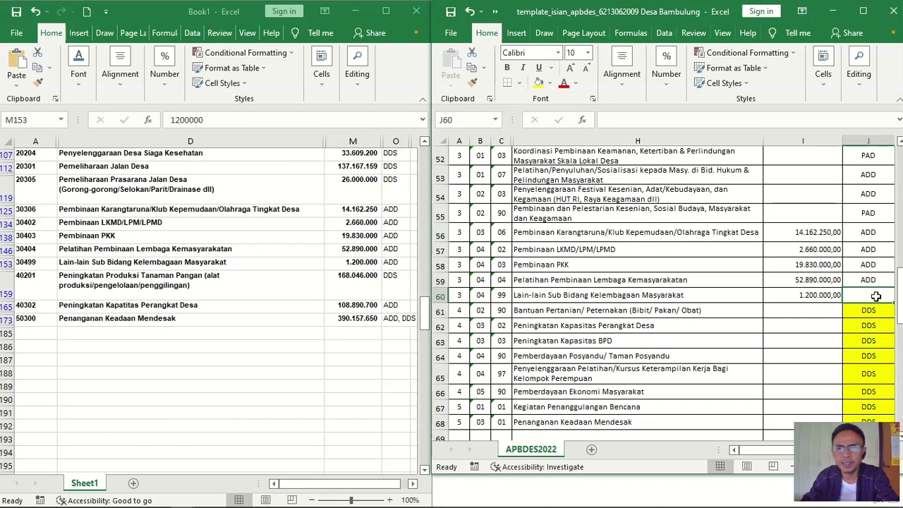
{"action": "left_click", "coordinate": [873, 280]}
{"action": "key", "text": "ctrl+c"}
{"action": "left_click", "coordinate": [880, 295]}
{"action": "key", "text": "ctrl+v"}
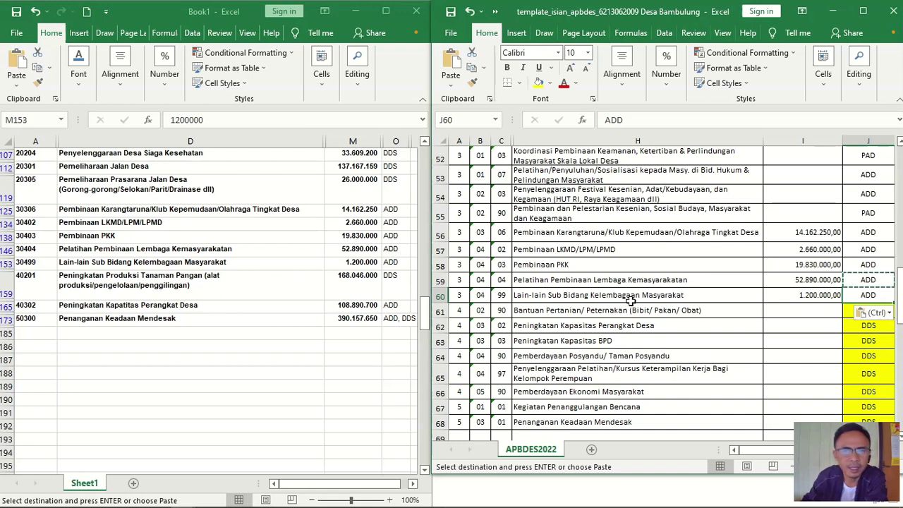
{"action": "left_click", "coordinate": [722, 294]}
{"action": "left_click", "coordinate": [802, 294]}
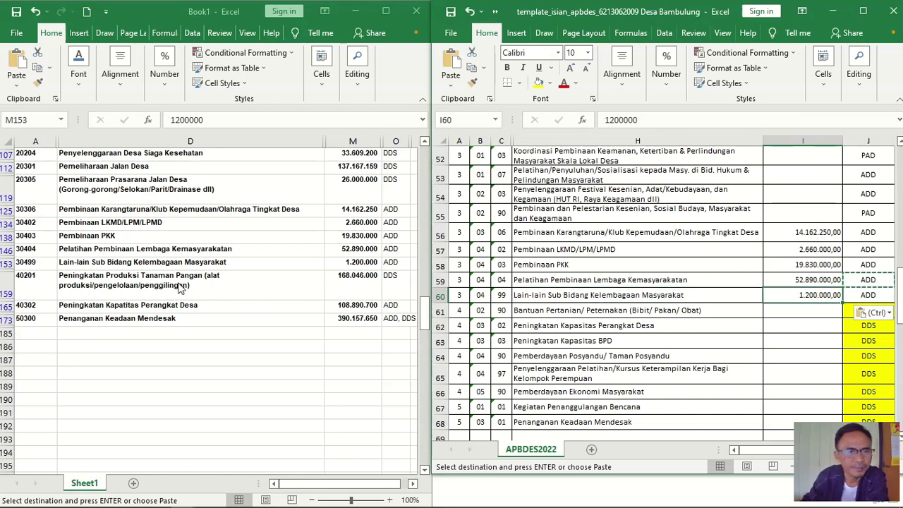
- Insert a new sheet row above Bantuan Pertanian/ Peternakan in template row 61 for Book1's activity 40201, Peningkatan Produksi Tanaman Pangan
{"action": "left_click", "coordinate": [145, 286]}
{"action": "left_click", "coordinate": [124, 286]}
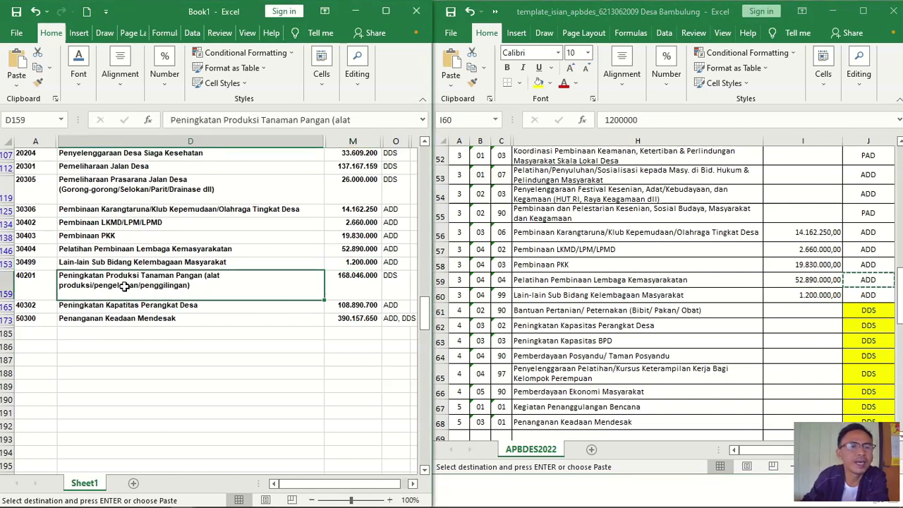
{"action": "scroll", "coordinate": [124, 286], "scroll_direction": "down", "scroll_amount": 2}
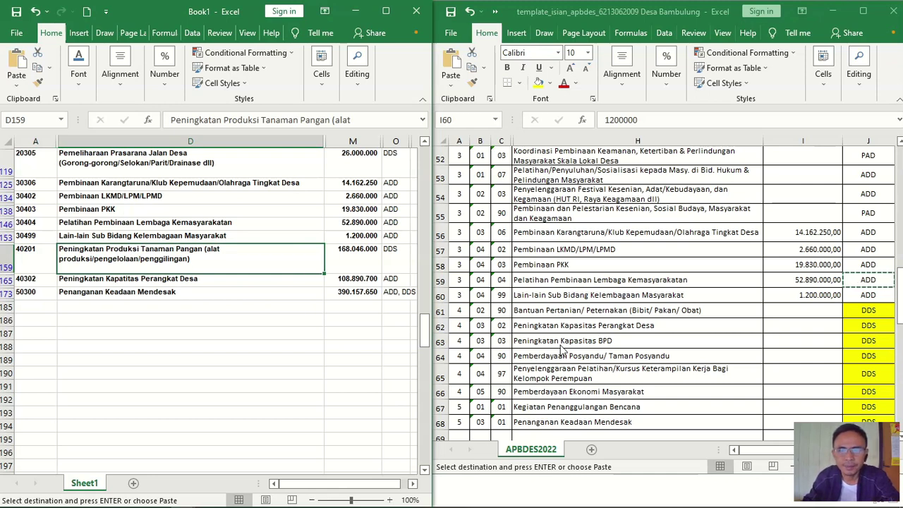
{"action": "left_click", "coordinate": [25, 268]}
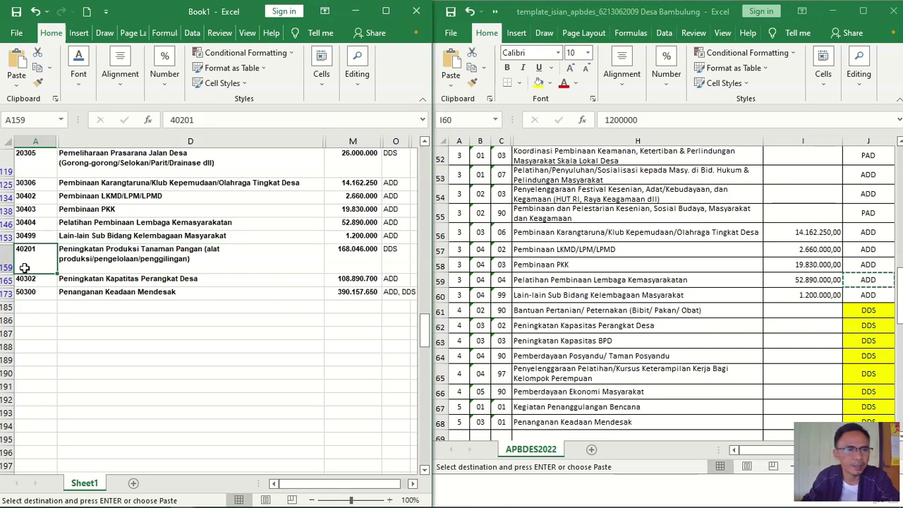
{"action": "key", "text": "alt+Tab"}
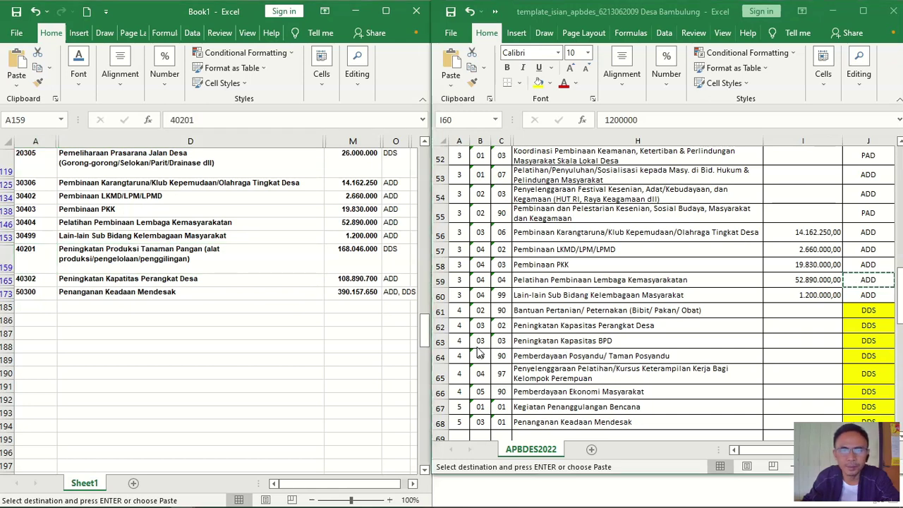
{"action": "left_click", "coordinate": [460, 310]}
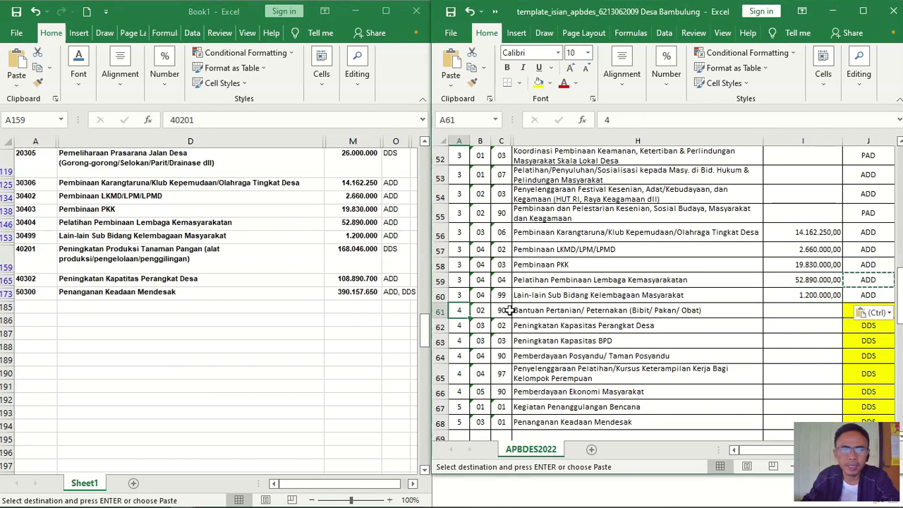
{"action": "left_click", "coordinate": [532, 310]}
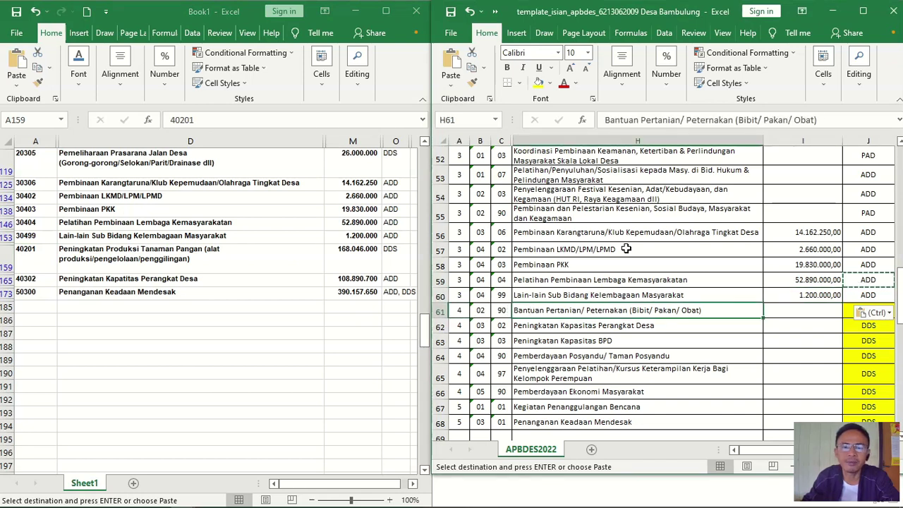
{"action": "left_click", "coordinate": [824, 90]}
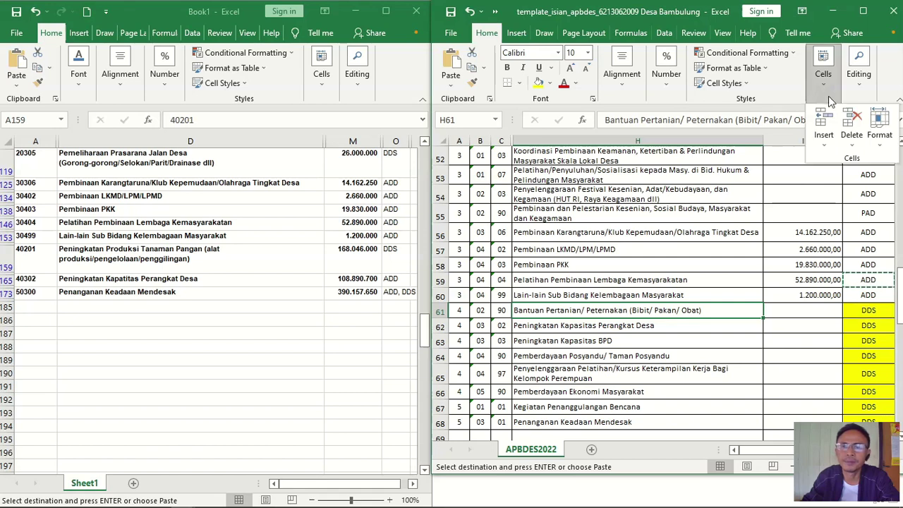
{"action": "left_click", "coordinate": [826, 141]}
{"action": "left_click", "coordinate": [839, 176]}
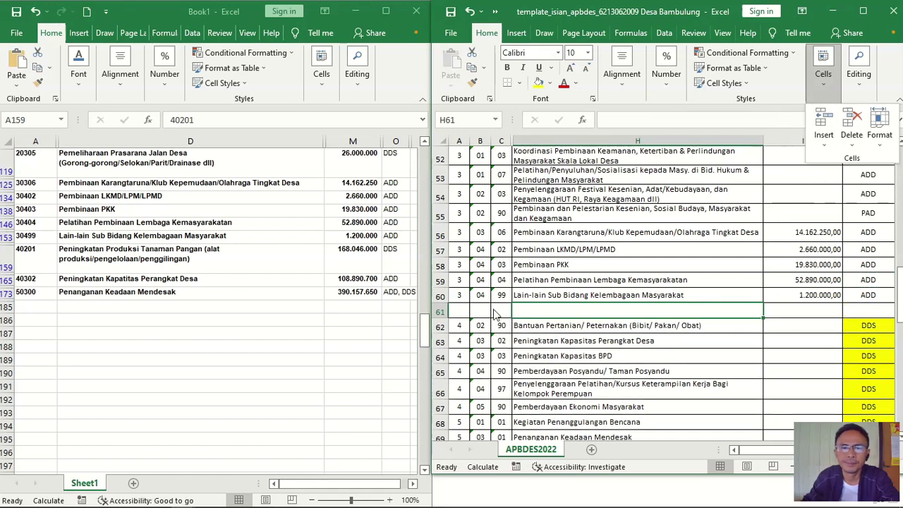
- Copy the Bantuan Pertanian/ Peternakan code cells A62:C62 into A61:C61 of the new template row
{"action": "left_click_drag", "start_coordinate": [459, 325], "coordinate": [496, 326]}
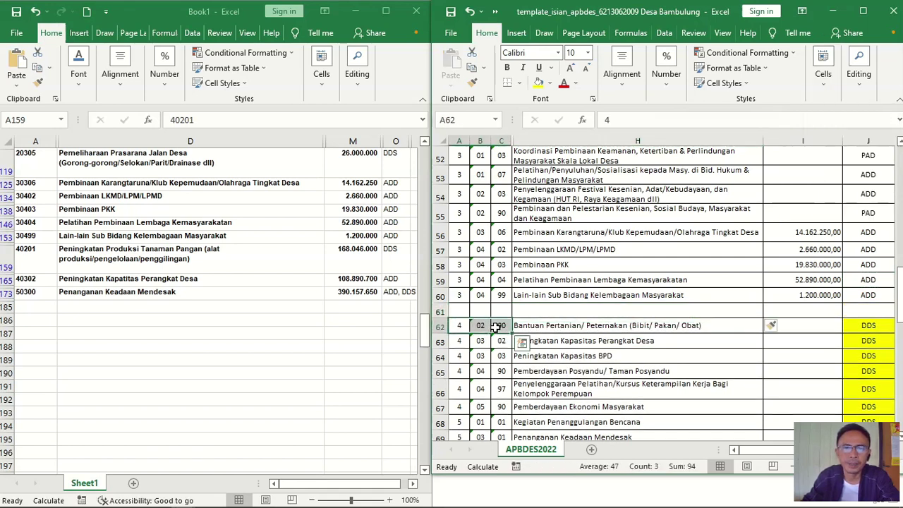
{"action": "key", "text": "ctrl+c"}
{"action": "left_click", "coordinate": [459, 310]}
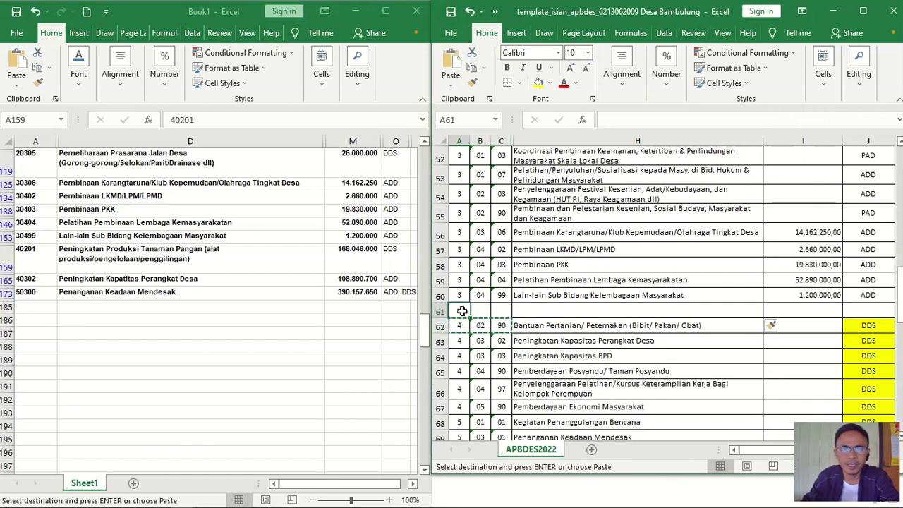
{"action": "key", "text": "ctrl+v"}
- Set the activity code in template cell C61 to 01 as text
{"action": "left_click", "coordinate": [501, 310]}
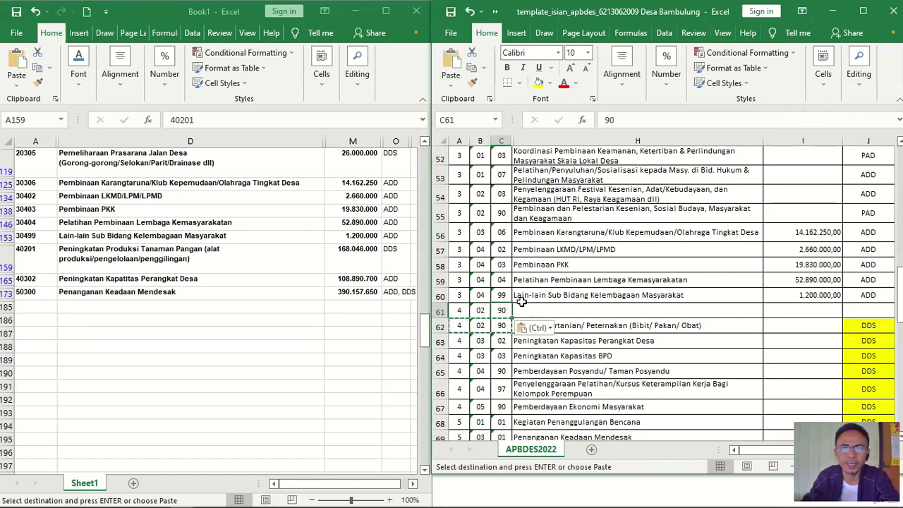
{"action": "left_click", "coordinate": [620, 120]}
{"action": "key", "text": "BackSpace"}
{"action": "key", "text": "BackSpace"}
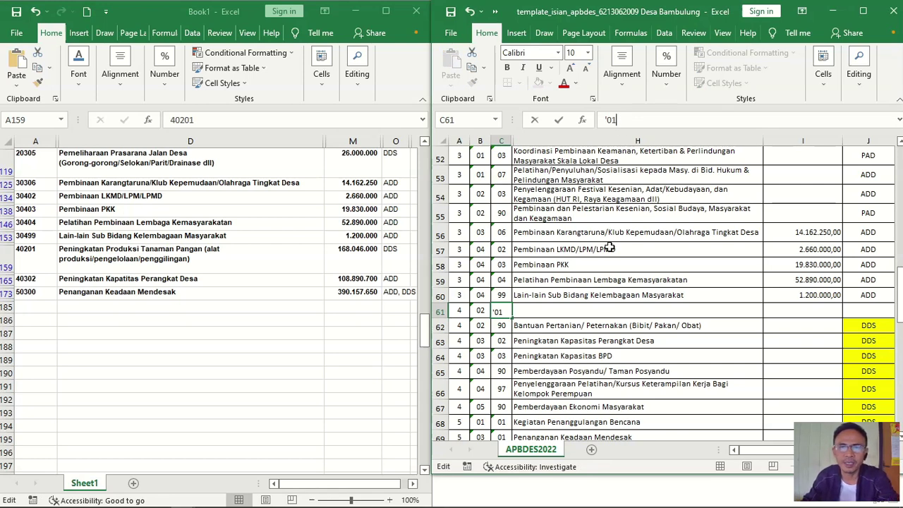
{"action": "left_click", "coordinate": [529, 310]}
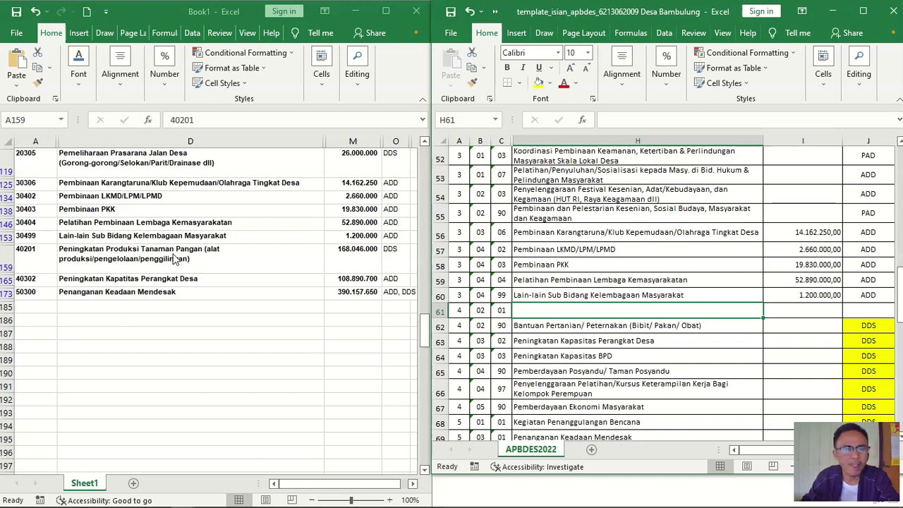
- Copy the Peningkatan Produksi Tanaman Pangan name from Book1 D159 into template H61 without source formatting, and heighten row 61 to fit both lines
{"action": "left_click", "coordinate": [117, 261]}
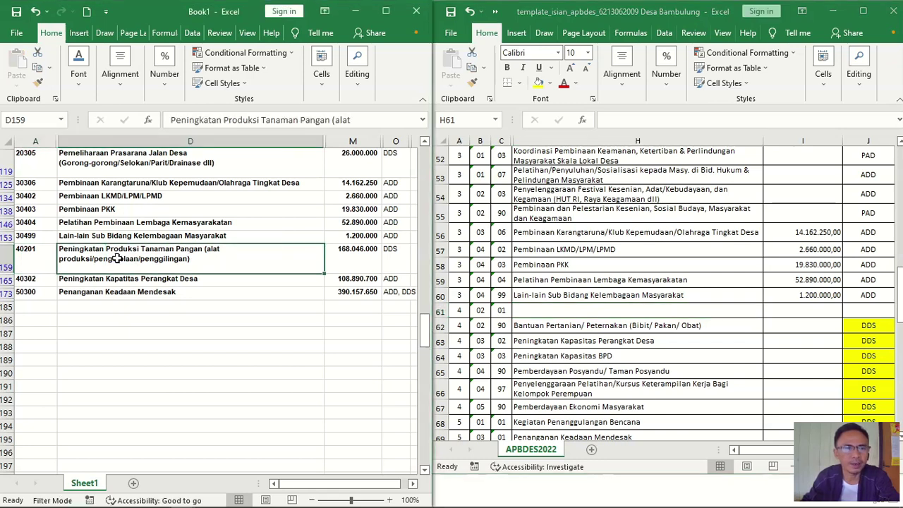
{"action": "key", "text": "ctrl+c"}
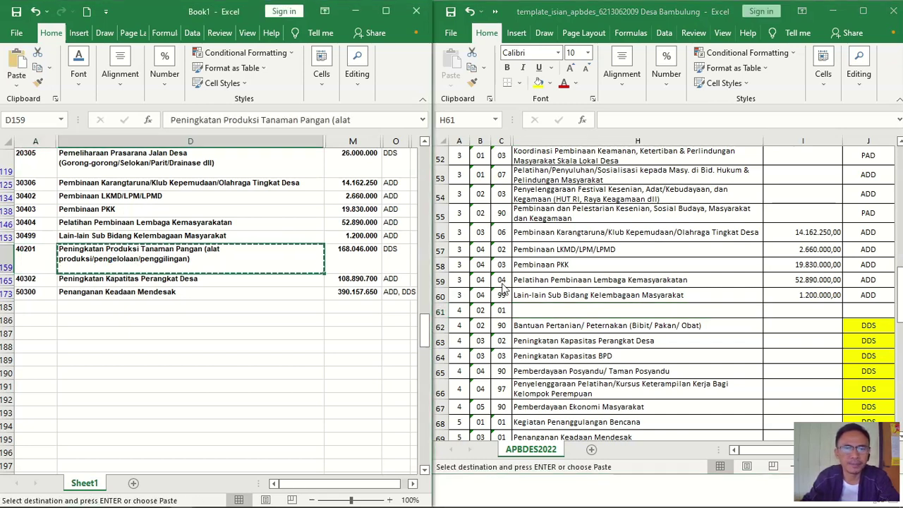
{"action": "left_click", "coordinate": [551, 314]}
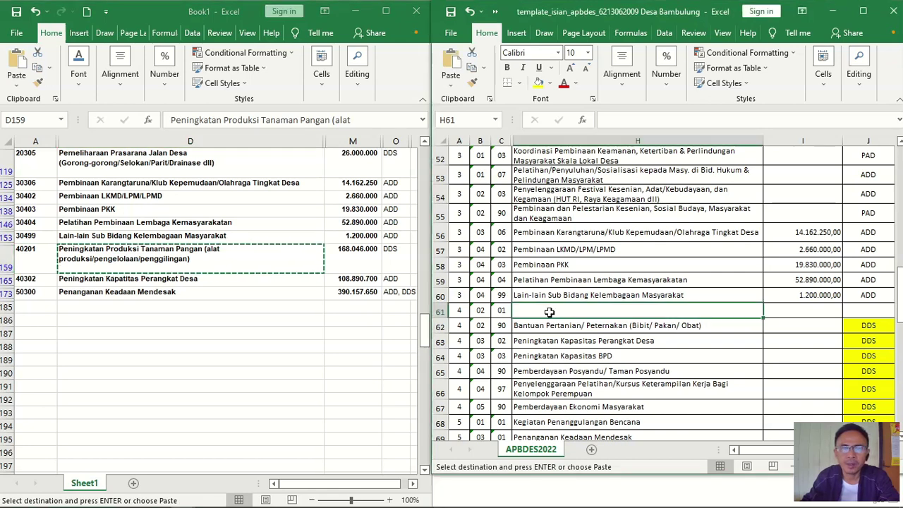
{"action": "left_click", "coordinate": [451, 87]}
{"action": "left_click", "coordinate": [448, 161]}
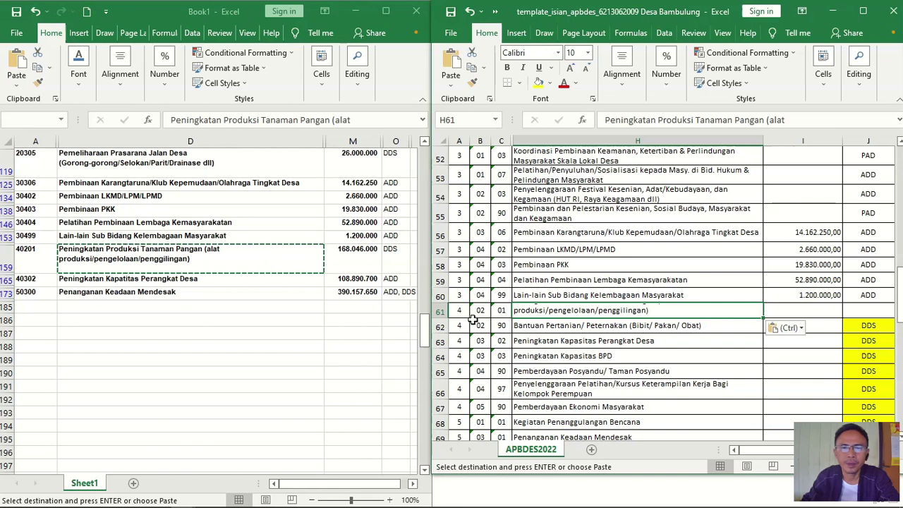
{"action": "left_click_drag", "start_coordinate": [449, 318], "coordinate": [449, 330]}
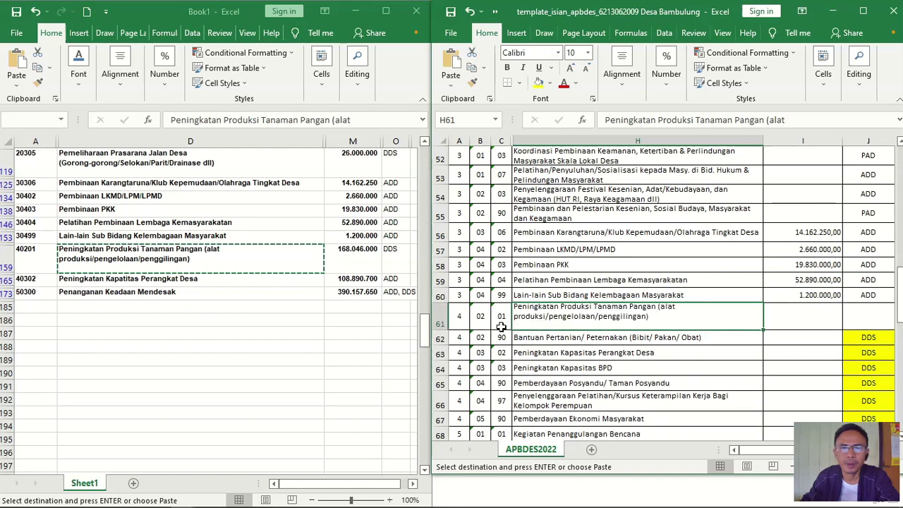
- Copy the Peningkatan Produksi Tanaman Pangan amount, 168.046.000, from Book1 cell M159 into template cell I61 without its source formatting
{"action": "left_click", "coordinate": [782, 315]}
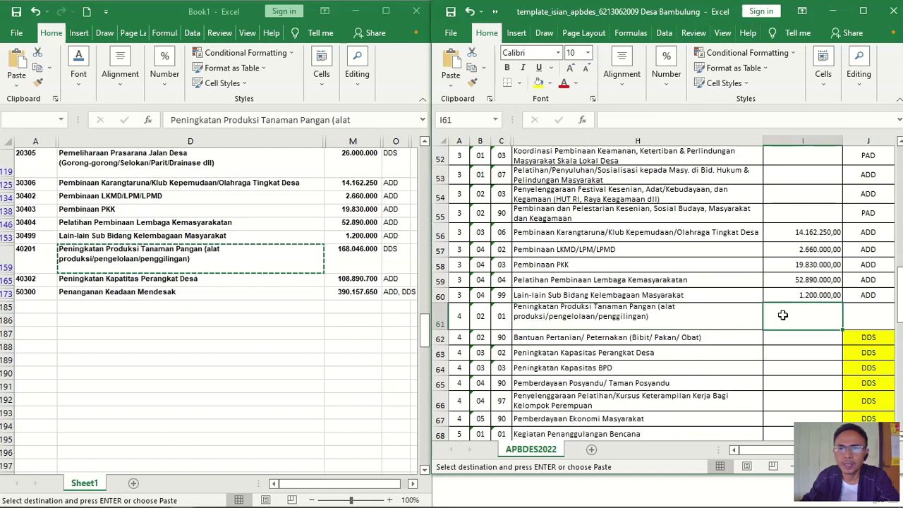
{"action": "left_click", "coordinate": [358, 252]}
{"action": "left_click", "coordinate": [358, 252]}
{"action": "key", "text": "ctrl+c"}
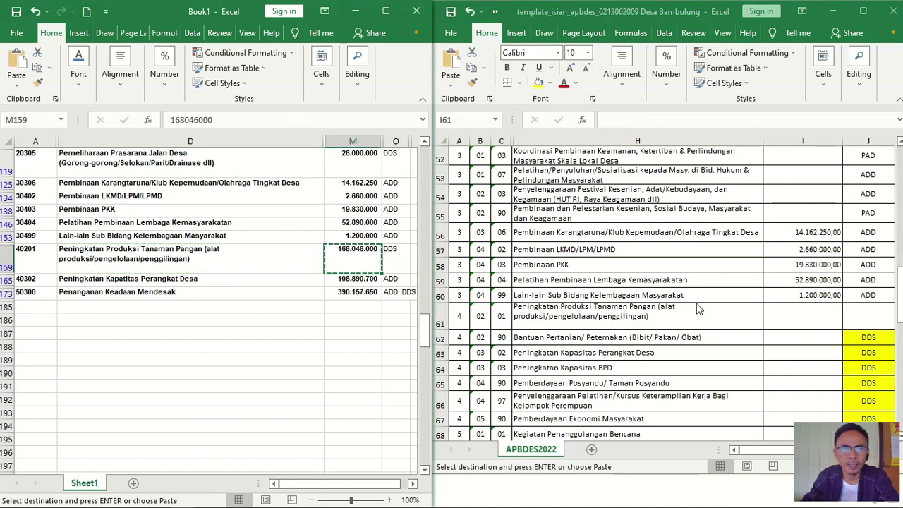
{"action": "left_click", "coordinate": [791, 317]}
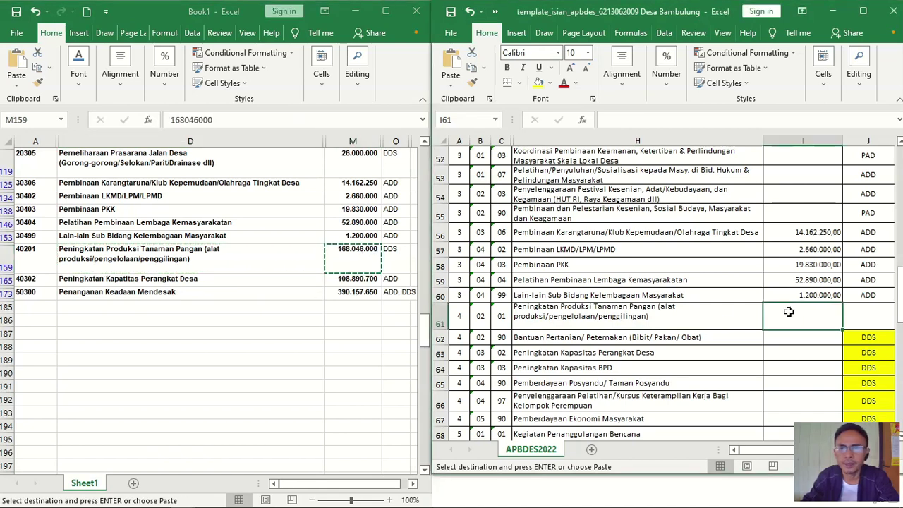
{"action": "left_click", "coordinate": [451, 85]}
{"action": "left_click", "coordinate": [449, 171]}
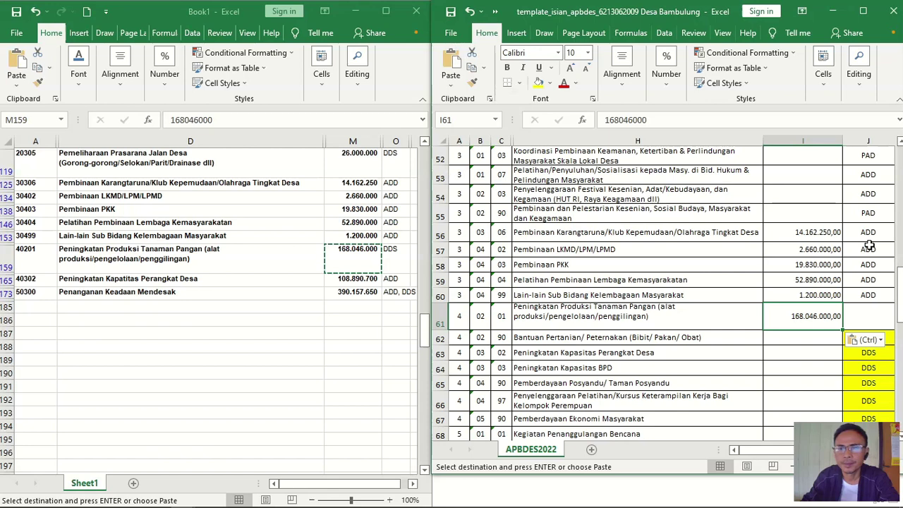
- Copy the DDS funding source from template cell J63 into J61 for Peningkatan Produksi Tanaman Pangan, and return to Book1
{"action": "left_click", "coordinate": [868, 352]}
{"action": "key", "text": "ctrl+c"}
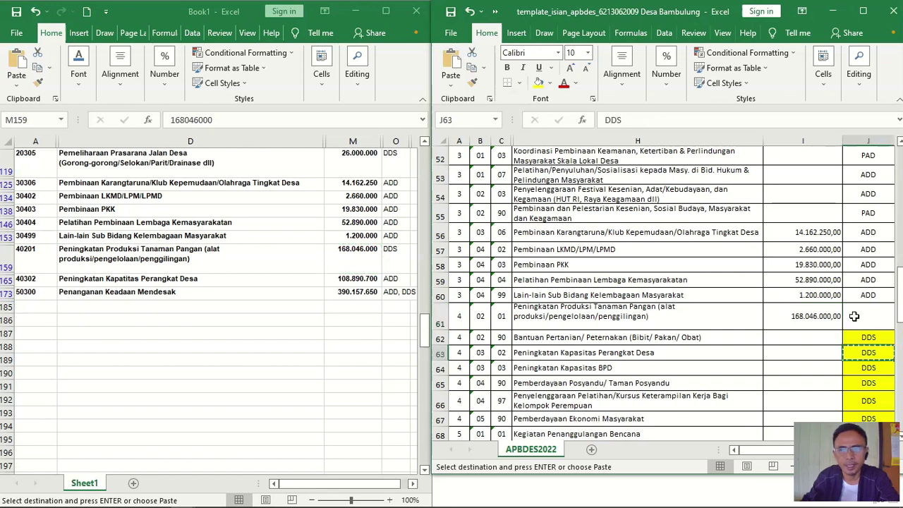
{"action": "left_click", "coordinate": [857, 319]}
{"action": "key", "text": "ctrl+v"}
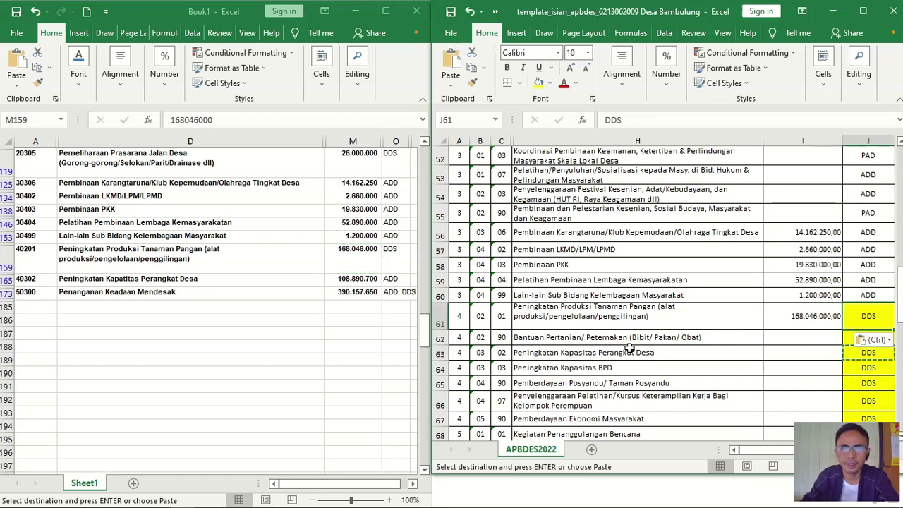
{"action": "left_click", "coordinate": [272, 283]}
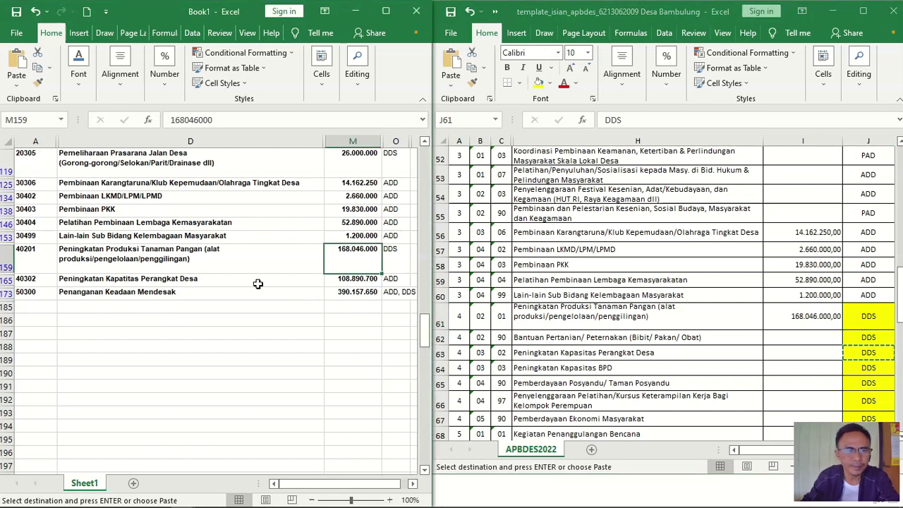
- Copy the Peningkatan Kapatitas Perangkat Desa amount from M165 and paste it as a value into I63 of the APBDES2022 template
{"action": "left_click", "coordinate": [177, 281]}
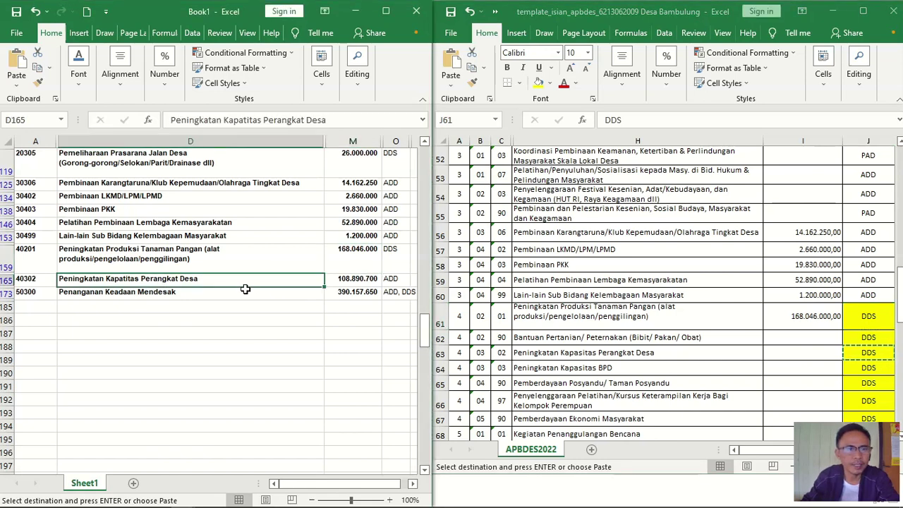
{"action": "left_click", "coordinate": [353, 279]}
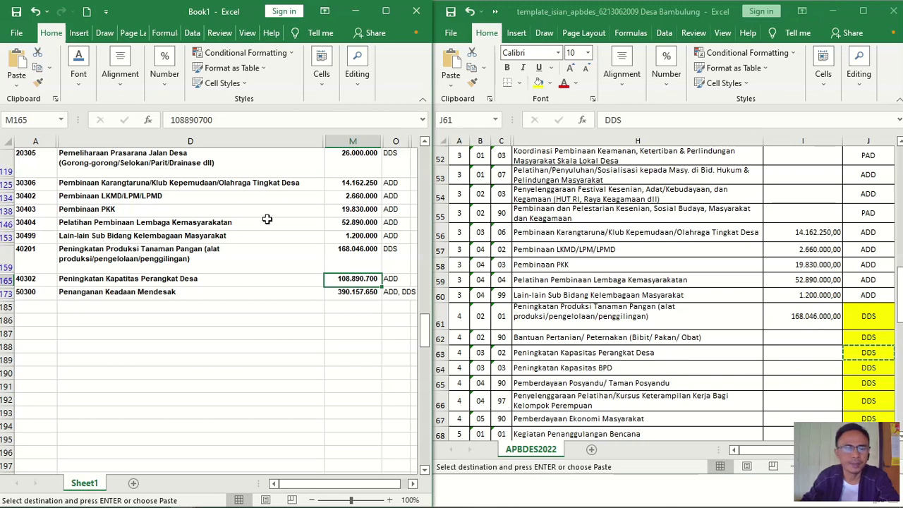
{"action": "key", "text": "ctrl+c"}
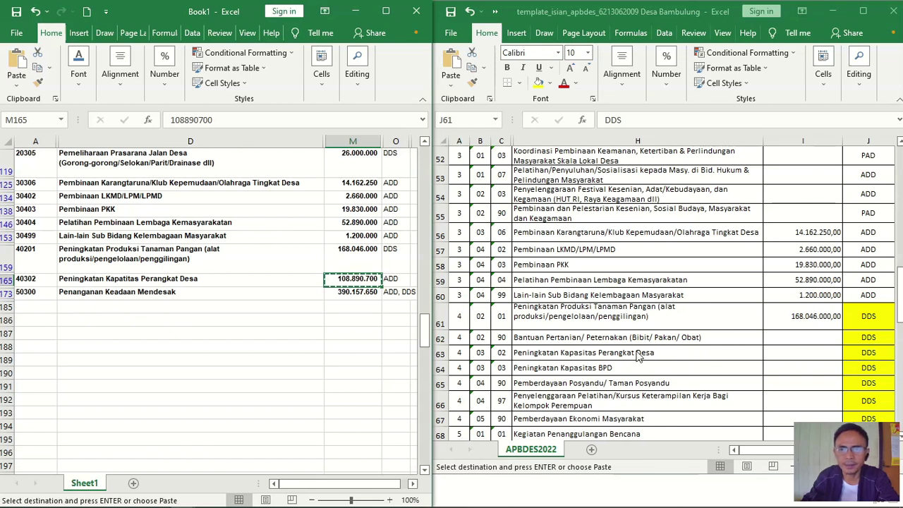
{"action": "left_click", "coordinate": [786, 351]}
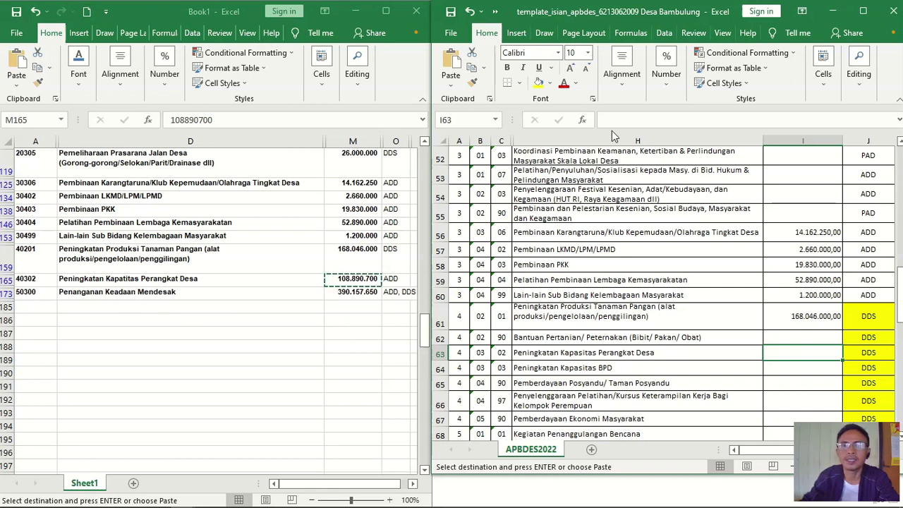
{"action": "left_click", "coordinate": [451, 82]}
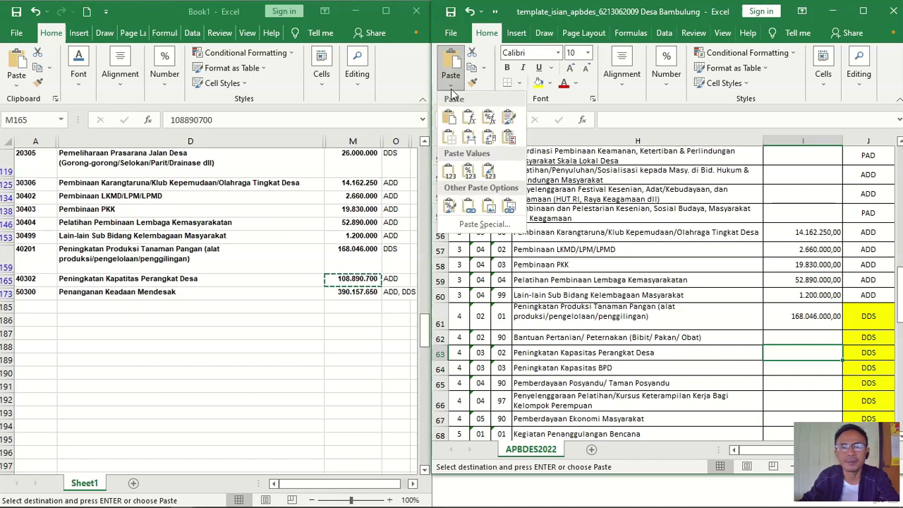
{"action": "left_click", "coordinate": [449, 171]}
{"action": "scroll", "coordinate": [688, 344], "scroll_direction": "down", "scroll_amount": 1}
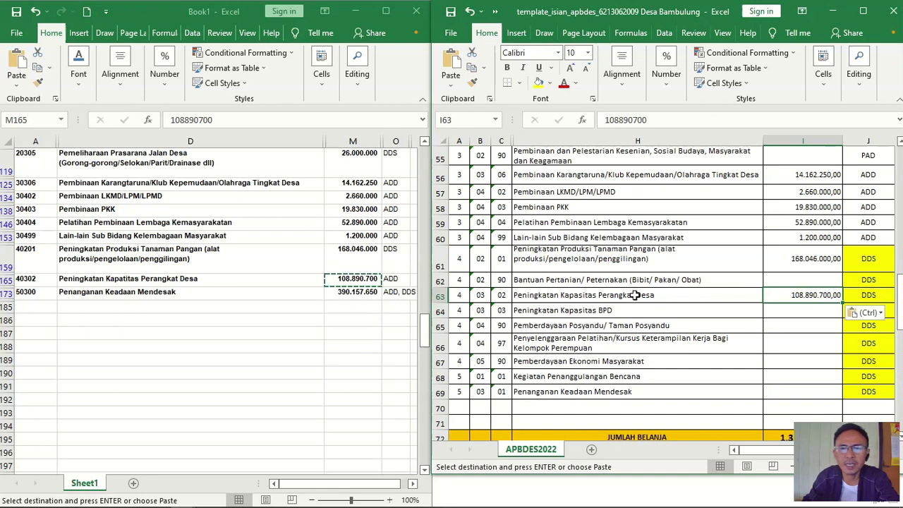
- Examine the code, amount and funding source of the Penanganan Keadaan Mendesak row in Book1
{"action": "left_click", "coordinate": [350, 295]}
{"action": "left_click", "coordinate": [350, 295]}
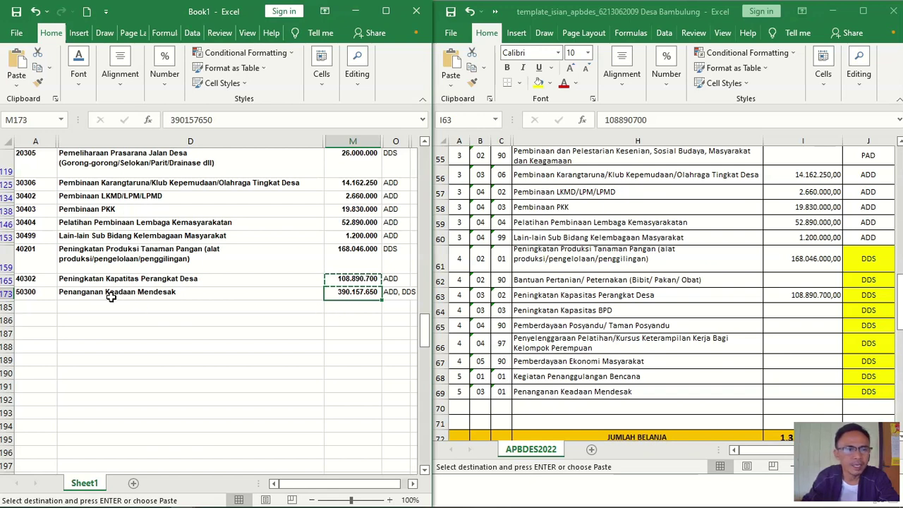
{"action": "left_click", "coordinate": [35, 296]}
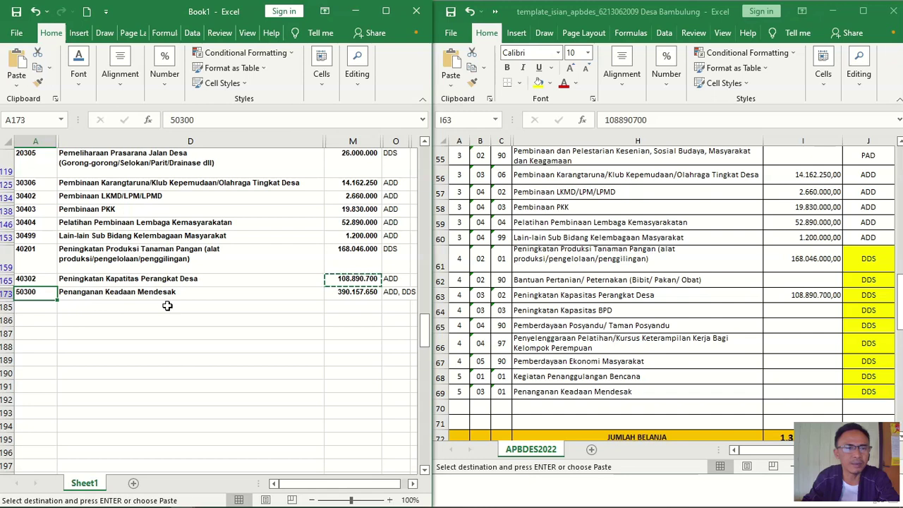
{"action": "scroll", "coordinate": [165, 304], "scroll_direction": "down", "scroll_amount": 1}
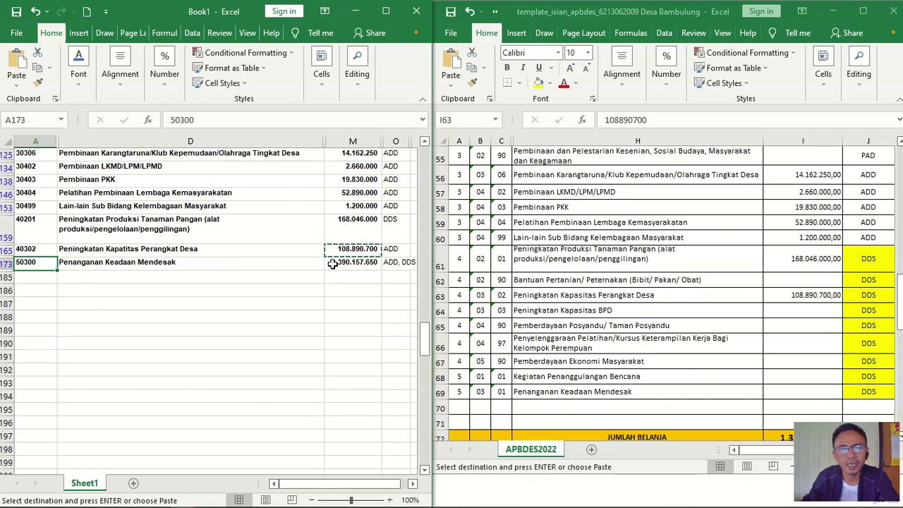
{"action": "left_click", "coordinate": [396, 263]}
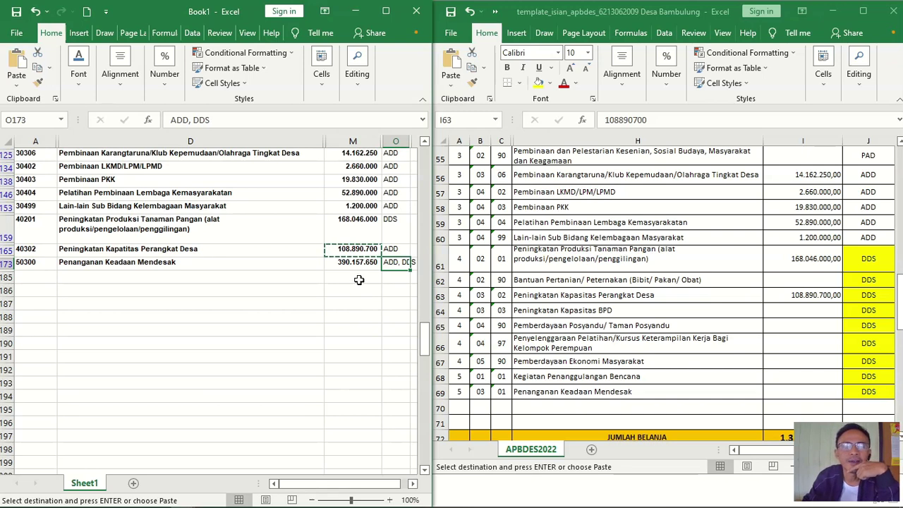
{"action": "left_click", "coordinate": [362, 262]}
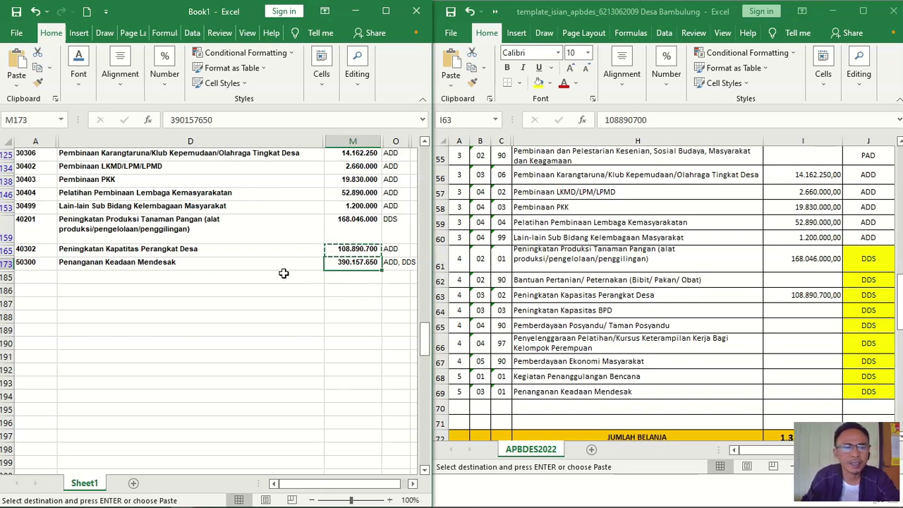
{"action": "left_click", "coordinate": [256, 273]}
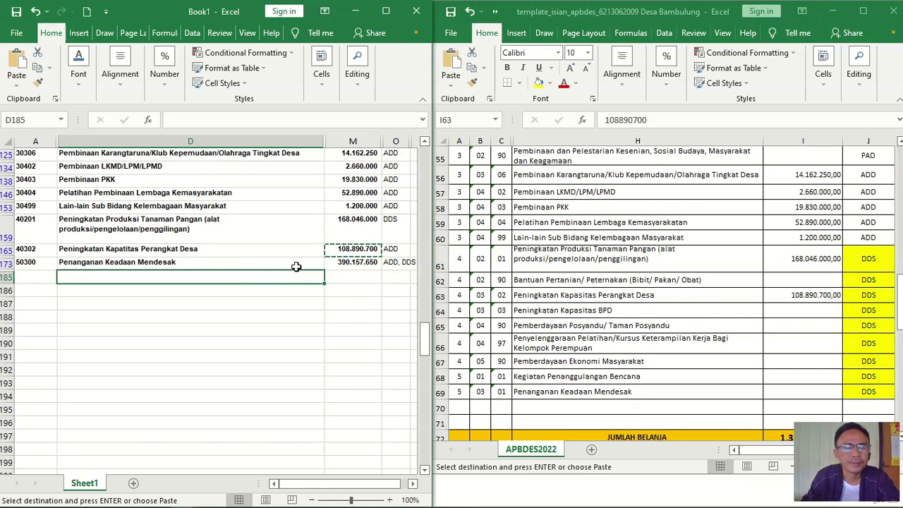
- Duplicate the code 50300 and the description Penanganan Keadaan Mendesak from row 173 into row 185 of Book1
{"action": "left_click", "coordinate": [34, 264]}
{"action": "left_click_drag", "start_coordinate": [34, 264], "coordinate": [162, 267]}
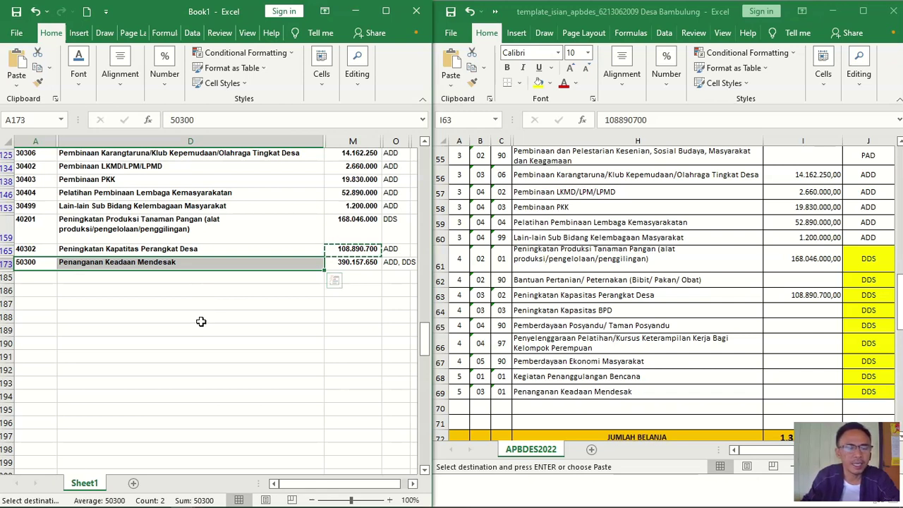
{"action": "key", "text": "ctrl+c"}
{"action": "key", "text": "ctrl+q"}
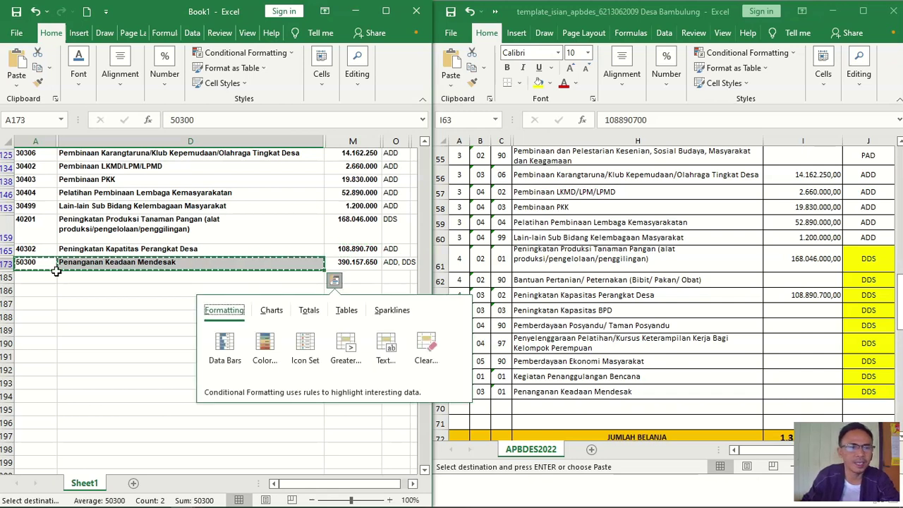
{"action": "left_click", "coordinate": [42, 278]}
{"action": "key", "text": "ctrl+v"}
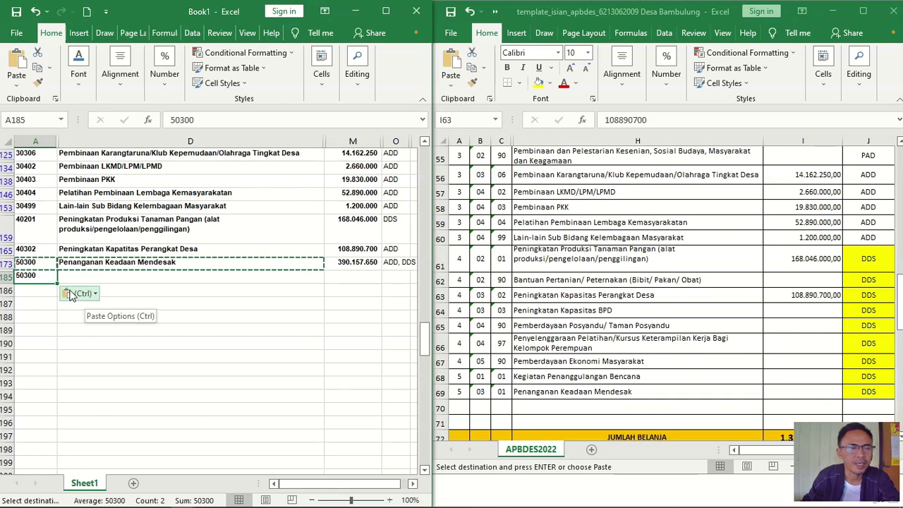
{"action": "left_click", "coordinate": [92, 264]}
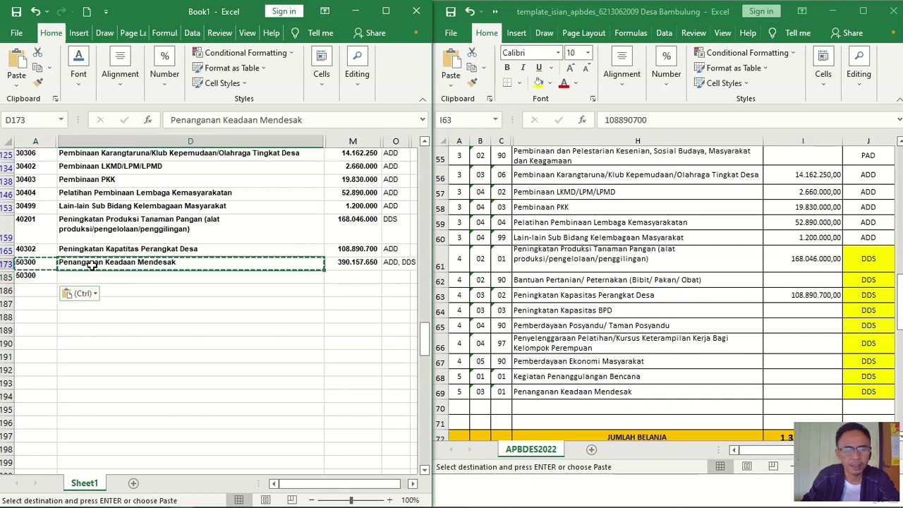
{"action": "key", "text": "ctrl+c"}
{"action": "left_click", "coordinate": [90, 275]}
{"action": "key", "text": "ctrl+v"}
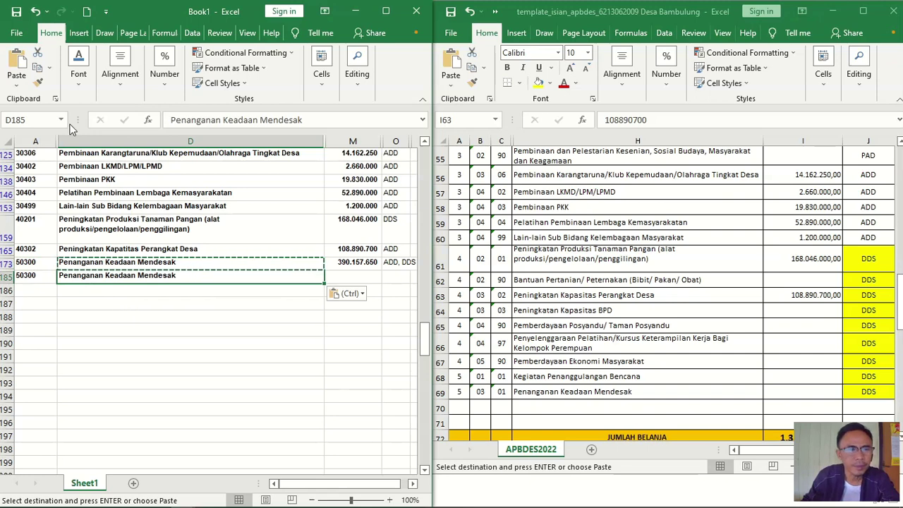
{"action": "left_click", "coordinate": [358, 263]}
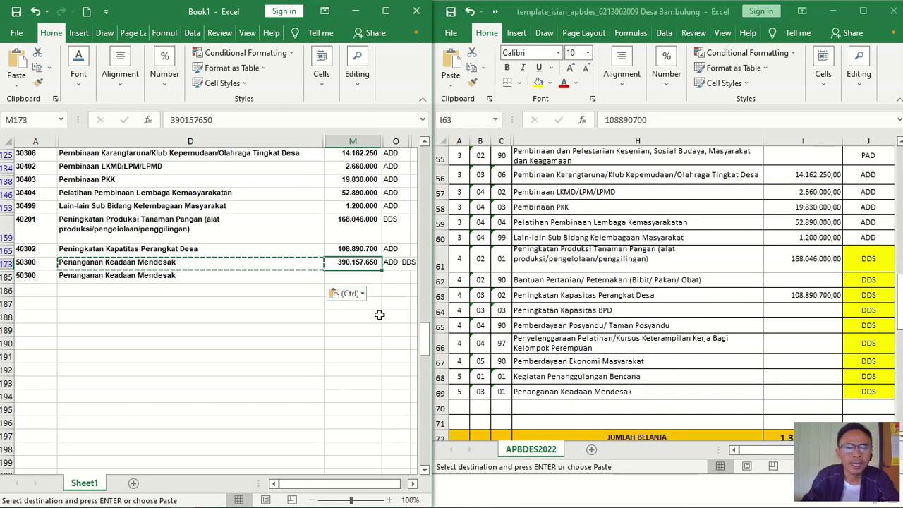
{"action": "left_click", "coordinate": [392, 264]}
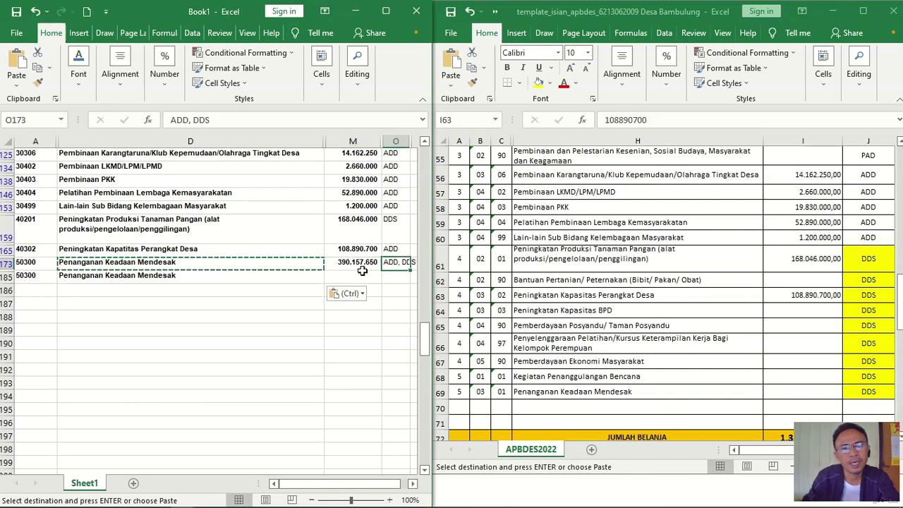
{"action": "left_click", "coordinate": [6, 263]}
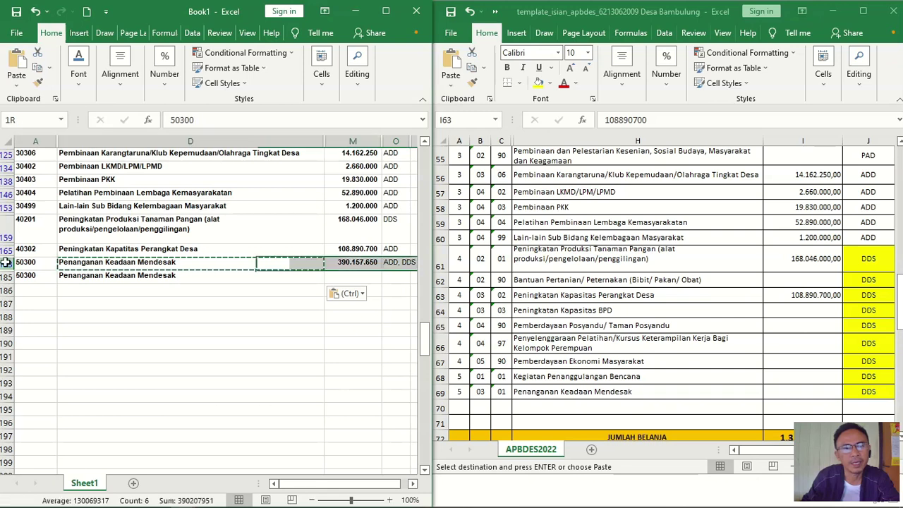
{"action": "left_click", "coordinate": [394, 261]}
{"action": "left_click", "coordinate": [392, 251]}
{"action": "key", "text": "ctrl+c"}
{"action": "left_click", "coordinate": [396, 263]}
{"action": "key", "text": "ctrl+v"}
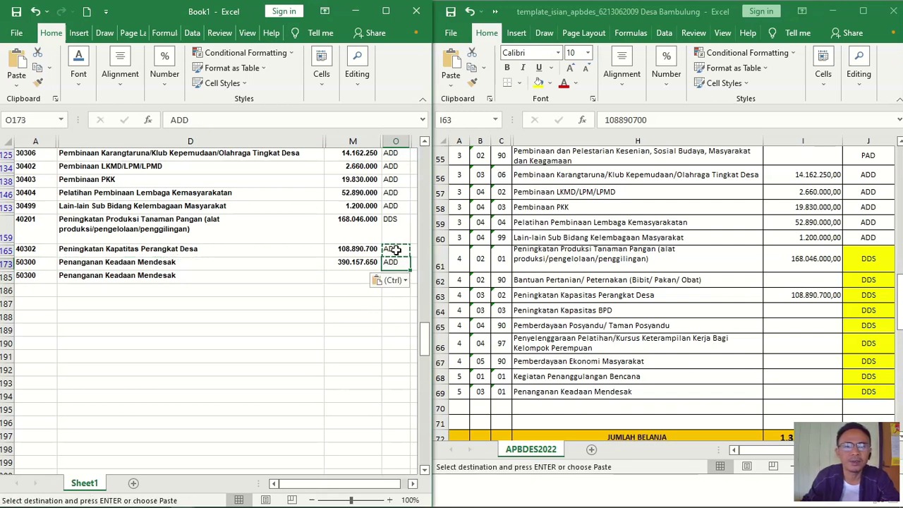
{"action": "left_click", "coordinate": [395, 227]}
{"action": "key", "text": "ctrl+c"}
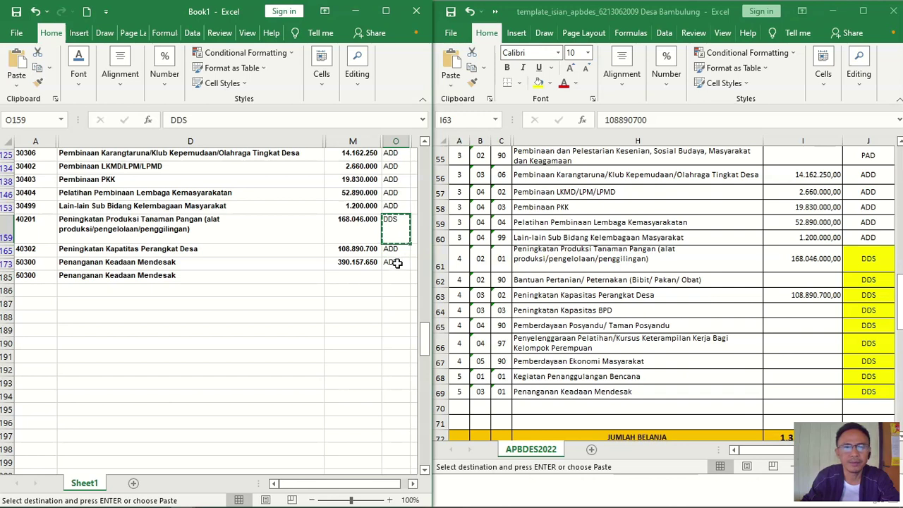
{"action": "left_click", "coordinate": [399, 263]}
{"action": "key", "text": "ctrl+v"}
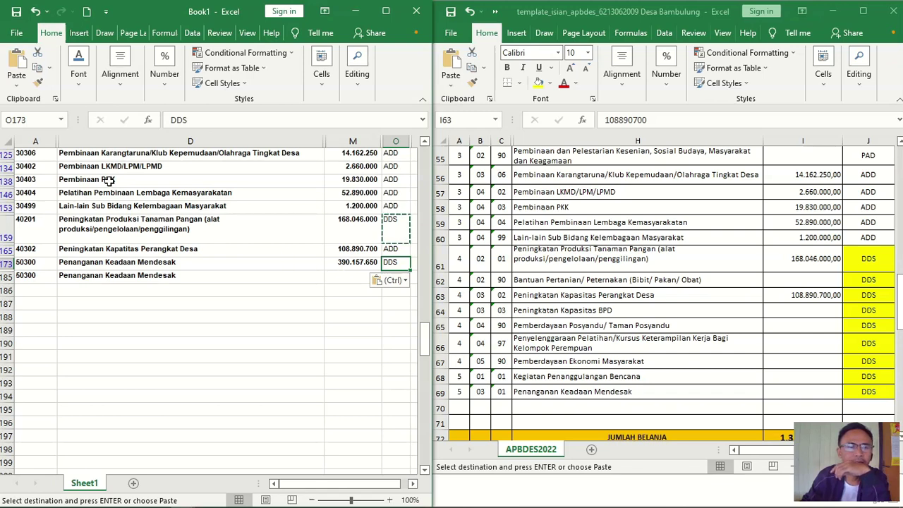
{"action": "left_click", "coordinate": [36, 12]}
{"action": "left_click", "coordinate": [35, 13]}
{"action": "left_click", "coordinate": [36, 12]}
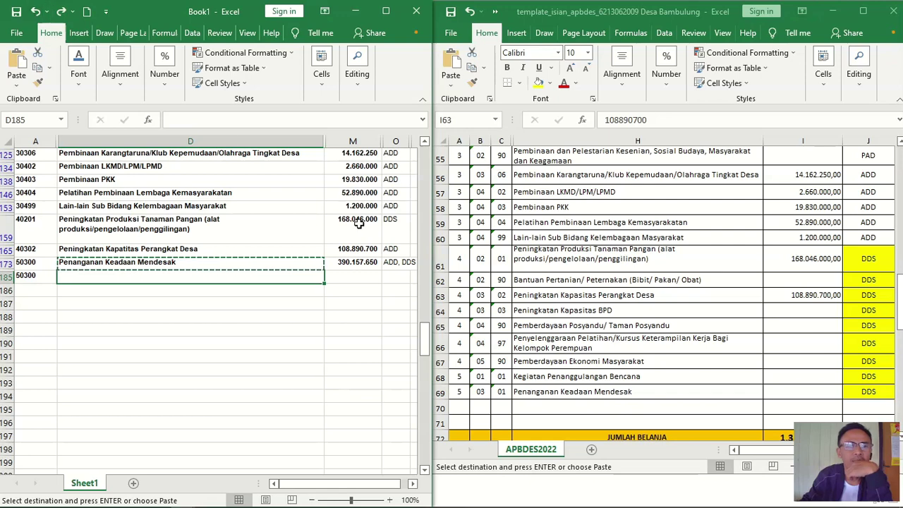
{"action": "left_click", "coordinate": [62, 12]}
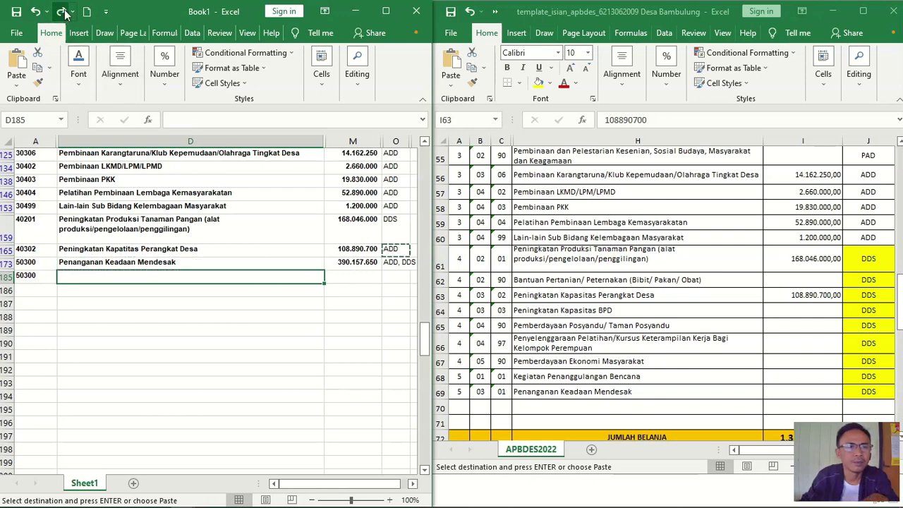
- Set the funding source of Penanganan Keadaan Mendesak to ADD in O173 and to DDS in O185 by copying existing entries
{"action": "left_click", "coordinate": [396, 263]}
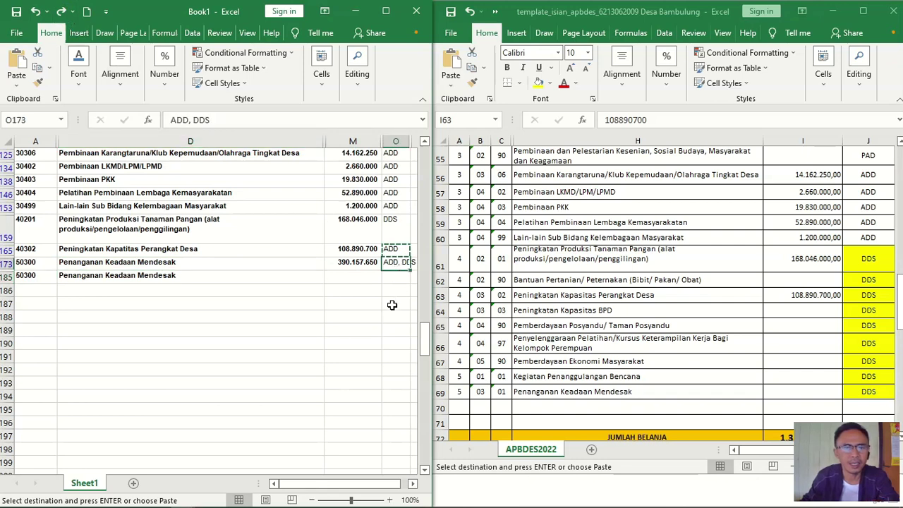
{"action": "left_click", "coordinate": [398, 248]}
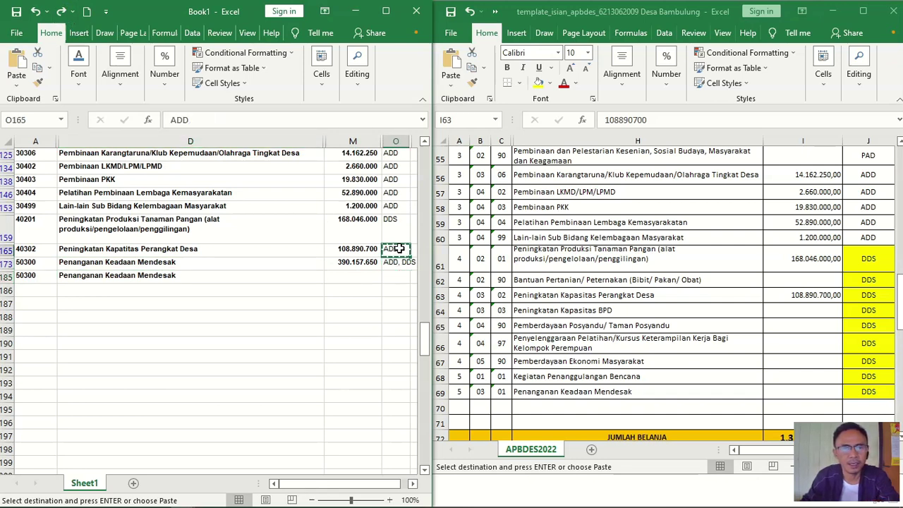
{"action": "key", "text": "ctrl+a"}
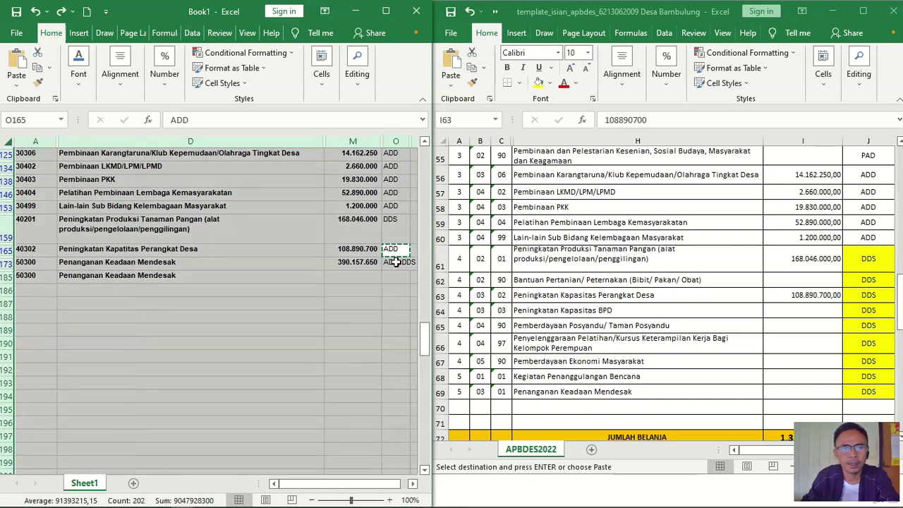
{"action": "left_click", "coordinate": [395, 249]}
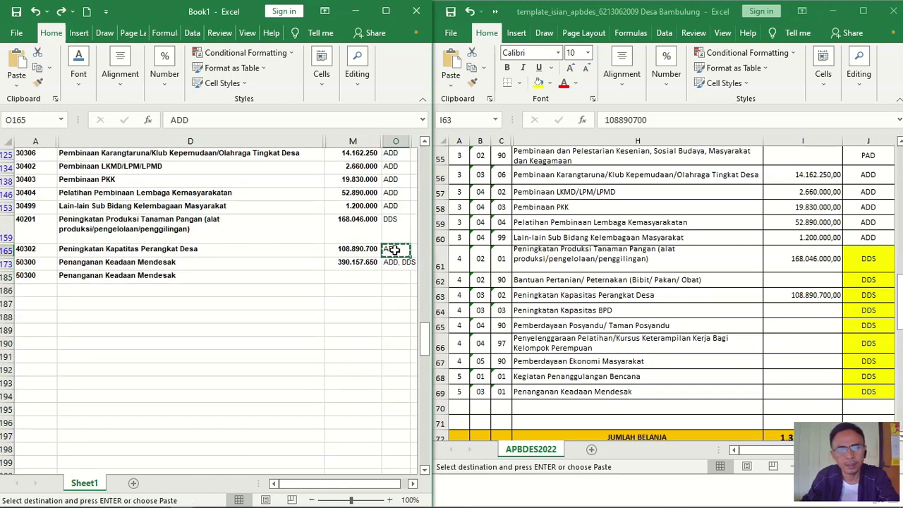
{"action": "left_click", "coordinate": [401, 264]}
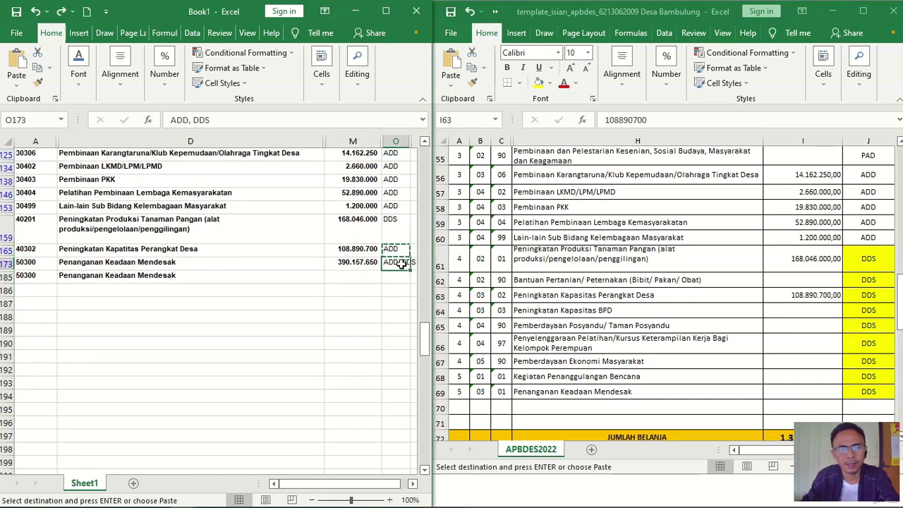
{"action": "key", "text": "ctrl+v"}
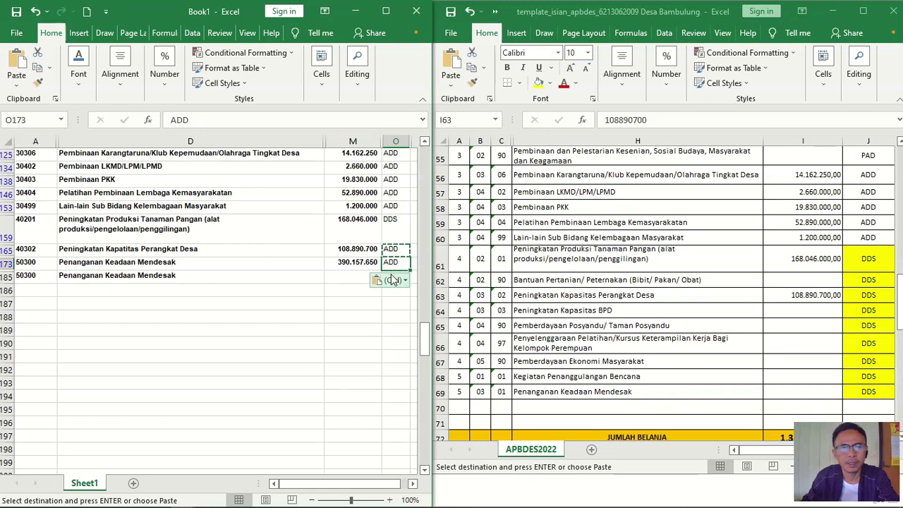
{"action": "left_click", "coordinate": [394, 220]}
{"action": "left_click", "coordinate": [395, 276]}
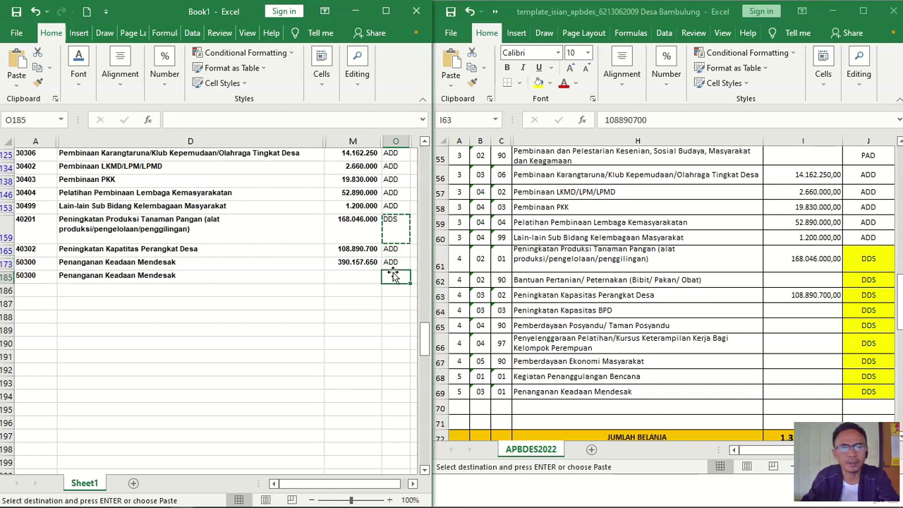
{"action": "key", "text": "ctrl+v"}
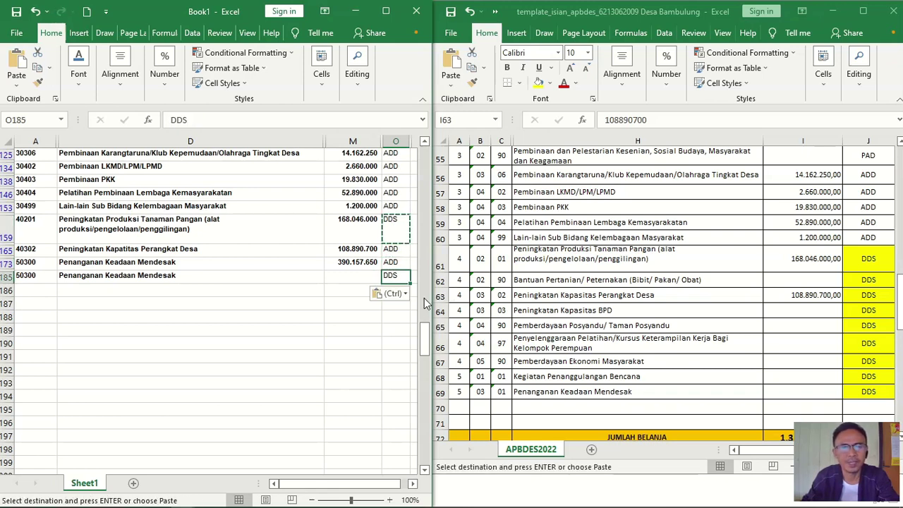
- Select the Penanganan Keadaan Mendesak amount in M173 of Book1 and open RAB Bambulung from the APBDES MONEV DD folder in Nitro Pro
{"action": "left_click", "coordinate": [359, 263]}
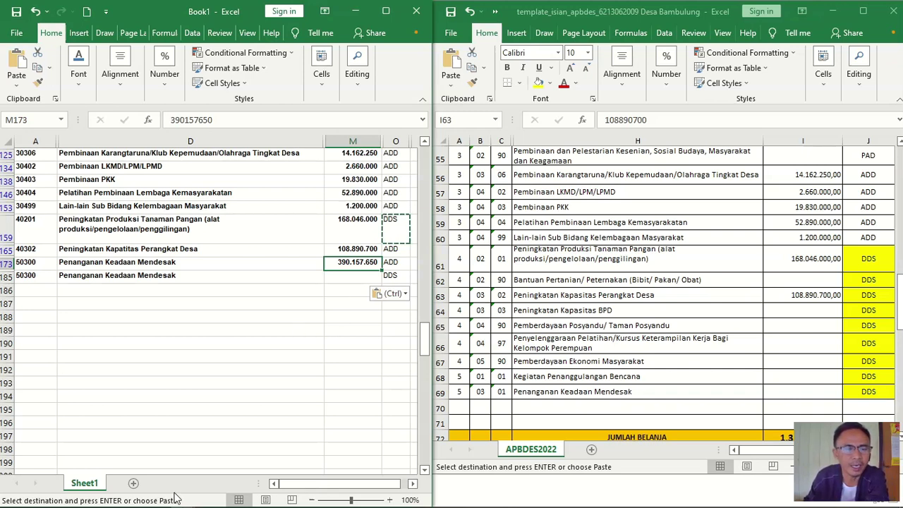
{"action": "mouse_move", "coordinate": [59, 504]}
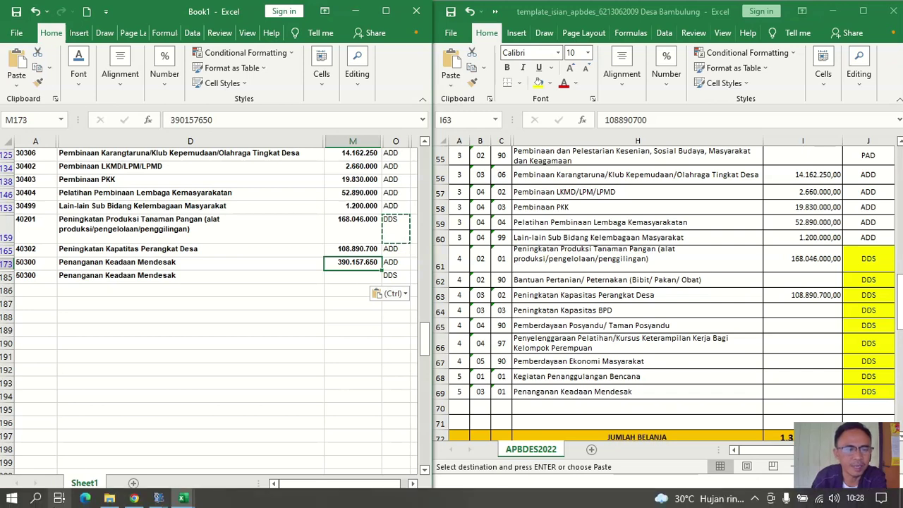
{"action": "left_click", "coordinate": [111, 500]}
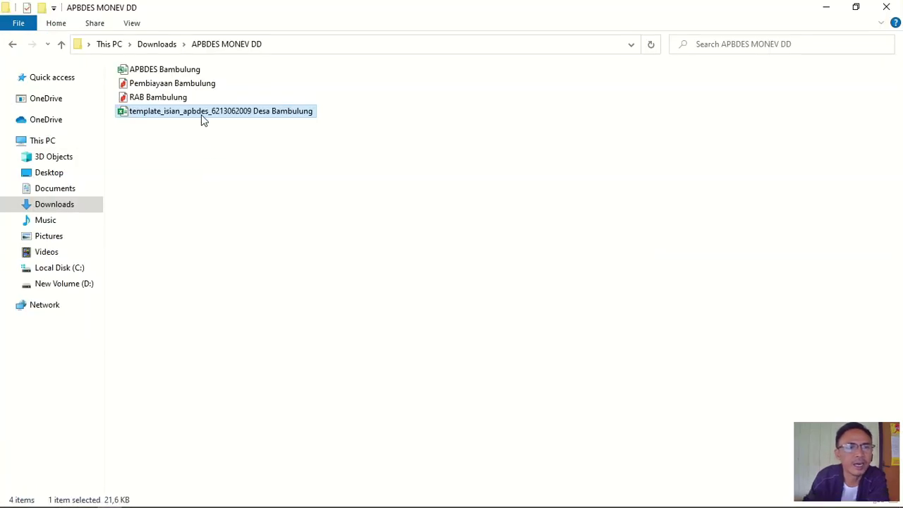
{"action": "left_click", "coordinate": [176, 101]}
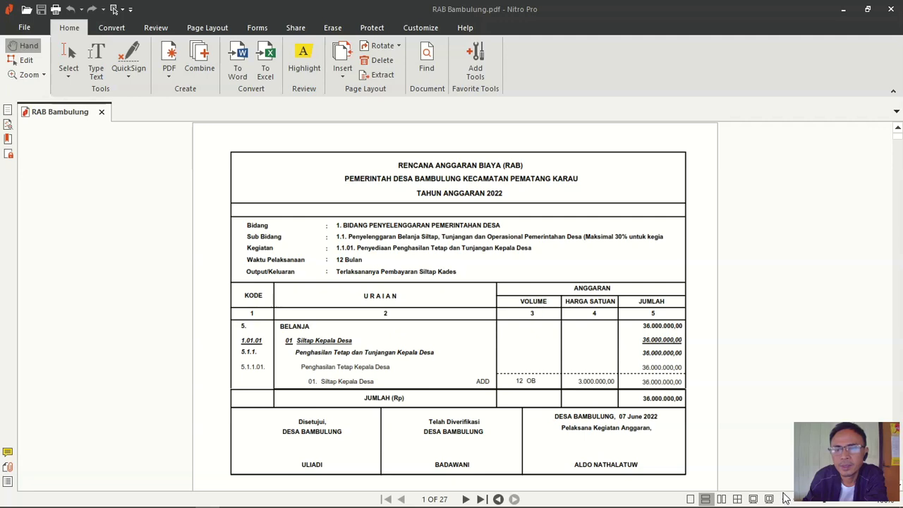
- Examine the budget items, funding sources and amounts under code 5.03.00 on page 27 of the RAB Bambulung document
{"action": "left_click", "coordinate": [826, 504]}
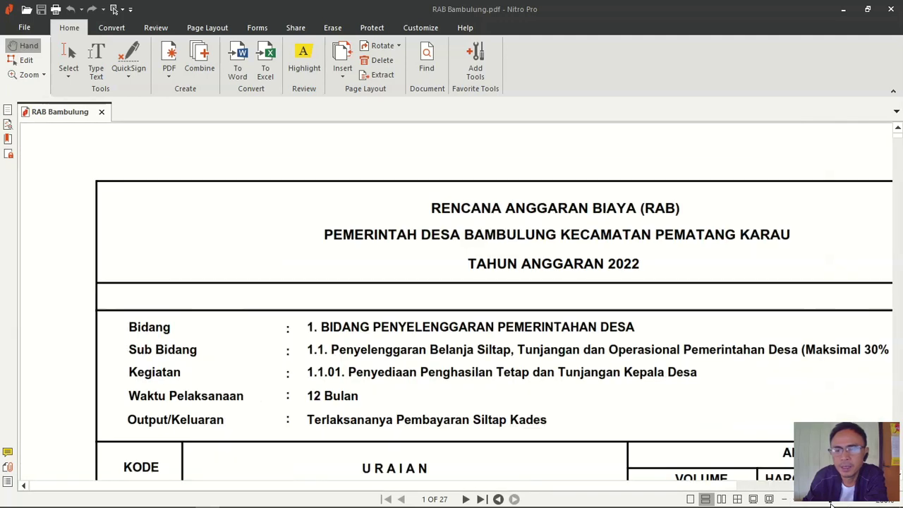
{"action": "mouse_move", "coordinate": [827, 504]}
{"action": "left_mouse_down"}
{"action": "mouse_move", "coordinate": [811, 503]}
{"action": "mouse_move", "coordinate": [829, 503]}
{"action": "left_mouse_up"}
{"action": "scroll", "coordinate": [600, 311], "scroll_direction": "down", "scroll_amount": 3}
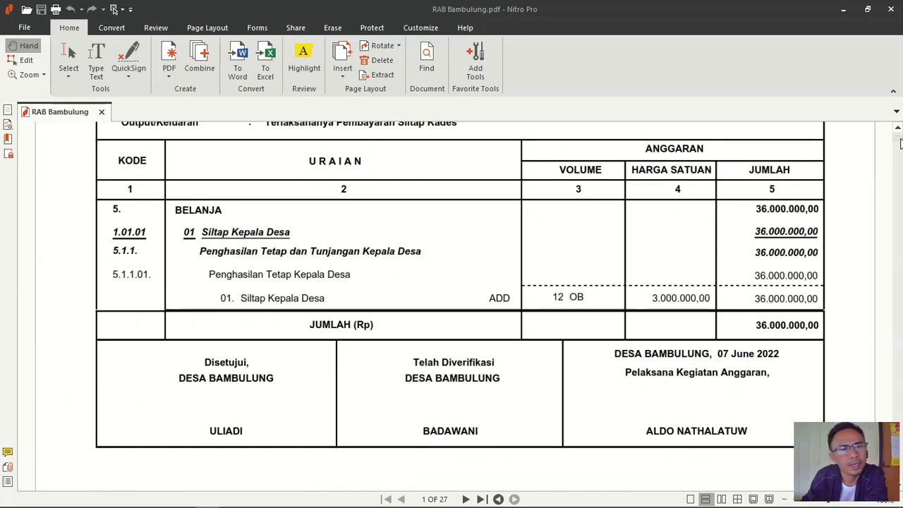
{"action": "left_click_drag", "start_coordinate": [900, 143], "coordinate": [901, 486]}
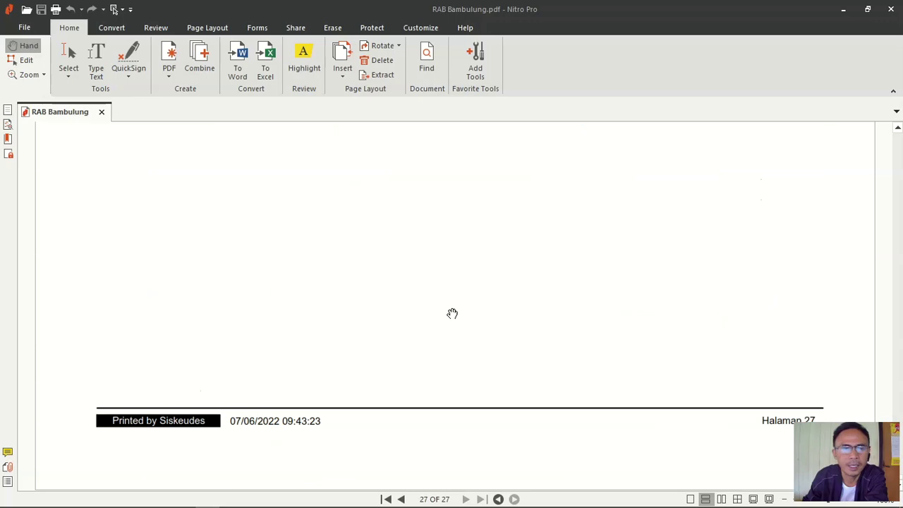
{"action": "scroll", "coordinate": [452, 312], "scroll_direction": "up", "scroll_amount": 5}
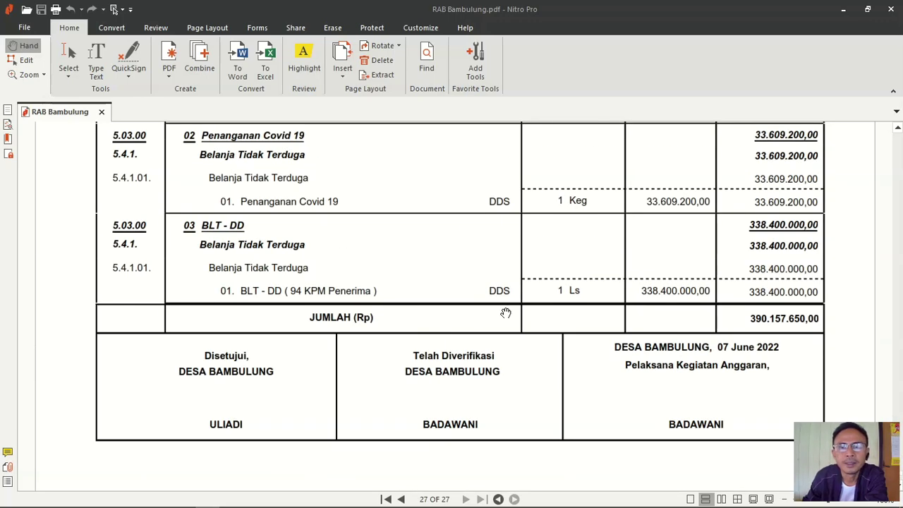
{"action": "scroll", "coordinate": [500, 315], "scroll_direction": "up", "scroll_amount": 3}
{"action": "scroll", "coordinate": [516, 311], "scroll_direction": "up", "scroll_amount": 1}
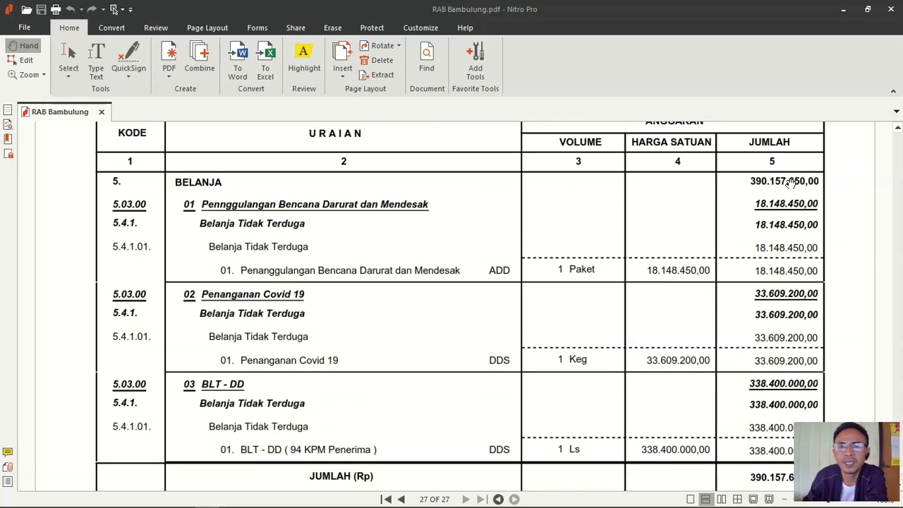
{"action": "scroll", "coordinate": [800, 180], "scroll_direction": "down", "scroll_amount": 1}
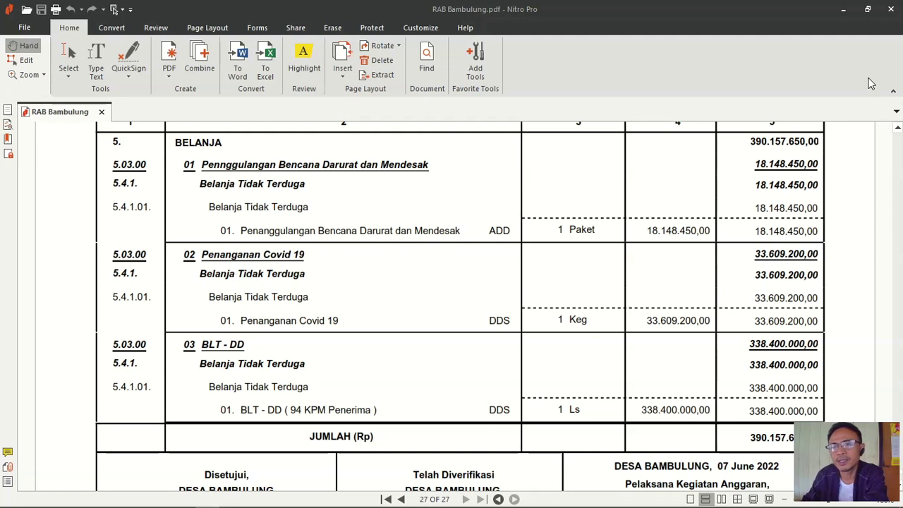
- Place the reduced RAB Bambulung window beside Book1 in Excel, with the funding sources and unit prices on page 27 in view
{"action": "left_click", "coordinate": [872, 10]}
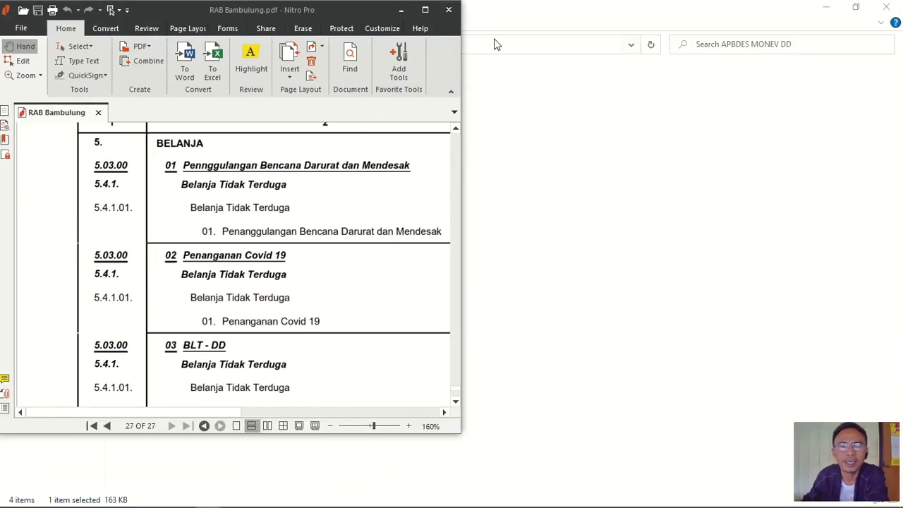
{"action": "left_click_drag", "start_coordinate": [256, 12], "coordinate": [695, 13]}
{"action": "left_click_drag", "start_coordinate": [591, 412], "coordinate": [713, 431]}
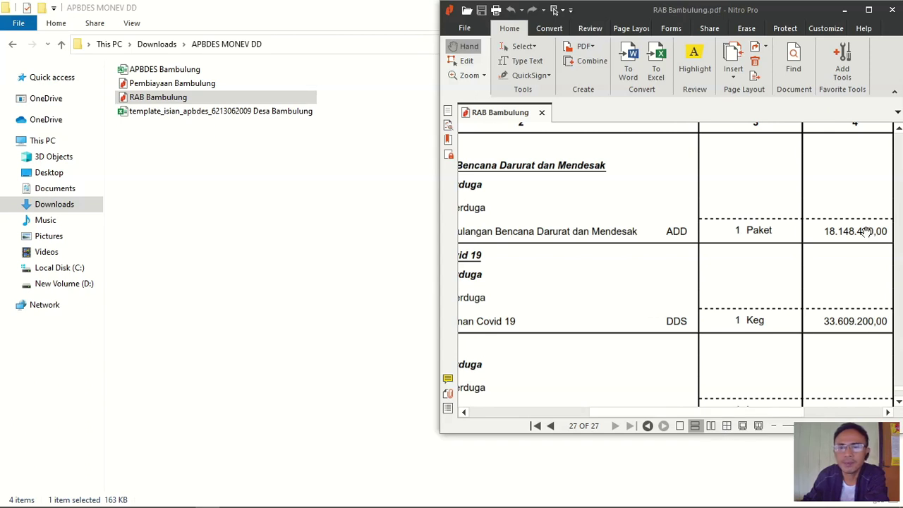
{"action": "mouse_move", "coordinate": [205, 502]}
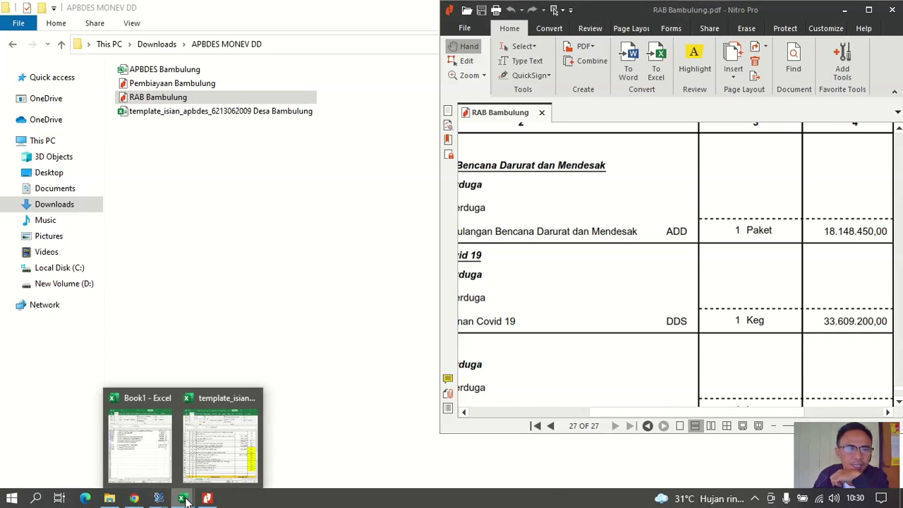
{"action": "left_click", "coordinate": [136, 436]}
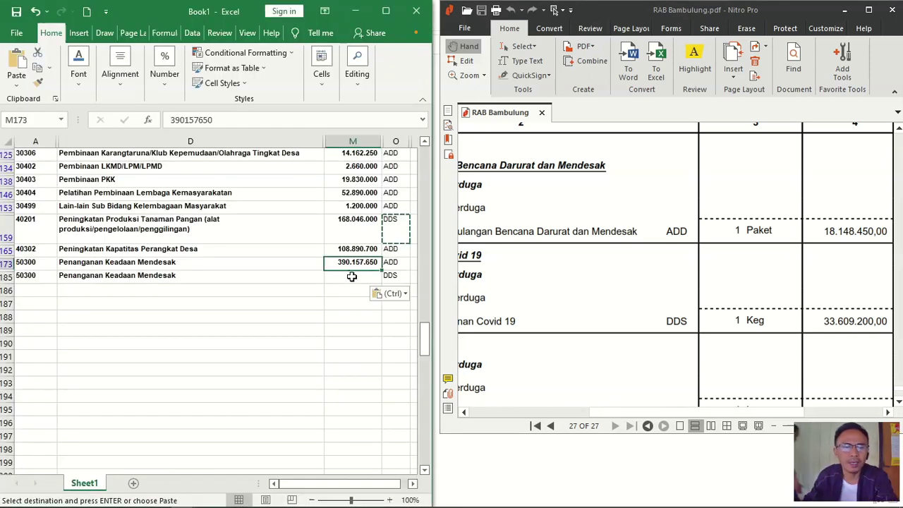
- Set the ADD-funded Penanganan Keadaan Mendesak amount in M173 of Book1 to 18148450
{"action": "type", "text": "1814"}
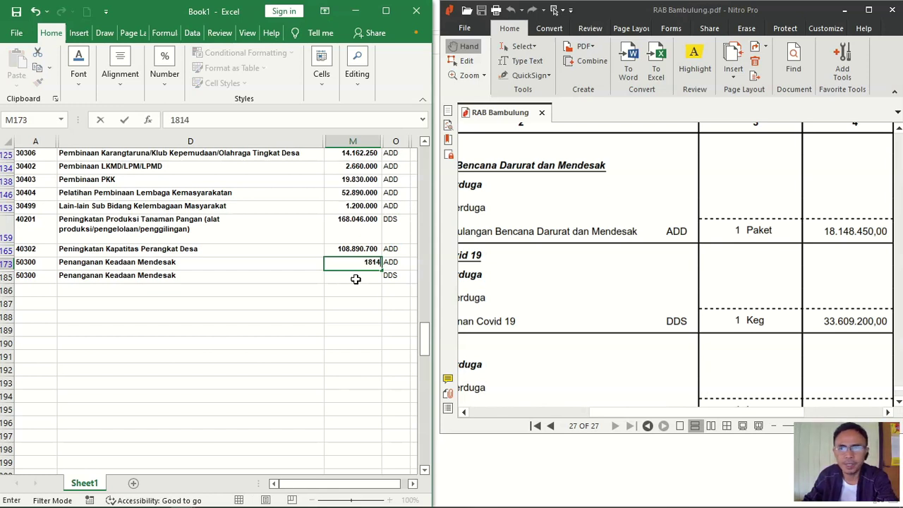
{"action": "type", "text": "8"}
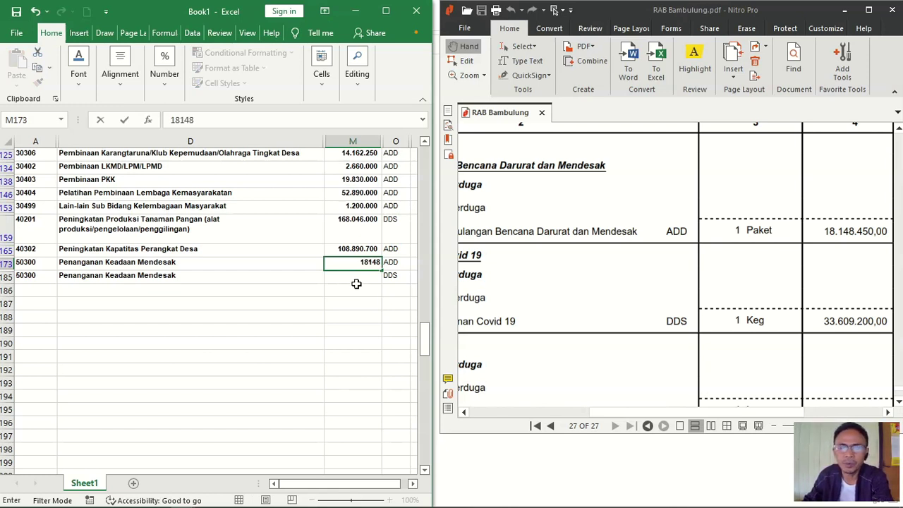
{"action": "type", "text": "450"}
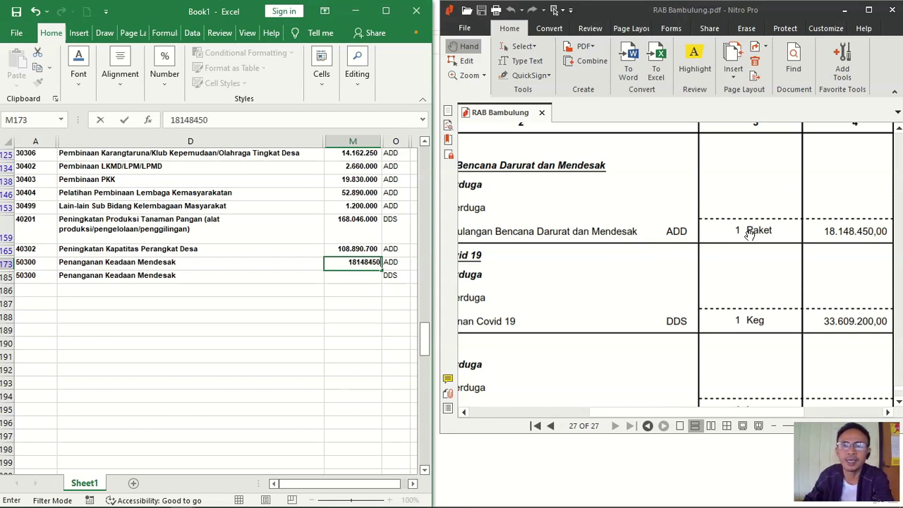
{"action": "key", "text": "Return"}
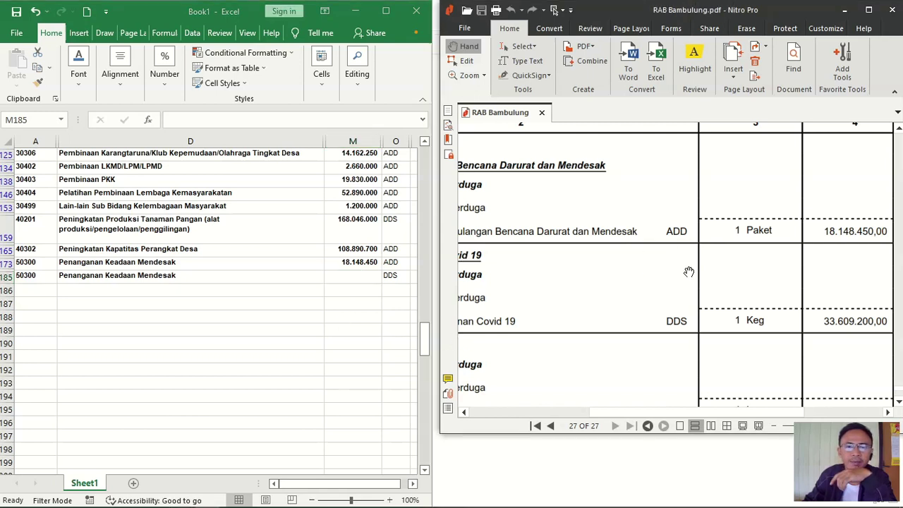
- Calculate the DDS-funded Penanganan Keadaan Mendesak amount in M185 with the formula =390157650-M173, using the total from the RAB document
{"action": "scroll", "coordinate": [802, 272], "scroll_direction": "up", "scroll_amount": 2}
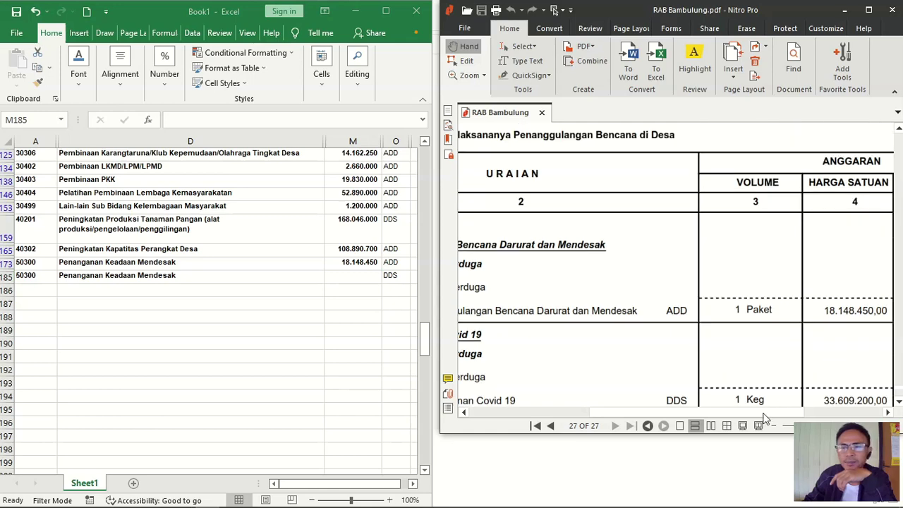
{"action": "left_click_drag", "start_coordinate": [680, 416], "coordinate": [740, 419]}
{"action": "scroll", "coordinate": [839, 344], "scroll_direction": "down", "scroll_amount": 5}
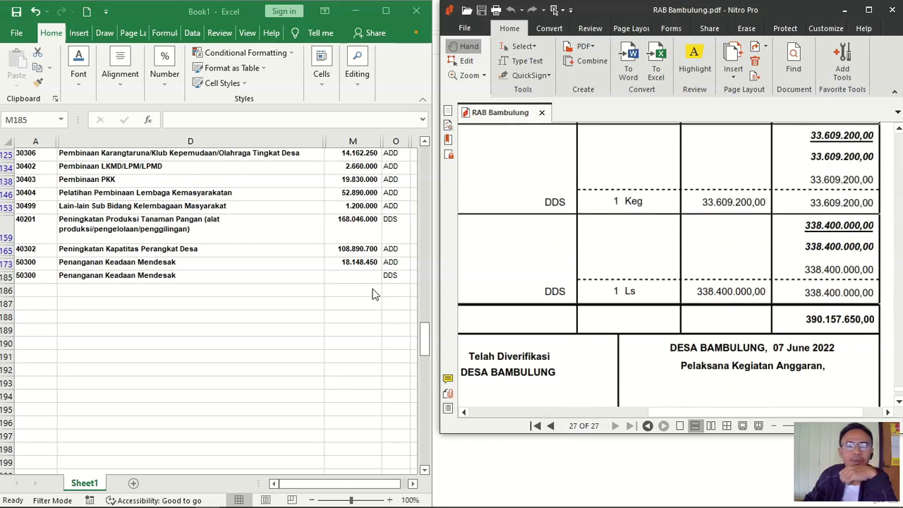
{"action": "left_click", "coordinate": [352, 277]}
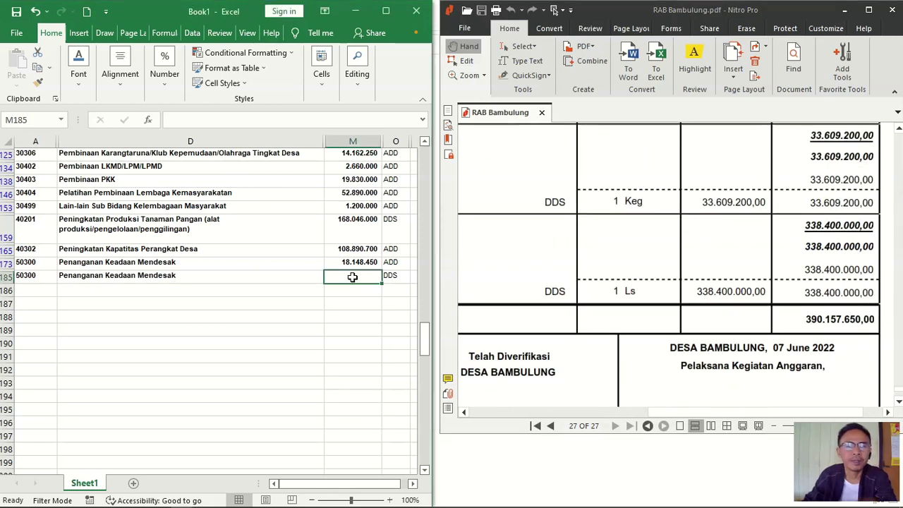
{"action": "type", "text": "=390157"}
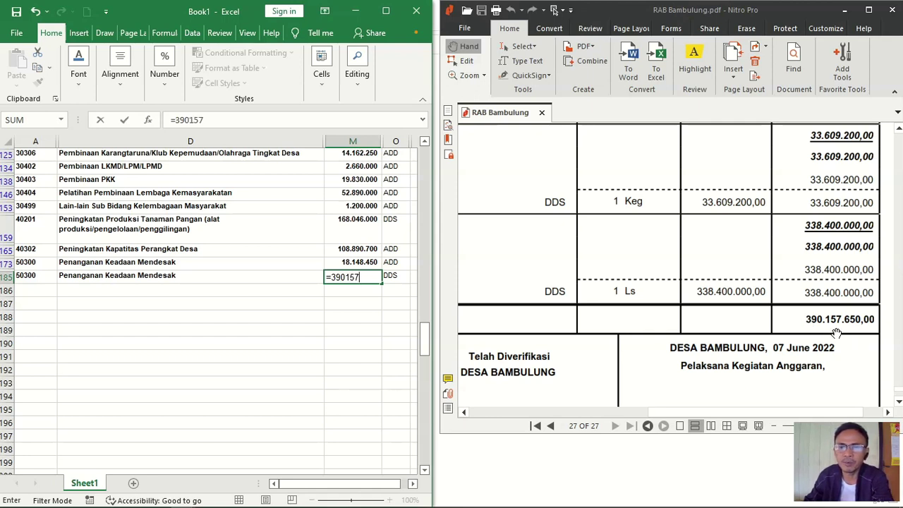
{"action": "type", "text": "650-"}
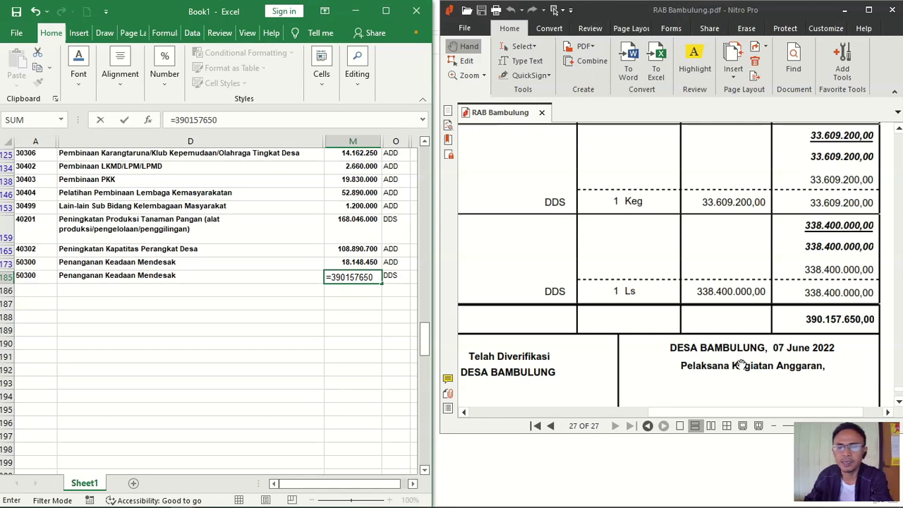
{"action": "left_click", "coordinate": [357, 264]}
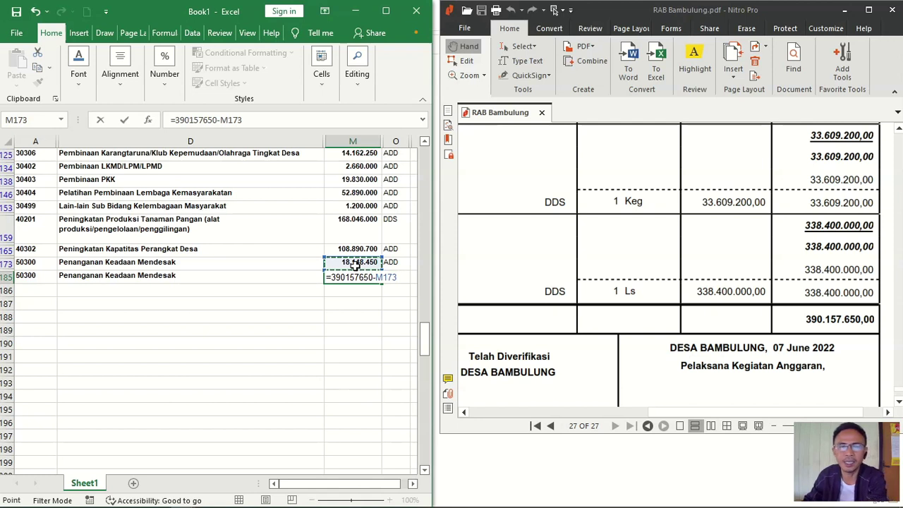
{"action": "key", "text": "Return"}
{"action": "left_click", "coordinate": [357, 276]}
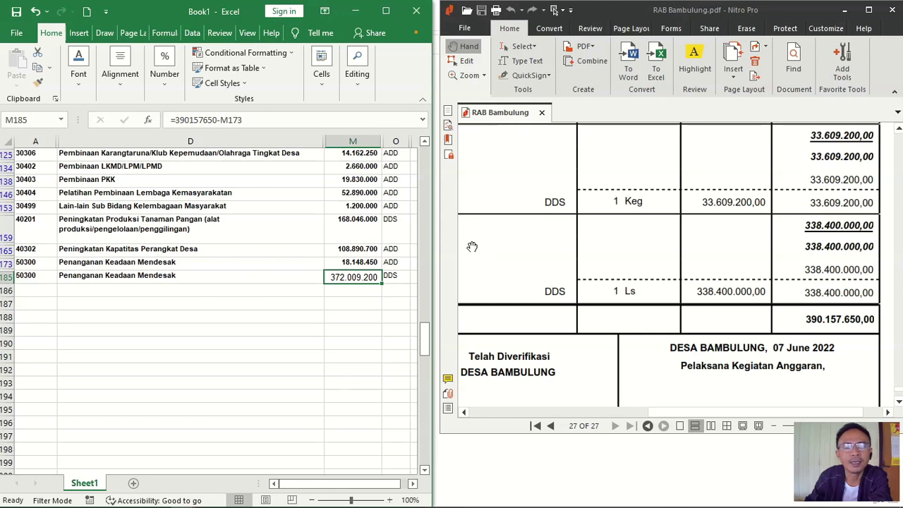
- Minimize the RAB document and open Pembiayaan Bambulung from the APBDES MONEV DD folder
{"action": "left_click", "coordinate": [851, 15]}
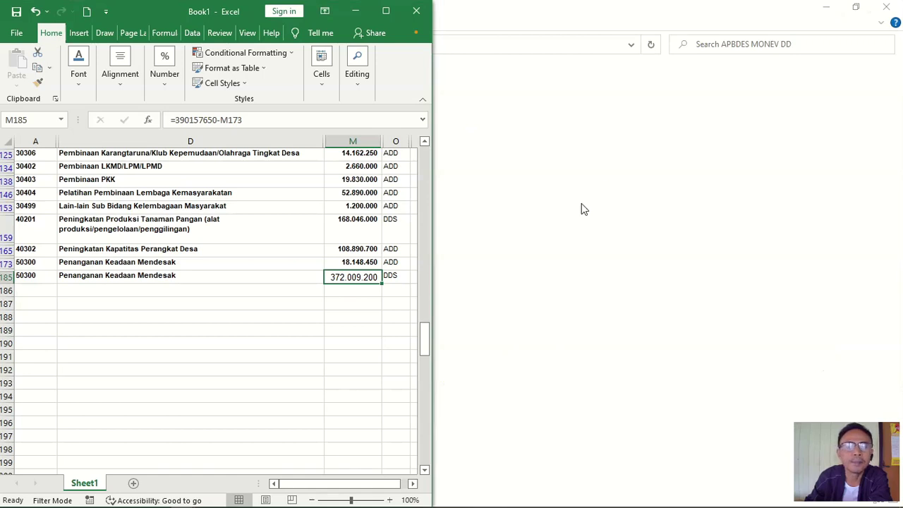
{"action": "left_click", "coordinate": [582, 207]}
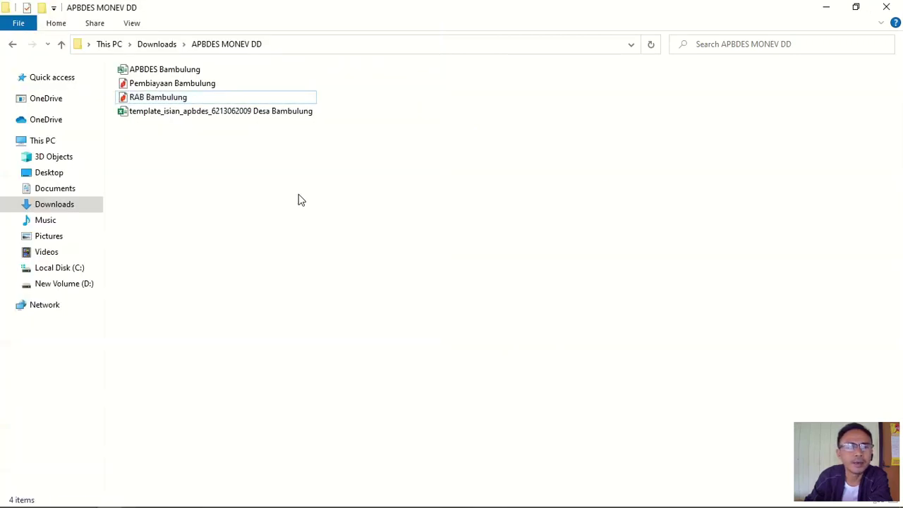
{"action": "mouse_move", "coordinate": [196, 505]}
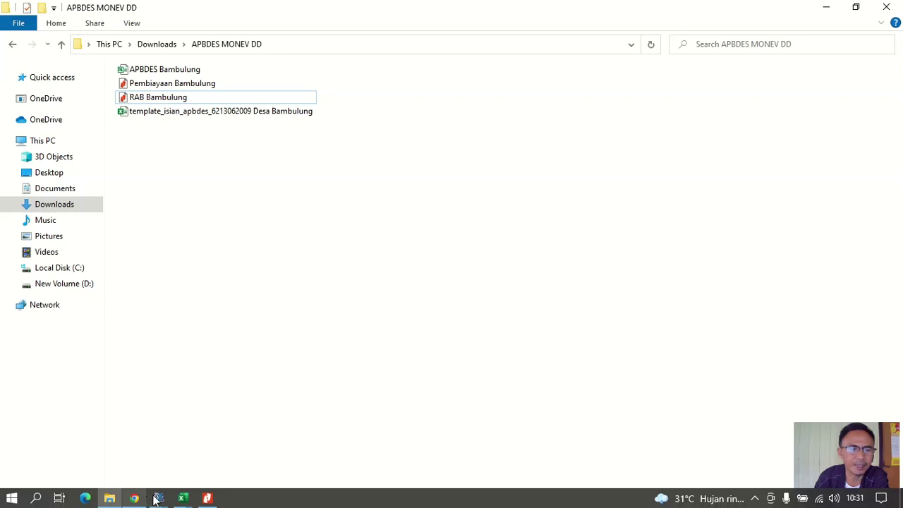
{"action": "left_click", "coordinate": [167, 86]}
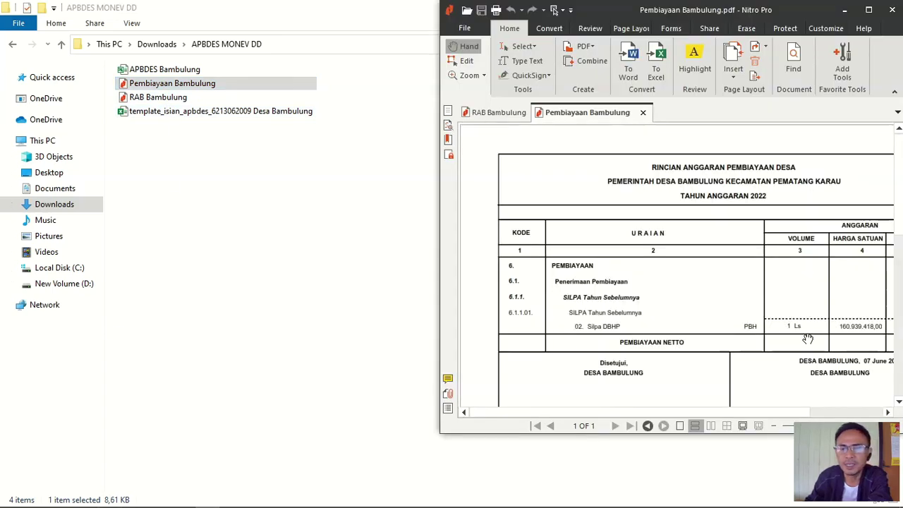
- Enlarge the Pembiayaan Bambulung page to 150% to read its PEMBIAYAAN table and extend the document window to full screen height
{"action": "scroll", "coordinate": [808, 338], "scroll_direction": "down", "scroll_amount": 2}
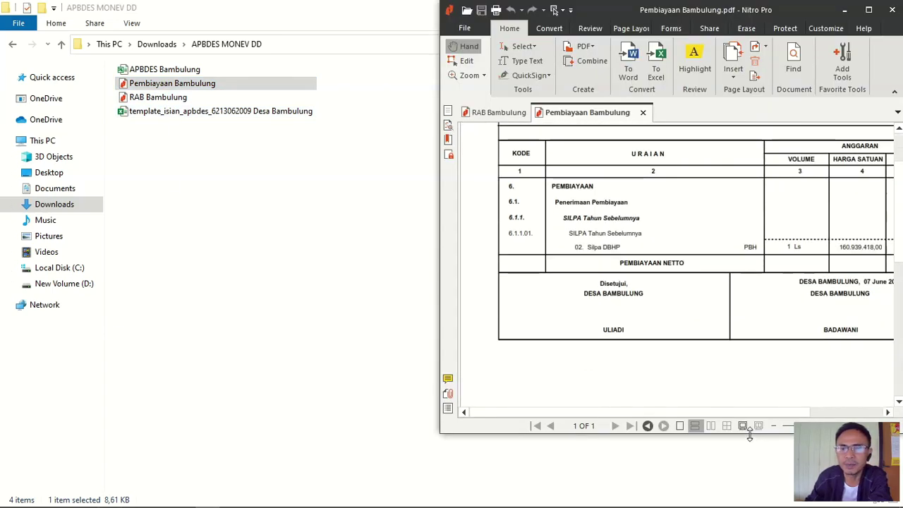
{"action": "left_click_drag", "start_coordinate": [750, 432], "coordinate": [749, 409]}
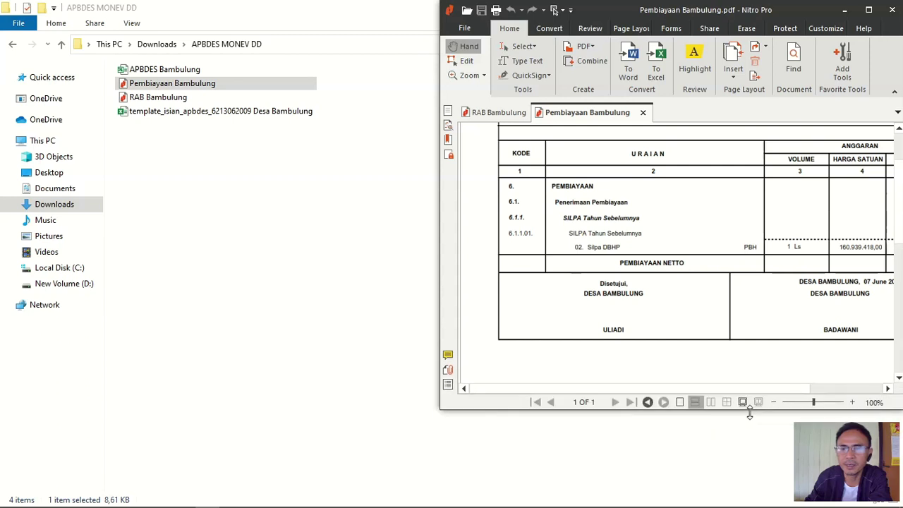
{"action": "left_click", "coordinate": [853, 403]}
{"action": "left_click", "coordinate": [853, 403]}
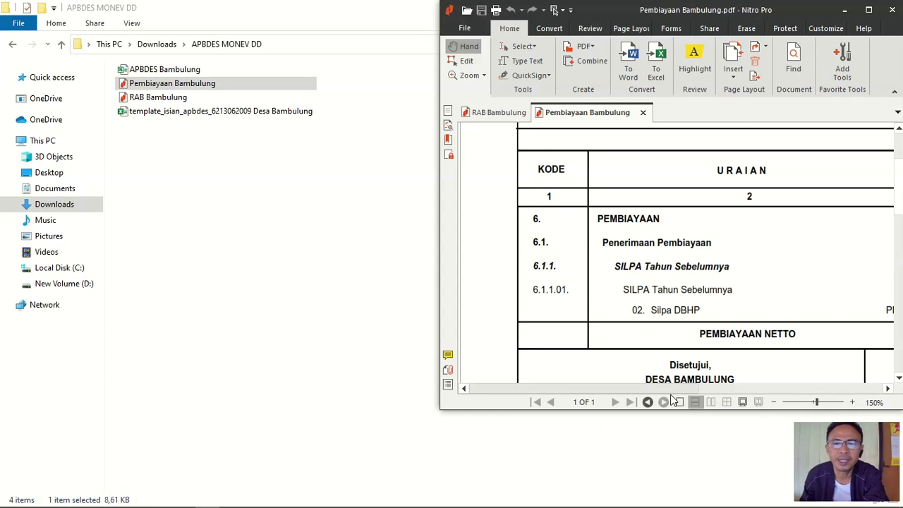
{"action": "left_click_drag", "start_coordinate": [635, 414], "coordinate": [623, 505]}
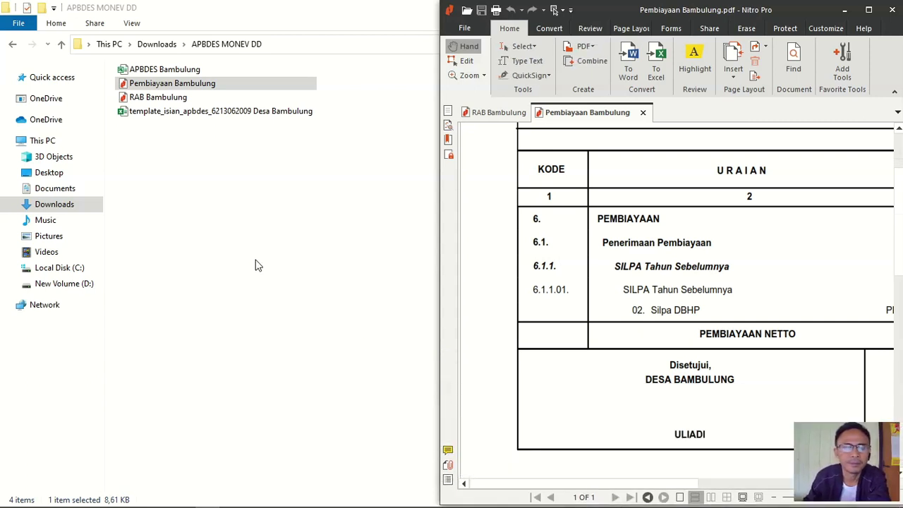
- Switch to Excel and bring up both the Book1 workbook and the template_isian_apbdes workbook for Desa Bambulung
{"action": "mouse_move", "coordinate": [131, 507]}
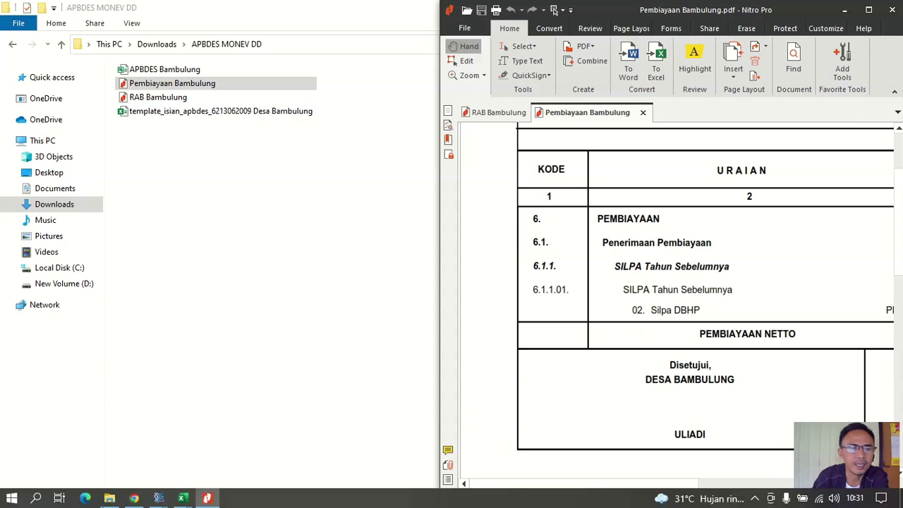
{"action": "mouse_move", "coordinate": [182, 501]}
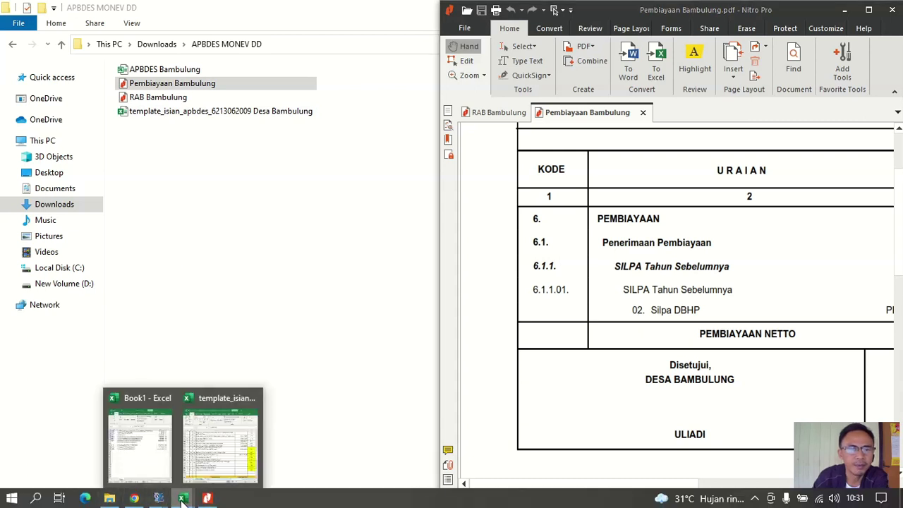
{"action": "left_click", "coordinate": [160, 466]}
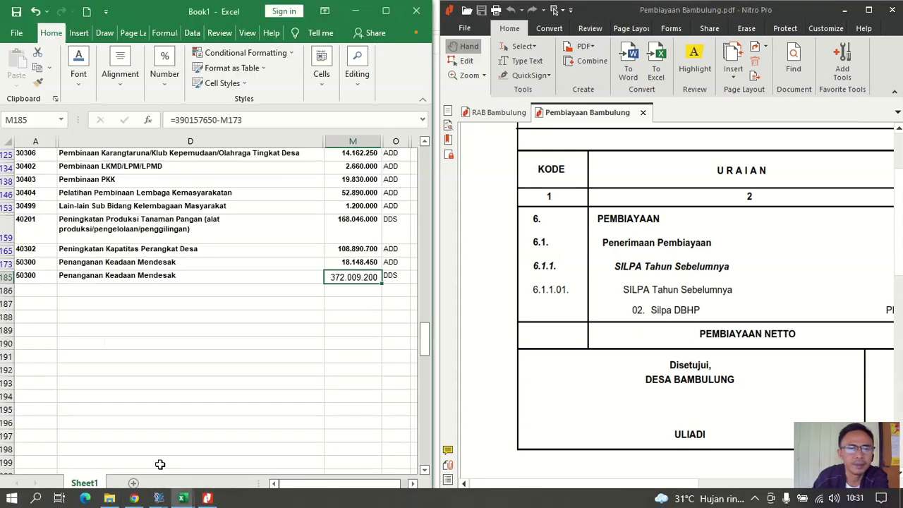
{"action": "mouse_move", "coordinate": [182, 500]}
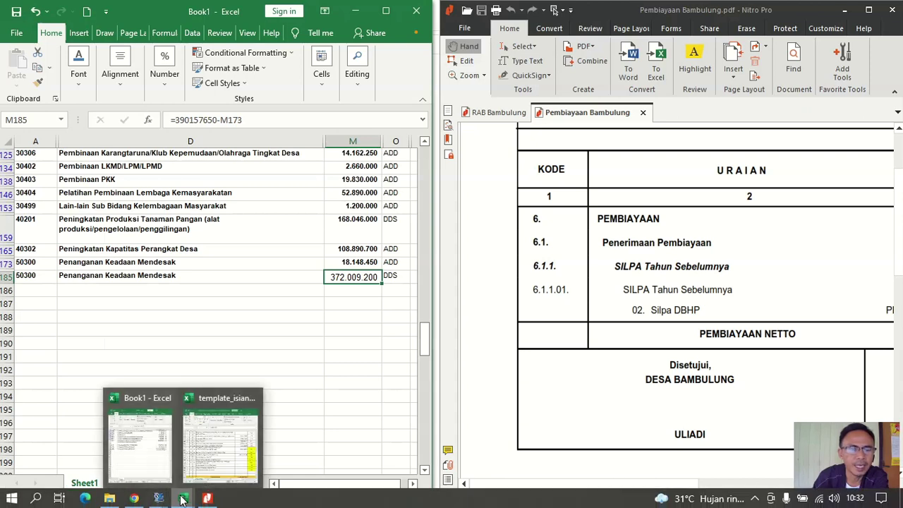
{"action": "left_click", "coordinate": [221, 443]}
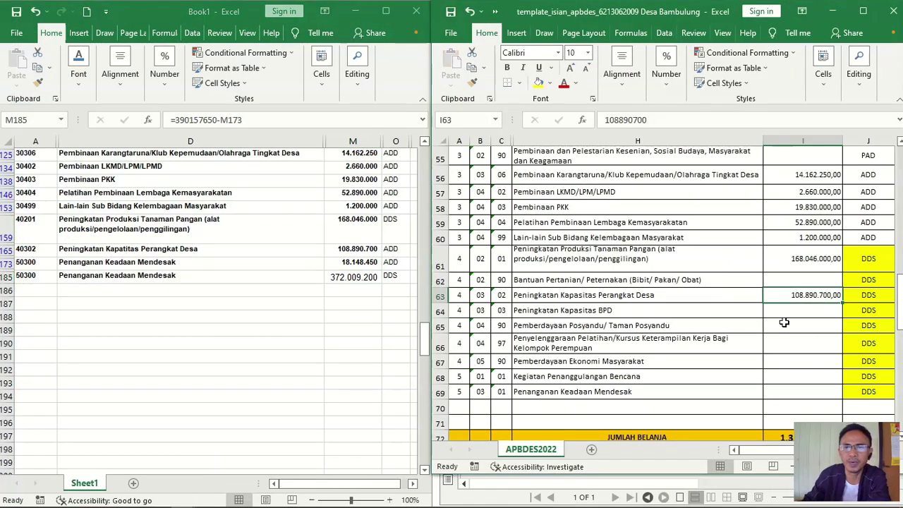
- Duplicate the Penanganan Keadaan Mendesak codes and description from A69:H69 of APBDES2022 into row 70
{"action": "scroll", "coordinate": [783, 322], "scroll_direction": "down", "scroll_amount": 2}
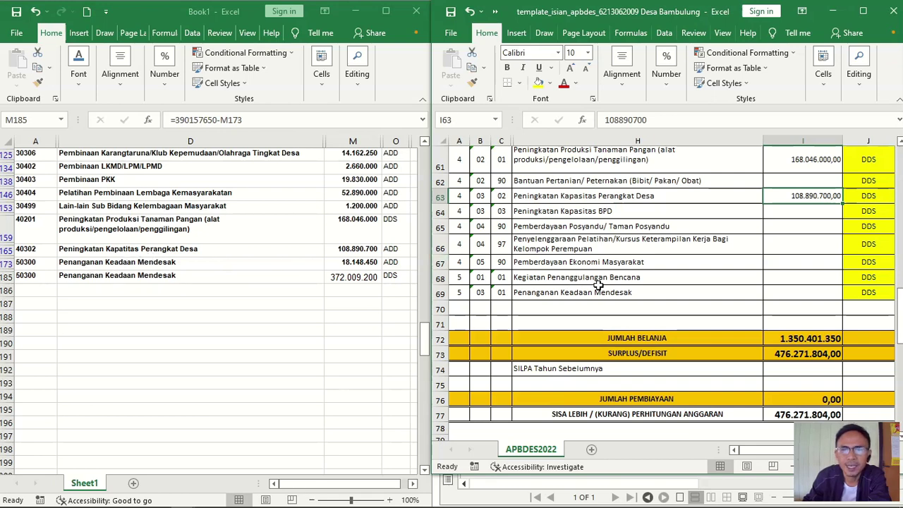
{"action": "left_click", "coordinate": [625, 294]}
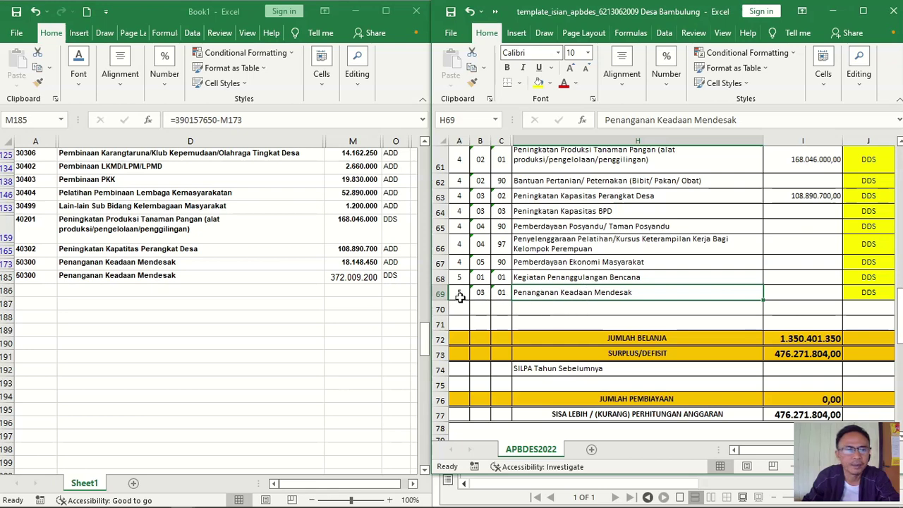
{"action": "left_click_drag", "start_coordinate": [456, 295], "coordinate": [637, 294]}
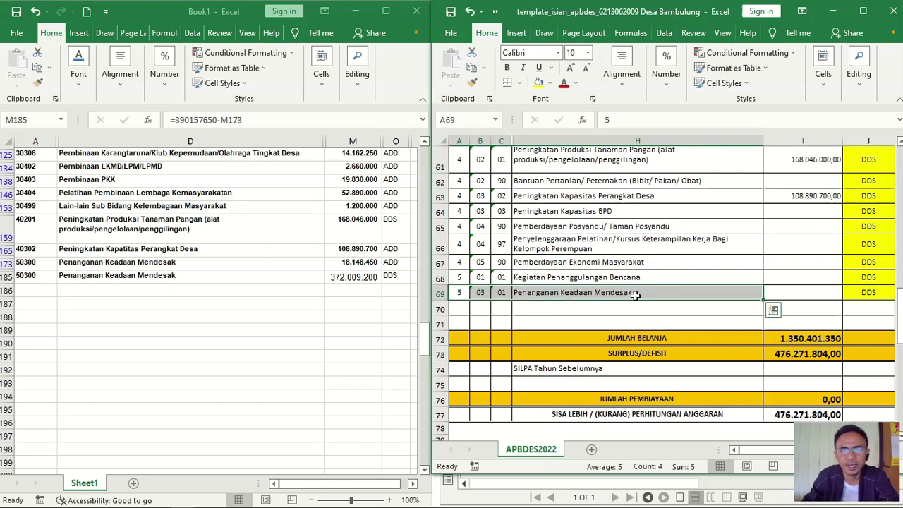
{"action": "key", "text": "ctrl+c"}
{"action": "left_click", "coordinate": [462, 310]}
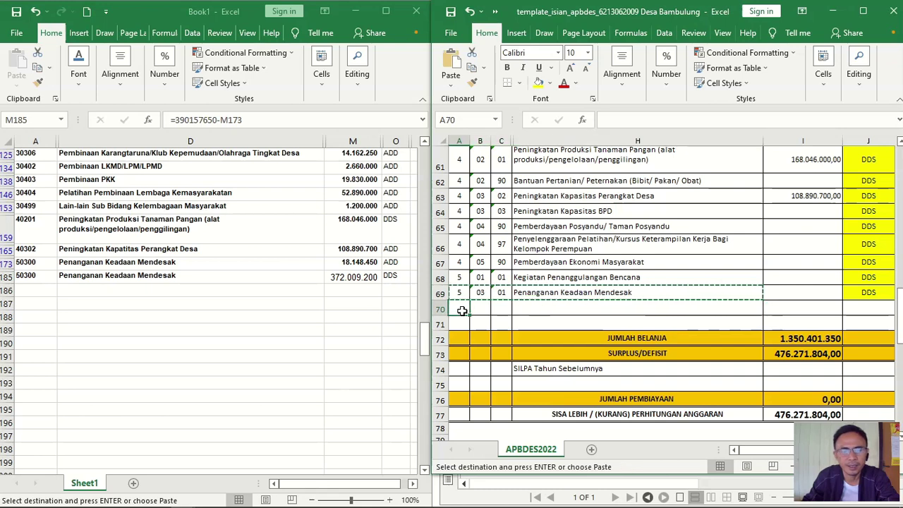
{"action": "key", "text": "ctrl+v"}
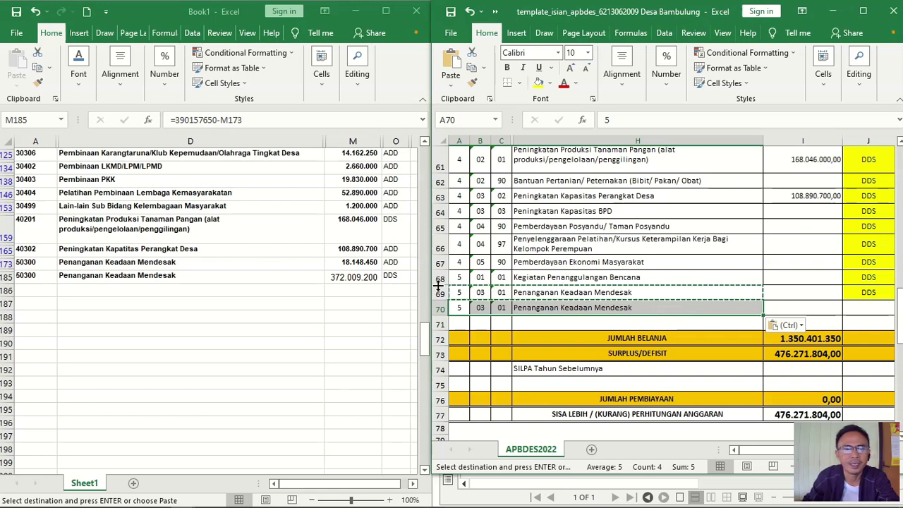
- Copy the ADD-funded Penanganan Keadaan Mendesak amount from M173 of Book1 into I69 of APBDES2022 as the value 18148450
{"action": "left_click", "coordinate": [355, 272]}
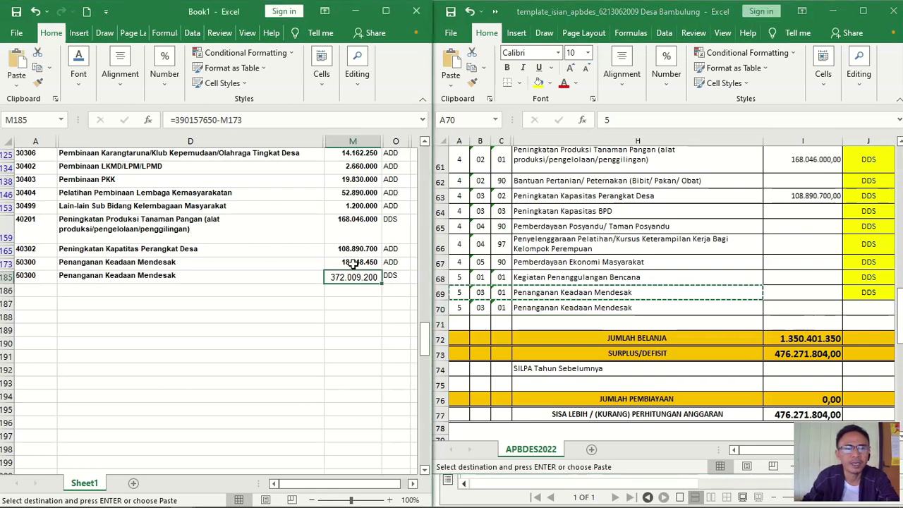
{"action": "left_click", "coordinate": [356, 263]}
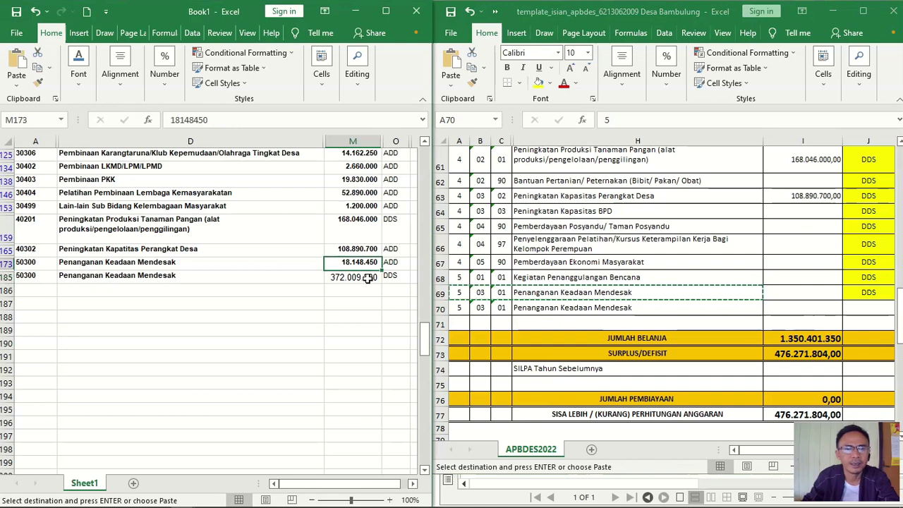
{"action": "key", "text": "ctrl+c"}
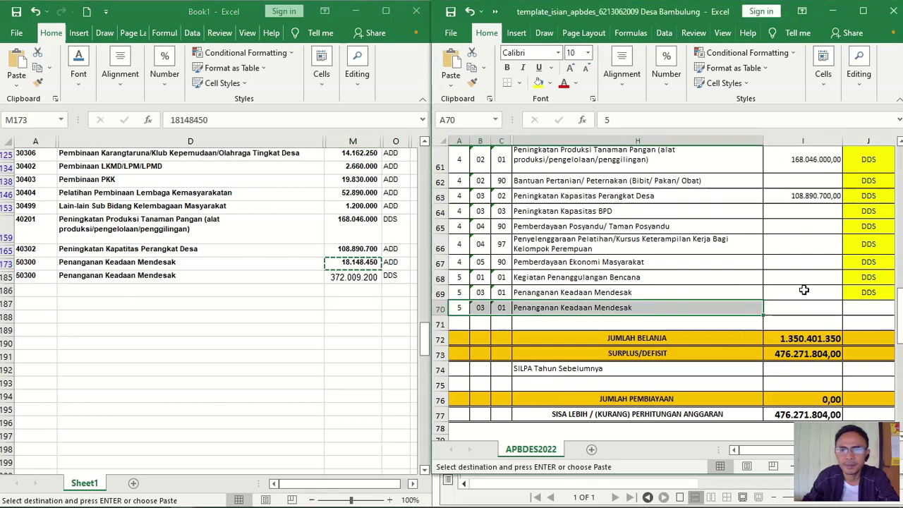
{"action": "left_click", "coordinate": [804, 292]}
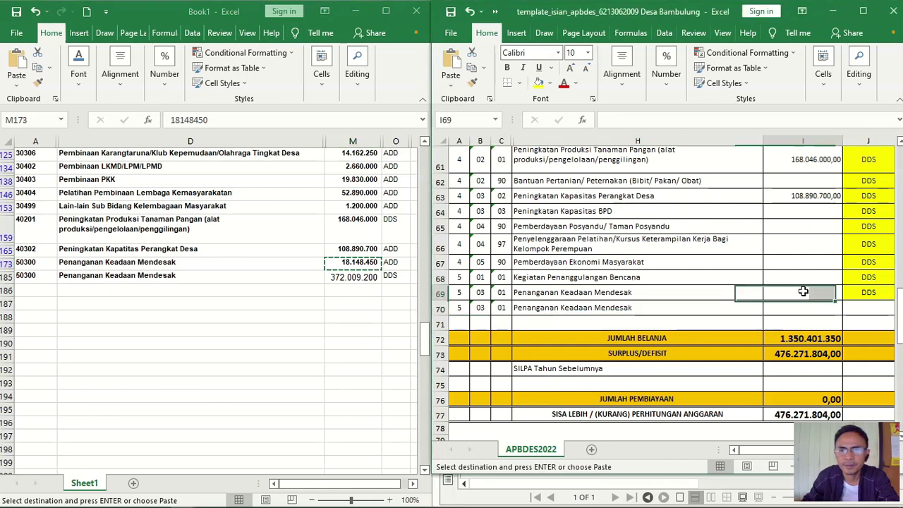
{"action": "left_click", "coordinate": [451, 86]}
{"action": "left_click", "coordinate": [447, 162]}
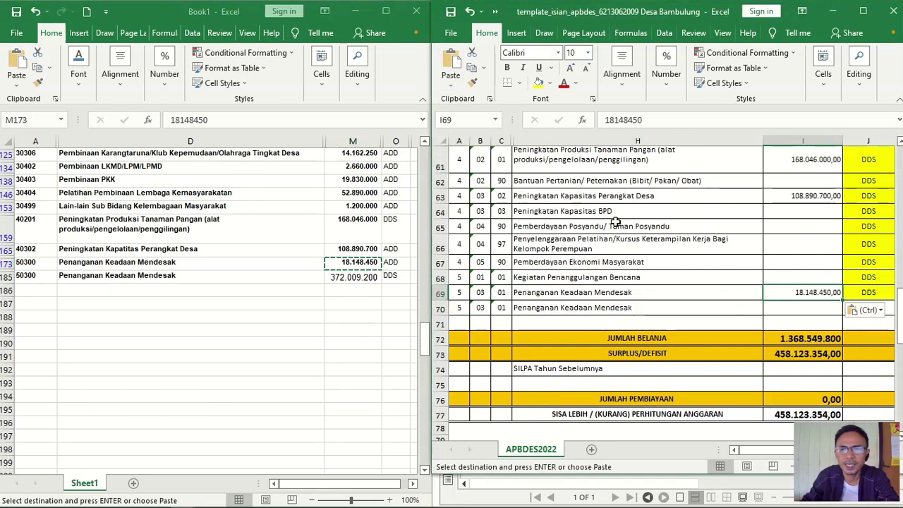
- Change the funding source in J69 to ADD by copying the ADD cell from J60
{"action": "left_click", "coordinate": [868, 292]}
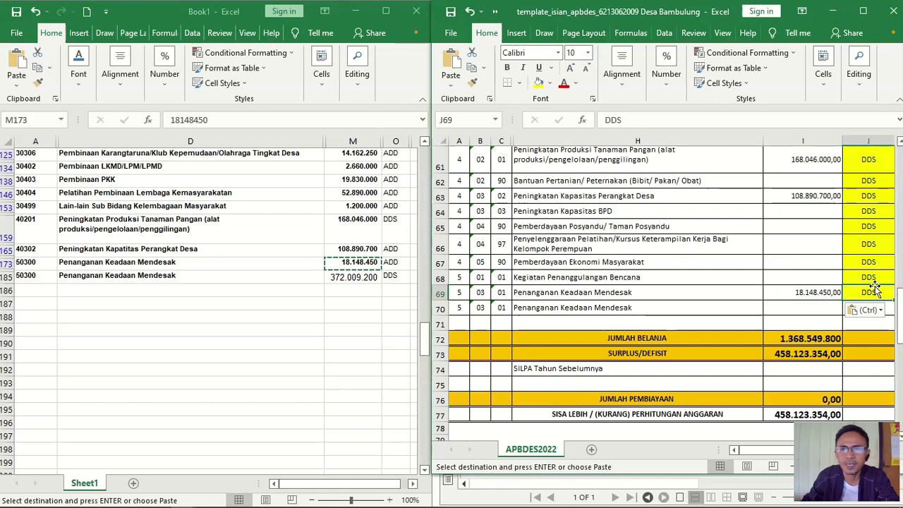
{"action": "scroll", "coordinate": [871, 285], "scroll_direction": "up", "scroll_amount": 2}
{"action": "left_click", "coordinate": [874, 237]}
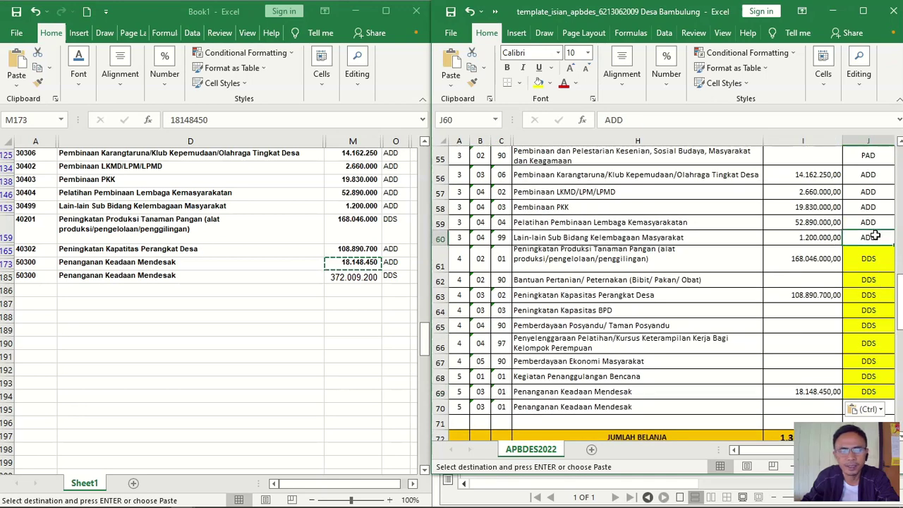
{"action": "scroll", "coordinate": [875, 237], "scroll_direction": "down", "scroll_amount": 2}
{"action": "left_click", "coordinate": [871, 293]}
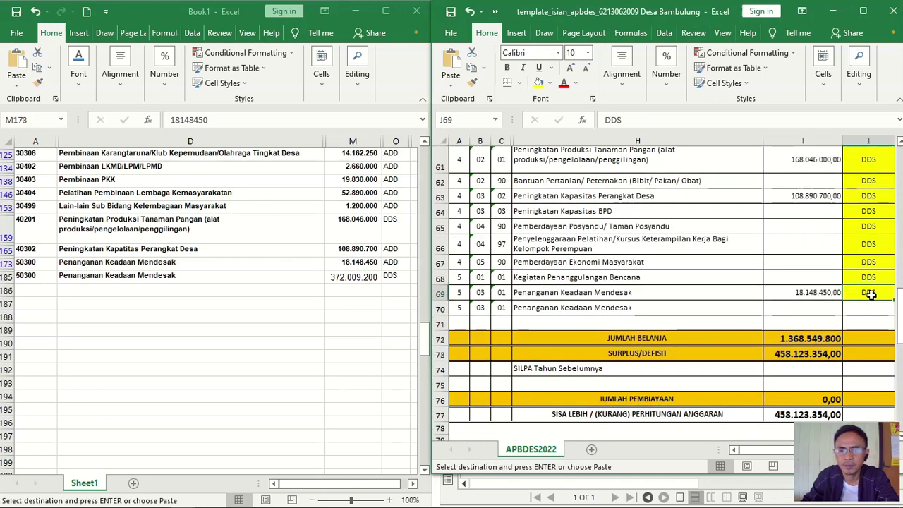
{"action": "key", "text": "ctrl+v"}
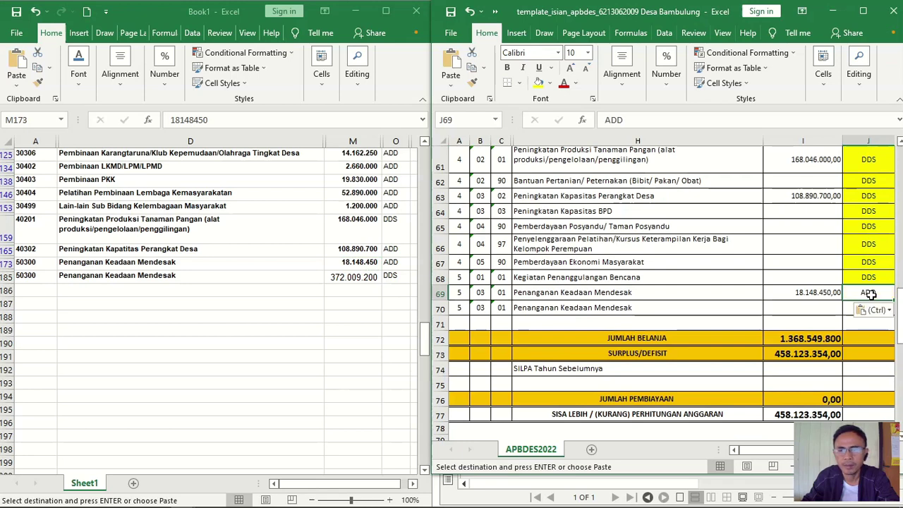
- Copy the DDS-funded Penanganan Keadaan Mendesak amount from M185 of Book1 into I70 of APBDES2022 as the value 372009200
{"action": "left_click", "coordinate": [531, 308]}
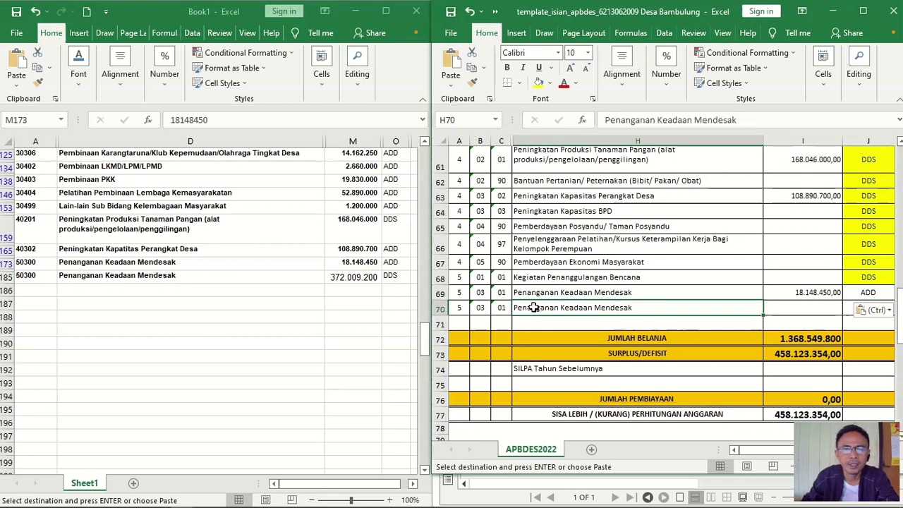
{"action": "left_click", "coordinate": [339, 279]}
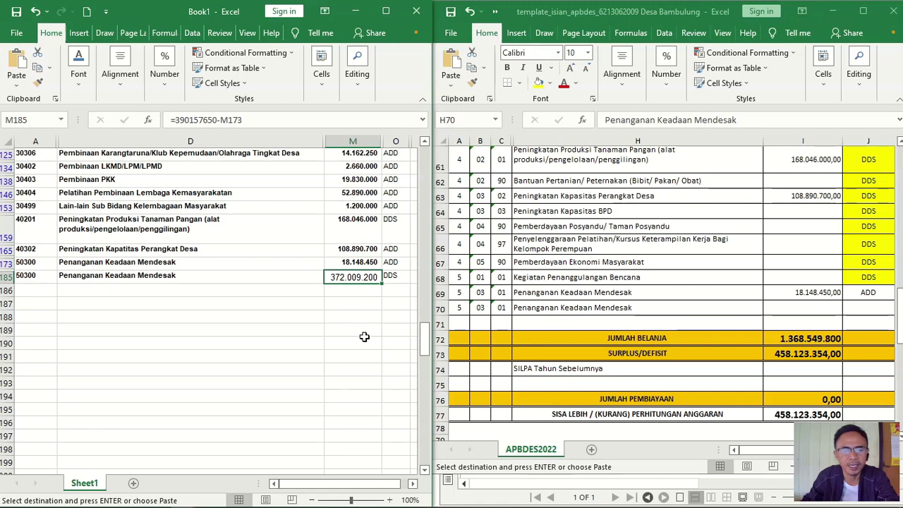
{"action": "key", "text": "ctrl+c"}
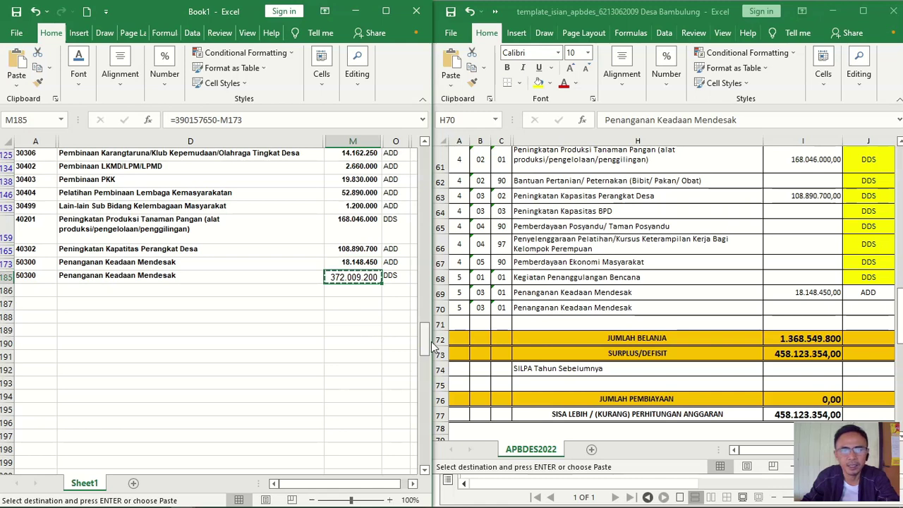
{"action": "left_click", "coordinate": [815, 311]}
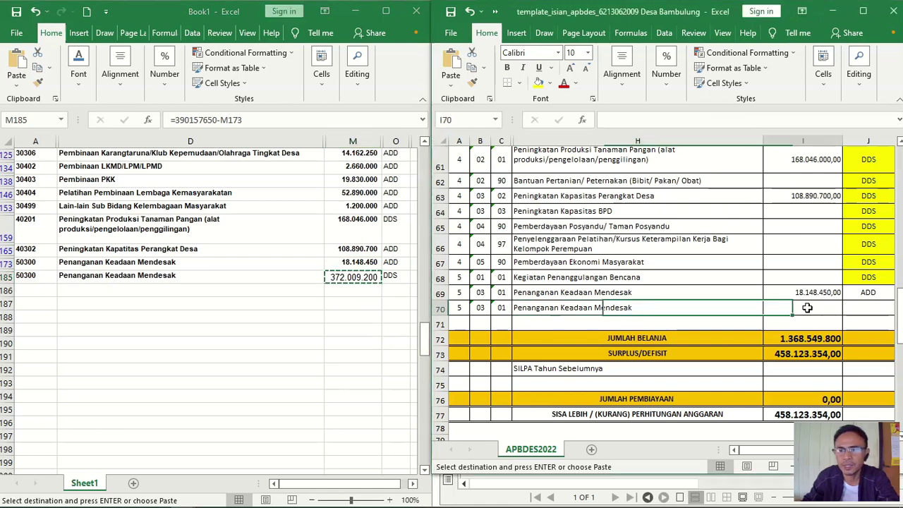
{"action": "left_click", "coordinate": [452, 86]}
{"action": "left_click", "coordinate": [448, 165]}
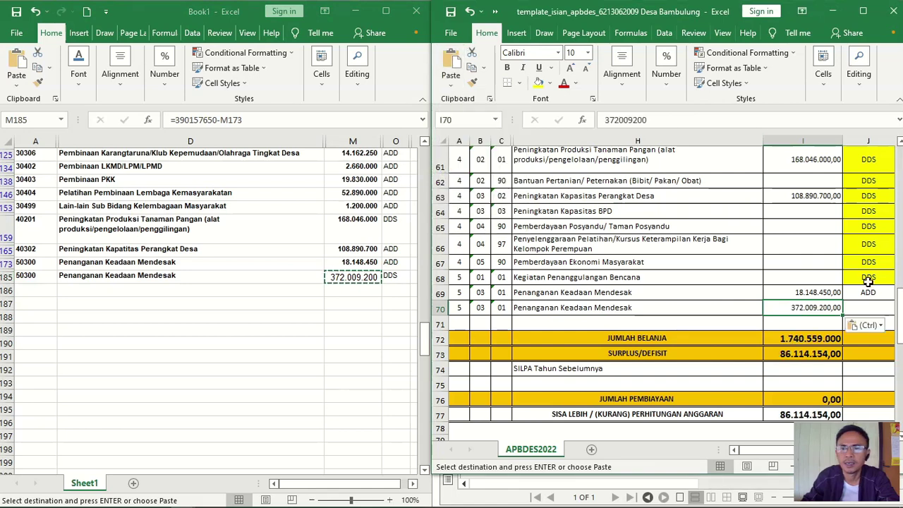
- Set the funding source in J70 to DDS by copying the yellow DDS cell from J68
{"action": "left_click", "coordinate": [867, 281]}
{"action": "key", "text": "ctrl+c"}
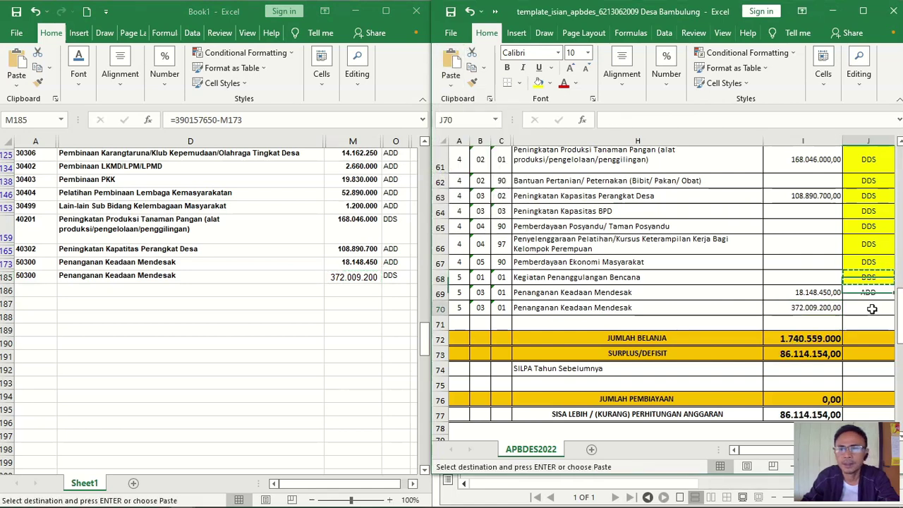
{"action": "left_click", "coordinate": [871, 308]}
{"action": "key", "text": "ctrl+v"}
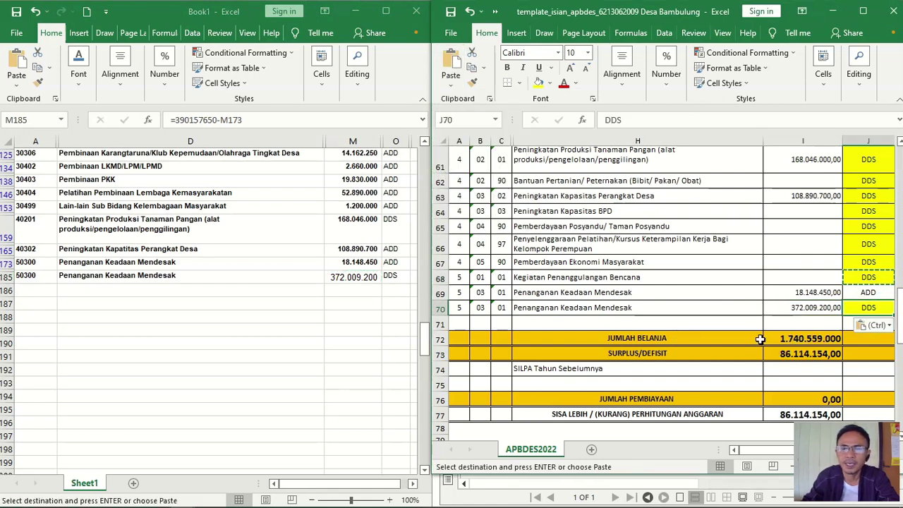
- Review the SURPLUS/DEFISIT formula in I73 against the entered spending rows, JUMLAH BELANJA, and the SILPA and PEMBIAYAAN rows
{"action": "scroll", "coordinate": [760, 339], "scroll_direction": "down", "scroll_amount": 1}
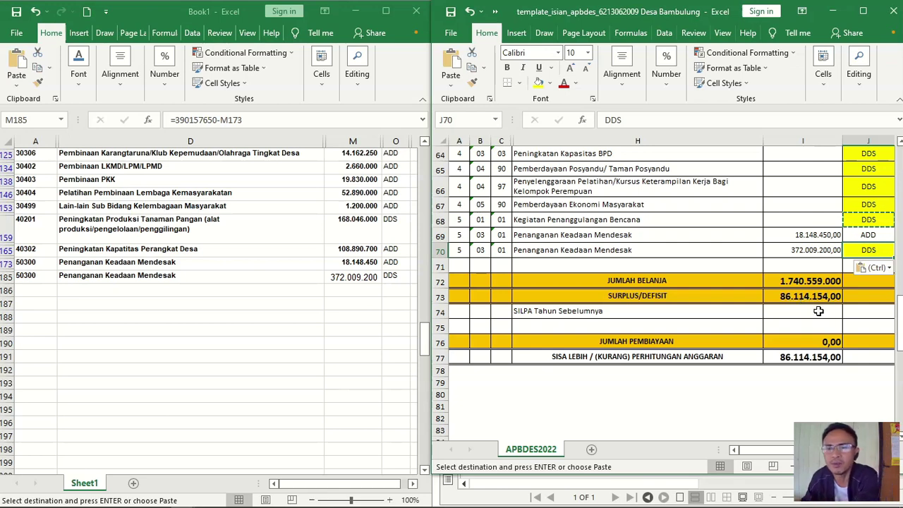
{"action": "left_click", "coordinate": [779, 298]}
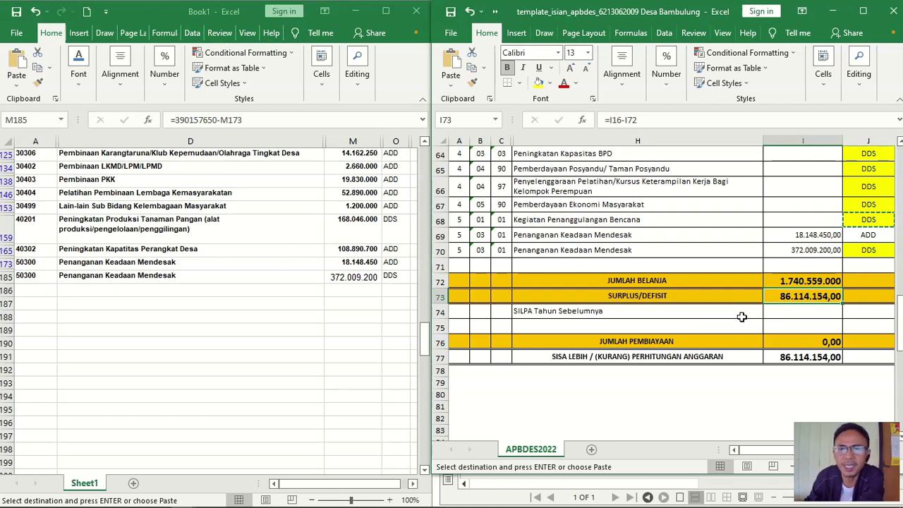
{"action": "scroll", "coordinate": [743, 317], "scroll_direction": "up", "scroll_amount": 1}
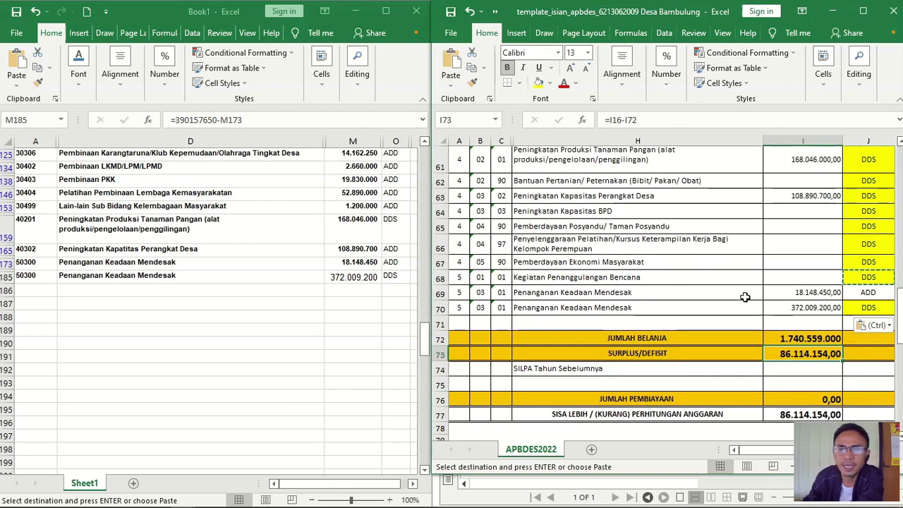
{"action": "scroll", "coordinate": [811, 305], "scroll_direction": "down", "scroll_amount": 1}
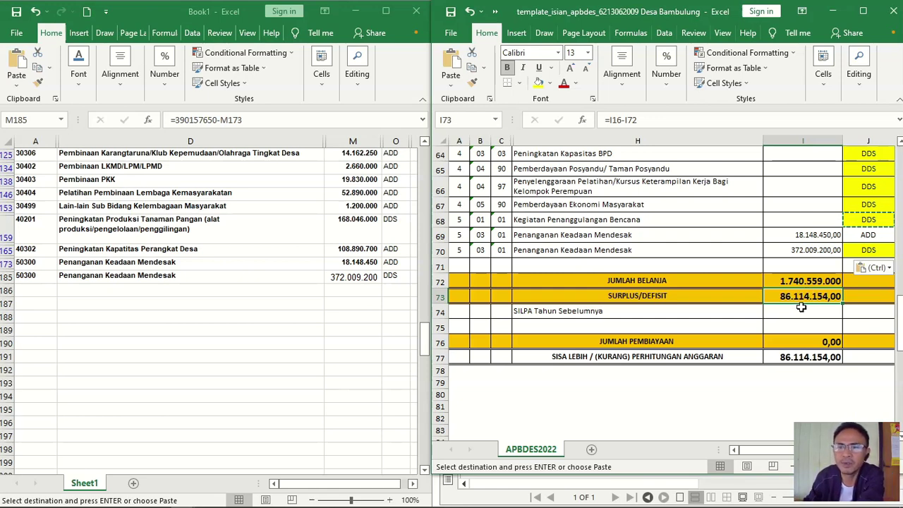
{"action": "scroll", "coordinate": [801, 307], "scroll_direction": "up", "scroll_amount": 2}
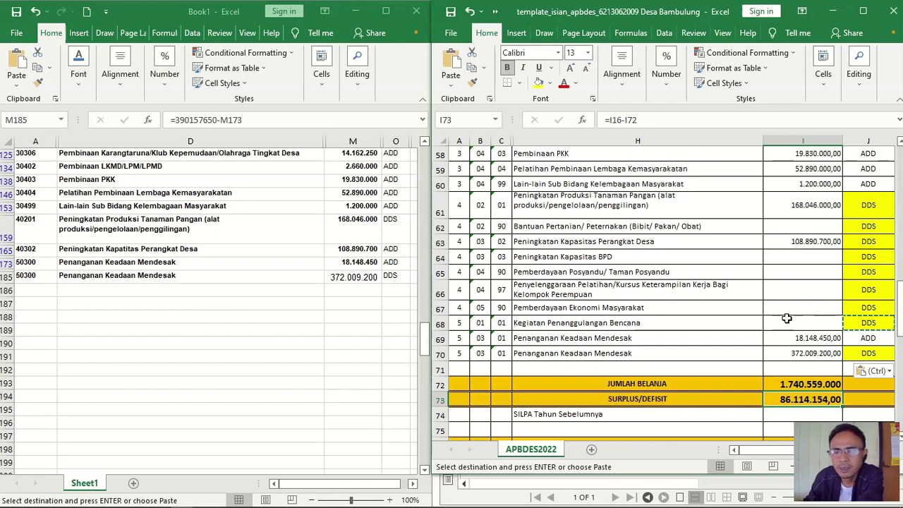
{"action": "scroll", "coordinate": [786, 317], "scroll_direction": "up", "scroll_amount": 2}
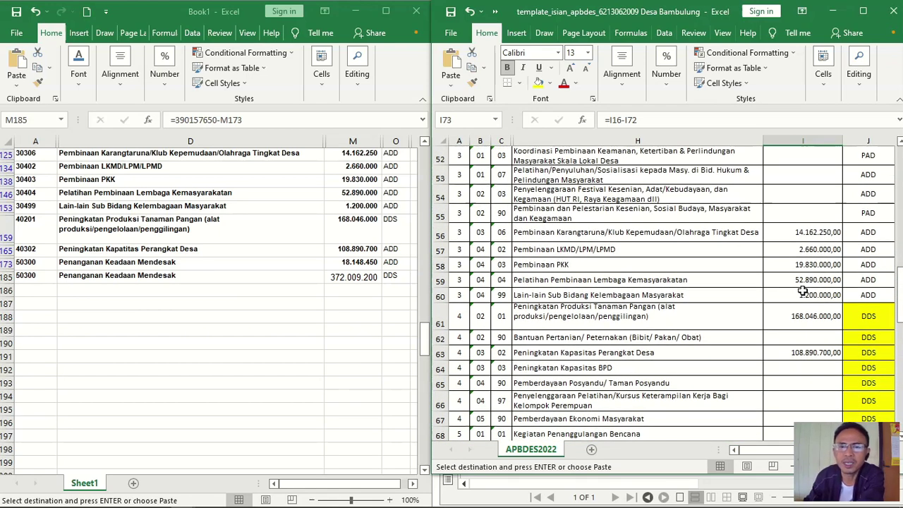
{"action": "scroll", "coordinate": [800, 291], "scroll_direction": "down", "scroll_amount": 2}
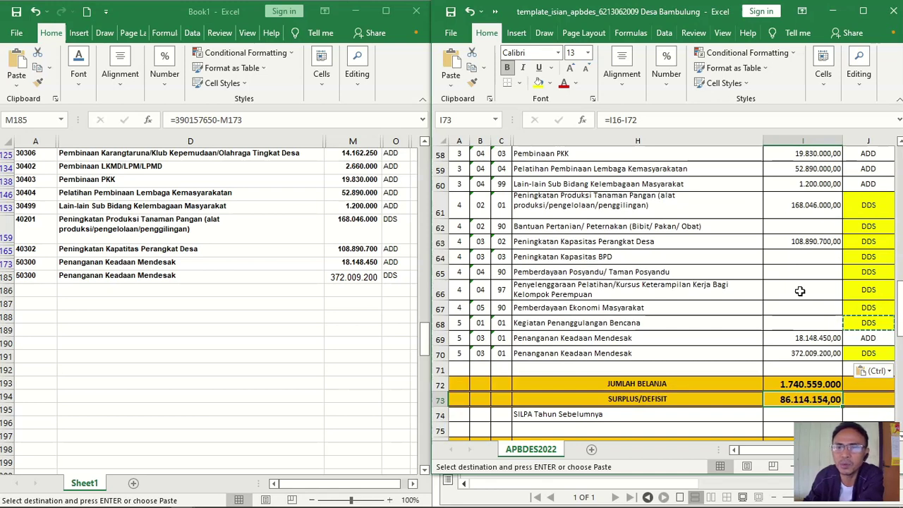
{"action": "scroll", "coordinate": [800, 291], "scroll_direction": "down", "scroll_amount": 1}
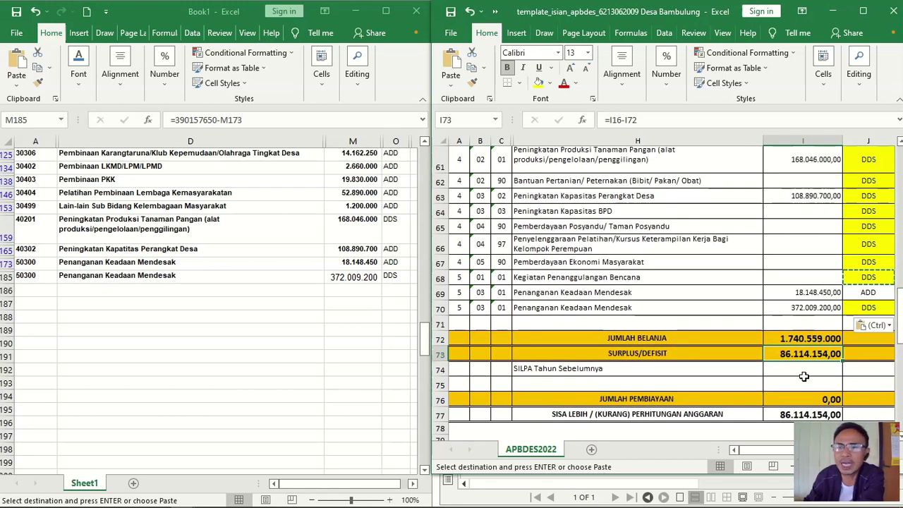
{"action": "scroll", "coordinate": [804, 376], "scroll_direction": "down", "scroll_amount": 1}
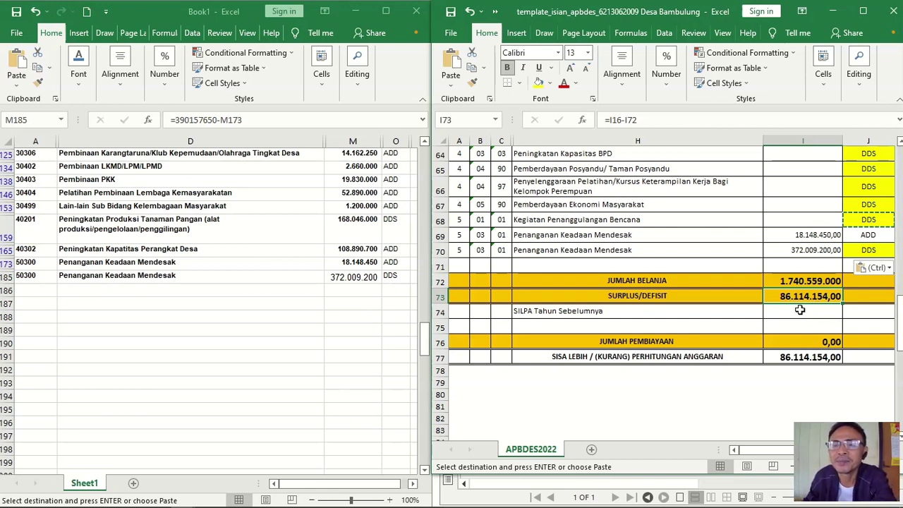
- Switch to Book1 in a full-size window and unhide all hidden columns across Sheet1
{"action": "scroll", "coordinate": [799, 310], "scroll_direction": "down", "scroll_amount": 1}
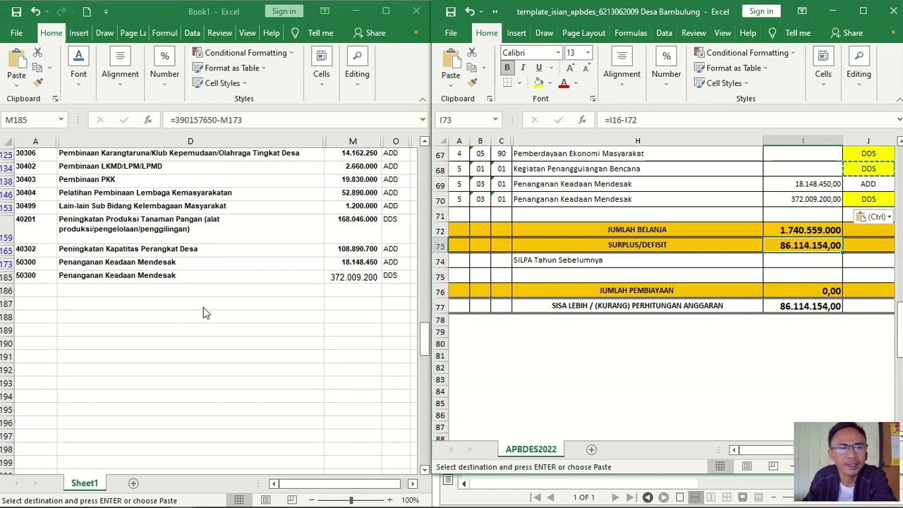
{"action": "key", "text": "alt+Tab"}
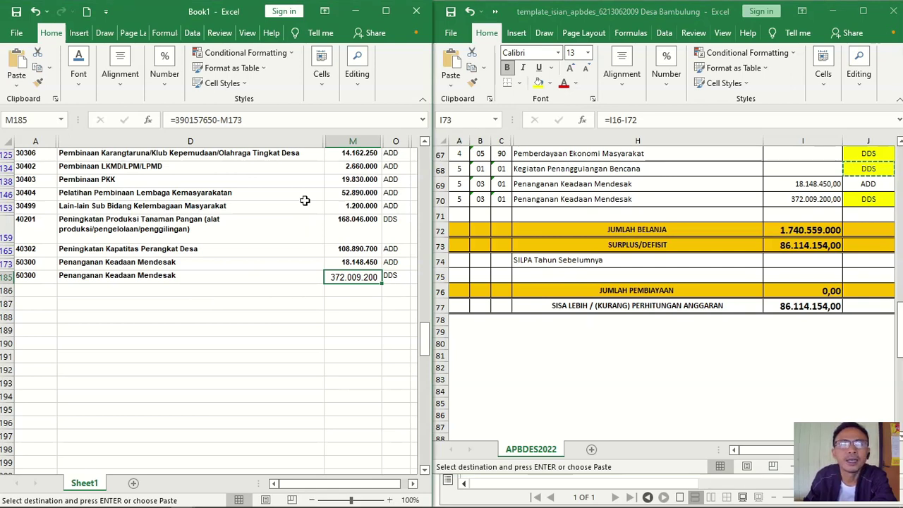
{"action": "left_click", "coordinate": [386, 11]}
{"action": "scroll", "coordinate": [211, 241], "scroll_direction": "up", "scroll_amount": 15}
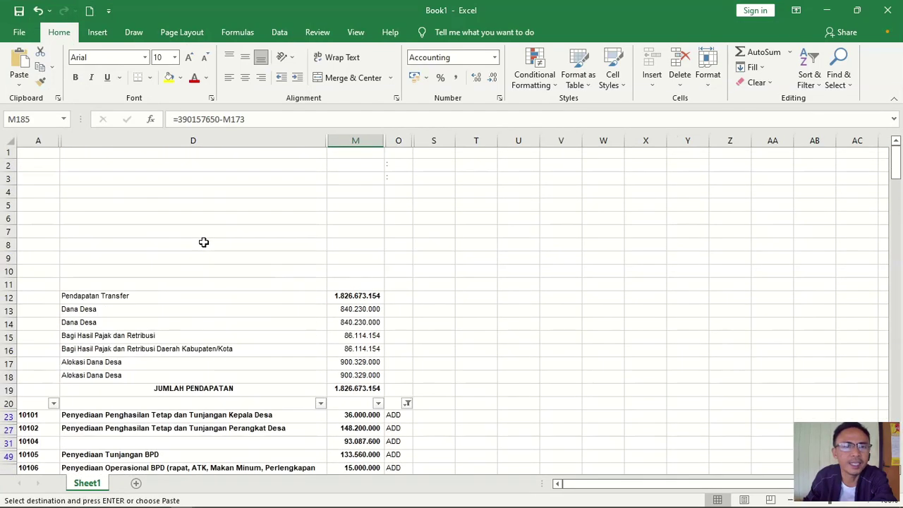
{"action": "left_click", "coordinate": [8, 142]}
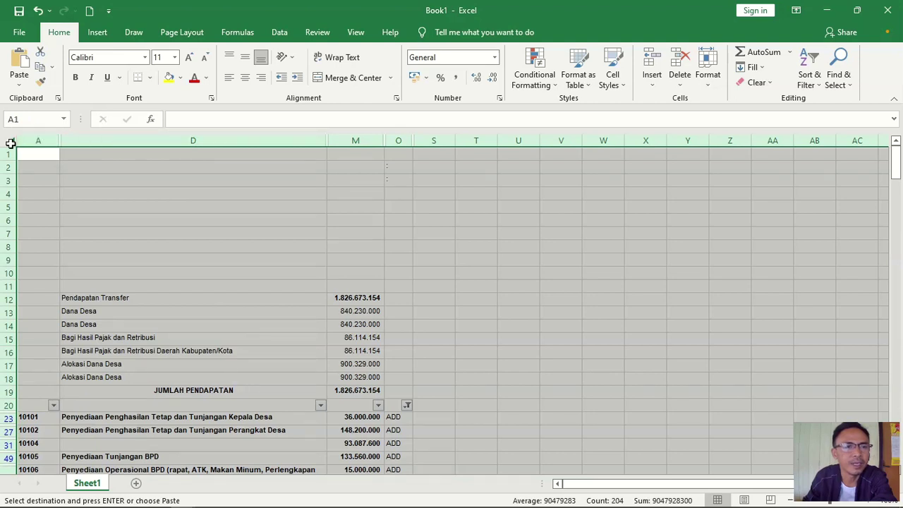
{"action": "right_click", "coordinate": [37, 149]}
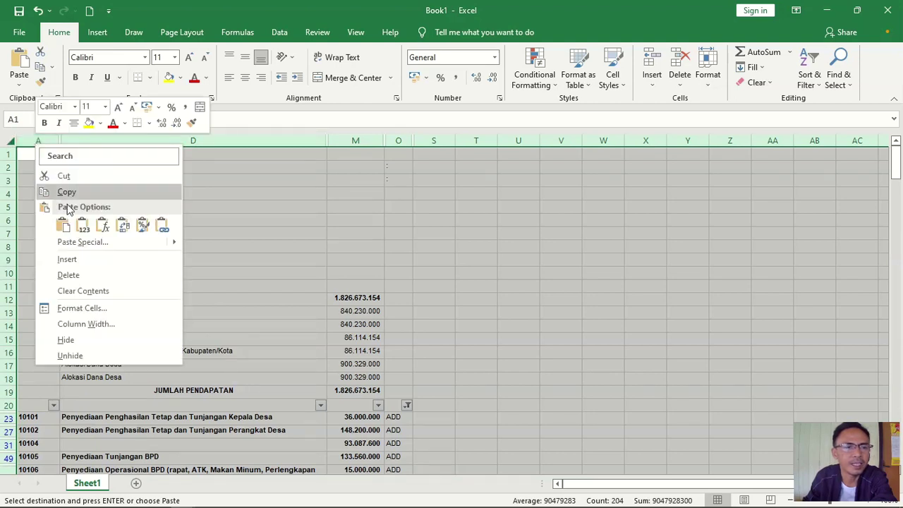
{"action": "left_click", "coordinate": [70, 356]}
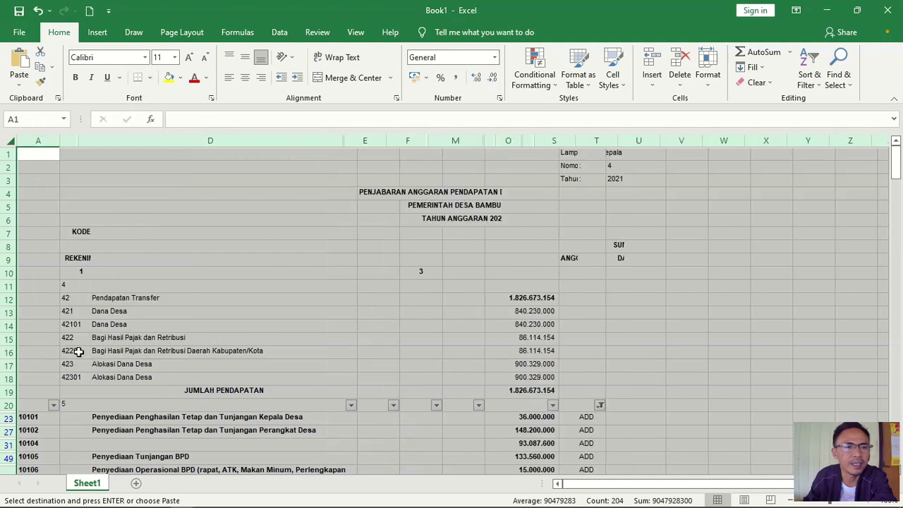
- Examine the unhidden columns of Book1 from the last spending rows back up to the header for any Pembiayaan entries
{"action": "scroll", "coordinate": [585, 327], "scroll_direction": "down", "scroll_amount": 10}
{"action": "scroll", "coordinate": [647, 337], "scroll_direction": "down", "scroll_amount": 5}
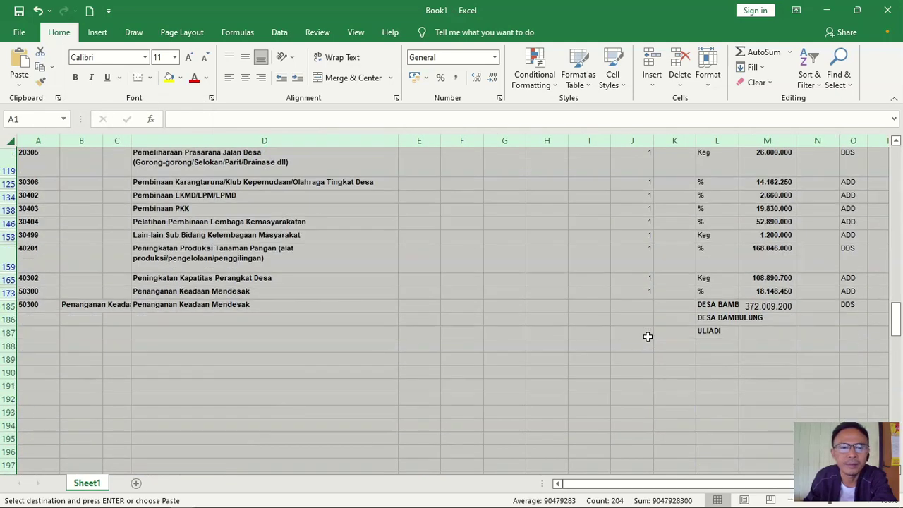
{"action": "scroll", "coordinate": [656, 324], "scroll_direction": "up", "scroll_amount": 1}
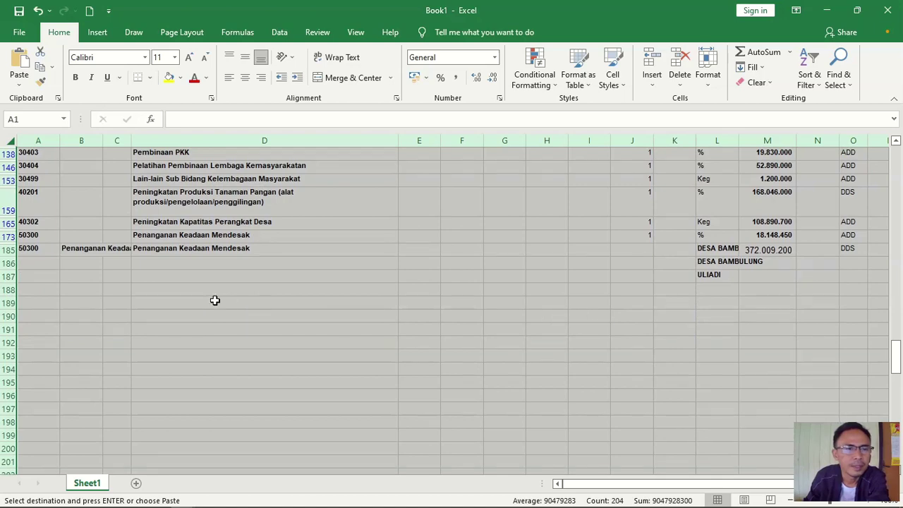
{"action": "scroll", "coordinate": [656, 388], "scroll_direction": "down", "scroll_amount": 1}
{"action": "scroll", "coordinate": [659, 391], "scroll_direction": "up", "scroll_amount": 1}
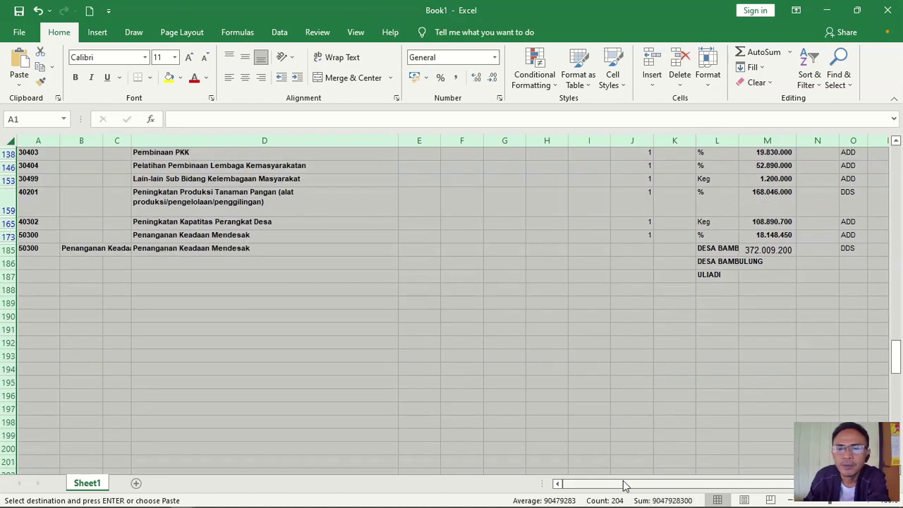
{"action": "left_click_drag", "start_coordinate": [618, 485], "coordinate": [718, 498]}
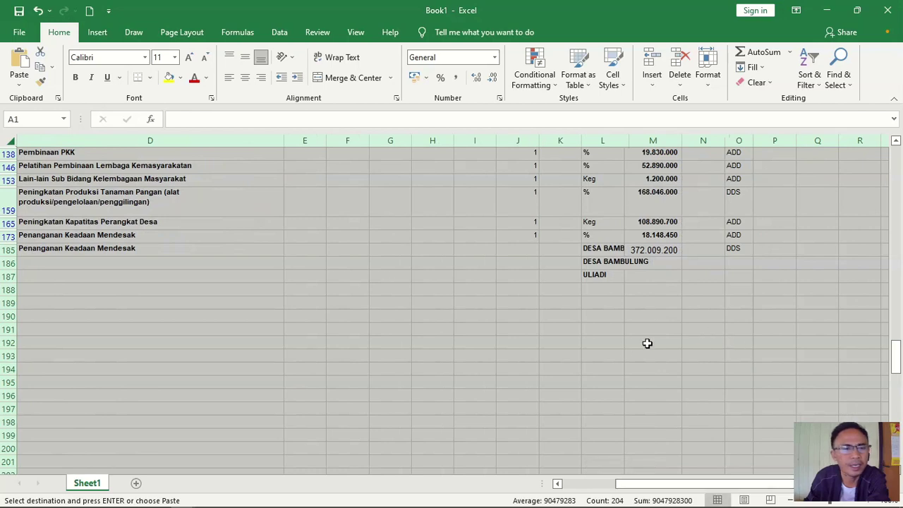
{"action": "scroll", "coordinate": [510, 347], "scroll_direction": "up", "scroll_amount": 3}
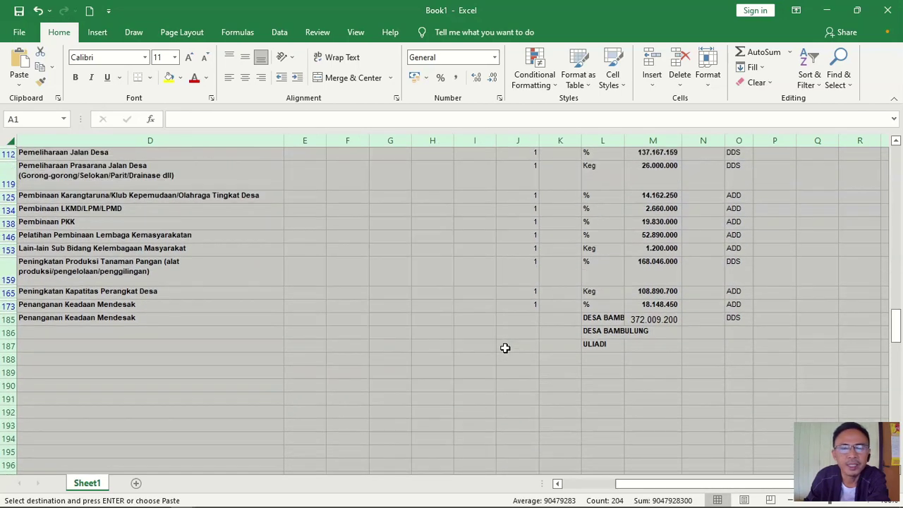
{"action": "scroll", "coordinate": [505, 348], "scroll_direction": "up", "scroll_amount": 1}
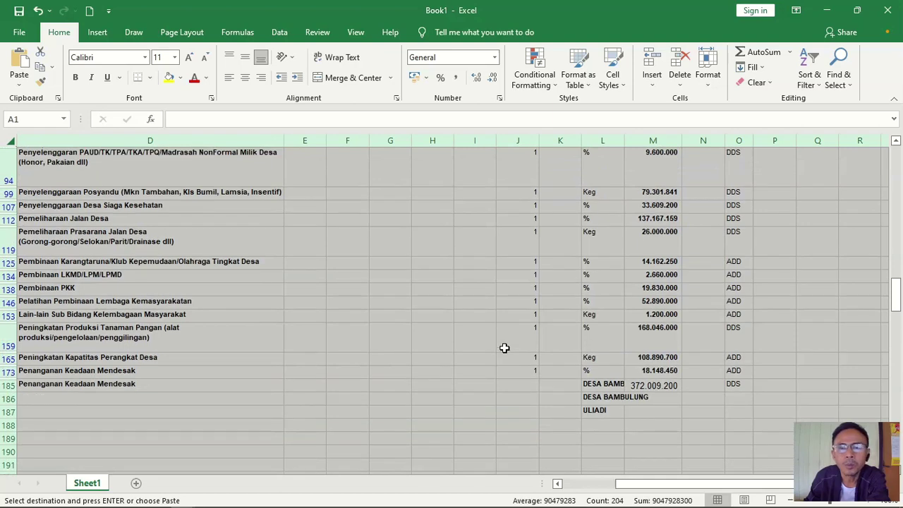
{"action": "scroll", "coordinate": [505, 347], "scroll_direction": "up", "scroll_amount": 10}
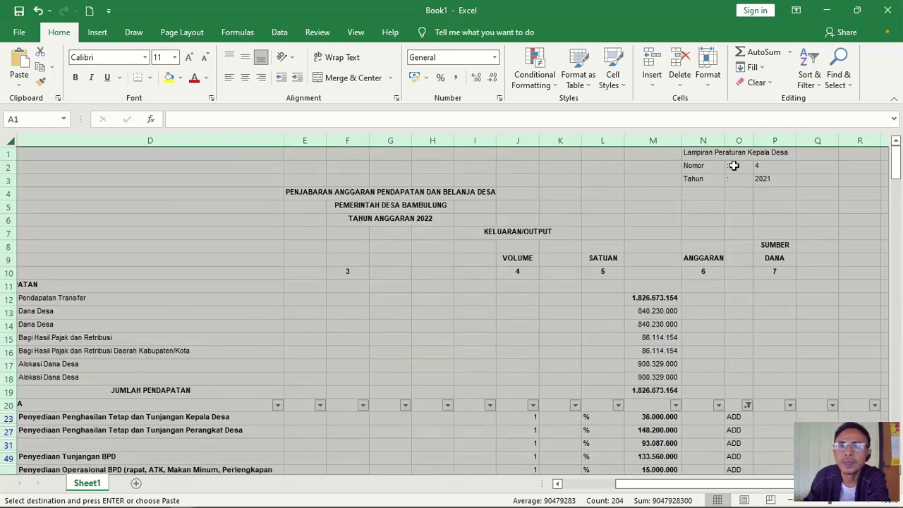
- Switch to Pembiayaan Bambulung.pdf in Nitro Pro, review its SILPA amount, and place the document side by side with the APBDES2022 template
{"action": "left_click", "coordinate": [826, 10]}
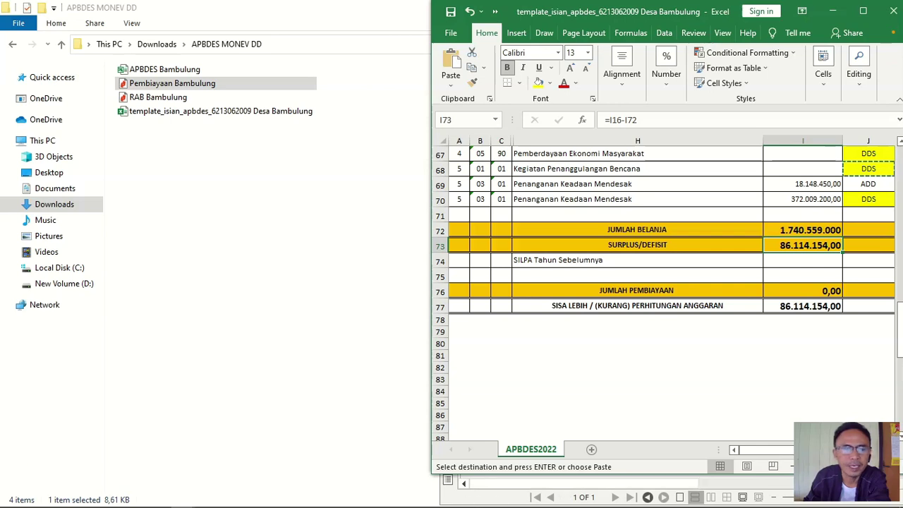
{"action": "left_click", "coordinate": [206, 498]}
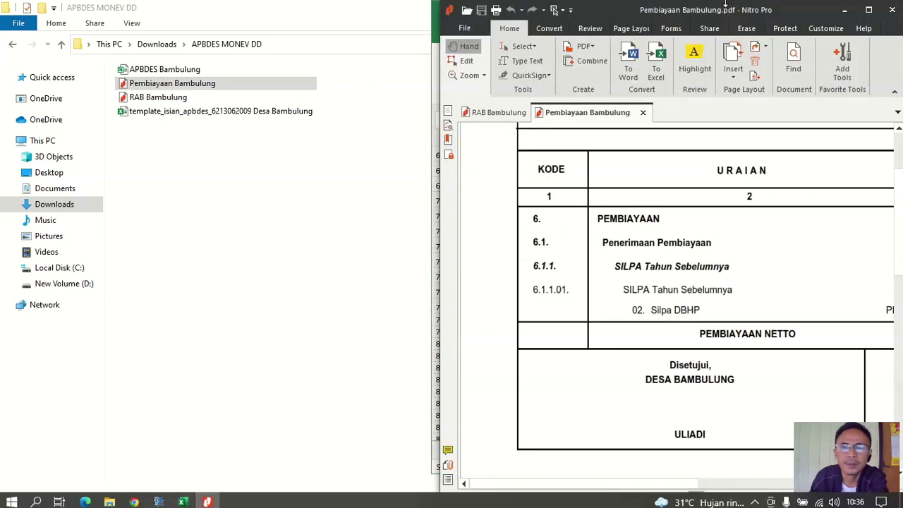
{"action": "left_click_drag", "start_coordinate": [716, 7], "coordinate": [281, 0]}
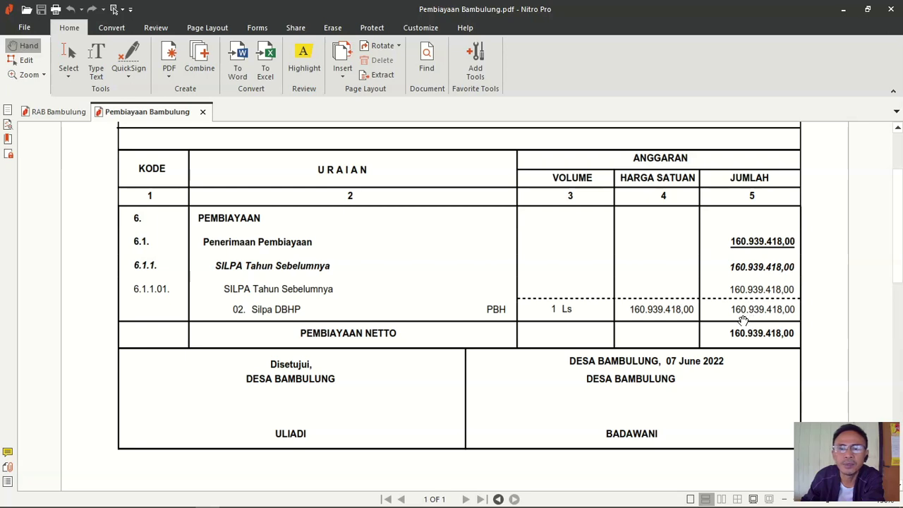
{"action": "left_click", "coordinate": [873, 13]}
{"action": "left_click_drag", "start_coordinate": [785, 14], "coordinate": [1, 14]}
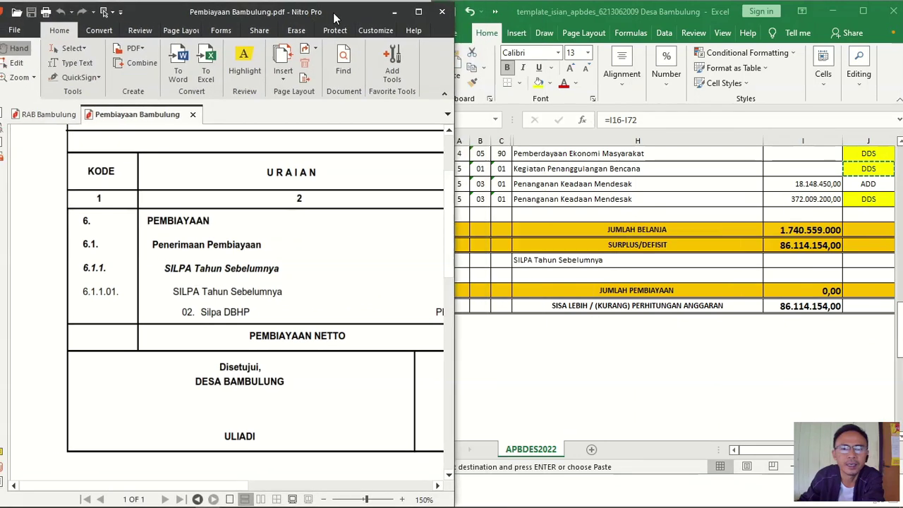
- Enter the SILPA Tahun Sebelumnya amount from the PDF's JUMLAH column into I74 of APBDES2022 as 160.939.418
{"action": "left_click", "coordinate": [804, 245]}
{"action": "left_click_drag", "start_coordinate": [746, 453], "coordinate": [726, 468]}
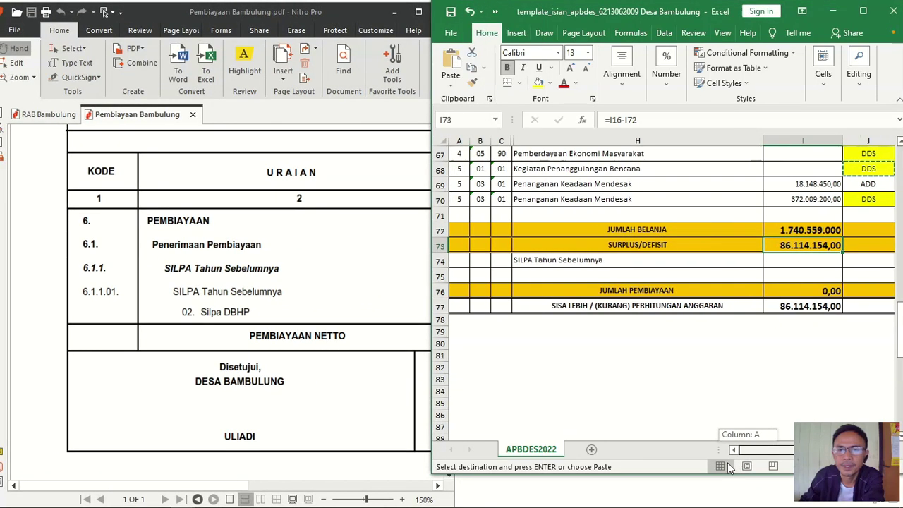
{"action": "left_click_drag", "start_coordinate": [763, 446], "coordinate": [781, 458]}
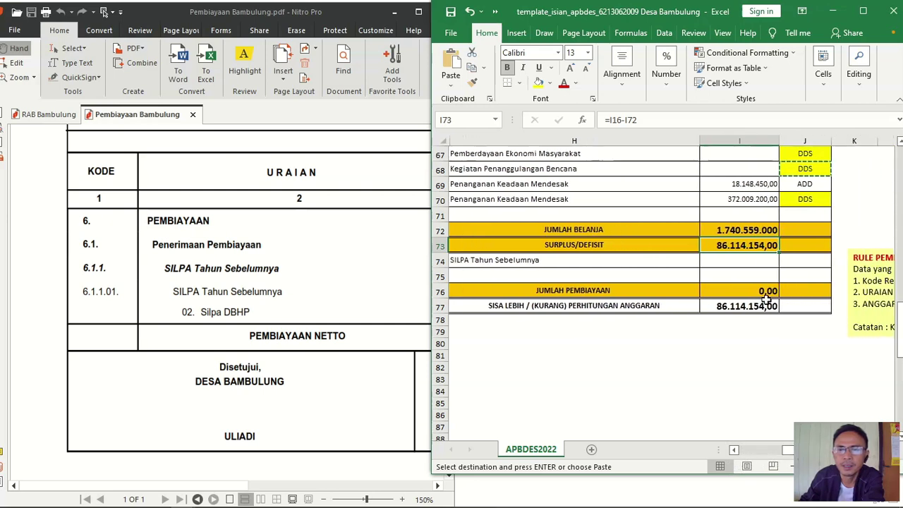
{"action": "left_click", "coordinate": [750, 261]}
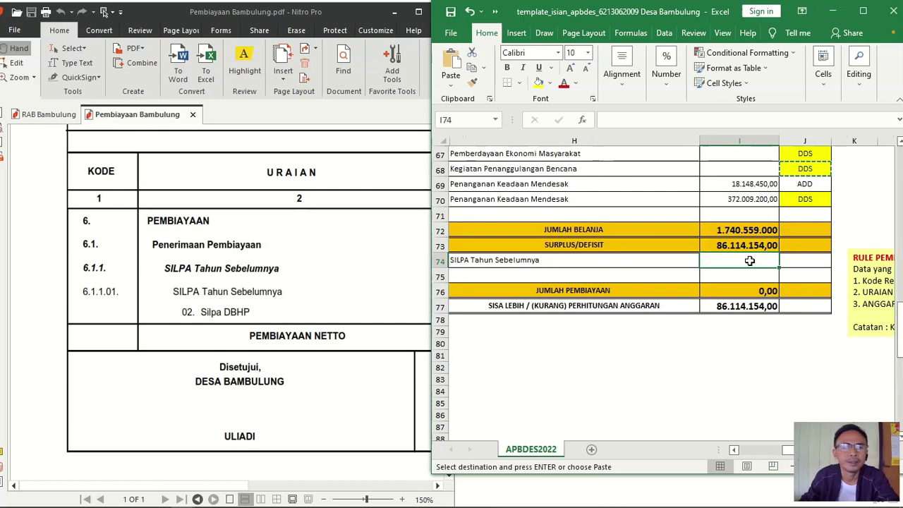
{"action": "left_click", "coordinate": [364, 319]}
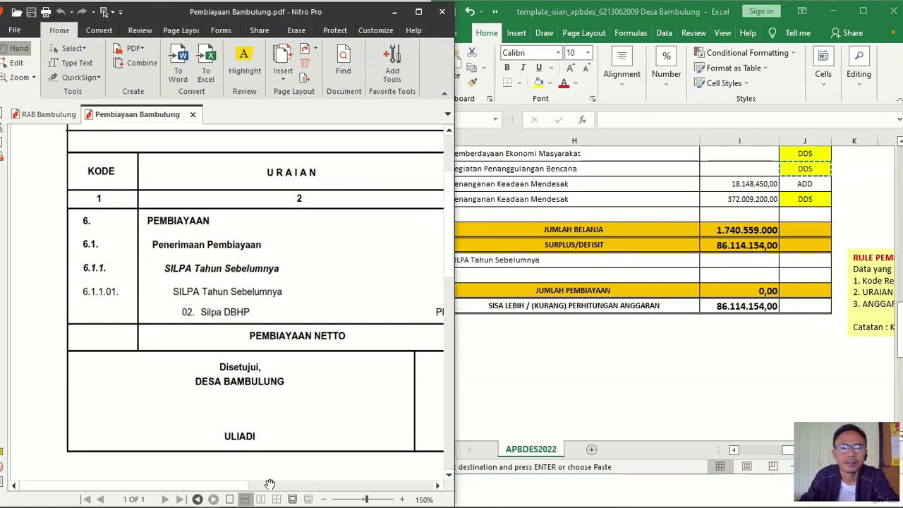
{"action": "left_click_drag", "start_coordinate": [238, 486], "coordinate": [421, 485]}
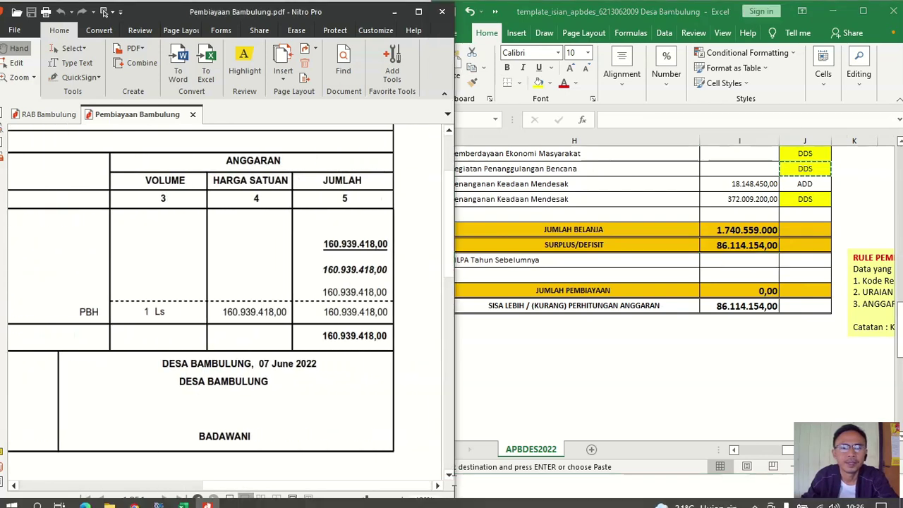
{"action": "left_click", "coordinate": [744, 257]}
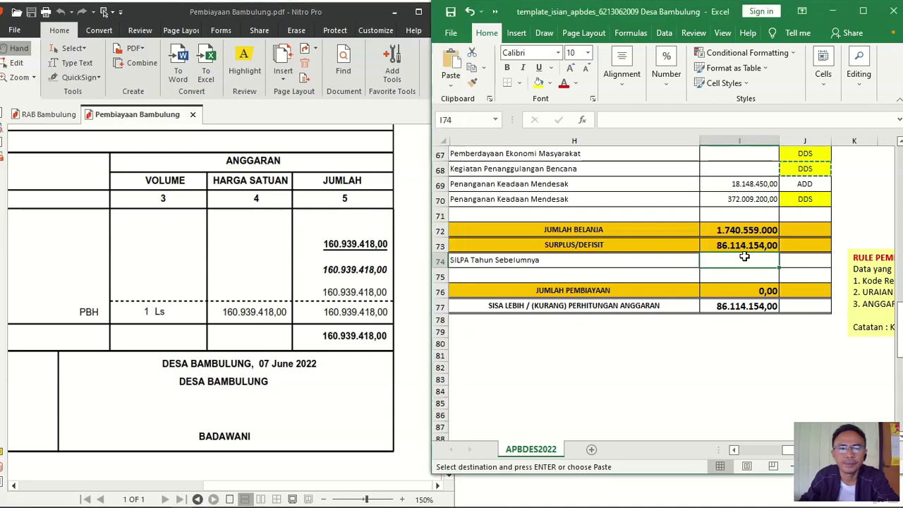
{"action": "type", "text": "160"}
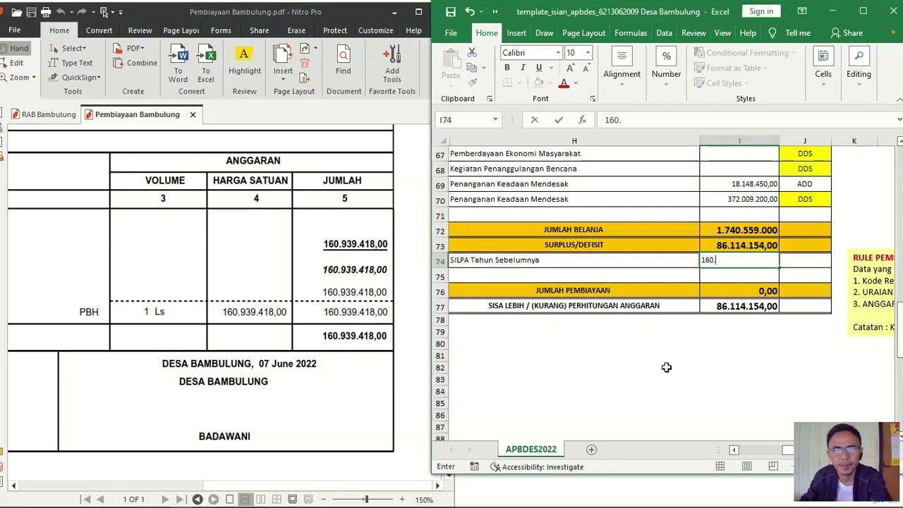
{"action": "type", "text": ".939"}
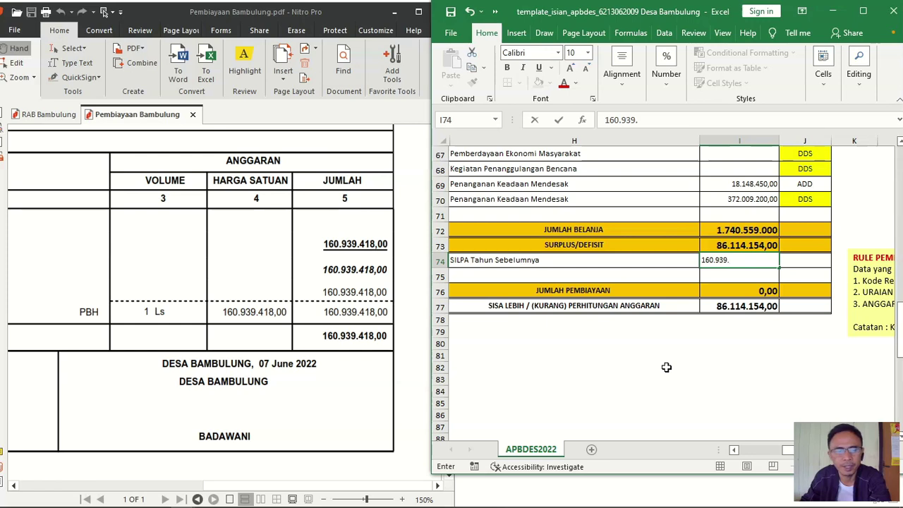
{"action": "type", "text": ".418"}
- Set the funding source of SILPA Tahun Sebelumnya in J74 to PBH and center it horizontally
{"action": "left_click", "coordinate": [810, 259]}
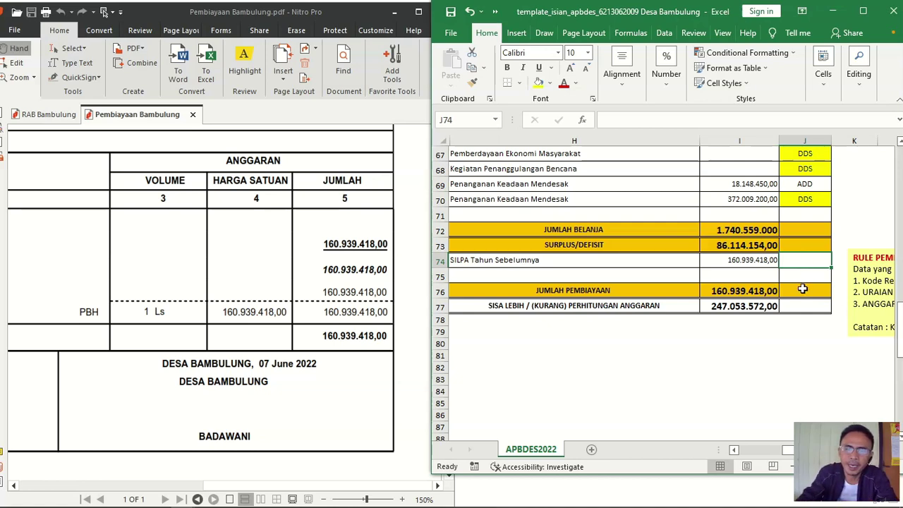
{"action": "type", "text": "PBH"}
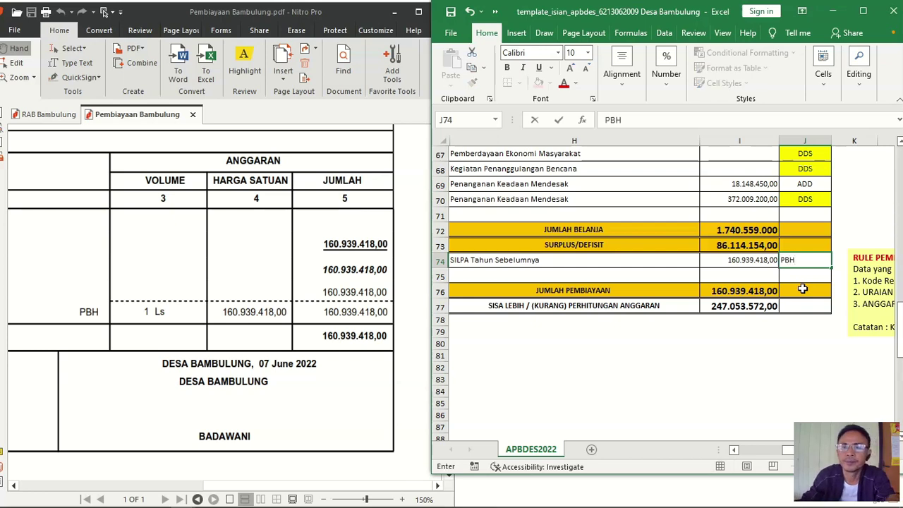
{"action": "left_click", "coordinate": [810, 277]}
{"action": "left_click", "coordinate": [803, 260]}
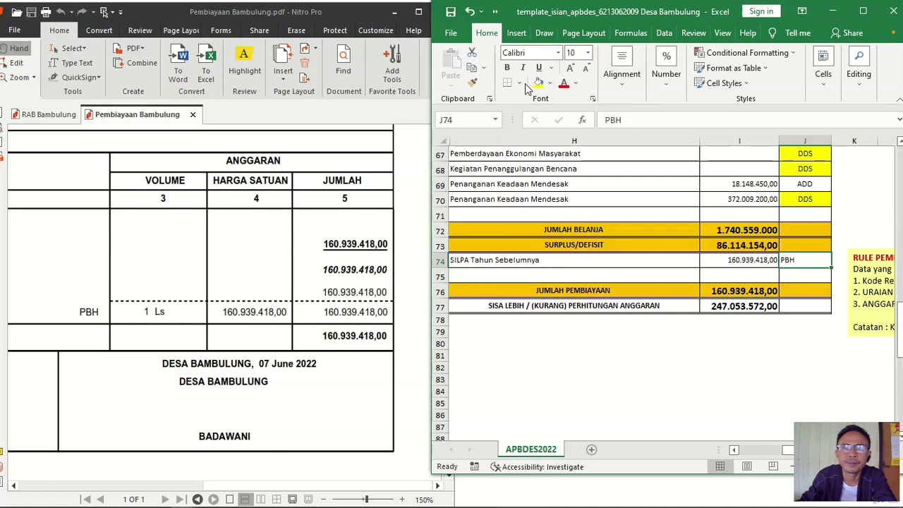
{"action": "left_click", "coordinate": [621, 77]}
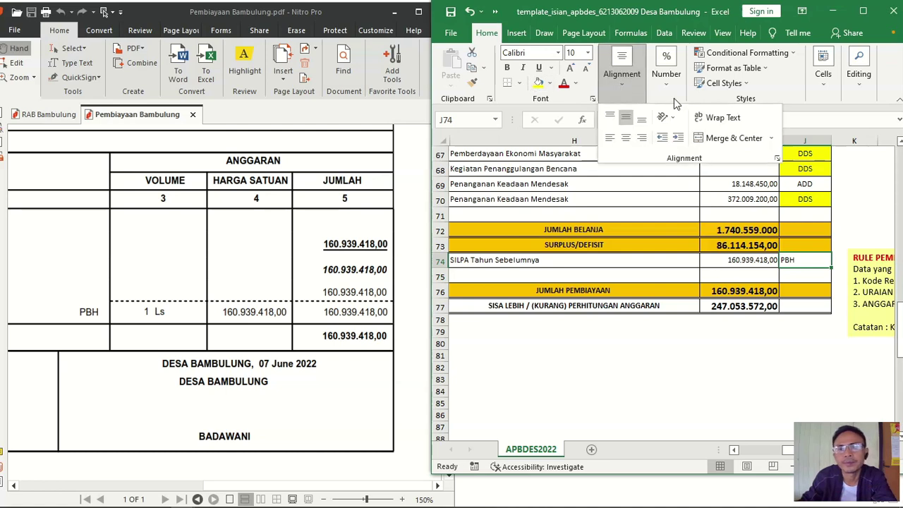
{"action": "left_click", "coordinate": [626, 137]}
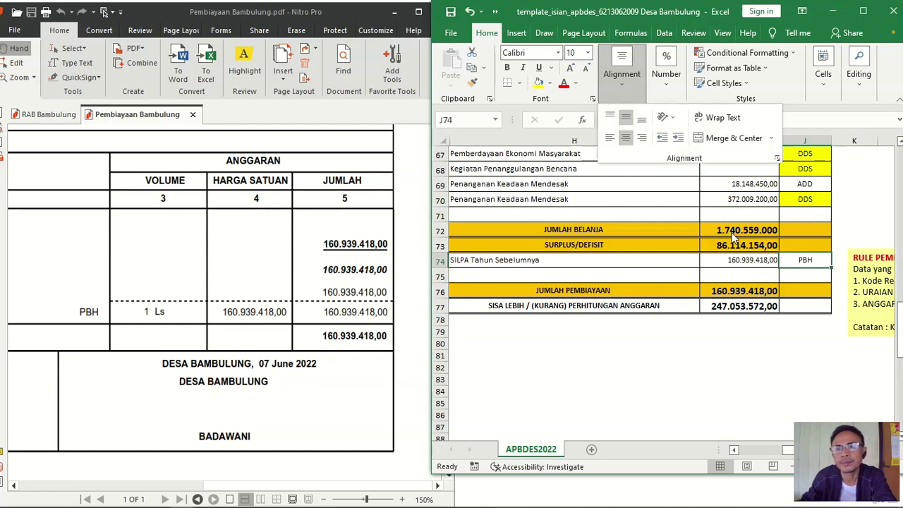
{"action": "left_click", "coordinate": [627, 277]}
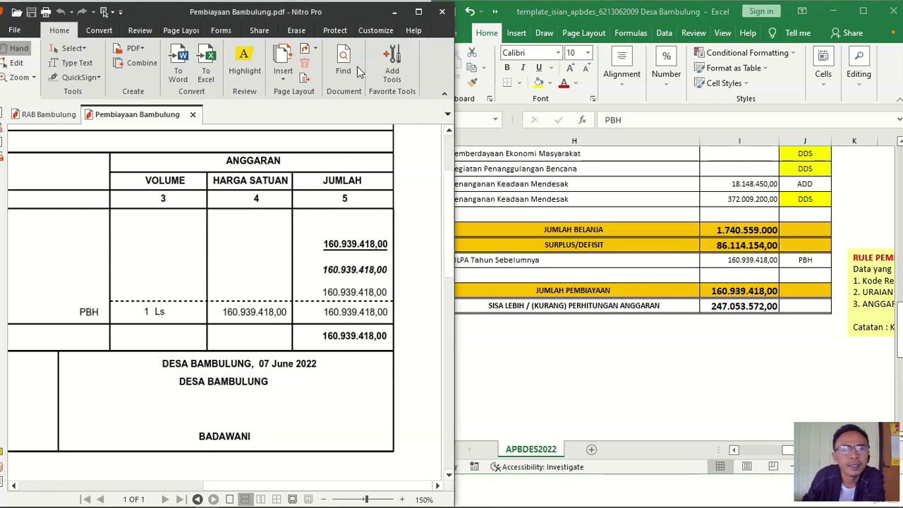
- Put the financing PDF away, maximize the APBDES2022 template workbook and unhide the columns between C and H
{"action": "left_click", "coordinate": [394, 12]}
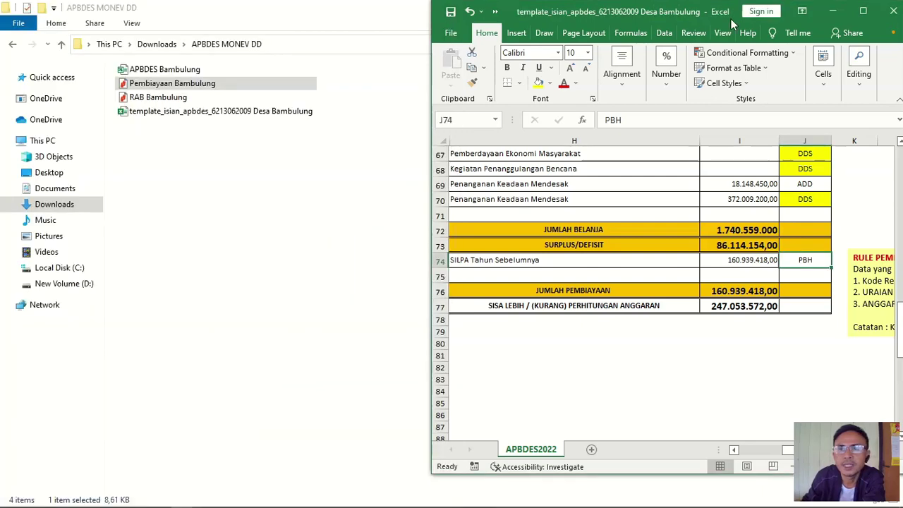
{"action": "left_click", "coordinate": [864, 12]}
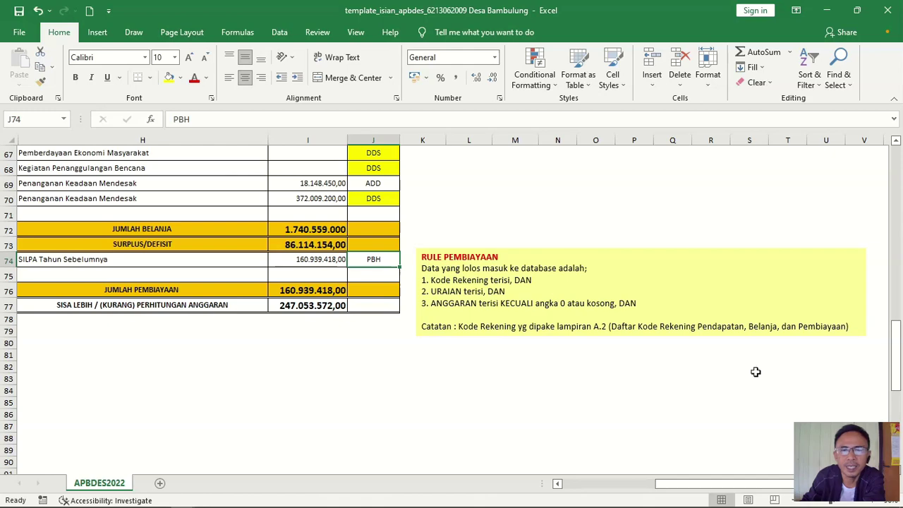
{"action": "left_click_drag", "start_coordinate": [896, 353], "coordinate": [899, 159]}
{"action": "left_click_drag", "start_coordinate": [695, 484], "coordinate": [670, 484]}
{"action": "left_click", "coordinate": [9, 139]}
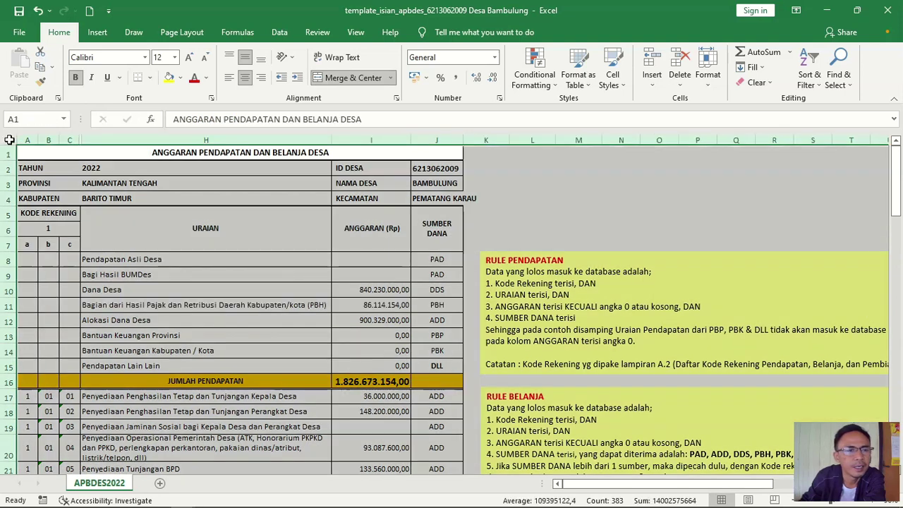
{"action": "right_click", "coordinate": [91, 140]}
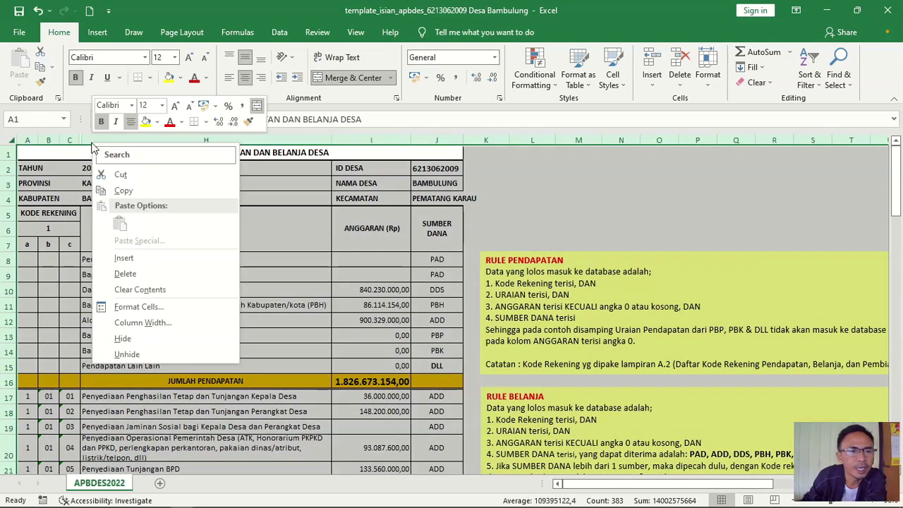
{"action": "left_click", "coordinate": [128, 354]}
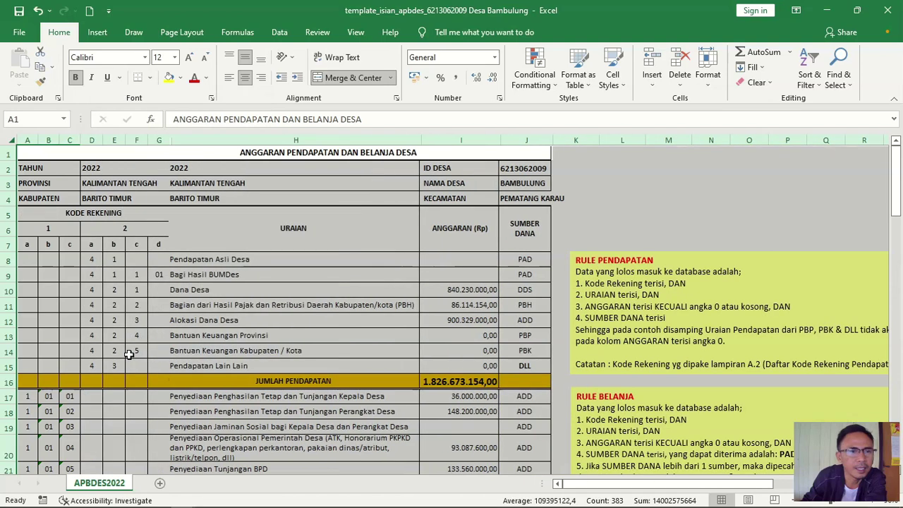
- Widen column H of APBDES2022 so the URAIAN descriptions have more room
{"action": "scroll", "coordinate": [258, 299], "scroll_direction": "down", "scroll_amount": 20}
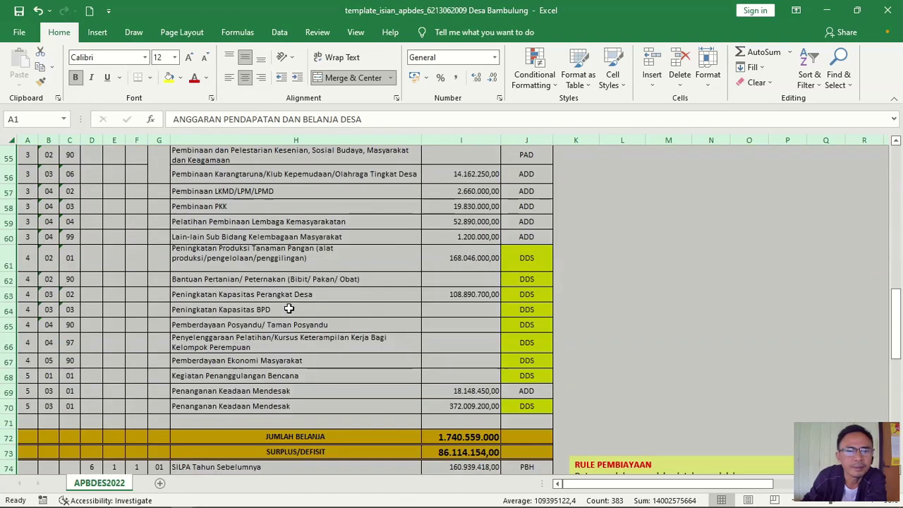
{"action": "left_click", "coordinate": [357, 215]}
{"action": "scroll", "coordinate": [357, 215], "scroll_direction": "up", "scroll_amount": 7}
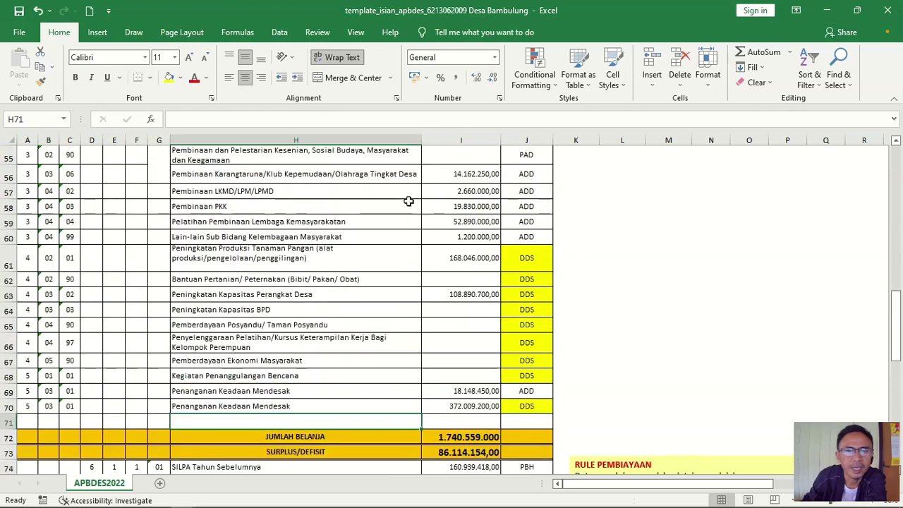
{"action": "scroll", "coordinate": [412, 202], "scroll_direction": "up", "scroll_amount": 4}
{"action": "left_click_drag", "start_coordinate": [420, 140], "coordinate": [477, 170]}
- Check the account code in D74:G74, the description and the amount of the SILPA Tahun Sebelumnya row
{"action": "scroll", "coordinate": [459, 311], "scroll_direction": "down", "scroll_amount": 8}
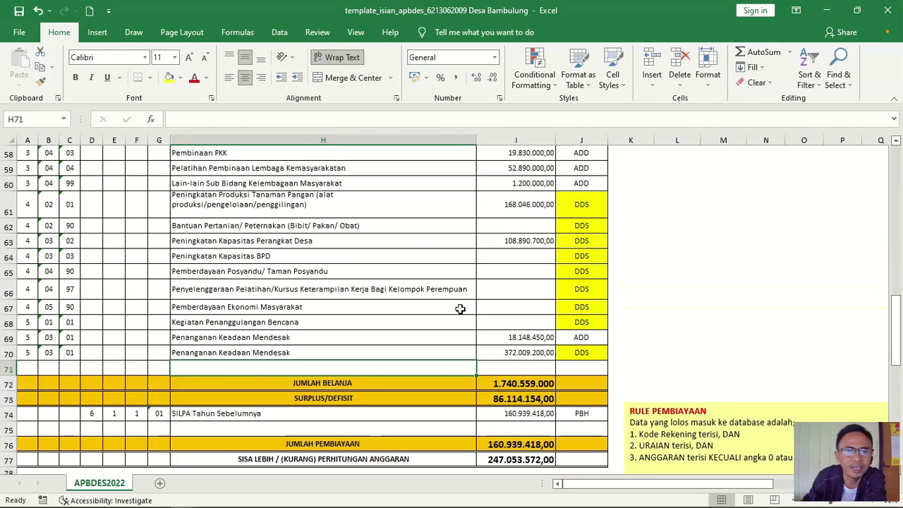
{"action": "scroll", "coordinate": [460, 309], "scroll_direction": "down", "scroll_amount": 3}
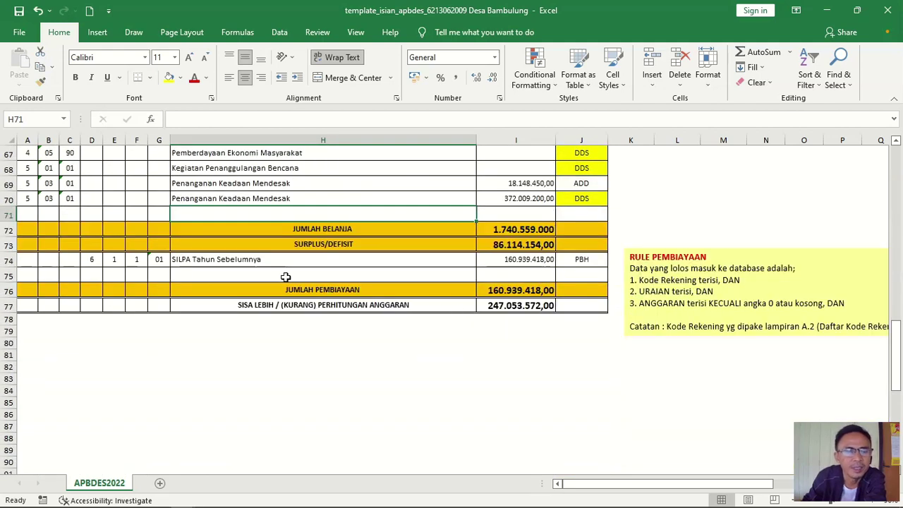
{"action": "left_click_drag", "start_coordinate": [95, 261], "coordinate": [159, 260]}
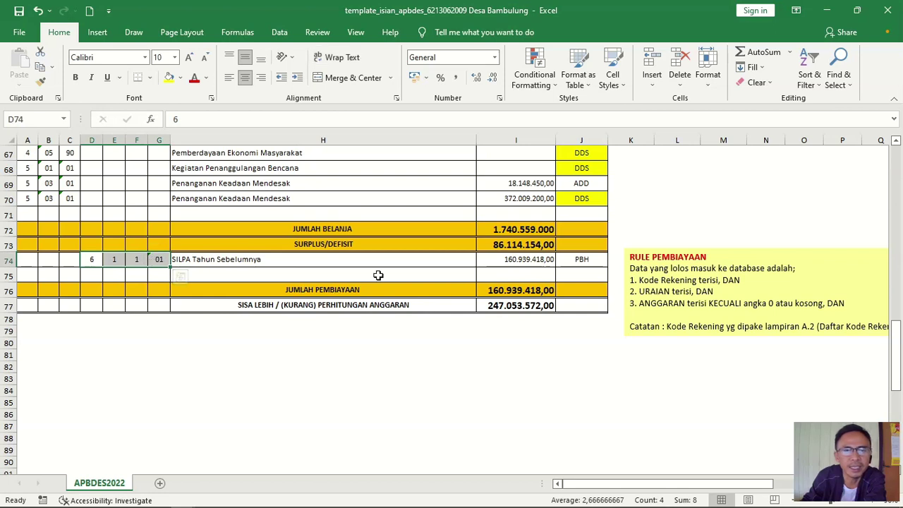
{"action": "left_click", "coordinate": [271, 261]}
{"action": "left_click", "coordinate": [510, 260]}
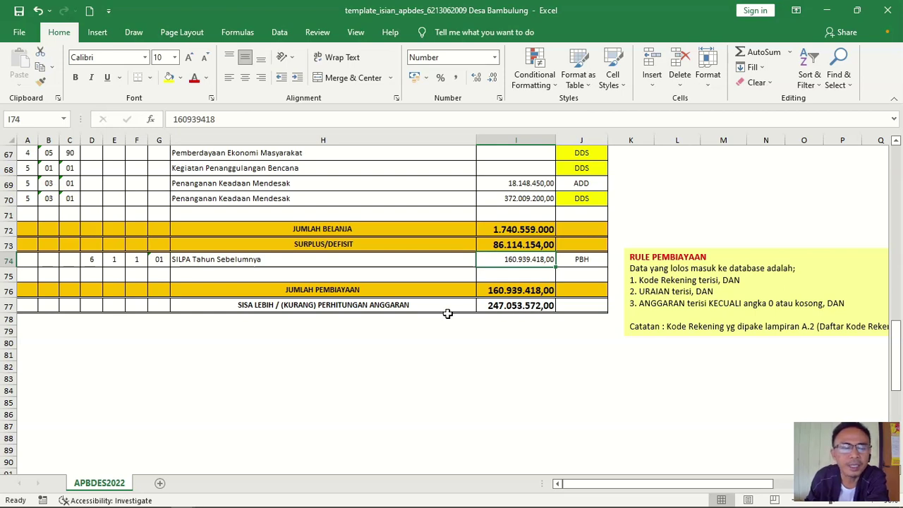
- Review the sheet from the financing rows back up to the header, and read the RULE PENDAPATAN and RULE BELANJA notes beside the table
{"action": "scroll", "coordinate": [469, 304], "scroll_direction": "up", "scroll_amount": 1}
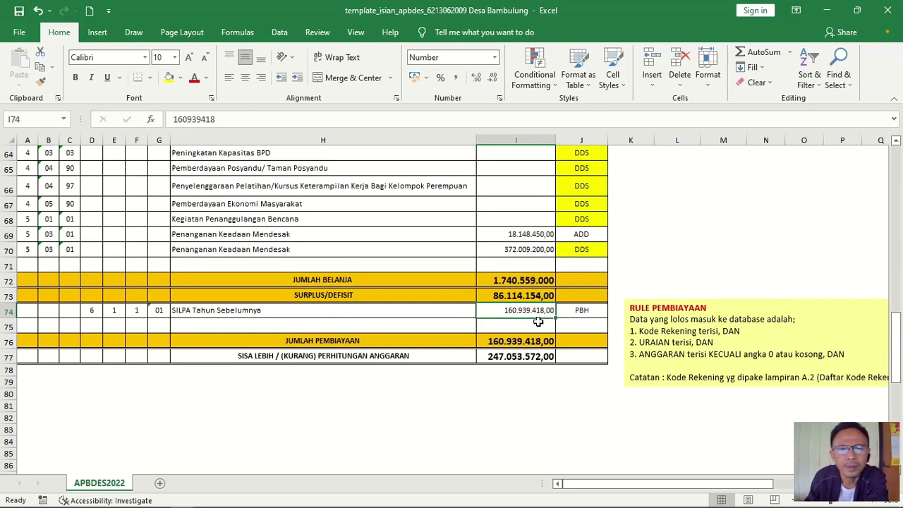
{"action": "scroll", "coordinate": [538, 321], "scroll_direction": "up", "scroll_amount": 10}
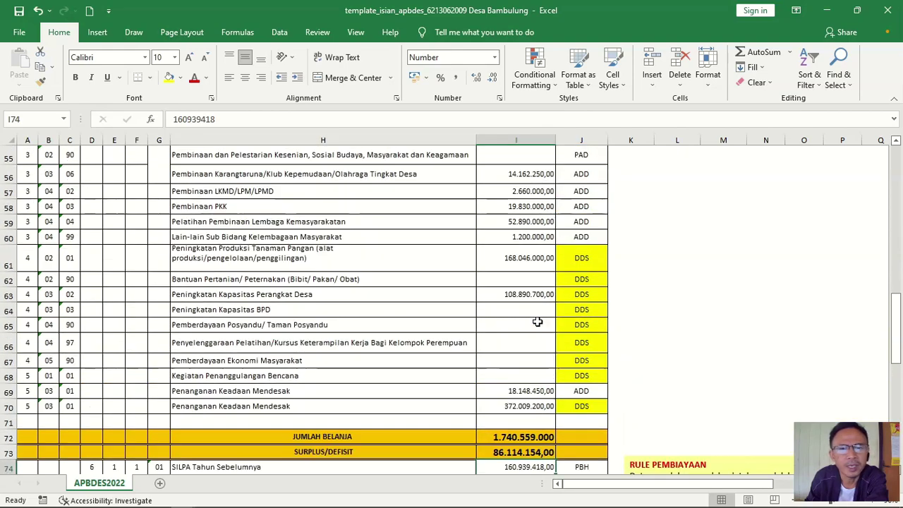
{"action": "scroll", "coordinate": [536, 321], "scroll_direction": "up", "scroll_amount": 2}
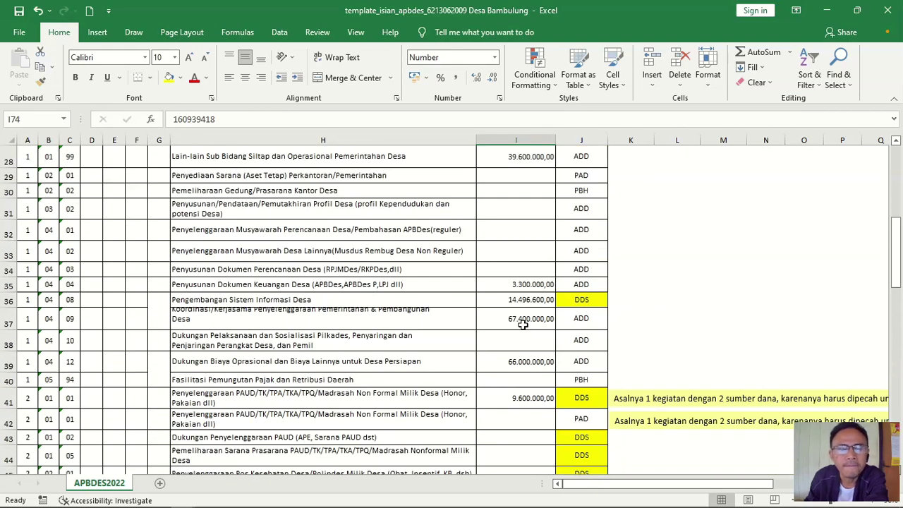
{"action": "scroll", "coordinate": [522, 323], "scroll_direction": "up", "scroll_amount": 9}
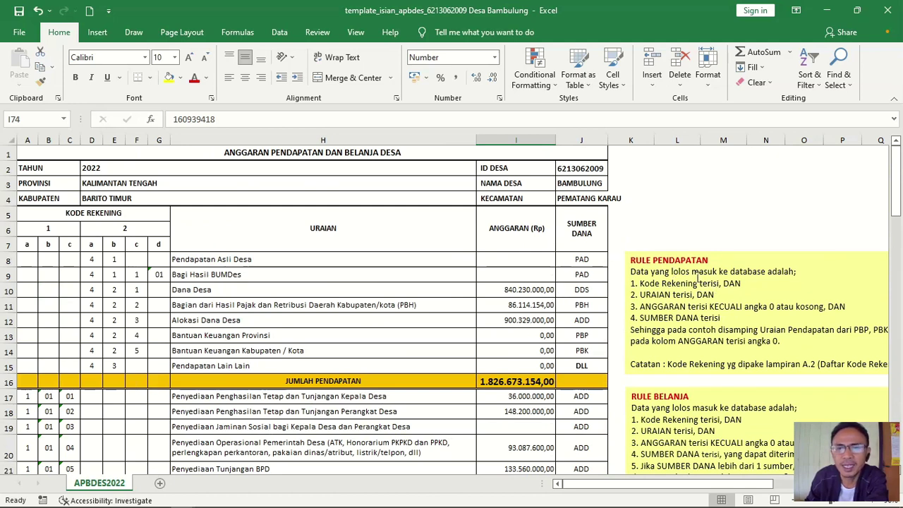
{"action": "left_click_drag", "start_coordinate": [644, 140], "coordinate": [812, 317]}
{"action": "scroll", "coordinate": [692, 345], "scroll_direction": "down", "scroll_amount": 3}
{"action": "scroll", "coordinate": [693, 345], "scroll_direction": "down", "scroll_amount": 1}
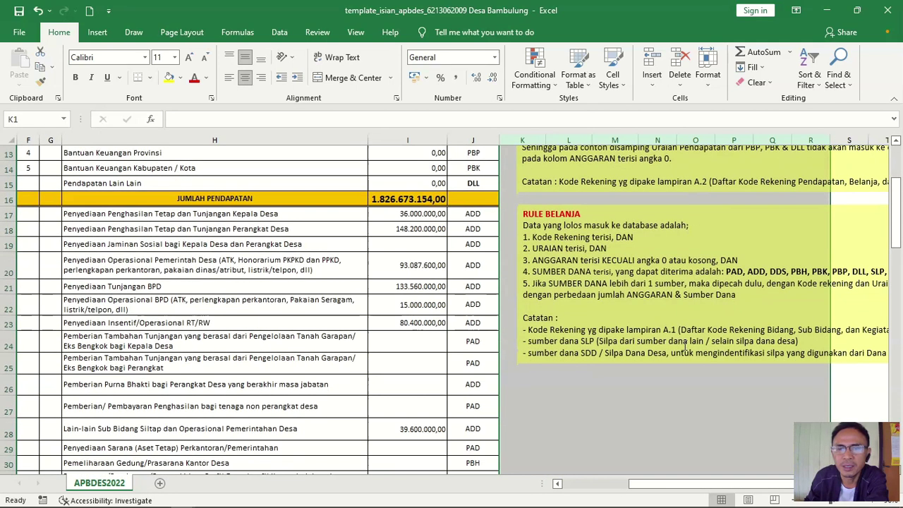
{"action": "scroll", "coordinate": [677, 341], "scroll_direction": "down", "scroll_amount": 3}
{"action": "scroll", "coordinate": [659, 339], "scroll_direction": "up", "scroll_amount": 7}
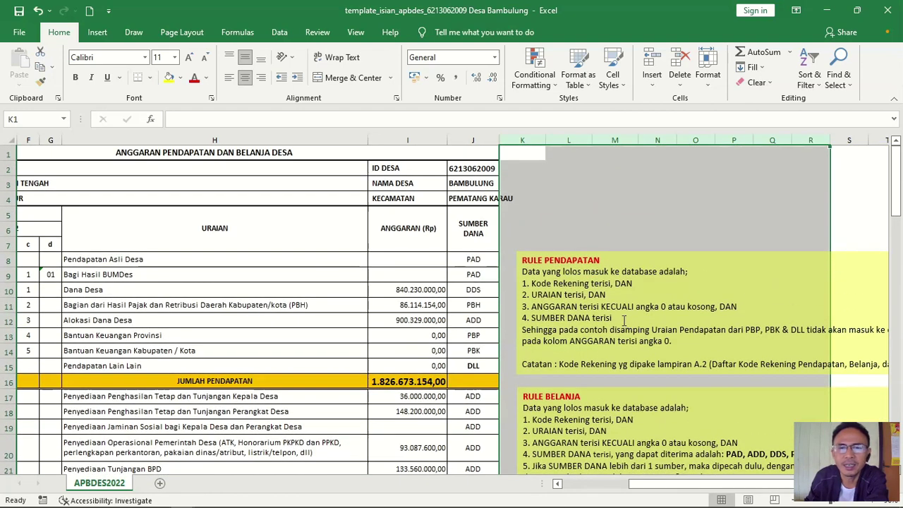
{"action": "left_click_drag", "start_coordinate": [671, 489], "coordinate": [603, 489]}
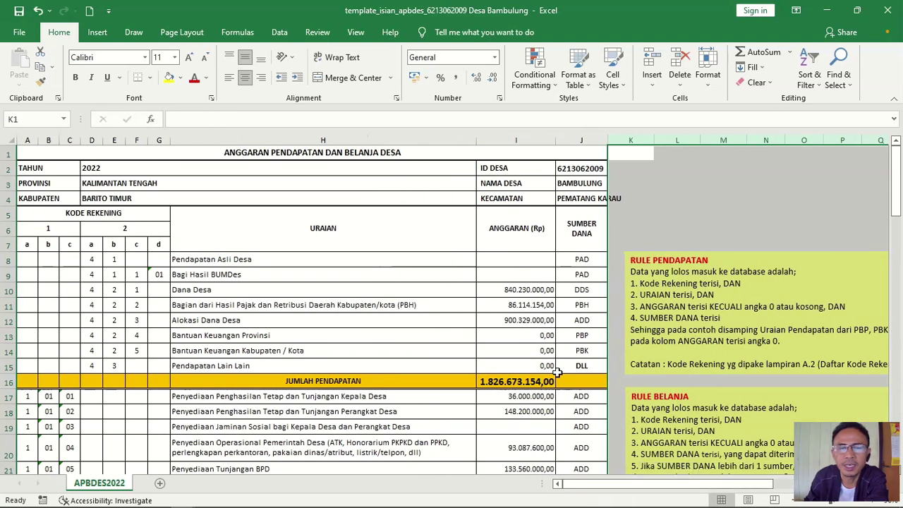
- Enter 0 as the budget for Pendapatan Asli Desa in I8 and Bagi Hasil BUMDes in I9
{"action": "left_click", "coordinate": [515, 260]}
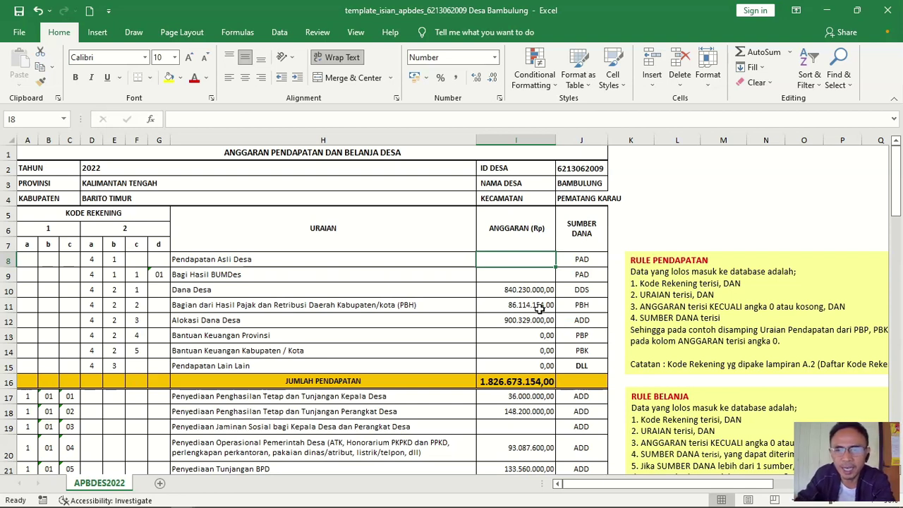
{"action": "type", "text": "0"}
{"action": "key", "text": "Return"}
{"action": "type", "text": "0"}
{"action": "key", "text": "Return"}
{"action": "key", "text": "Down"}
{"action": "key", "text": "Down"}
{"action": "key", "text": "Down"}
{"action": "key", "text": "Down"}
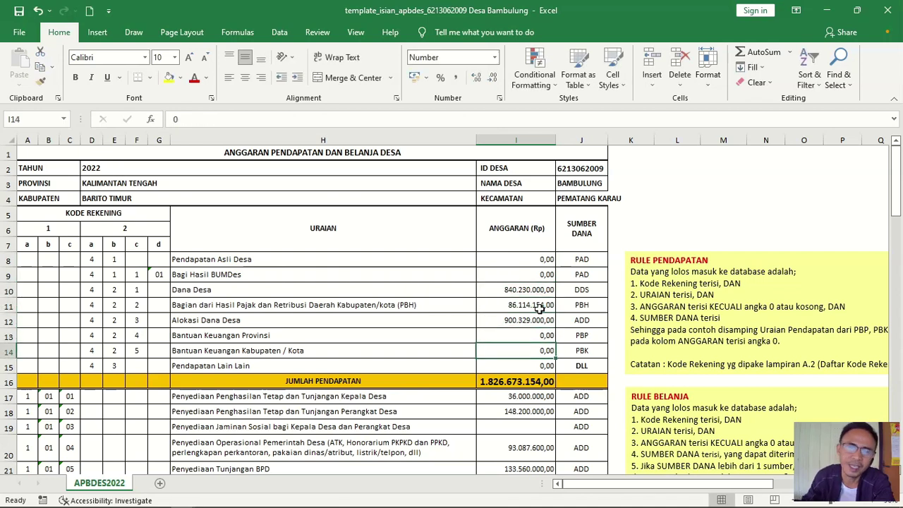
- Enter 0 in I19 for Penyediaan Jaminan Sosial bagi Kepala Desa dan Perangkat Desa
{"action": "scroll", "coordinate": [587, 351], "scroll_direction": "down", "scroll_amount": 2}
{"action": "left_click", "coordinate": [544, 340]}
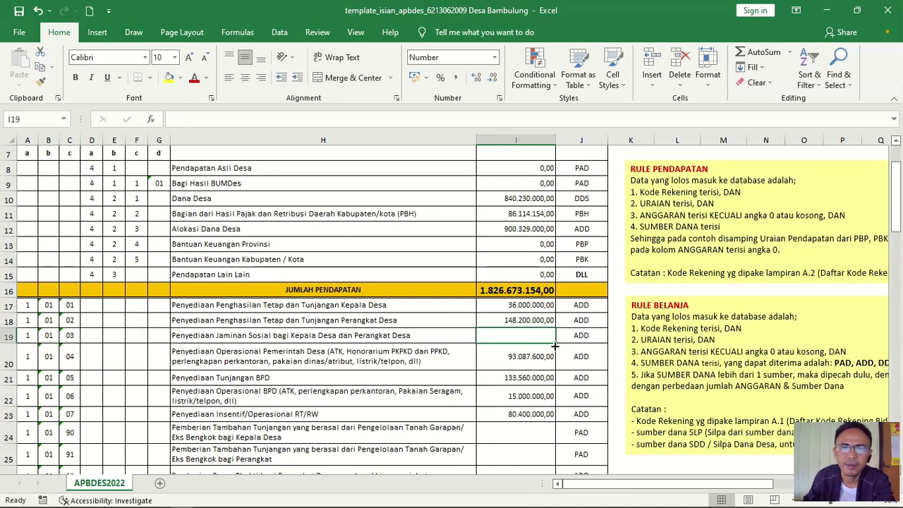
{"action": "type", "text": "0"}
{"action": "key", "text": "Return"}
{"action": "key", "text": "Down"}
{"action": "key", "text": "Down"}
{"action": "key", "text": "Down"}
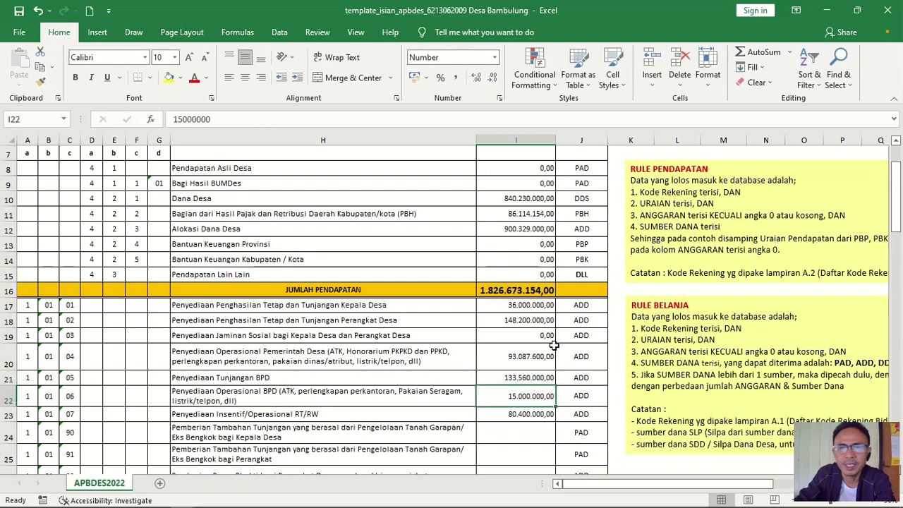
{"action": "key", "text": "Down"}
- Fill the empty budget cells I24 to I27 with 0
{"action": "left_click", "coordinate": [553, 349]}
{"action": "scroll", "coordinate": [554, 351], "scroll_direction": "down", "scroll_amount": 2}
{"action": "scroll", "coordinate": [554, 349], "scroll_direction": "down", "scroll_amount": 2}
{"action": "left_click", "coordinate": [539, 276]}
{"action": "type", "text": "0"}
{"action": "key", "text": "Return"}
{"action": "type", "text": "0"}
{"action": "key", "text": "Return"}
{"action": "type", "text": "0"}
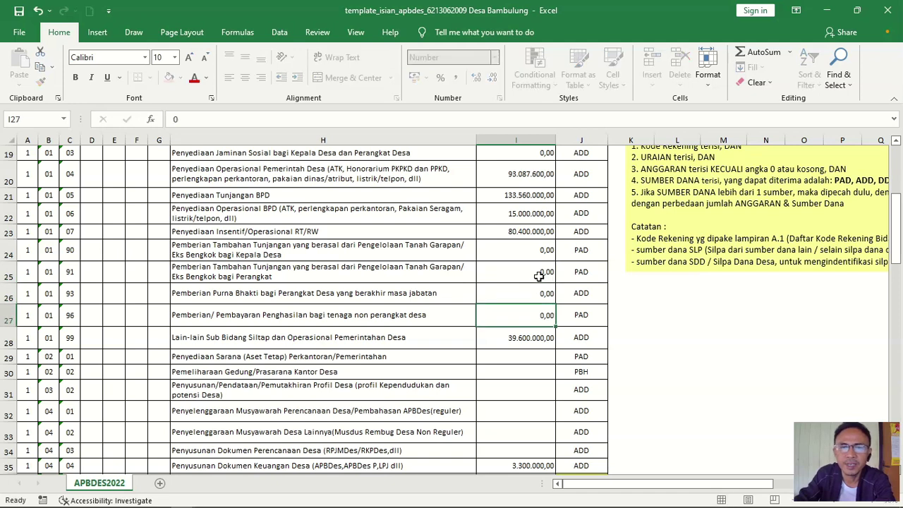
{"action": "key", "text": "Return"}
- Fill the empty budget cells I29 to I34 with 0, from Penyediaan Sarana to Penyusunan Dokumen Perencanaan Desa
{"action": "key", "text": "Return"}
{"action": "type", "text": "0"}
{"action": "key", "text": "Return"}
{"action": "type", "text": "0"}
{"action": "key", "text": "Return"}
{"action": "type", "text": "0"}
{"action": "key", "text": "Return"}
{"action": "type", "text": "0 0"}
{"action": "key", "text": "Return"}
{"action": "type", "text": "0"}
{"action": "key", "text": "Return"}
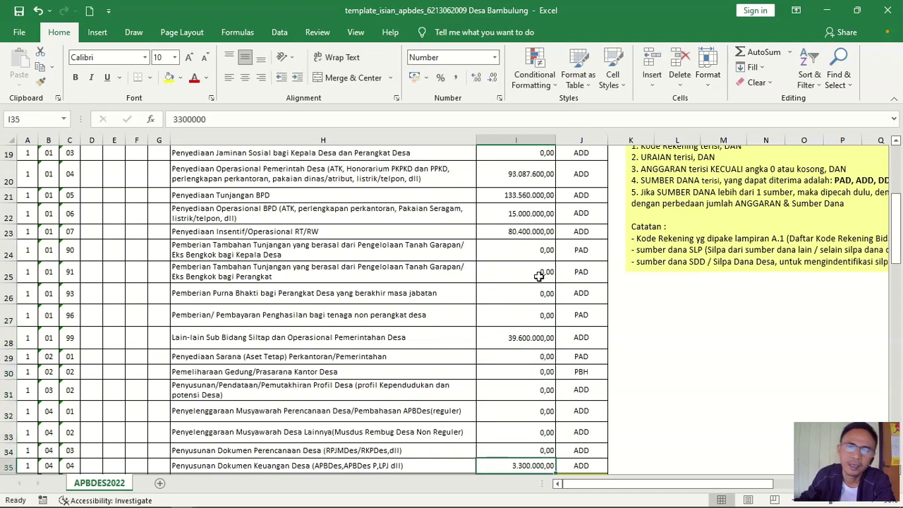
- Enter 0 in I38 for Pilkades support and in I40 for Fasilitasi Pemungutan Pajak dan Retribusi Daerah
{"action": "scroll", "coordinate": [549, 297], "scroll_direction": "down", "scroll_amount": 6}
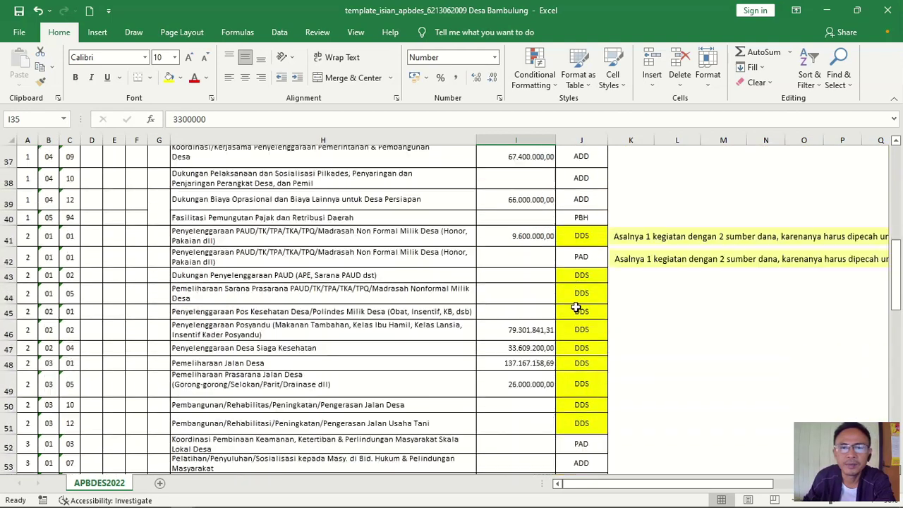
{"action": "left_click", "coordinate": [542, 181]}
{"action": "scroll", "coordinate": [580, 201], "scroll_direction": "up", "scroll_amount": 1}
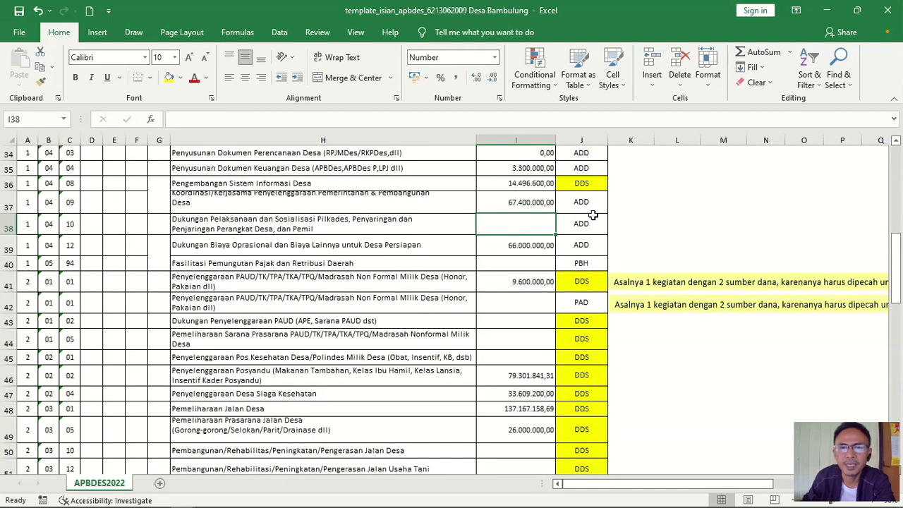
{"action": "type", "text": "0"}
{"action": "key", "text": "Return"}
{"action": "key", "text": "Return"}
{"action": "type", "text": "0"}
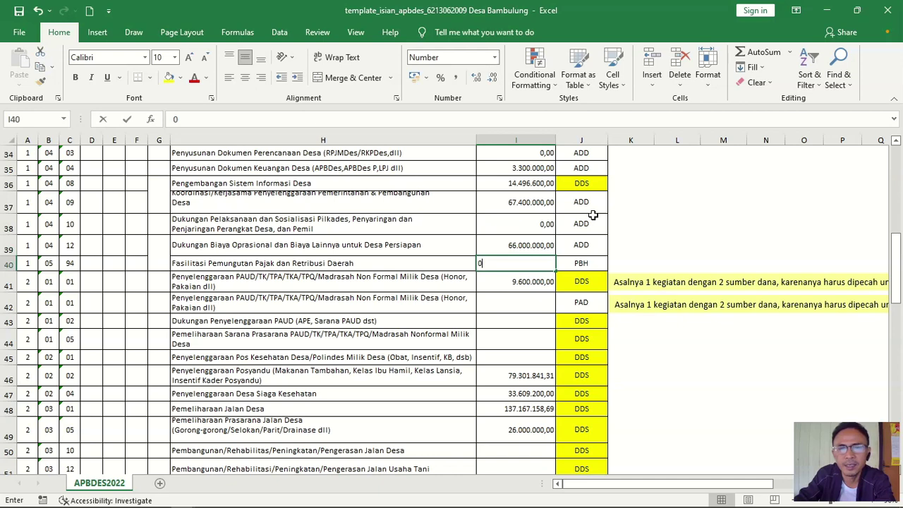
{"action": "key", "text": "Return"}
- Fill the empty education and health budget cells I42 to I45 with 0
{"action": "key", "text": "Return"}
{"action": "type", "text": "0"}
{"action": "key", "text": "Return"}
{"action": "type", "text": "0"}
{"action": "key", "text": "Return"}
{"action": "type", "text": "0"}
{"action": "key", "text": "Return"}
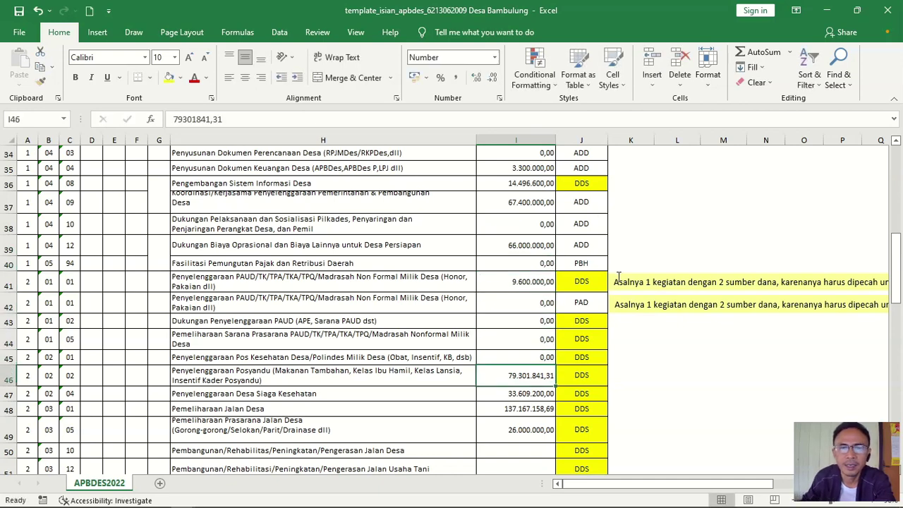
- Fill the empty budget cells I50 to I55 with 0, from Pengerasan Jalan Desa to Pembinaan dan Pelestarian Kesenian
{"action": "scroll", "coordinate": [618, 277], "scroll_direction": "down", "scroll_amount": 3}
{"action": "left_click", "coordinate": [539, 281]}
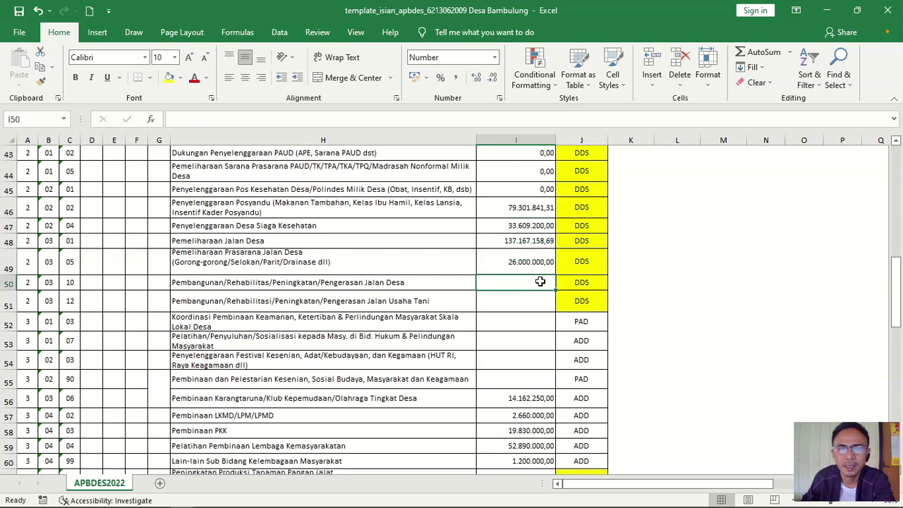
{"action": "type", "text": "0 0 0 0 0 0"}
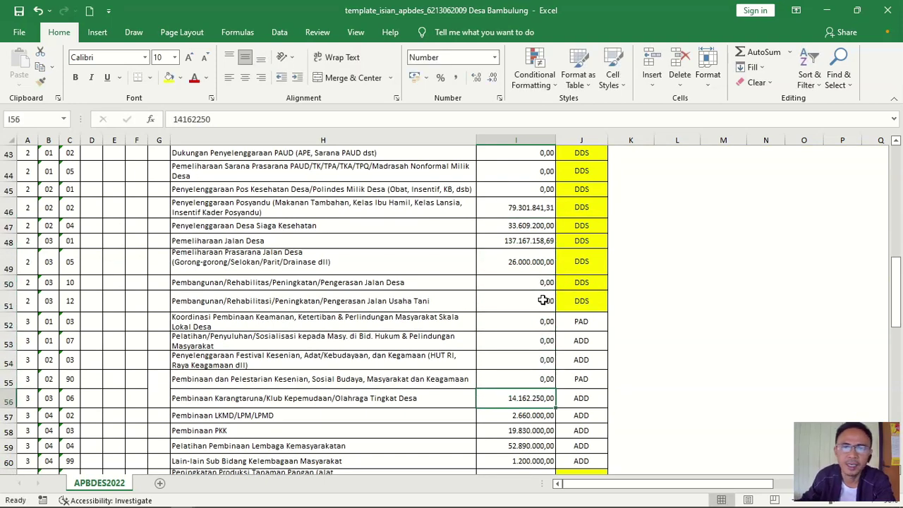
- Enter 0 in I62 for Bantuan Pertanian/Peternakan and in the empty budget cells I64 to I68
{"action": "scroll", "coordinate": [571, 318], "scroll_direction": "down", "scroll_amount": 4}
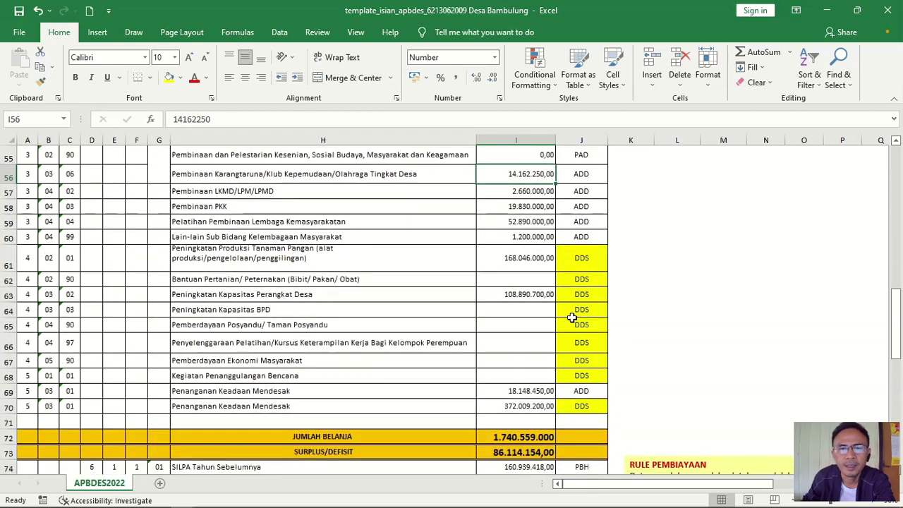
{"action": "left_click", "coordinate": [534, 278]}
{"action": "type", "text": "0"}
{"action": "left_click", "coordinate": [542, 309]}
{"action": "type", "text": "0"}
{"action": "key", "text": "Return"}
{"action": "type", "text": "0"}
{"action": "key", "text": "Return"}
{"action": "type", "text": "0"}
{"action": "key", "text": "Return"}
{"action": "type", "text": "0"}
{"action": "key", "text": "Return"}
{"action": "type", "text": "0"}
{"action": "key", "text": "Return"}
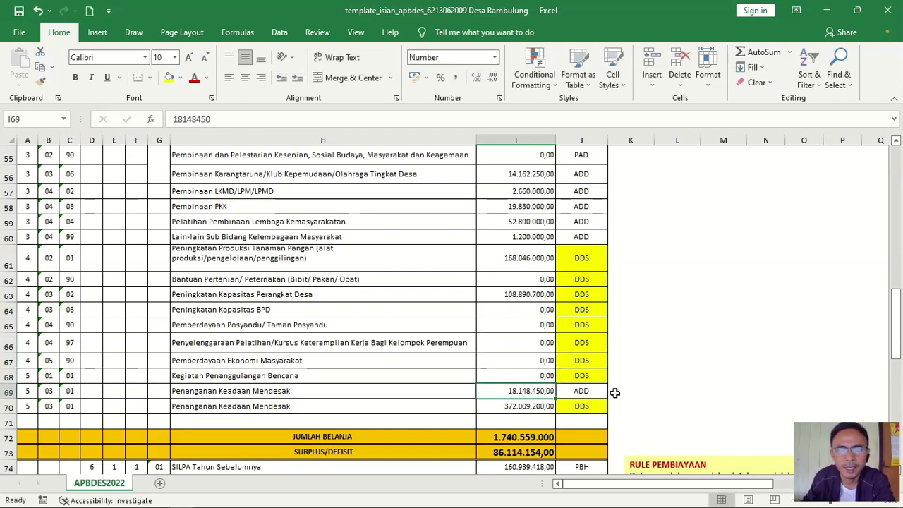
- Review the closing totals and inspect the SISA LEBIH / (KURANG) PERHITUNGAN ANGGARAN formula in I77
{"action": "scroll", "coordinate": [611, 392], "scroll_direction": "down", "scroll_amount": 2}
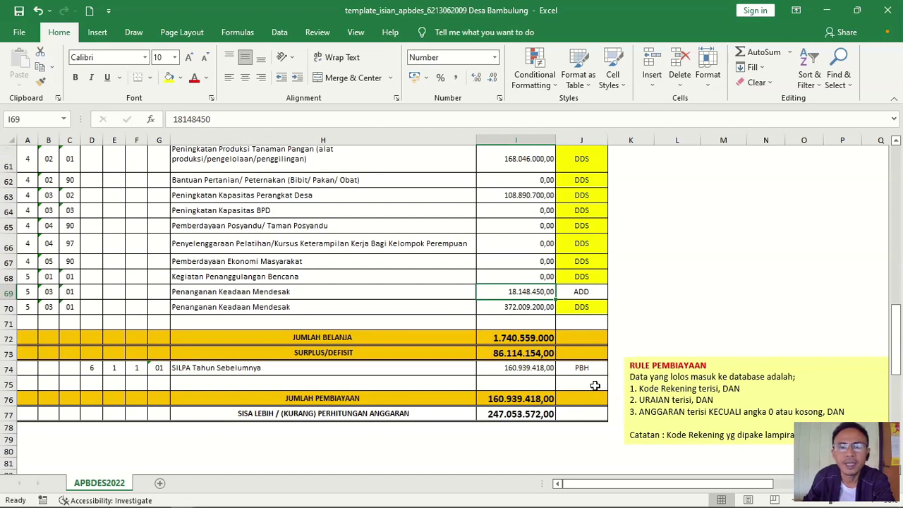
{"action": "scroll", "coordinate": [585, 384], "scroll_direction": "down", "scroll_amount": 1}
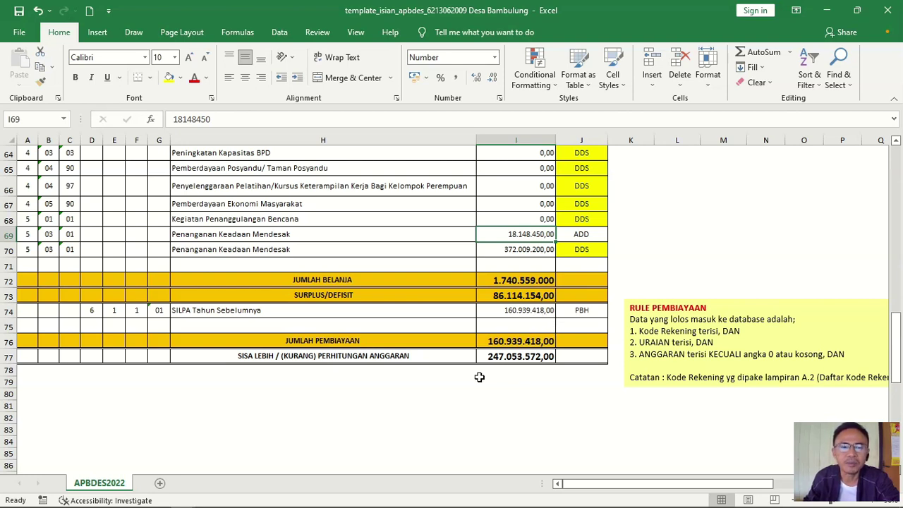
{"action": "left_click", "coordinate": [513, 358]}
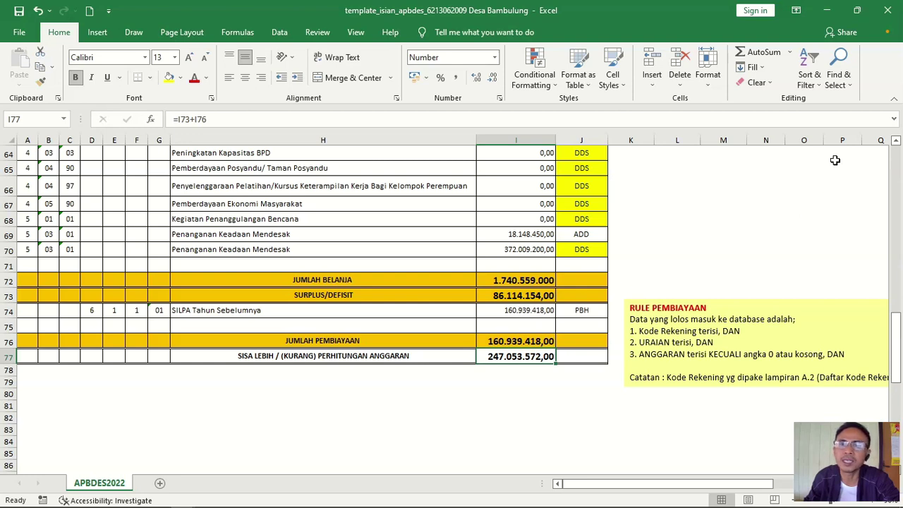
- Shrink the template window and open the APBDES Bambulung workbook maximized, dismissing its Protected View notice
{"action": "left_click", "coordinate": [857, 10]}
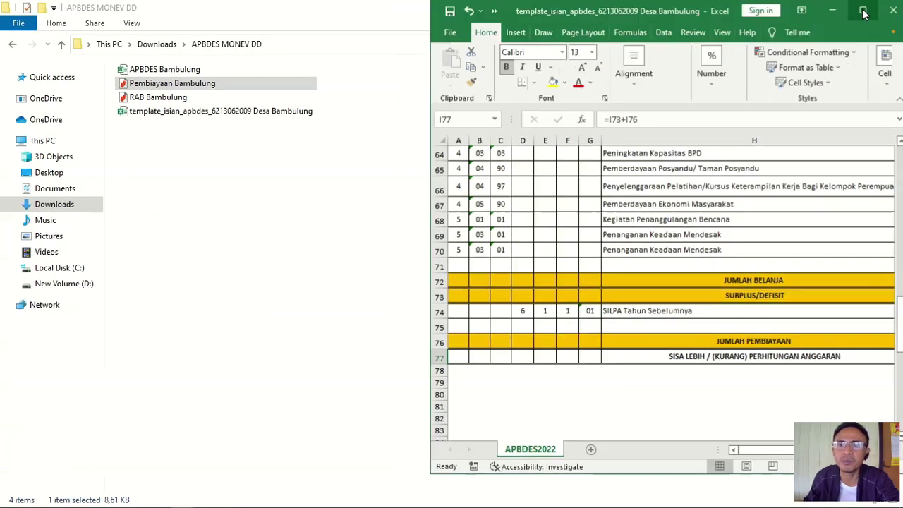
{"action": "left_click_drag", "start_coordinate": [742, 453], "coordinate": [772, 465]}
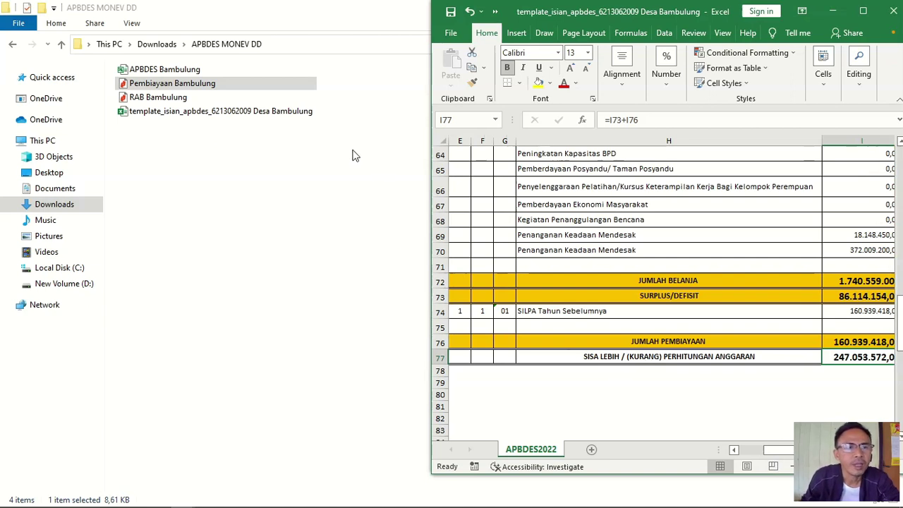
{"action": "double_click", "coordinate": [167, 72]}
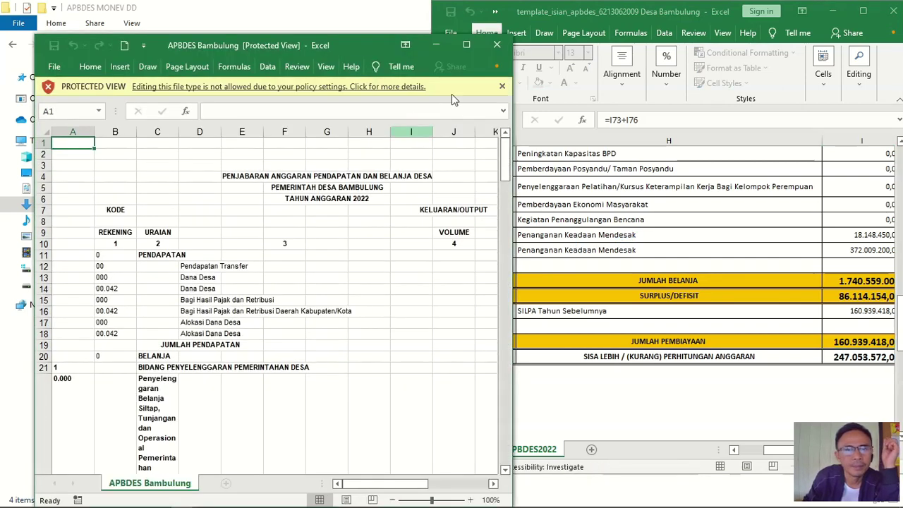
{"action": "left_click", "coordinate": [468, 45]}
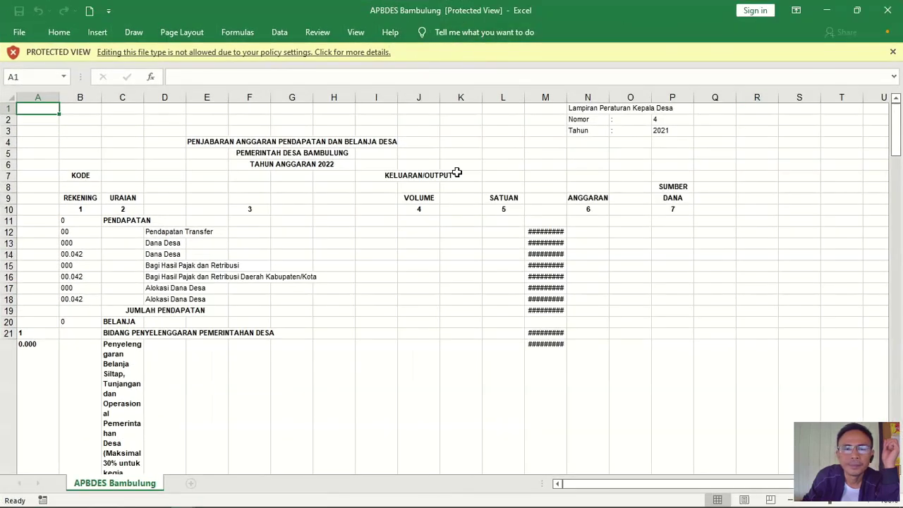
{"action": "left_click", "coordinate": [893, 53]}
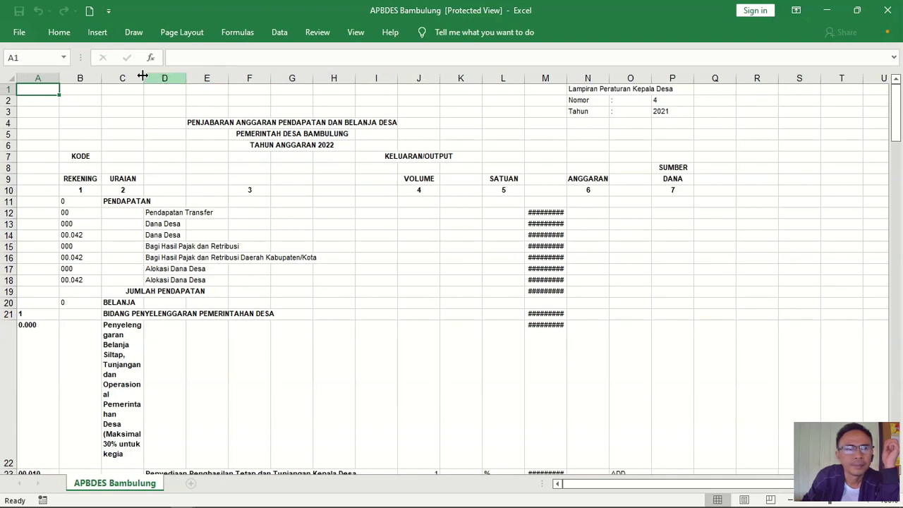
- Copy the entire APBDES Bambulung sheet into a new blank workbook starting at A1
{"action": "left_click", "coordinate": [10, 77]}
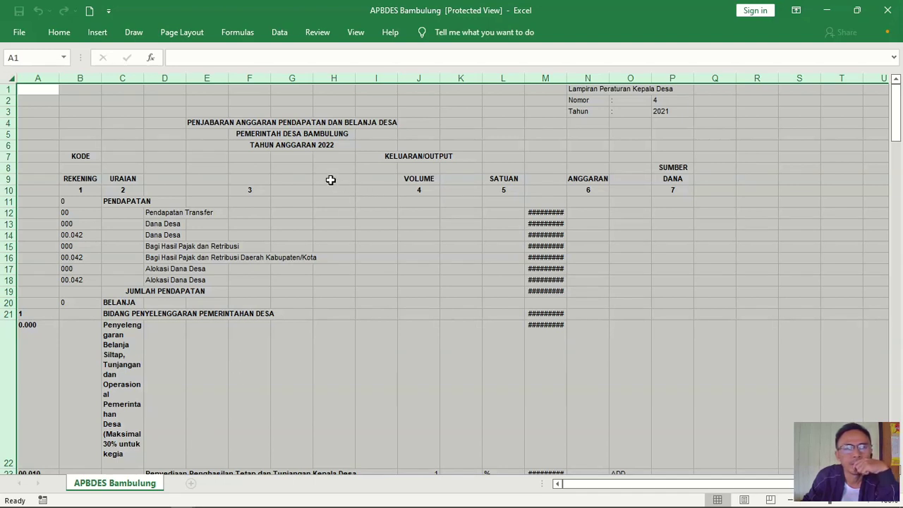
{"action": "key", "text": "ctrl+c"}
{"action": "left_click", "coordinate": [88, 11]}
{"action": "key", "text": "ctrl+v"}
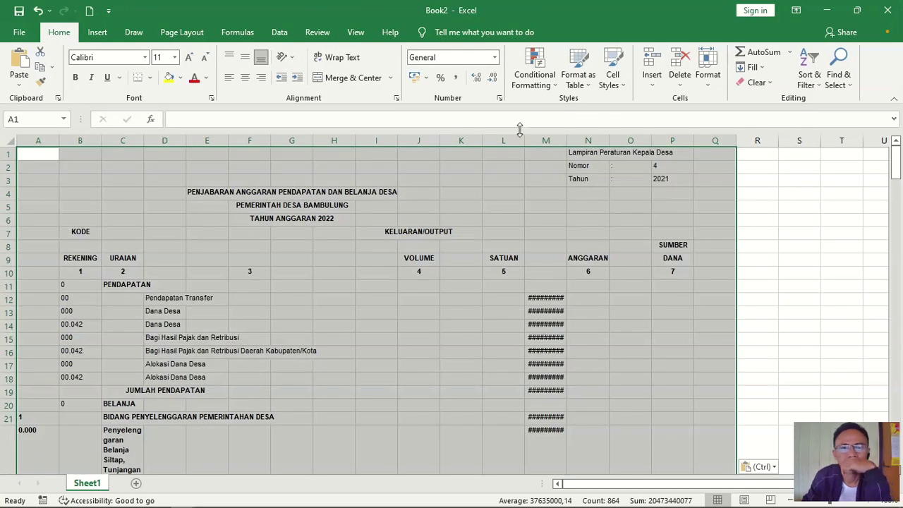
- Set the number format of all the pasted cells to General
{"action": "left_click", "coordinate": [494, 57]}
{"action": "left_click", "coordinate": [460, 92]}
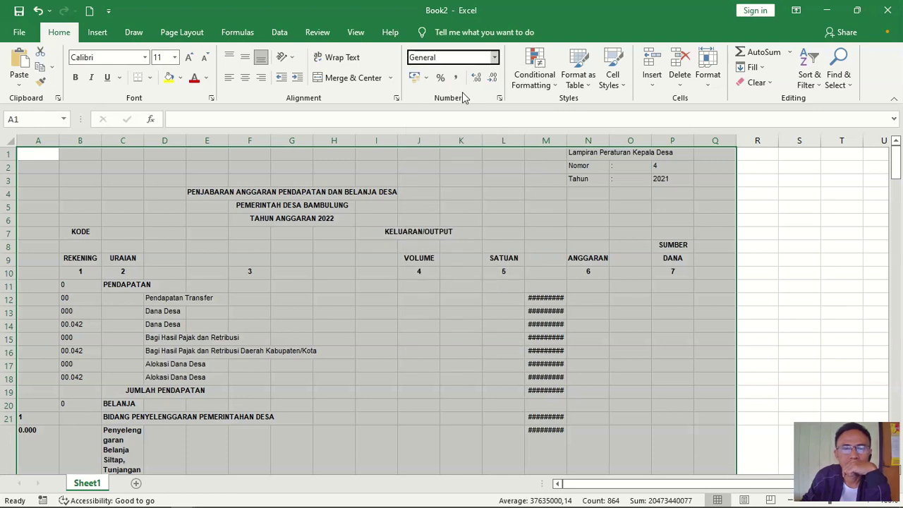
{"action": "scroll", "coordinate": [676, 346], "scroll_direction": "down", "scroll_amount": 6}
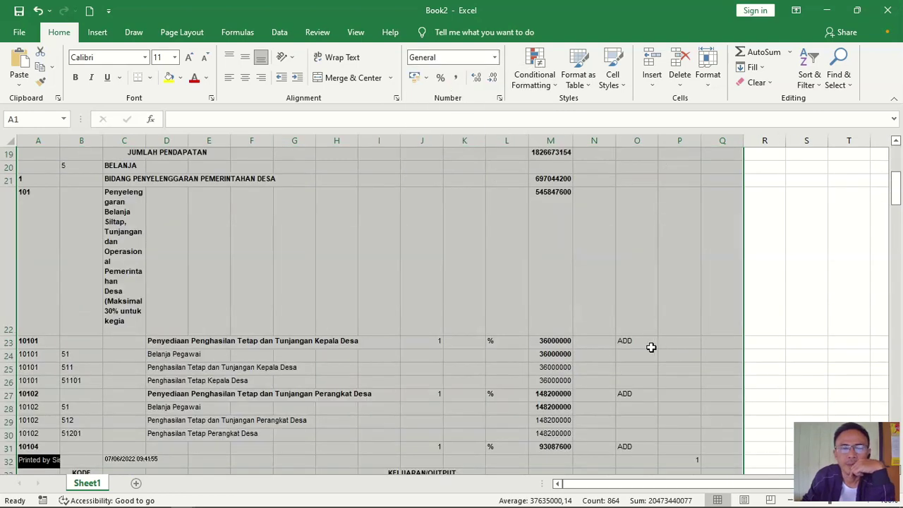
{"action": "scroll", "coordinate": [646, 349], "scroll_direction": "up", "scroll_amount": 3}
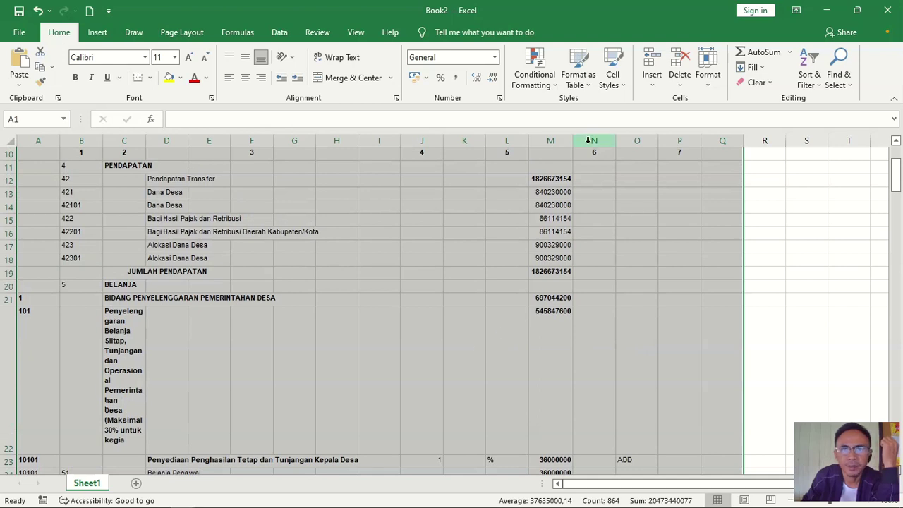
- Widen column M and format its amounts with thousands separators using the comma style
{"action": "left_click_drag", "start_coordinate": [573, 140], "coordinate": [607, 152]}
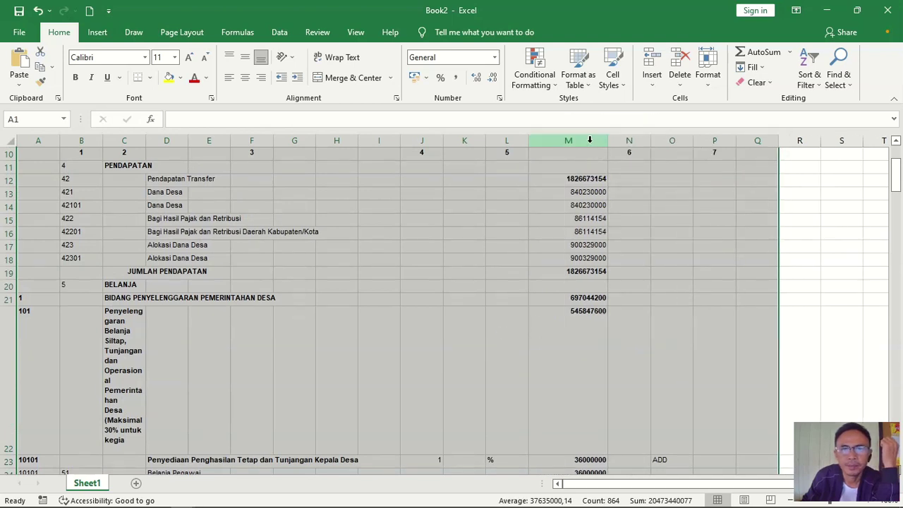
{"action": "left_click", "coordinate": [585, 140]}
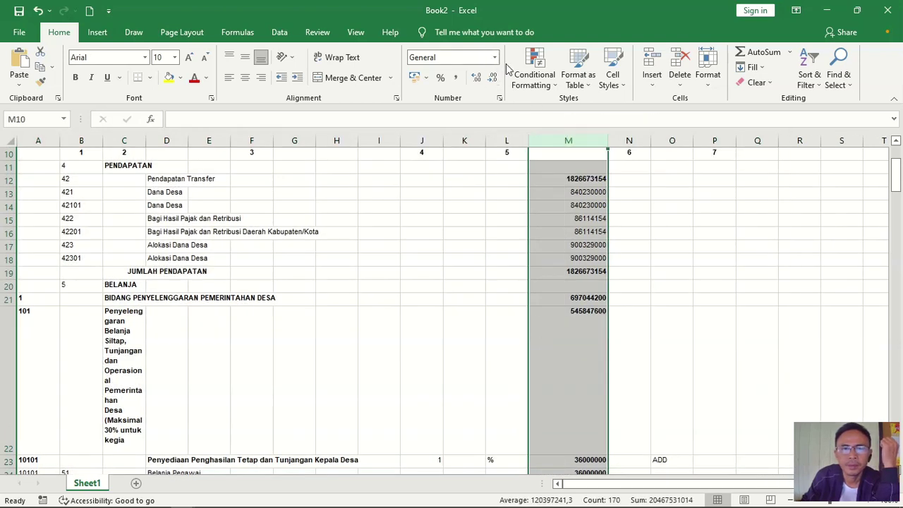
{"action": "left_click", "coordinate": [462, 80]}
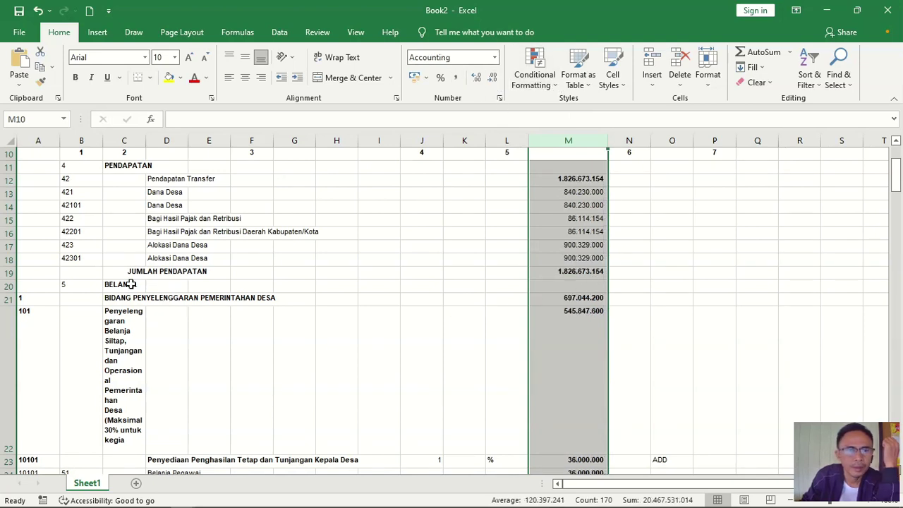
- Highlight the JUMLAH PENDAPATAN row 19 and the JUMLAH BELANJA row 208 in yellow
{"action": "left_click", "coordinate": [6, 273]}
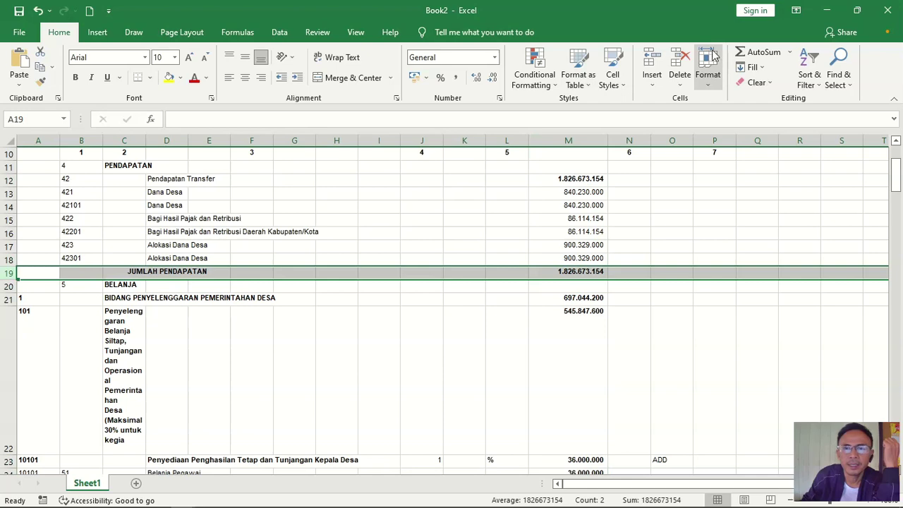
{"action": "left_click", "coordinate": [170, 84]}
{"action": "scroll", "coordinate": [489, 367], "scroll_direction": "down", "scroll_amount": 1}
{"action": "scroll", "coordinate": [489, 367], "scroll_direction": "down", "scroll_amount": 20}
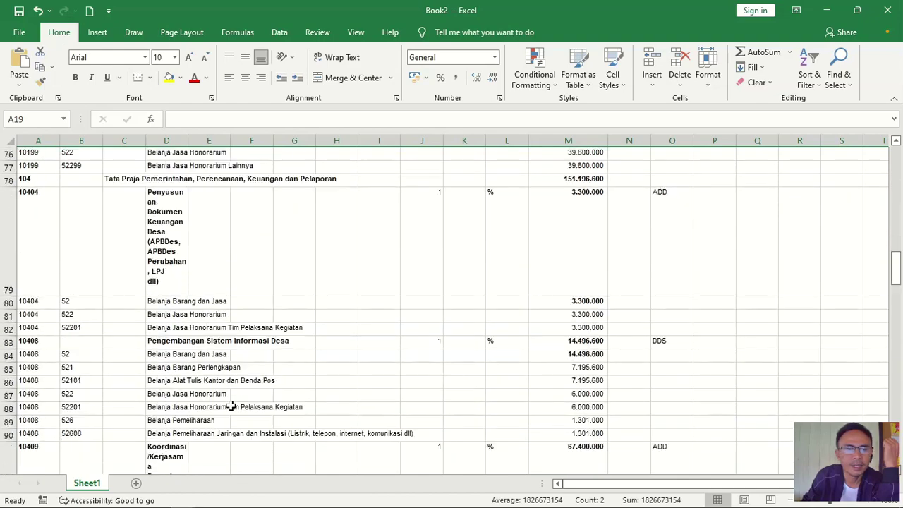
{"action": "scroll", "coordinate": [242, 405], "scroll_direction": "down", "scroll_amount": 15}
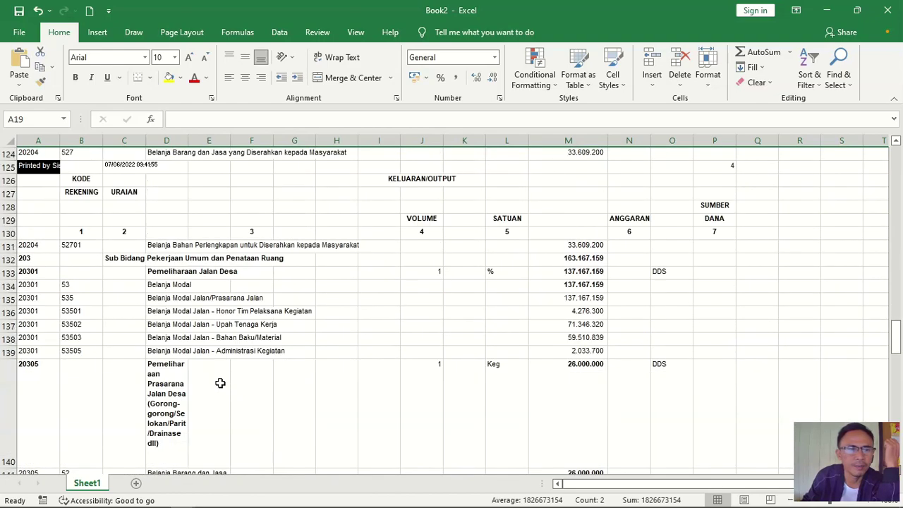
{"action": "scroll", "coordinate": [220, 382], "scroll_direction": "down", "scroll_amount": 6}
{"action": "scroll", "coordinate": [189, 368], "scroll_direction": "down", "scroll_amount": 11}
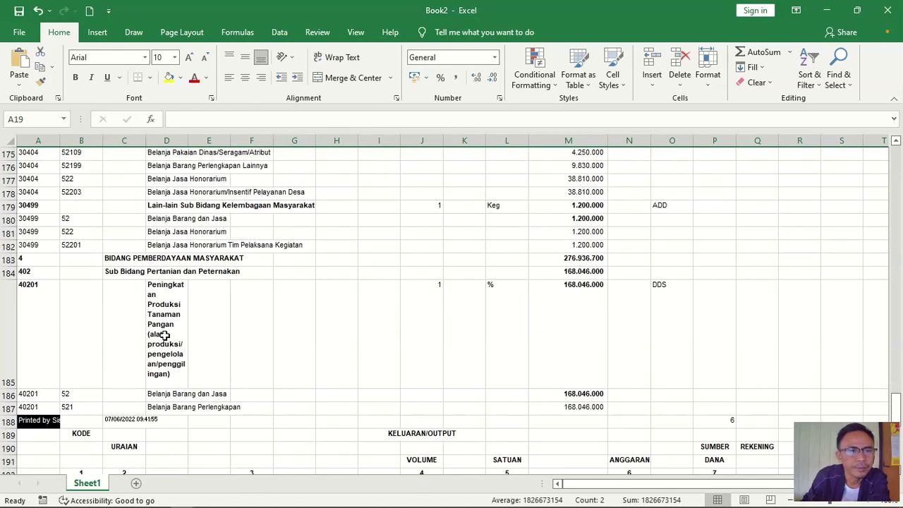
{"action": "scroll", "coordinate": [164, 338], "scroll_direction": "down", "scroll_amount": 8}
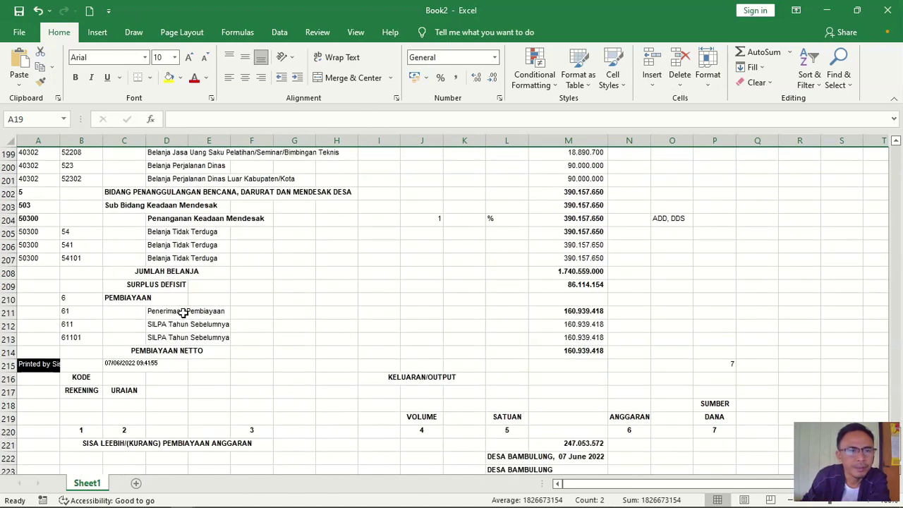
{"action": "scroll", "coordinate": [192, 251], "scroll_direction": "up", "scroll_amount": 2}
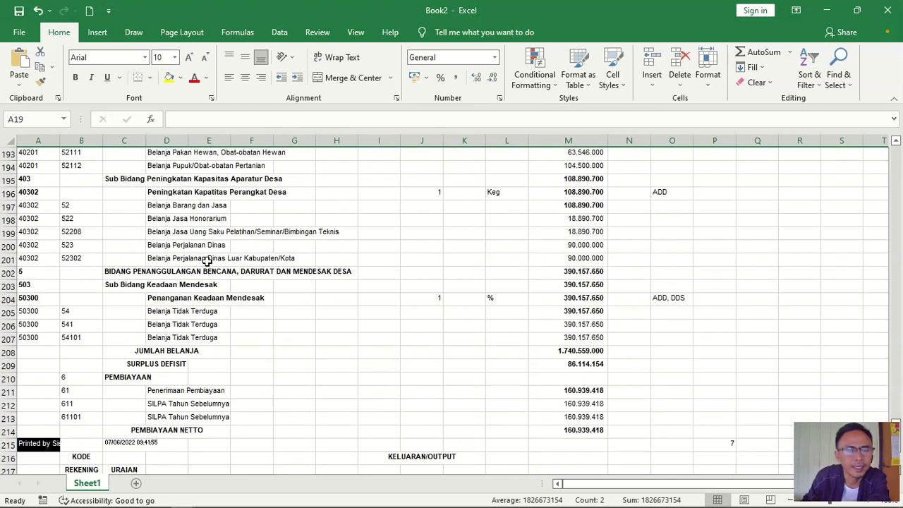
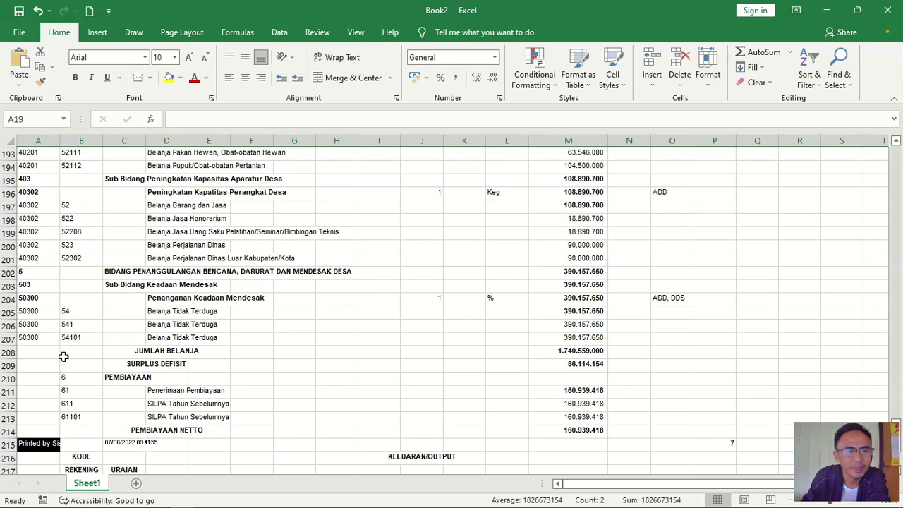
{"action": "left_click", "coordinate": [9, 351]}
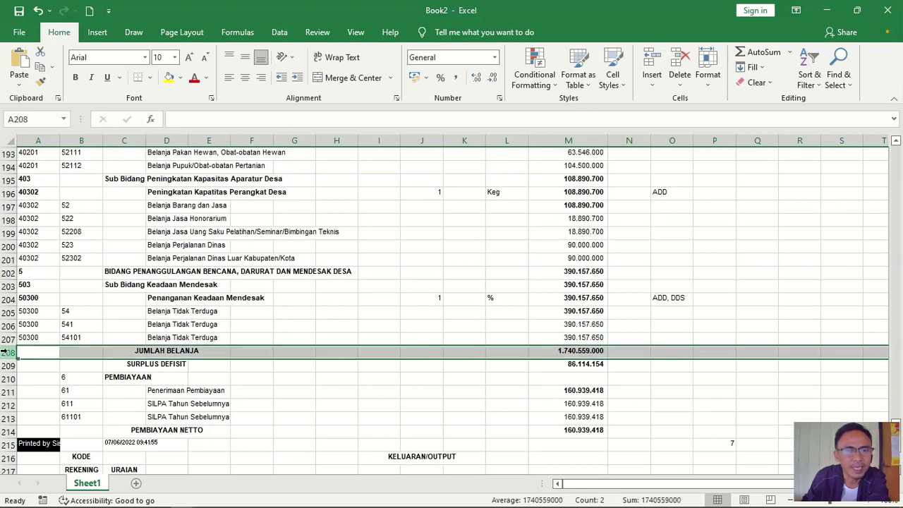
{"action": "left_click", "coordinate": [170, 77]}
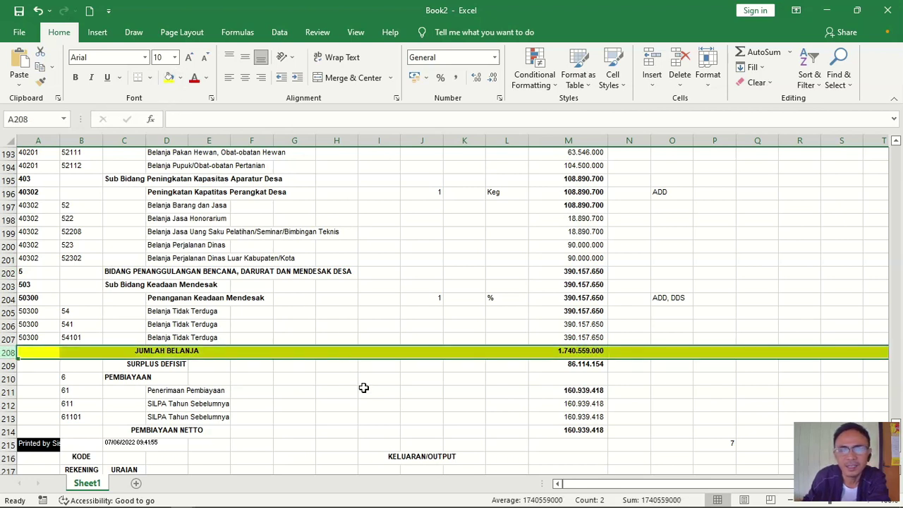
- Highlight the SURPLUS DEFISIT row 209, PEMBIAYAAN NETTO row 214 and SISA LEEBIH/(KURANG) PEMBIAYAAN ANGGARAN row 221 in yellow
{"action": "scroll", "coordinate": [297, 397], "scroll_direction": "down", "scroll_amount": 2}
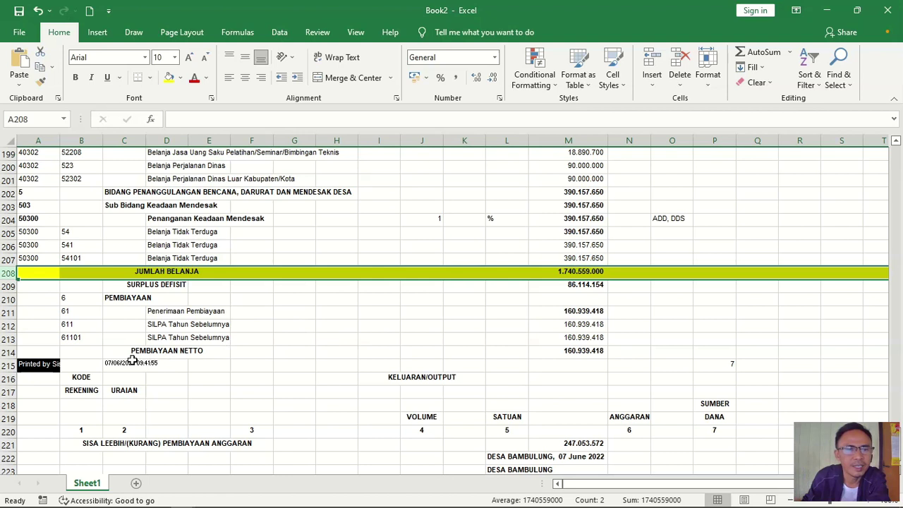
{"action": "left_click", "coordinate": [8, 286]}
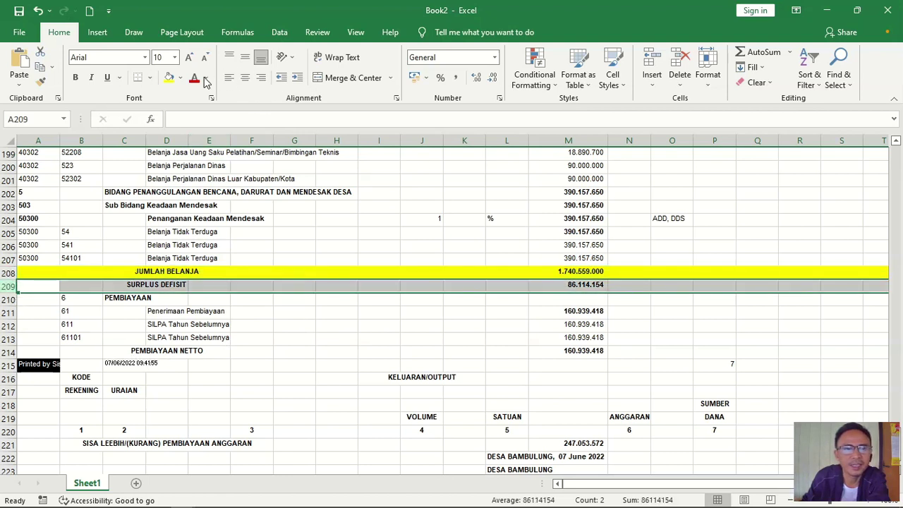
{"action": "left_click", "coordinate": [169, 78]}
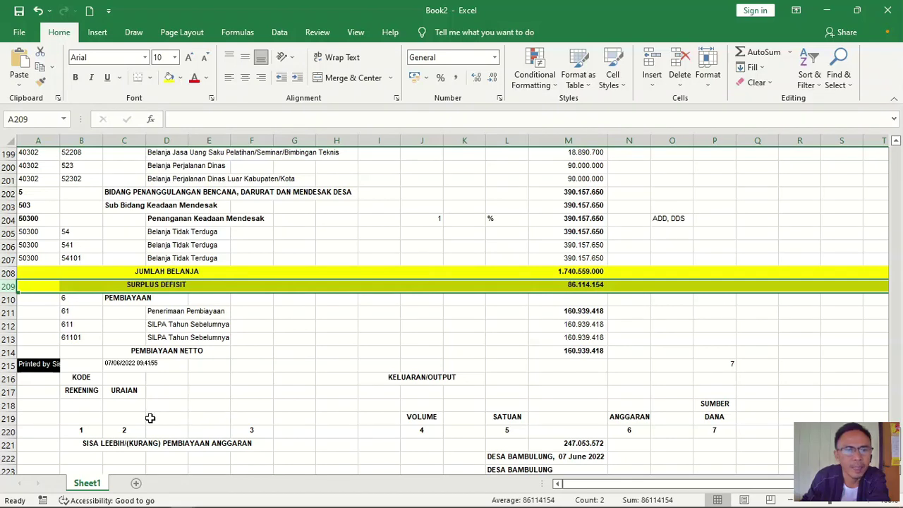
{"action": "scroll", "coordinate": [150, 417], "scroll_direction": "down", "scroll_amount": 1}
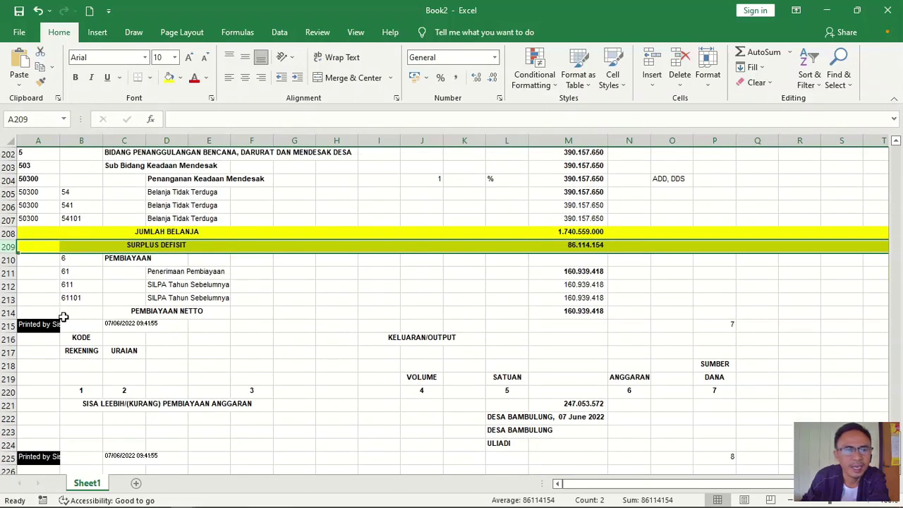
{"action": "left_click", "coordinate": [7, 312]}
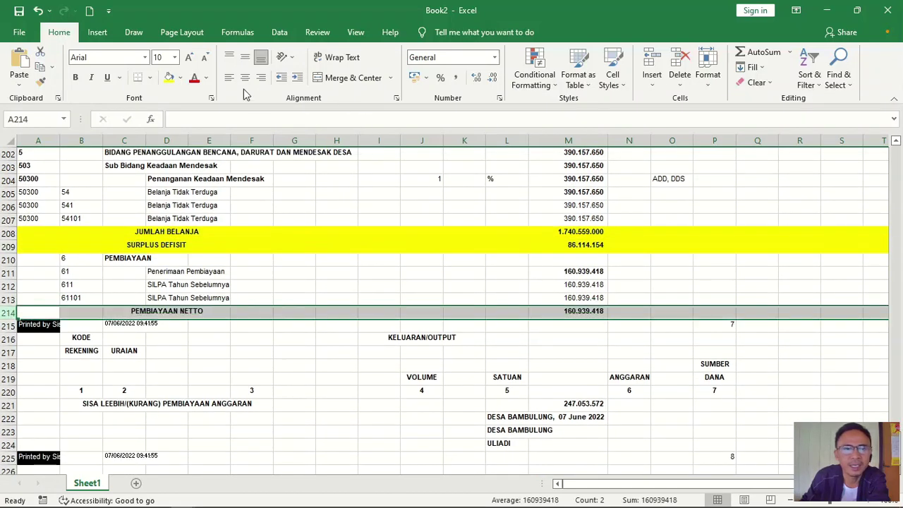
{"action": "left_click", "coordinate": [169, 77]}
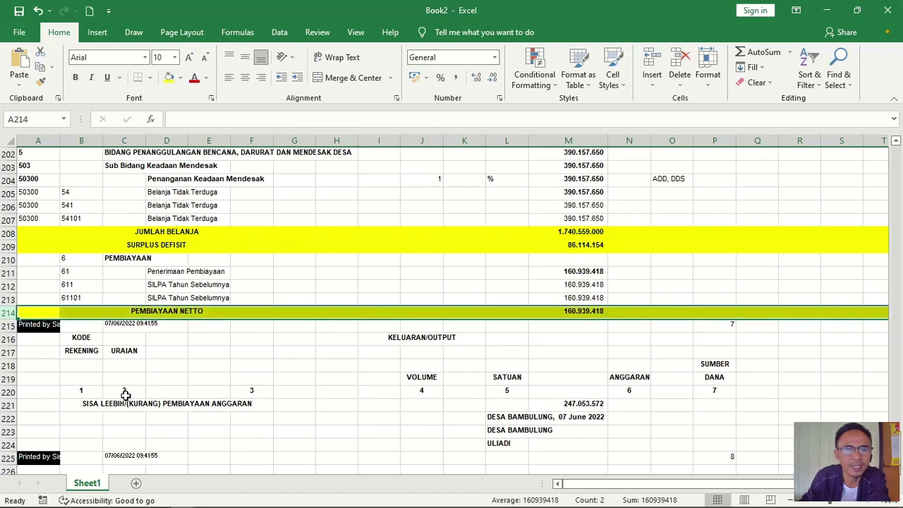
{"action": "scroll", "coordinate": [130, 393], "scroll_direction": "down", "scroll_amount": 1}
{"action": "left_click", "coordinate": [5, 365]}
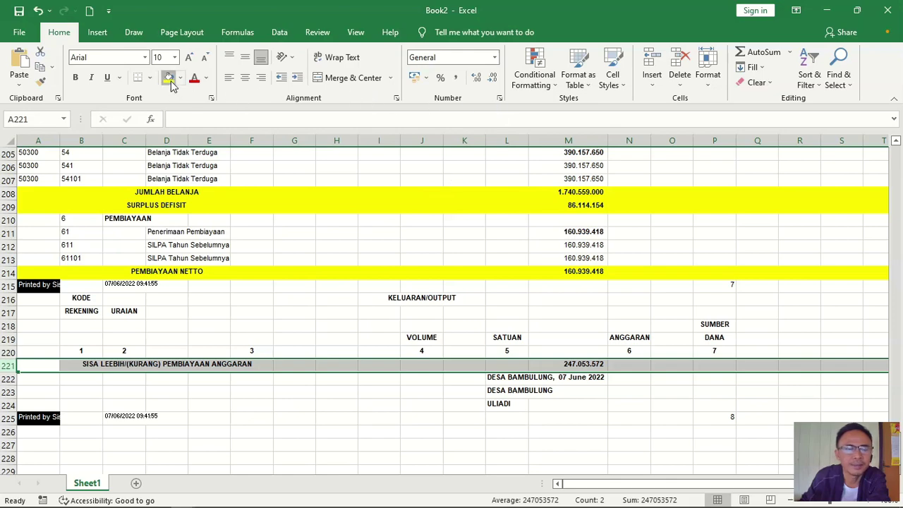
- Look through the budget lines in Book2, then shrink its window and place it for side-by-side comparison with another workbook
{"action": "scroll", "coordinate": [388, 371], "scroll_direction": "up", "scroll_amount": 10}
{"action": "scroll", "coordinate": [371, 365], "scroll_direction": "up", "scroll_amount": 8}
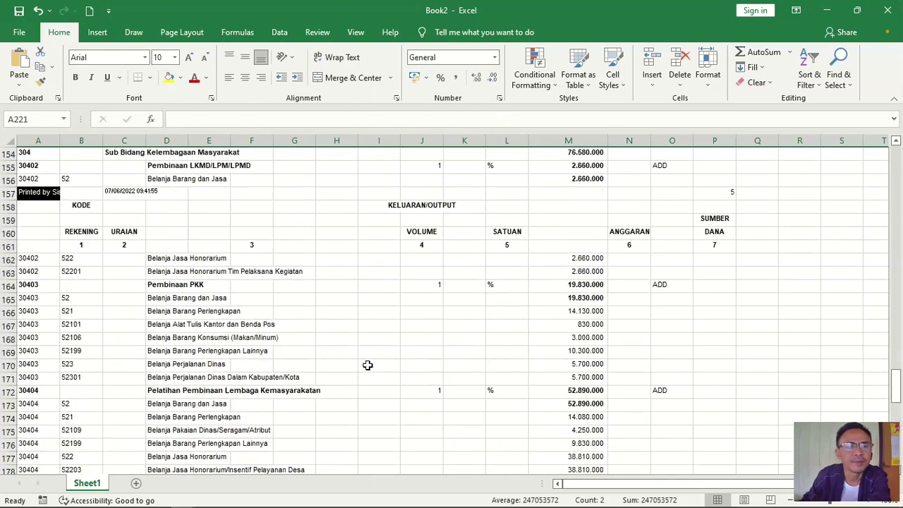
{"action": "left_click_drag", "start_coordinate": [613, 486], "coordinate": [649, 498]}
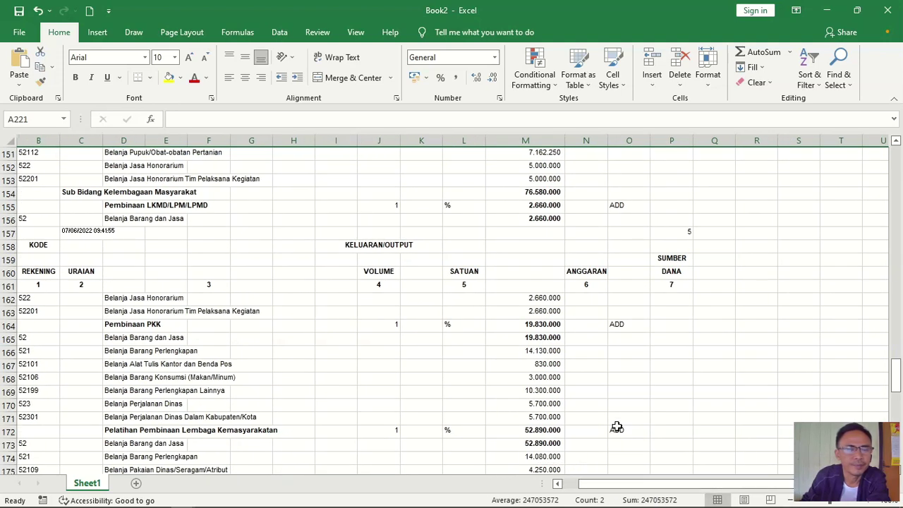
{"action": "scroll", "coordinate": [609, 417], "scroll_direction": "up", "scroll_amount": 3}
{"action": "scroll", "coordinate": [602, 410], "scroll_direction": "up", "scroll_amount": 5}
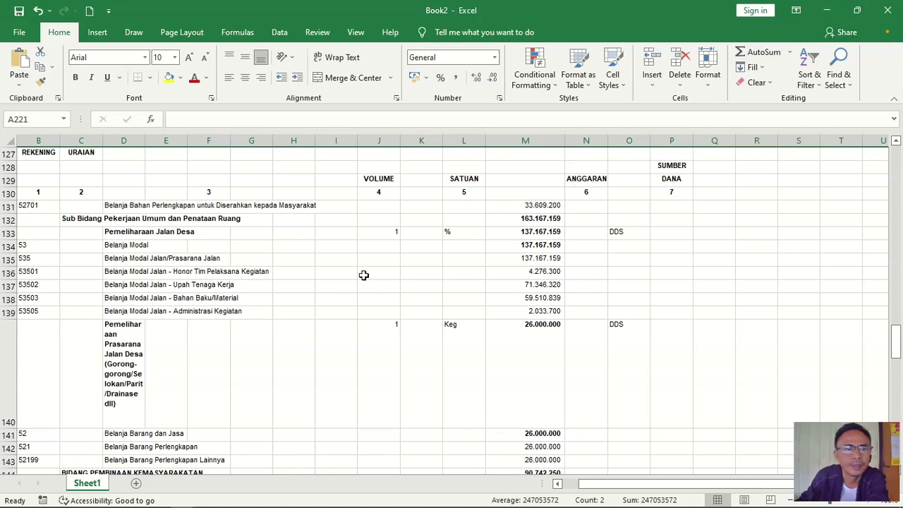
{"action": "left_click", "coordinate": [856, 10]}
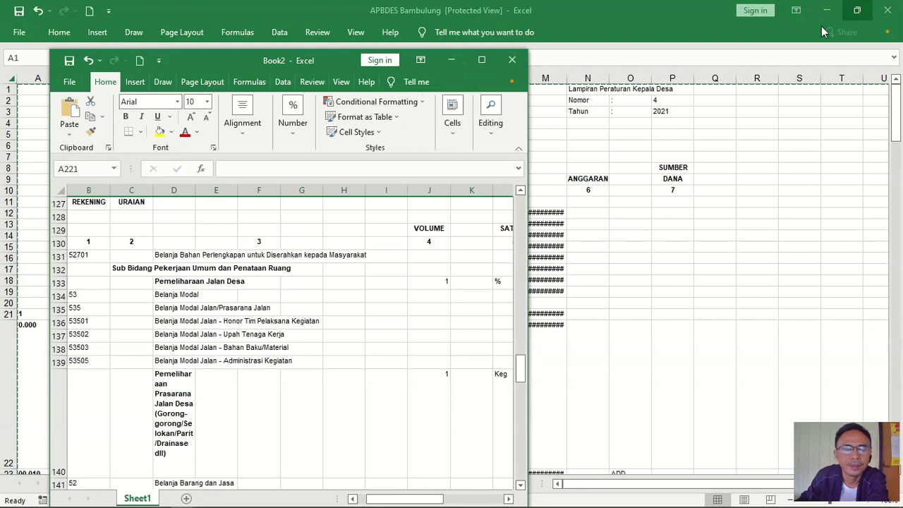
{"action": "left_click_drag", "start_coordinate": [323, 55], "coordinate": [274, 6]}
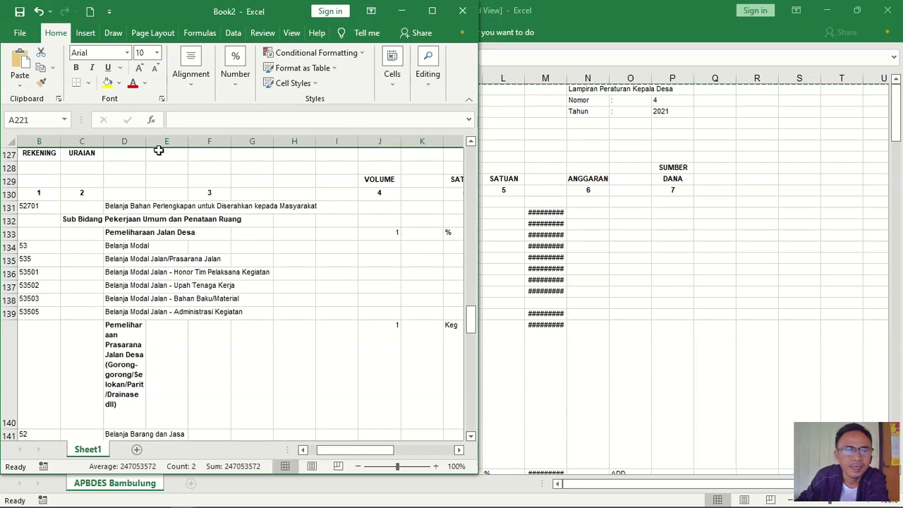
{"action": "scroll", "coordinate": [149, 177], "scroll_direction": "down", "scroll_amount": 4}
{"action": "scroll", "coordinate": [147, 180], "scroll_direction": "up", "scroll_amount": 3}
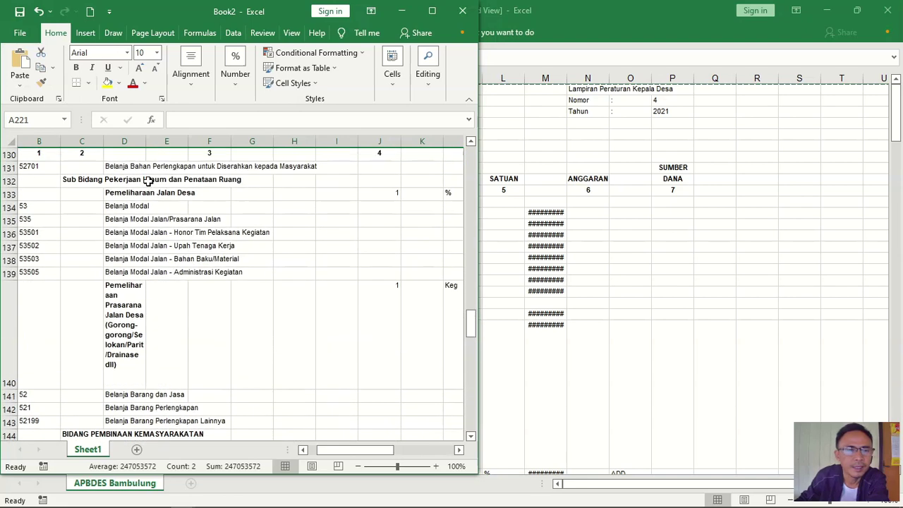
- Maximize the Book2 window and hide columns E through L
{"action": "scroll", "coordinate": [145, 180], "scroll_direction": "up", "scroll_amount": 1}
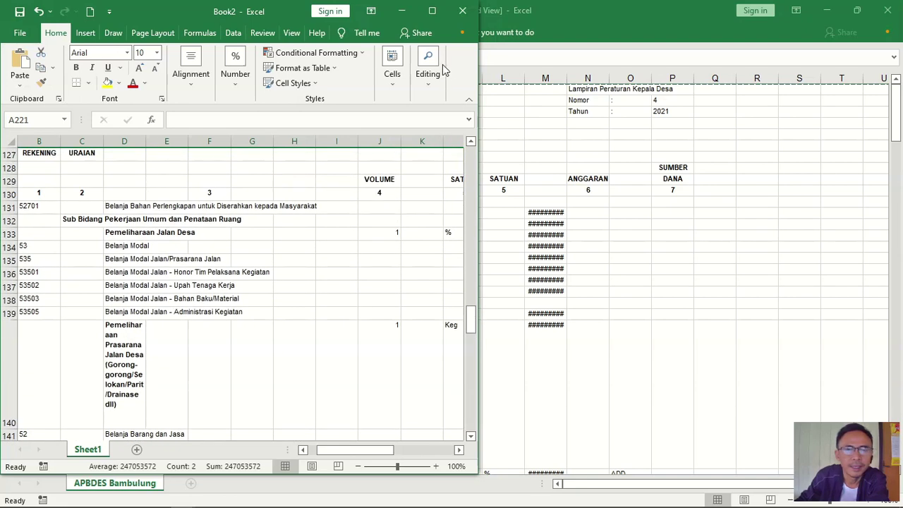
{"action": "left_click", "coordinate": [431, 10]}
{"action": "scroll", "coordinate": [664, 336], "scroll_direction": "down", "scroll_amount": 14}
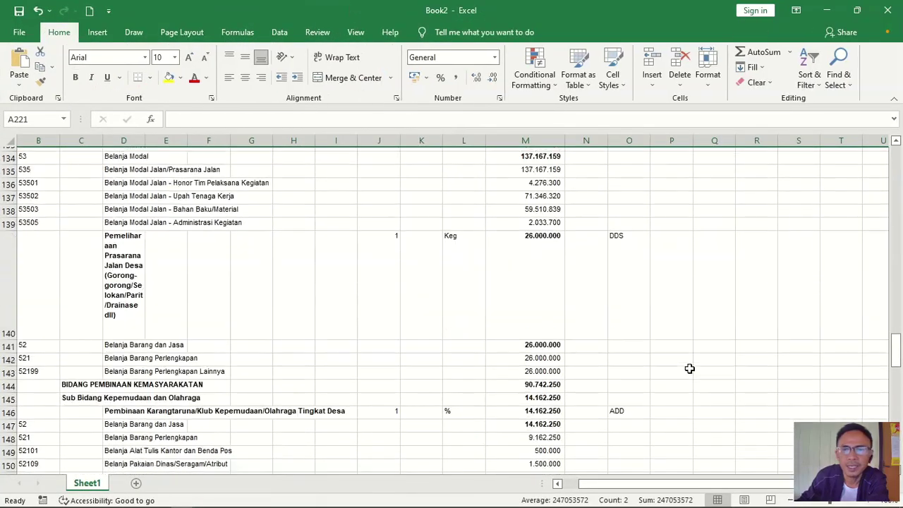
{"action": "scroll", "coordinate": [648, 372], "scroll_direction": "up", "scroll_amount": 20}
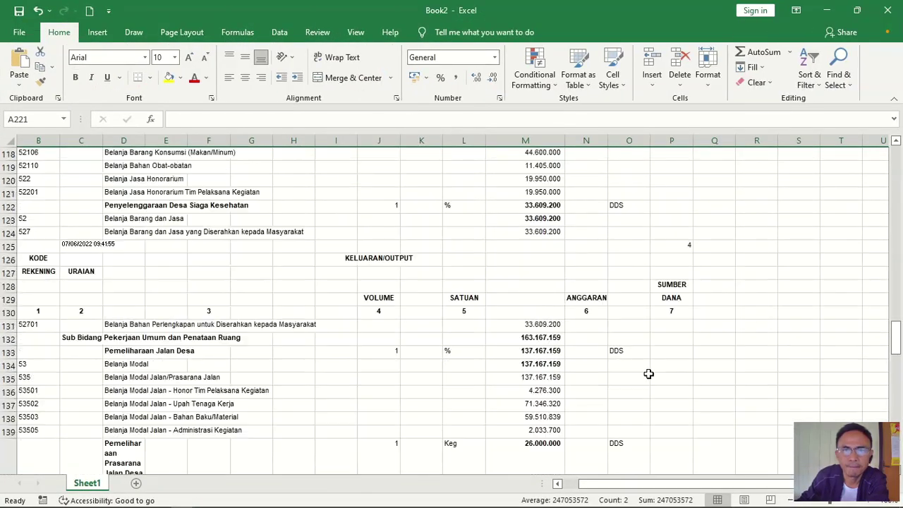
{"action": "scroll", "coordinate": [648, 372], "scroll_direction": "up", "scroll_amount": 15}
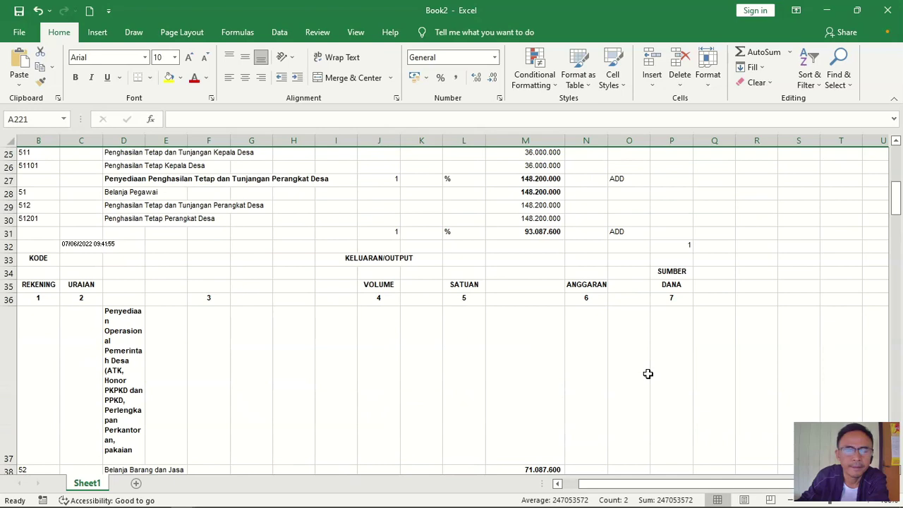
{"action": "scroll", "coordinate": [648, 372], "scroll_direction": "down", "scroll_amount": 2}
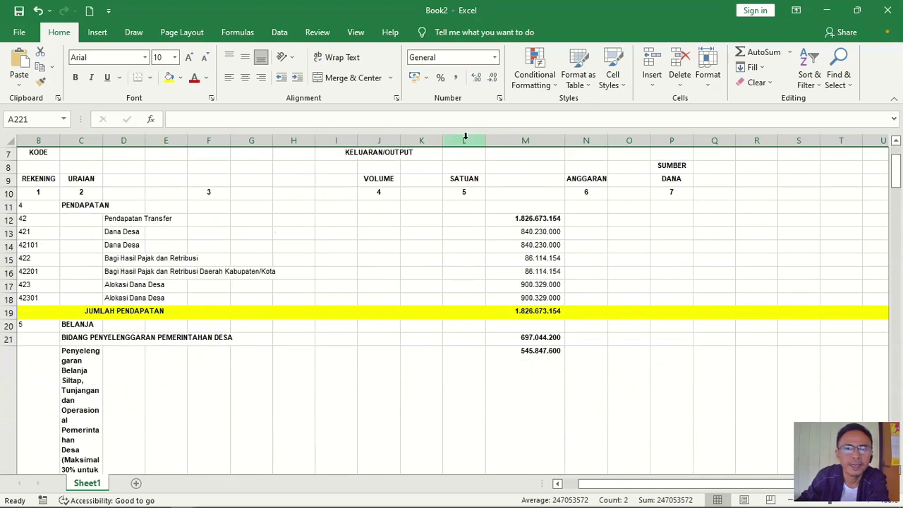
{"action": "left_click_drag", "start_coordinate": [466, 140], "coordinate": [187, 159]}
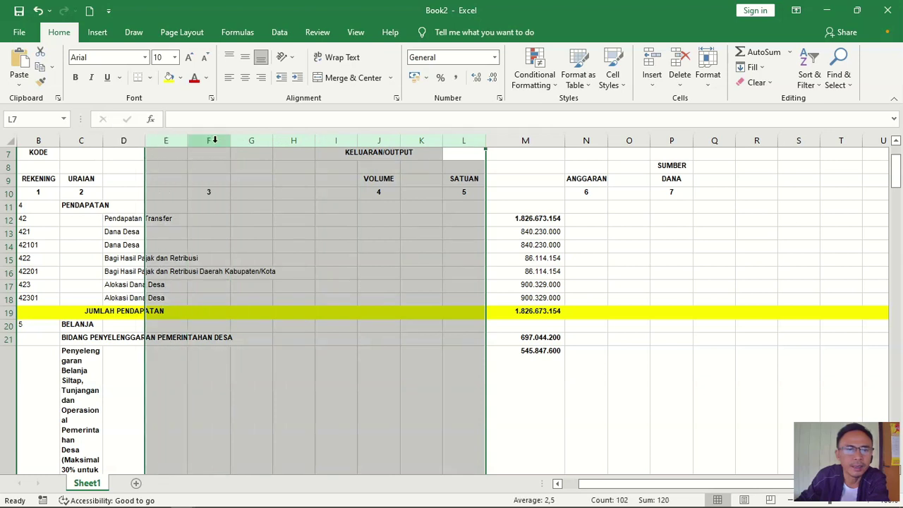
{"action": "right_click", "coordinate": [214, 141]}
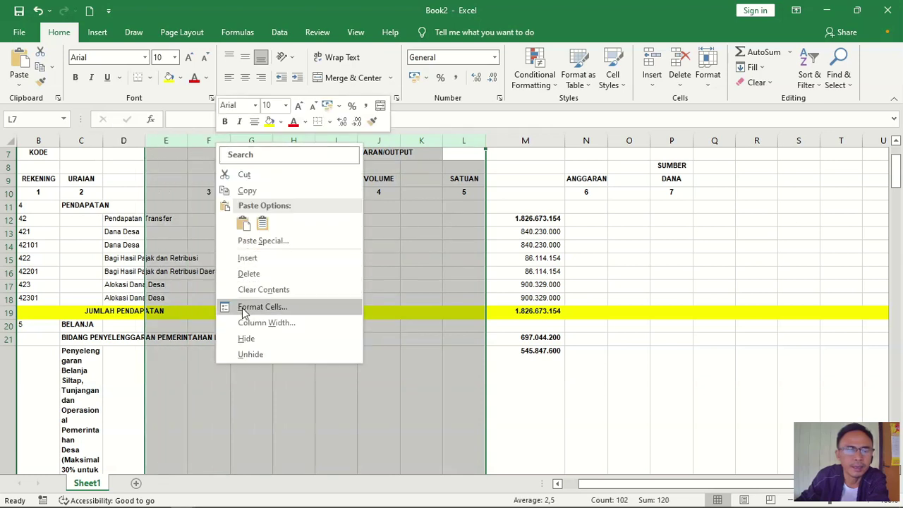
{"action": "left_click", "coordinate": [256, 338]}
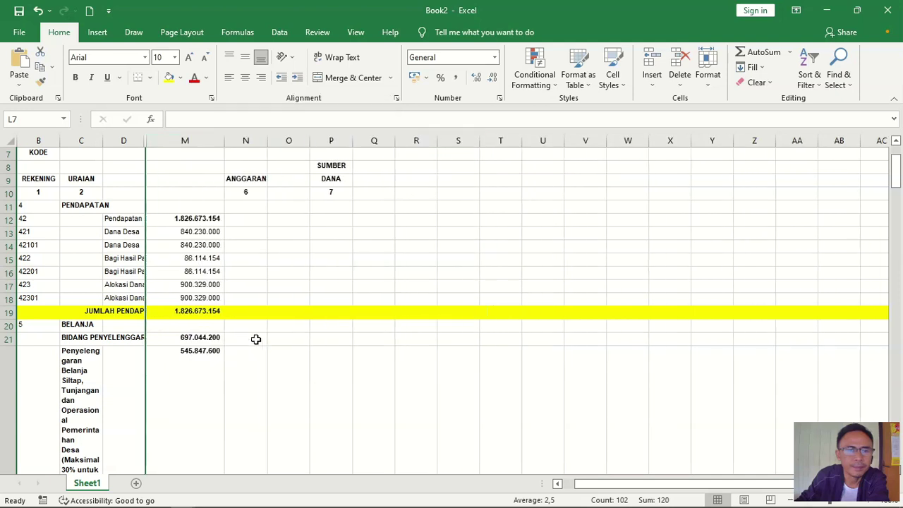
- Widen columns D and C in Book2 so the budget descriptions fit, and check the layout down the sheet
{"action": "left_click_drag", "start_coordinate": [144, 140], "coordinate": [268, 184]}
{"action": "left_click_drag", "start_coordinate": [103, 140], "coordinate": [233, 204]}
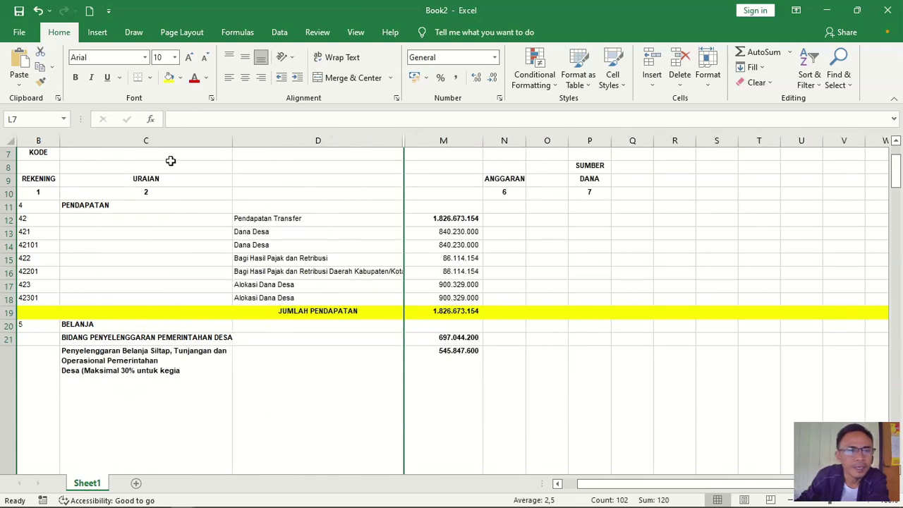
{"action": "scroll", "coordinate": [170, 163], "scroll_direction": "up", "scroll_amount": 2}
{"action": "scroll", "coordinate": [157, 175], "scroll_direction": "down", "scroll_amount": 6}
{"action": "scroll", "coordinate": [152, 227], "scroll_direction": "down", "scroll_amount": 6}
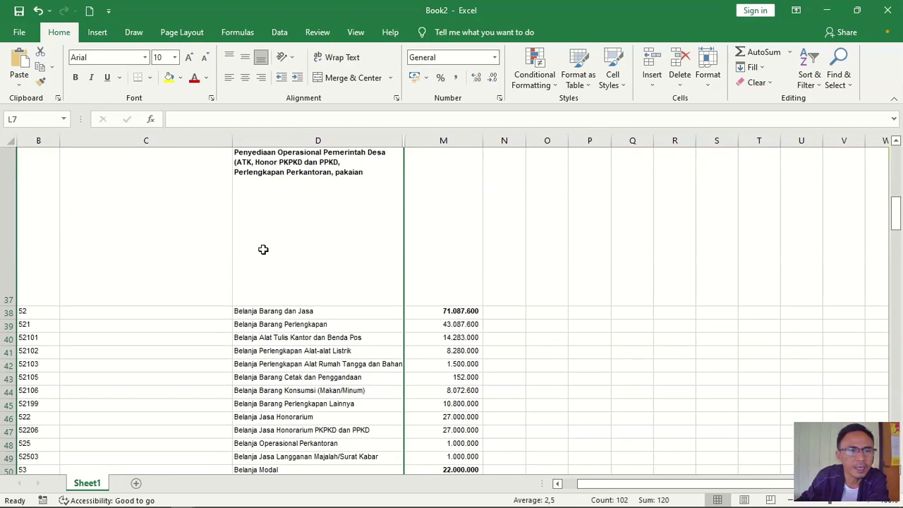
{"action": "scroll", "coordinate": [286, 260], "scroll_direction": "down", "scroll_amount": 10}
{"action": "scroll", "coordinate": [294, 288], "scroll_direction": "down", "scroll_amount": 10}
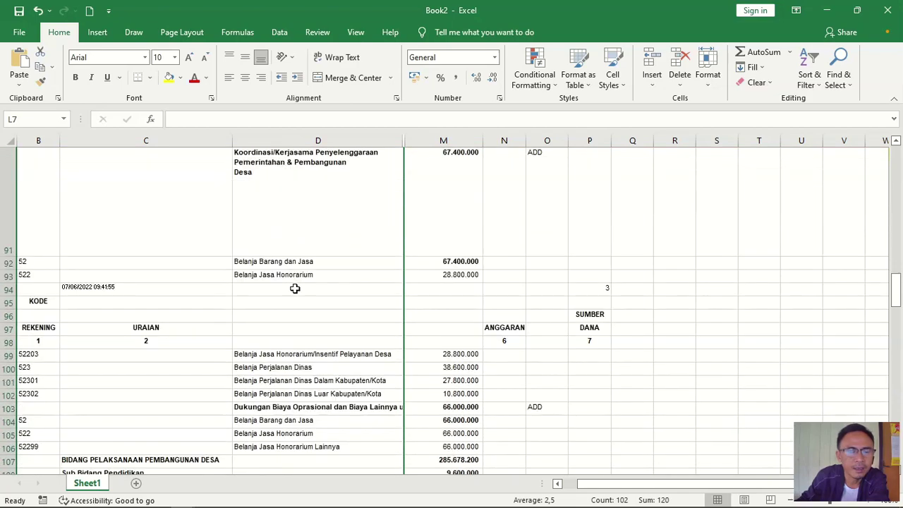
{"action": "scroll", "coordinate": [295, 288], "scroll_direction": "up", "scroll_amount": 5}
{"action": "scroll", "coordinate": [296, 287], "scroll_direction": "up", "scroll_amount": 20}
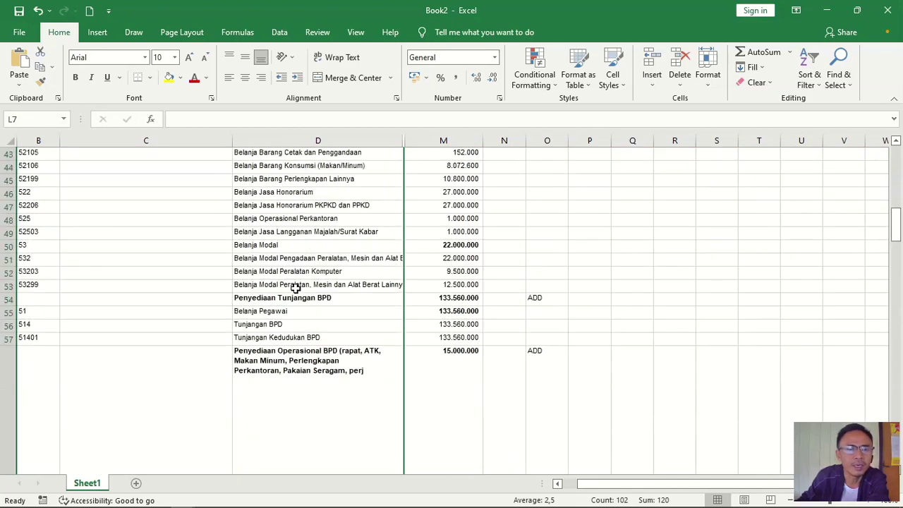
{"action": "scroll", "coordinate": [295, 287], "scroll_direction": "up", "scroll_amount": 5}
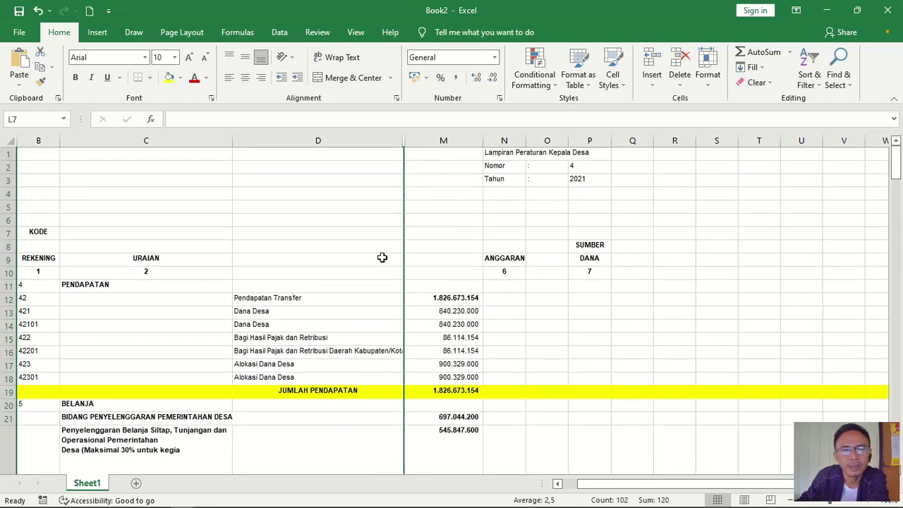
- Restore Book2 to its smaller window and bring up the template_isian_apbdes workbook beside it, with its amounts in column I in view
{"action": "left_click", "coordinate": [868, 16]}
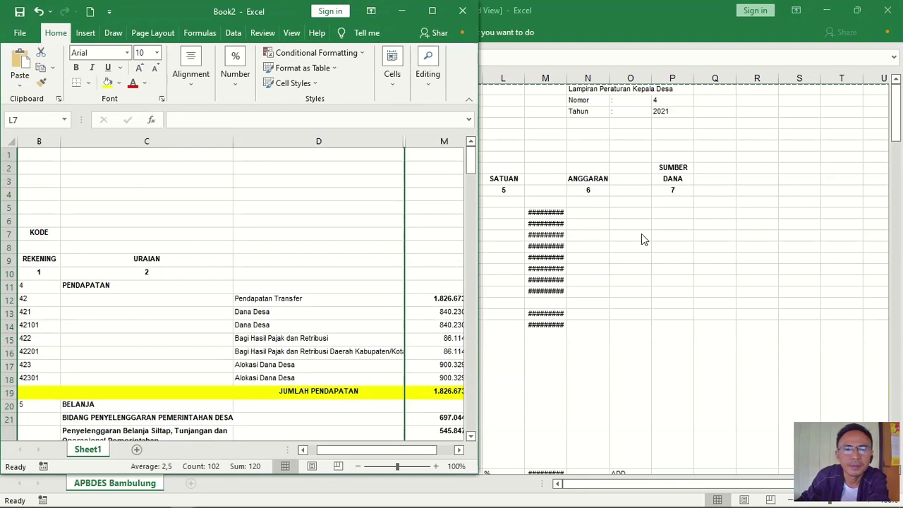
{"action": "left_click", "coordinate": [458, 450]}
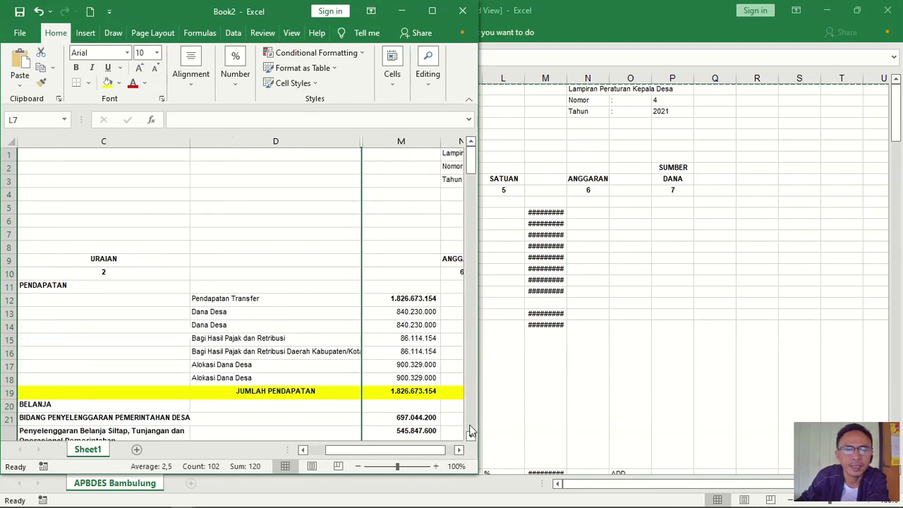
{"action": "mouse_move", "coordinate": [96, 505]}
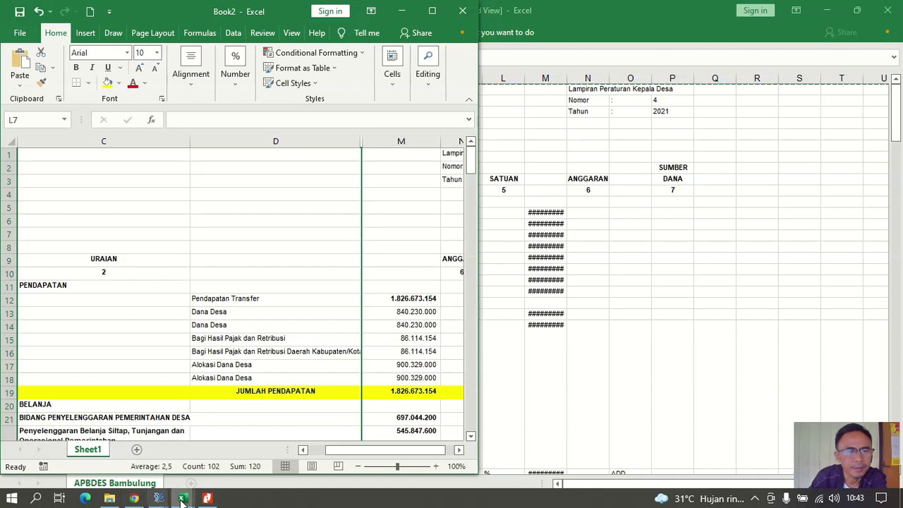
{"action": "mouse_move", "coordinate": [182, 499]}
{"action": "mouse_move", "coordinate": [175, 480]}
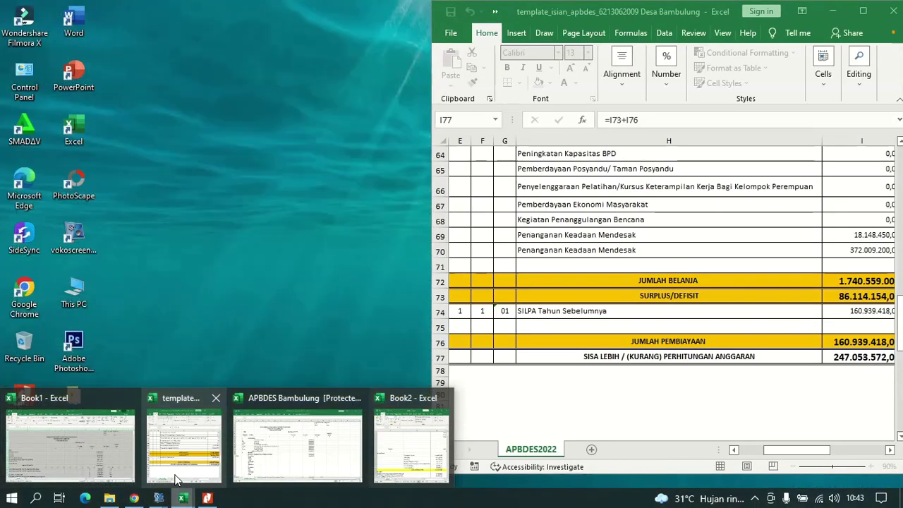
{"action": "left_click", "coordinate": [175, 480]}
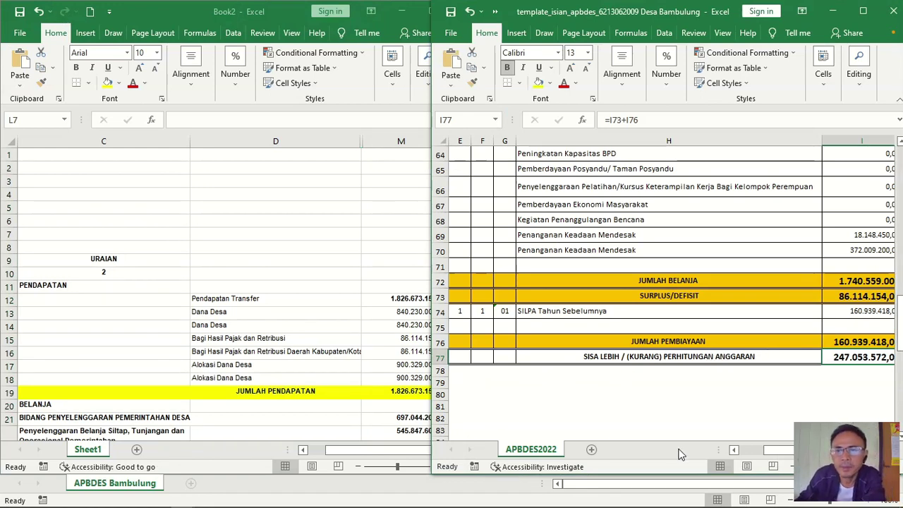
{"action": "left_click_drag", "start_coordinate": [767, 457], "coordinate": [778, 457]}
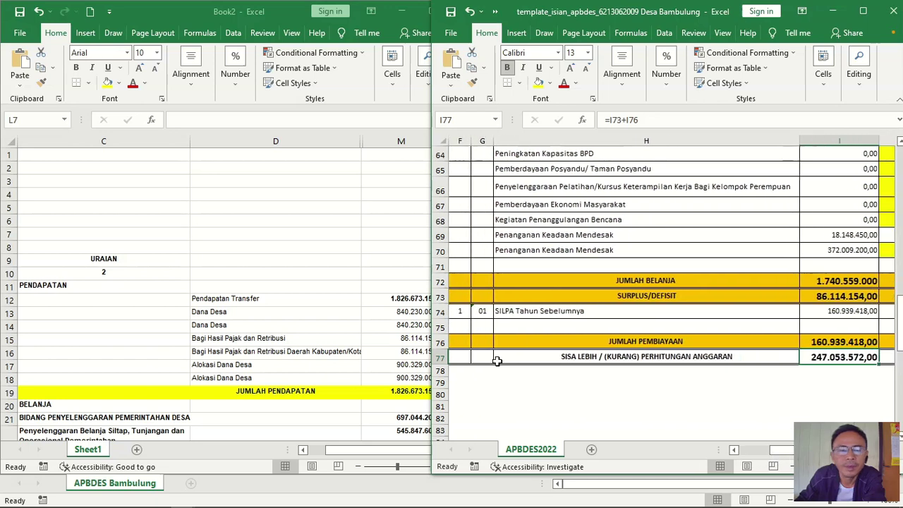
- Compare the JUMLAH PENDAPATAN total in Book2 cell M19 with cell I16 of the APBDES2022 template
{"action": "left_click", "coordinate": [336, 323]}
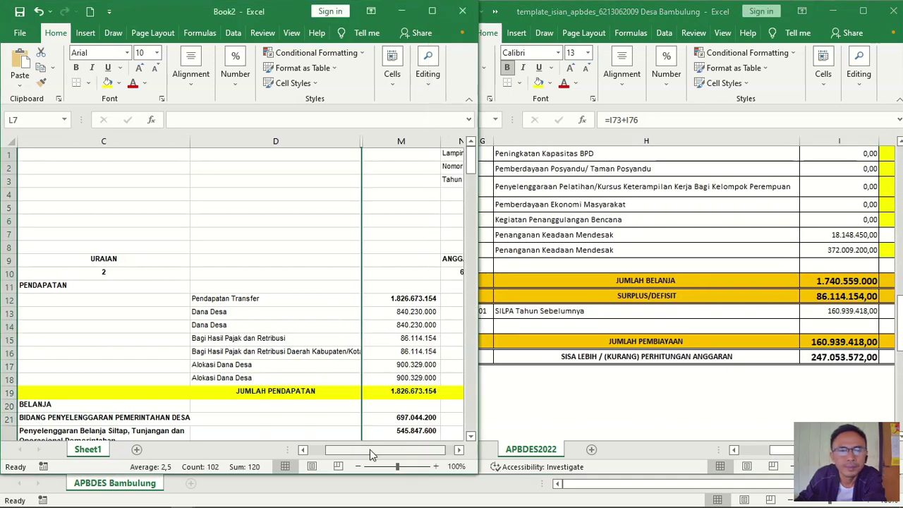
{"action": "left_click_drag", "start_coordinate": [372, 455], "coordinate": [404, 436]}
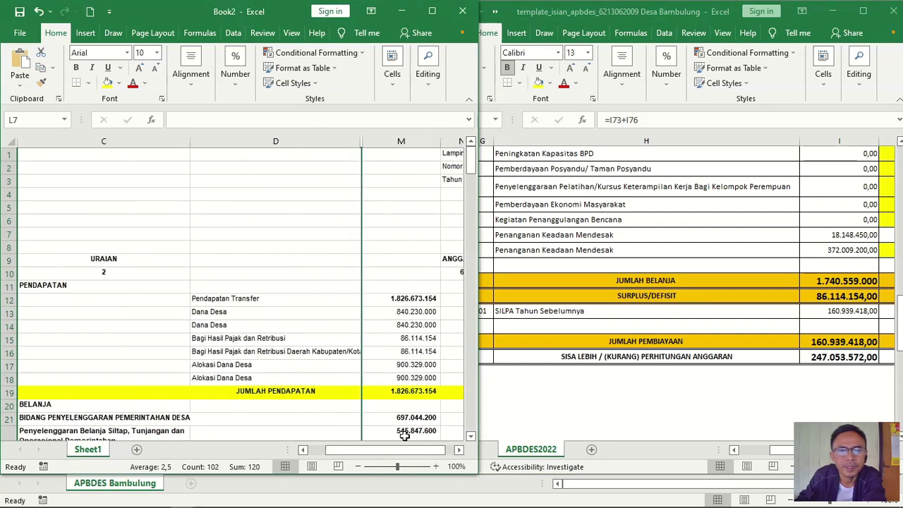
{"action": "left_click", "coordinate": [429, 400]}
{"action": "left_click", "coordinate": [423, 391]}
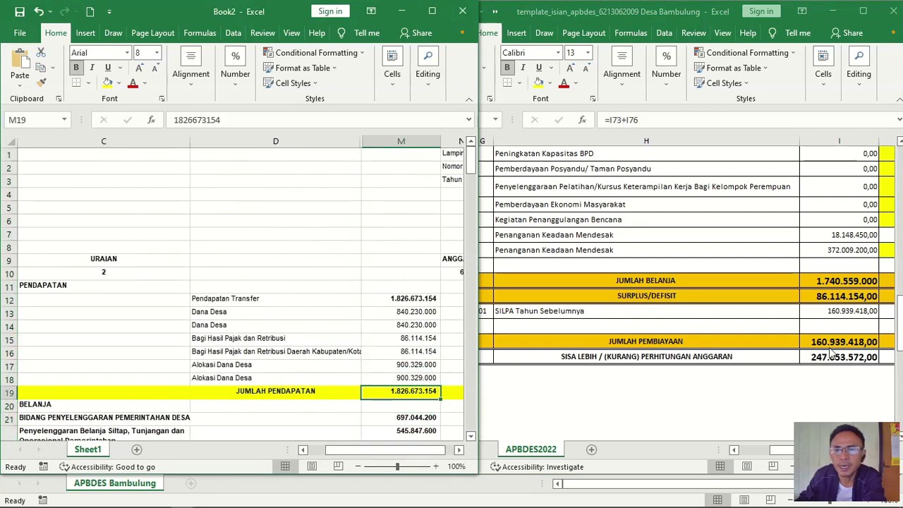
{"action": "left_click_drag", "start_coordinate": [902, 309], "coordinate": [900, 180]}
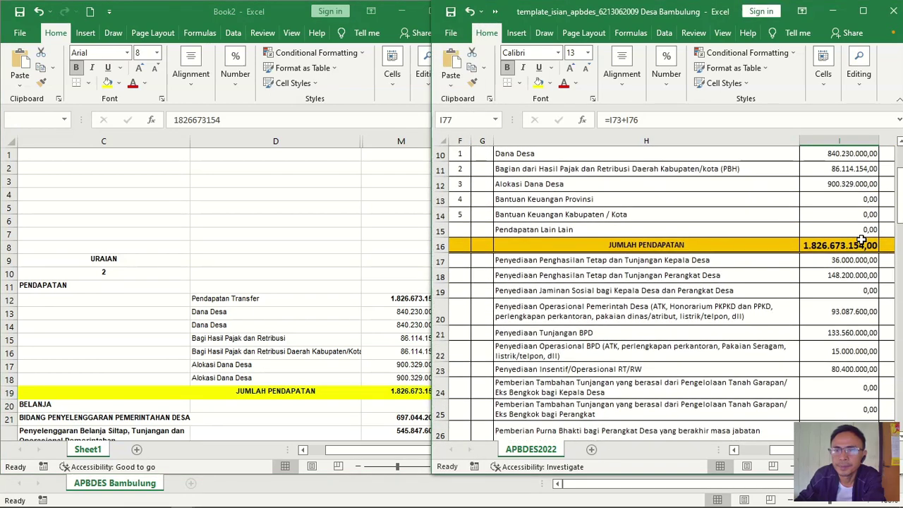
{"action": "left_click", "coordinate": [400, 400]}
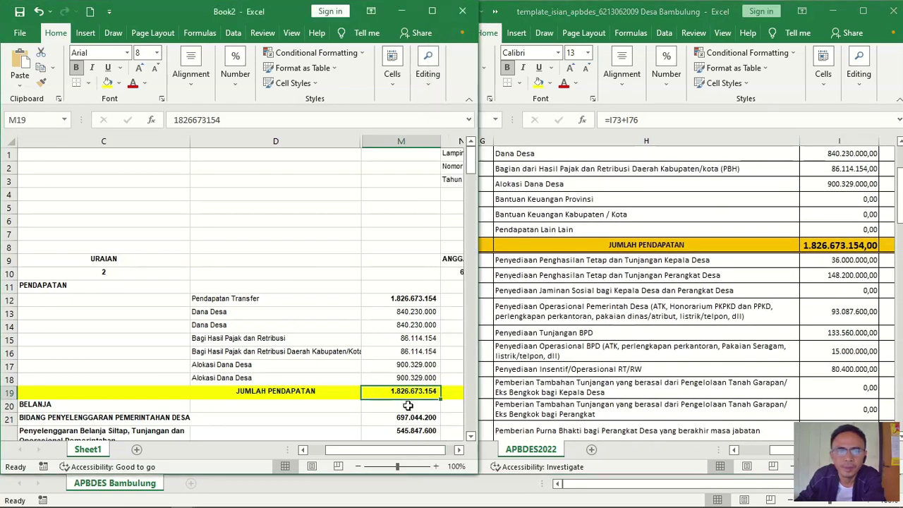
{"action": "left_click", "coordinate": [458, 451]}
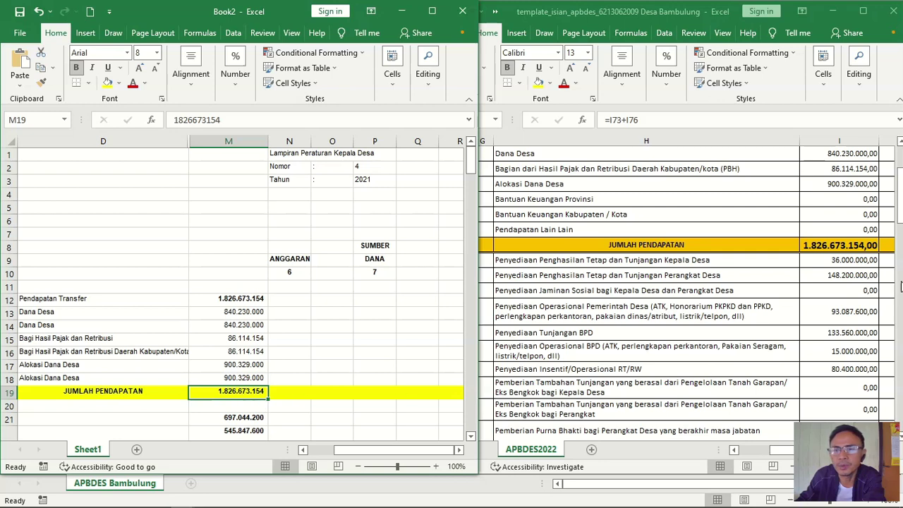
{"action": "left_click", "coordinate": [838, 250]}
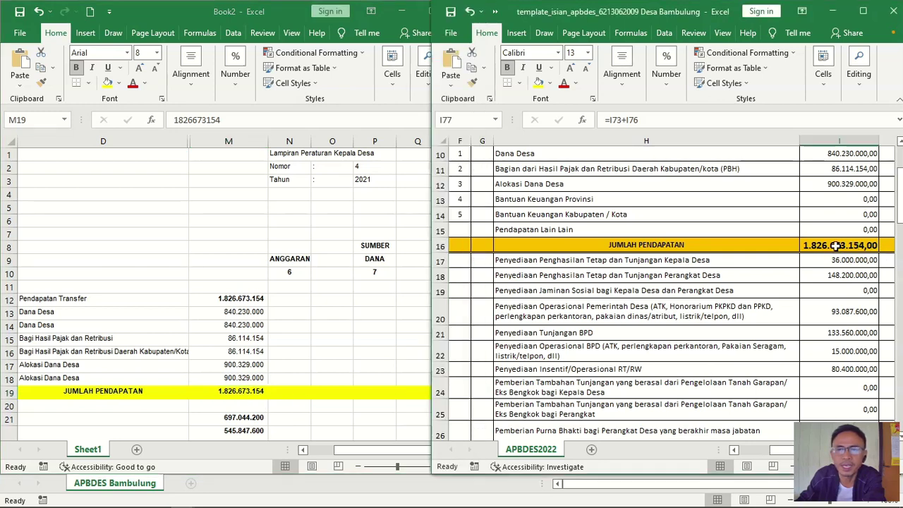
{"action": "left_click", "coordinate": [836, 245]}
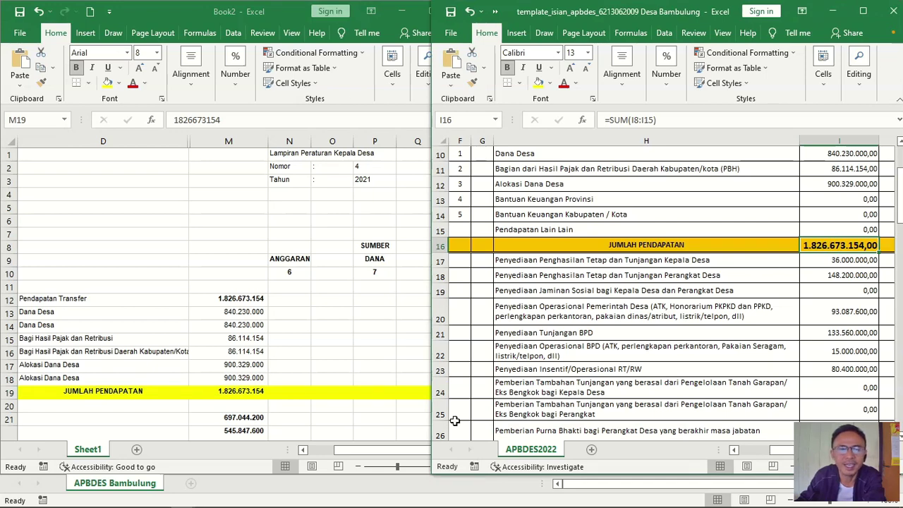
- Compare the JUMLAH BELANJA total in Book2 cell M208 with cell I72 of the APBDES2022 template
{"action": "left_click", "coordinate": [250, 412]}
{"action": "scroll", "coordinate": [257, 410], "scroll_direction": "down", "scroll_amount": 3}
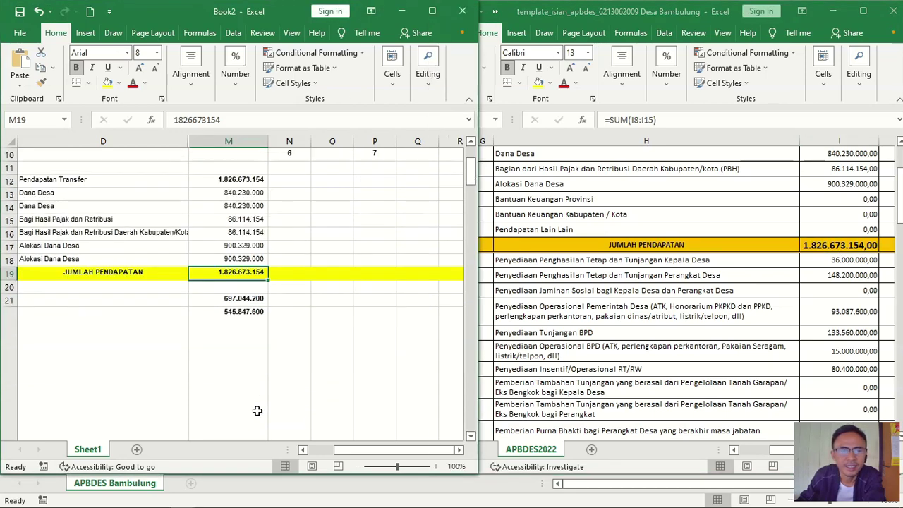
{"action": "scroll", "coordinate": [256, 411], "scroll_direction": "down", "scroll_amount": 20}
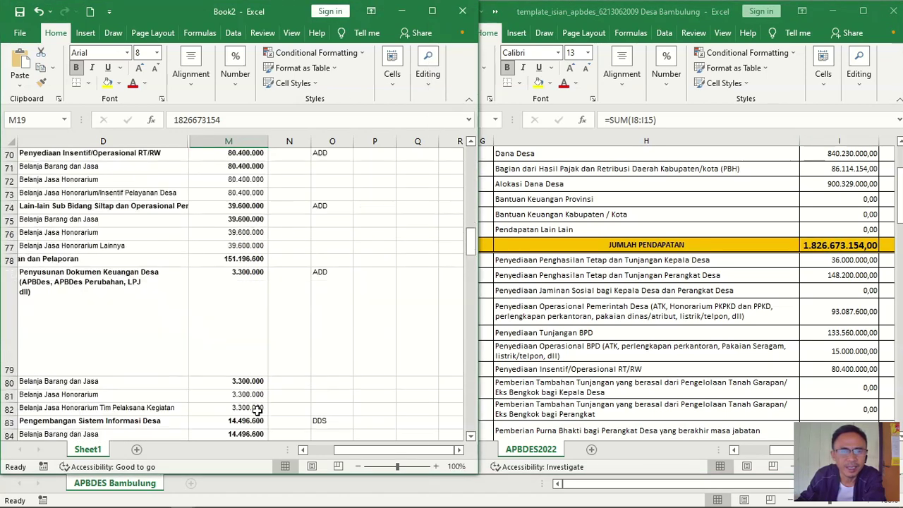
{"action": "scroll", "coordinate": [257, 411], "scroll_direction": "down", "scroll_amount": 20}
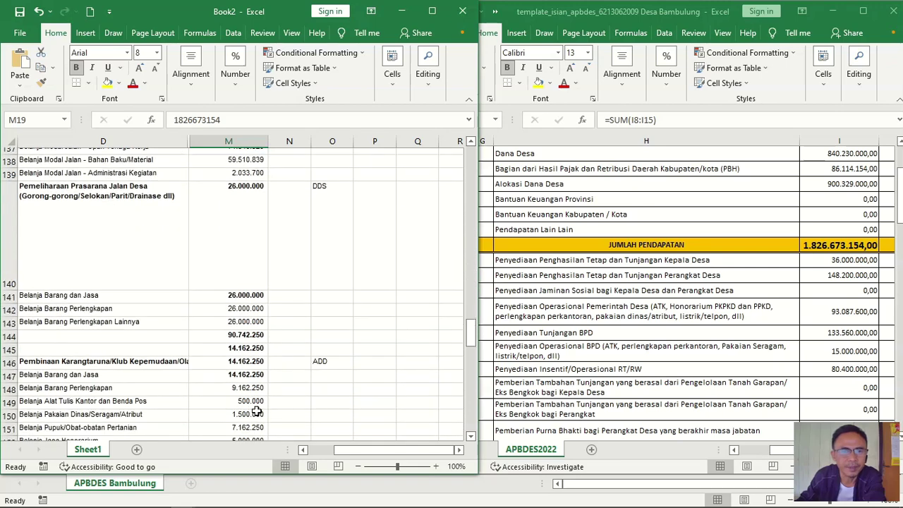
{"action": "scroll", "coordinate": [255, 411], "scroll_direction": "down", "scroll_amount": 10}
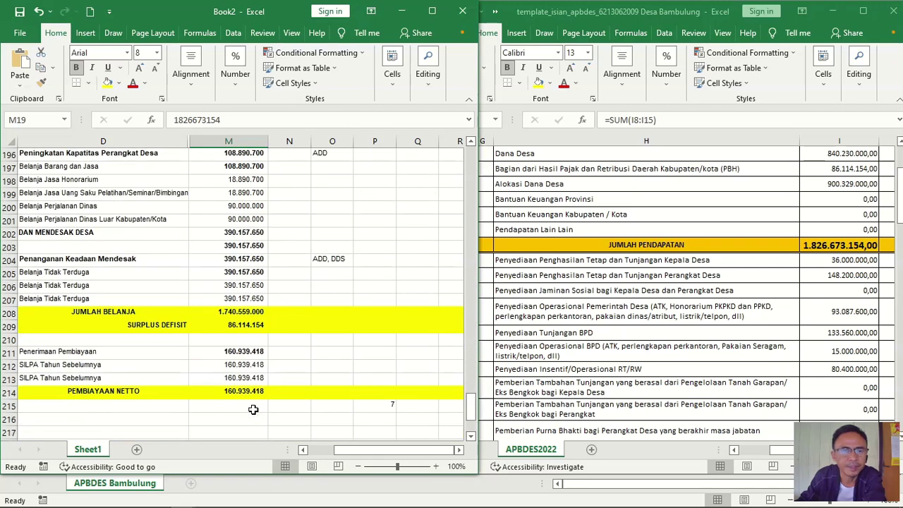
{"action": "left_click", "coordinate": [242, 315]}
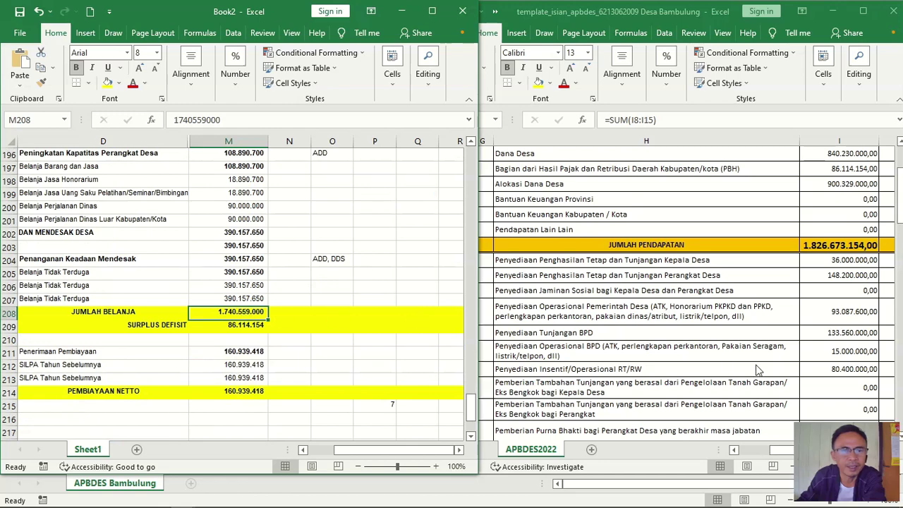
{"action": "left_click", "coordinate": [824, 323]}
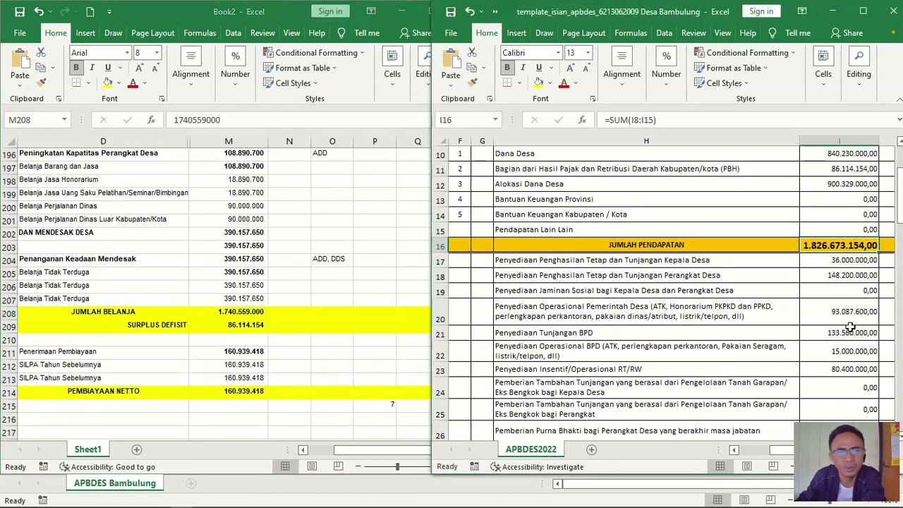
{"action": "scroll", "coordinate": [849, 327], "scroll_direction": "down", "scroll_amount": 20}
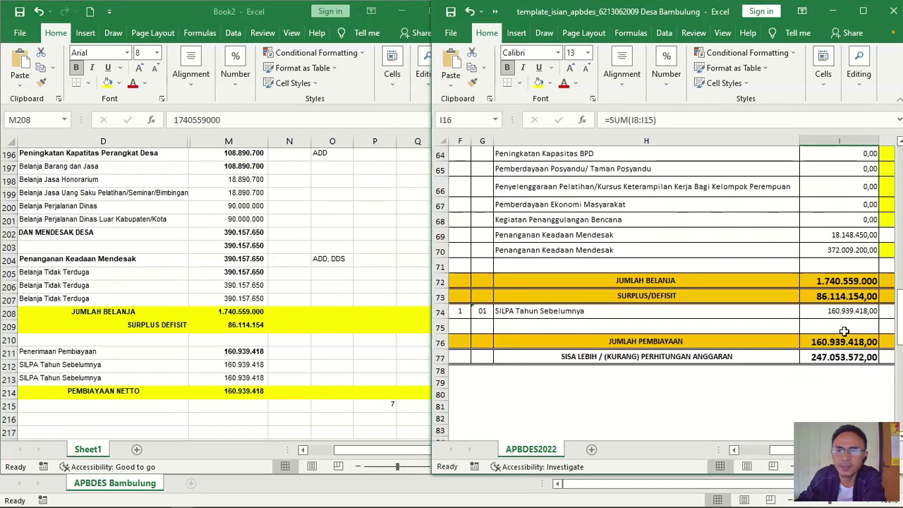
{"action": "scroll", "coordinate": [843, 330], "scroll_direction": "up", "scroll_amount": 8}
{"action": "left_click", "coordinate": [856, 281]}
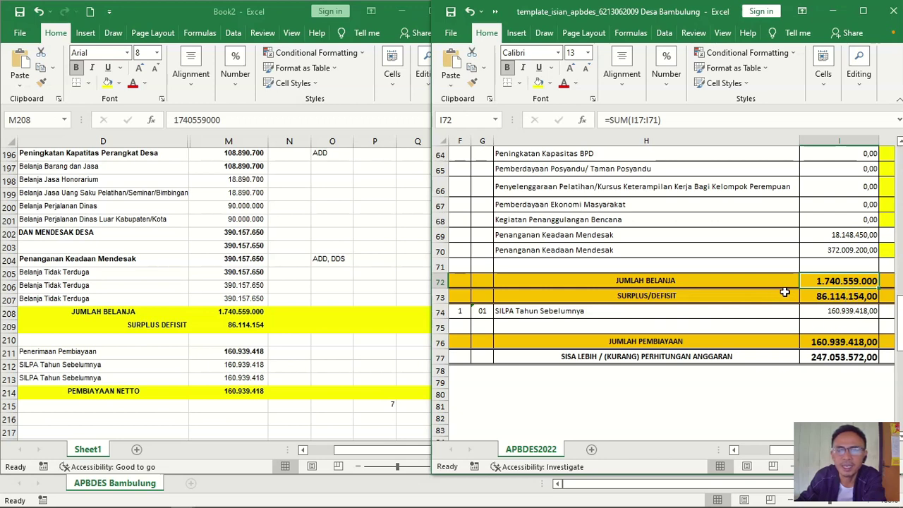
- Compare the surplus/deficit and financing totals in template cells I73 and I76 with Book2 cells M209 and M214
{"action": "left_click", "coordinate": [845, 300]}
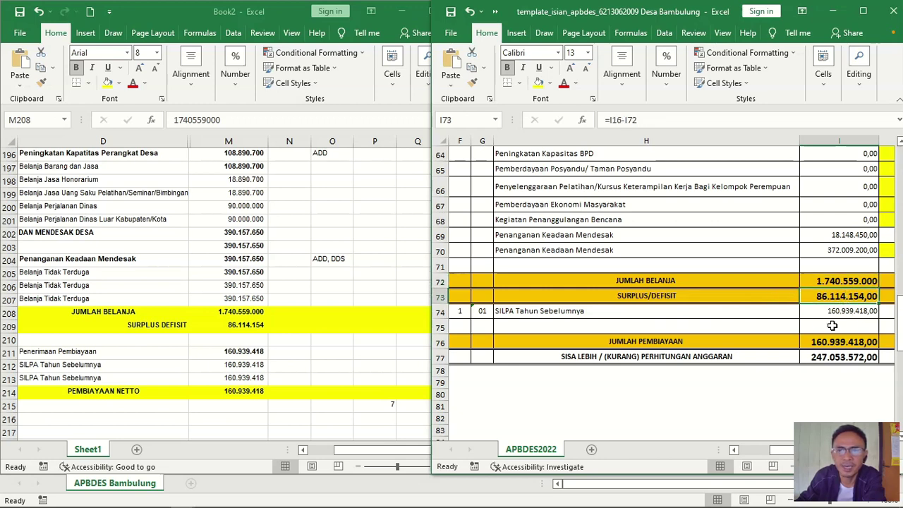
{"action": "left_click", "coordinate": [222, 324]}
{"action": "left_click", "coordinate": [222, 324]}
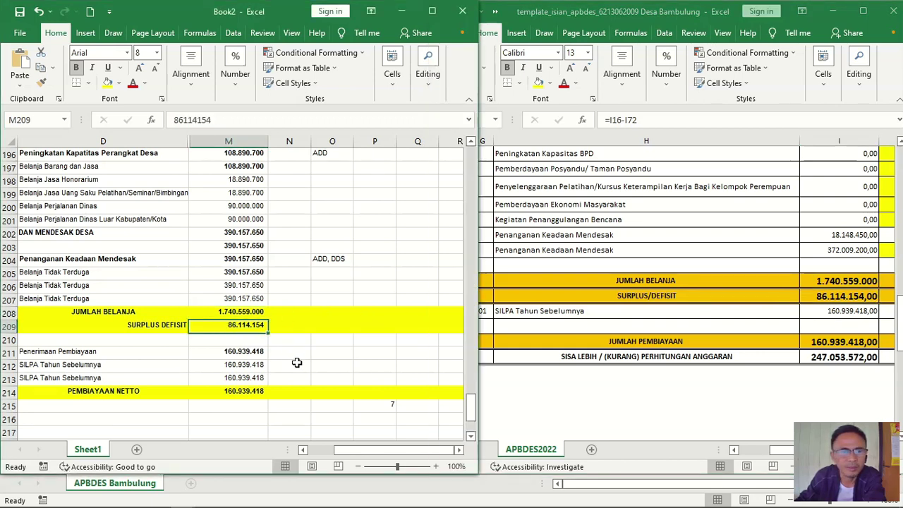
{"action": "left_click", "coordinate": [247, 392]}
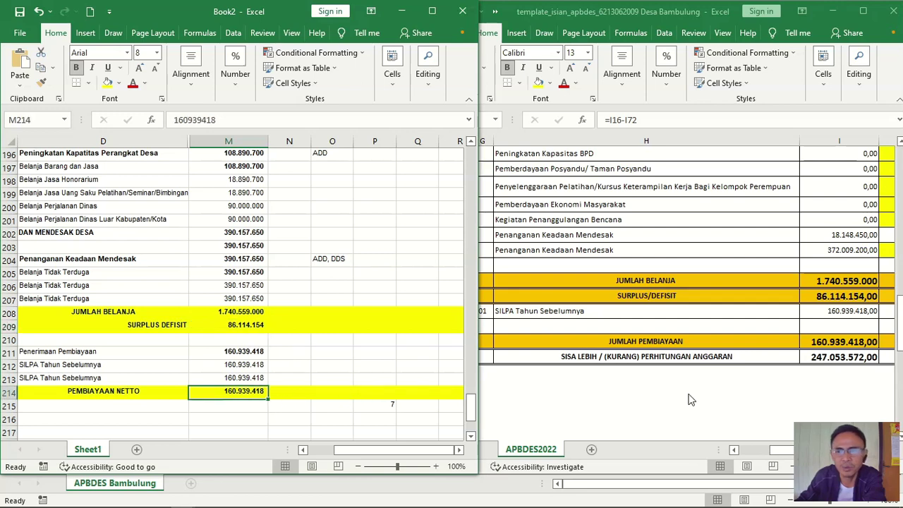
{"action": "left_click", "coordinate": [846, 344]}
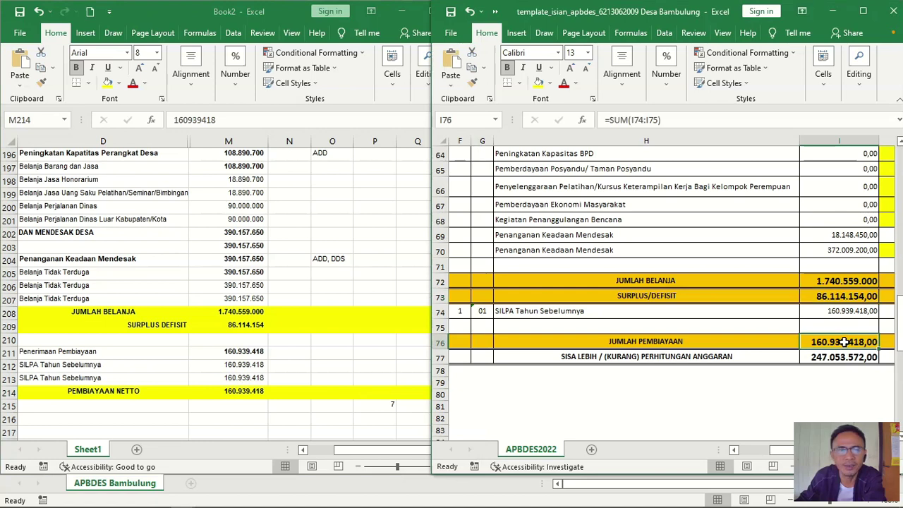
- Compare the SISA LEBIH / (KURANG) PERHITUNGAN ANGGARAN amount in template cell I77 with Book2 cell M221
{"action": "scroll", "coordinate": [803, 360], "scroll_direction": "down", "scroll_amount": 1}
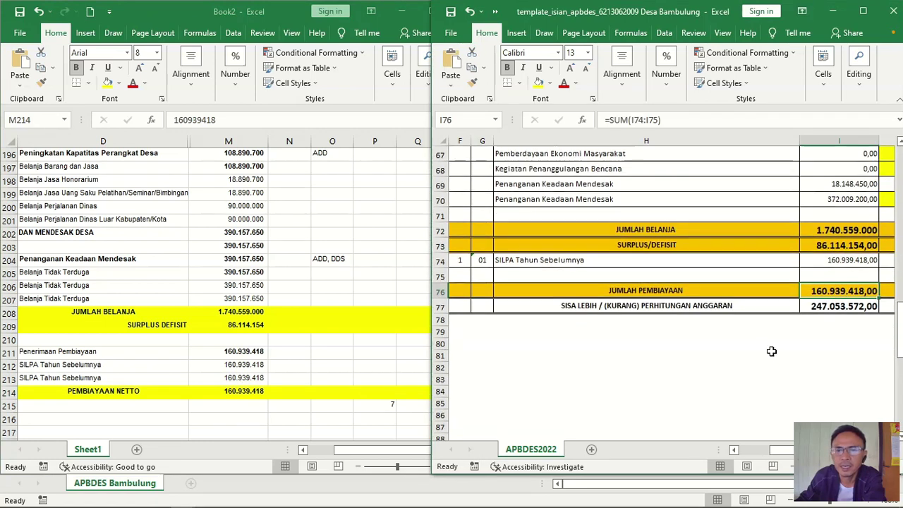
{"action": "left_click", "coordinate": [820, 308]}
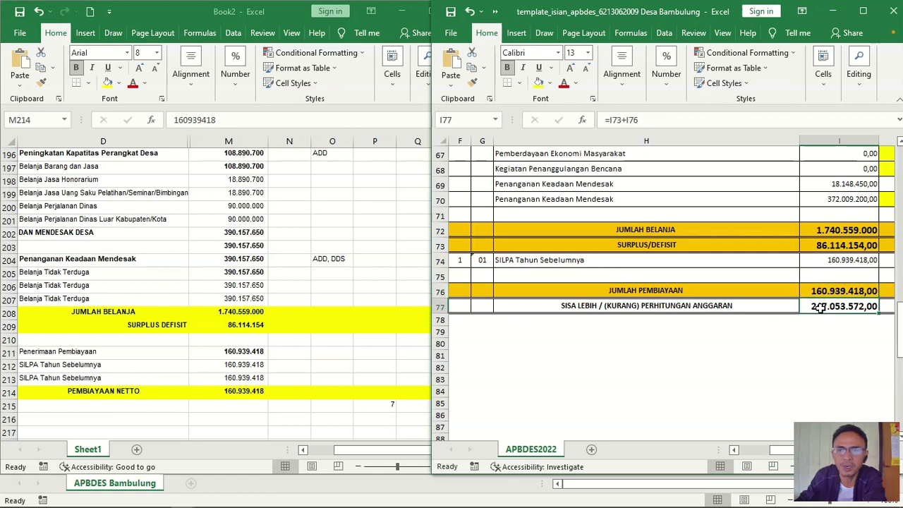
{"action": "left_click", "coordinate": [258, 378]}
{"action": "scroll", "coordinate": [249, 381], "scroll_direction": "down", "scroll_amount": 1}
{"action": "scroll", "coordinate": [247, 381], "scroll_direction": "down", "scroll_amount": 3}
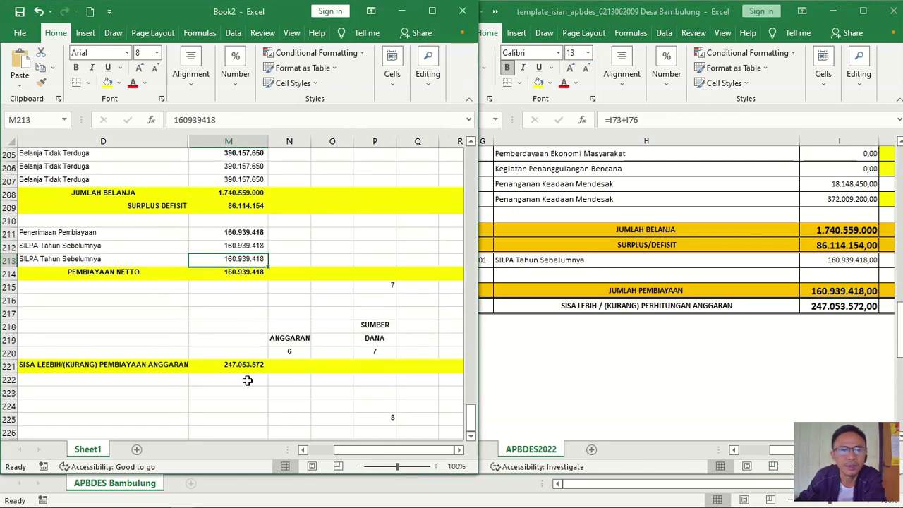
{"action": "left_click", "coordinate": [243, 364]}
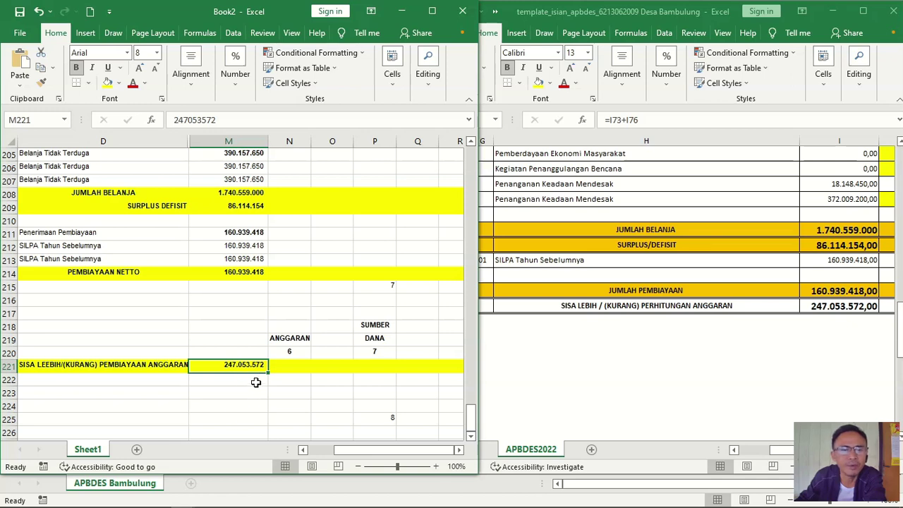
{"action": "left_click", "coordinate": [841, 309]}
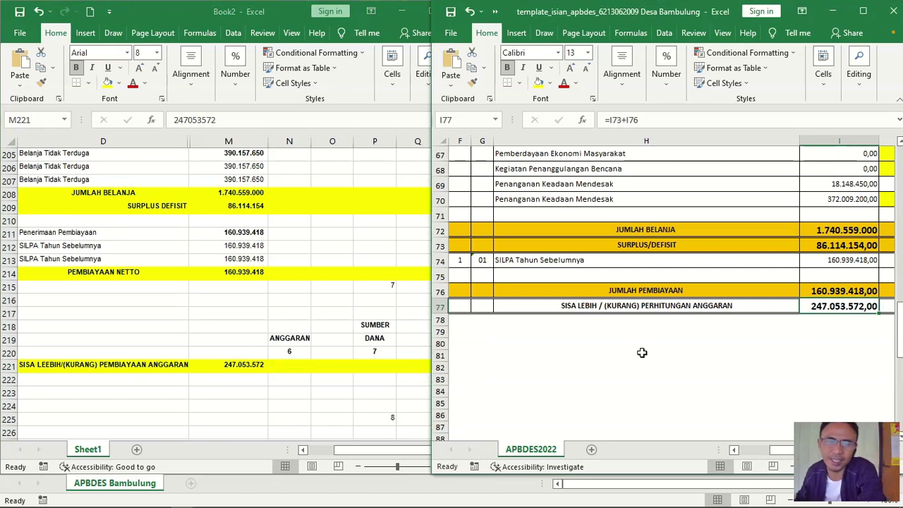
- Minimize the Book2 and APBDES Bambulung workbooks and maximize the template_isian_apbdes workbook
{"action": "left_click", "coordinate": [352, 195]}
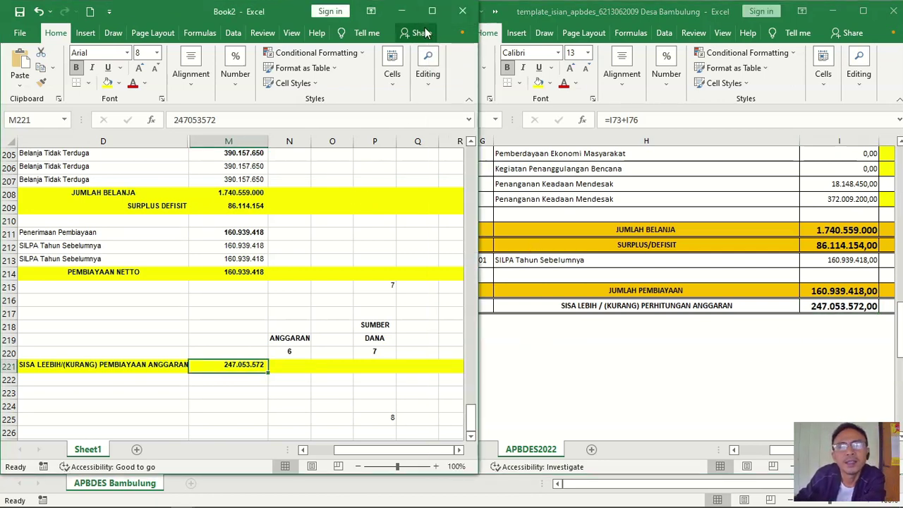
{"action": "left_click", "coordinate": [404, 12]}
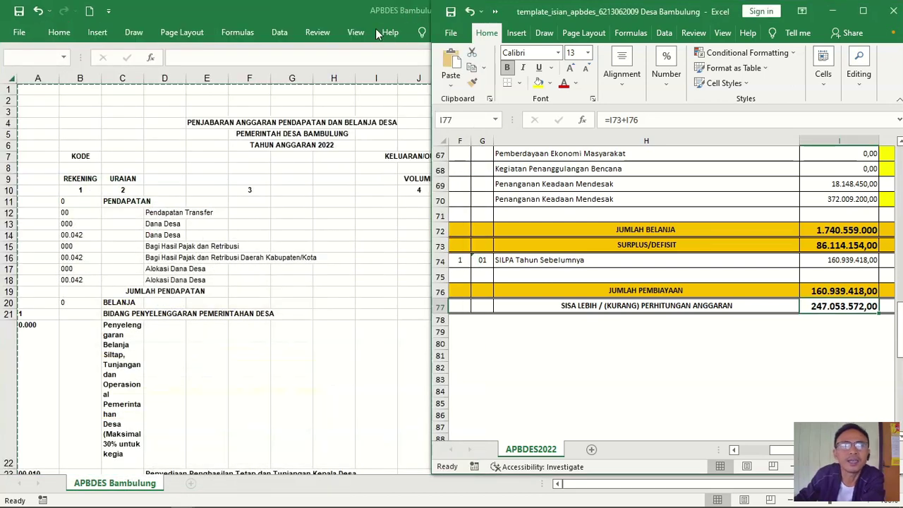
{"action": "left_click", "coordinate": [317, 8]}
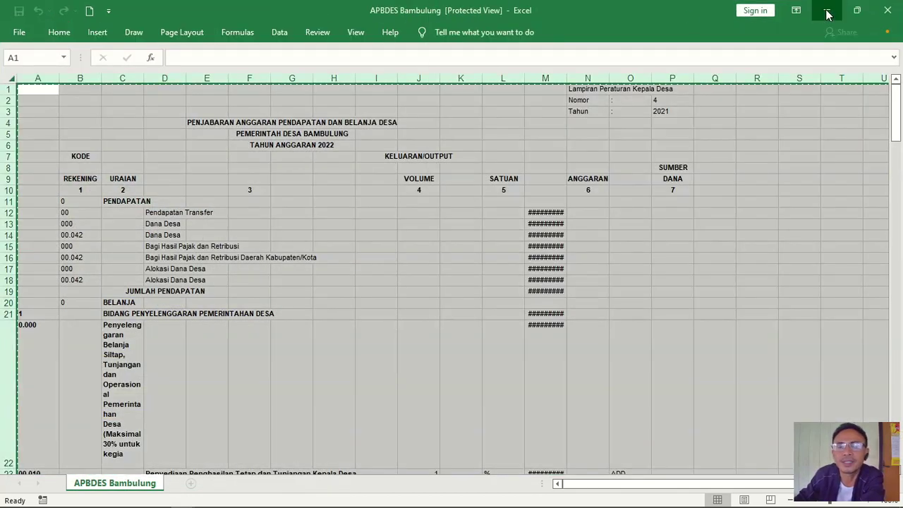
{"action": "left_click", "coordinate": [830, 10]}
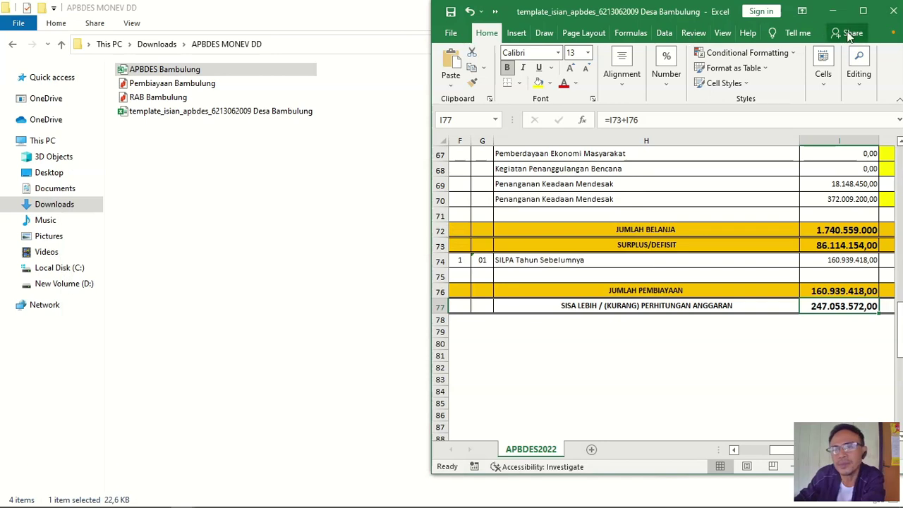
{"action": "left_click", "coordinate": [863, 17]}
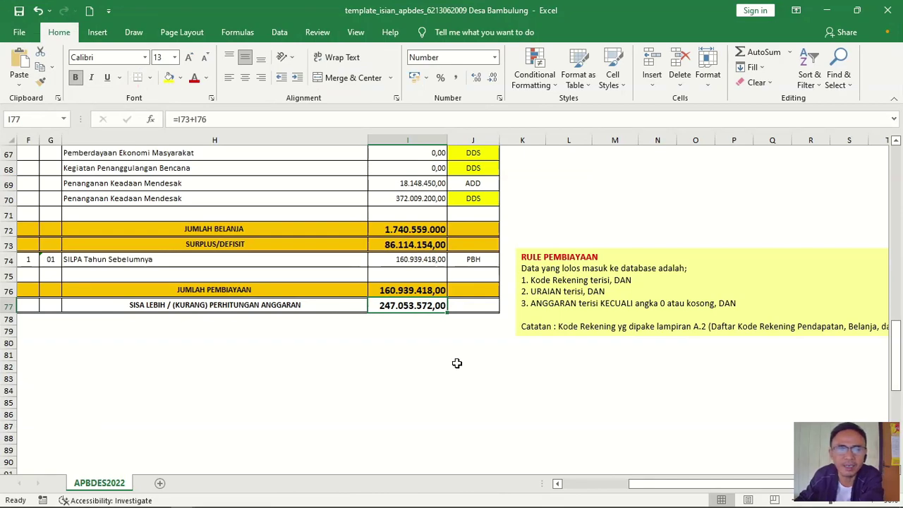
- Review the whole APBDES2022 sheet: village header, account codes, amounts, funding sources and totals down to row 77
{"action": "scroll", "coordinate": [457, 363], "scroll_direction": "up", "scroll_amount": 3}
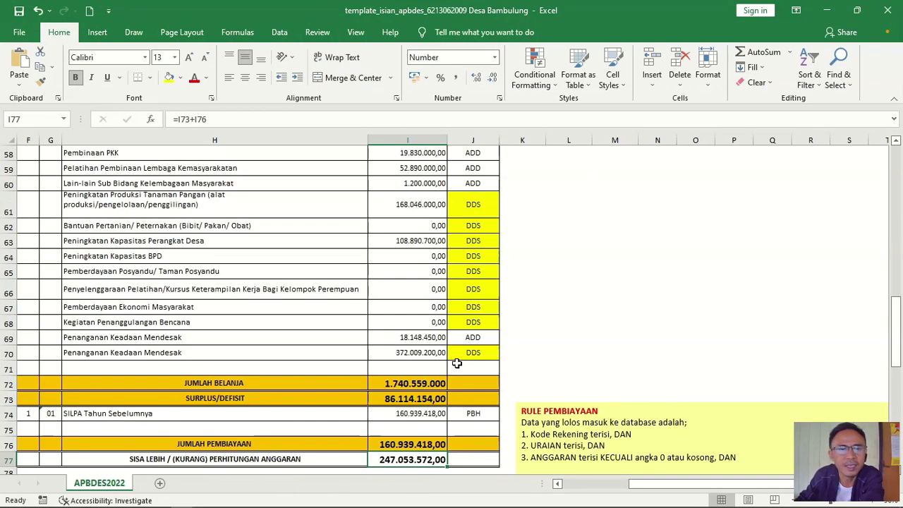
{"action": "scroll", "coordinate": [457, 364], "scroll_direction": "up", "scroll_amount": 3}
{"action": "scroll", "coordinate": [455, 365], "scroll_direction": "down", "scroll_amount": 4}
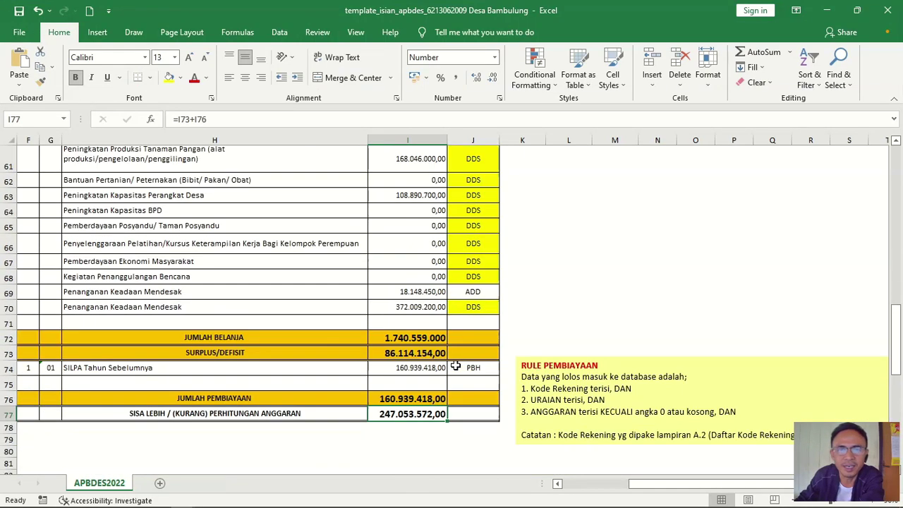
{"action": "scroll", "coordinate": [456, 365], "scroll_direction": "up", "scroll_amount": 2}
{"action": "left_click_drag", "start_coordinate": [896, 314], "coordinate": [896, 148]}
{"action": "left_click_drag", "start_coordinate": [688, 487], "coordinate": [615, 487]}
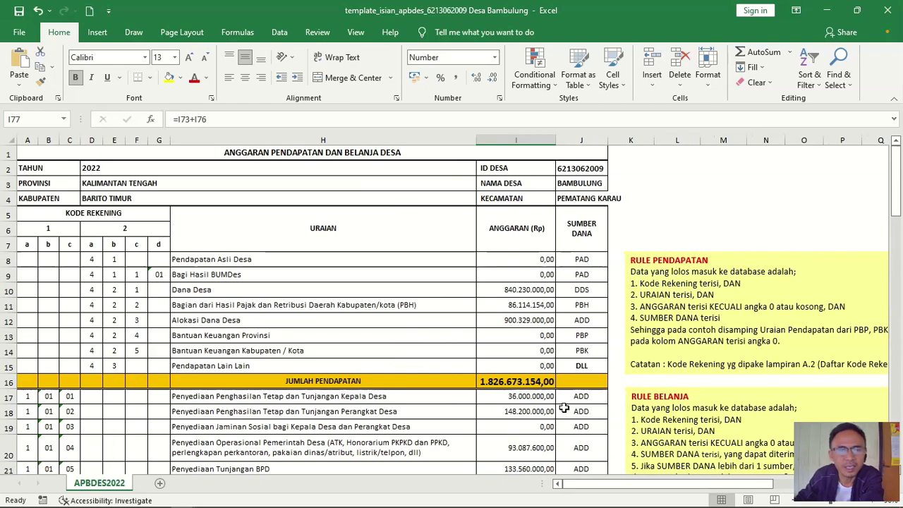
{"action": "scroll", "coordinate": [566, 409], "scroll_direction": "down", "scroll_amount": 1}
{"action": "scroll", "coordinate": [556, 399], "scroll_direction": "down", "scroll_amount": 14}
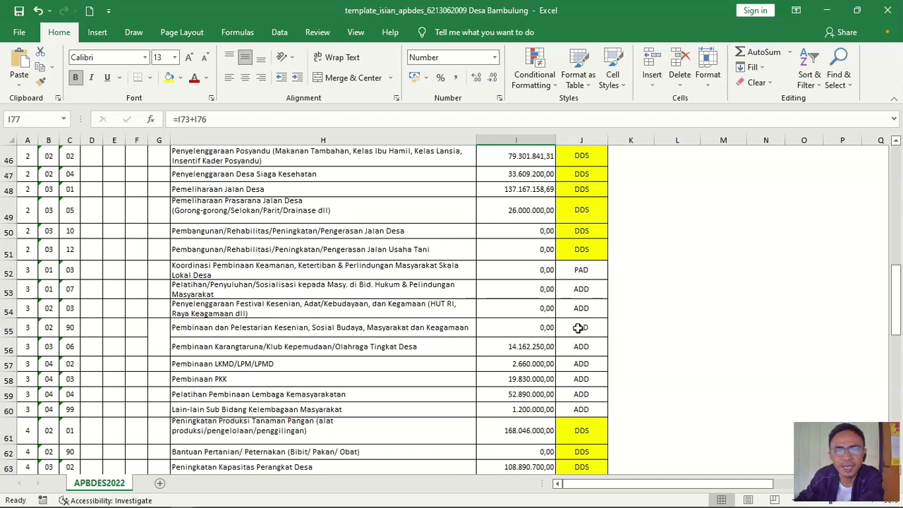
{"action": "scroll", "coordinate": [579, 327], "scroll_direction": "down", "scroll_amount": 4}
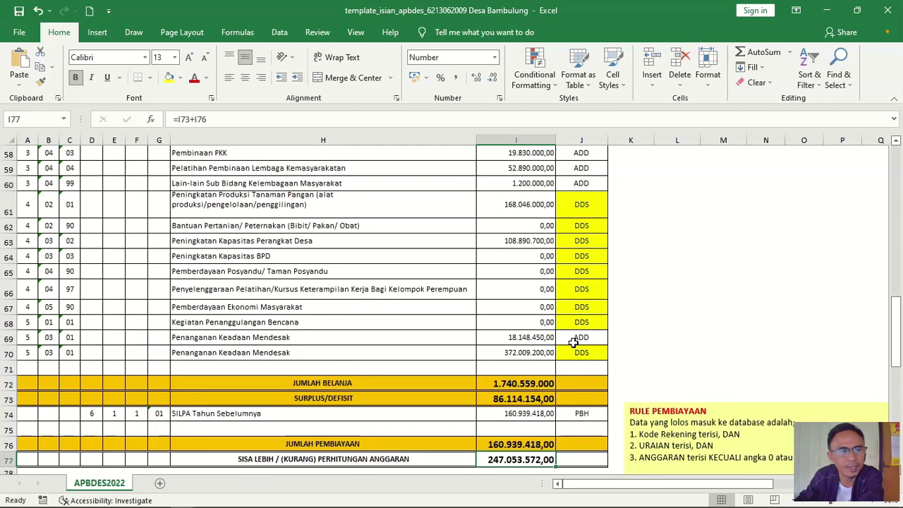
{"action": "scroll", "coordinate": [314, 353], "scroll_direction": "up", "scroll_amount": 4}
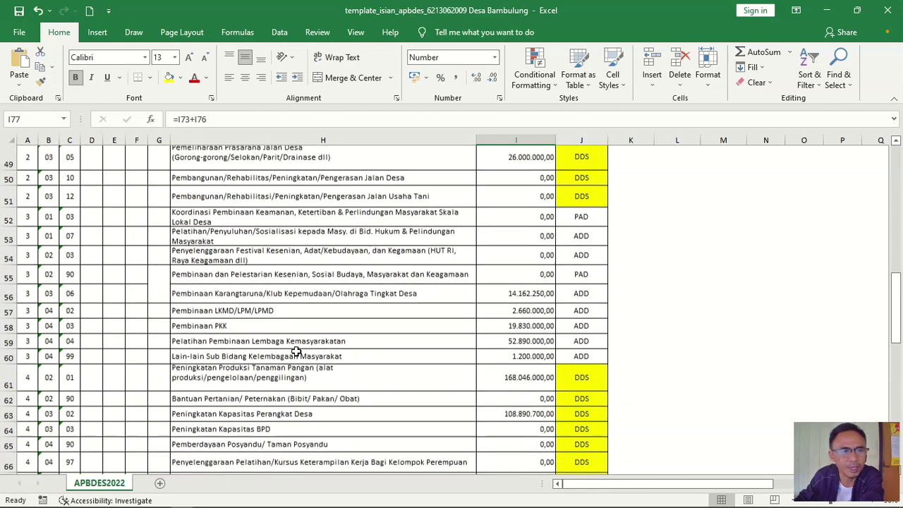
{"action": "scroll", "coordinate": [121, 360], "scroll_direction": "down", "scroll_amount": 6}
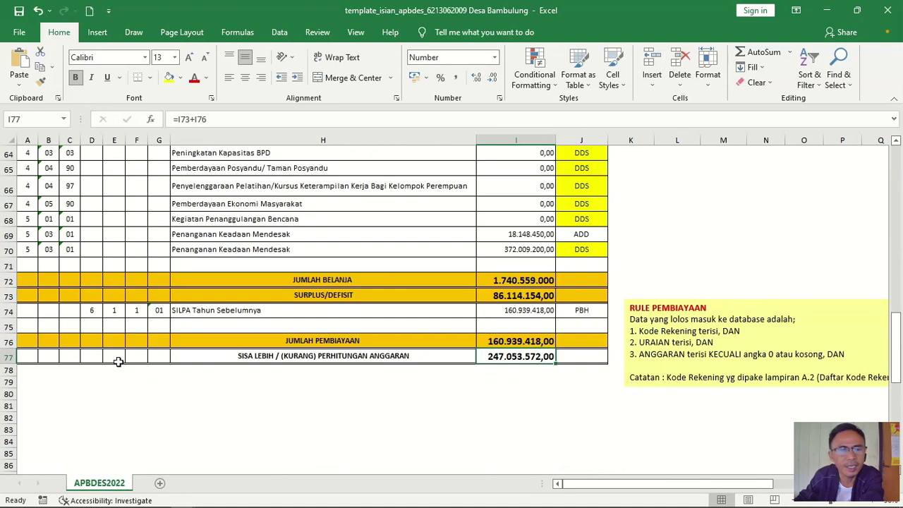
{"action": "scroll", "coordinate": [119, 361], "scroll_direction": "up", "scroll_amount": 20}
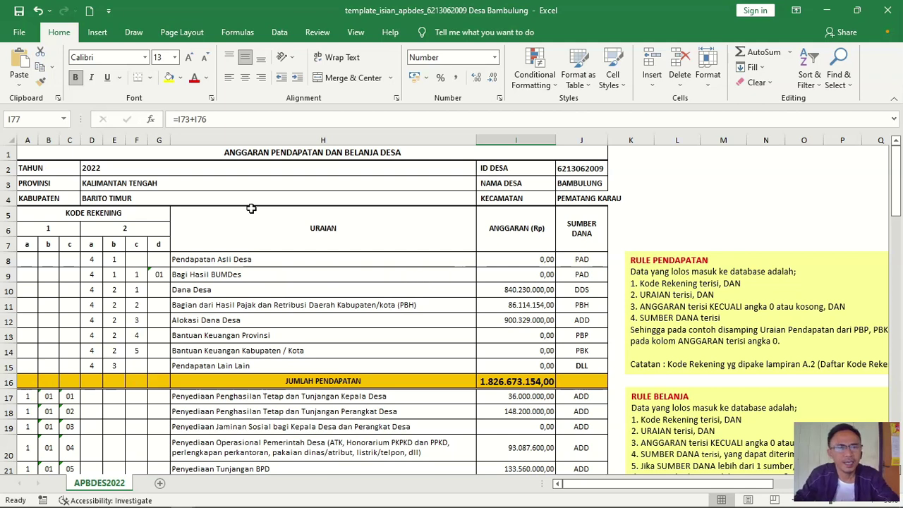
{"action": "left_click", "coordinate": [117, 171]}
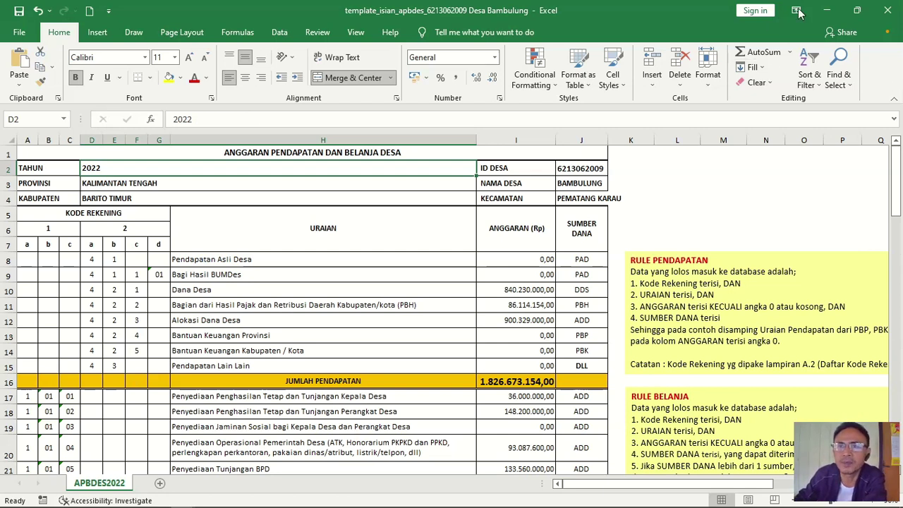
- Minimize the template workbook and switch to the MONEV-DD site's Posting APBDes Awal form in Chrome
{"action": "left_click", "coordinate": [827, 8]}
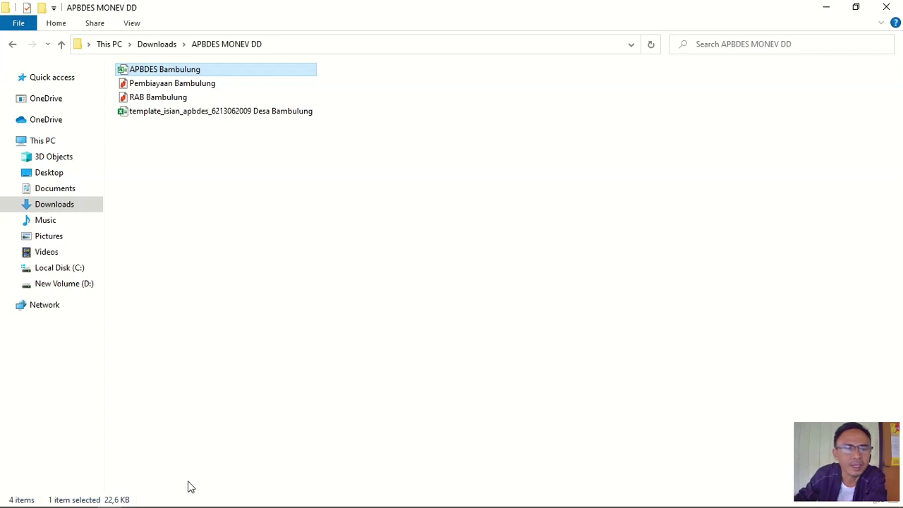
{"action": "mouse_move", "coordinate": [159, 502]}
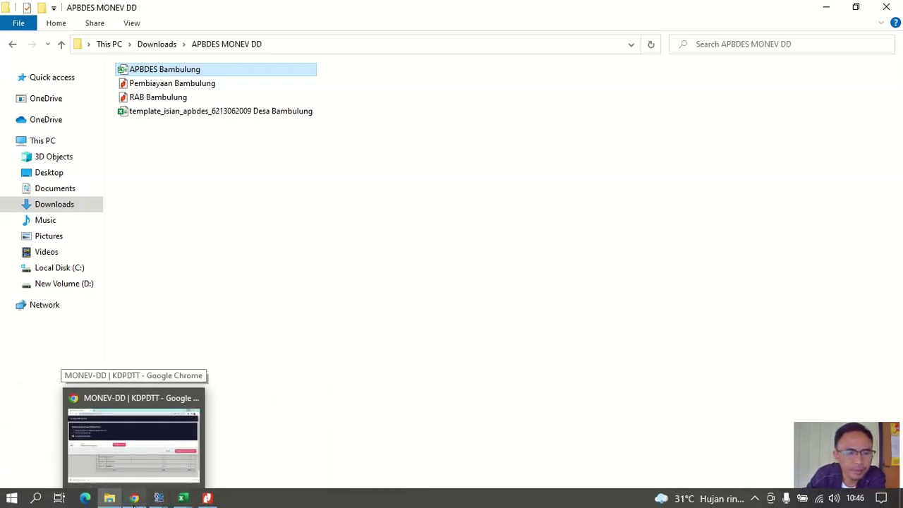
{"action": "left_click", "coordinate": [133, 502]}
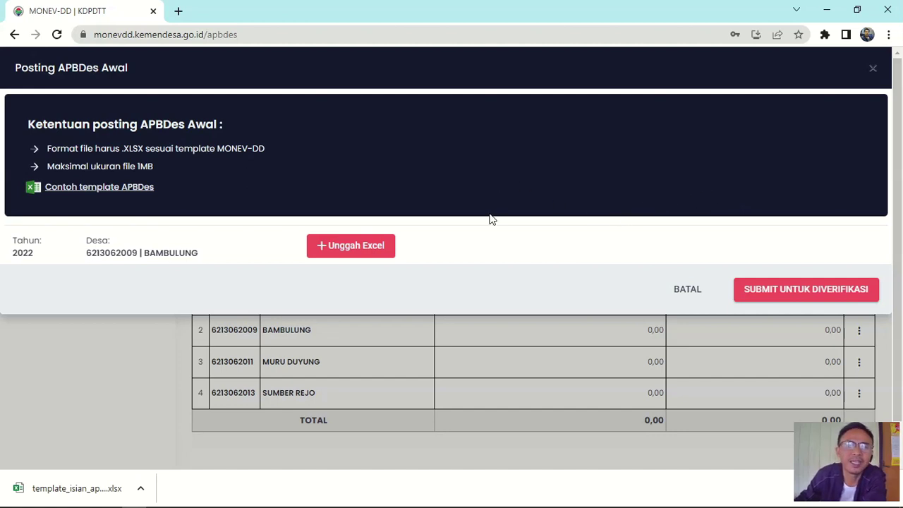
{"action": "left_click", "coordinate": [351, 253]}
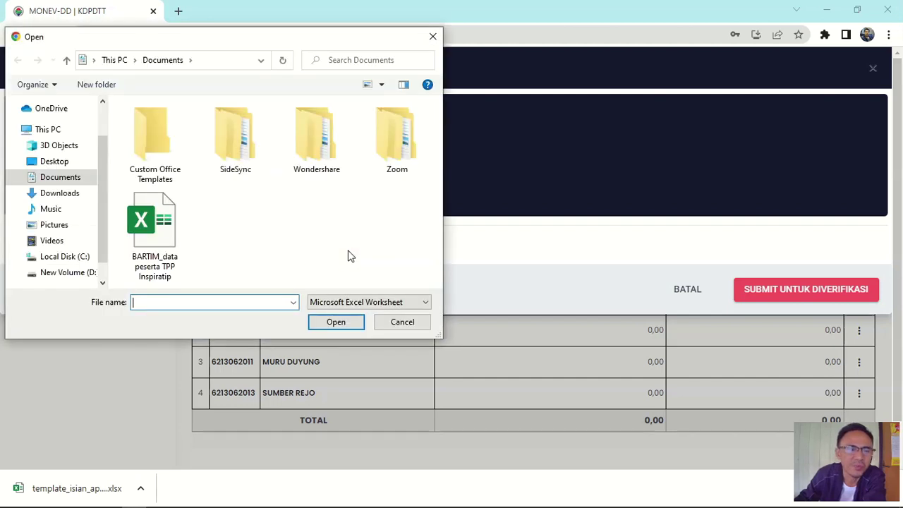
{"action": "left_click", "coordinate": [55, 194]}
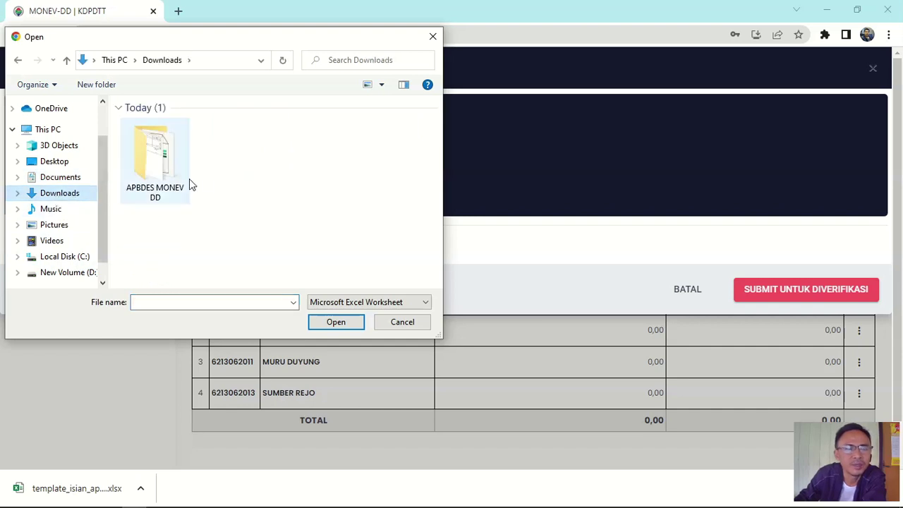
{"action": "double_click", "coordinate": [146, 180]}
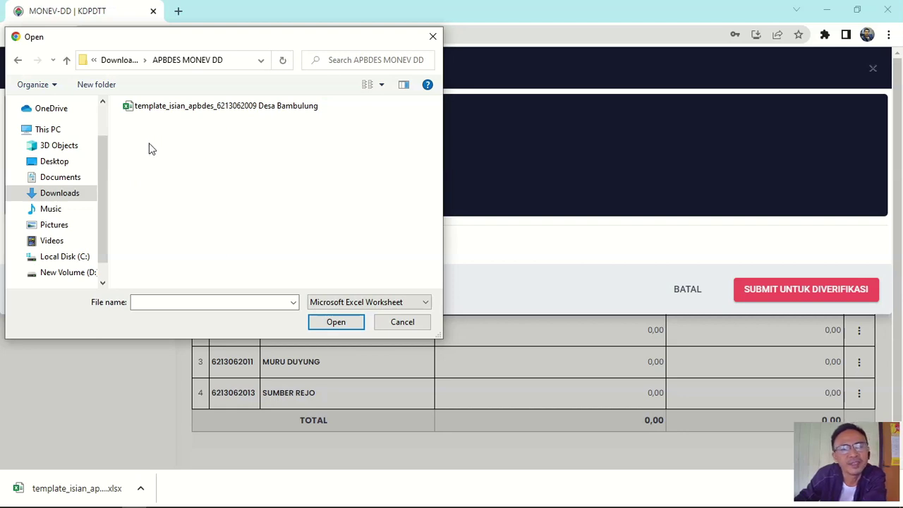
{"action": "left_click", "coordinate": [202, 109]}
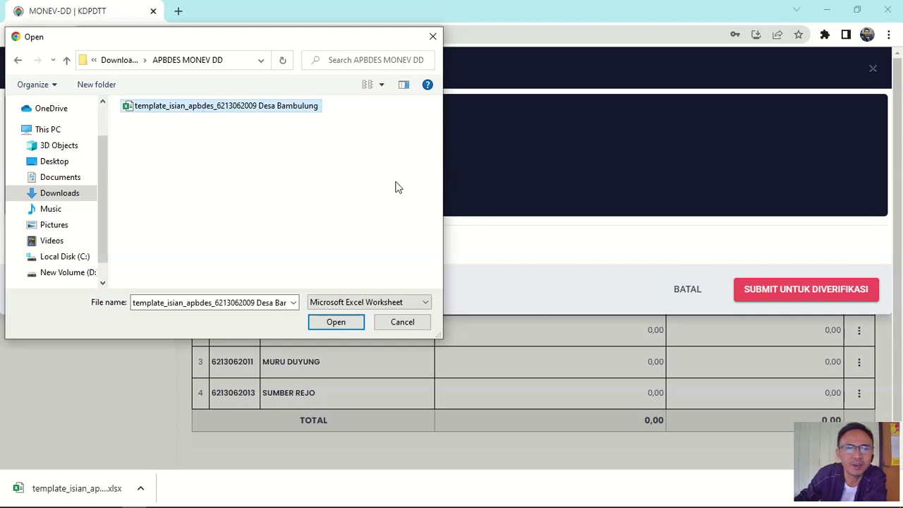
{"action": "left_click", "coordinate": [336, 322]}
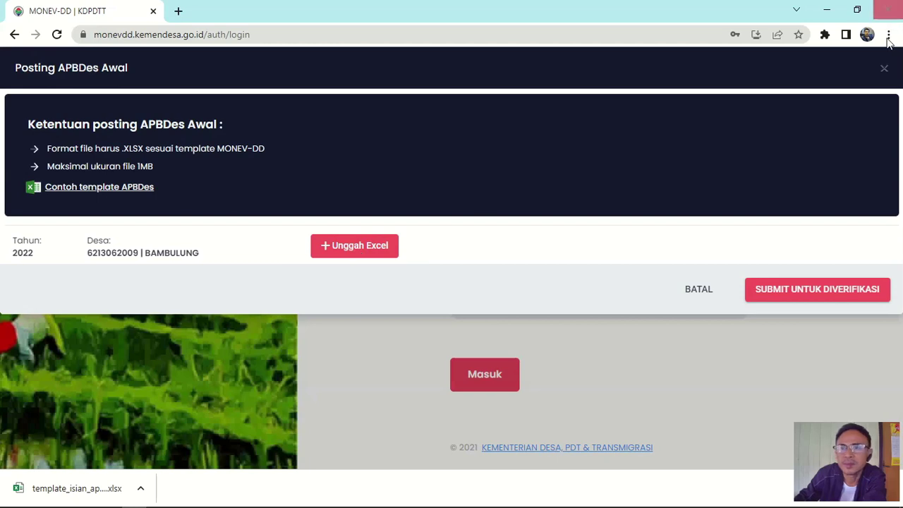
- Close the posting form, log back in to MONEV-DD with the prefilled credentials, and open the APBDes progress list
{"action": "left_click", "coordinate": [883, 71]}
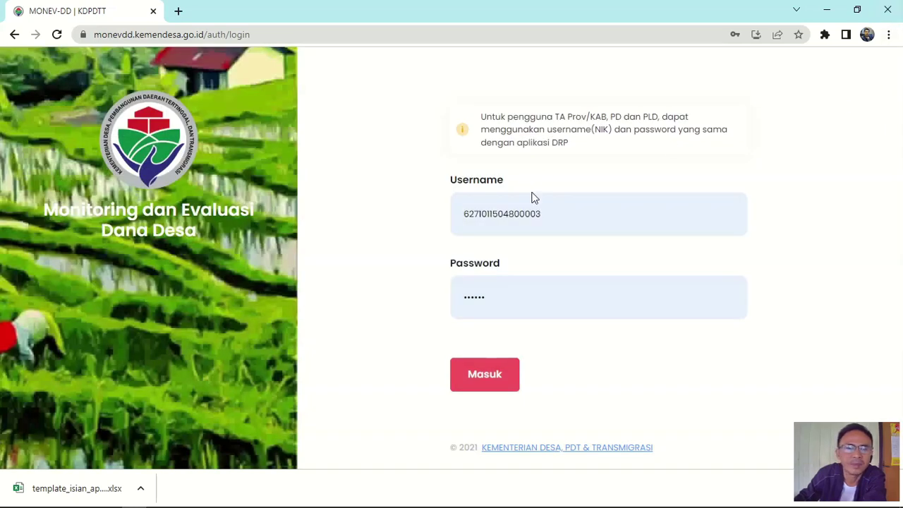
{"action": "left_click", "coordinate": [486, 381]}
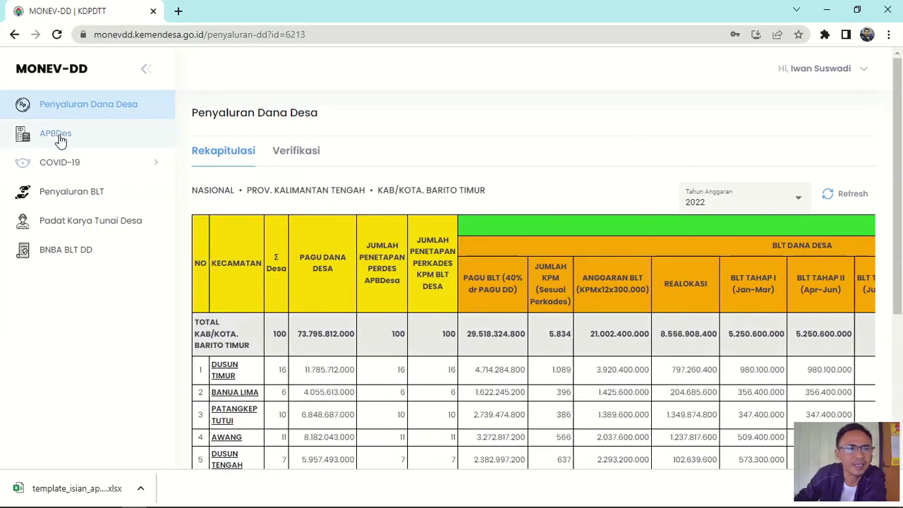
{"action": "left_click", "coordinate": [59, 135]}
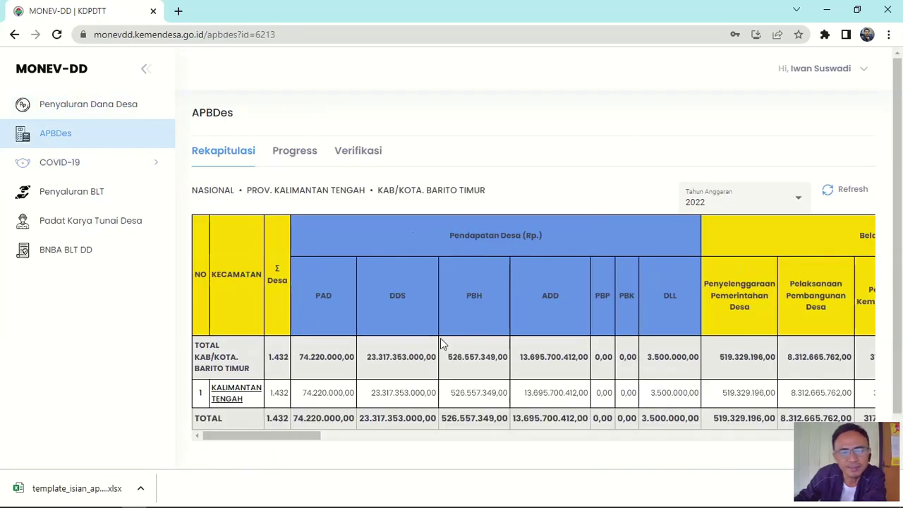
{"action": "left_click", "coordinate": [292, 154]}
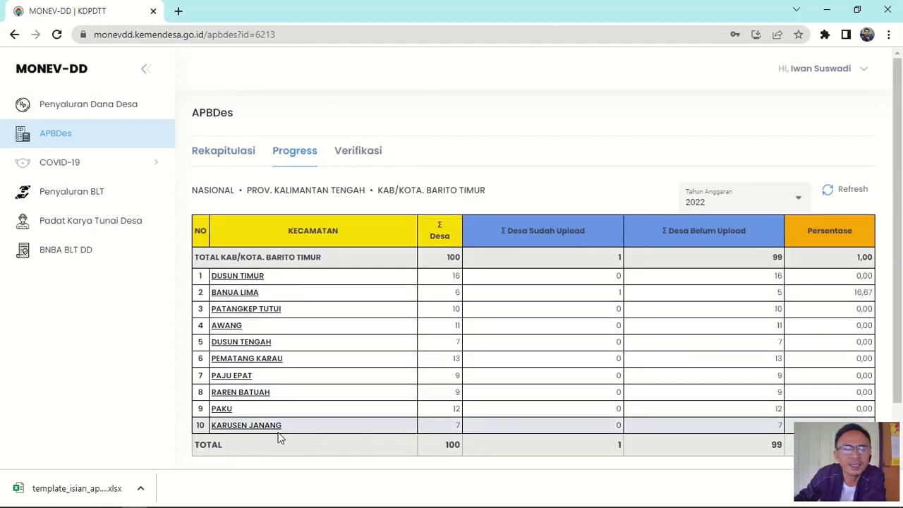
- Open the Posting APBDes Awal form for Bambulung village in the Pematang Karau subdistrict
{"action": "left_click", "coordinate": [236, 362]}
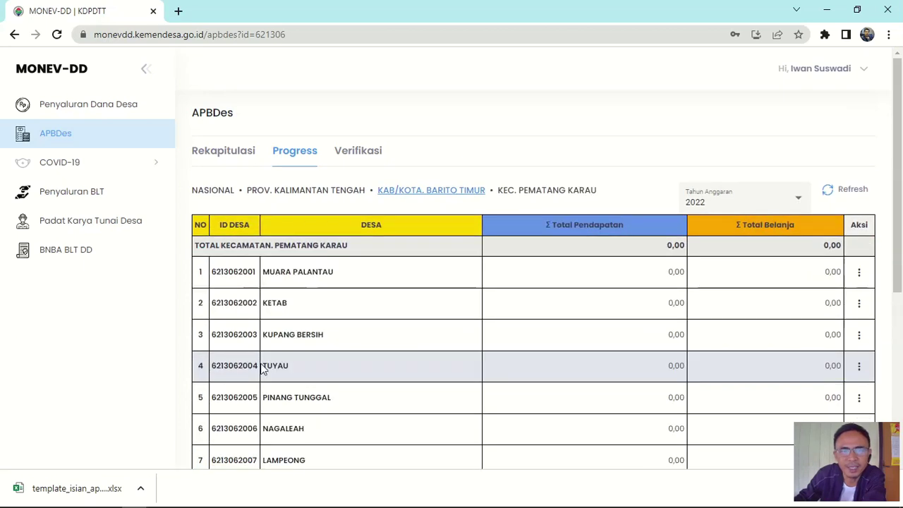
{"action": "scroll", "coordinate": [345, 390], "scroll_direction": "down", "scroll_amount": 2}
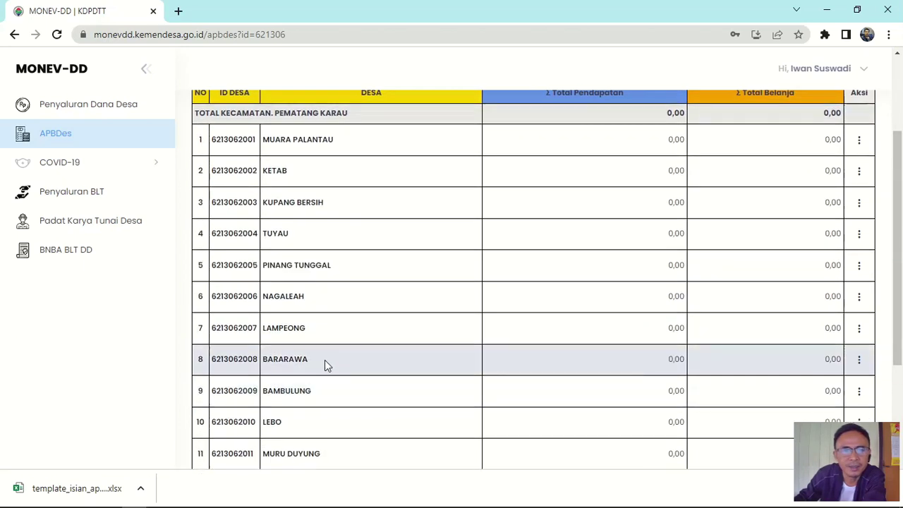
{"action": "left_click", "coordinate": [859, 392]}
{"action": "left_click", "coordinate": [785, 237]}
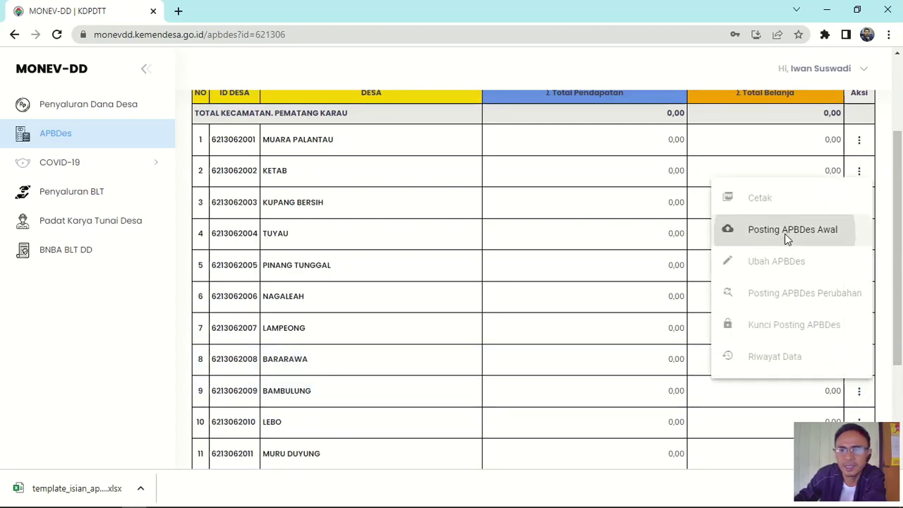
{"action": "left_click", "coordinate": [352, 247]}
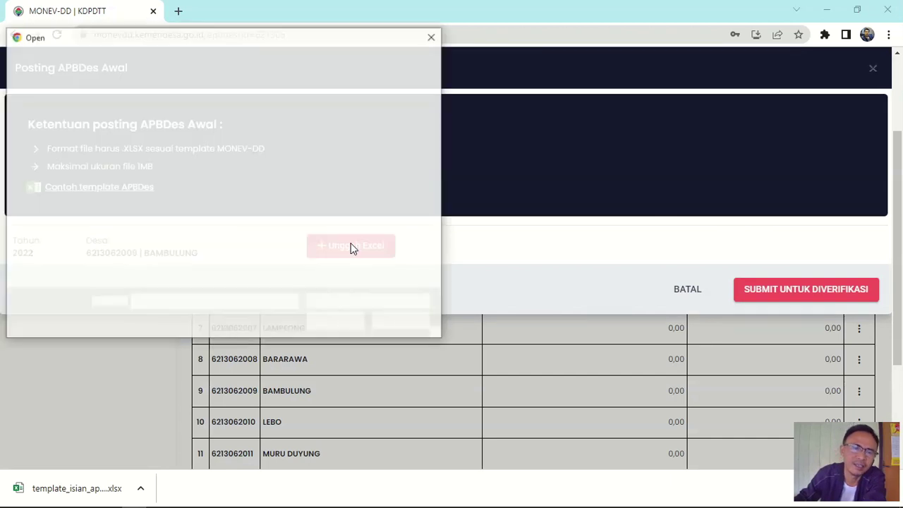
{"action": "left_click", "coordinate": [195, 107]}
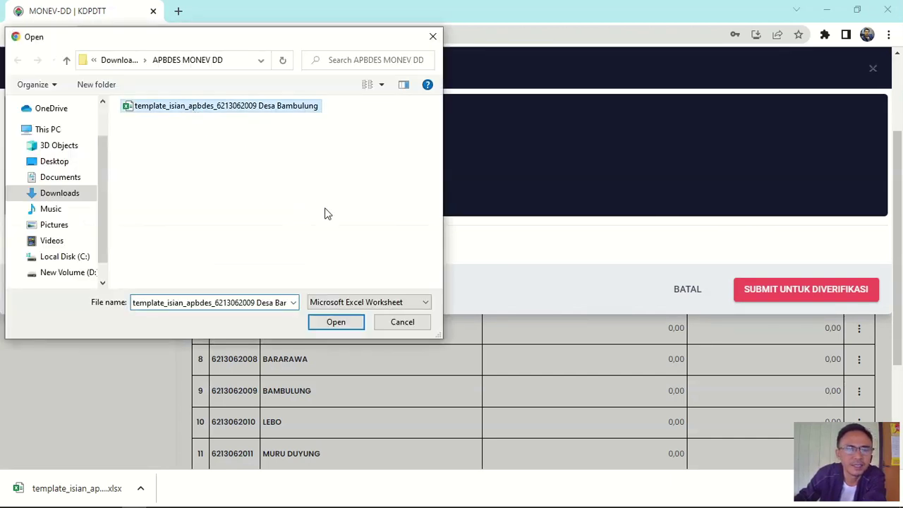
{"action": "left_click", "coordinate": [335, 321]}
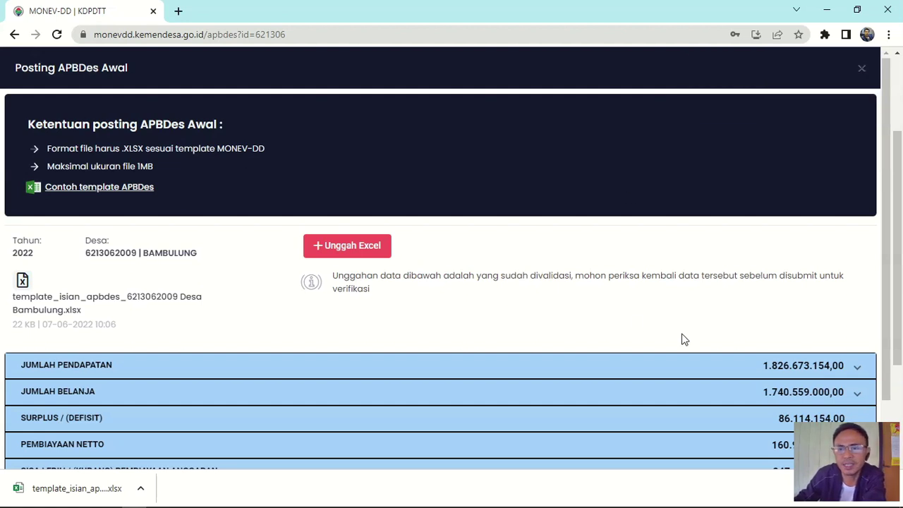
- Check the uploaded income, spending and financing totals, and submit Bambulung's 2022 APBDes for verification with confirmation
{"action": "scroll", "coordinate": [682, 339], "scroll_direction": "down", "scroll_amount": 1}
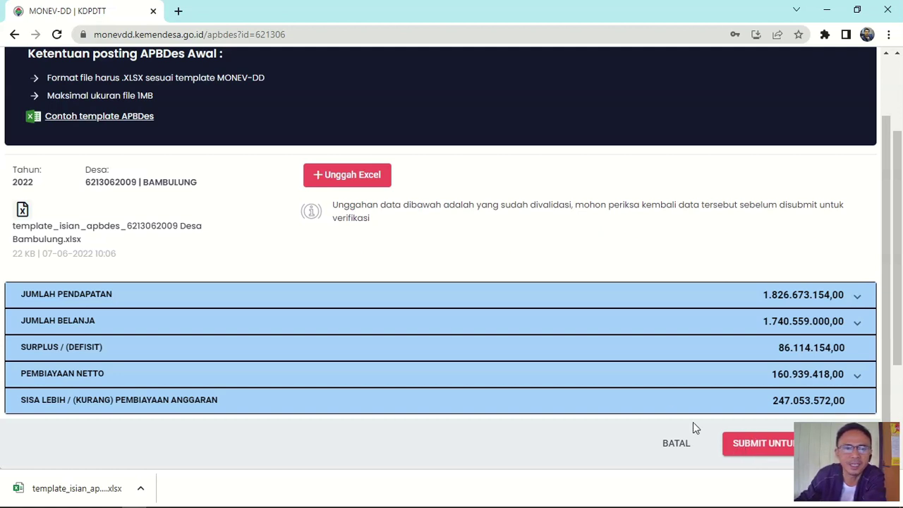
{"action": "scroll", "coordinate": [717, 331], "scroll_direction": "up", "scroll_amount": 1}
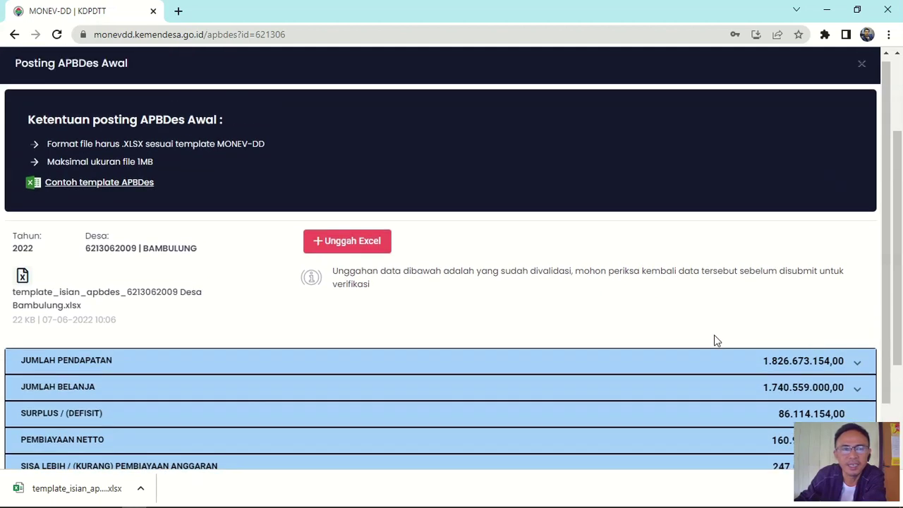
{"action": "scroll", "coordinate": [716, 340], "scroll_direction": "down", "scroll_amount": 1}
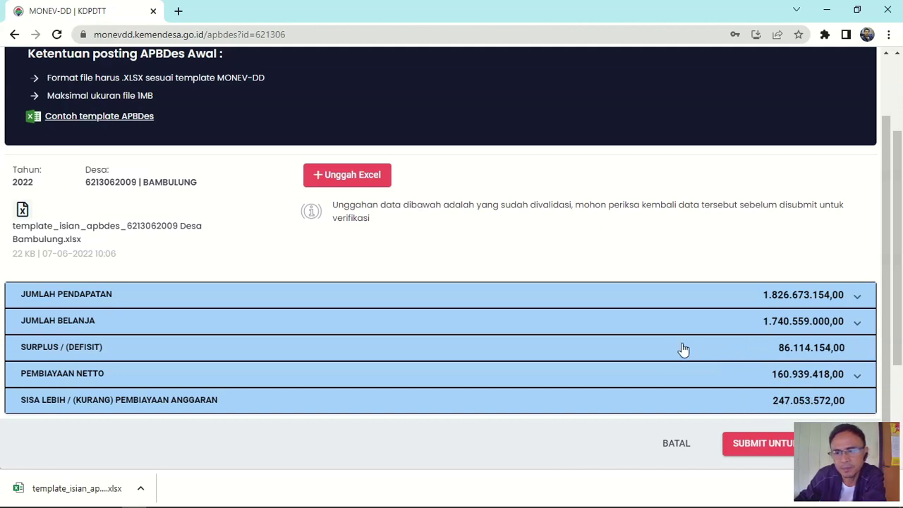
{"action": "left_click", "coordinate": [746, 441]}
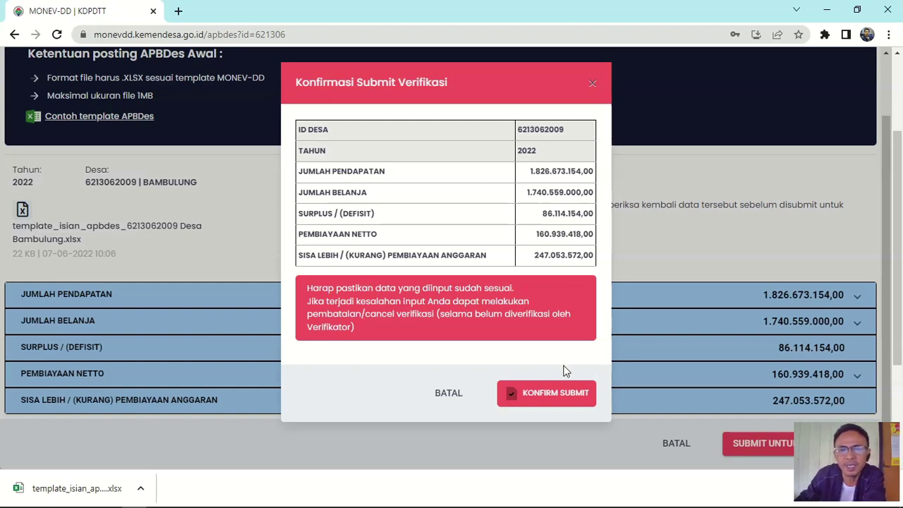
{"action": "left_click", "coordinate": [539, 395]}
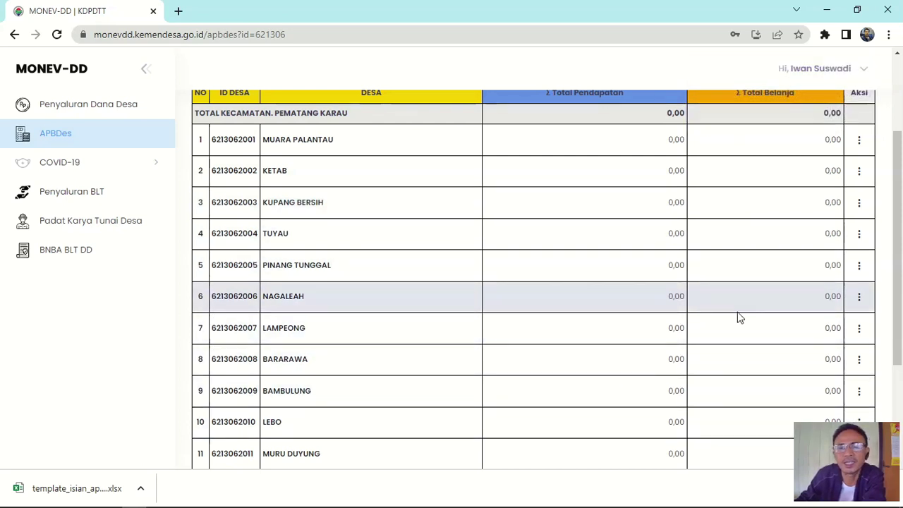
- Check the Pematang Karau progress list and review the 2022 Rekapitulasi table for all Barito Timur subdistricts
{"action": "scroll", "coordinate": [769, 300], "scroll_direction": "up", "scroll_amount": 1}
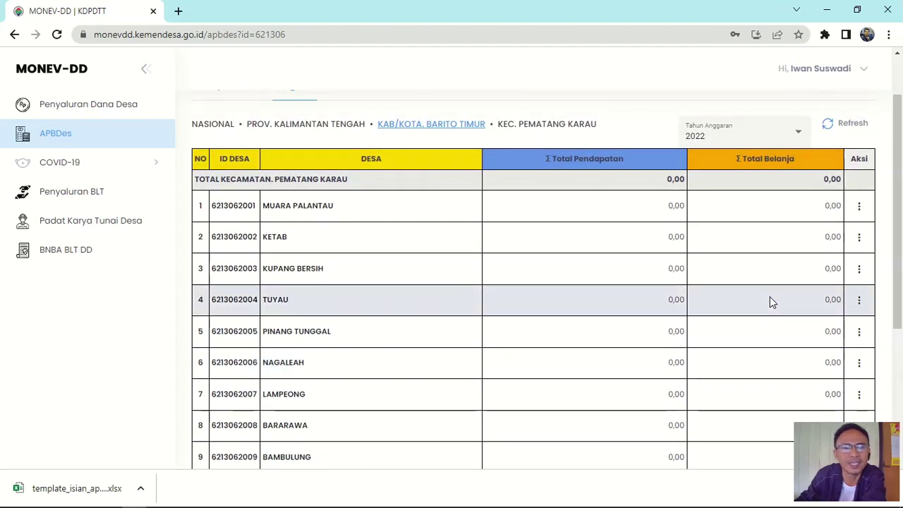
{"action": "scroll", "coordinate": [770, 302], "scroll_direction": "up", "scroll_amount": 1}
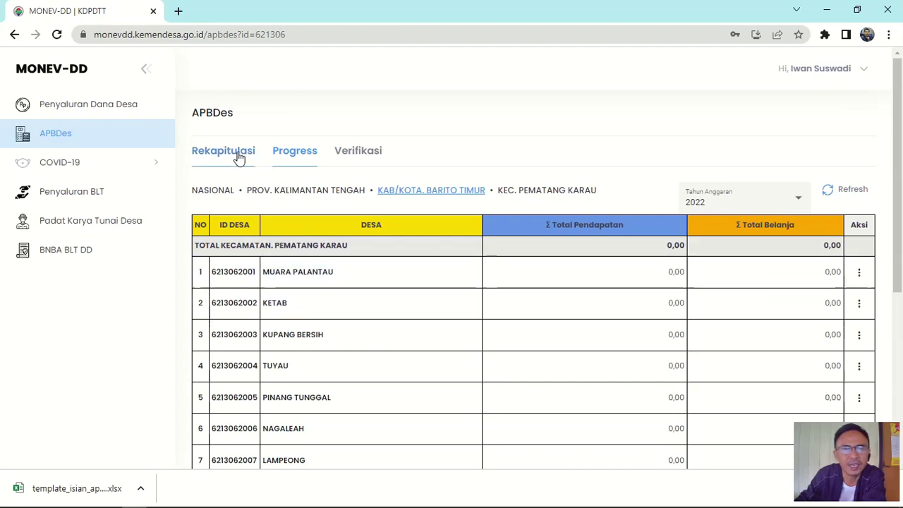
{"action": "left_click", "coordinate": [238, 158]}
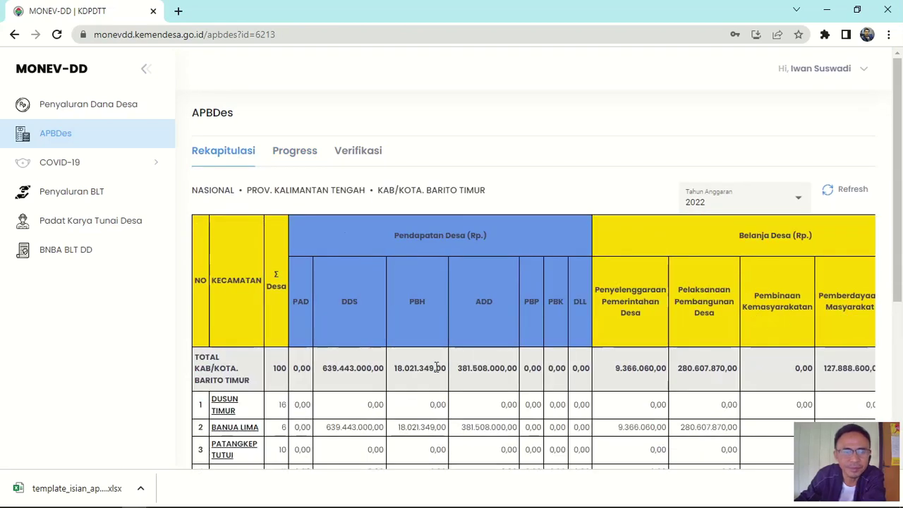
{"action": "scroll", "coordinate": [372, 367], "scroll_direction": "down", "scroll_amount": 2}
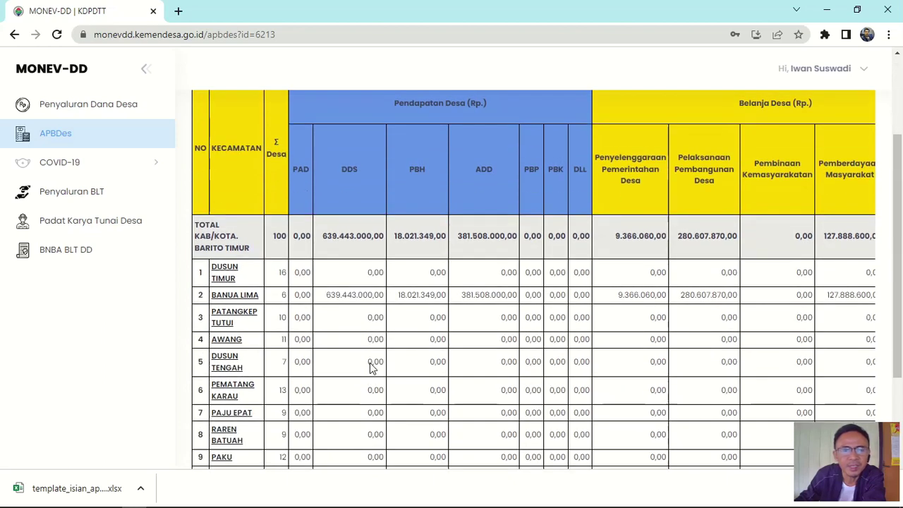
{"action": "scroll", "coordinate": [360, 363], "scroll_direction": "down", "scroll_amount": 2}
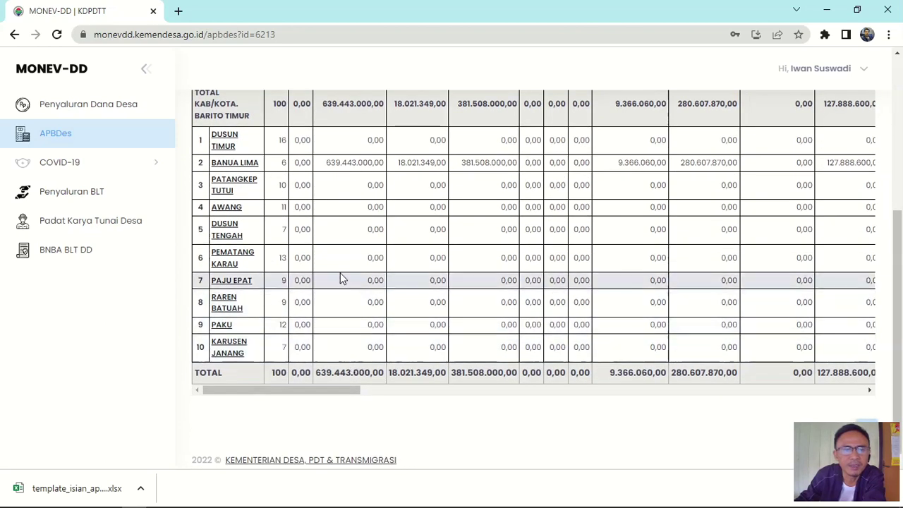
{"action": "scroll", "coordinate": [341, 280], "scroll_direction": "up", "scroll_amount": 1}
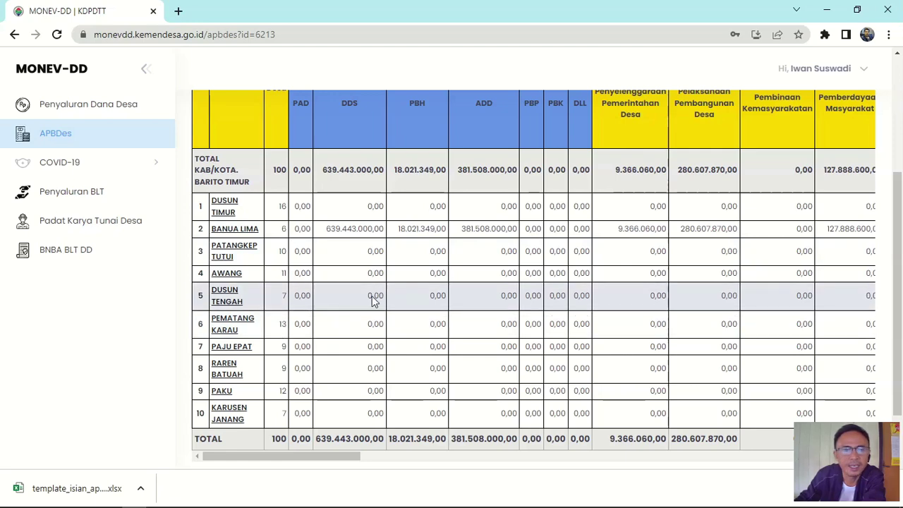
{"action": "scroll", "coordinate": [374, 296], "scroll_direction": "up", "scroll_amount": 2}
{"action": "scroll", "coordinate": [357, 304], "scroll_direction": "down", "scroll_amount": 2}
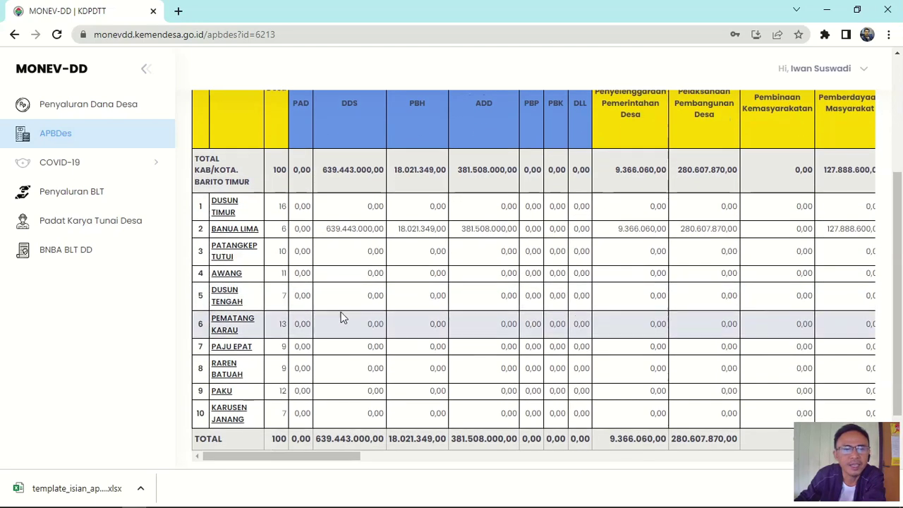
{"action": "scroll", "coordinate": [343, 313], "scroll_direction": "up", "scroll_amount": 1}
{"action": "scroll", "coordinate": [332, 321], "scroll_direction": "down", "scroll_amount": 1}
{"action": "scroll", "coordinate": [329, 329], "scroll_direction": "up", "scroll_amount": 3}
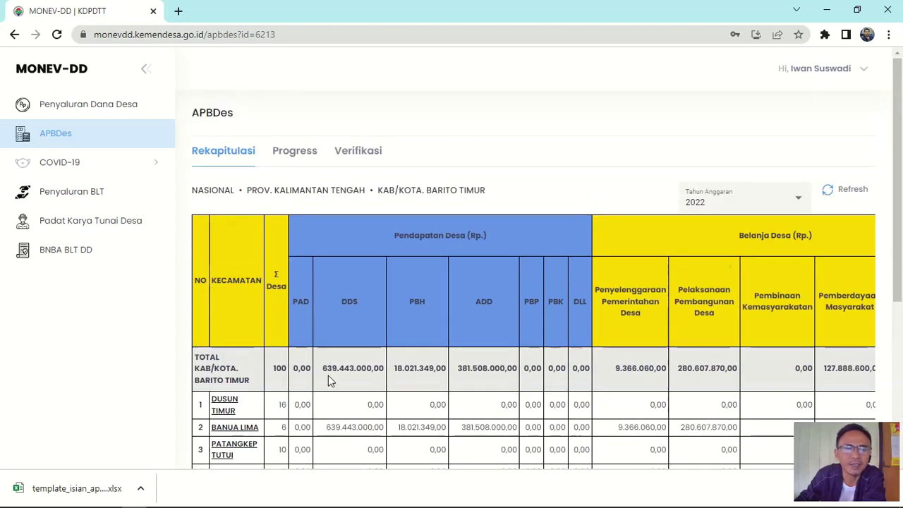
- Review the 2022 Verifikasi list, examining each village's poster and its pending, rejected or approved history
{"action": "left_click", "coordinate": [357, 156]}
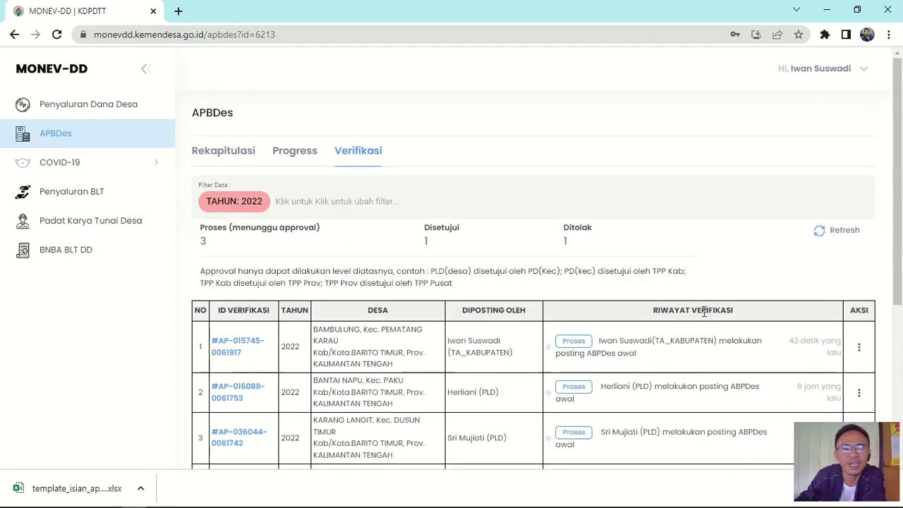
{"action": "scroll", "coordinate": [501, 335], "scroll_direction": "down", "scroll_amount": 1}
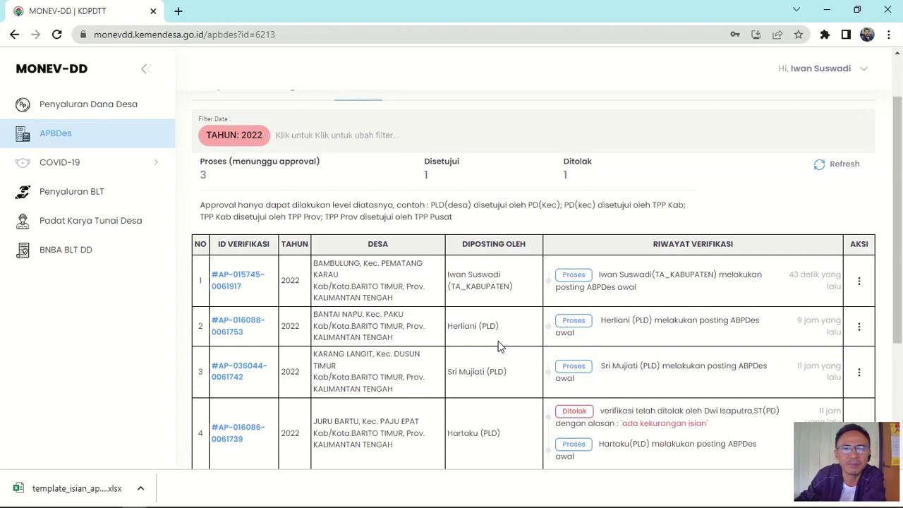
{"action": "scroll", "coordinate": [474, 300], "scroll_direction": "up", "scroll_amount": 1}
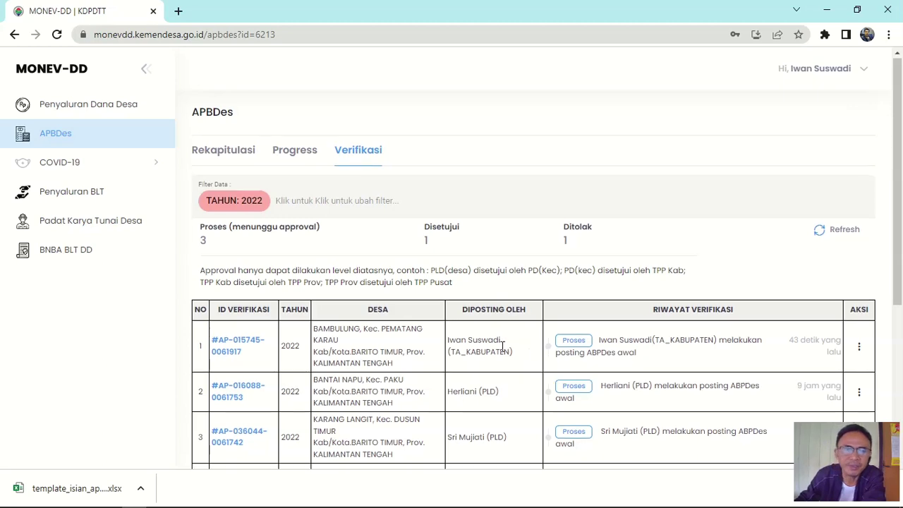
{"action": "scroll", "coordinate": [508, 347], "scroll_direction": "down", "scroll_amount": 1}
{"action": "scroll", "coordinate": [494, 348], "scroll_direction": "down", "scroll_amount": 3}
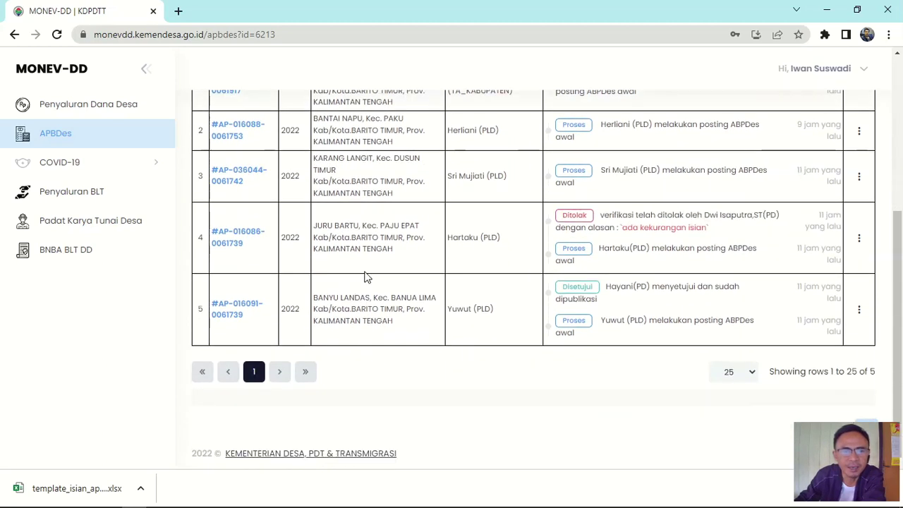
{"action": "scroll", "coordinate": [367, 249], "scroll_direction": "up", "scroll_amount": 2}
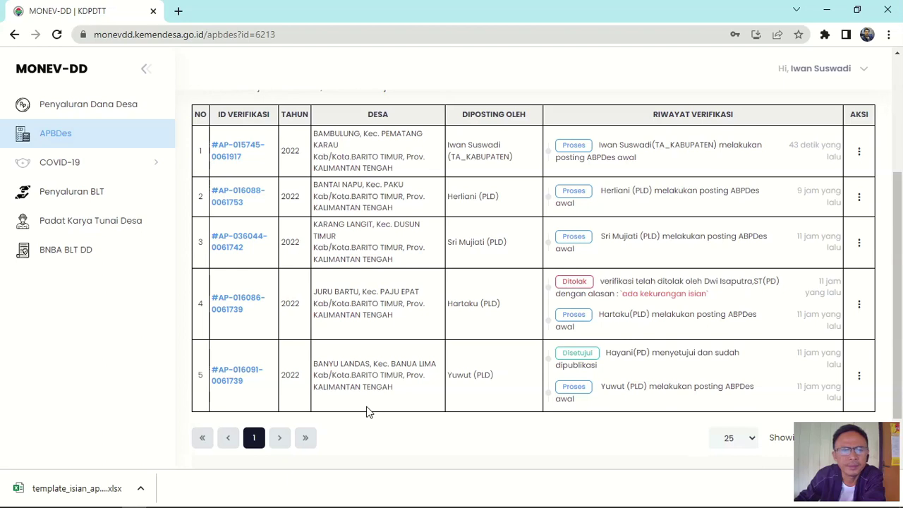
{"action": "scroll", "coordinate": [367, 412], "scroll_direction": "down", "scroll_amount": 2}
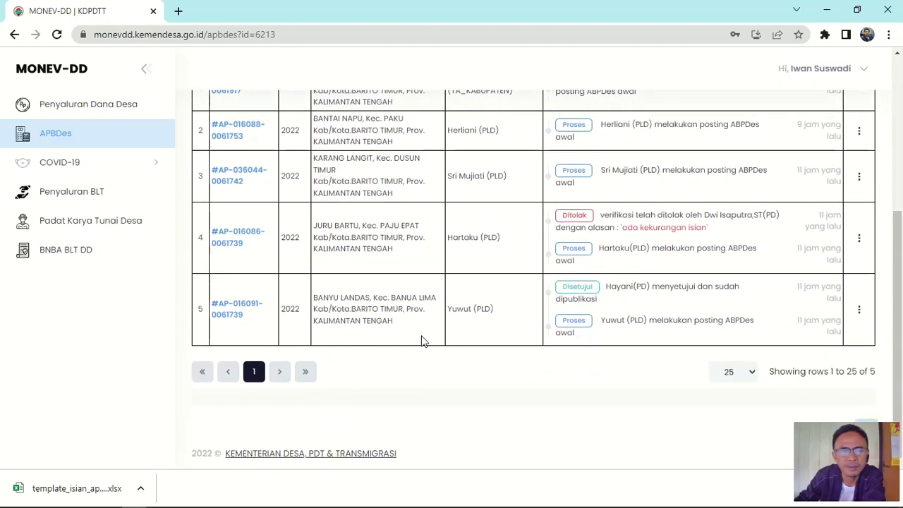
{"action": "scroll", "coordinate": [423, 341], "scroll_direction": "up", "scroll_amount": 2}
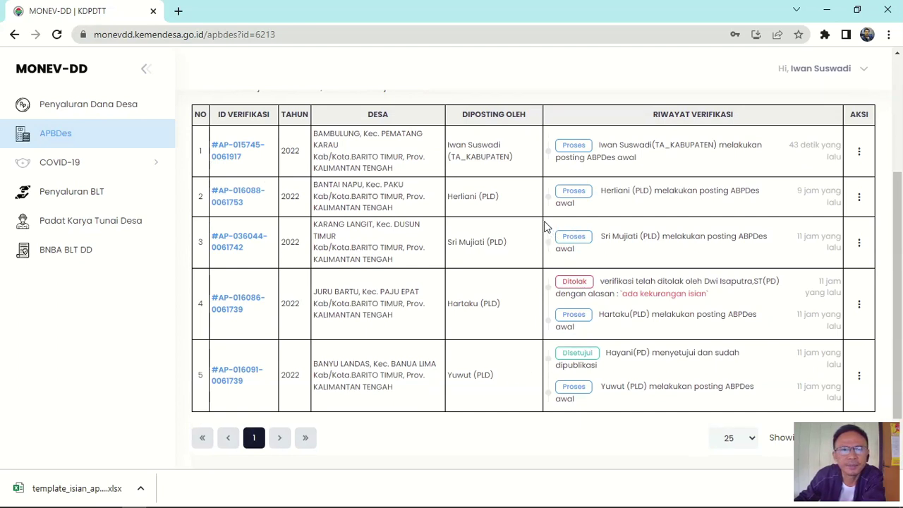
{"action": "scroll", "coordinate": [524, 206], "scroll_direction": "up", "scroll_amount": 1}
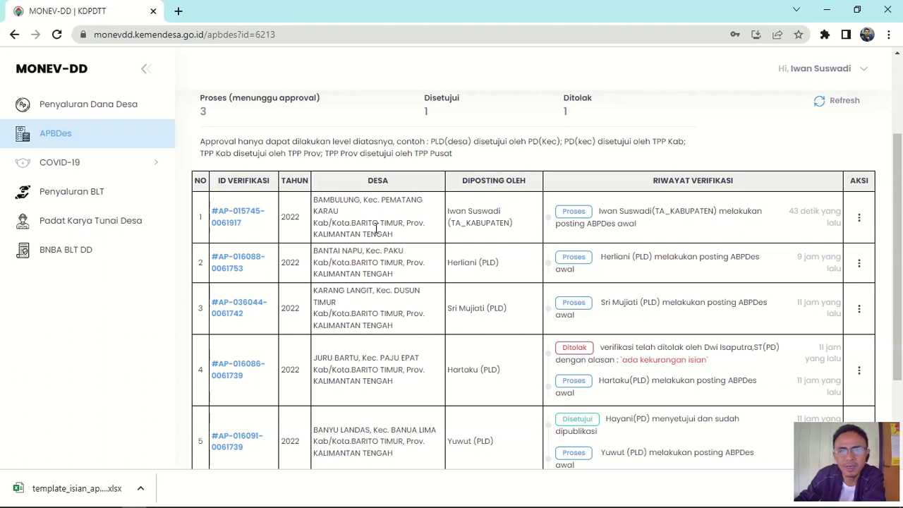
- Inspect the actions available for Bambulung's verification entry without choosing one, and recheck the list's approval summary
{"action": "left_click", "coordinate": [859, 221]}
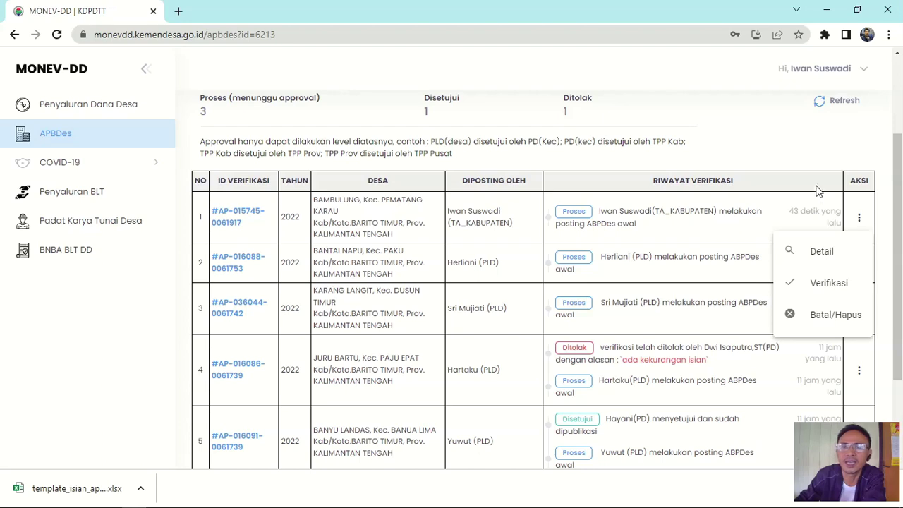
{"action": "left_click", "coordinate": [683, 157]}
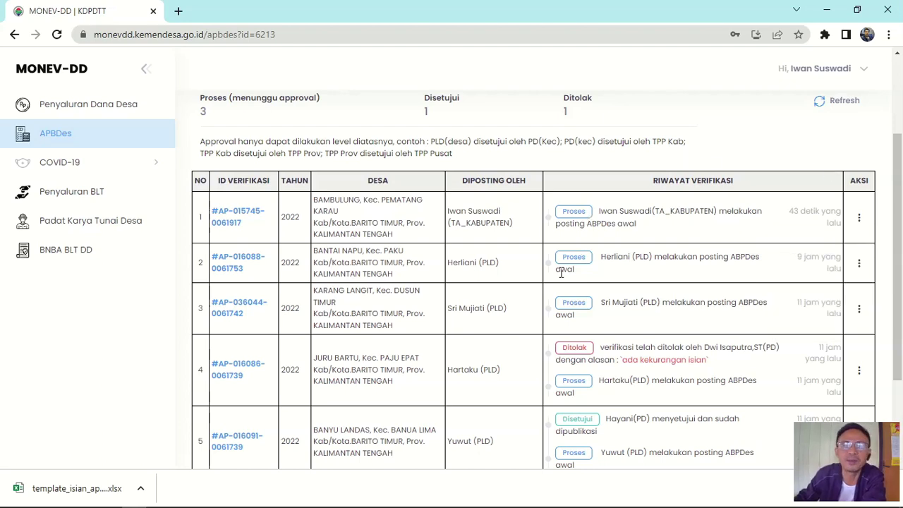
{"action": "scroll", "coordinate": [561, 273], "scroll_direction": "up", "scroll_amount": 2}
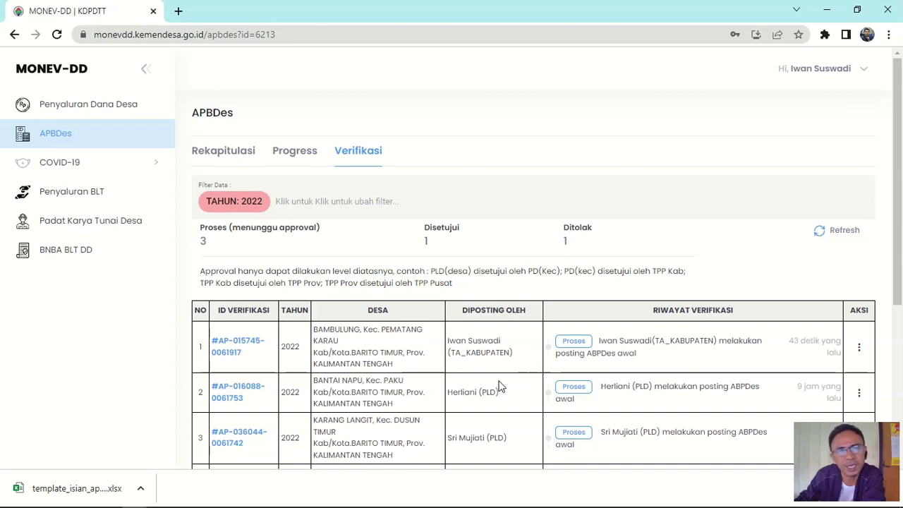
{"action": "scroll", "coordinate": [499, 387], "scroll_direction": "down", "scroll_amount": 1}
{"action": "scroll", "coordinate": [499, 383], "scroll_direction": "up", "scroll_amount": 1}
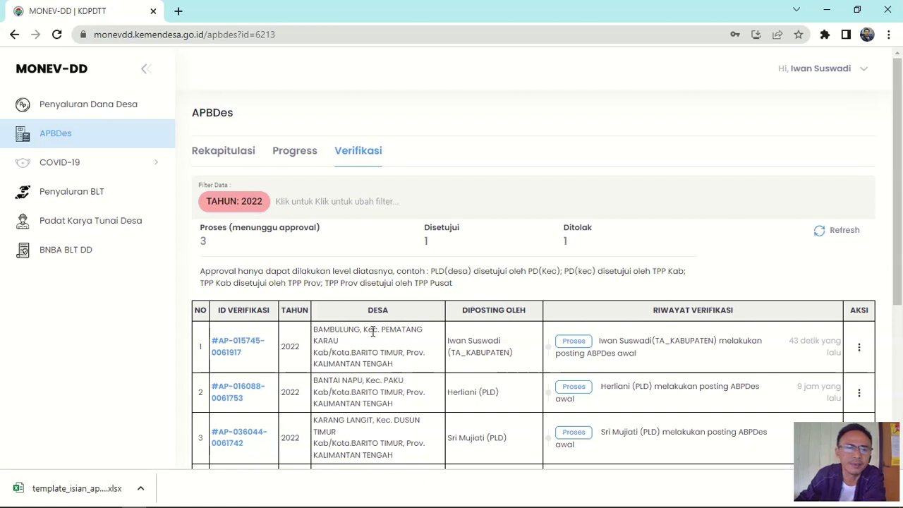
- Return to the Barito Timur Rekapitulasi table and examine the income and spending figures per subdistrict
{"action": "left_click", "coordinate": [230, 159]}
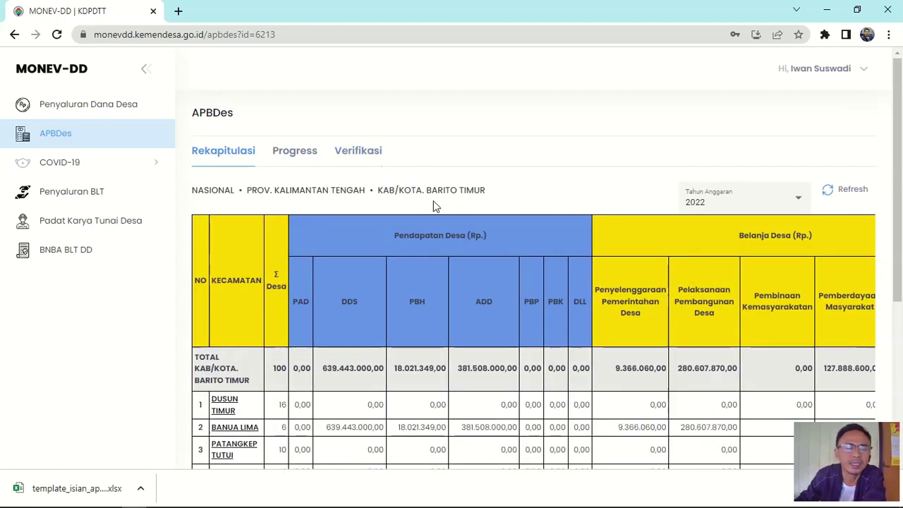
{"action": "scroll", "coordinate": [397, 335], "scroll_direction": "down", "scroll_amount": 1}
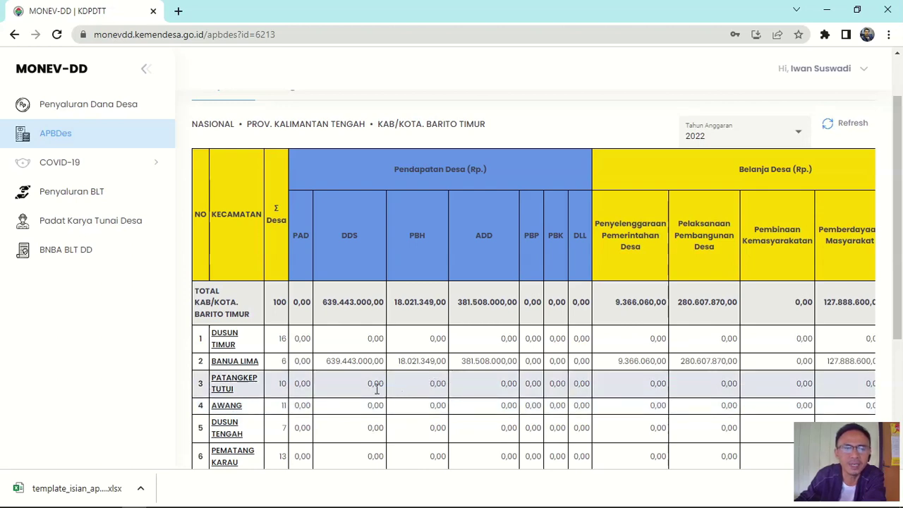
{"action": "scroll", "coordinate": [346, 389], "scroll_direction": "down", "scroll_amount": 1}
{"action": "scroll", "coordinate": [340, 388], "scroll_direction": "down", "scroll_amount": 2}
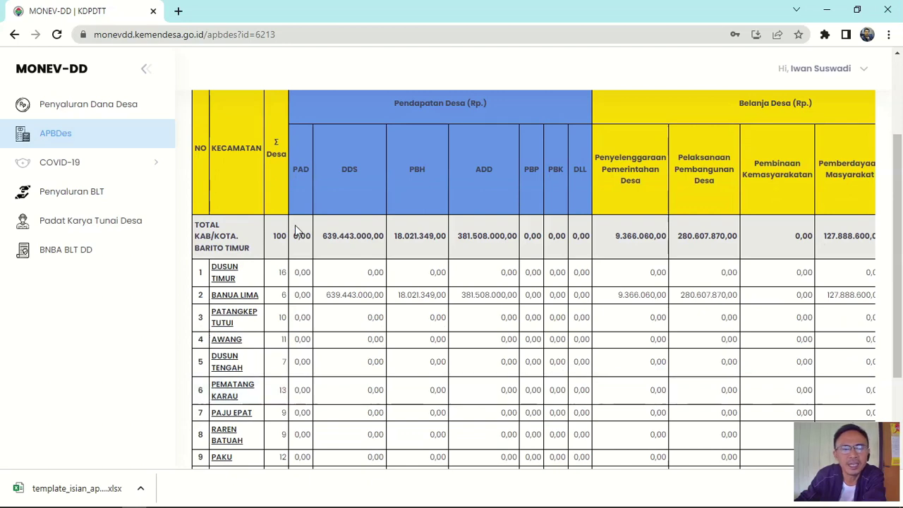
{"action": "scroll", "coordinate": [285, 233], "scroll_direction": "up", "scroll_amount": 4}
{"action": "scroll", "coordinate": [325, 334], "scroll_direction": "down", "scroll_amount": 3}
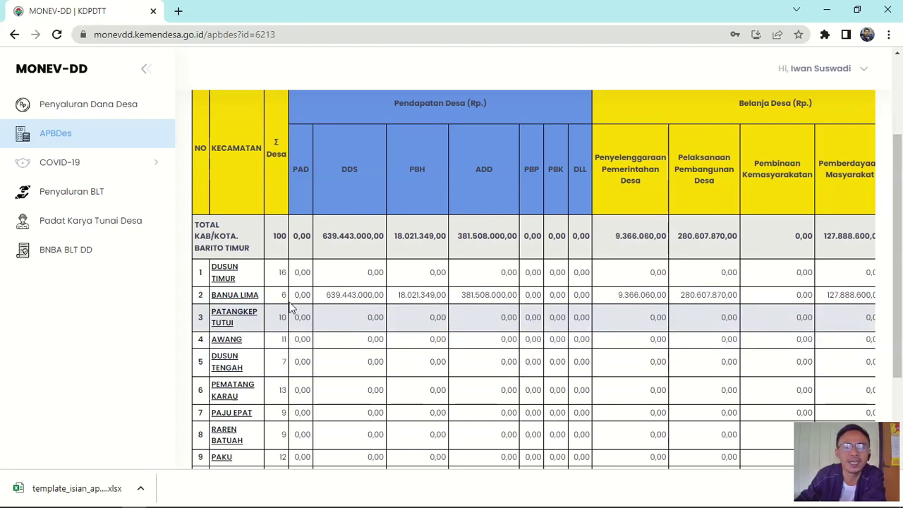
{"action": "scroll", "coordinate": [383, 321], "scroll_direction": "down", "scroll_amount": 2}
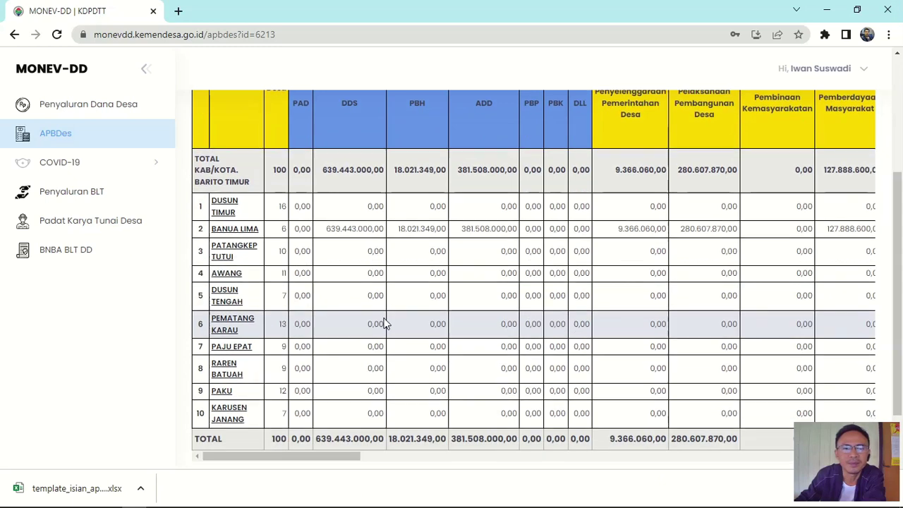
{"action": "scroll", "coordinate": [362, 308], "scroll_direction": "up", "scroll_amount": 2}
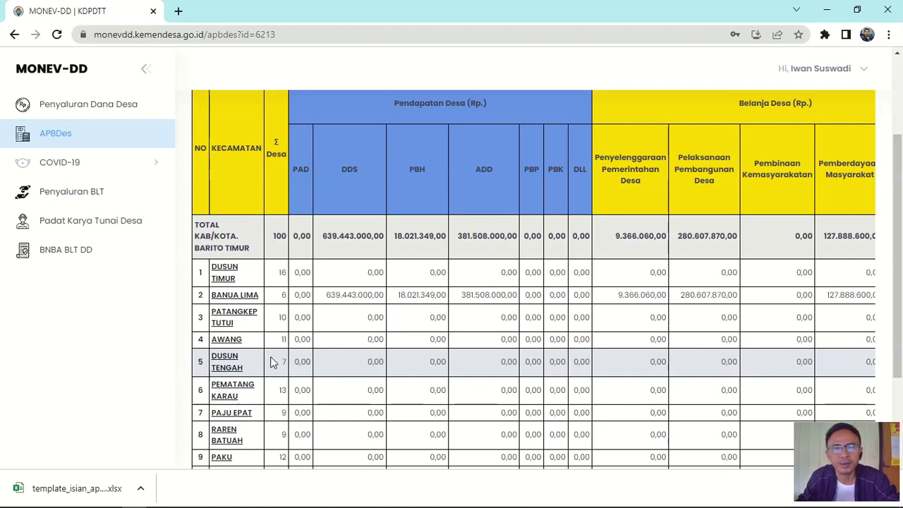
{"action": "scroll", "coordinate": [241, 360], "scroll_direction": "down", "scroll_amount": 3}
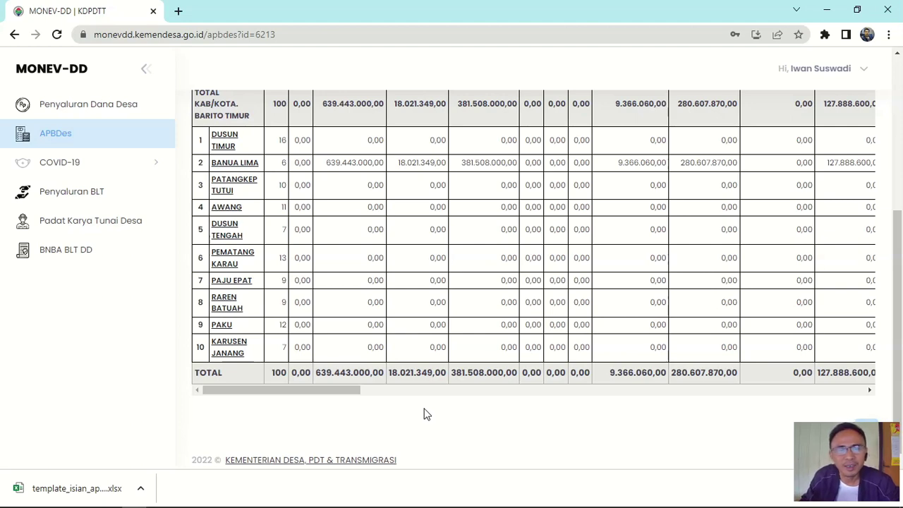
{"action": "scroll", "coordinate": [424, 414], "scroll_direction": "up", "scroll_amount": 1}
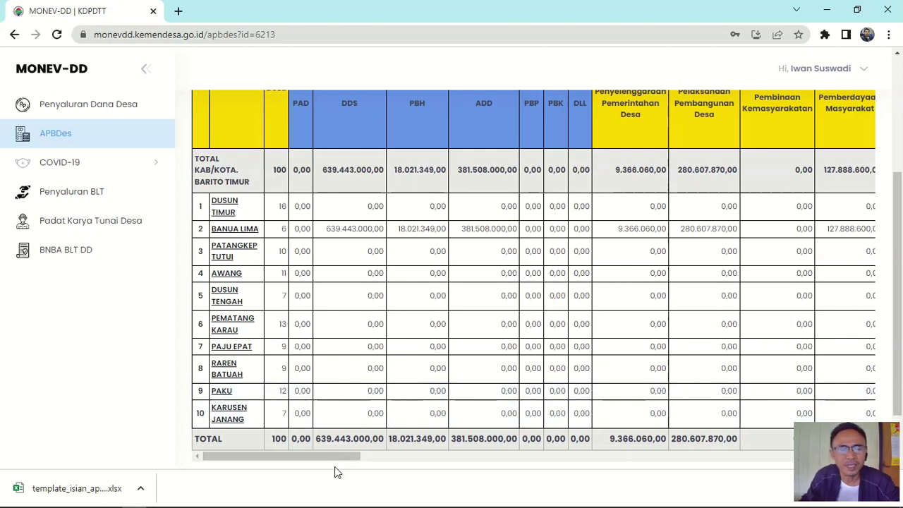
{"action": "scroll", "coordinate": [413, 457], "scroll_direction": "down", "scroll_amount": 1}
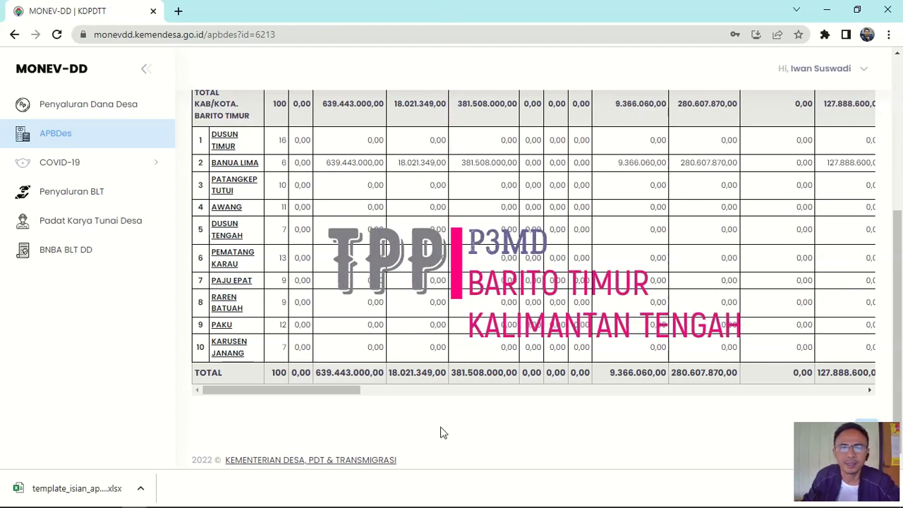
{"action": "scroll", "coordinate": [440, 433], "scroll_direction": "up", "scroll_amount": 1}
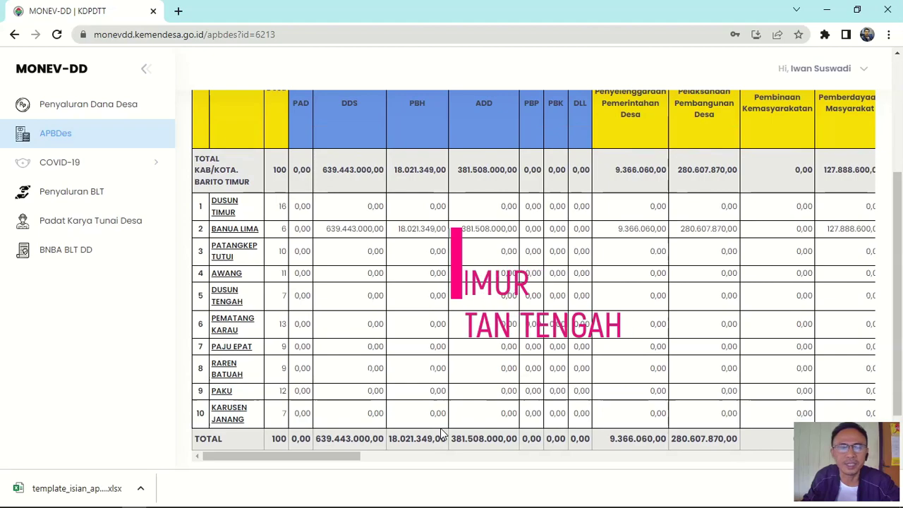